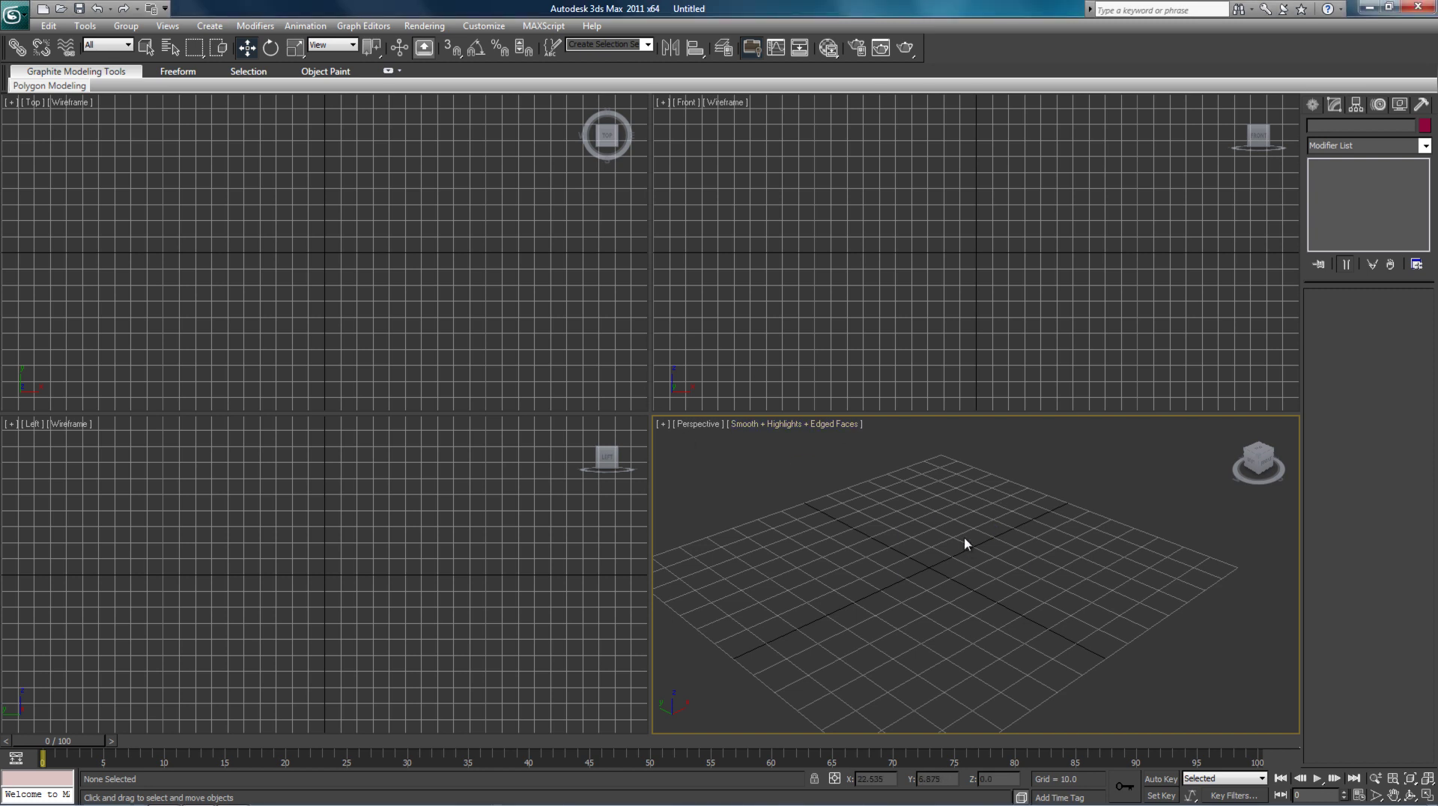
- Maximize the Perspective viewport and create a plane about 111 long and 31 wide on the ground grid
key("alt+w")
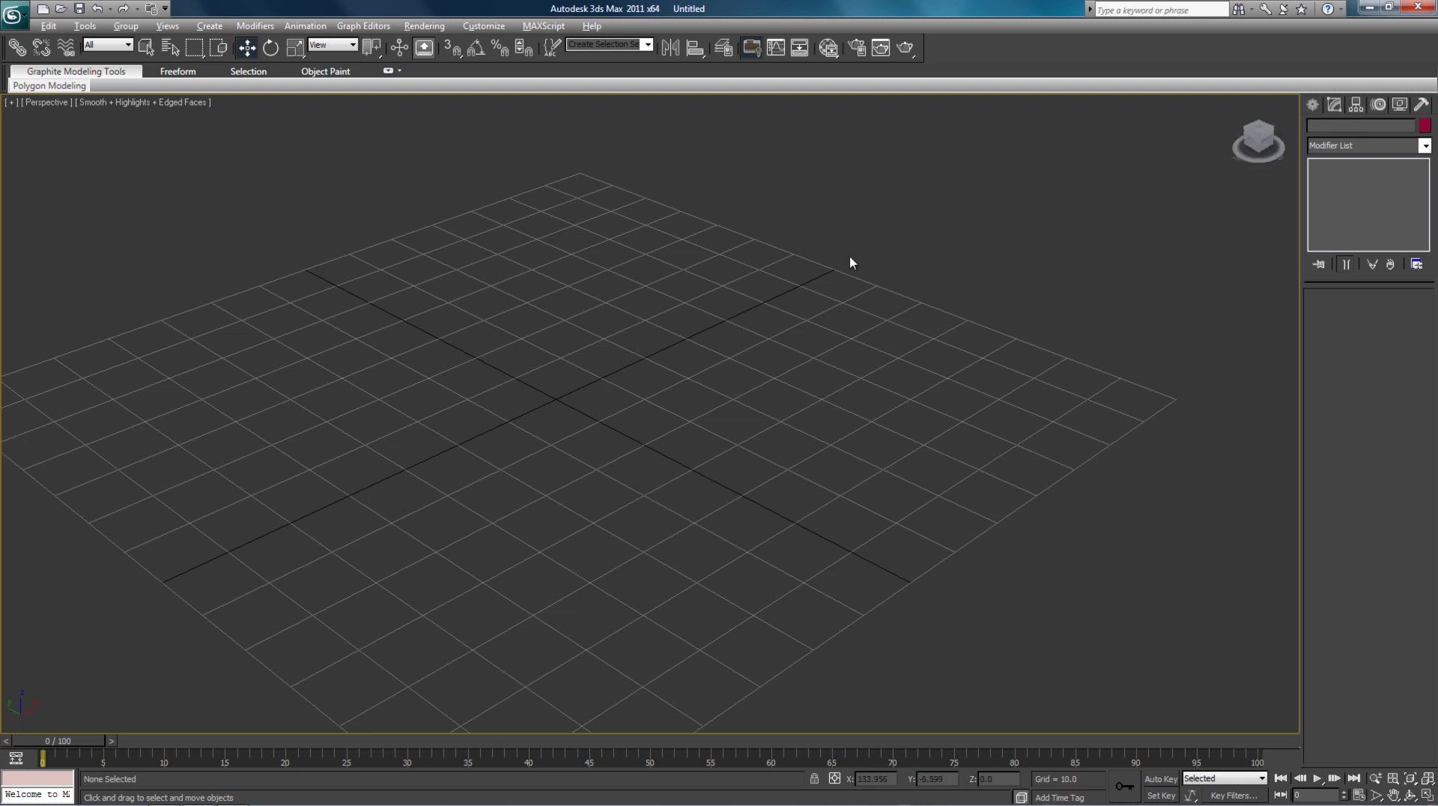
left_click(1314, 105)
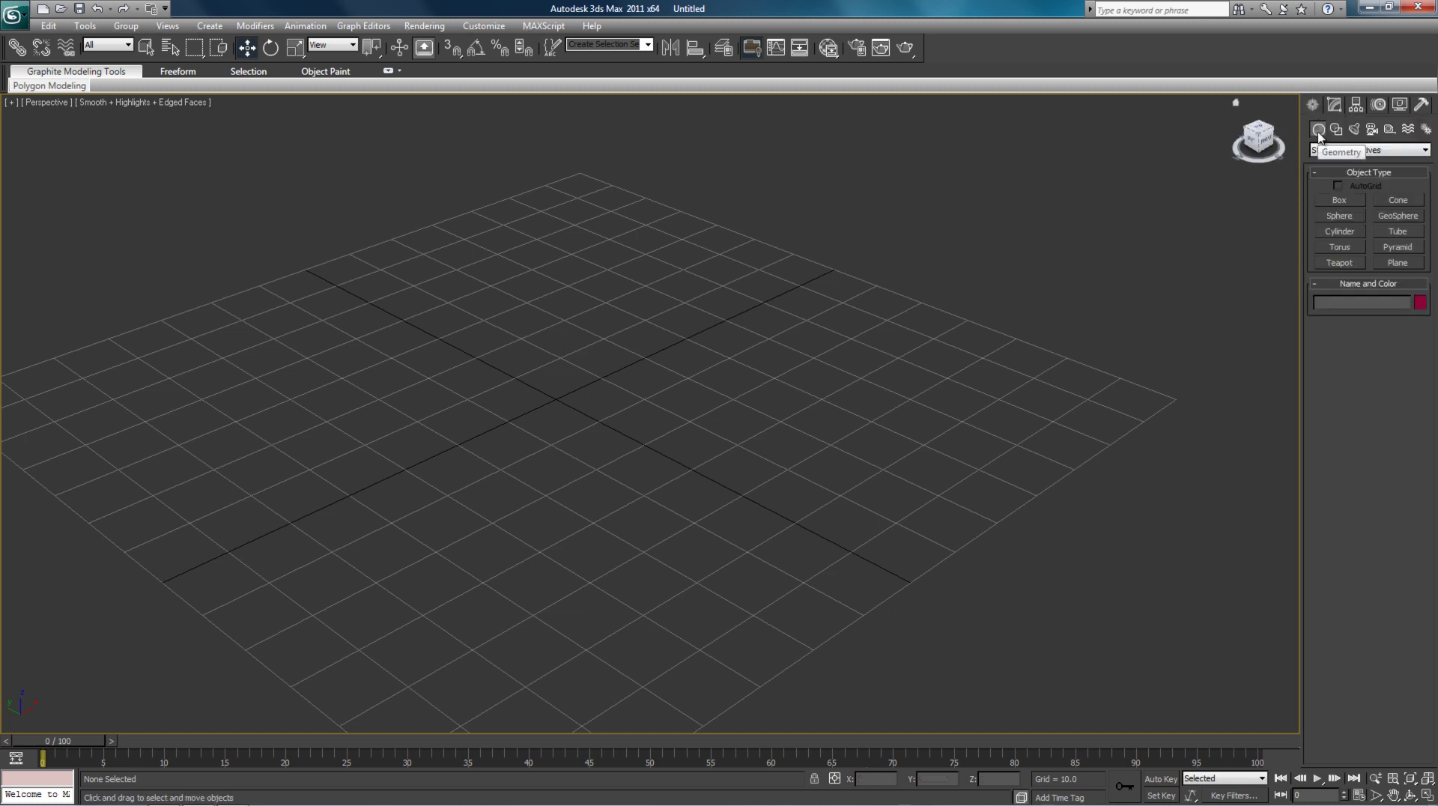
left_click(1397, 263)
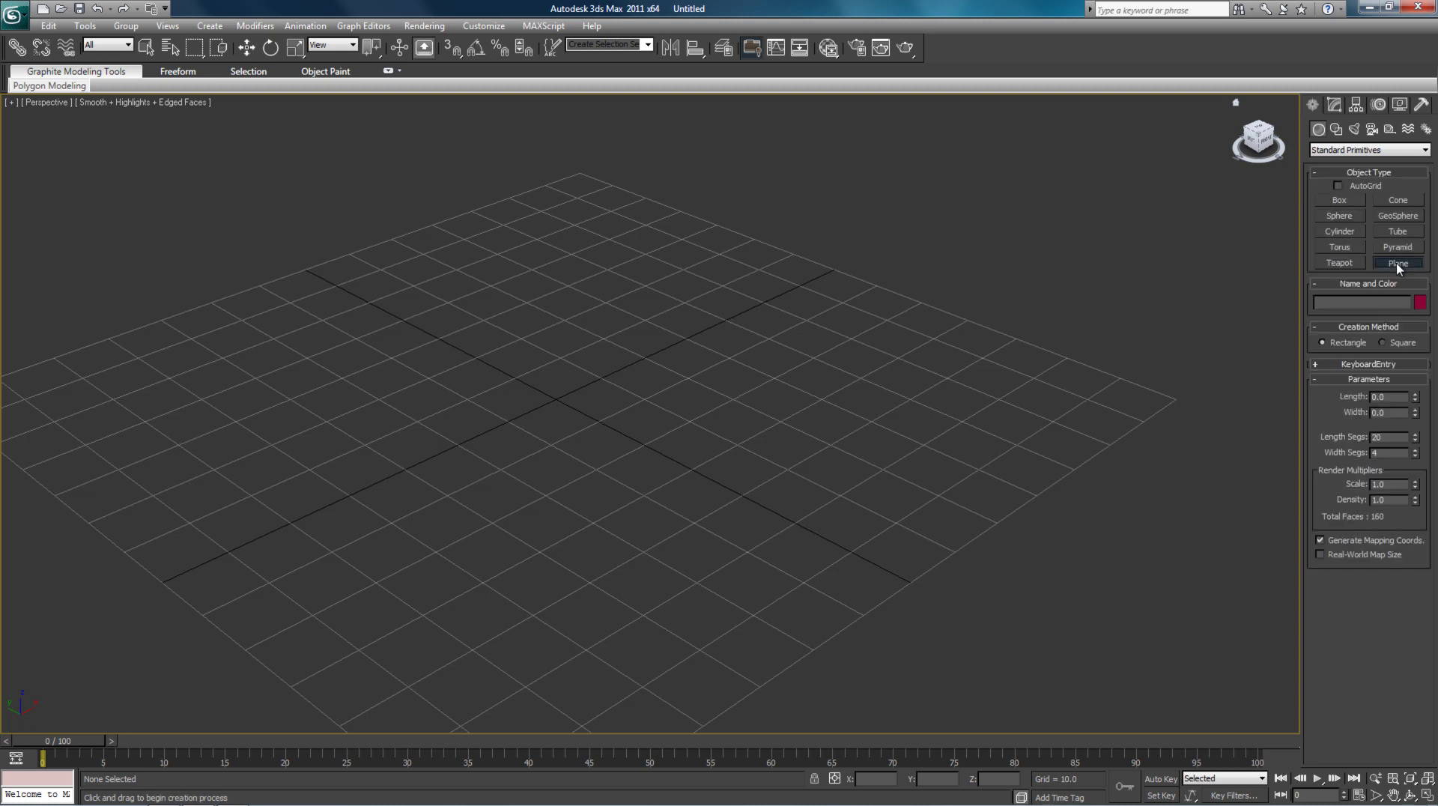
left_click_drag(180, 264, 730, 418)
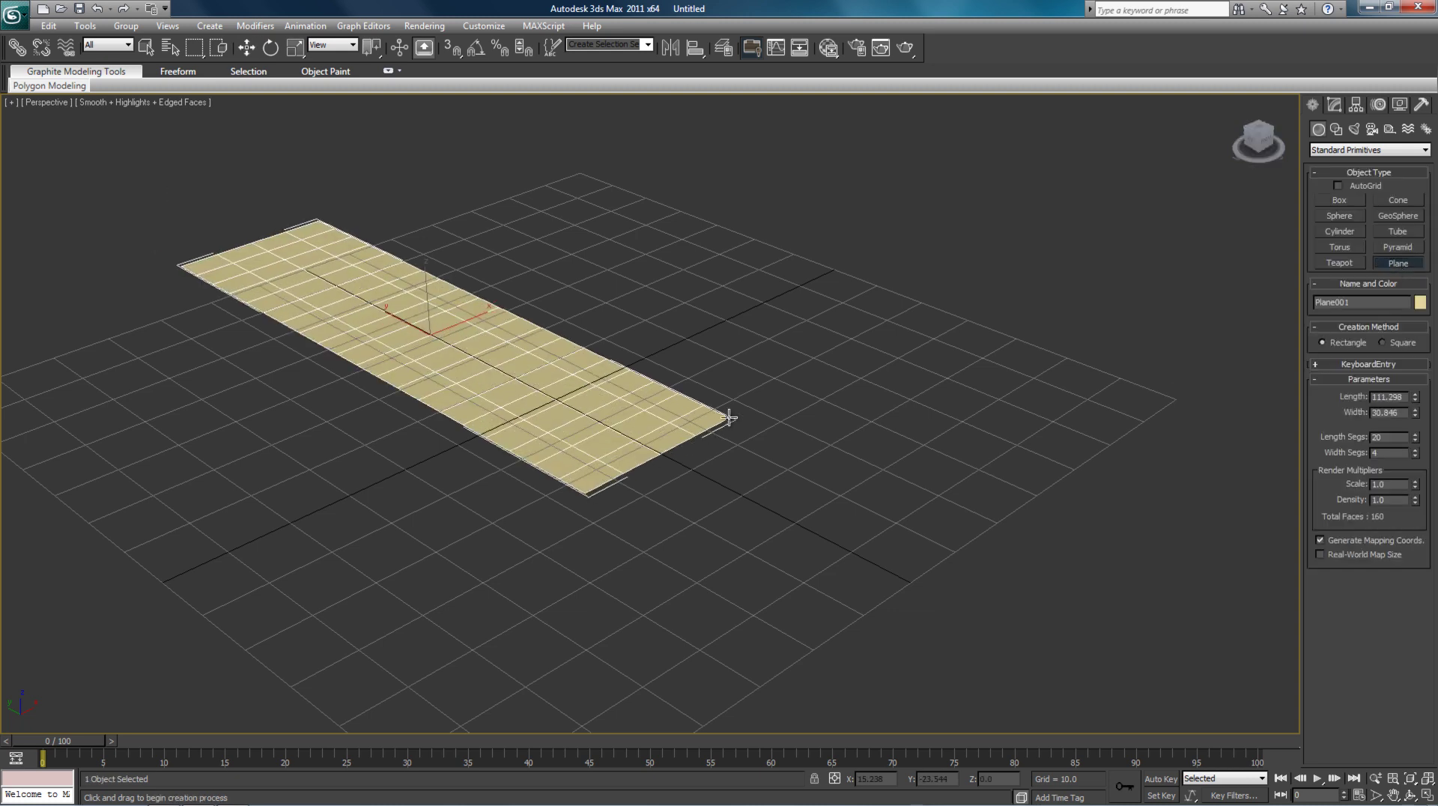
- Set the plane's length to 100 and its width to 20
double_click(1402, 398)
type("100")
key("Tab")
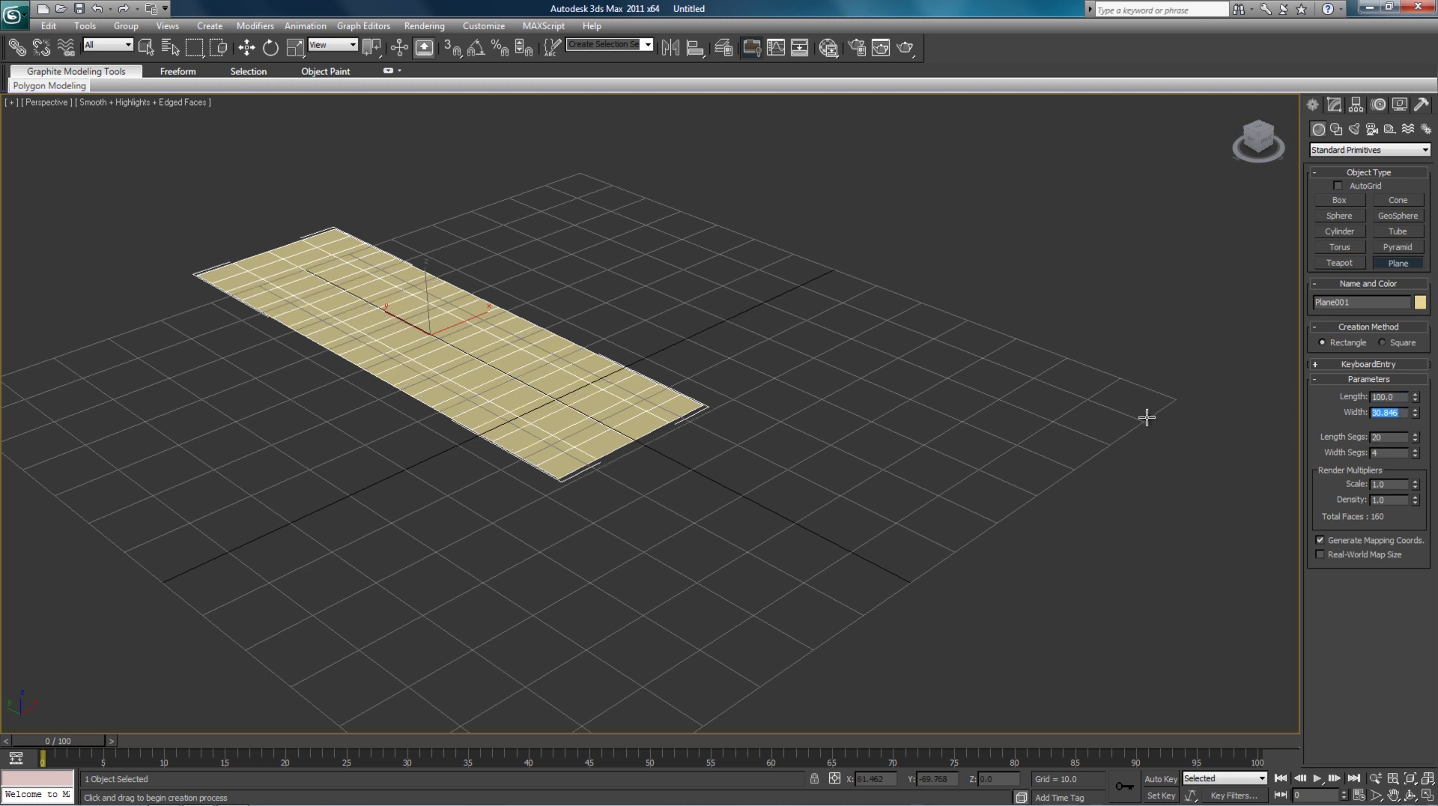
type("20")
key("Return")
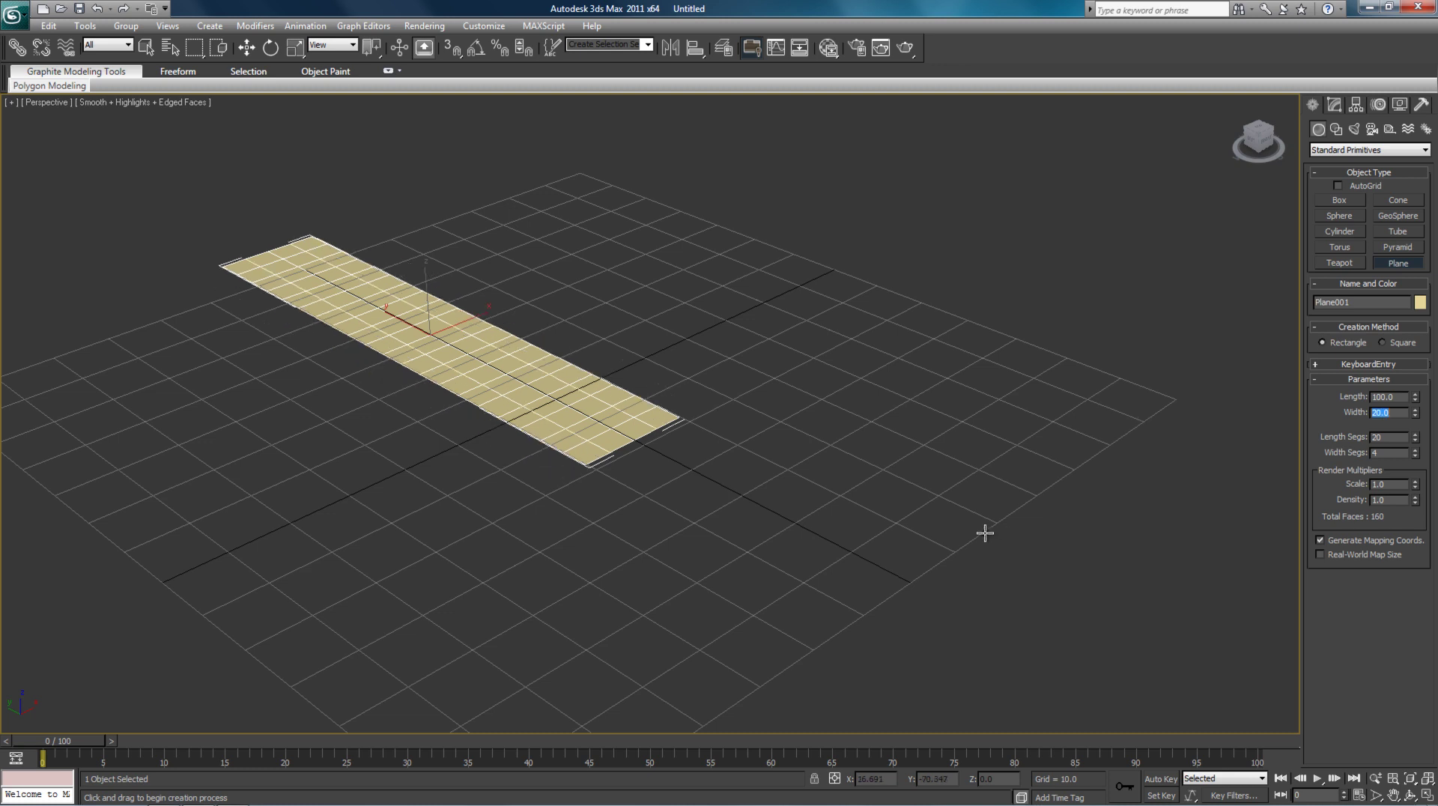
middle_click_drag(823, 398, 831, 401)
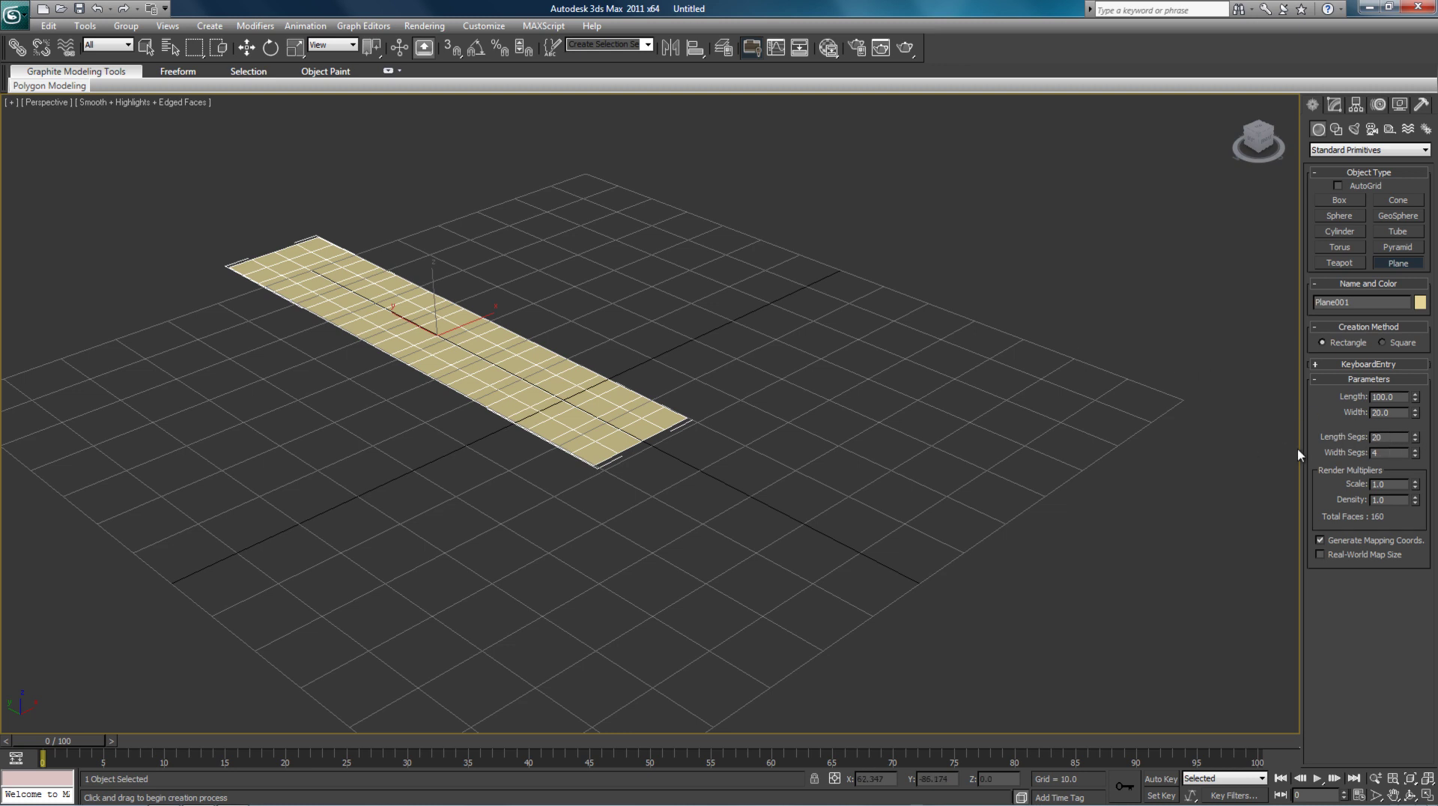
- Create a second plane just beyond the strip's near end and set its length and width to 20
left_click(676, 337)
left_click_drag(636, 496, 878, 514)
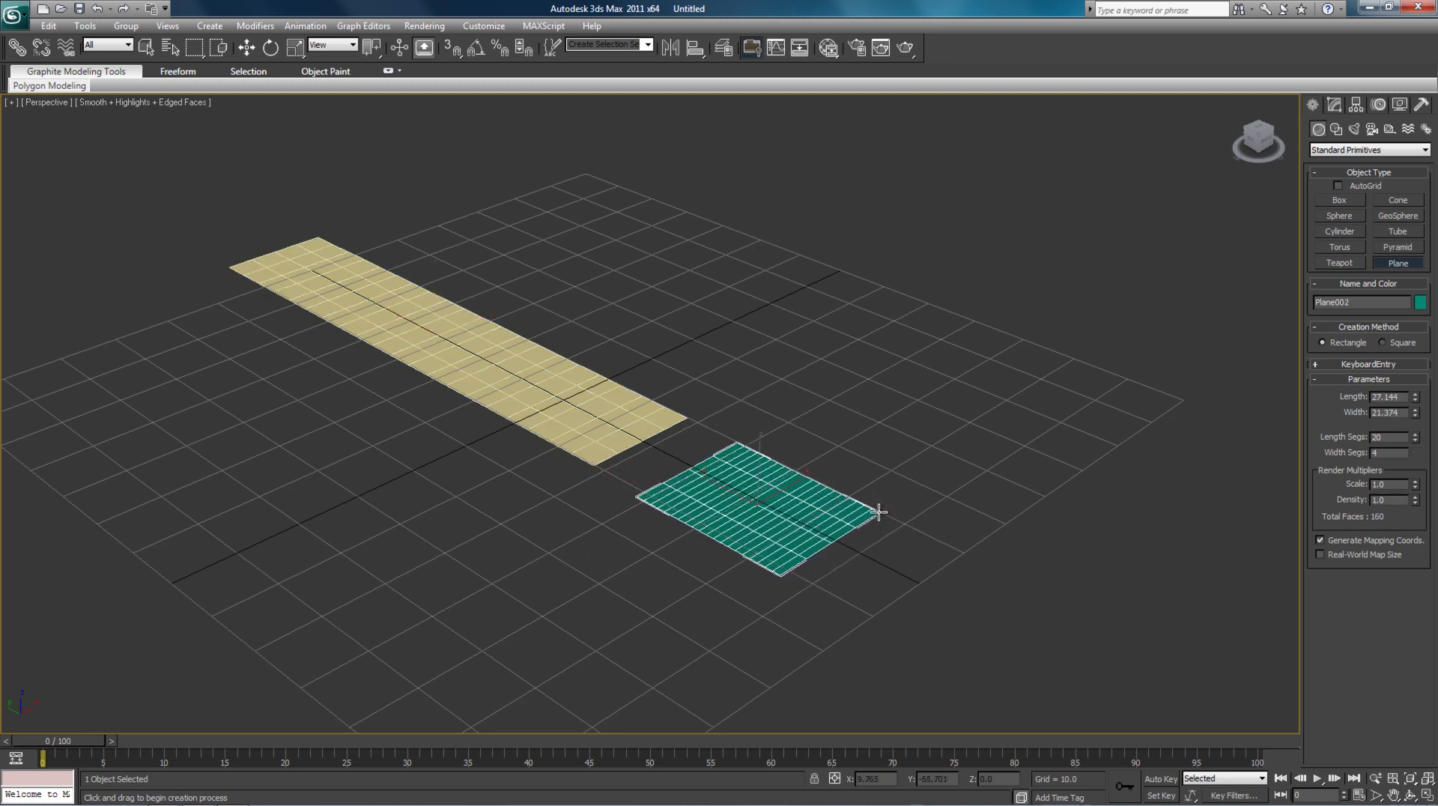
double_click(1403, 397)
type("20")
double_click(1403, 414)
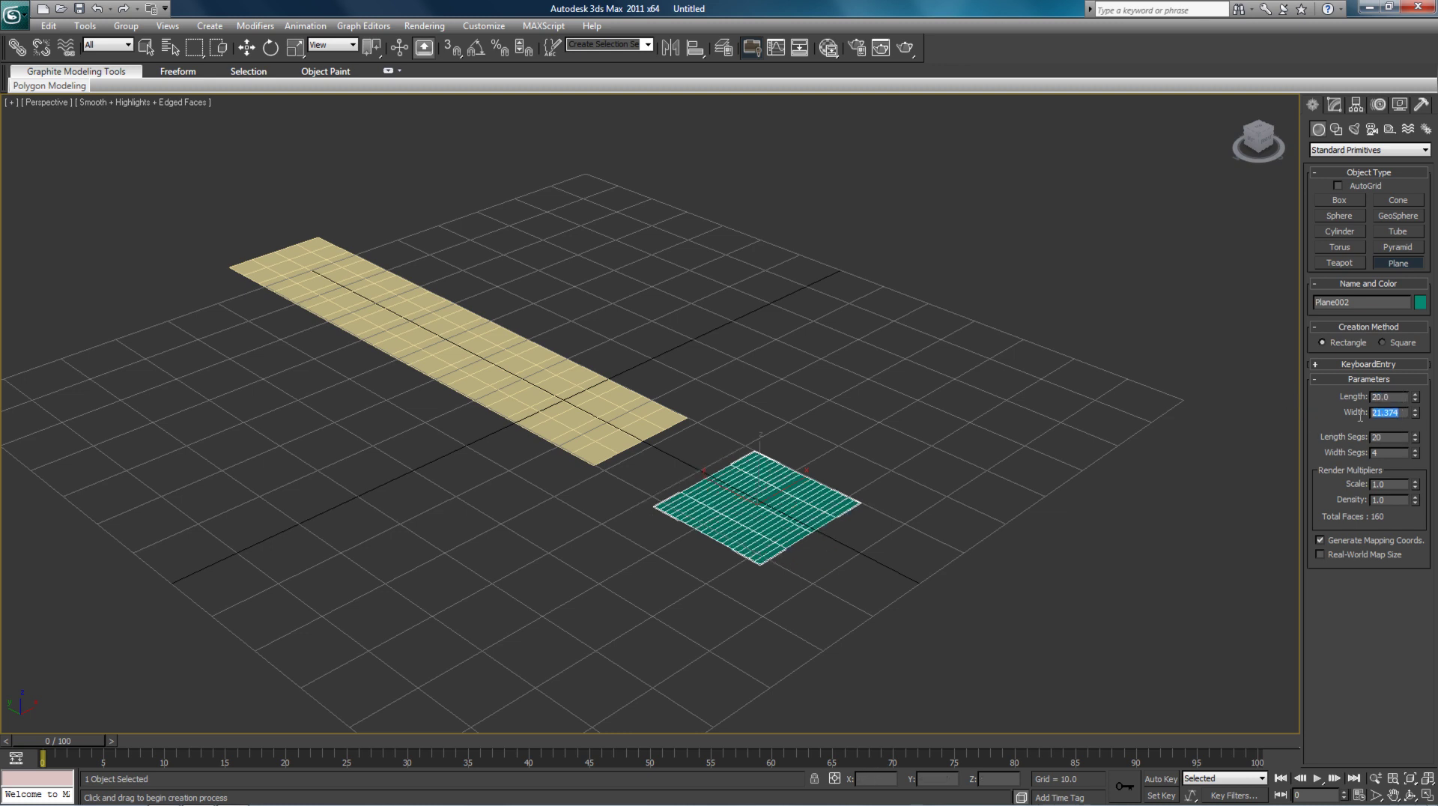
type("20")
key("Return")
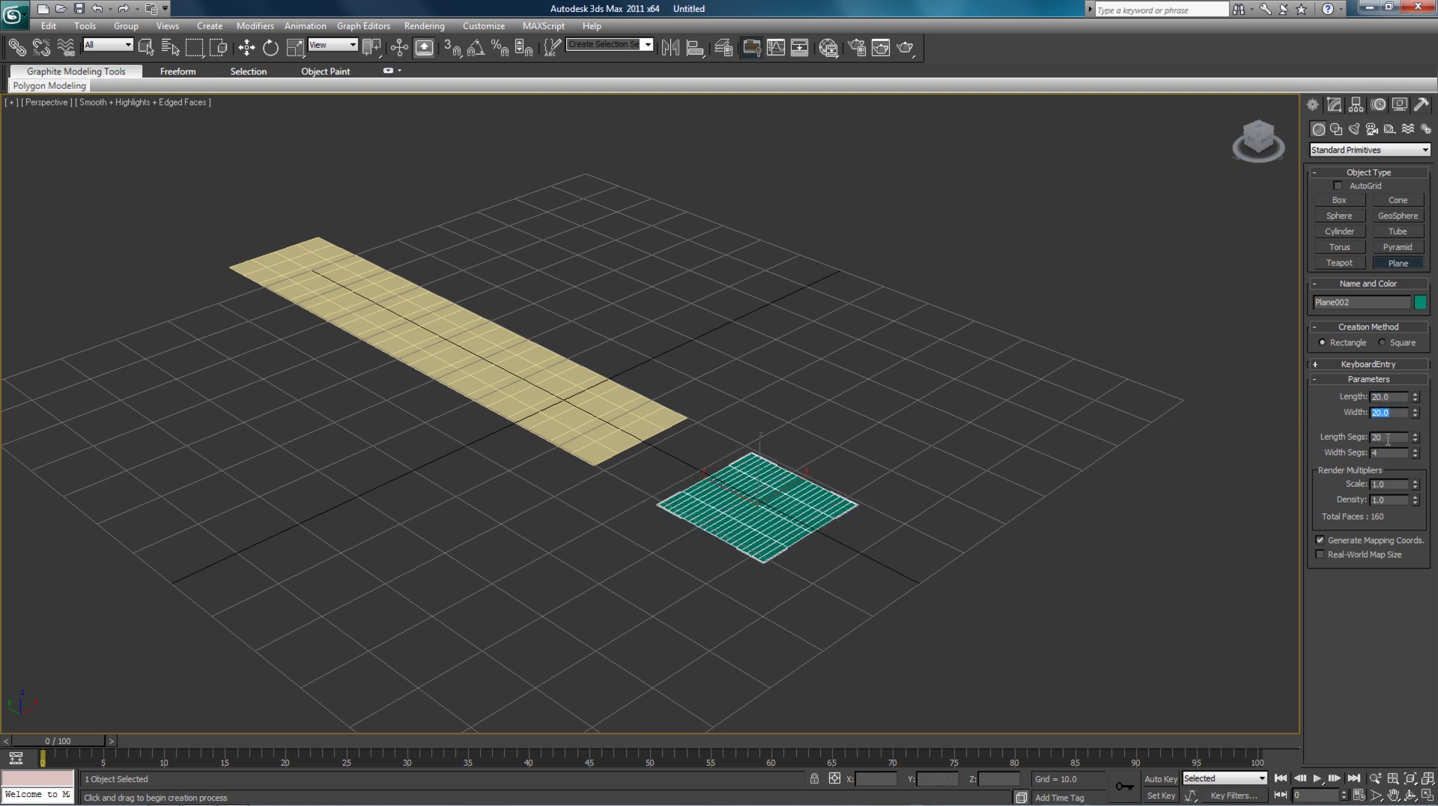
- Set the square plane's length segments to 4
double_click(1387, 439)
type("4")
key("Return")
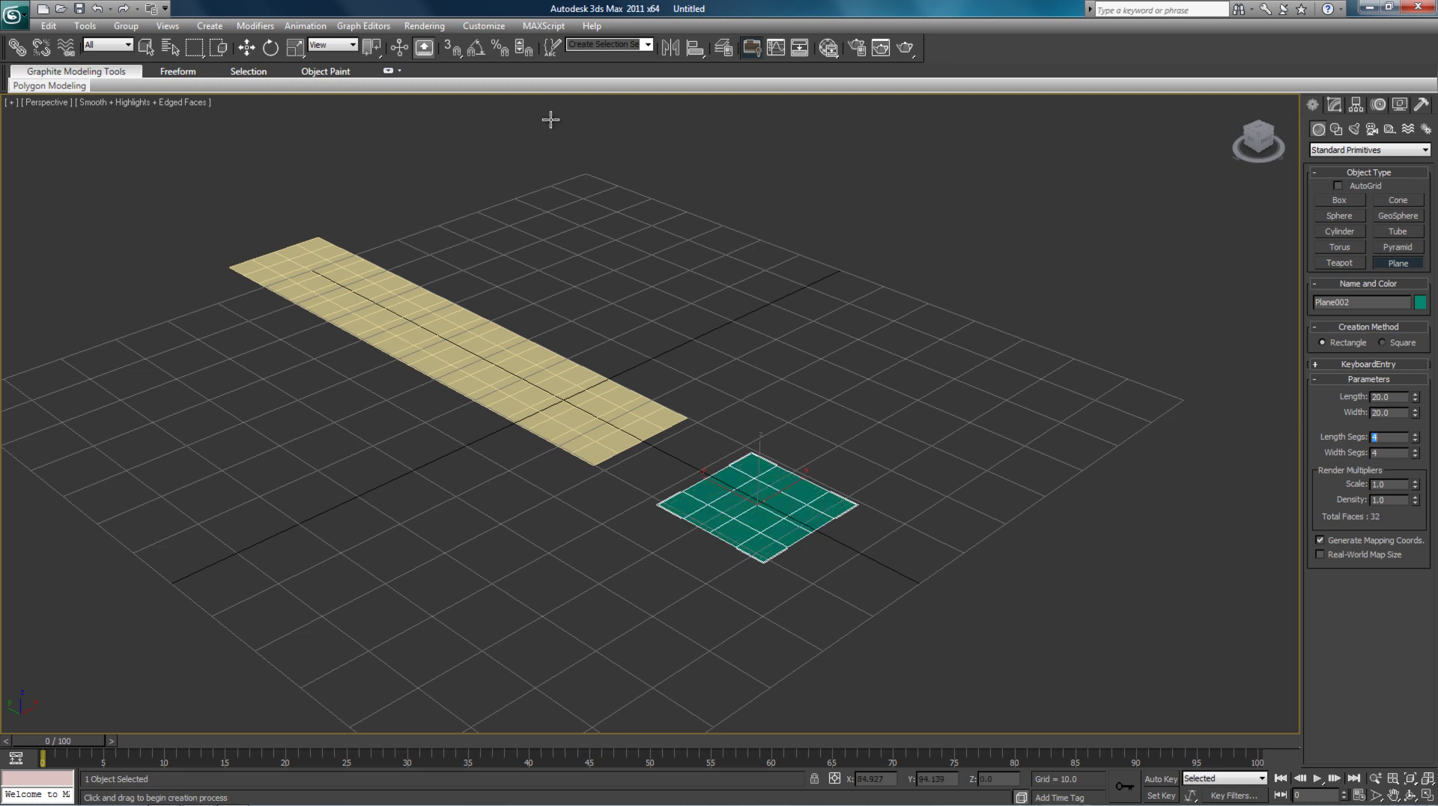
- Configure snapping to use vertices only and turn on 3D snap
right_click(455, 54)
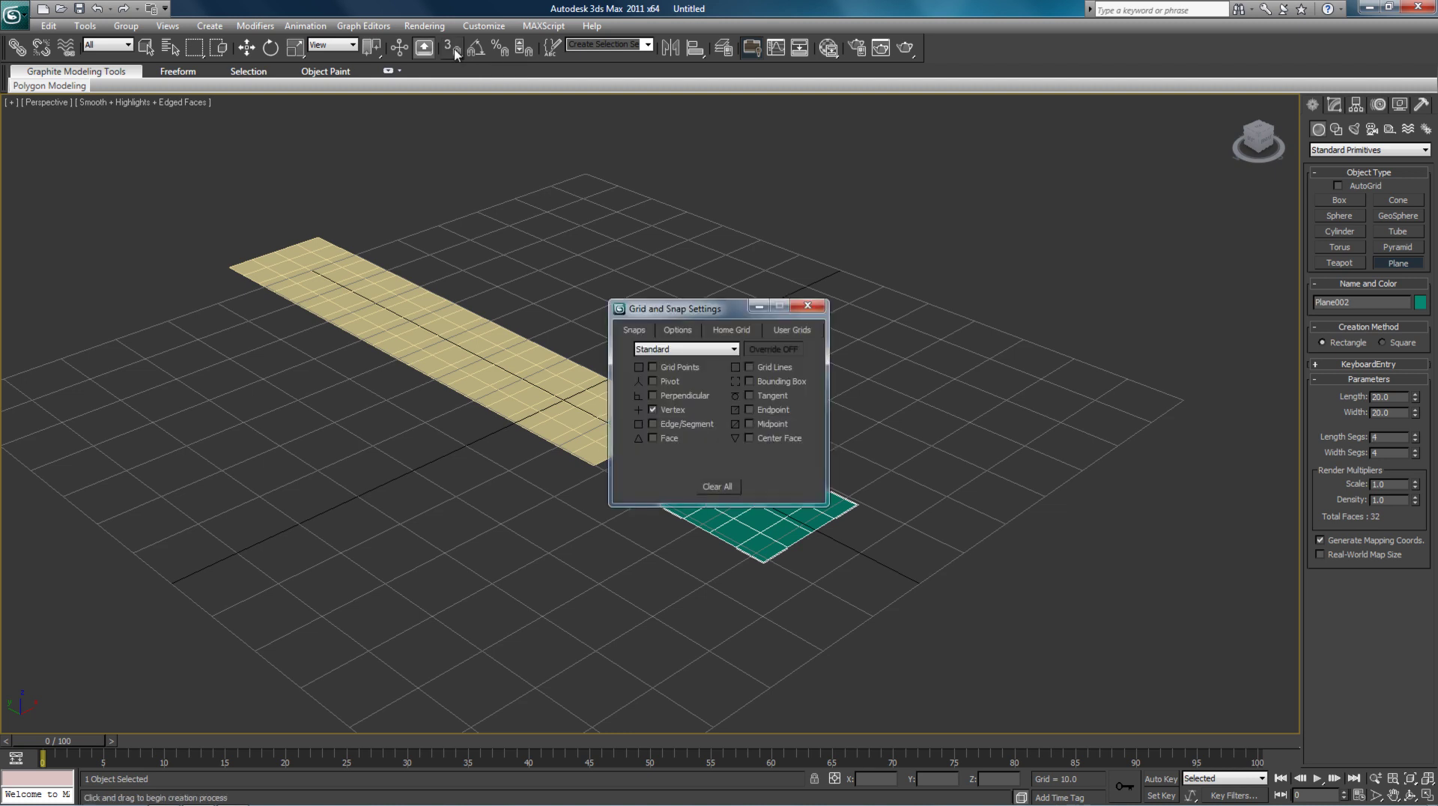
left_click(662, 411)
left_click(808, 305)
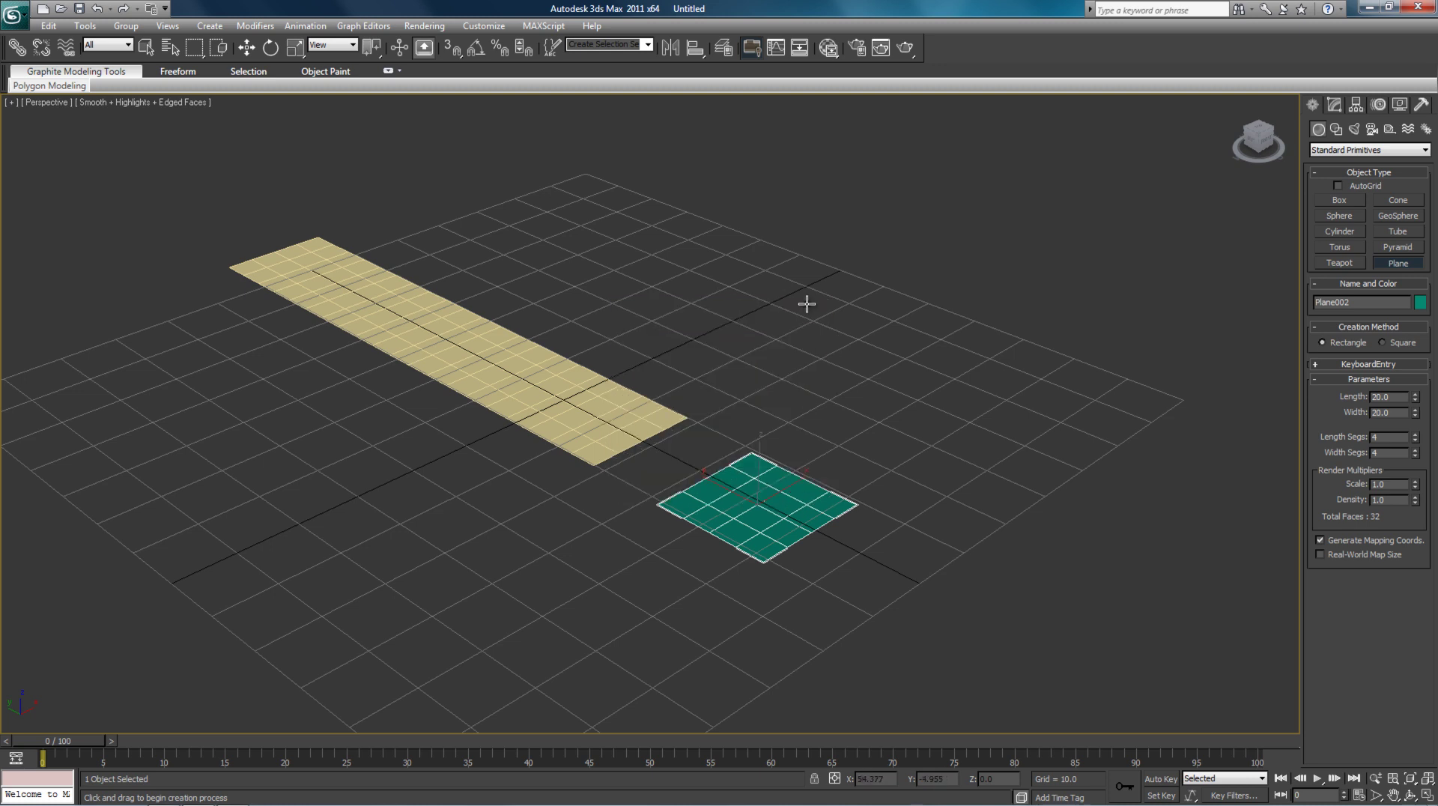
left_click(451, 49)
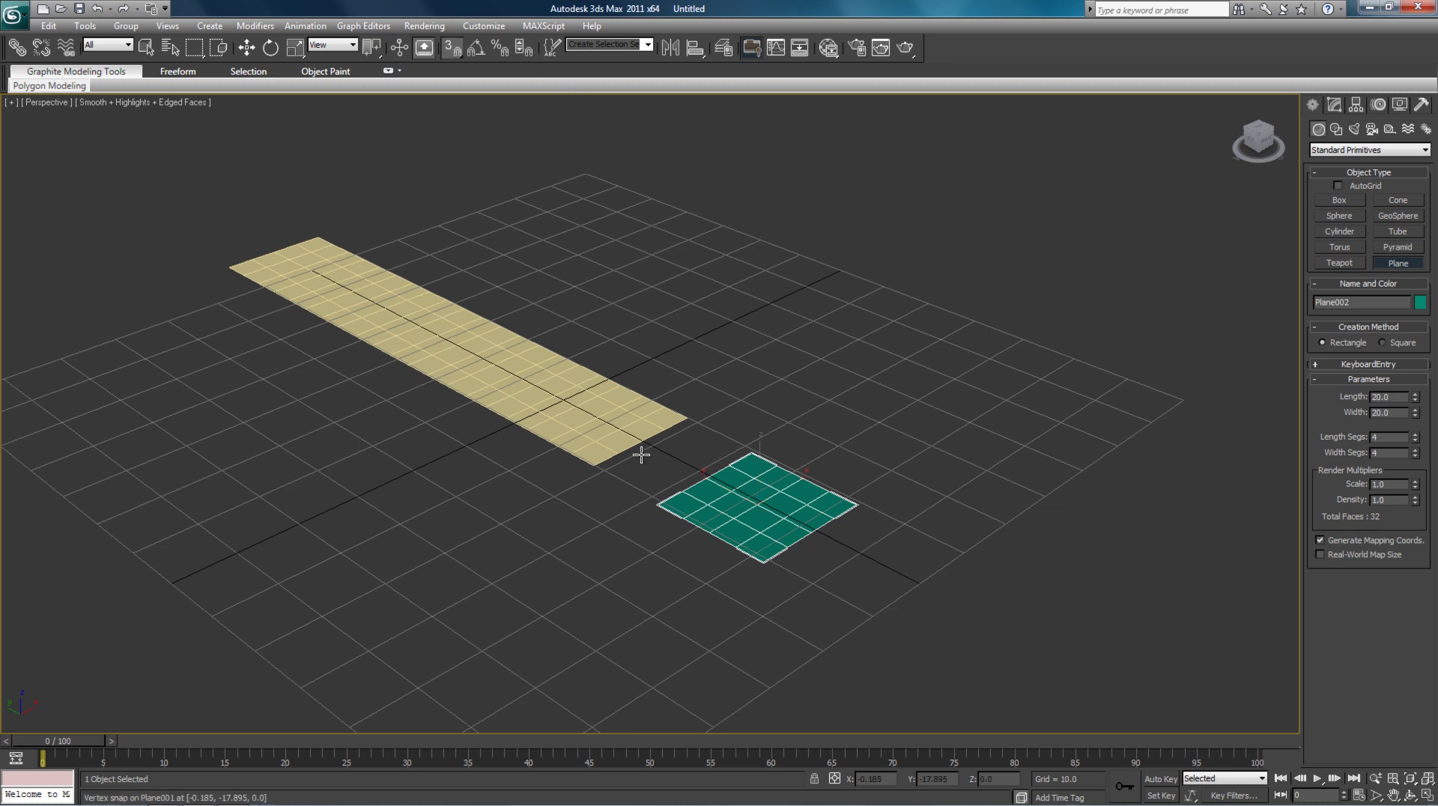
- Move the square plane by its corner vertex so it snaps flush against the near end of the long strip
left_click(658, 503)
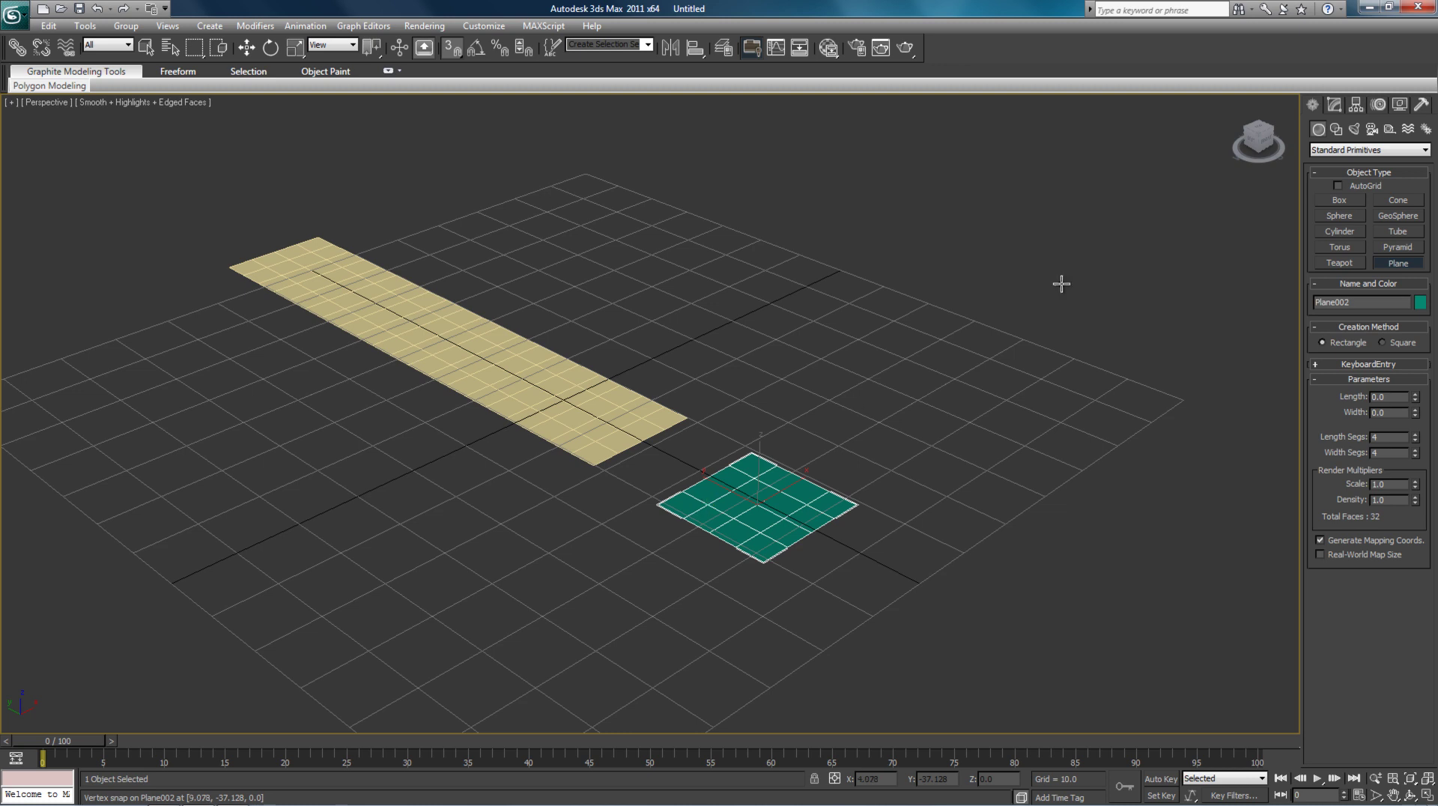
left_click(1334, 106)
key("w")
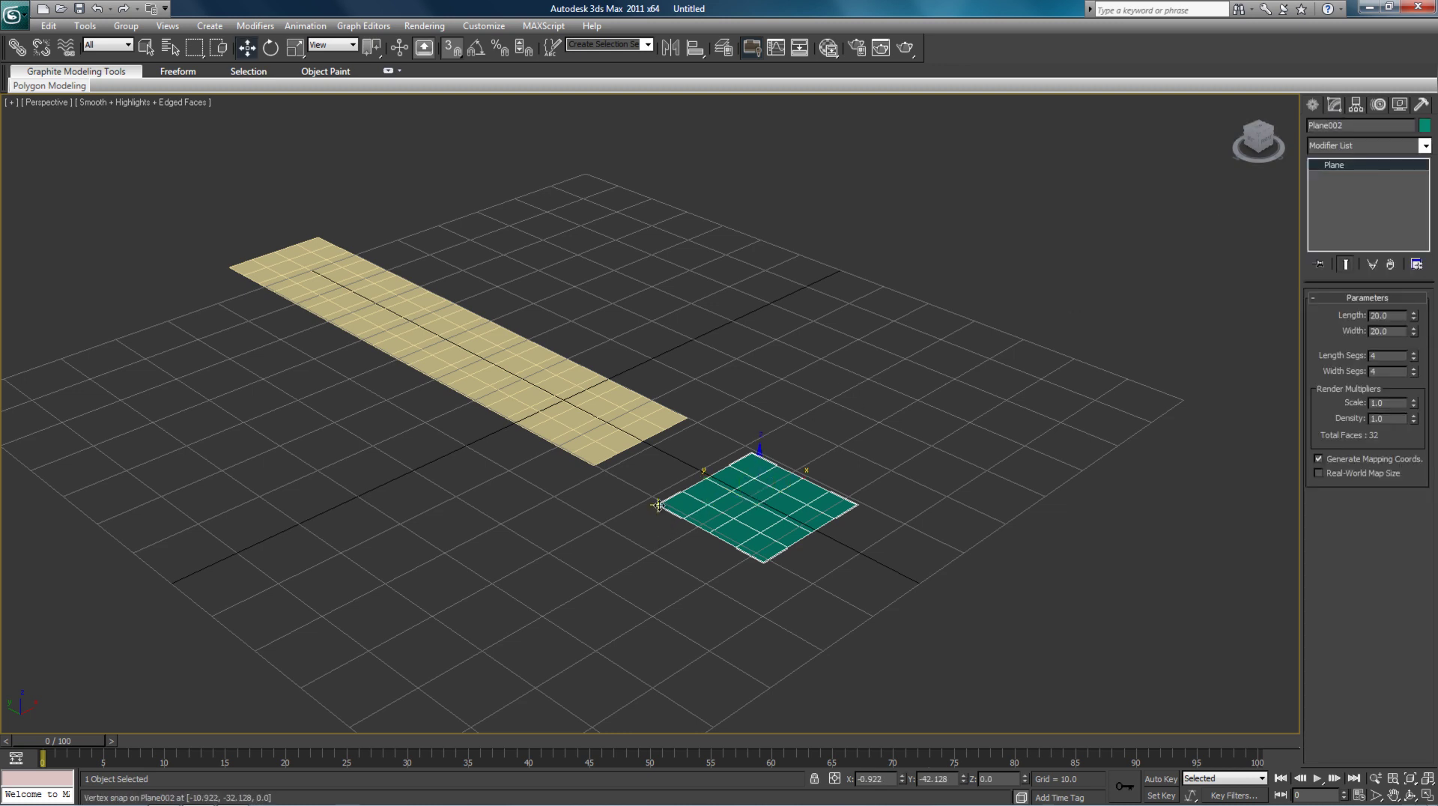
left_click_drag(657, 504, 598, 467)
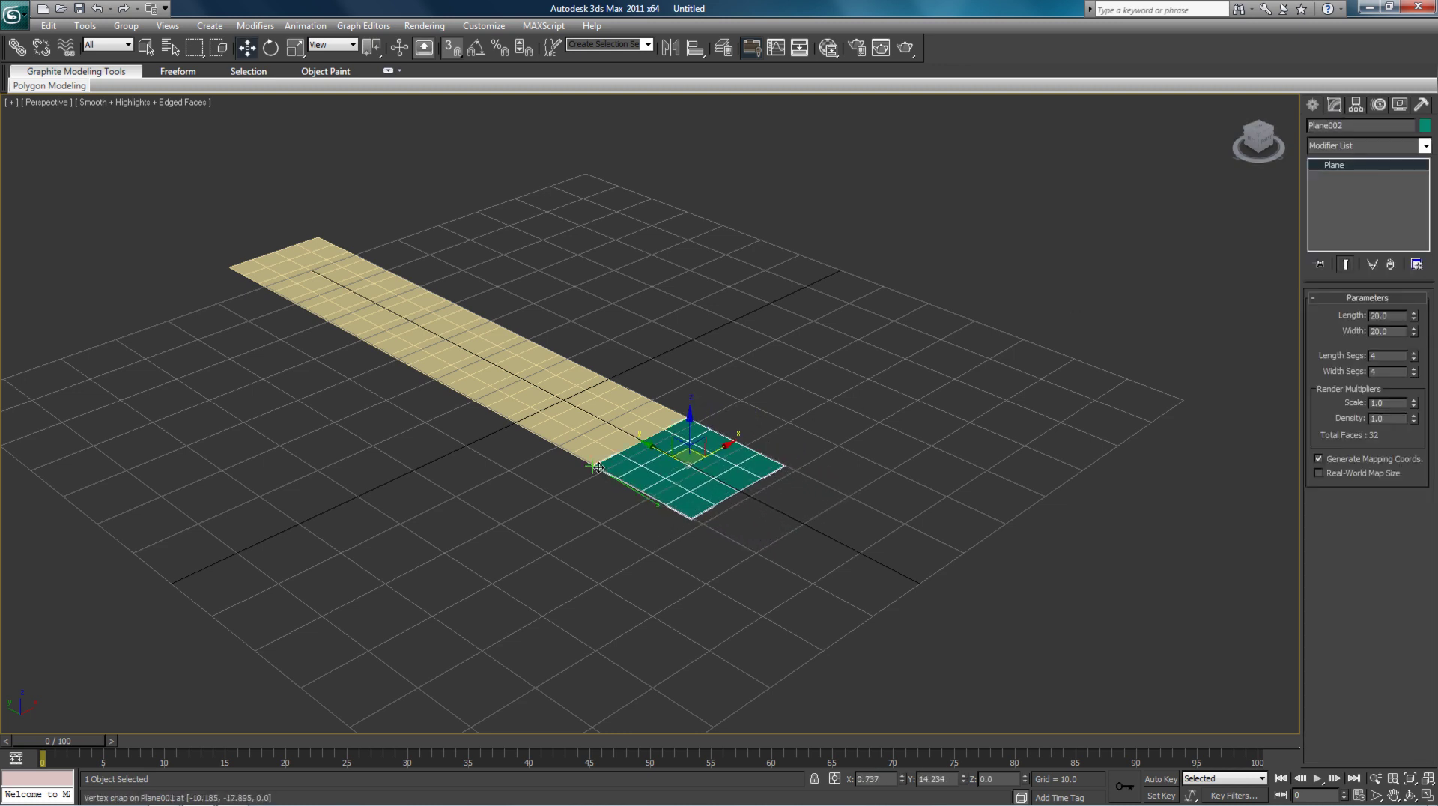
left_click(1041, 531)
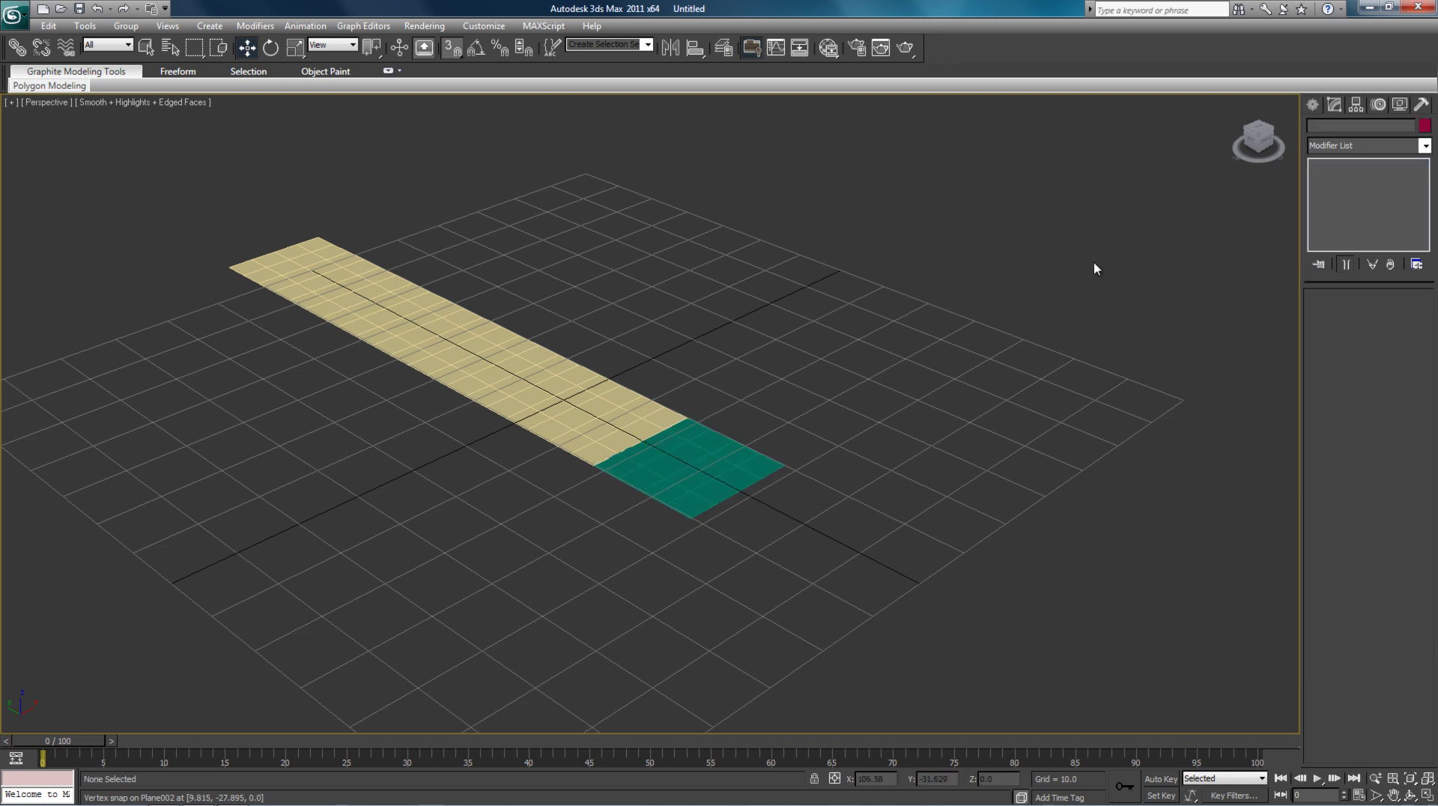
- Clone the long strip as an instance and snap one of the two strips against the opposite side of the square plane
left_click(531, 372)
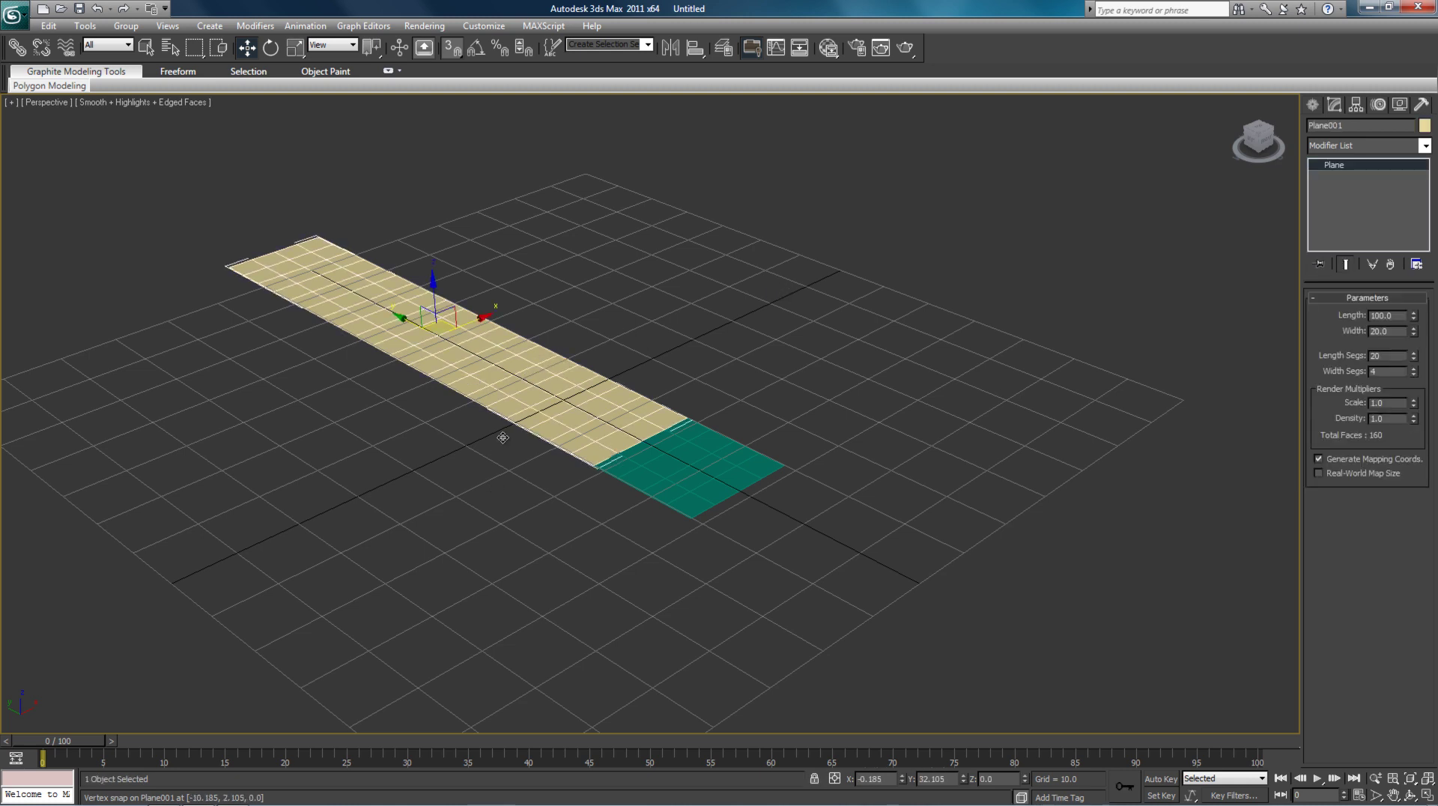
right_click(500, 389)
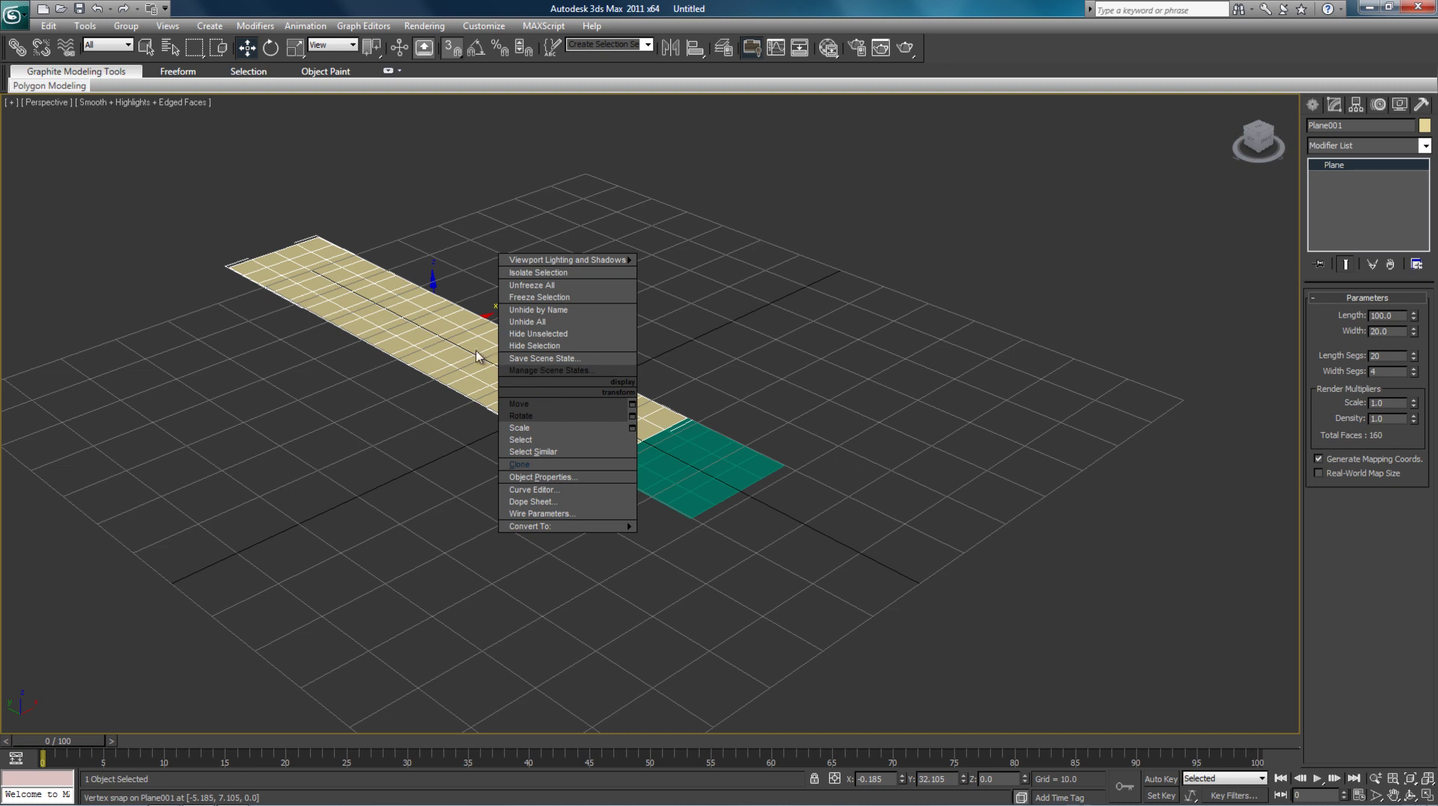
left_click(451, 423)
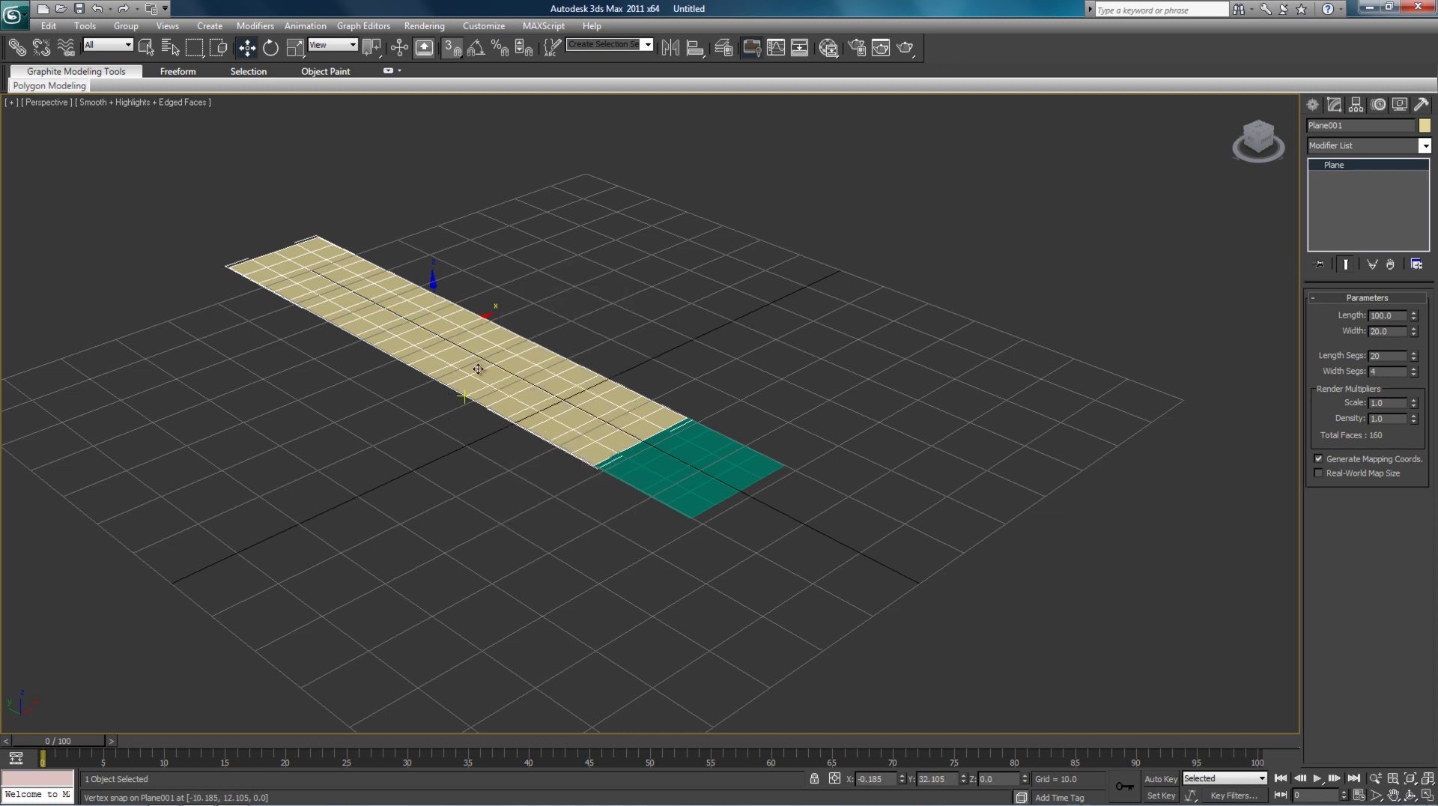
right_click(482, 372)
right_click(510, 372)
left_click(551, 446)
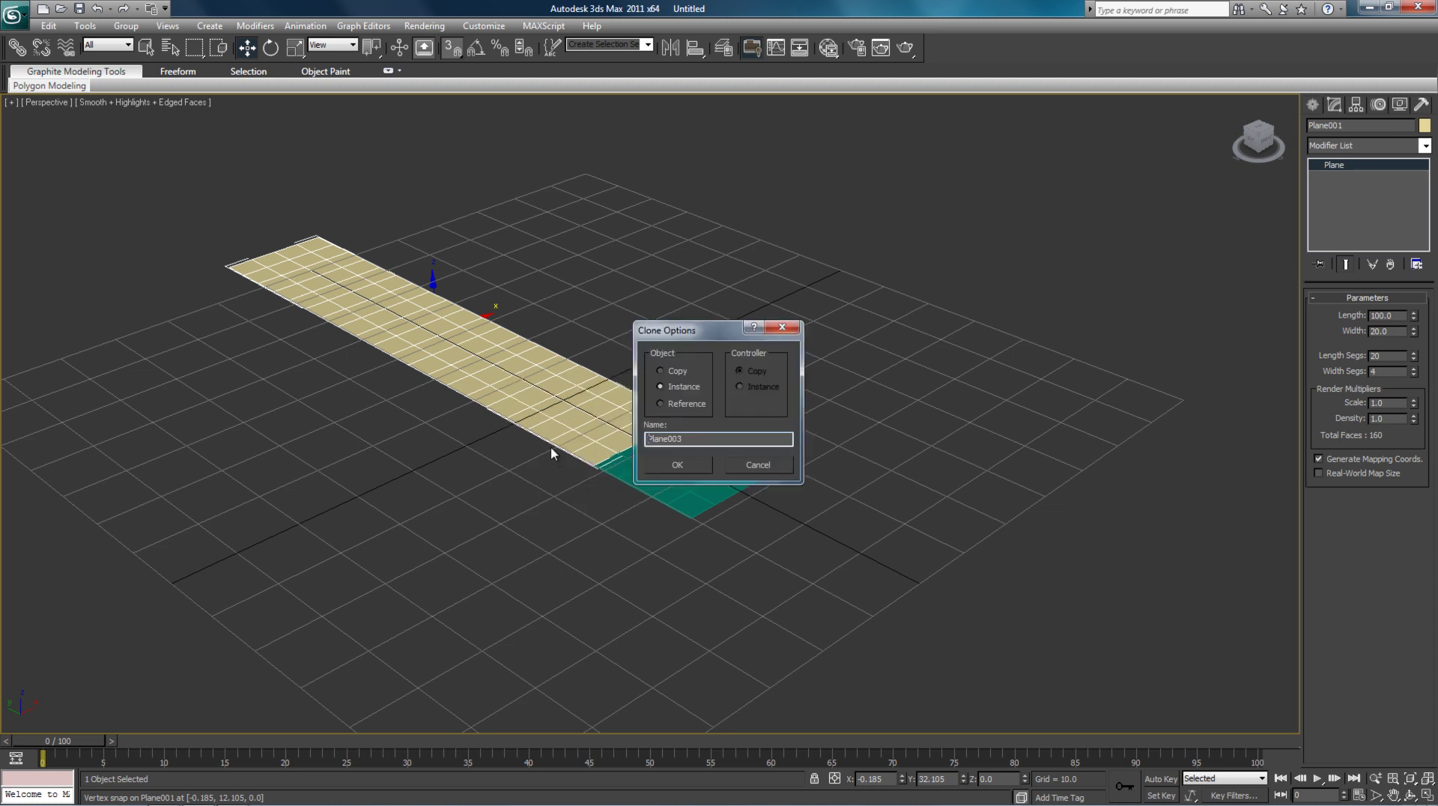
left_click(692, 465)
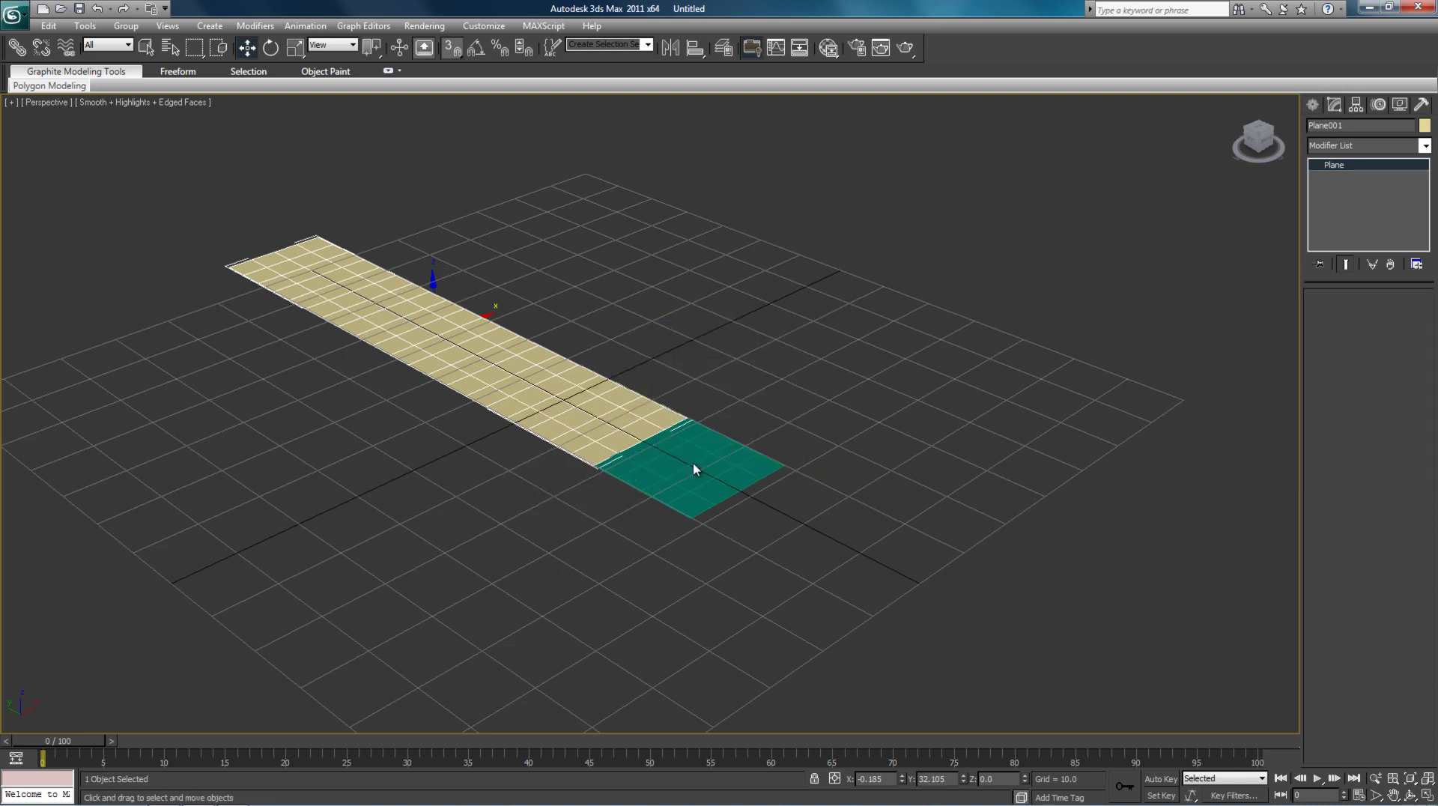
mouse_move(228, 267)
left_mouse_down()
mouse_move(270, 307)
mouse_move(756, 527)
mouse_move(697, 517)
left_mouse_up()
left_click(1001, 301)
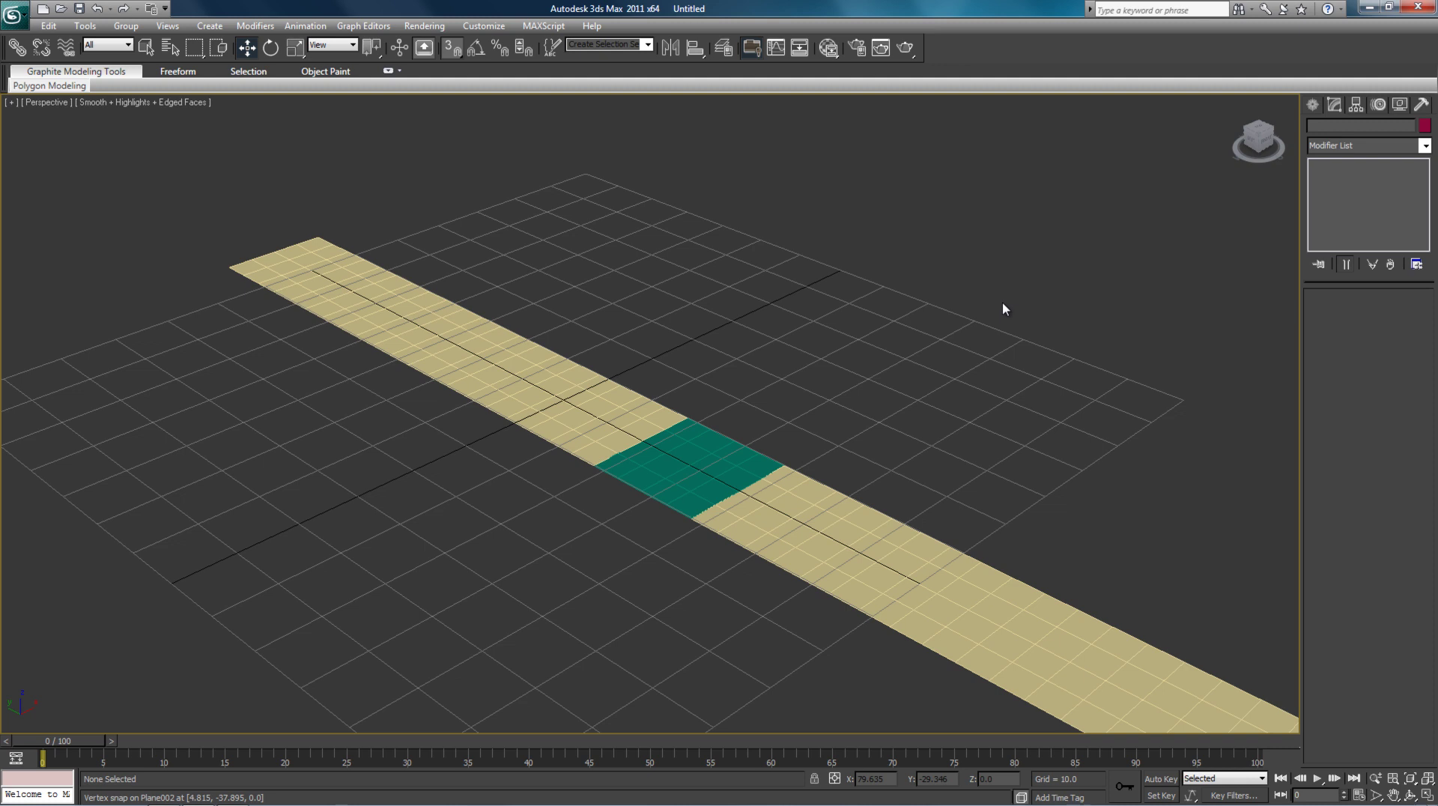
- Clone the strip on the near side of the square in place
right_click(856, 516)
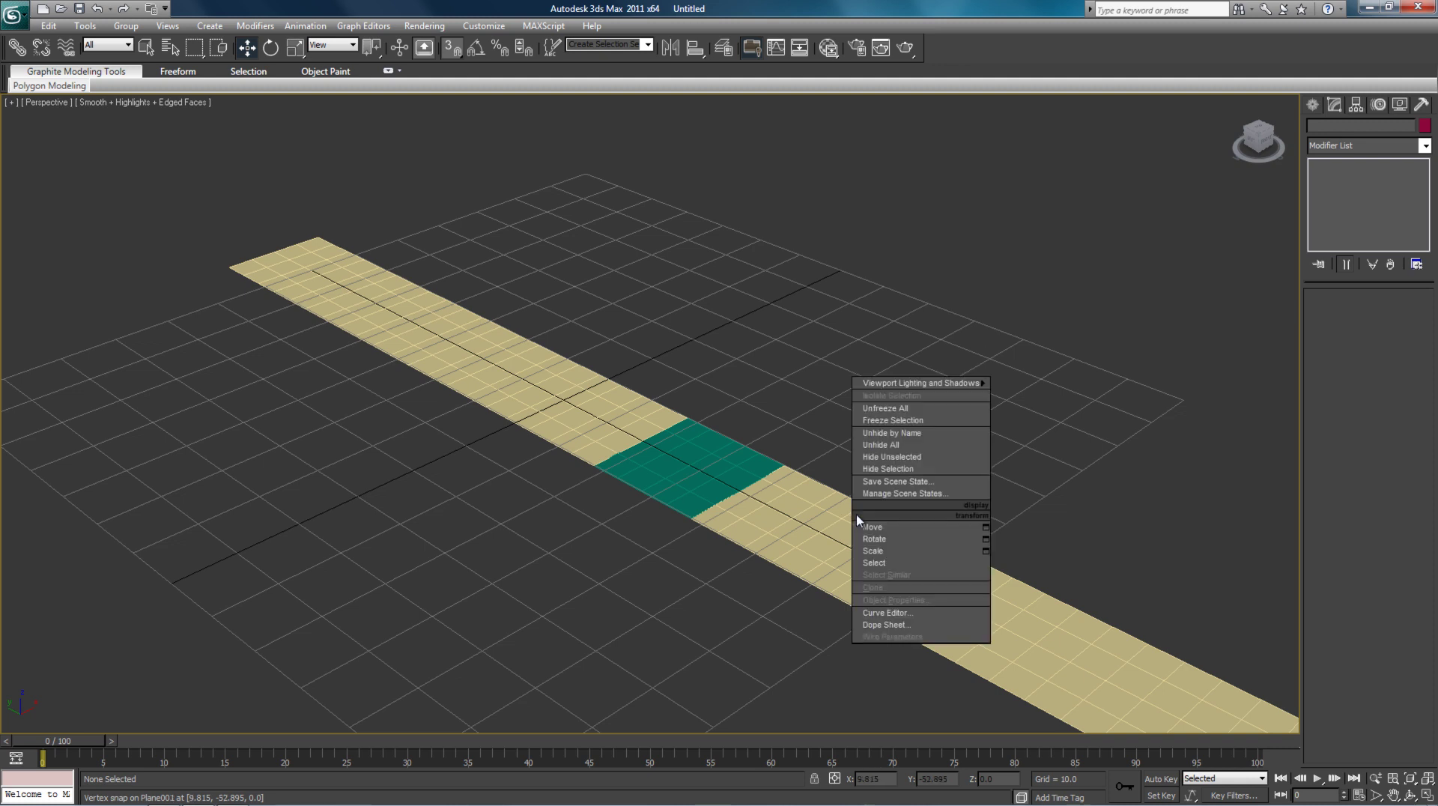
left_click(803, 423)
left_click(857, 565)
right_click(855, 560)
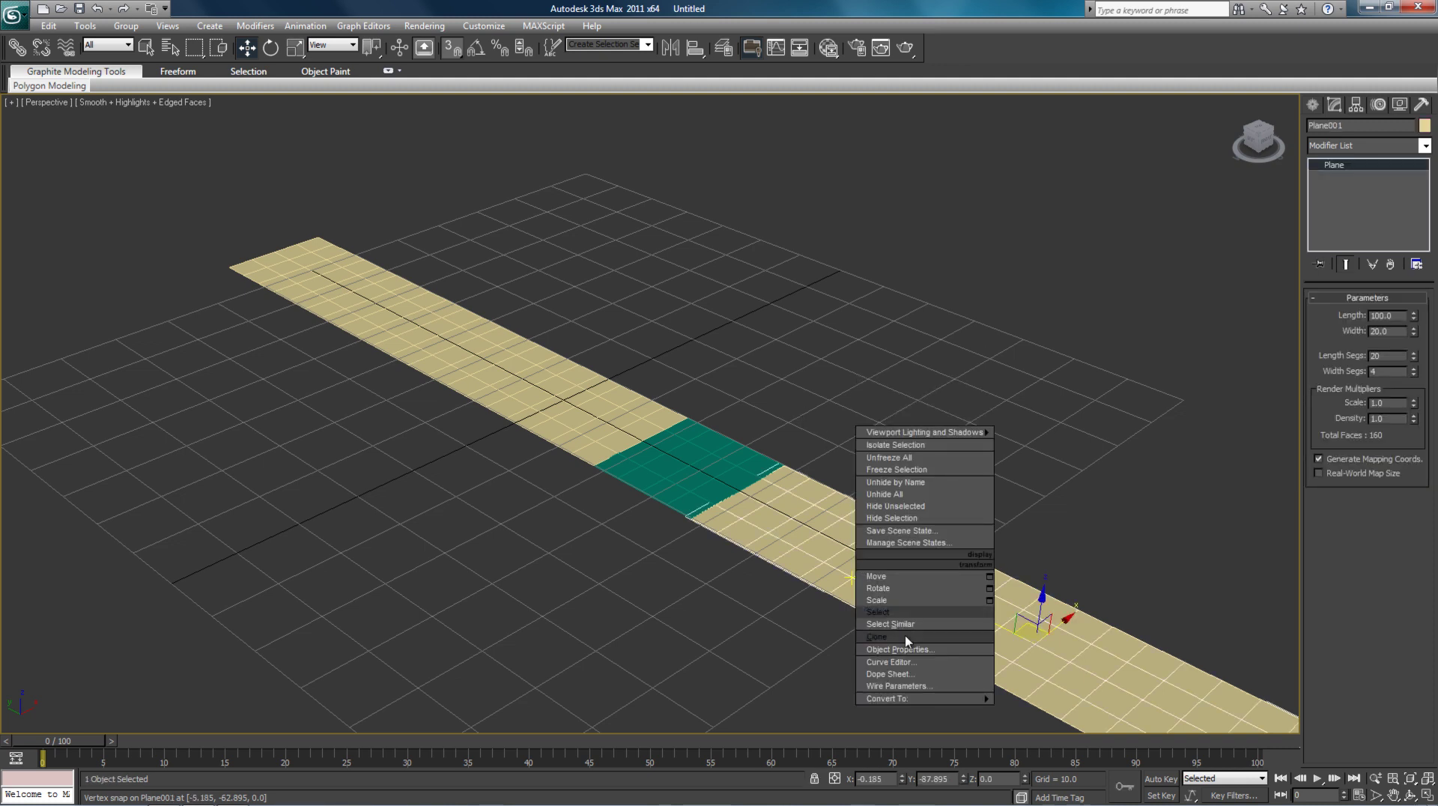
left_click(907, 641)
left_click(681, 466)
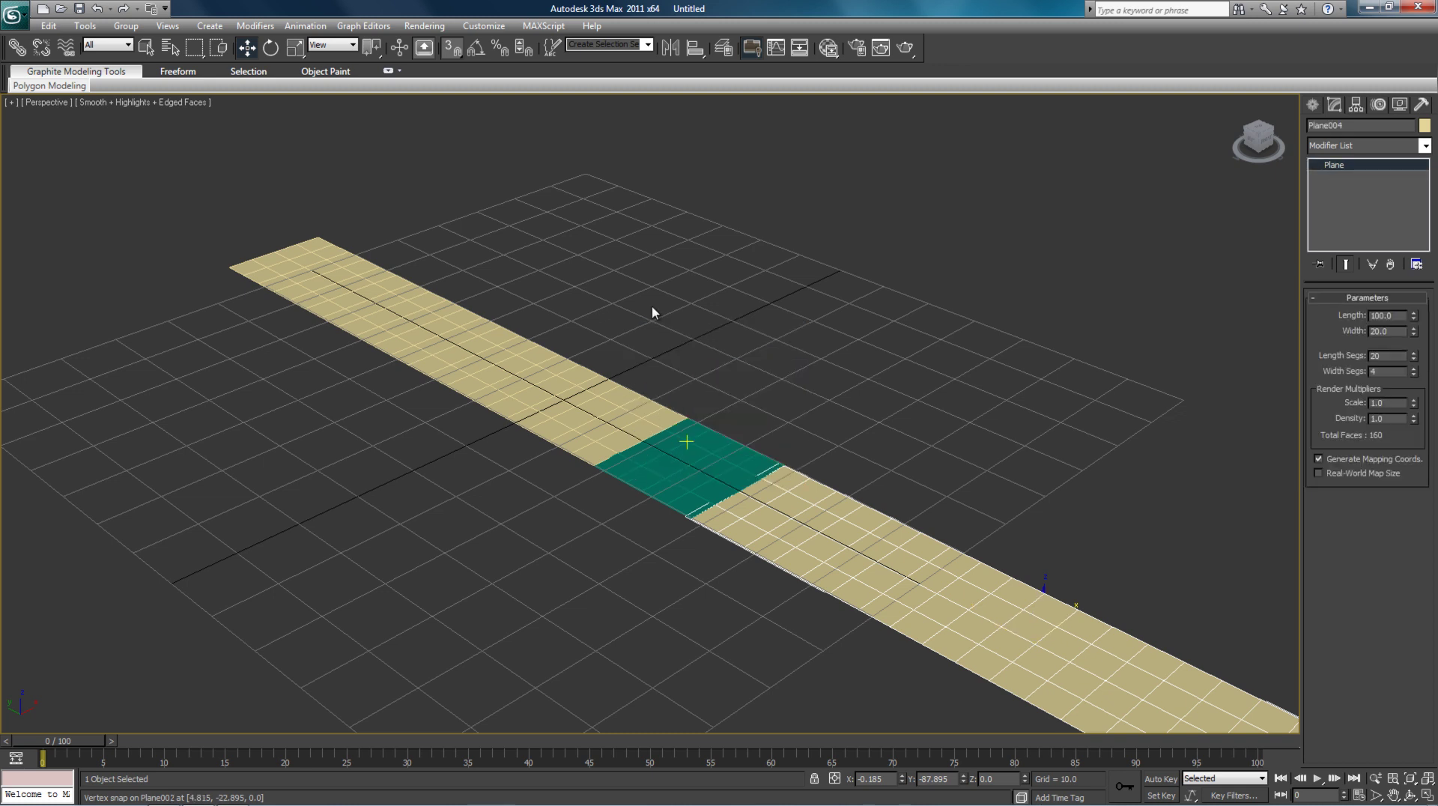
- Turn on angle snap and rotate the newly cloned strip 90 degrees about the Z axis
left_click(475, 52)
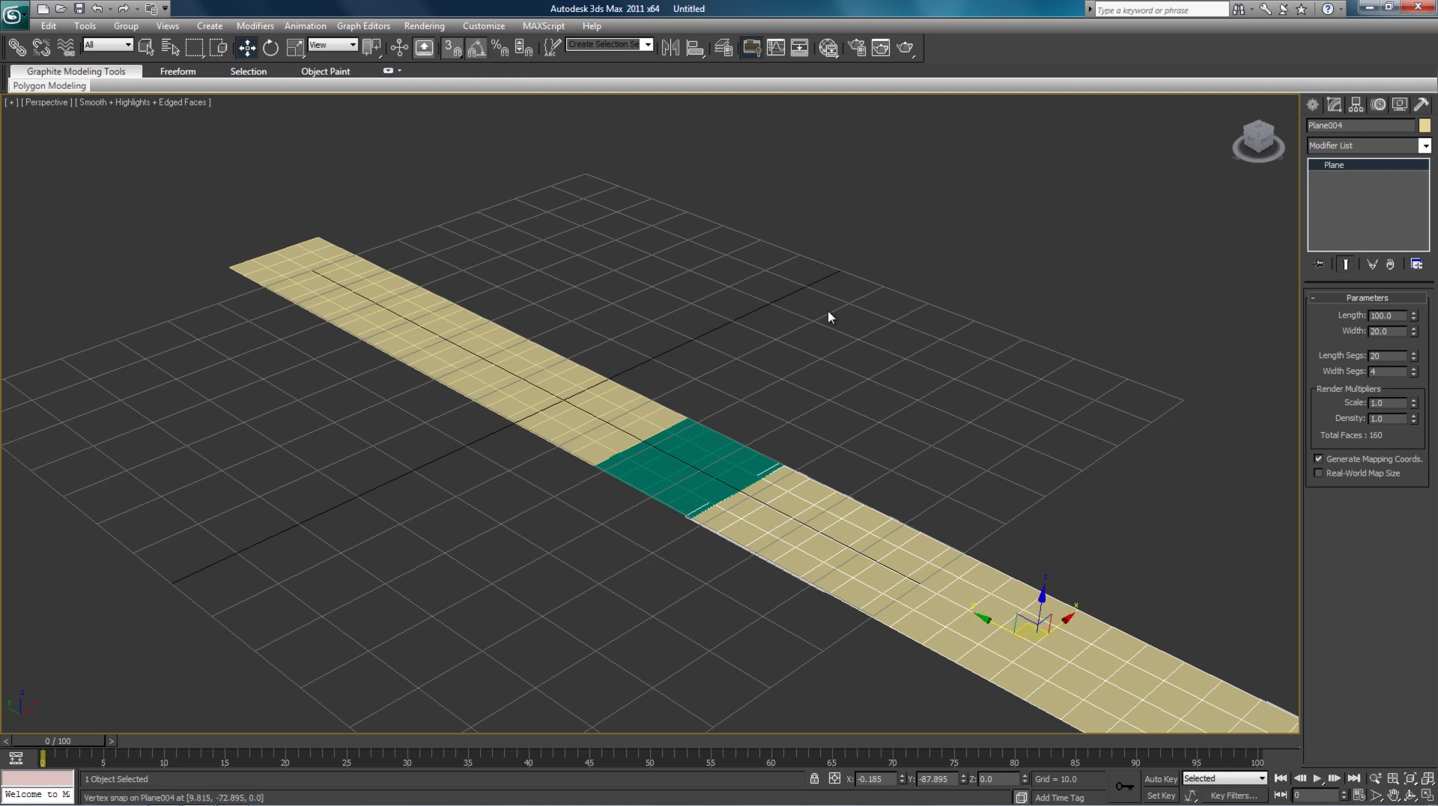
left_click(271, 50)
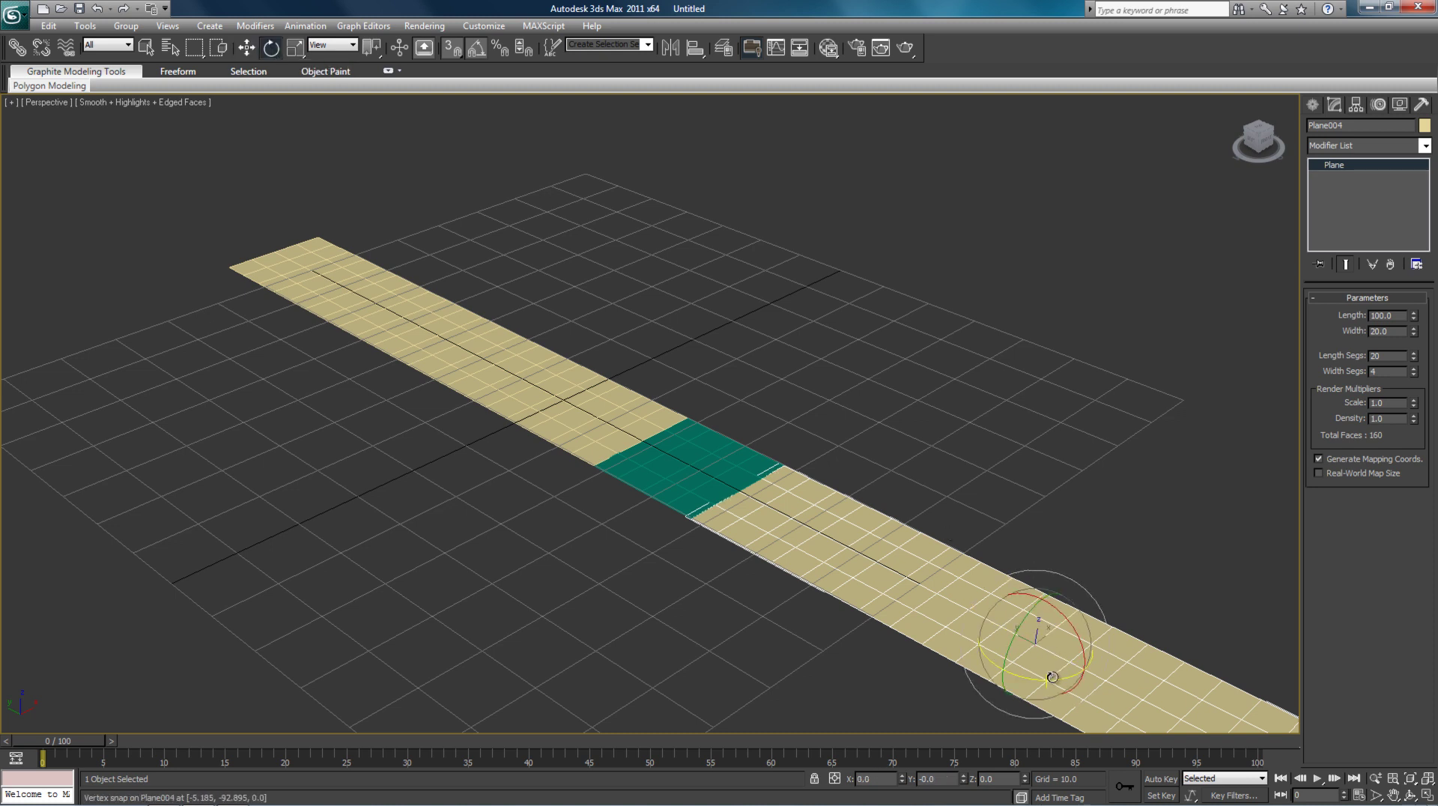
left_click_drag(1052, 677, 1117, 663)
middle_click_drag(1043, 520, 945, 329)
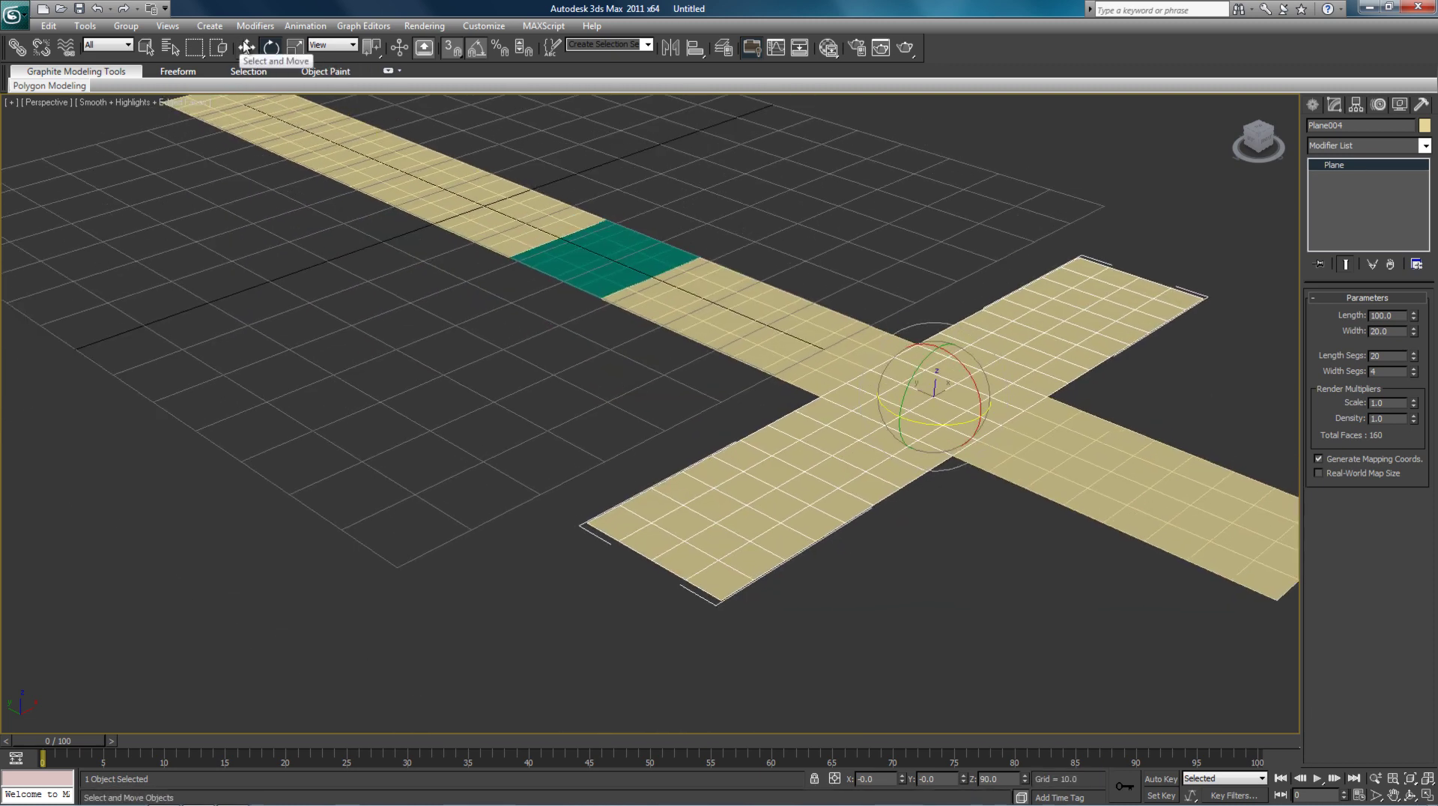
- Move the rotated strip by its corner vertex so its end snaps to the square's free side, forming a T-junction
left_click(246, 47)
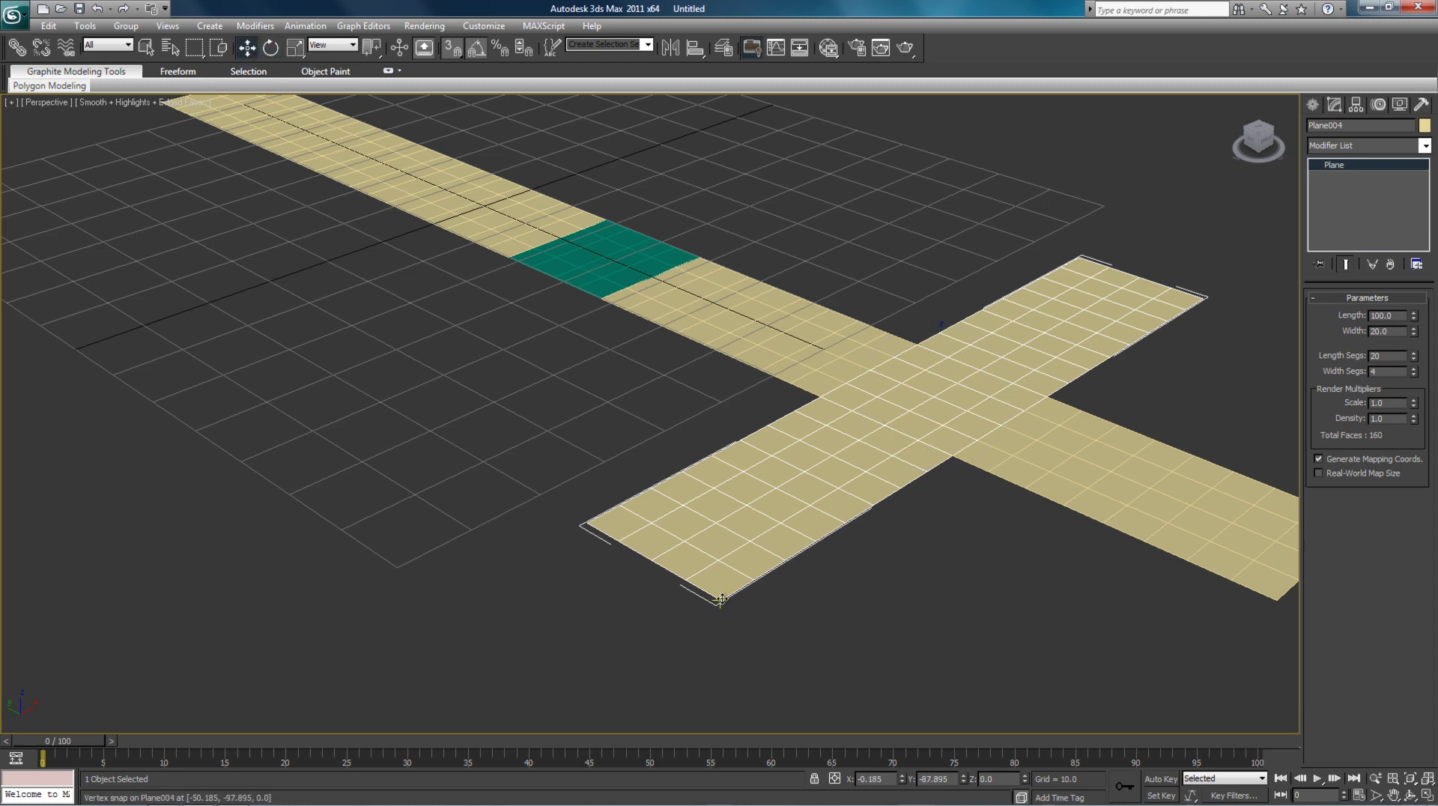
left_click_drag(720, 599, 700, 299)
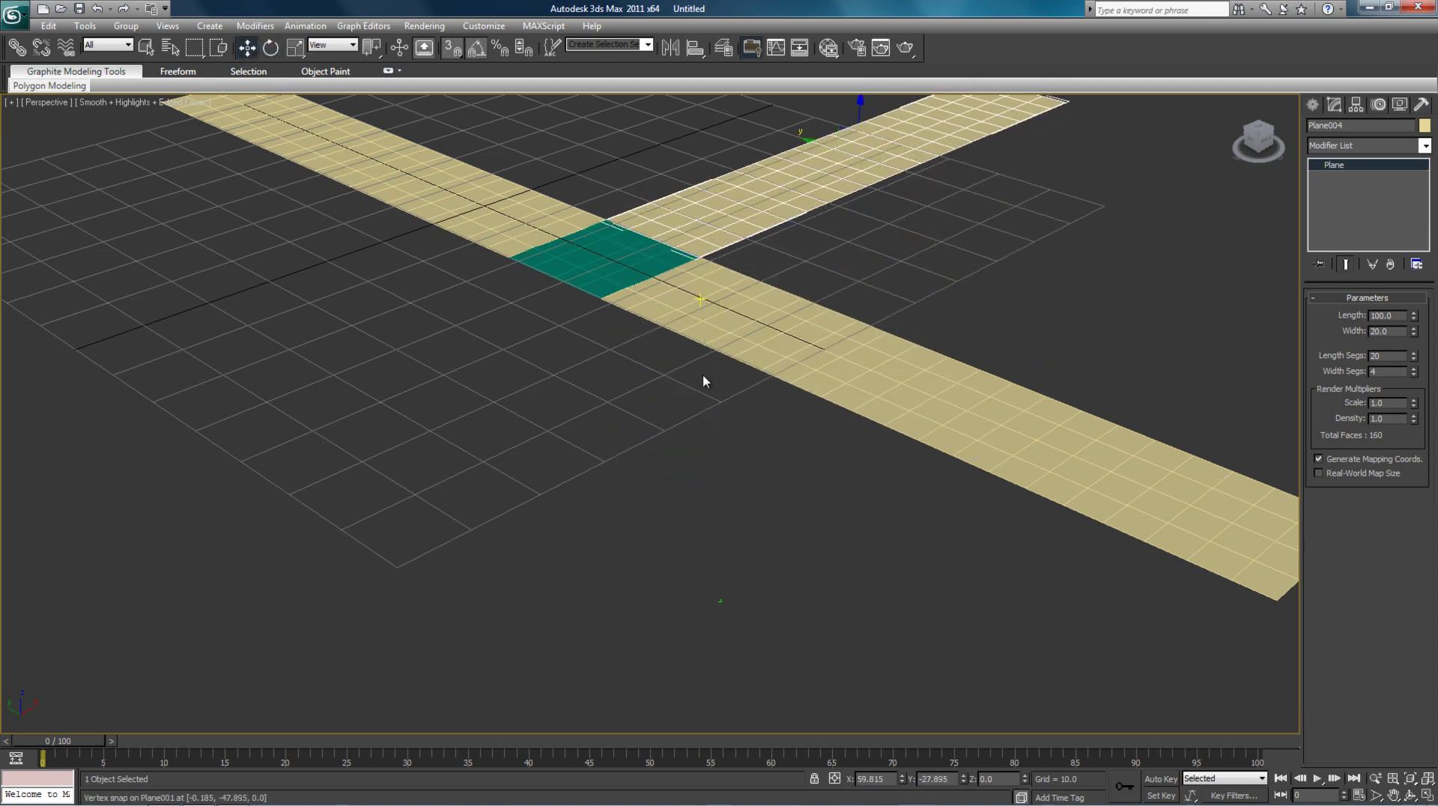
left_click(703, 382)
middle_click_drag(703, 322, 720, 485)
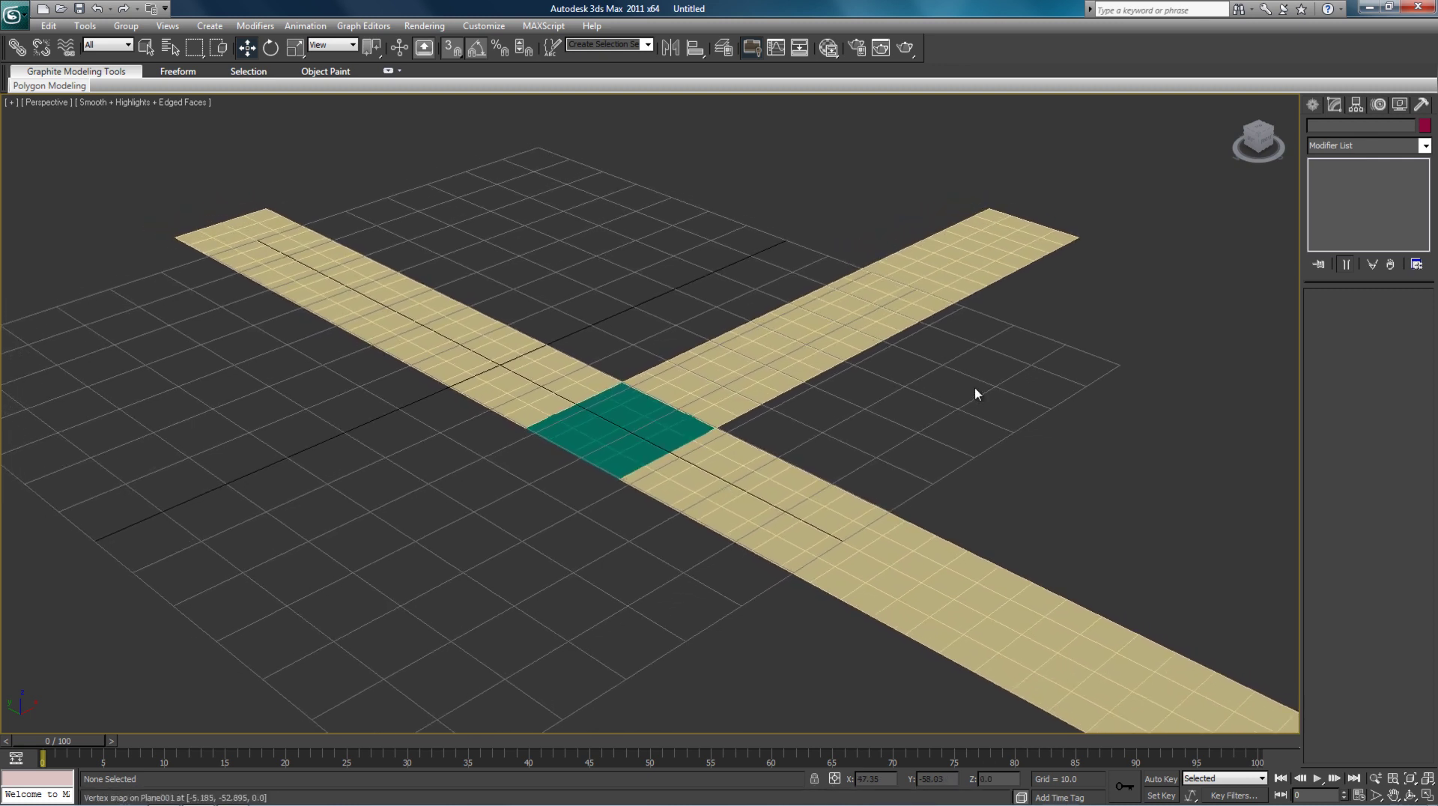
scroll(831, 440, "up", 2)
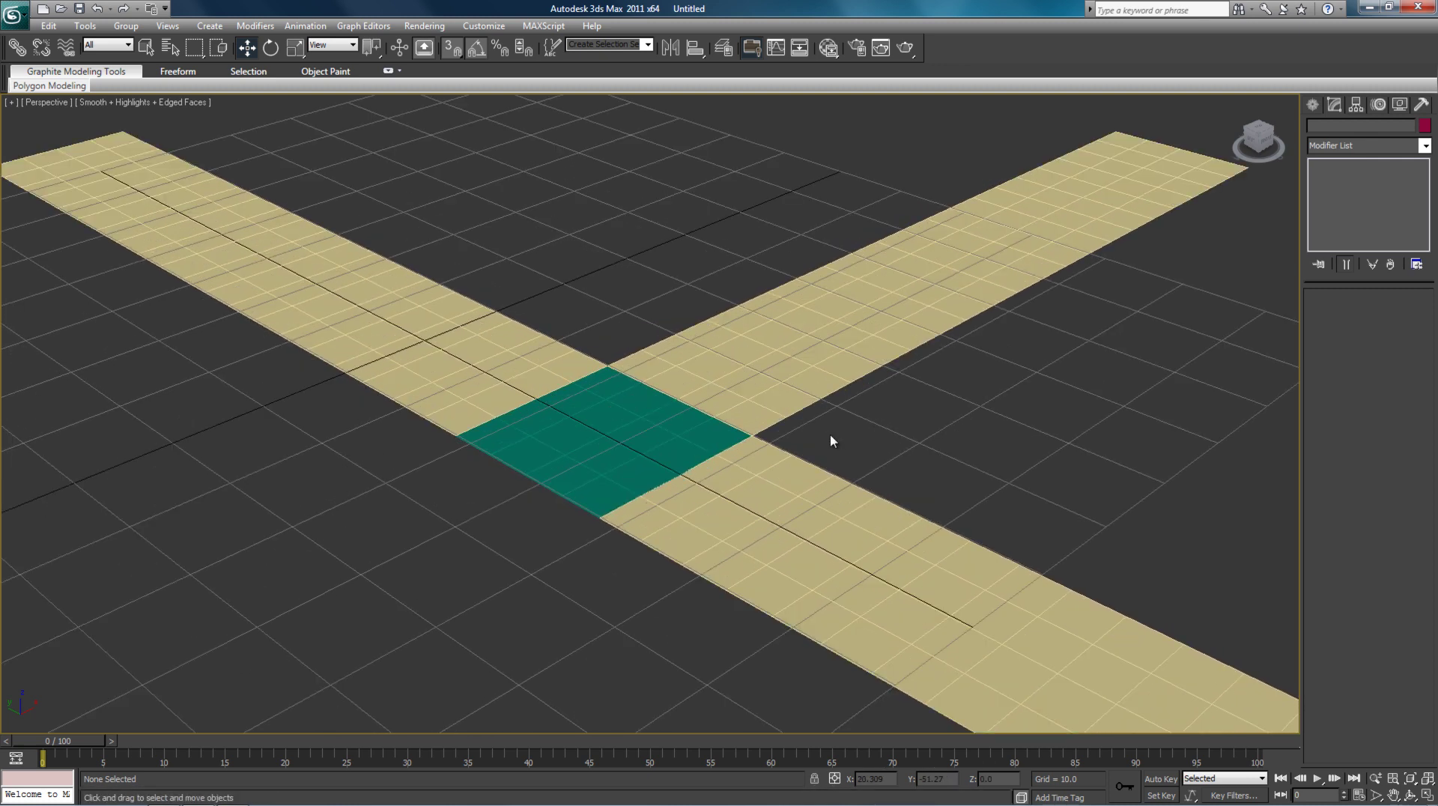
scroll(831, 440, "down", 2)
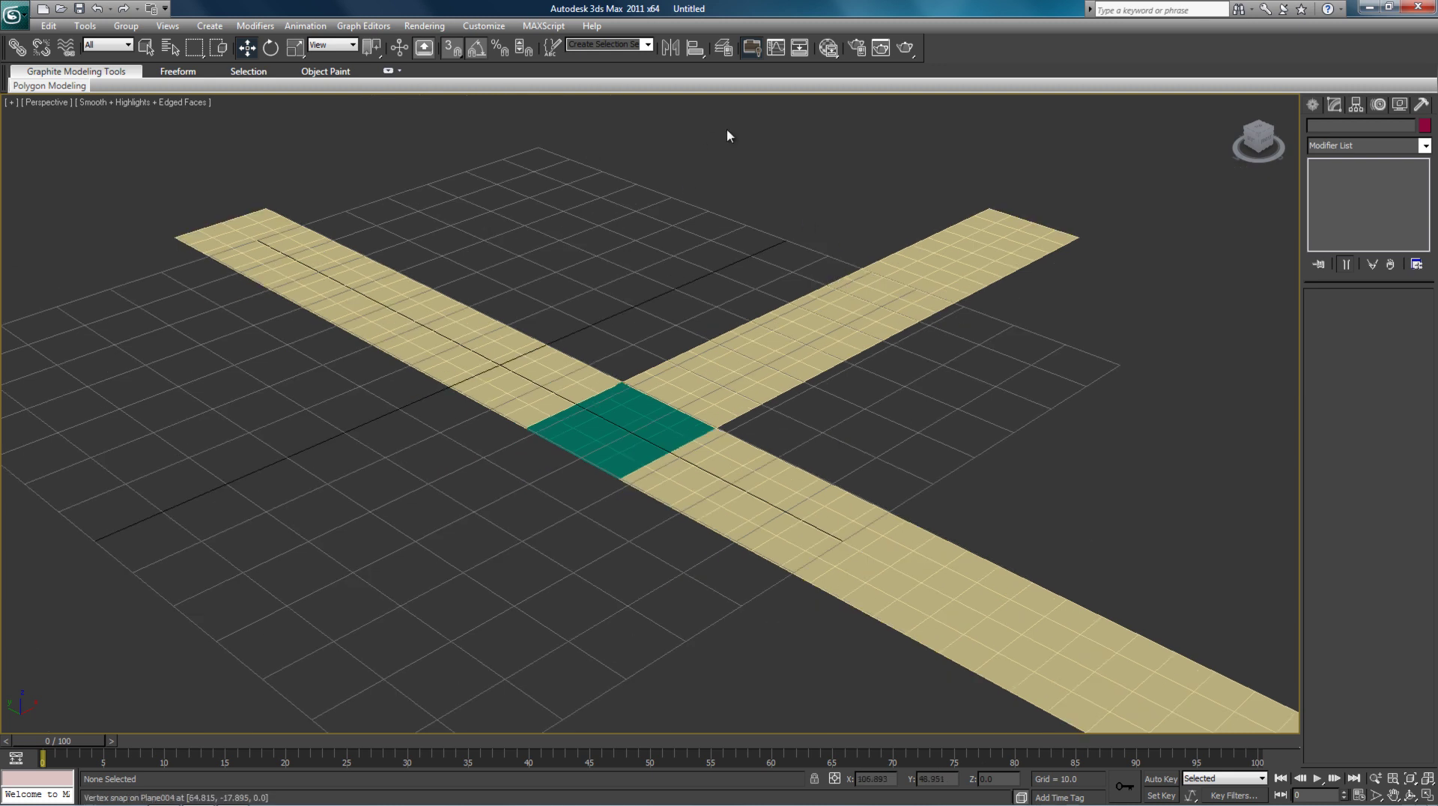
- Create a box snapped along the branch strip's near edge, 5 long and 100 wide, and set its height to 0.5
left_click(1311, 106)
left_click(1341, 204)
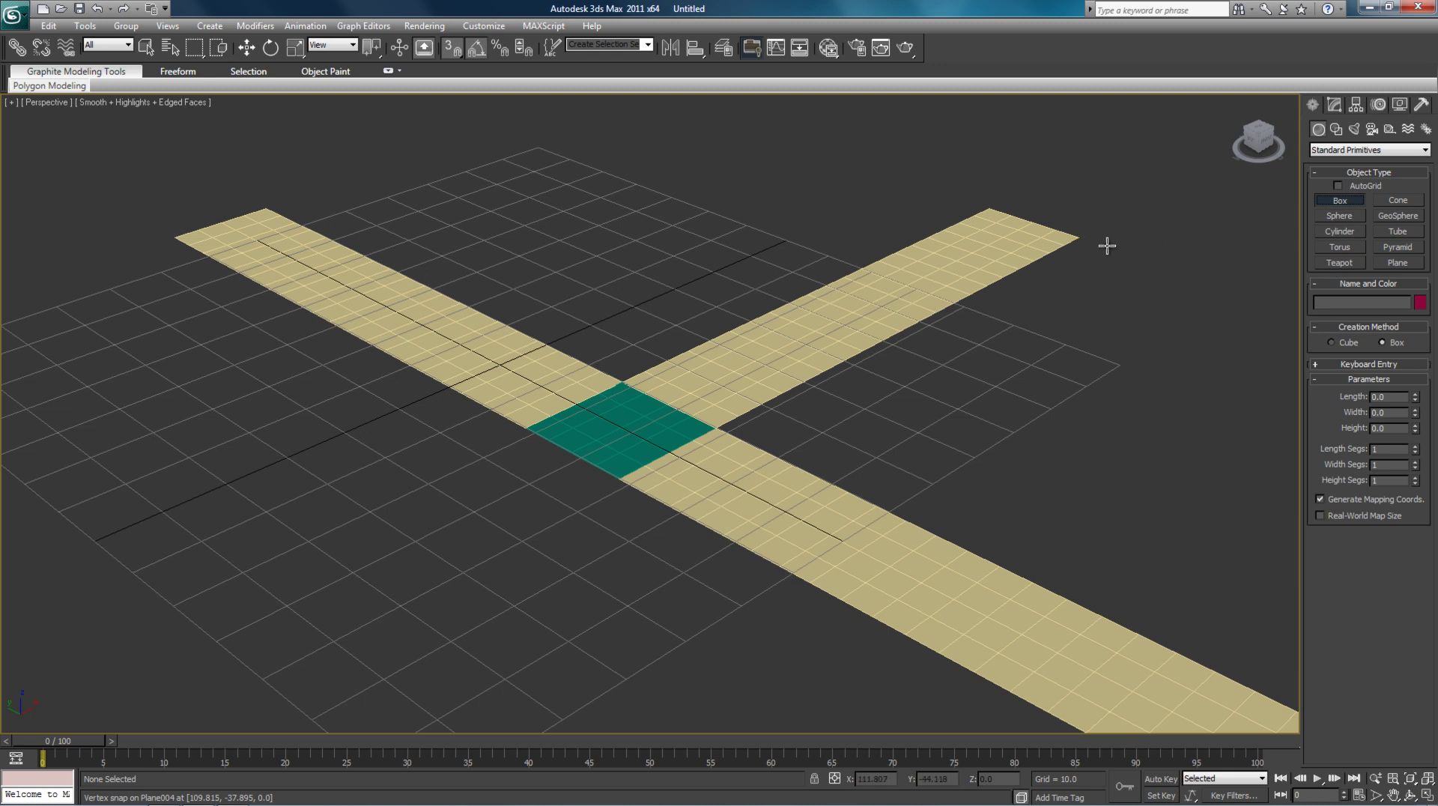
left_click_drag(1079, 239, 745, 438)
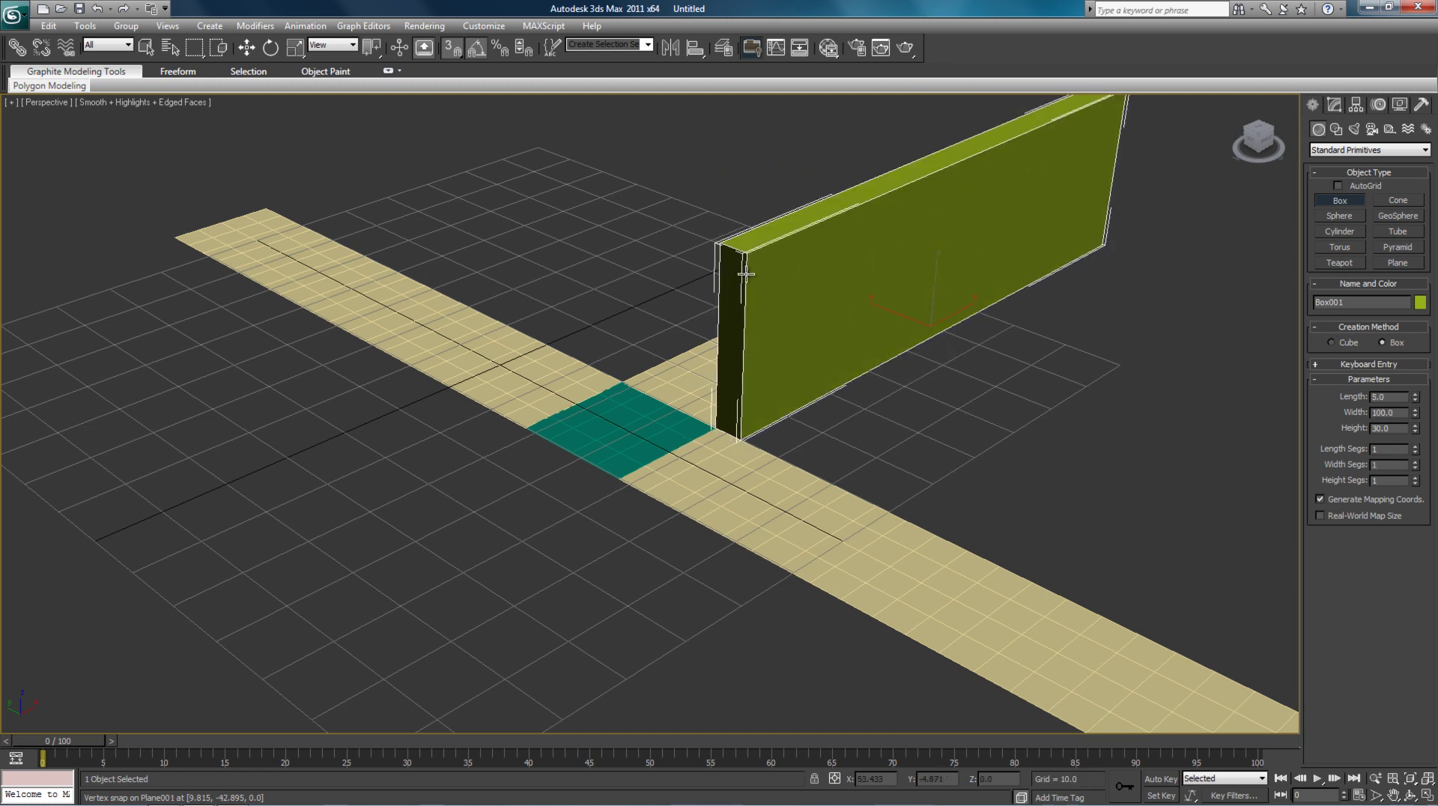
left_click(746, 223)
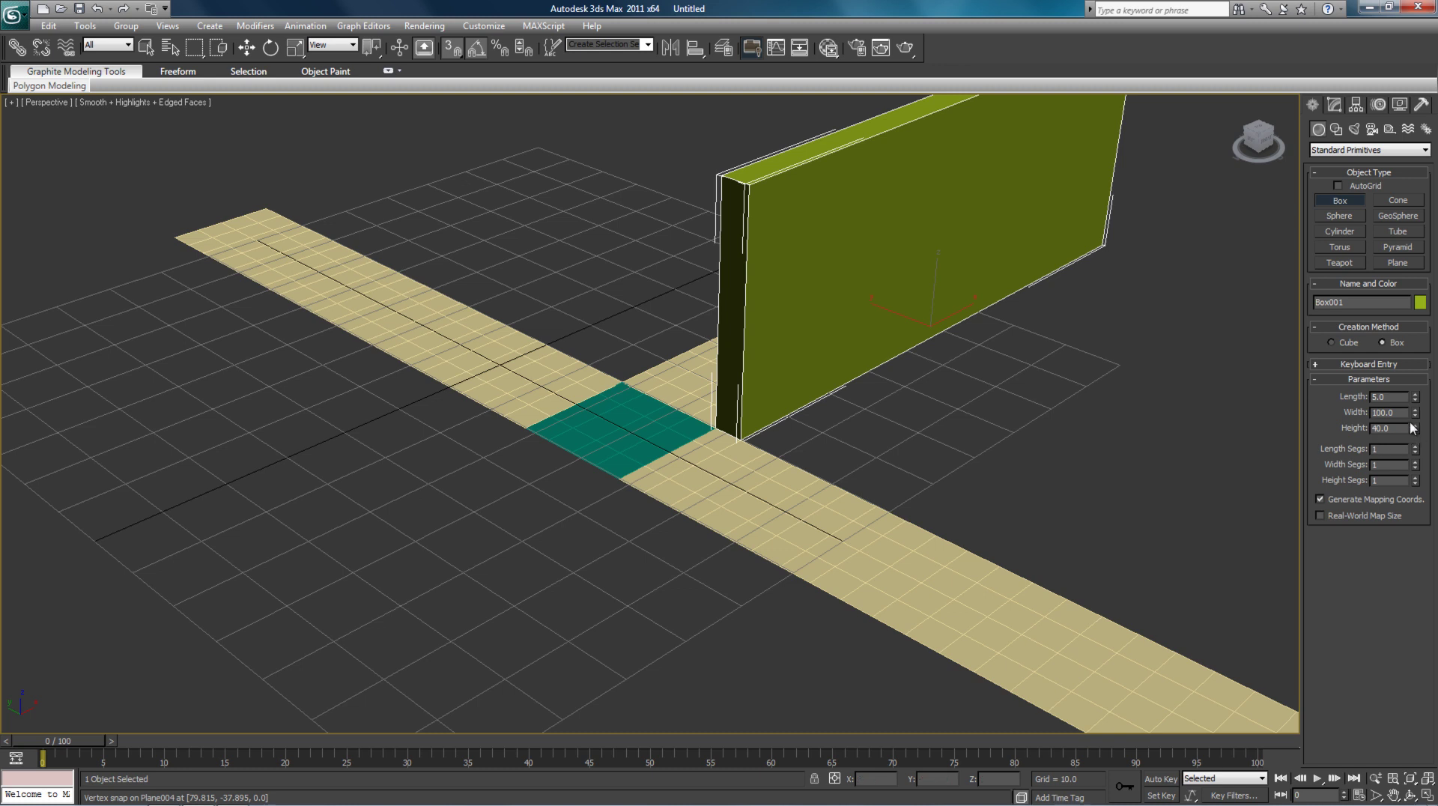
double_click(1398, 429)
type("0.")
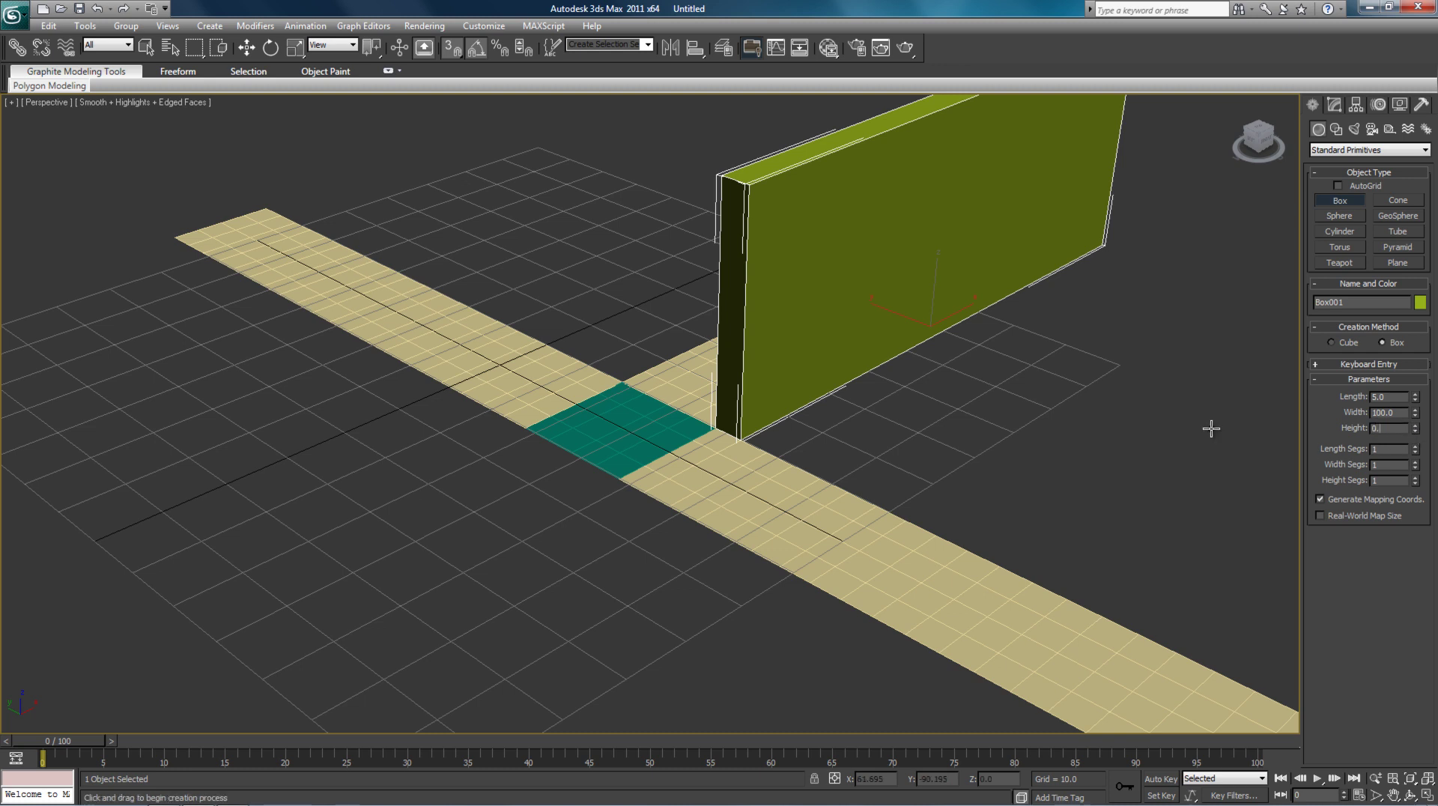
key("Return")
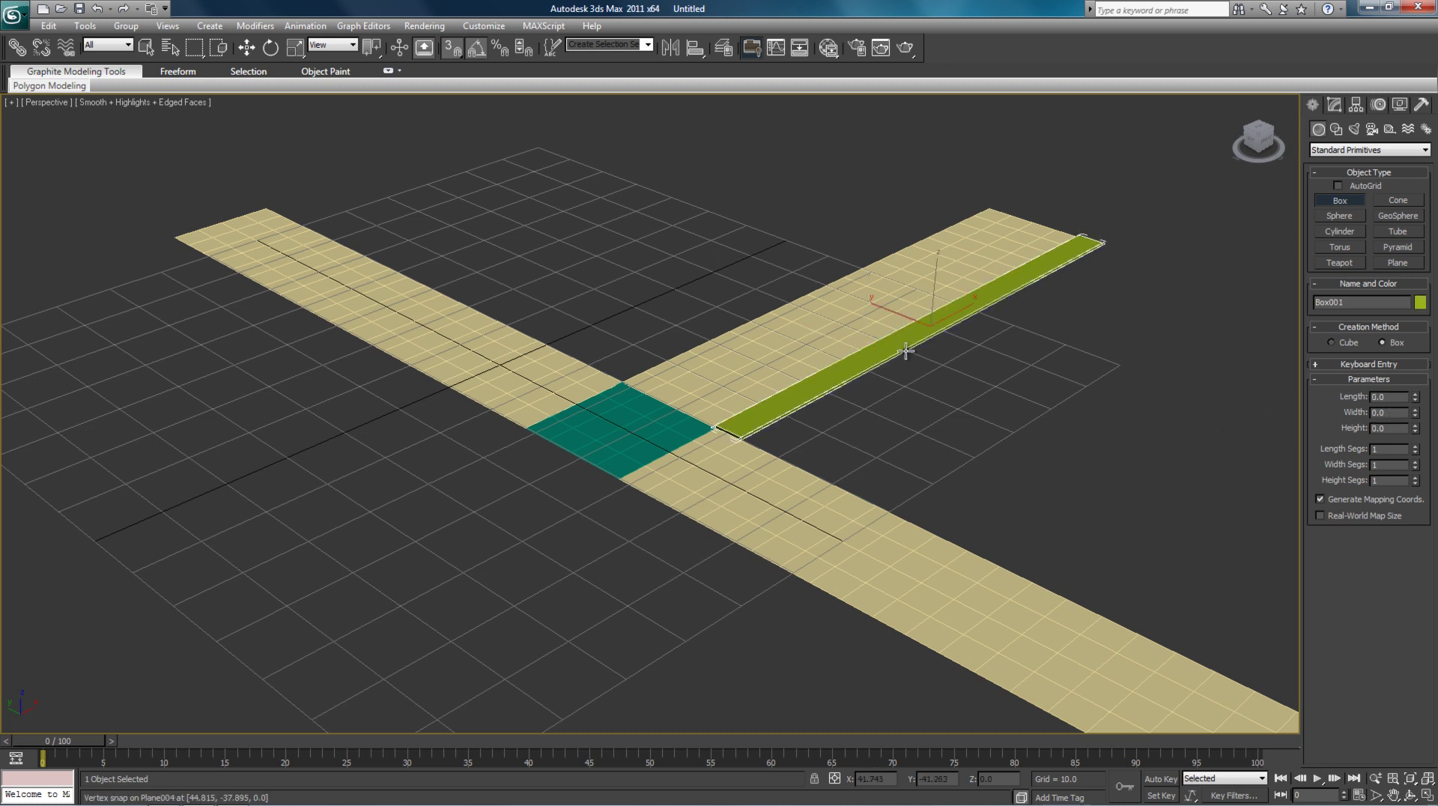
- Set the edge box's width to 95
left_click(1334, 105)
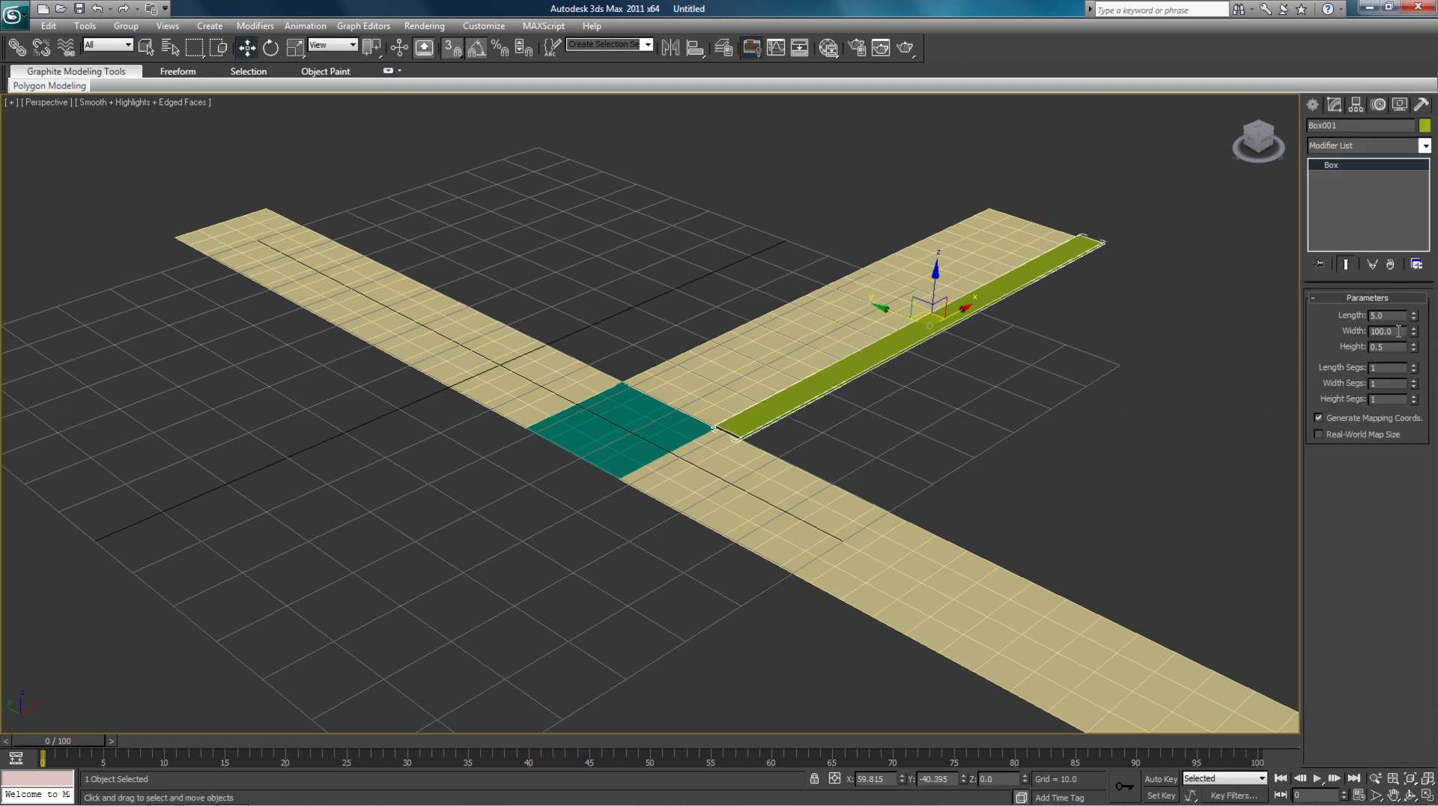
type("95.95")
key("Return")
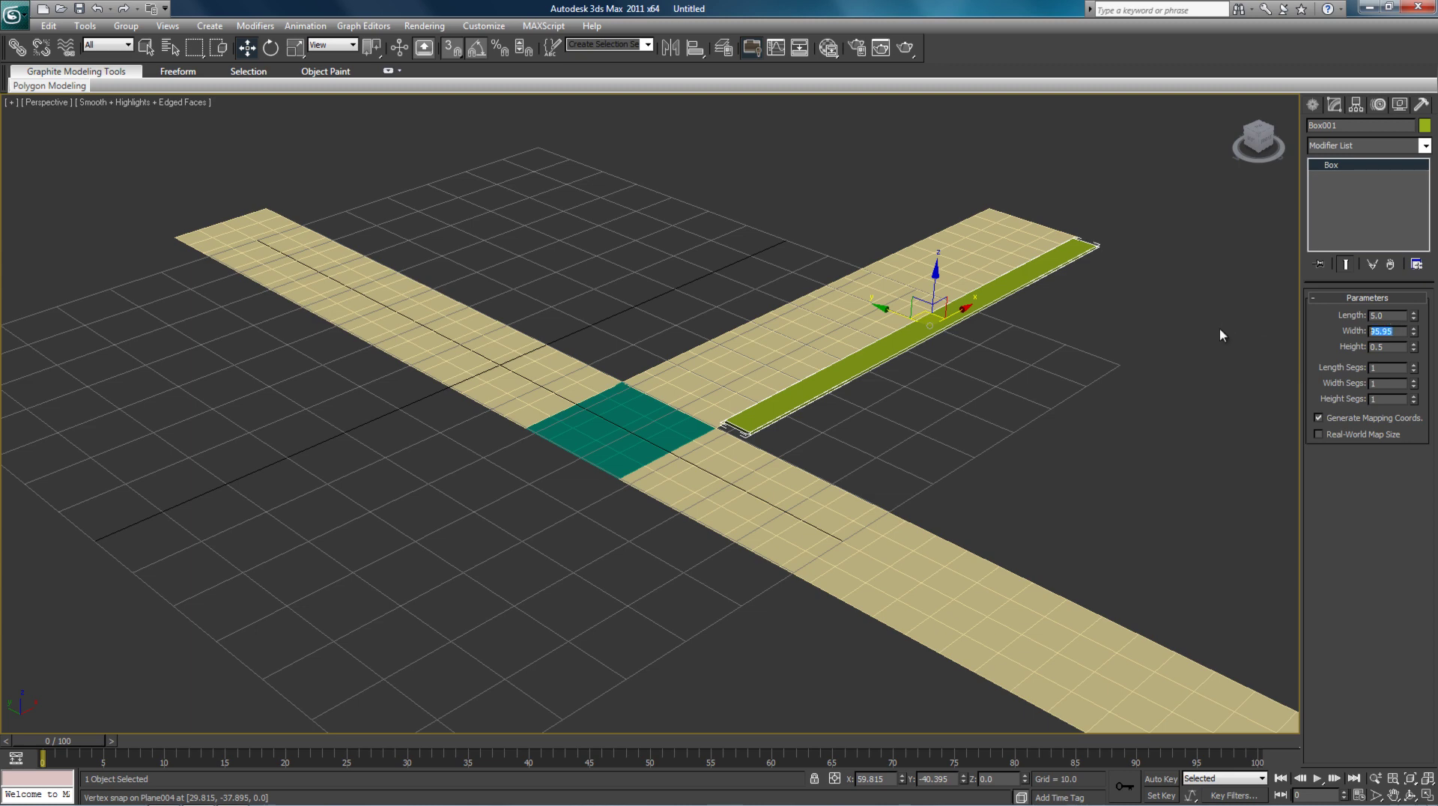
key("BackSpace")
key("BackSpace")
type("0")
key("Return")
left_click(1087, 498)
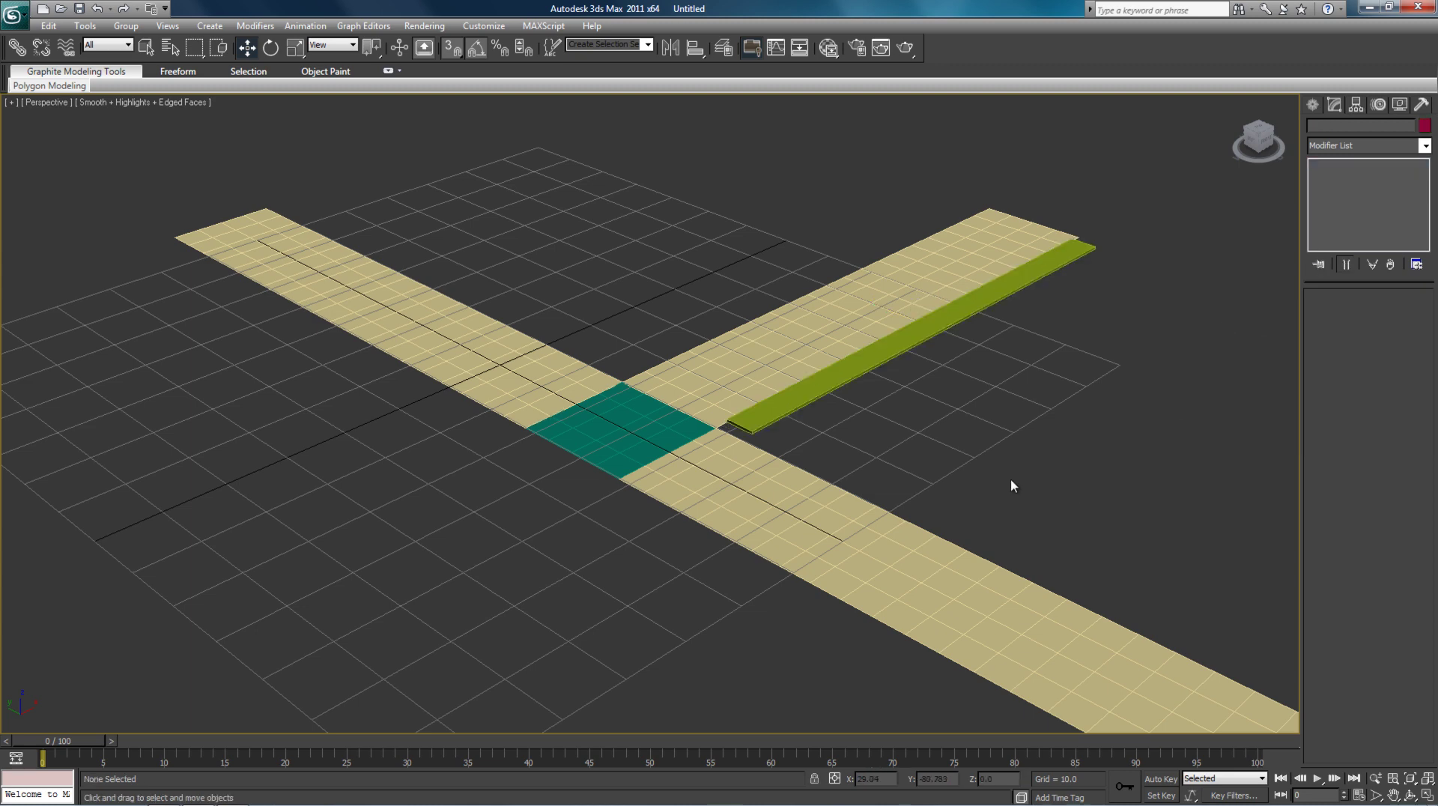
- Move the edge box 2.5 along X by its corner vertex, snapping it to the branch strip's vertex one segment away from the square
scroll(999, 473, "up", 5)
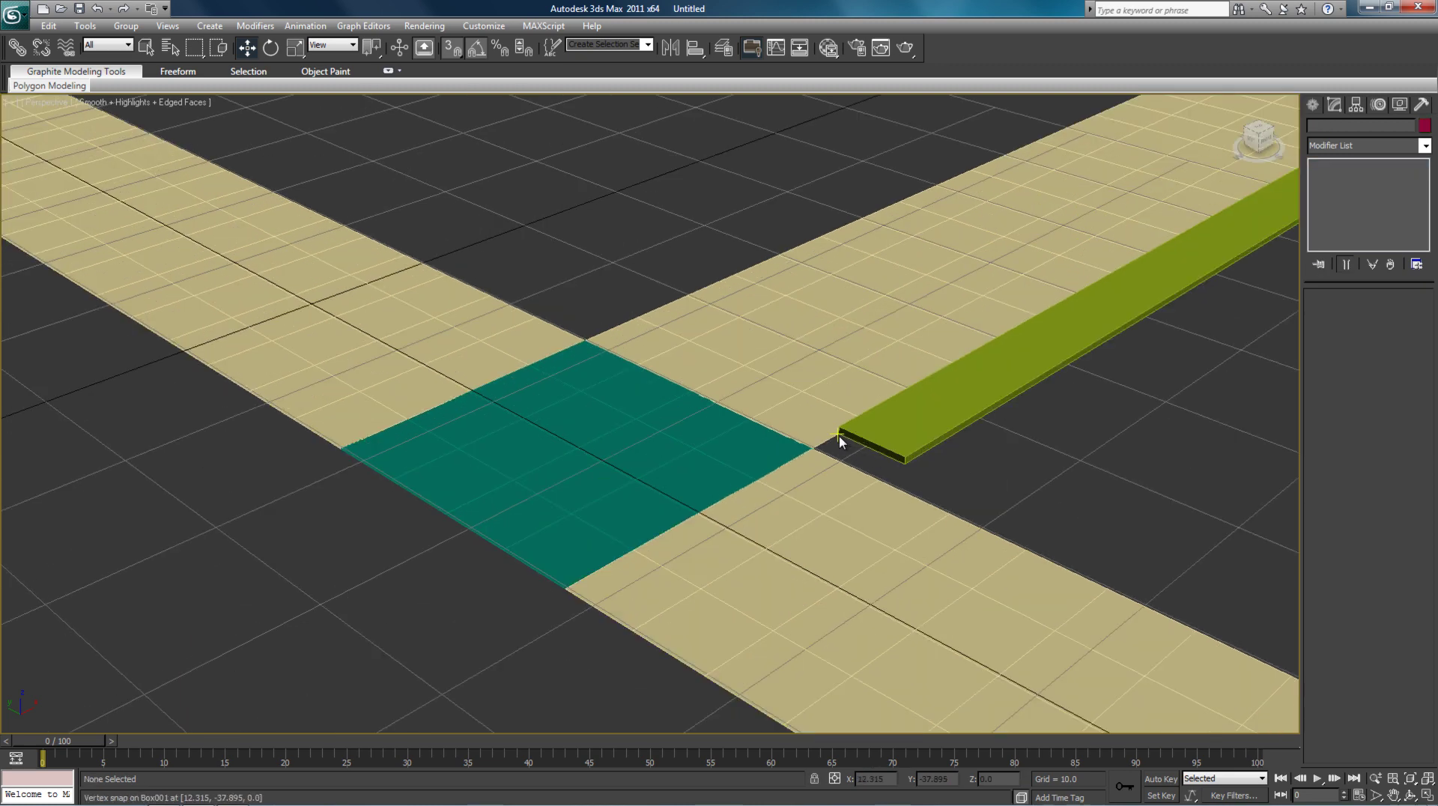
left_click_drag(839, 434, 866, 416)
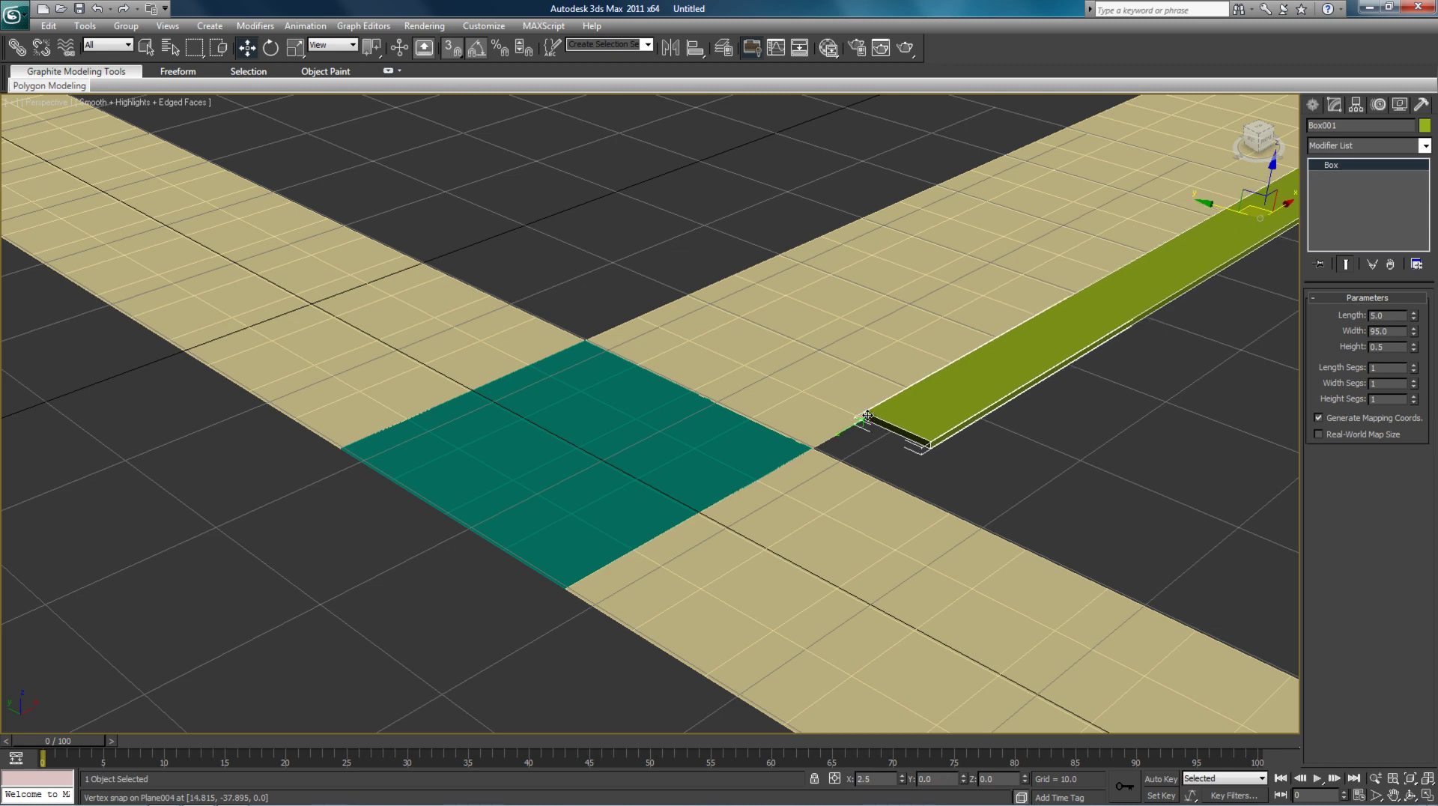
left_click(1008, 455)
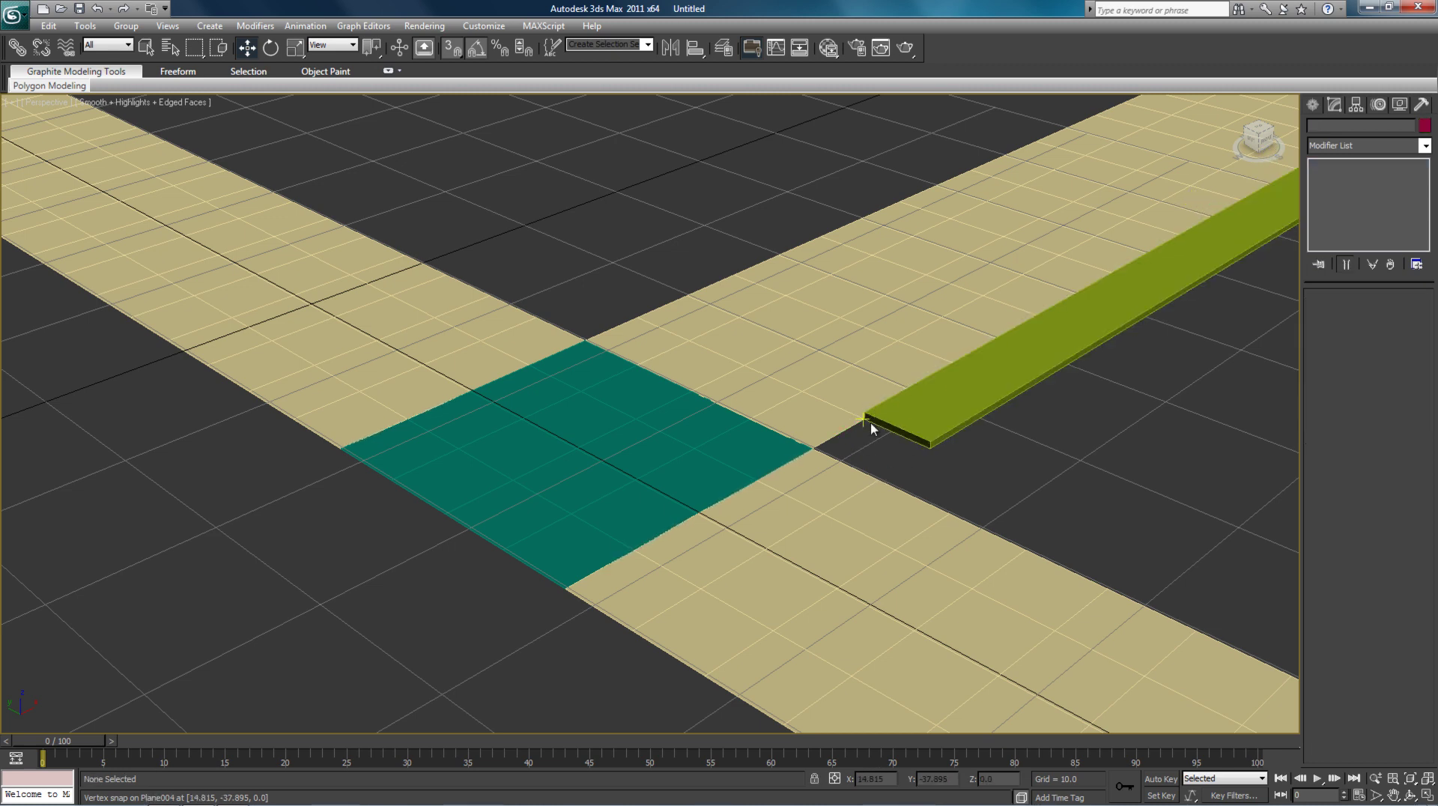
- Clone the edge box as a copy and snap one of the two boxes by its corner to the opposite edge of the branch strip
scroll(1138, 418, "down", 6)
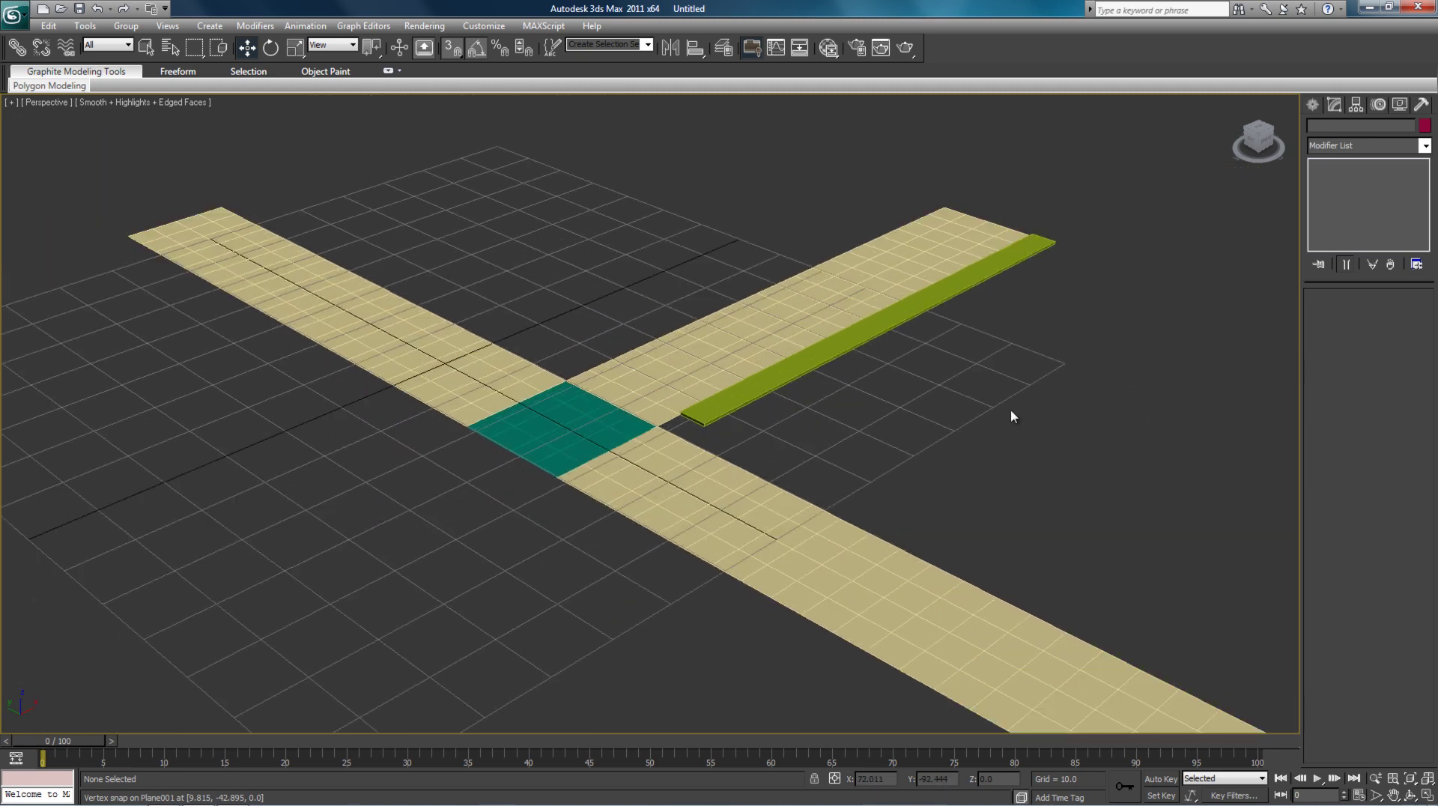
left_click(854, 335)
right_click(854, 335)
left_click(875, 411)
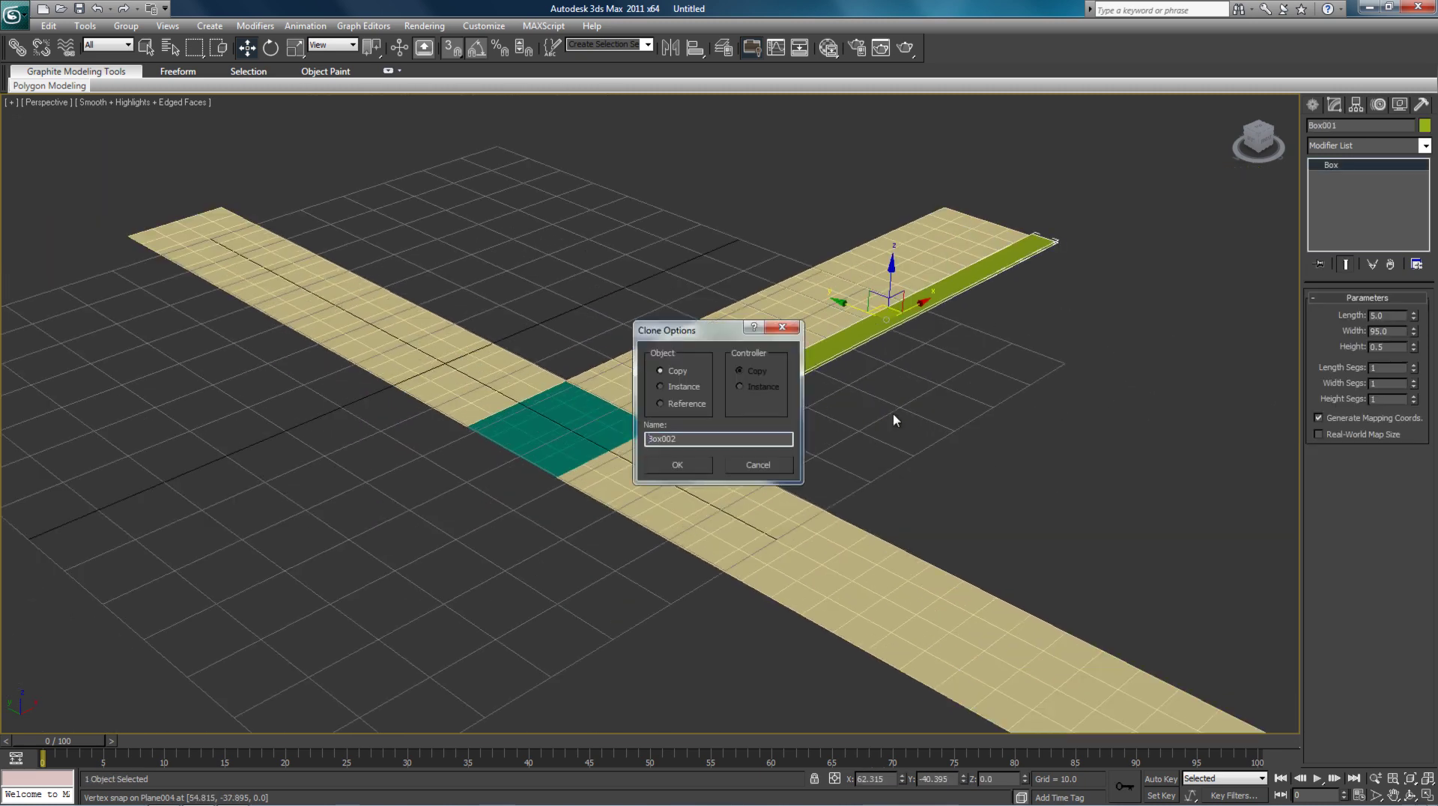
left_click(677, 465)
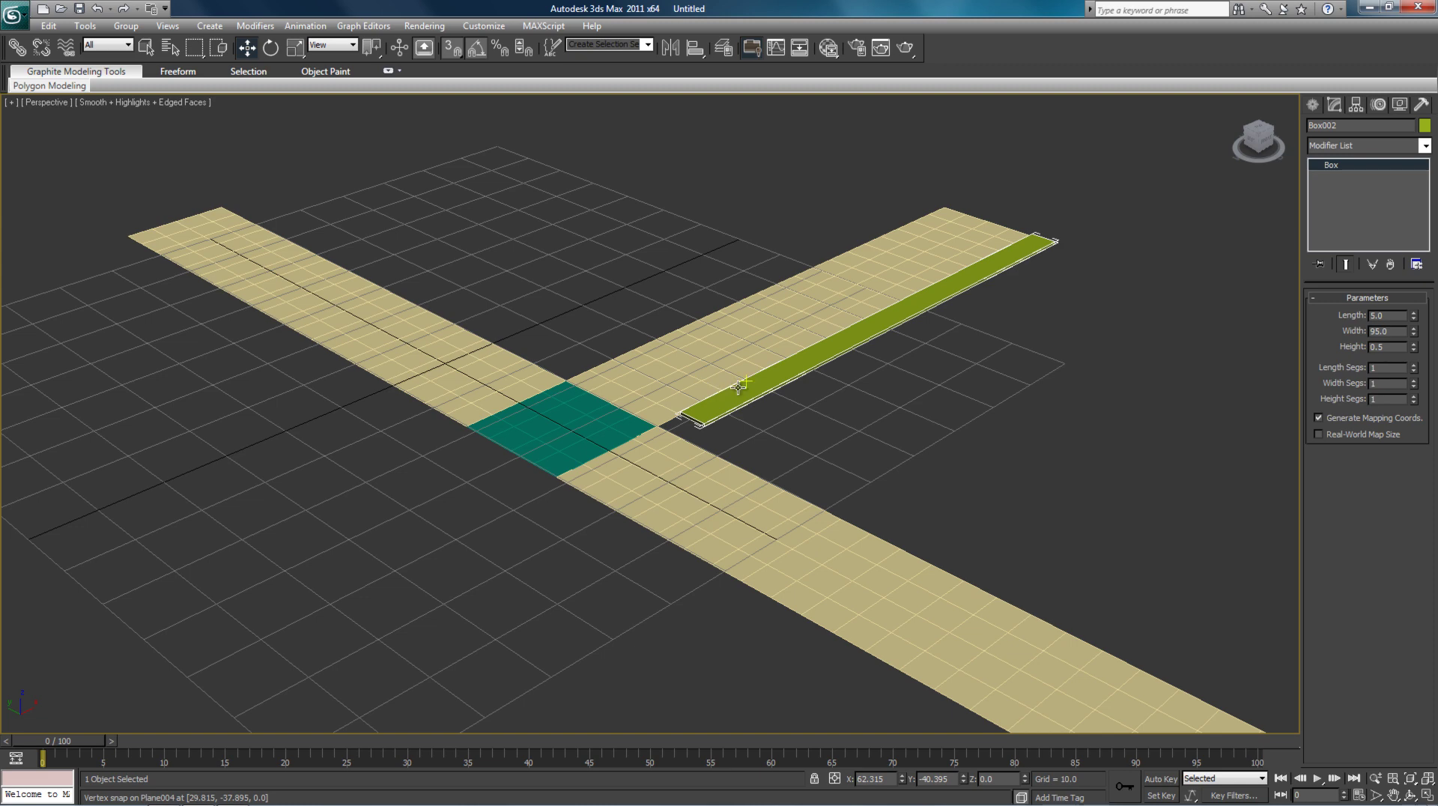
left_click(818, 408)
scroll(789, 370, "up", 5)
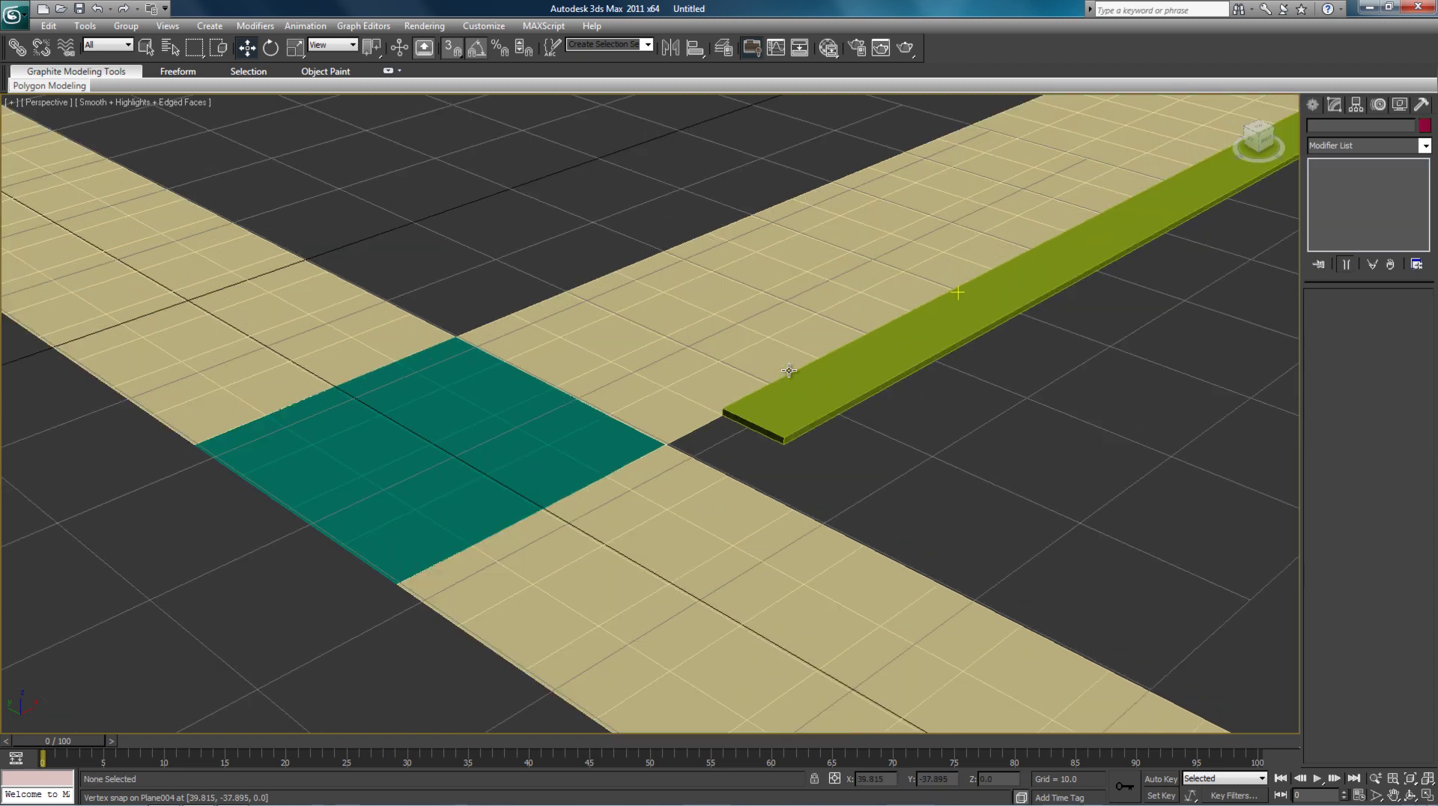
left_click_drag(783, 443, 507, 309)
scroll(942, 457, "down", 6)
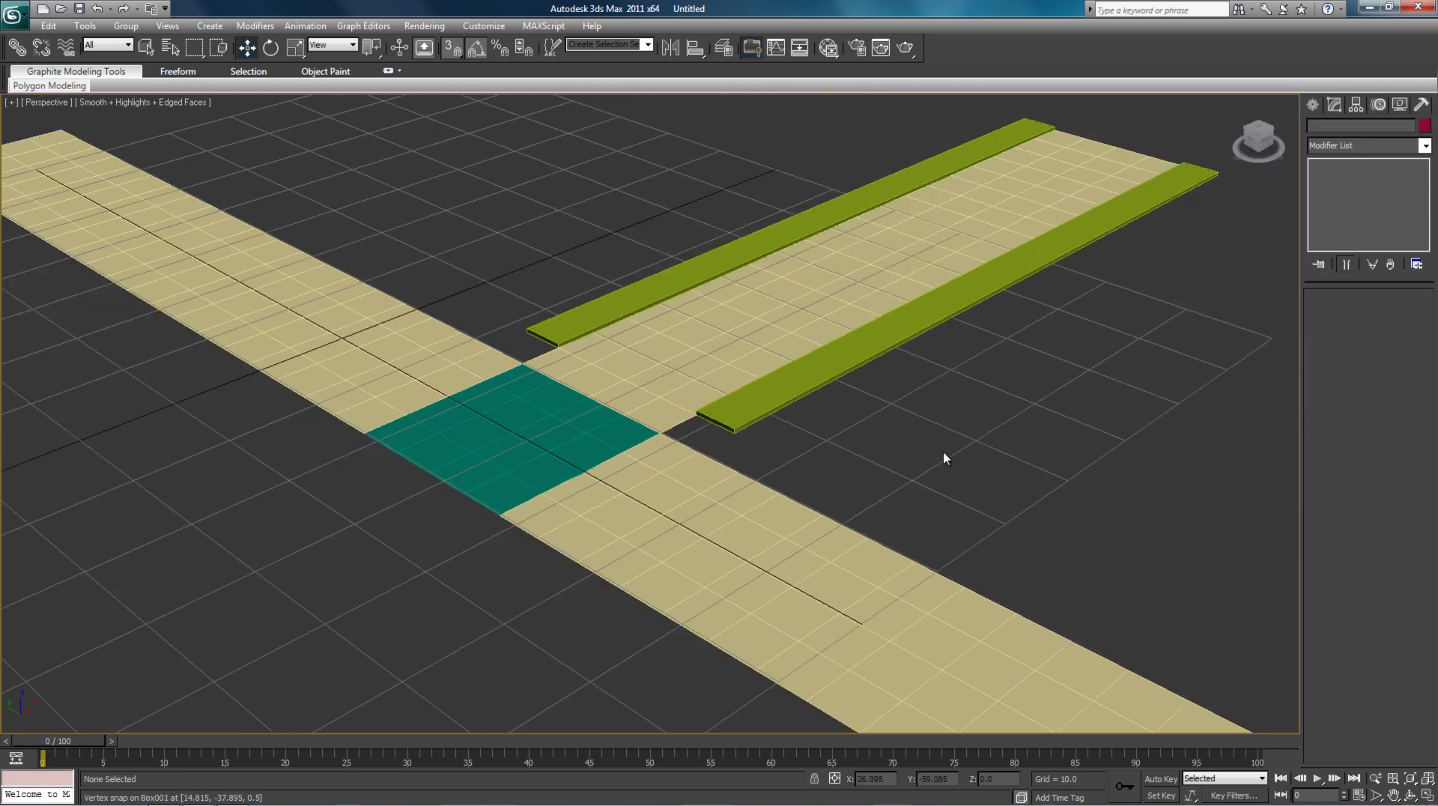
- Clone the near box on the branch strip as a copy and rotate the copy 90 degrees about the Z axis
left_click(765, 386)
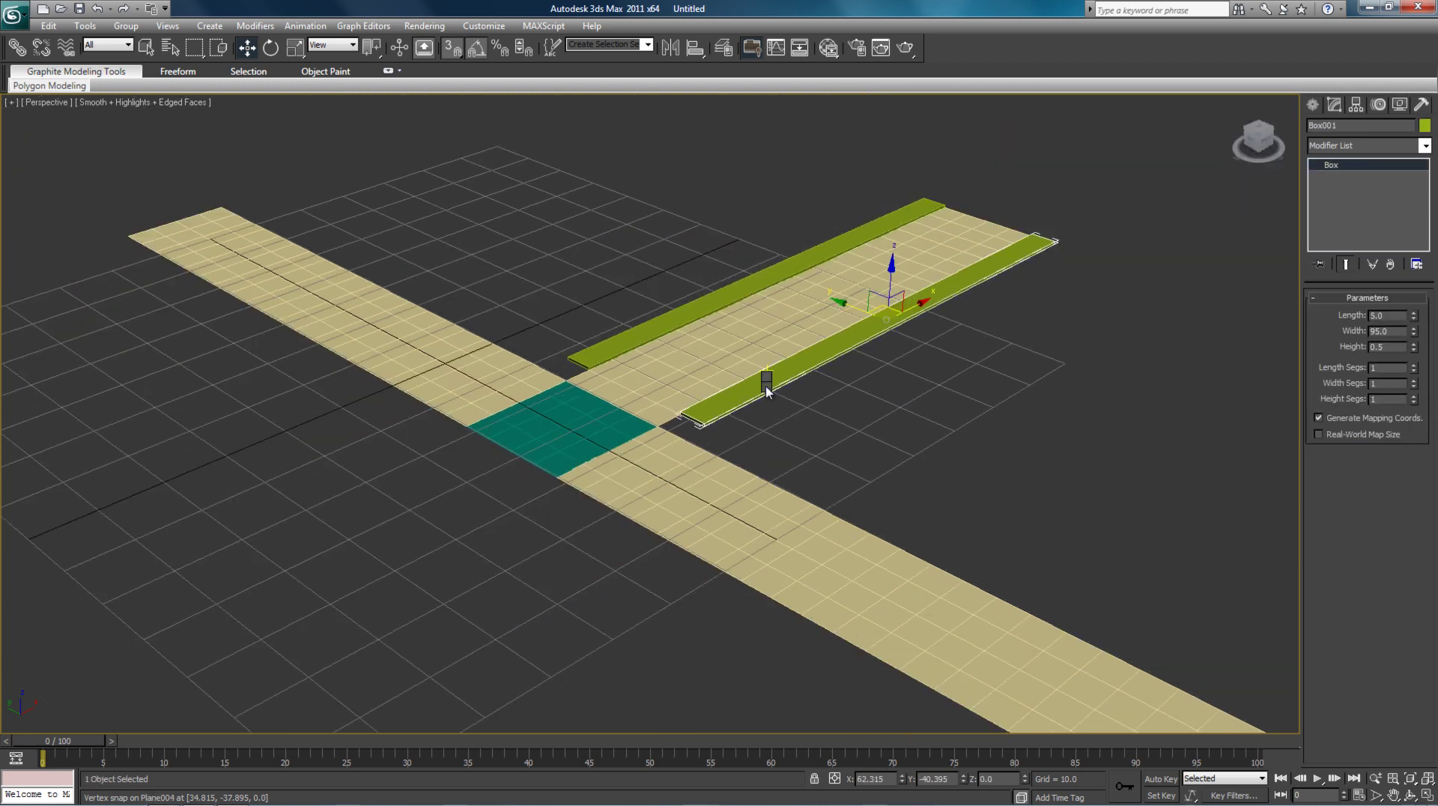
right_click(764, 399)
left_click(793, 466)
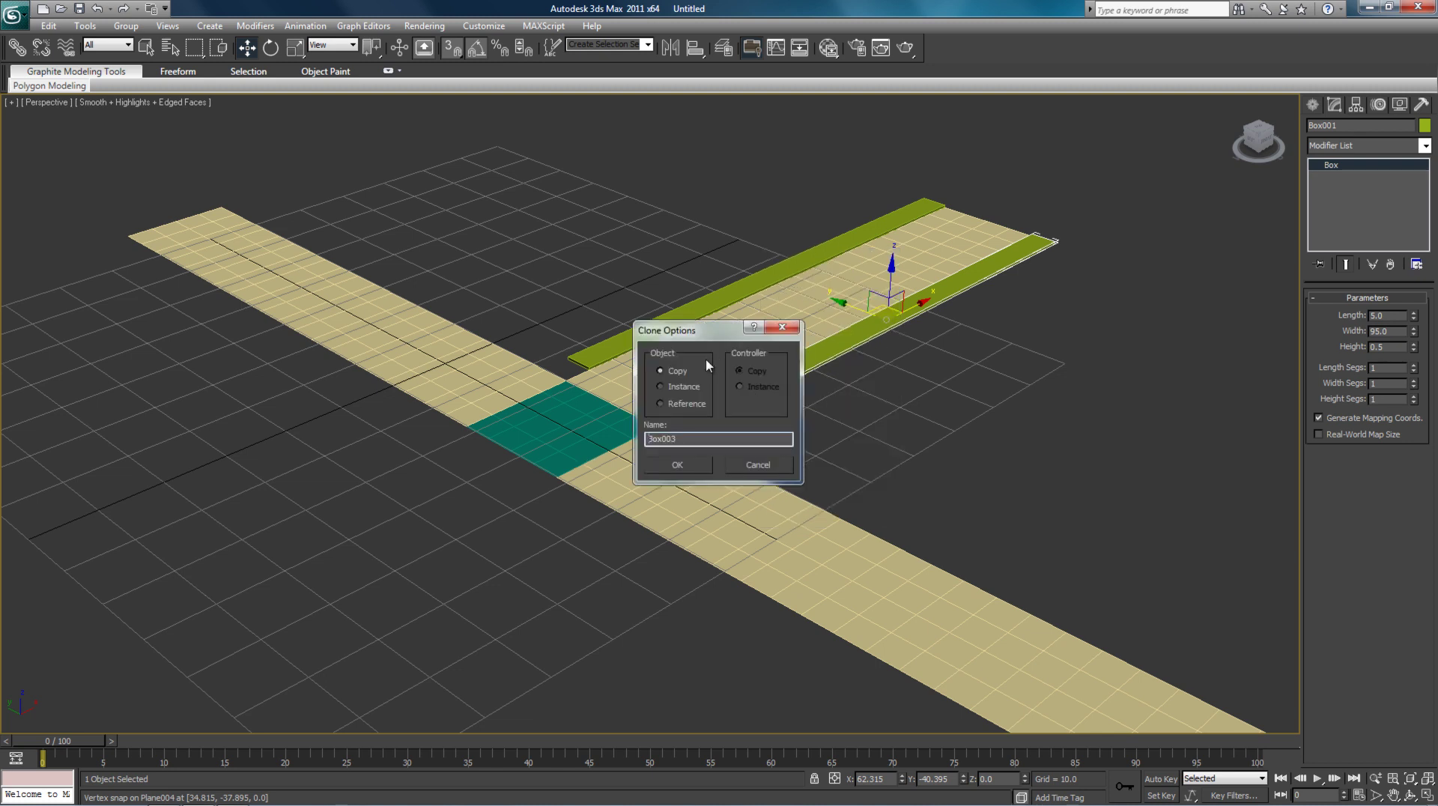
left_click(677, 466)
left_click(271, 48)
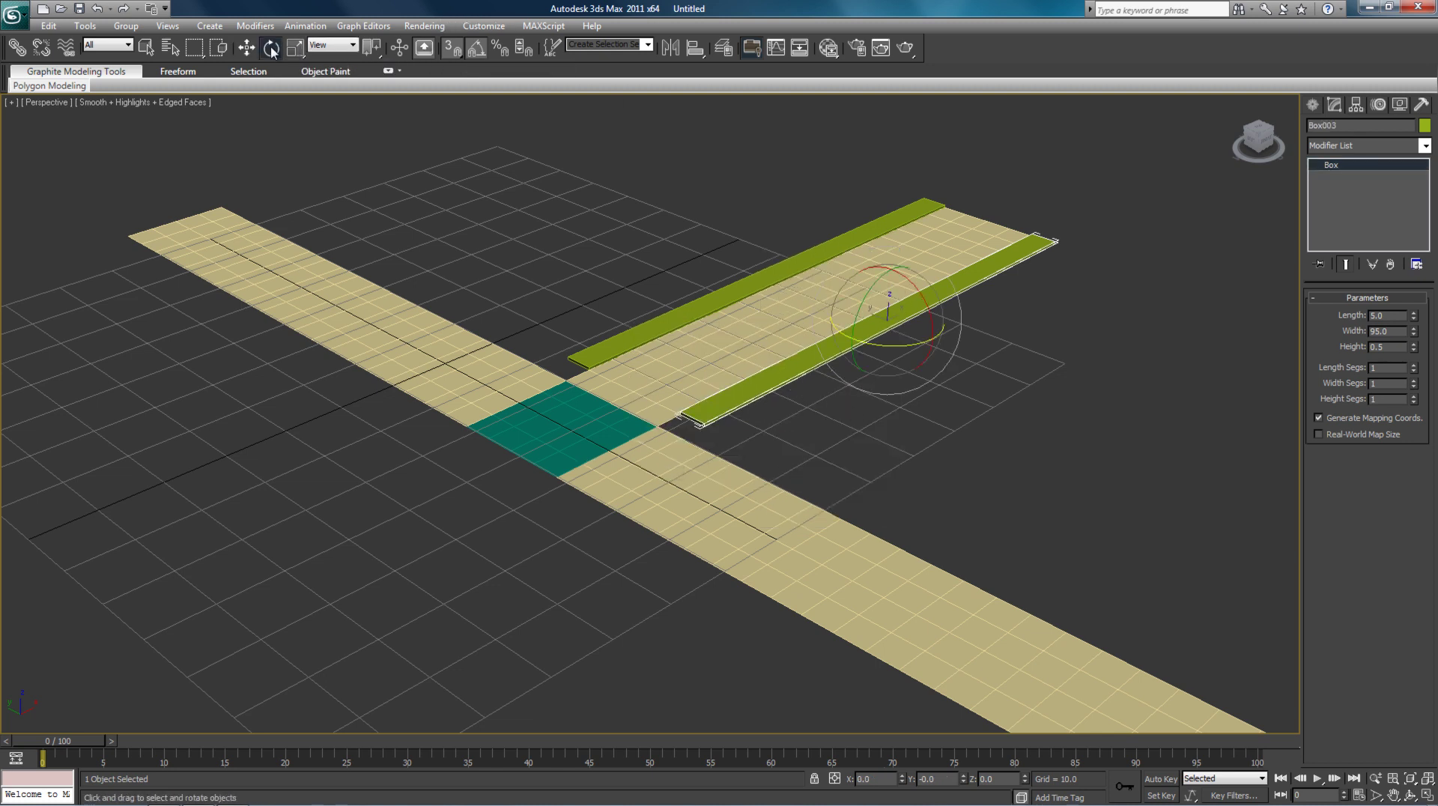
left_click(477, 50)
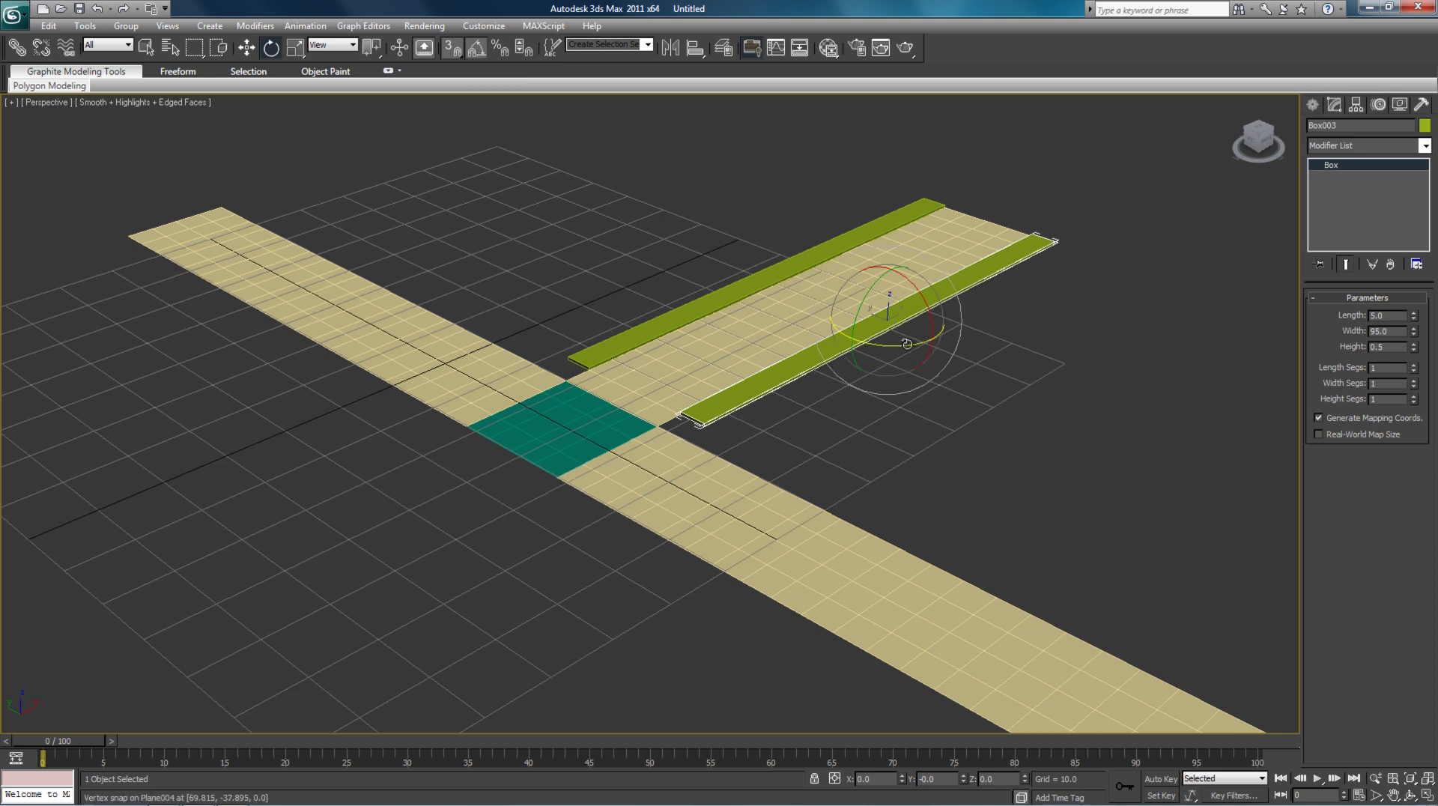
left_click_drag(908, 345, 965, 323)
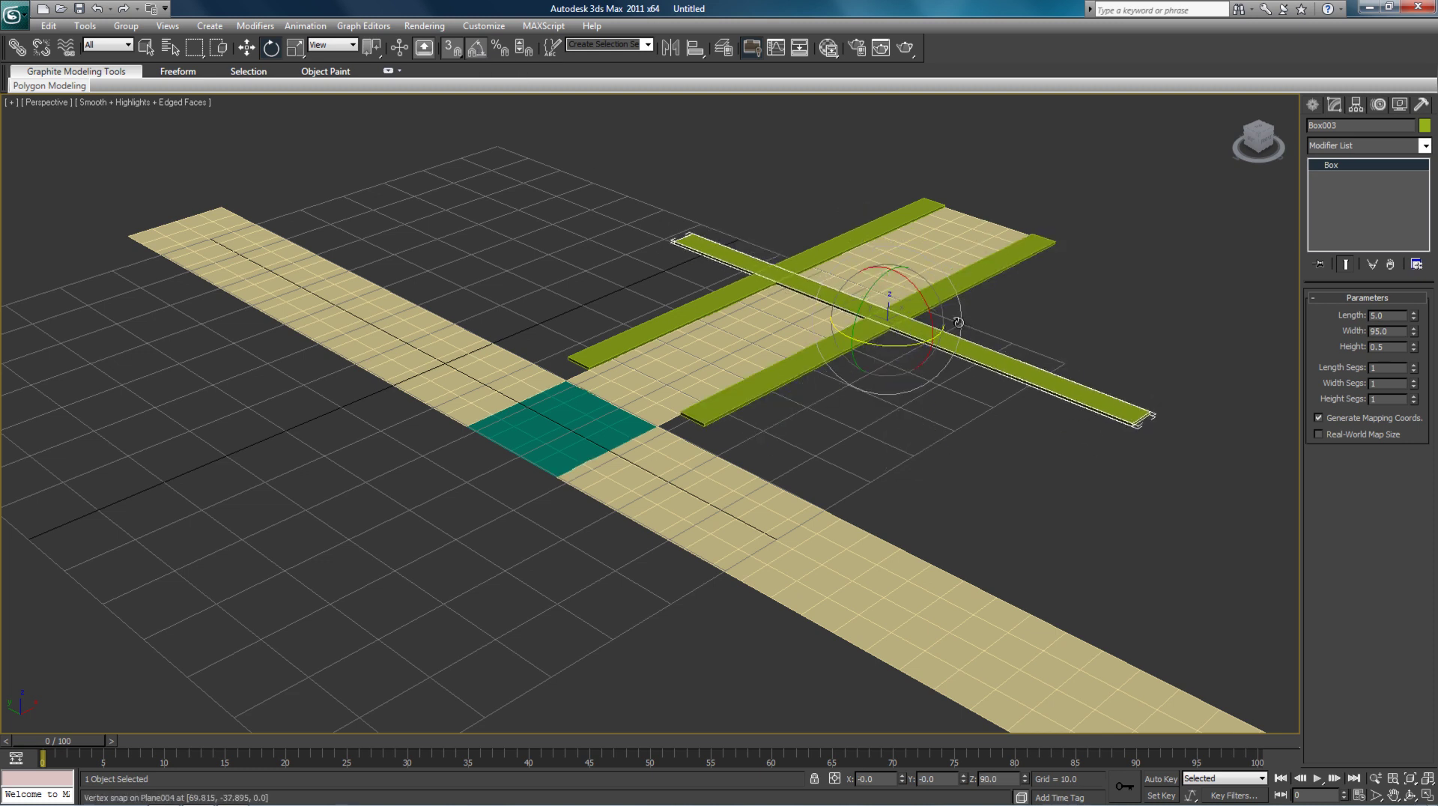
- Move the rotated box by its end corner so it snaps to the outer end corner of the near main strip, on the branch side
left_click(247, 49)
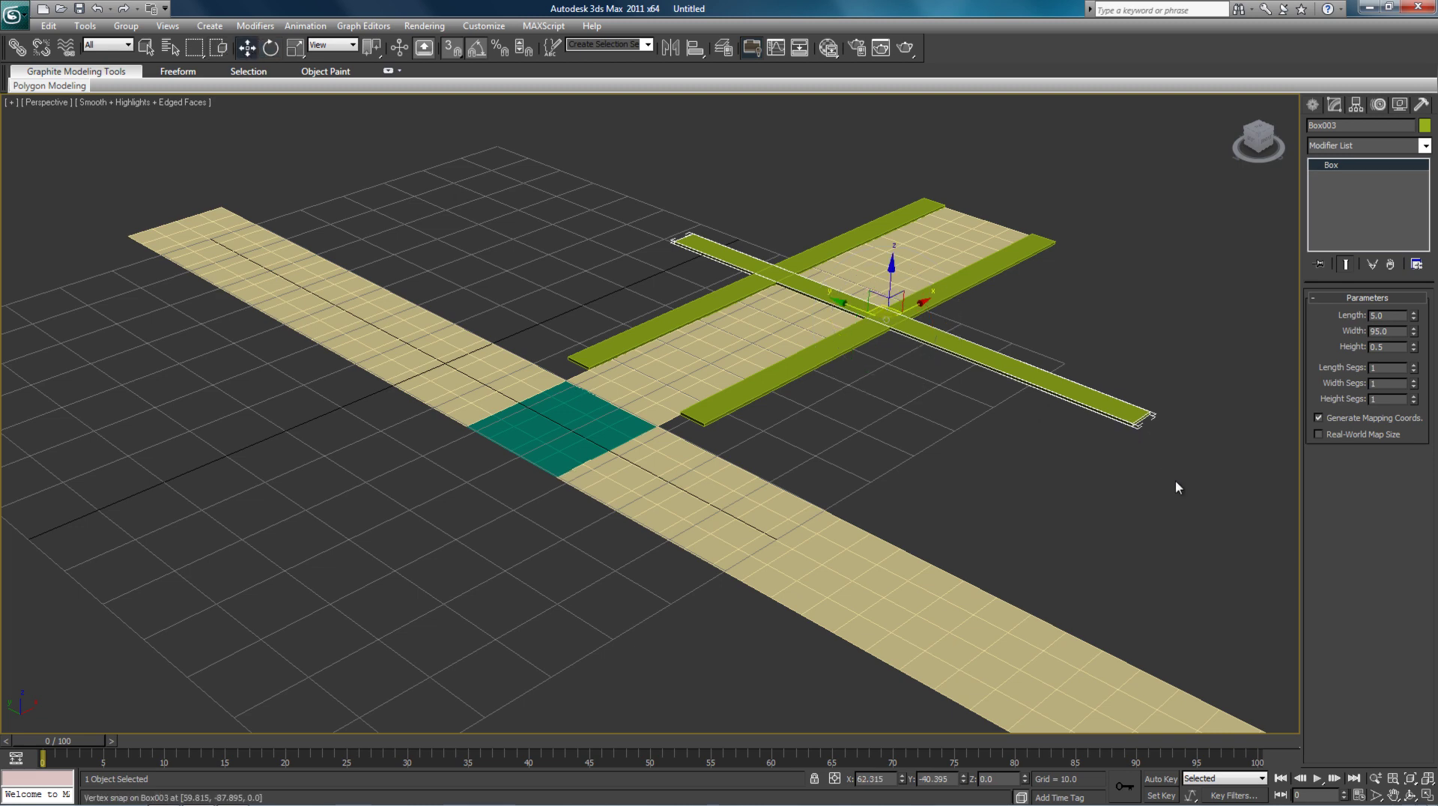
middle_click_drag(1085, 488, 995, 355)
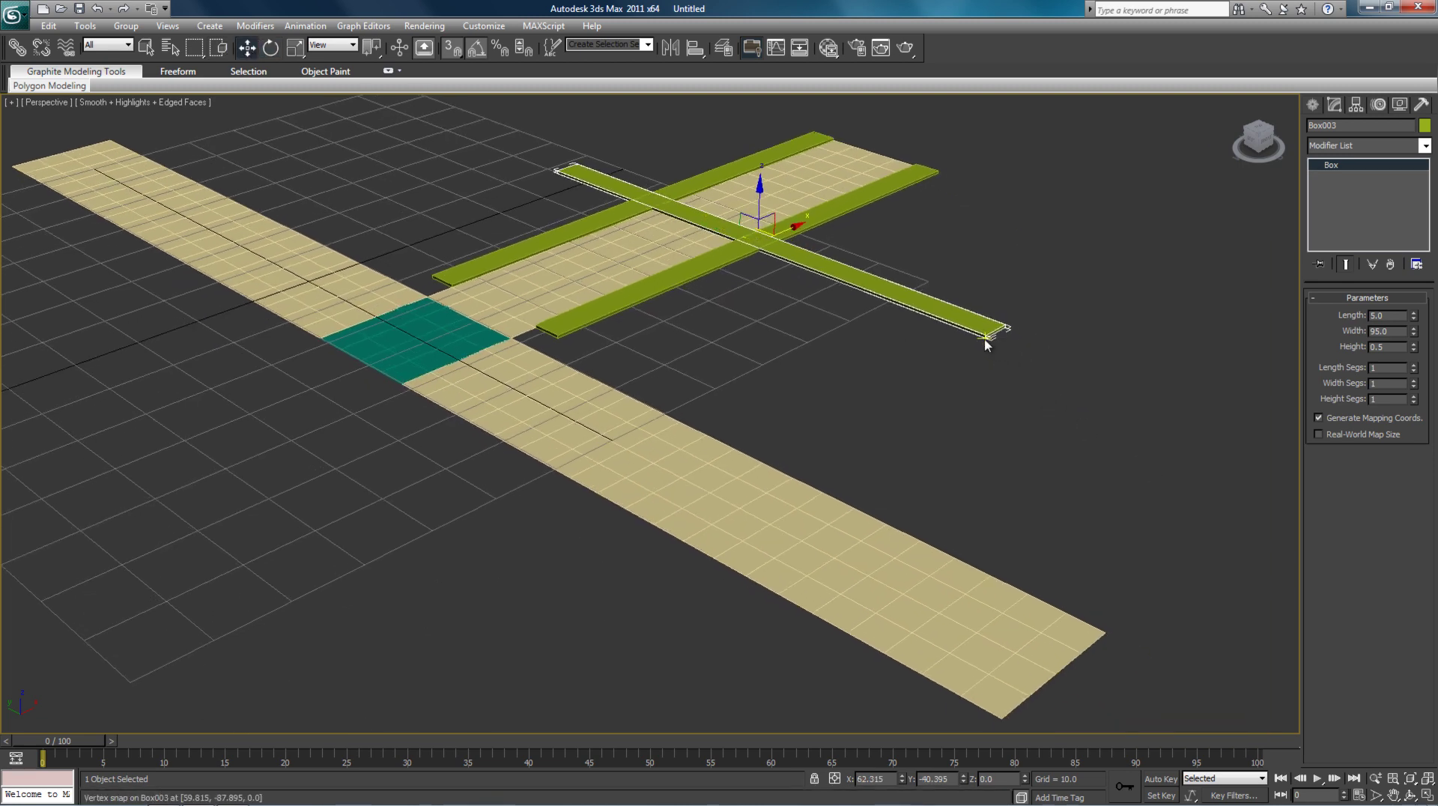
left_click_drag(985, 337, 1107, 627)
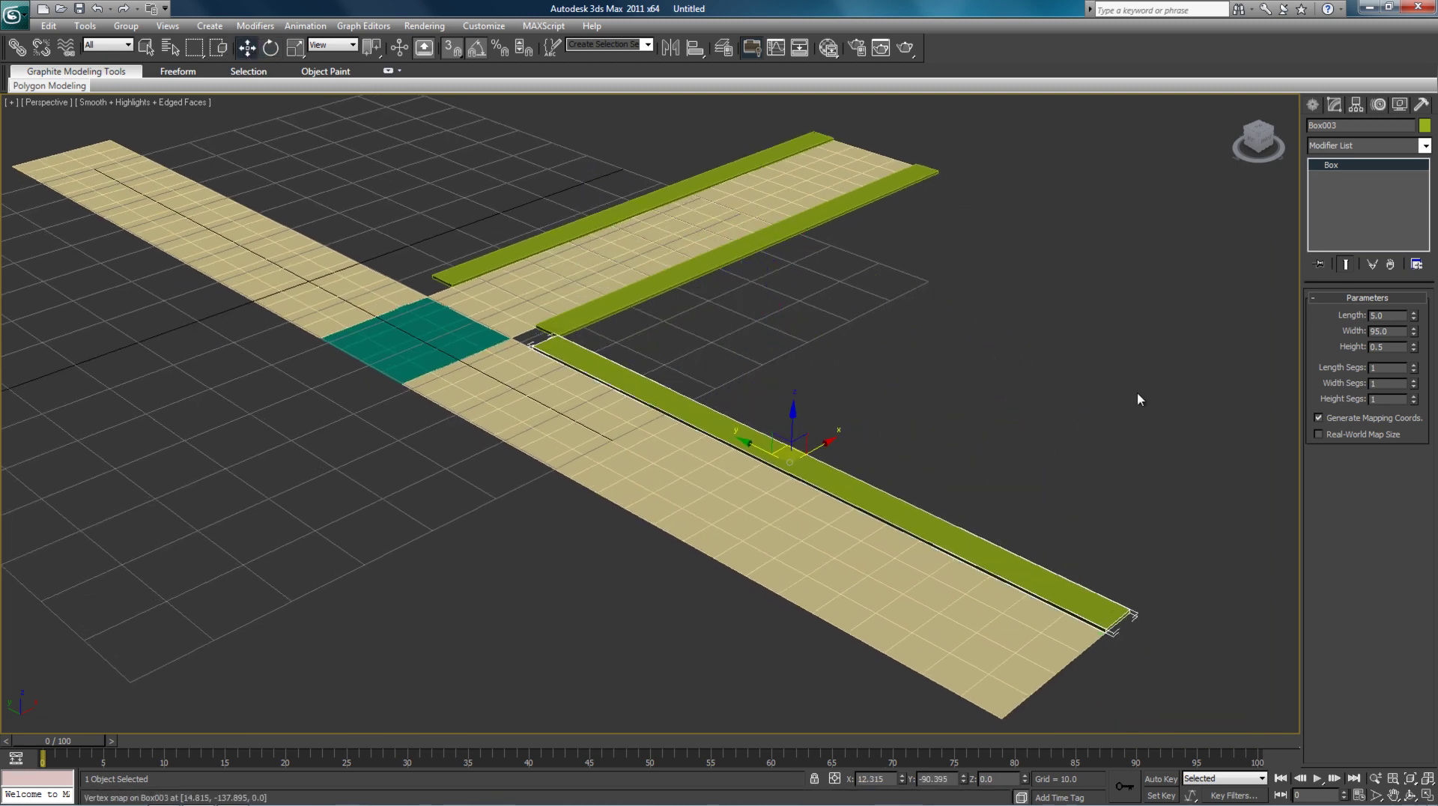
left_click(927, 357)
- Clone the box beside the near main strip as a copy and snap one of the two boxes to the strip's opposite edge
middle_click_drag(850, 435, 873, 448)
left_click(872, 494)
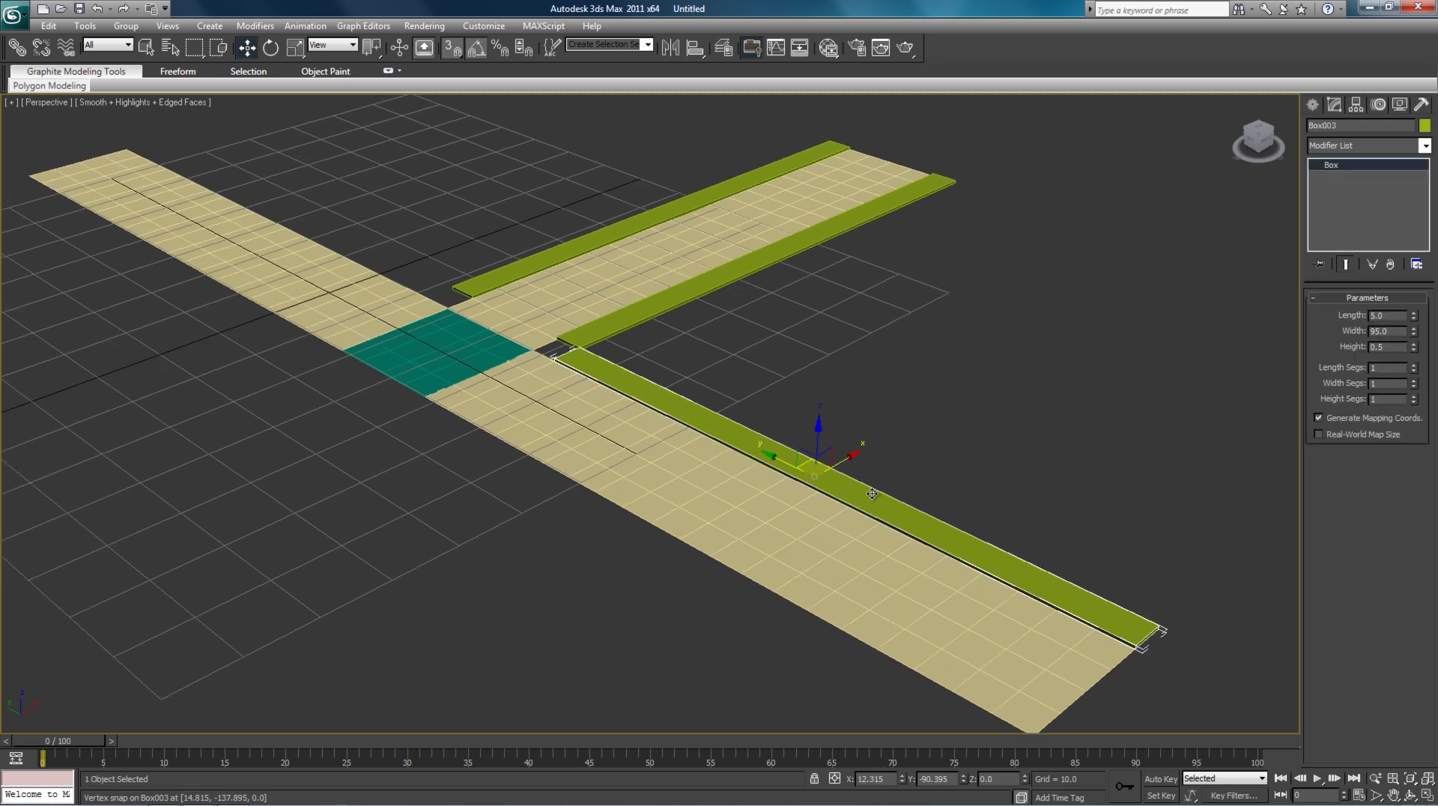
right_click(872, 493)
left_click(907, 571)
left_click(672, 465)
left_click(1267, 141)
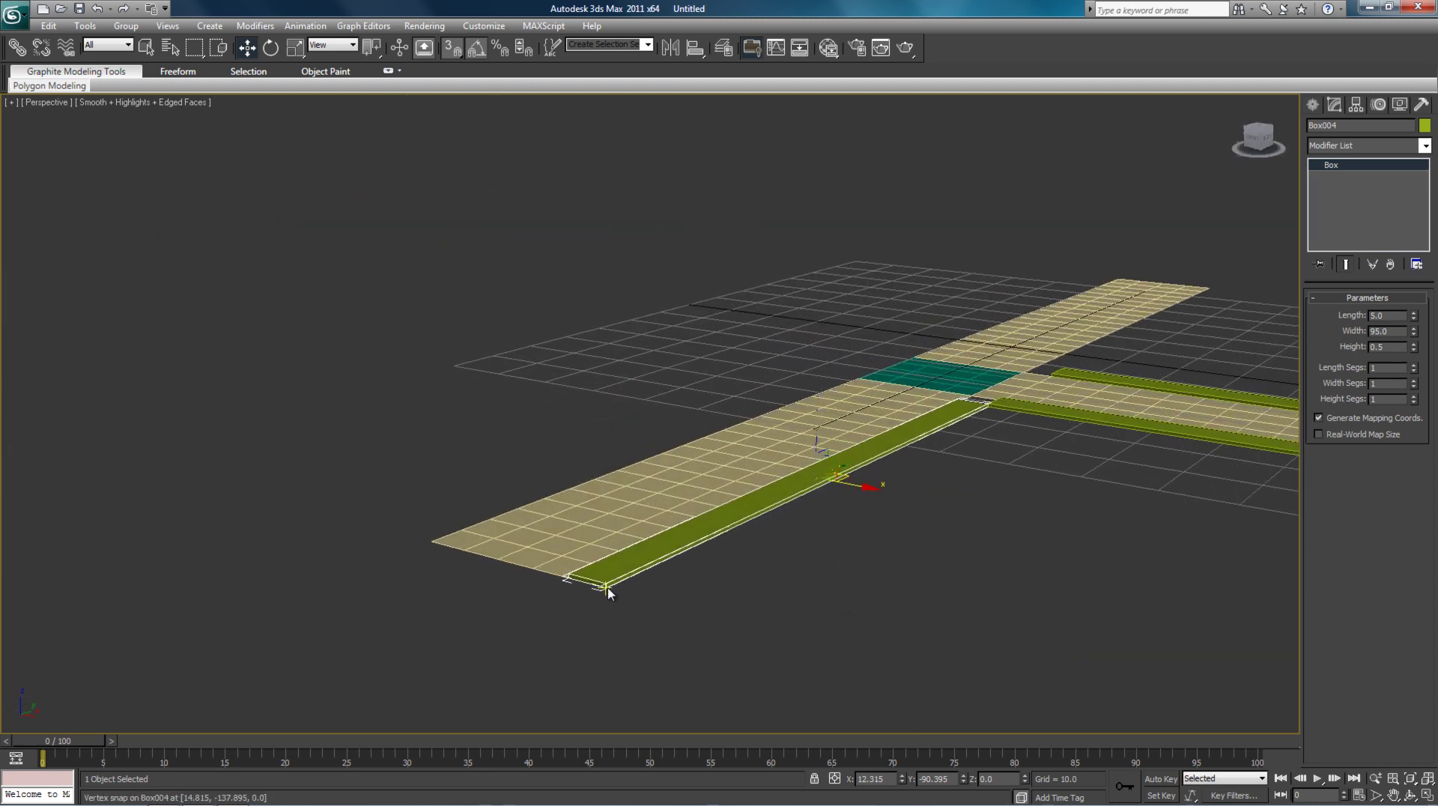
left_click_drag(607, 593, 433, 542)
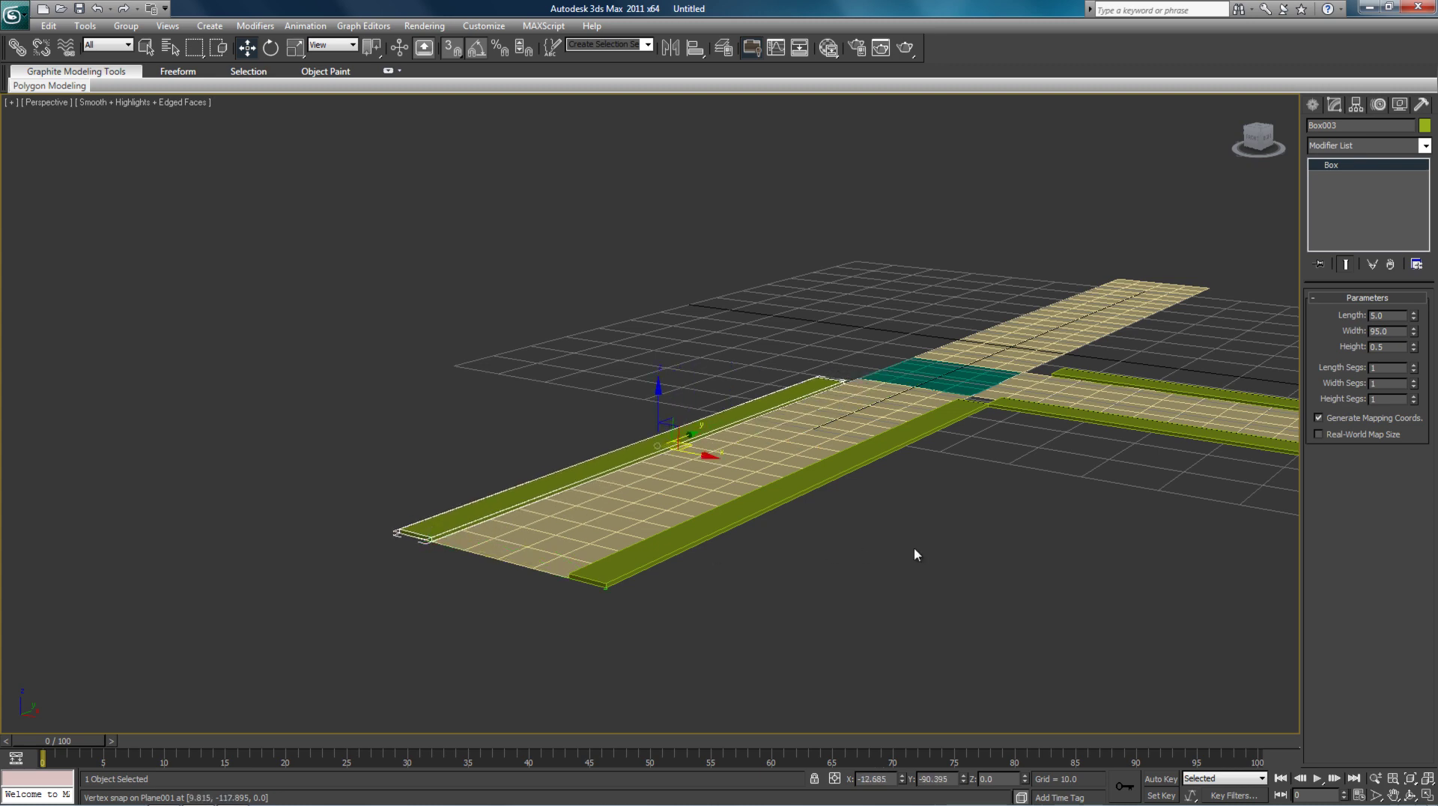
left_click(914, 554)
- Clone the box on the outer edge of the near main strip as a copy and snap one along the far main strip's same side
left_click(1260, 141)
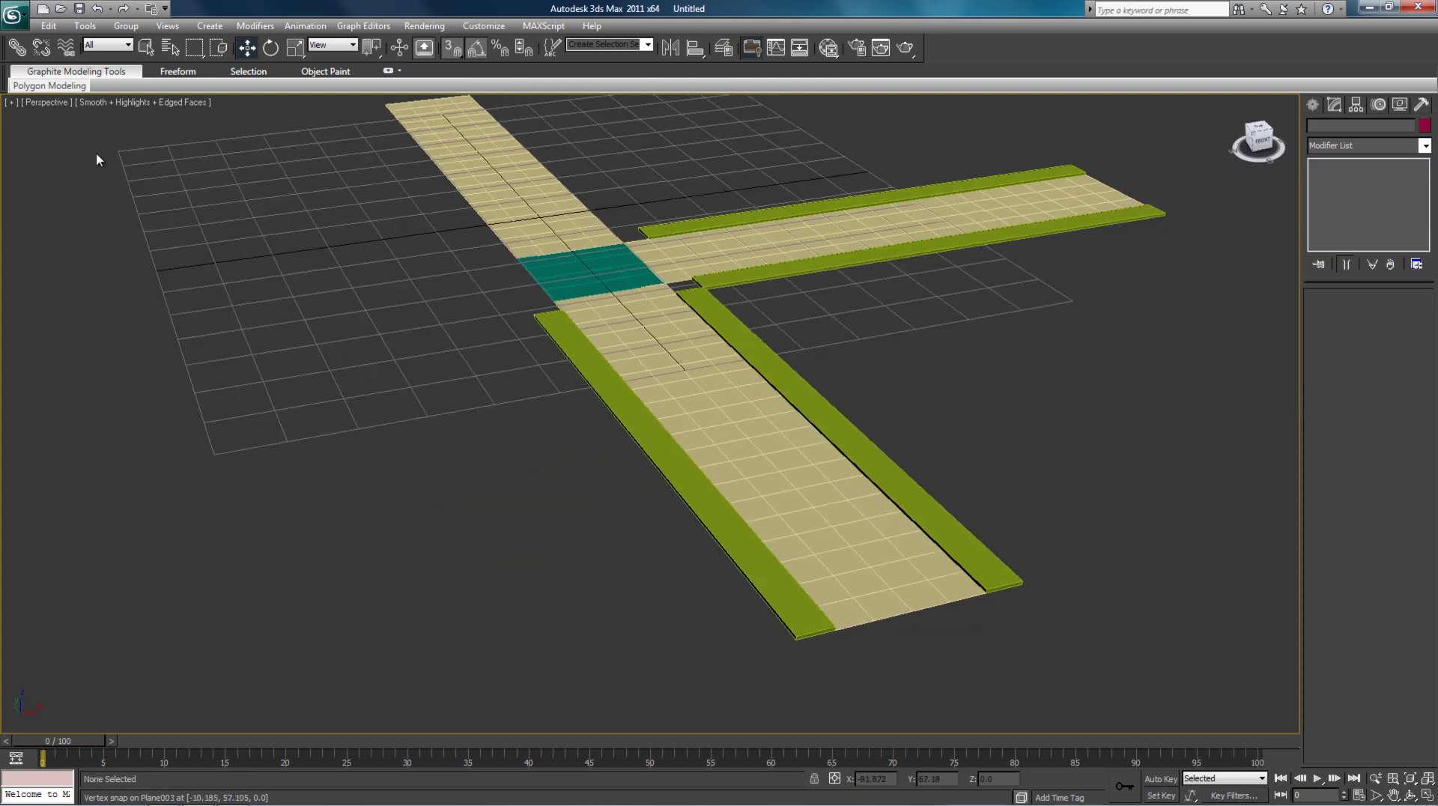
left_click_drag(96, 151, 149, 155)
middle_click_drag(933, 244, 1116, 346)
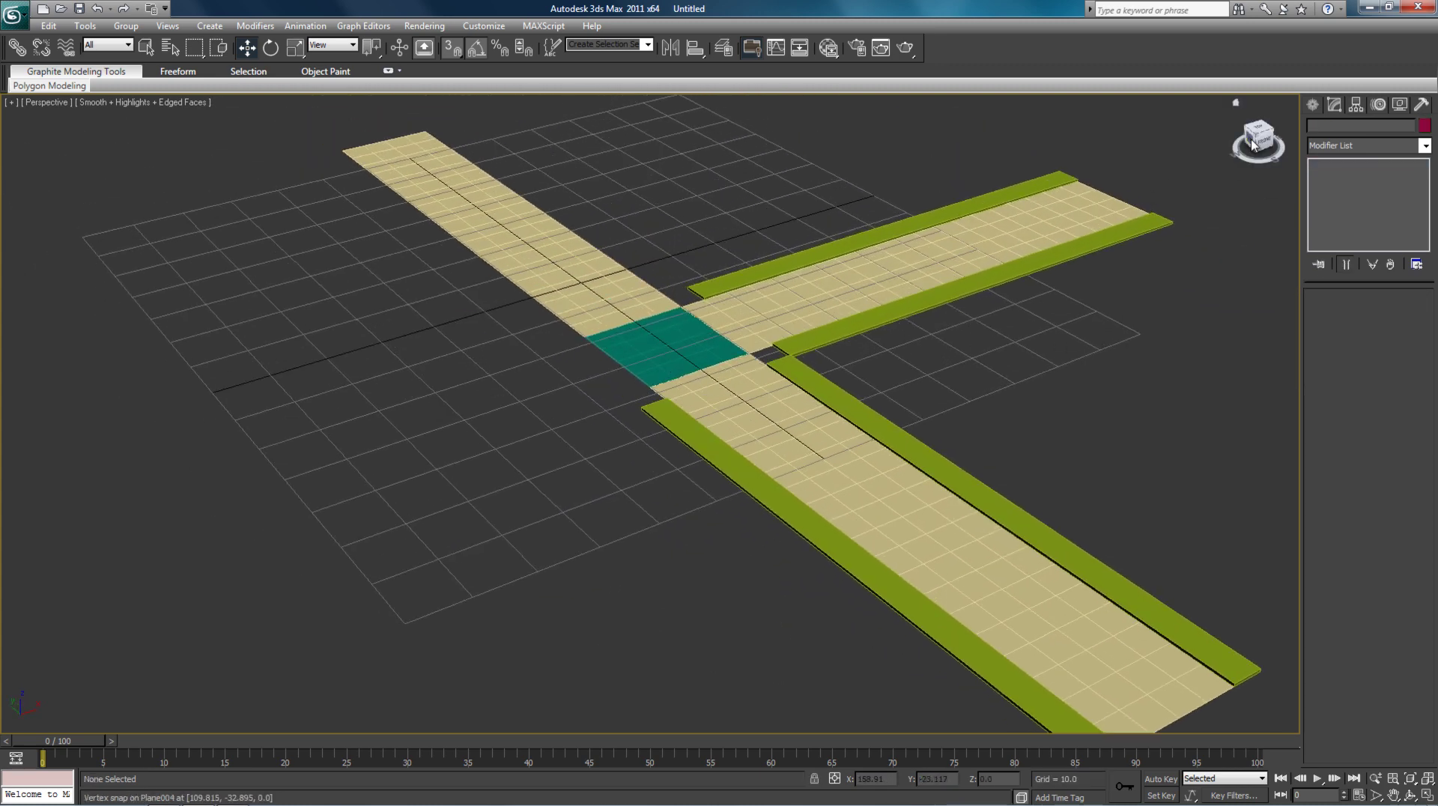
left_click_drag(1253, 142, 1300, 139)
left_click(724, 500)
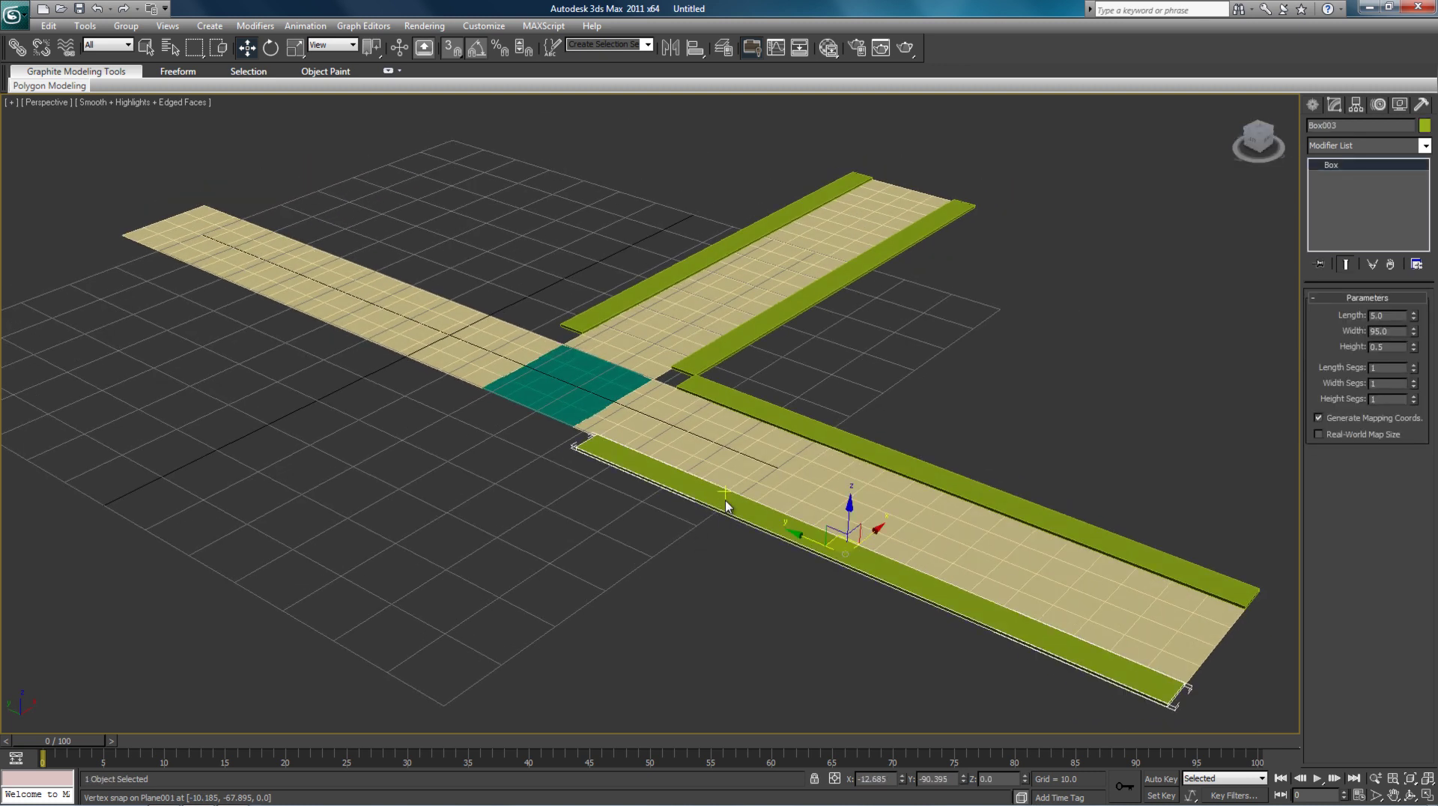
right_click(722, 498)
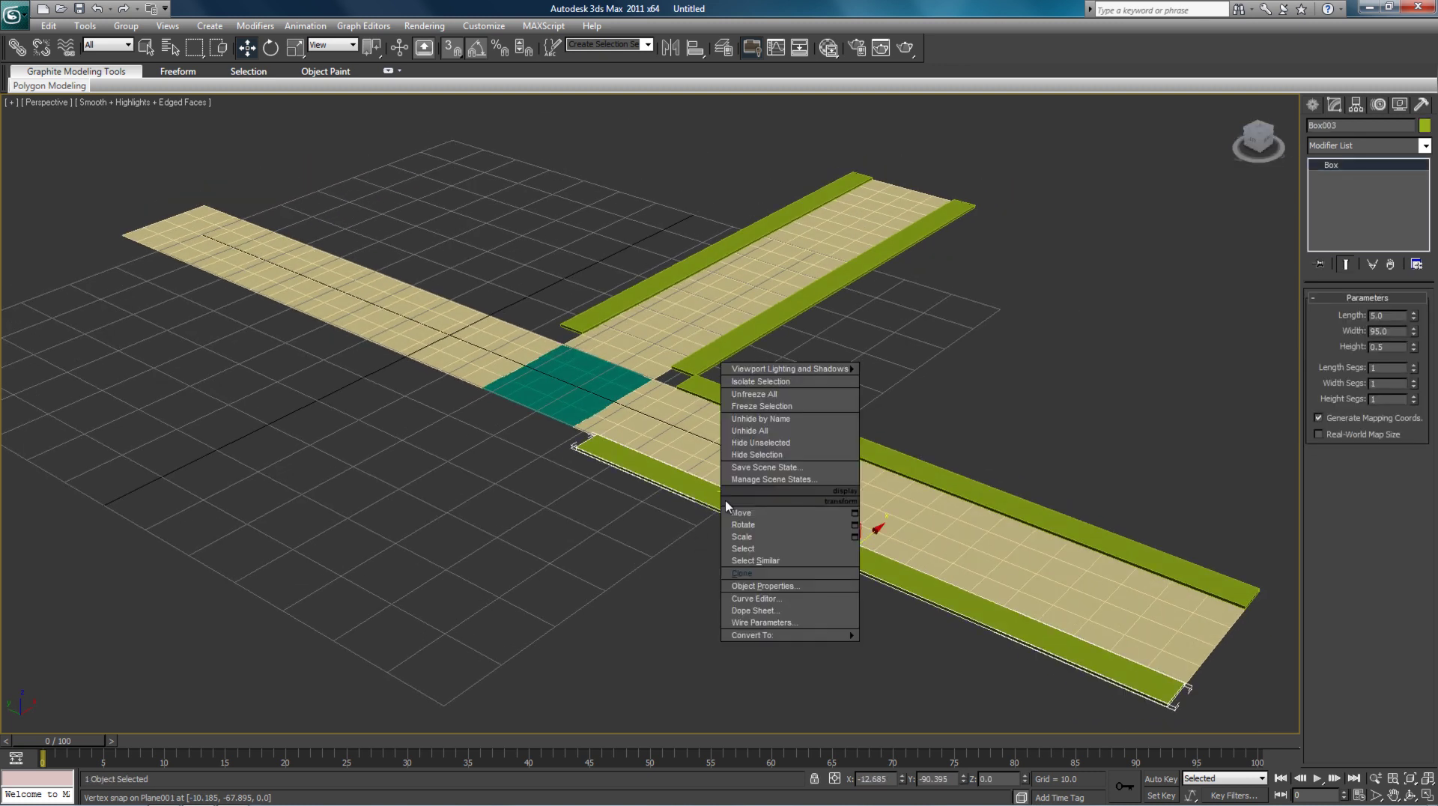
left_click(774, 575)
left_click(678, 465)
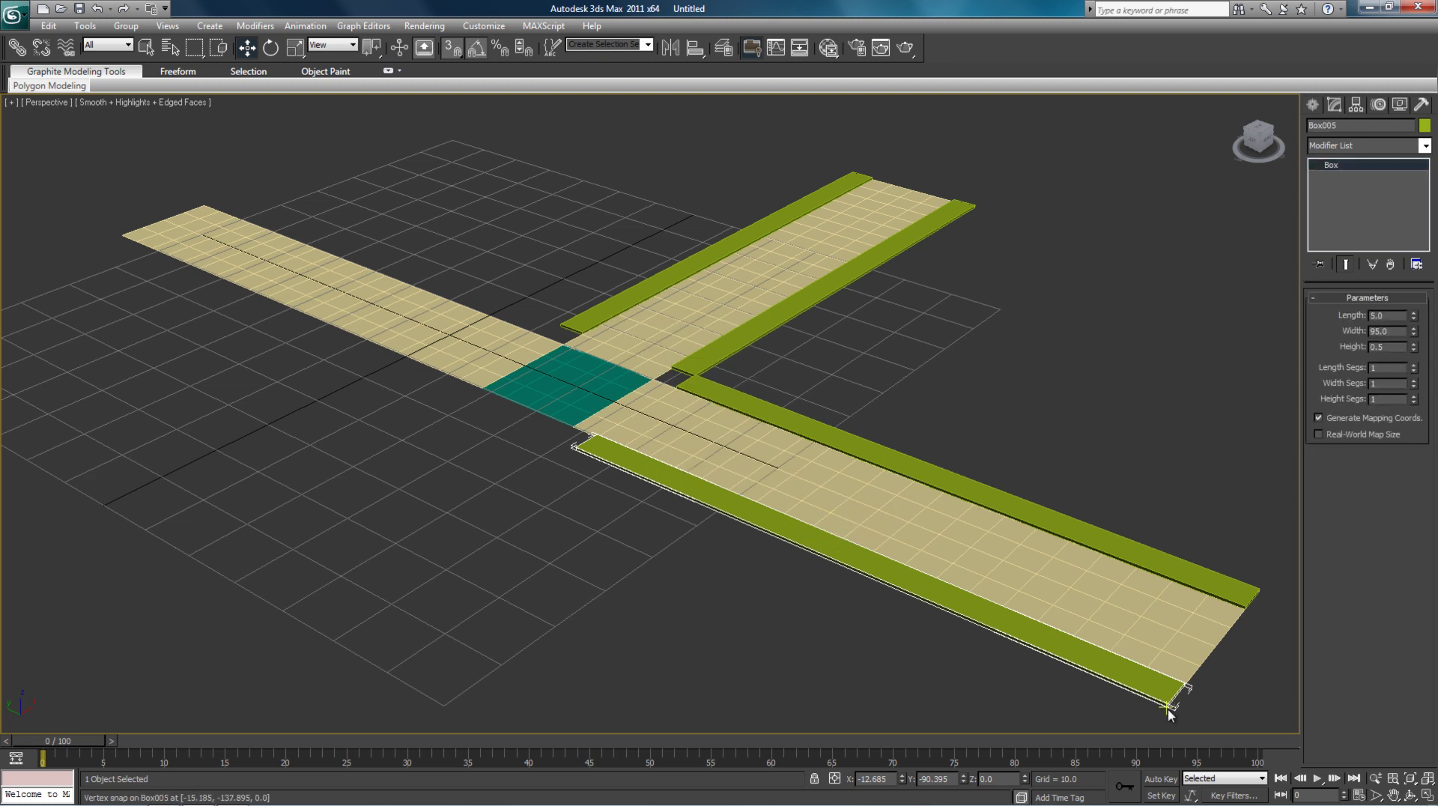
mouse_move(1166, 706)
left_mouse_down()
mouse_move(831, 709)
mouse_move(528, 404)
mouse_move(455, 389)
mouse_move(414, 410)
mouse_move(458, 385)
left_mouse_up()
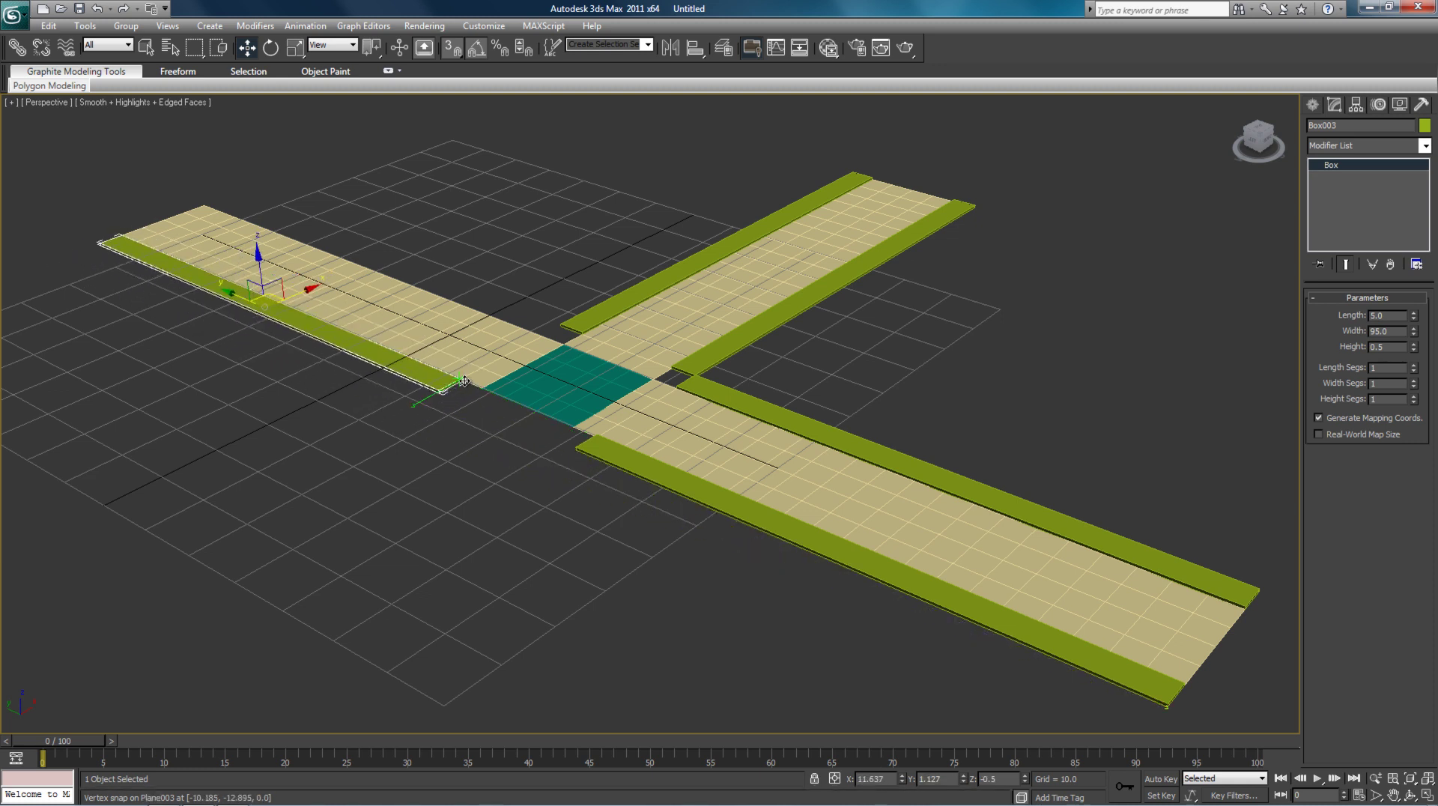
left_click(525, 474)
- Raise the box along the far main strip's outer edge so its bottom inner corner snaps to the strip at Z 0
left_click_drag(1268, 142, 1240, 131)
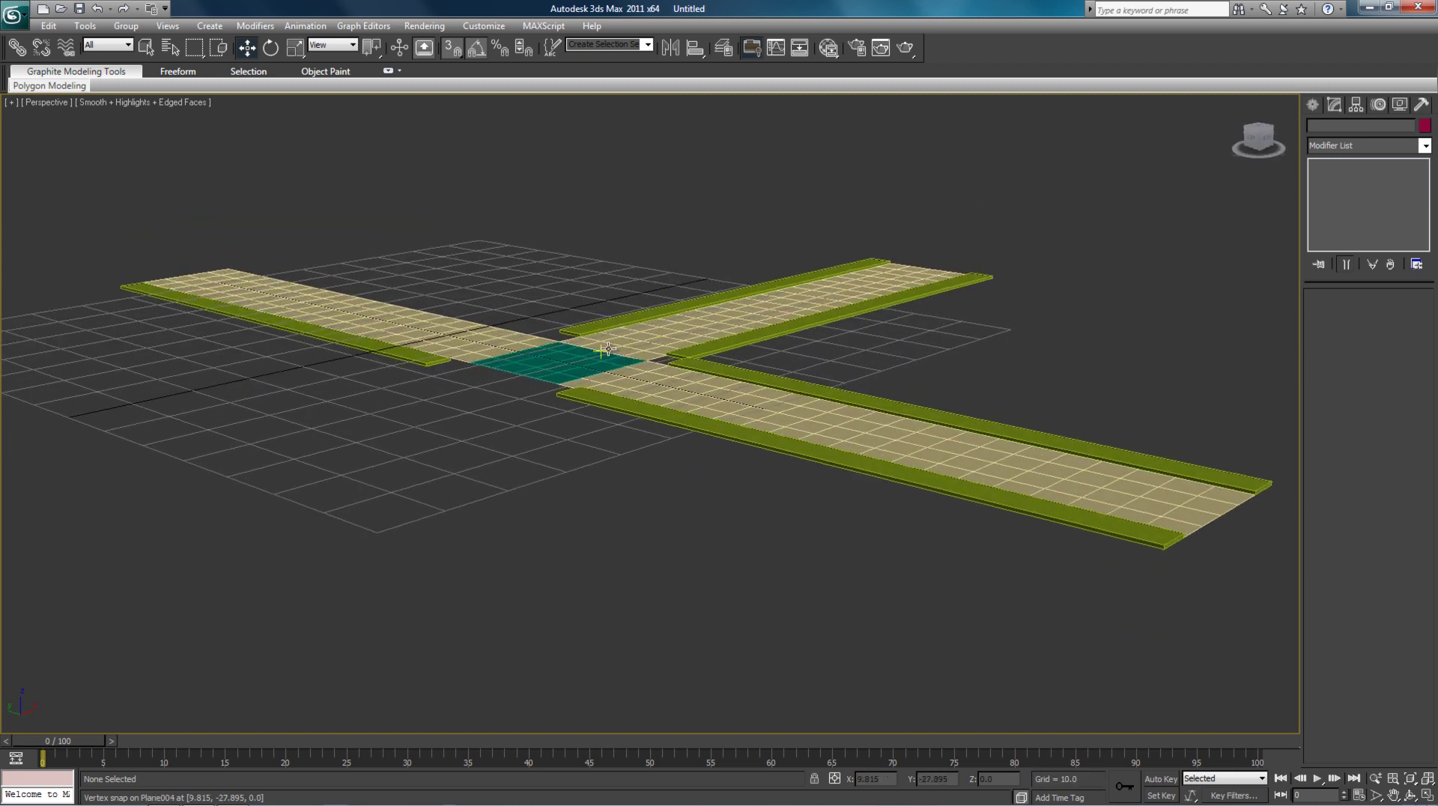
scroll(593, 352, "up", 4)
middle_click_drag(590, 347, 835, 457)
scroll(524, 424, "up", 4)
middle_click_drag(471, 408, 987, 545)
left_click(609, 493)
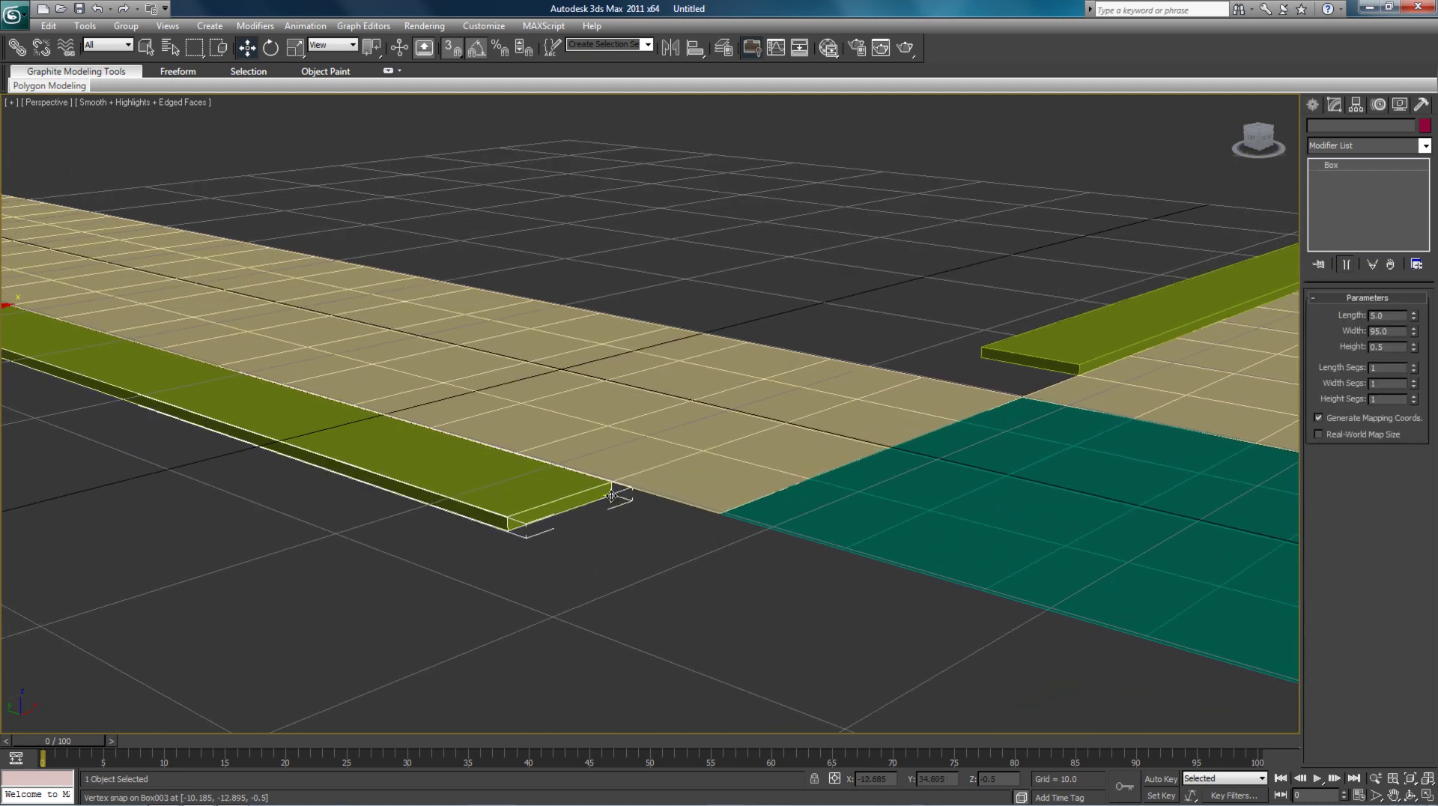
left_click(704, 548)
scroll(704, 548, "down", 5)
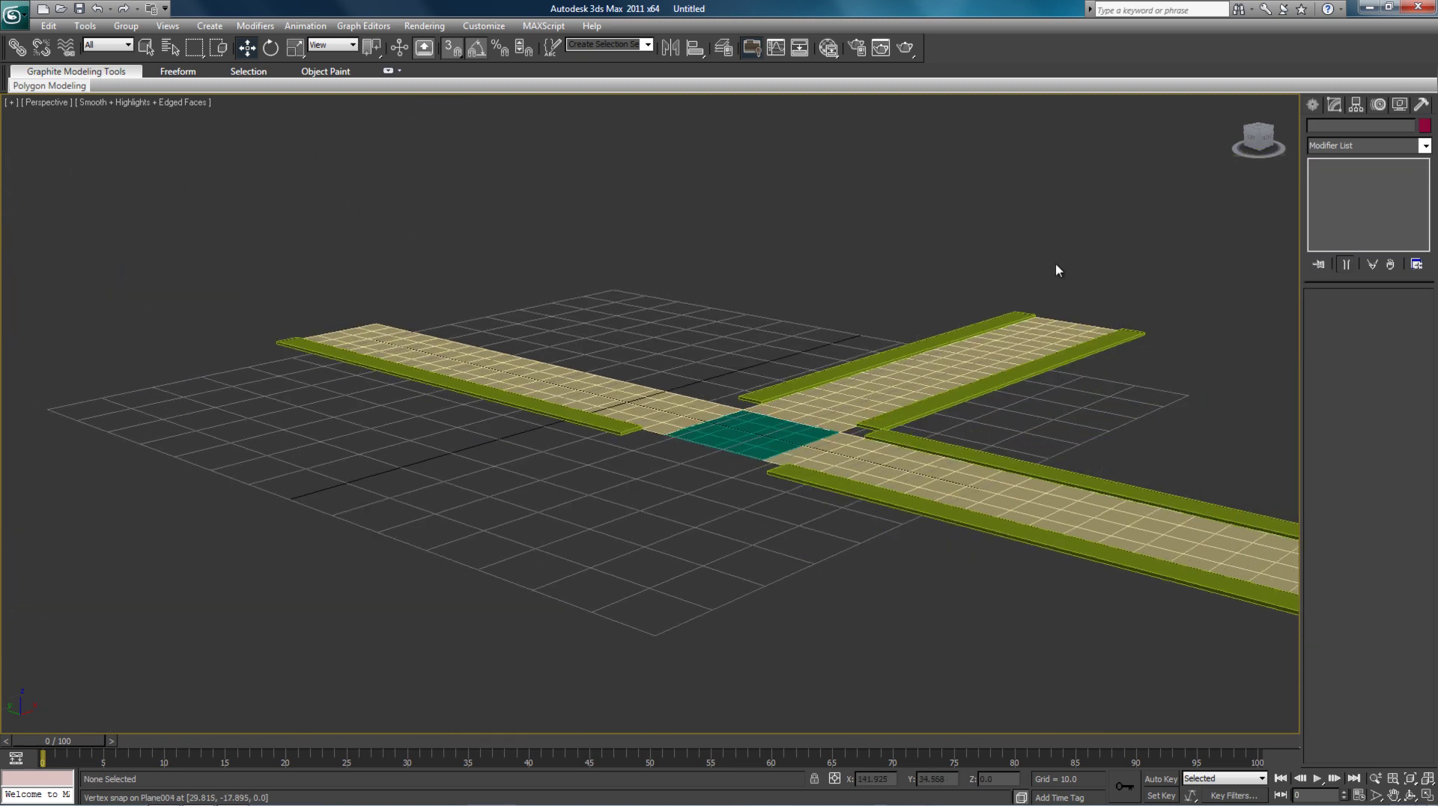
- Clone the far main strip's outer box as a copy and snap one along the opposite edge, meeting the branch box's end corner
scroll(984, 304, "up", 4)
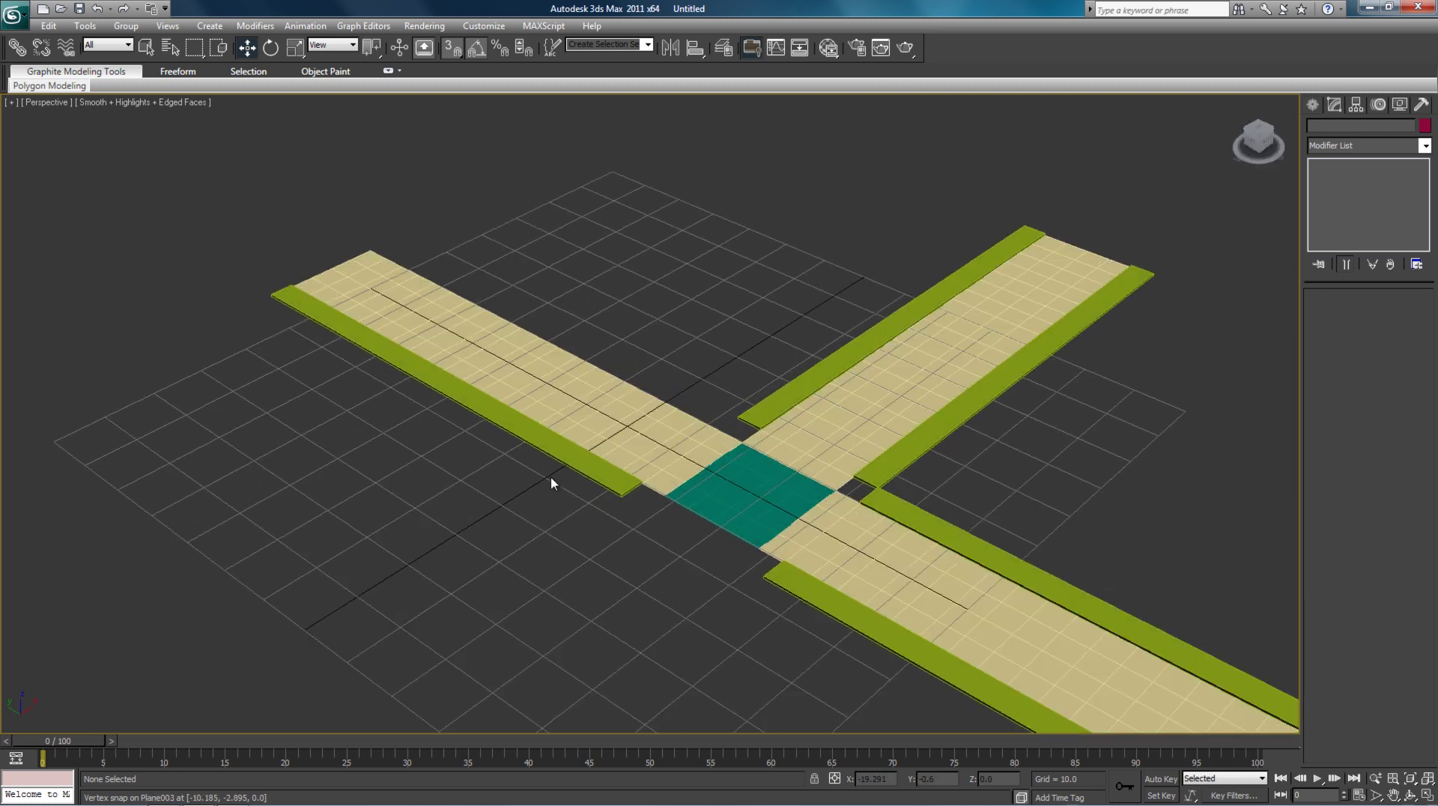
left_click(575, 462)
right_click(575, 464)
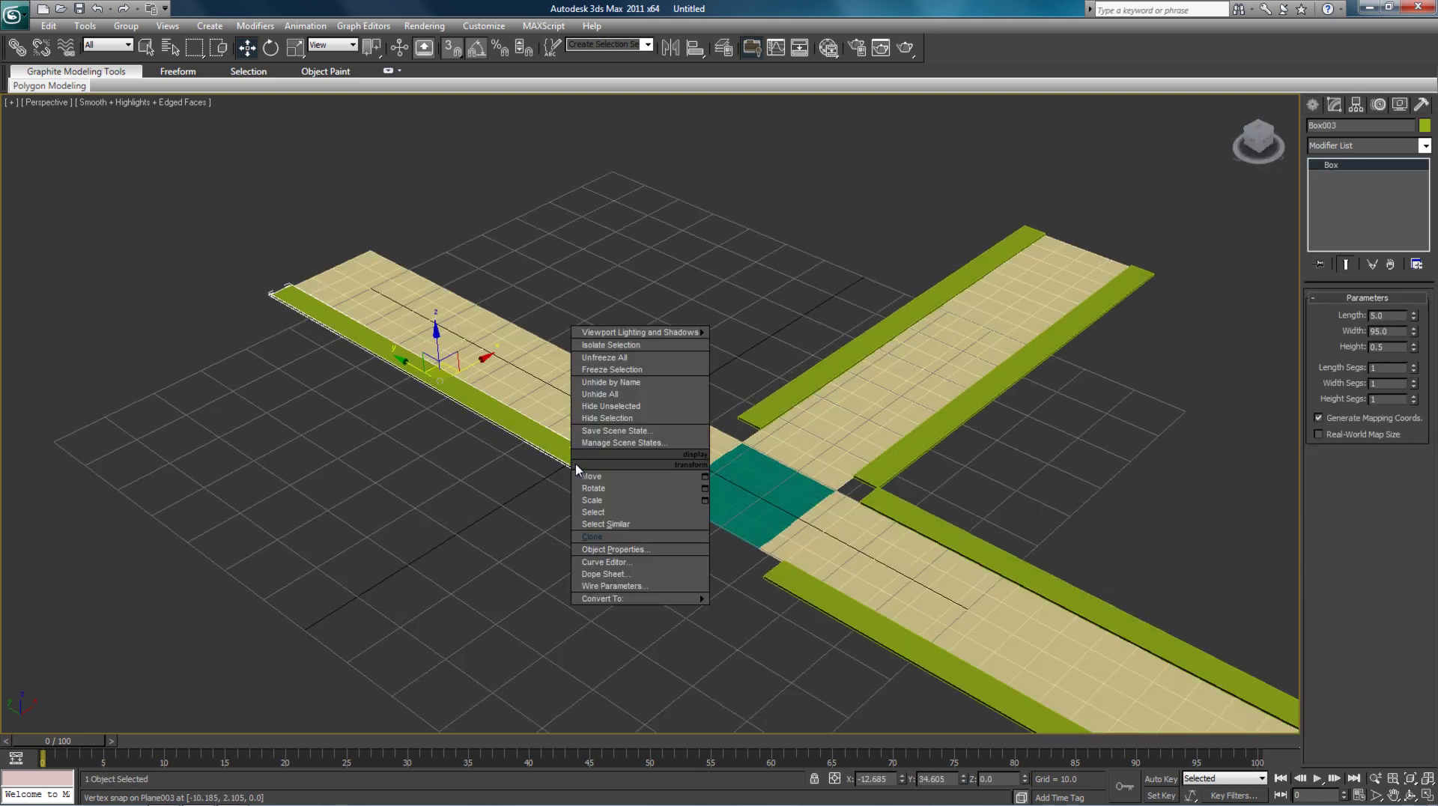
left_click(595, 536)
left_click(676, 464)
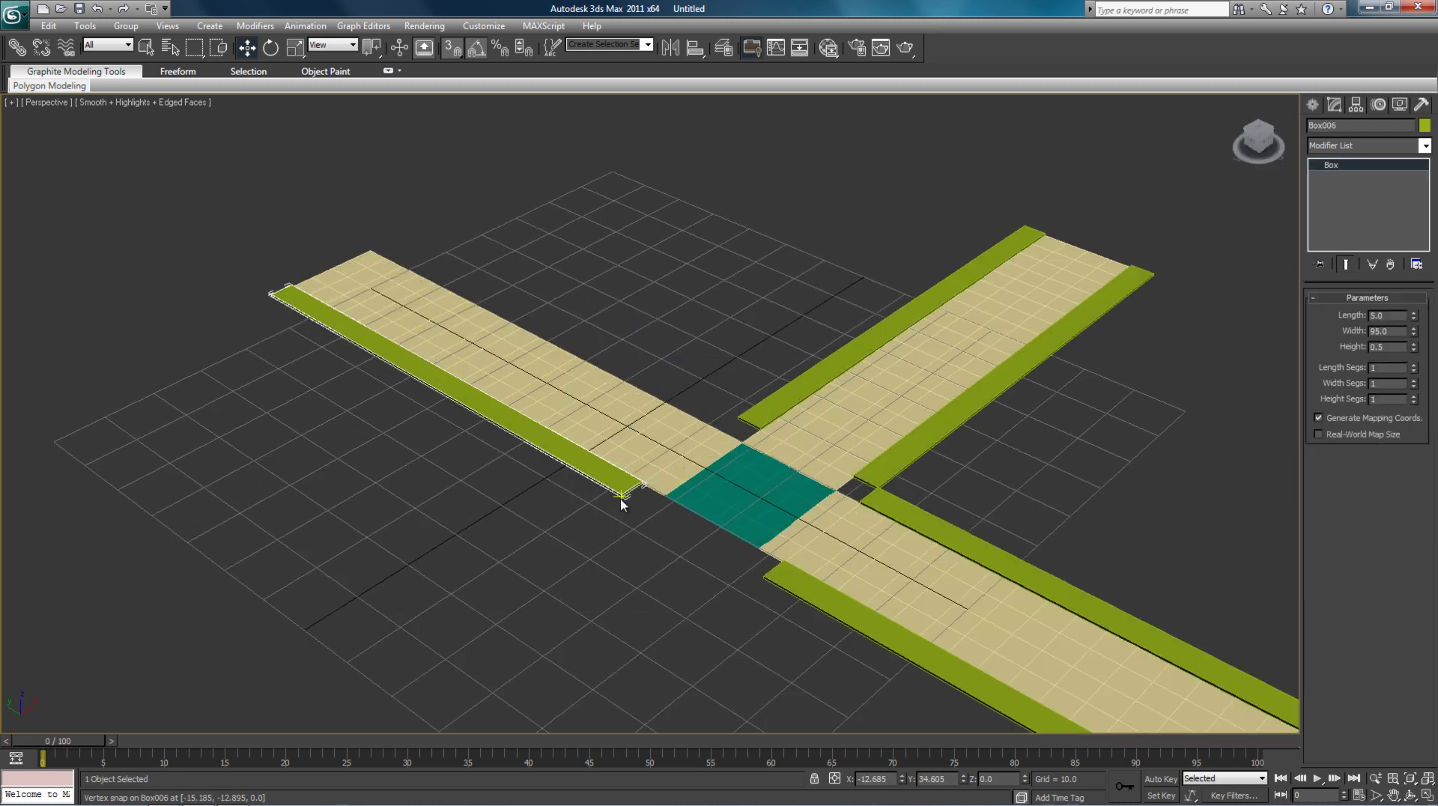
left_click(665, 506)
scroll(665, 506, "up", 5)
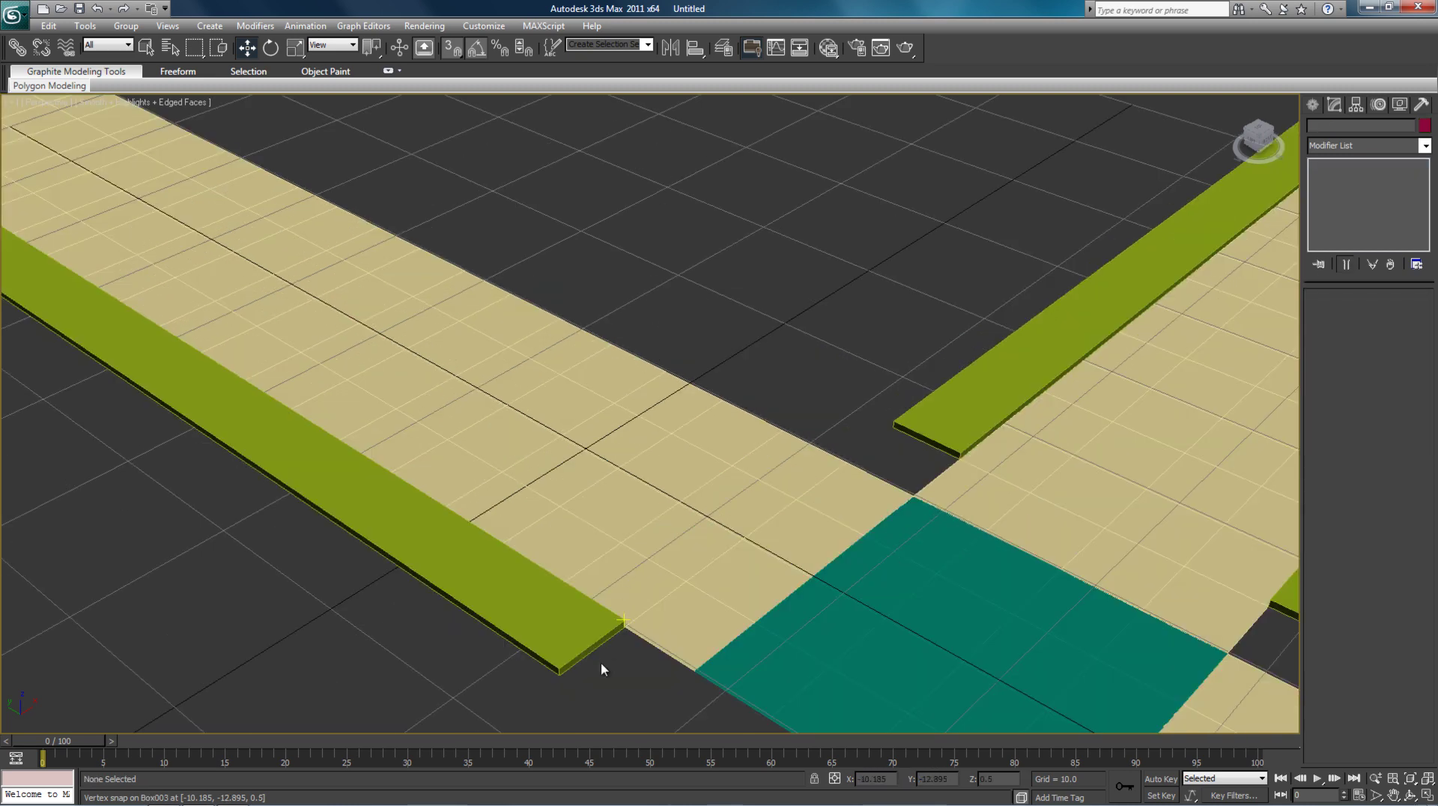
left_click_drag(559, 674, 843, 458)
left_click(860, 333)
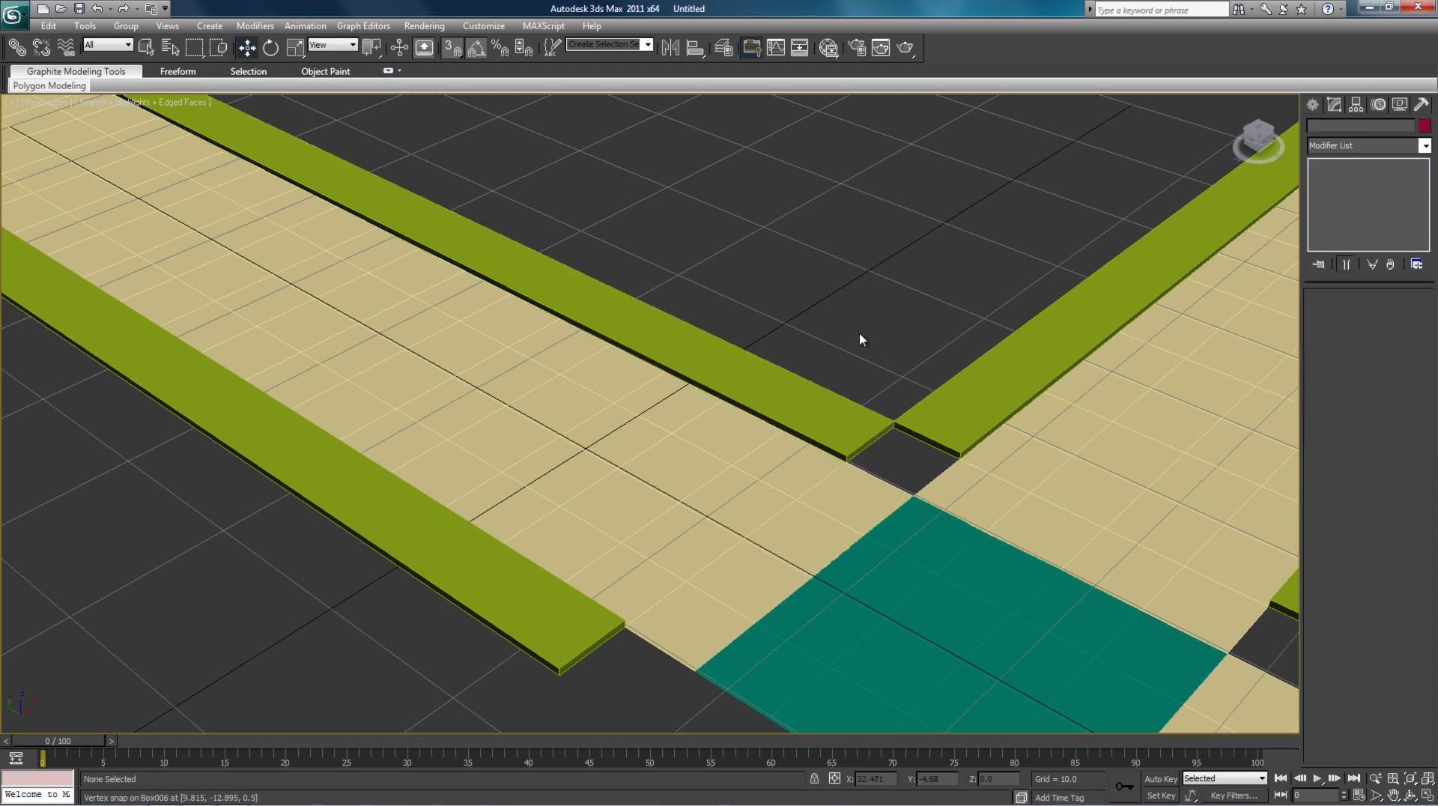
- Set the width of the box along the near main strip's outer edge to 125
scroll(860, 332, "down", 3)
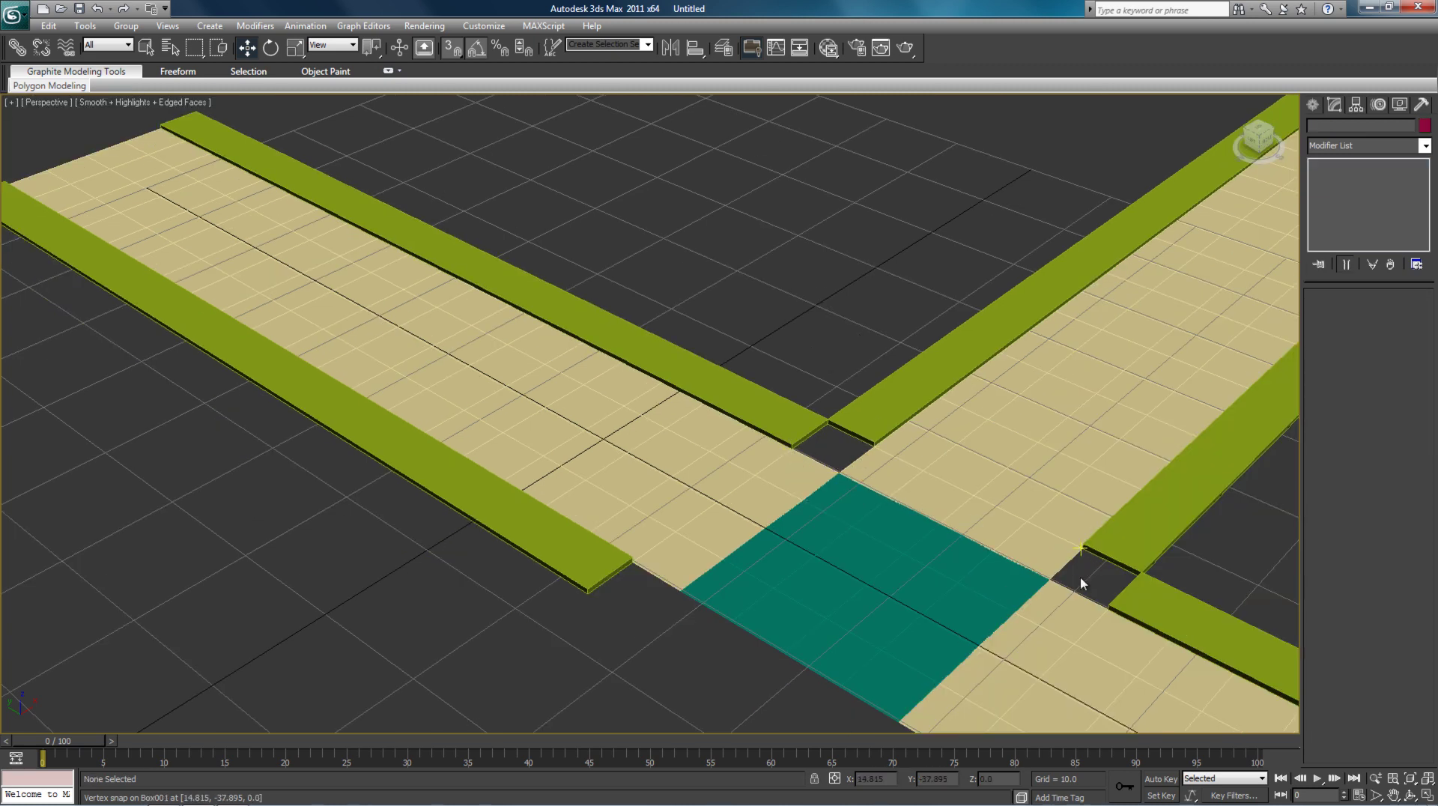
scroll(1000, 554, "down", 5)
scroll(996, 558, "up", 5)
middle_click_drag(1233, 554, 1033, 369)
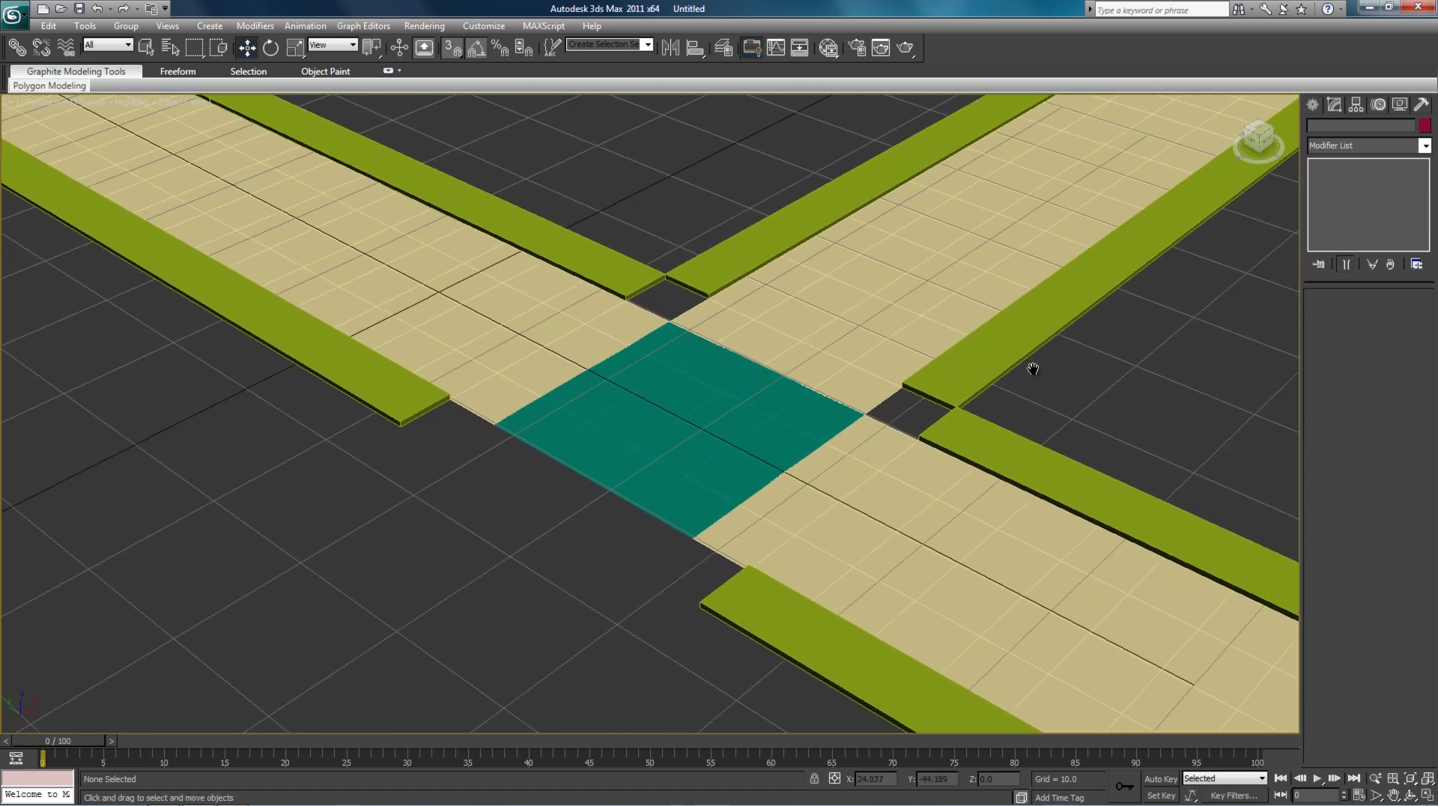
left_click(782, 614)
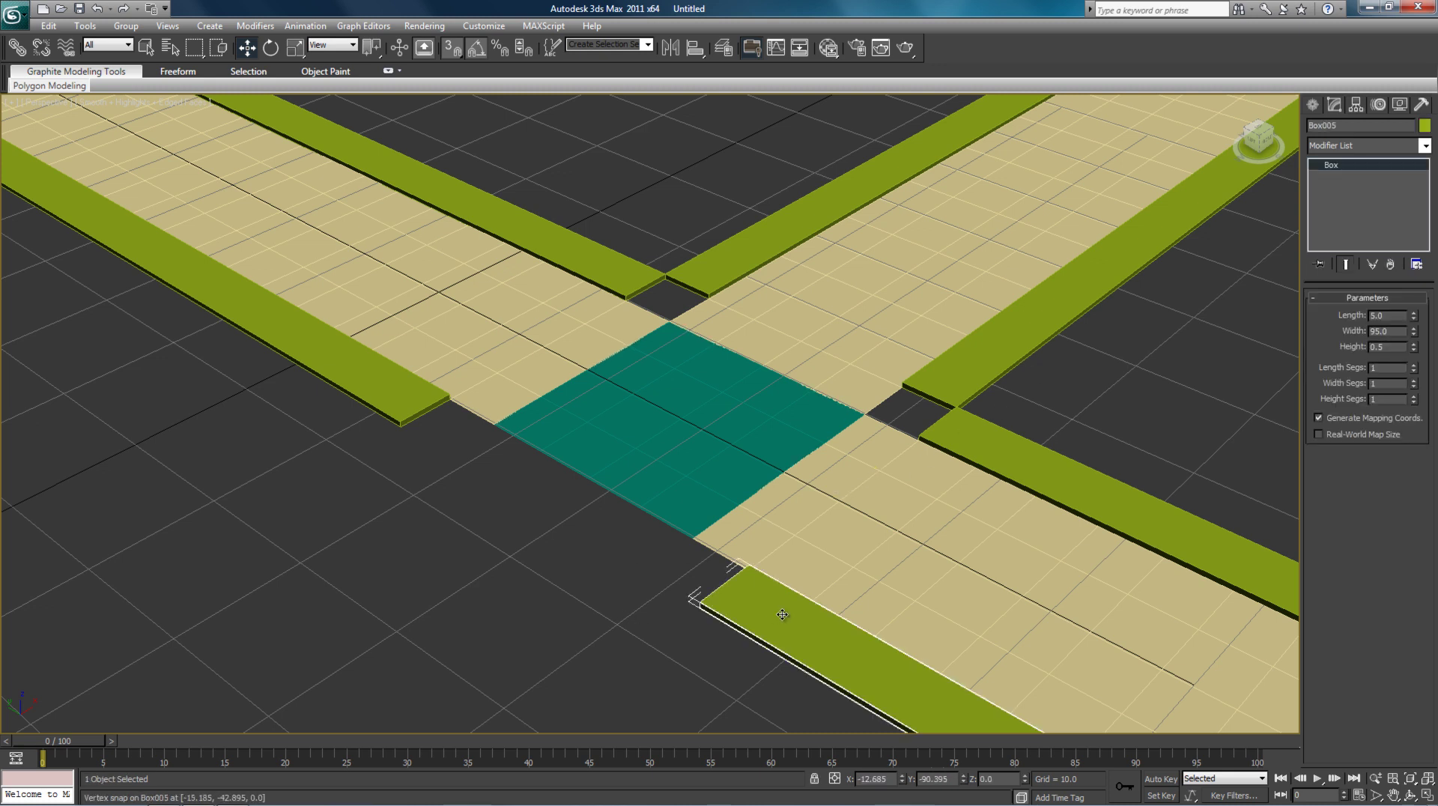
left_click(375, 395)
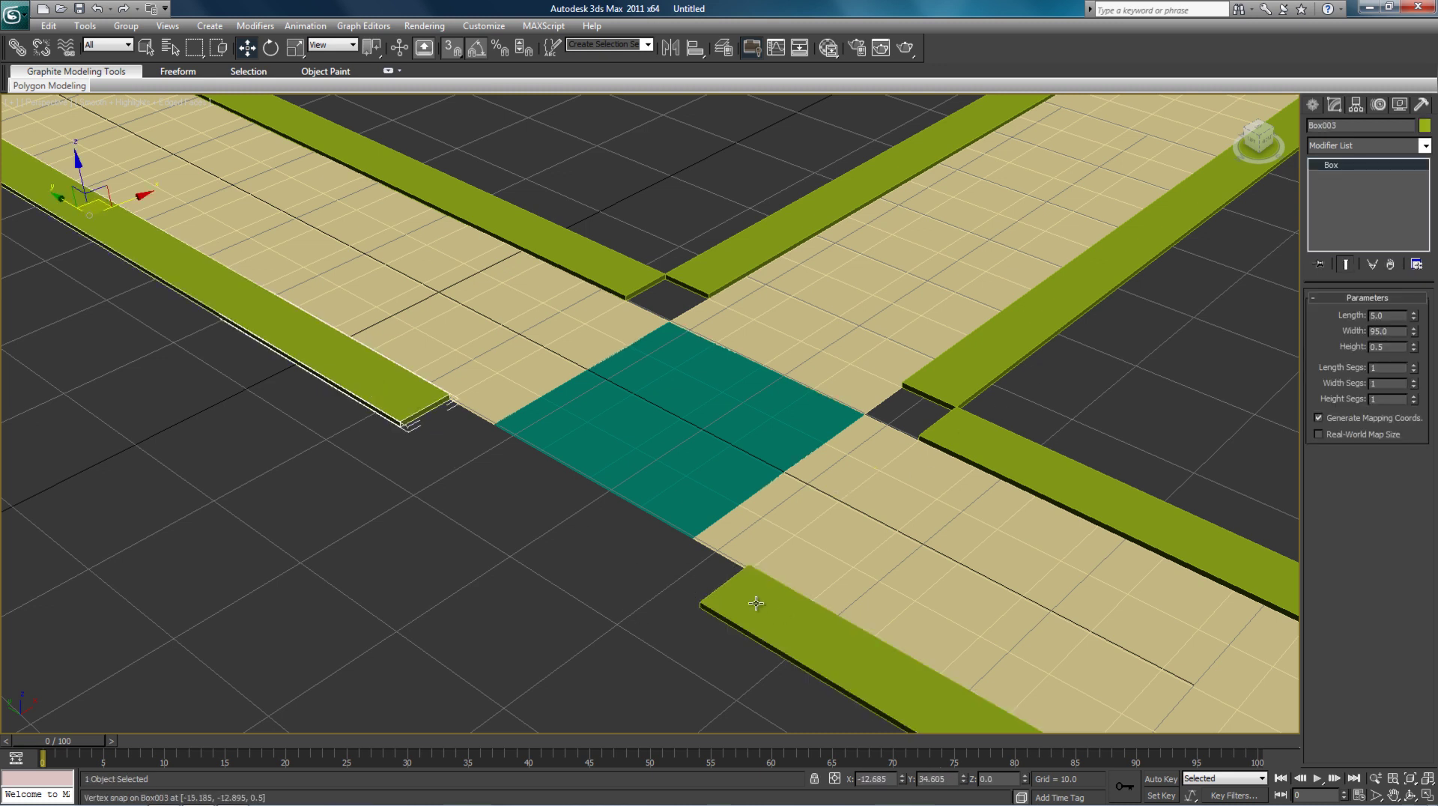
left_click(568, 488)
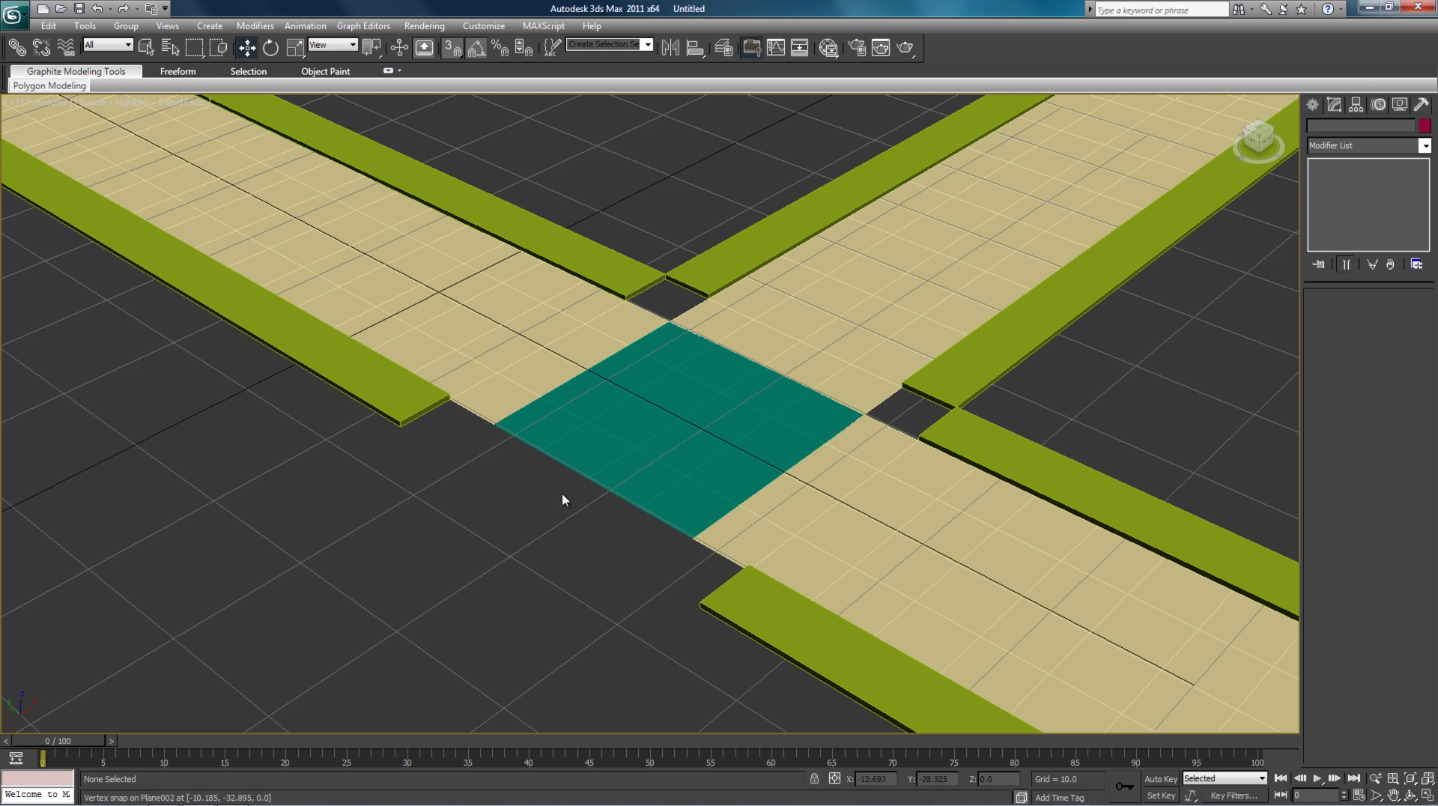
left_click(913, 700)
middle_click_drag(1085, 584, 1063, 542)
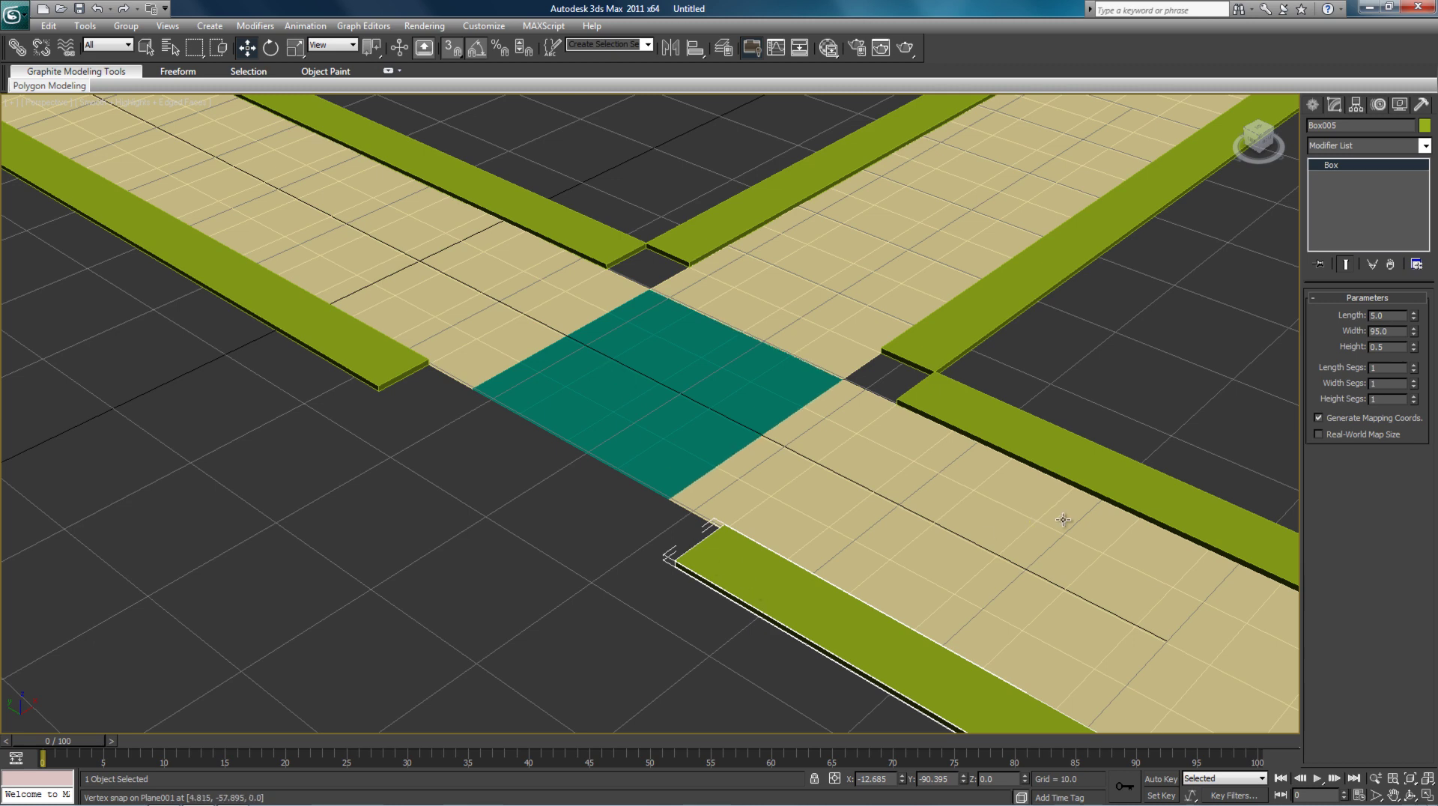
scroll(1062, 518, "down", 4)
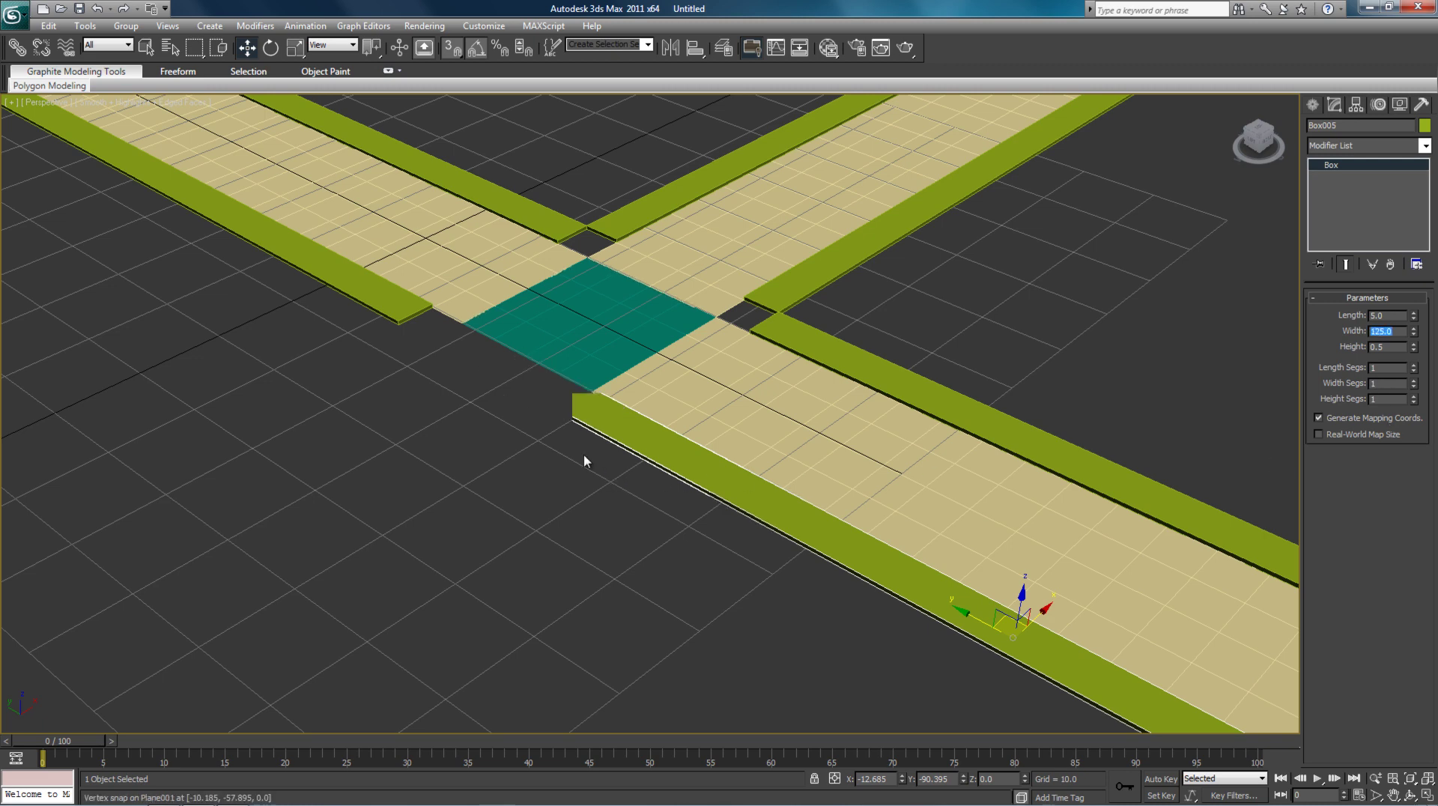
left_click(536, 497)
- Move the lengthened outer box by its end corner so it snaps to the end corner of the far main strip's outer box
scroll(474, 372, "down", 2)
scroll(636, 597, "down", 2)
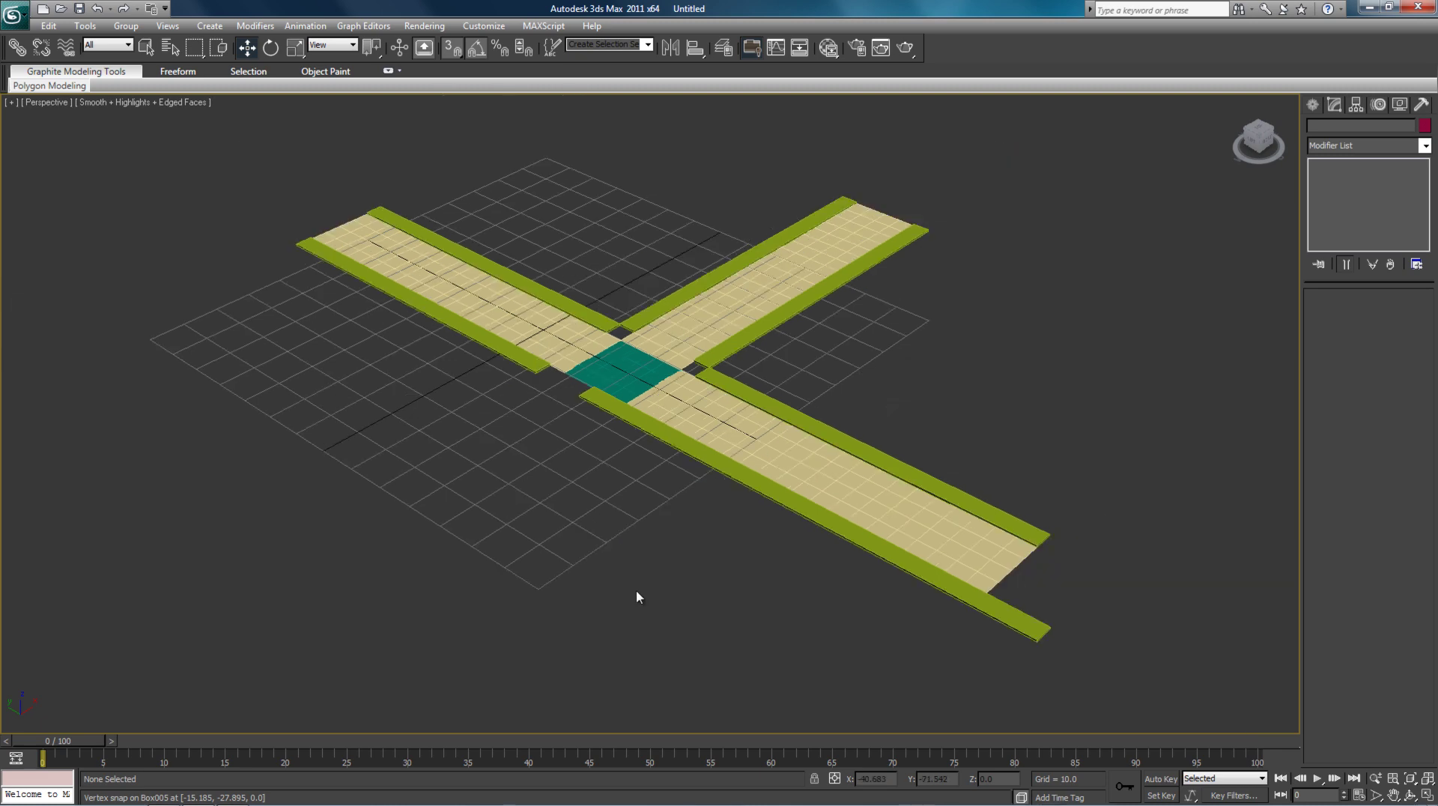
scroll(584, 449, "up", 5)
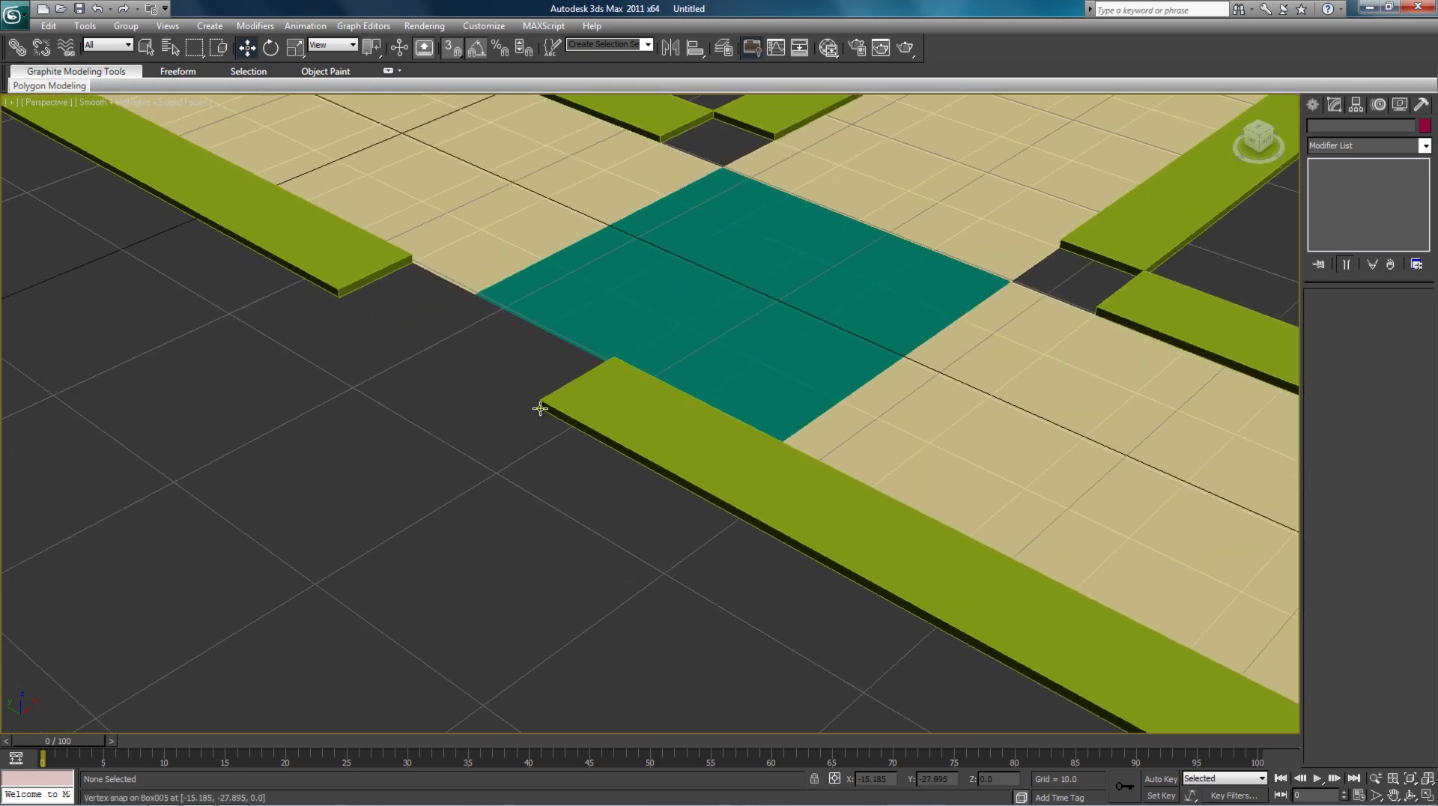
left_click_drag(539, 408, 339, 297)
left_click(632, 586)
scroll(743, 590, "down", 3)
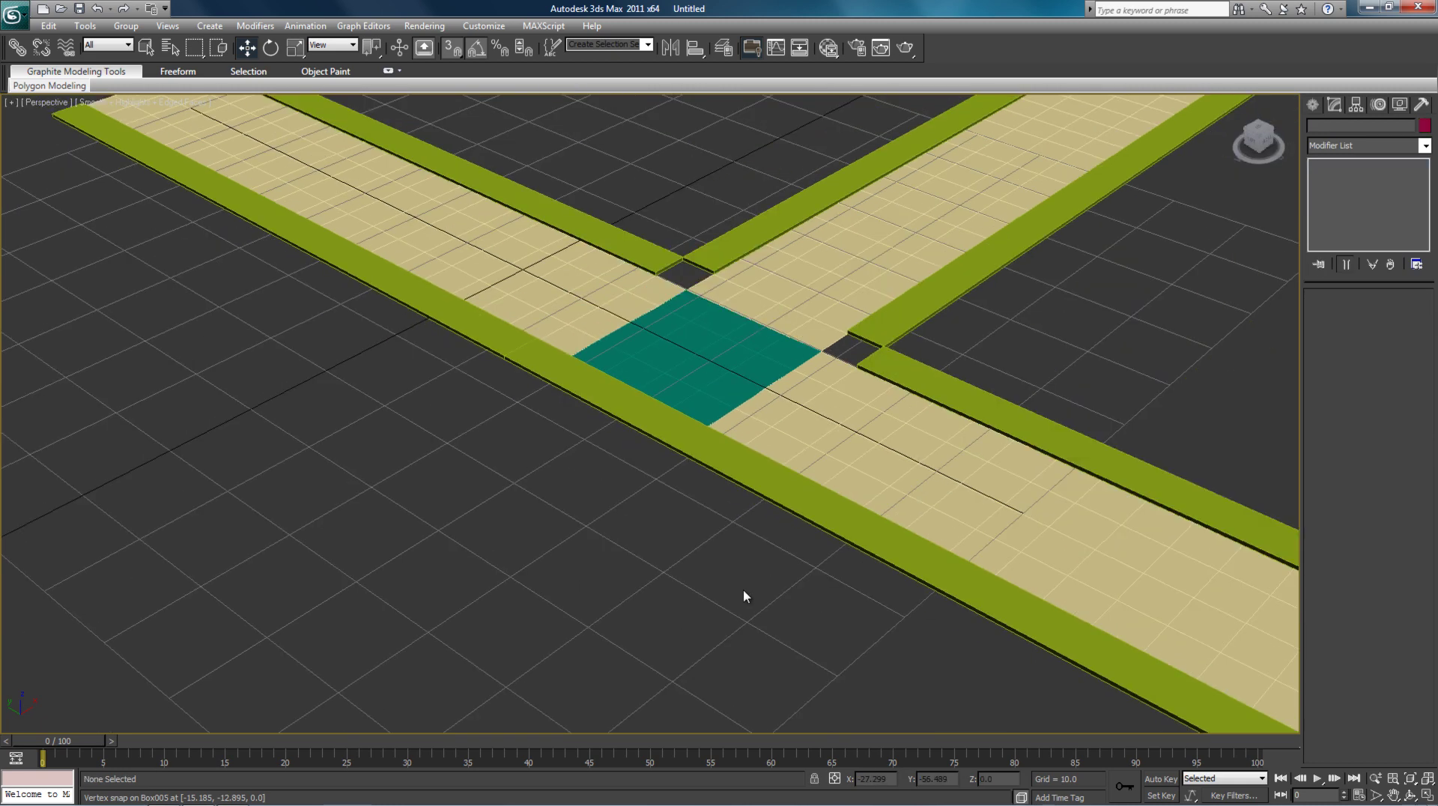
scroll(743, 596, "down", 4)
scroll(844, 607, "up", 4)
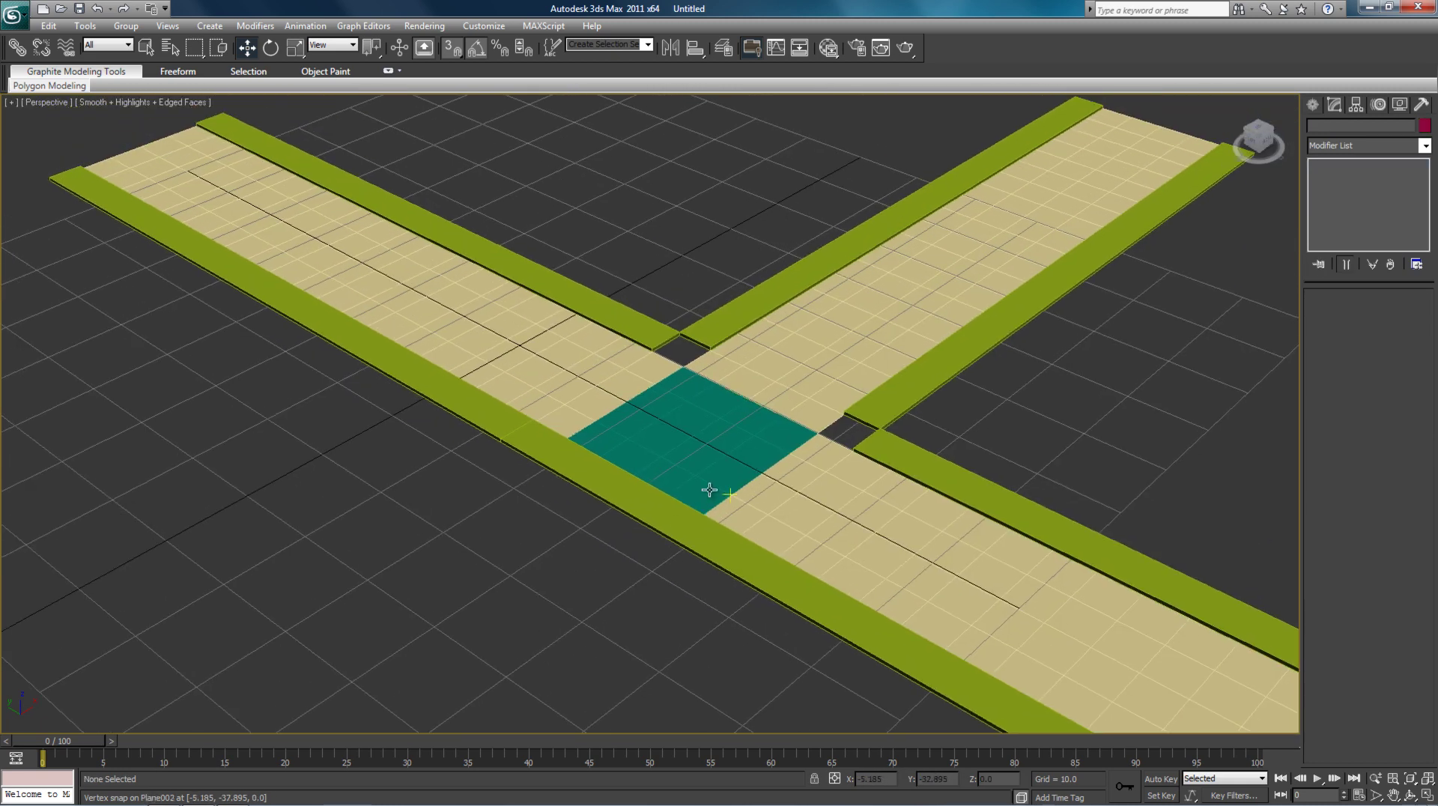
- Create a cylinder about 3.2 in radius and 10 high on the open ground beside the near inner corner of the junction
scroll(709, 489, "up", 5)
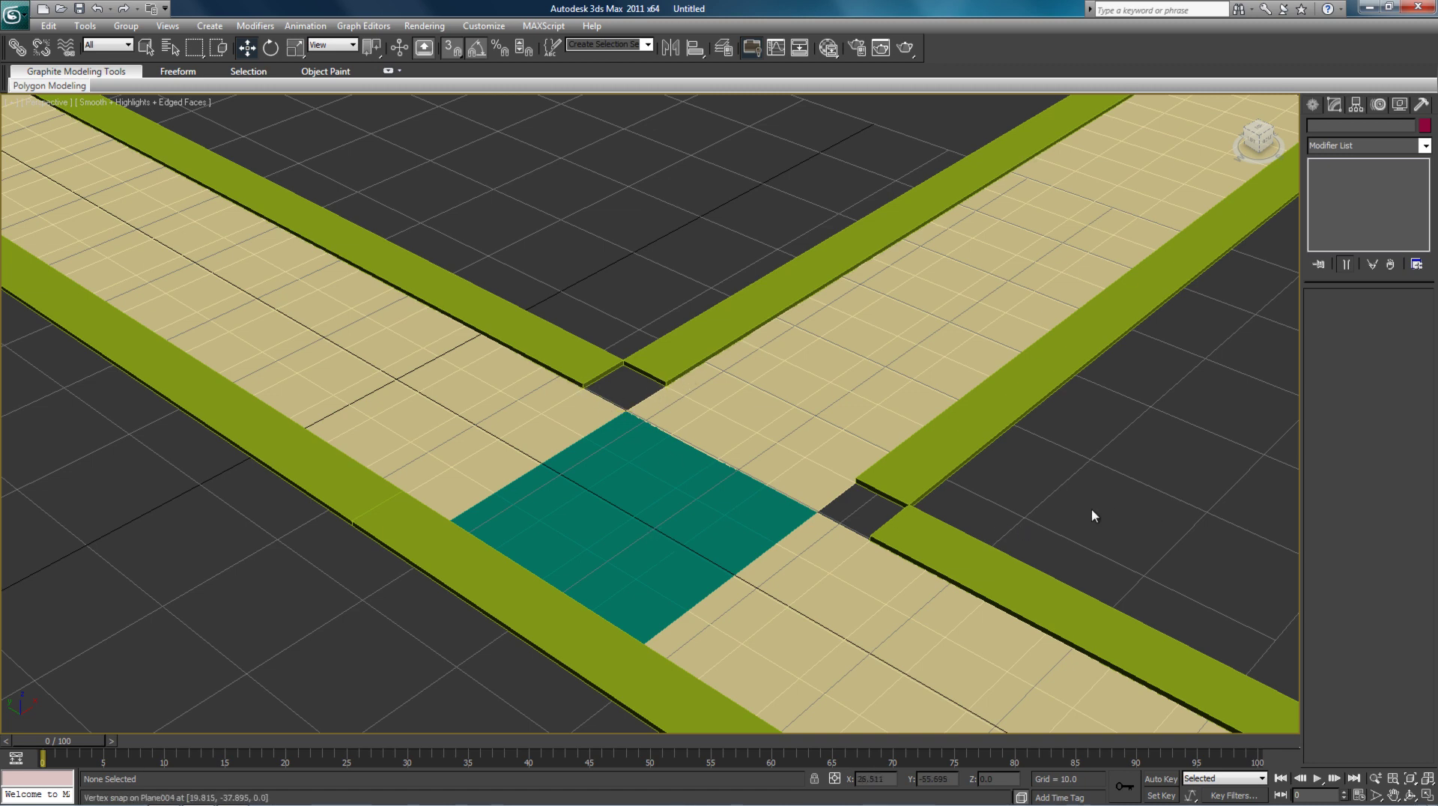
scroll(671, 487, "up", 4)
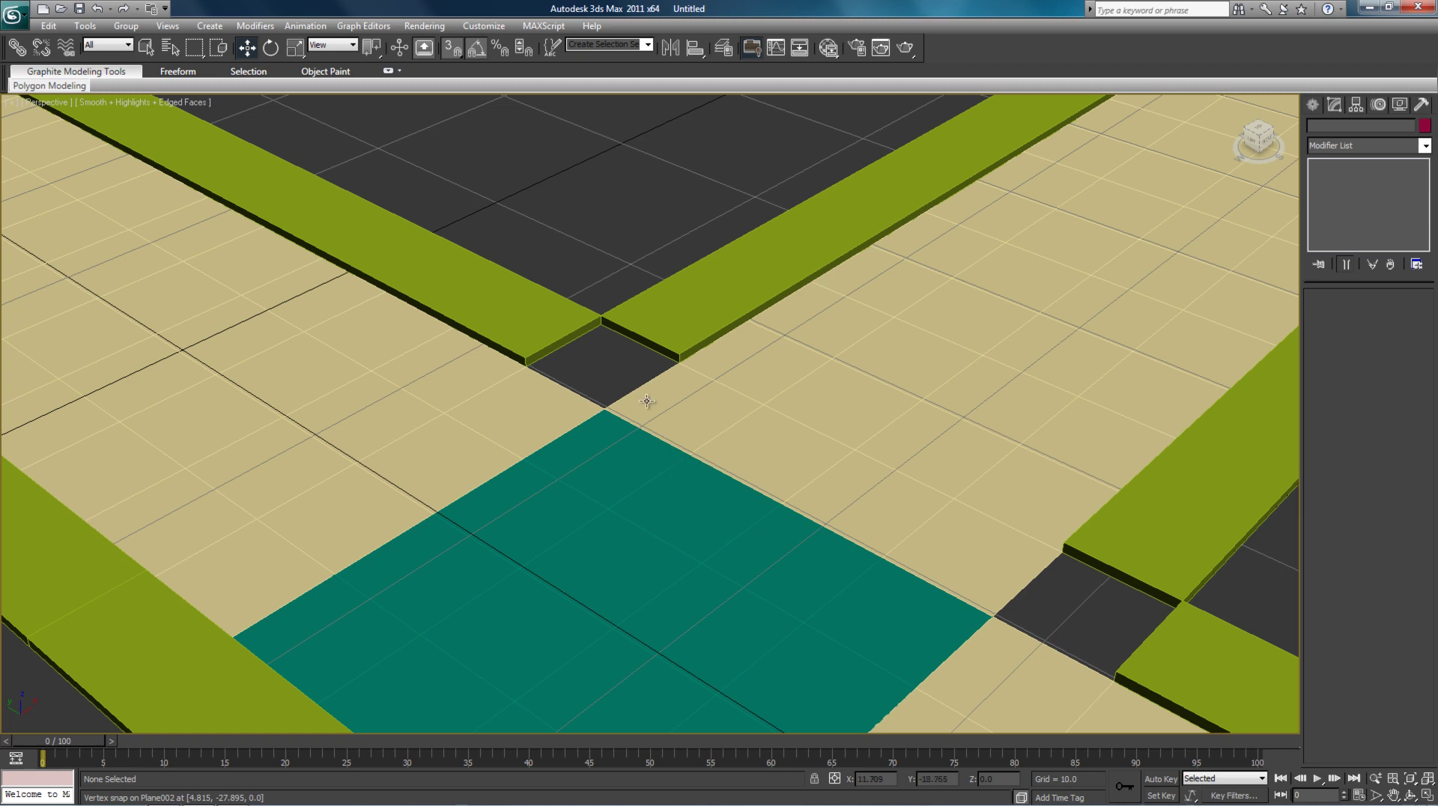
scroll(646, 401, "down", 3)
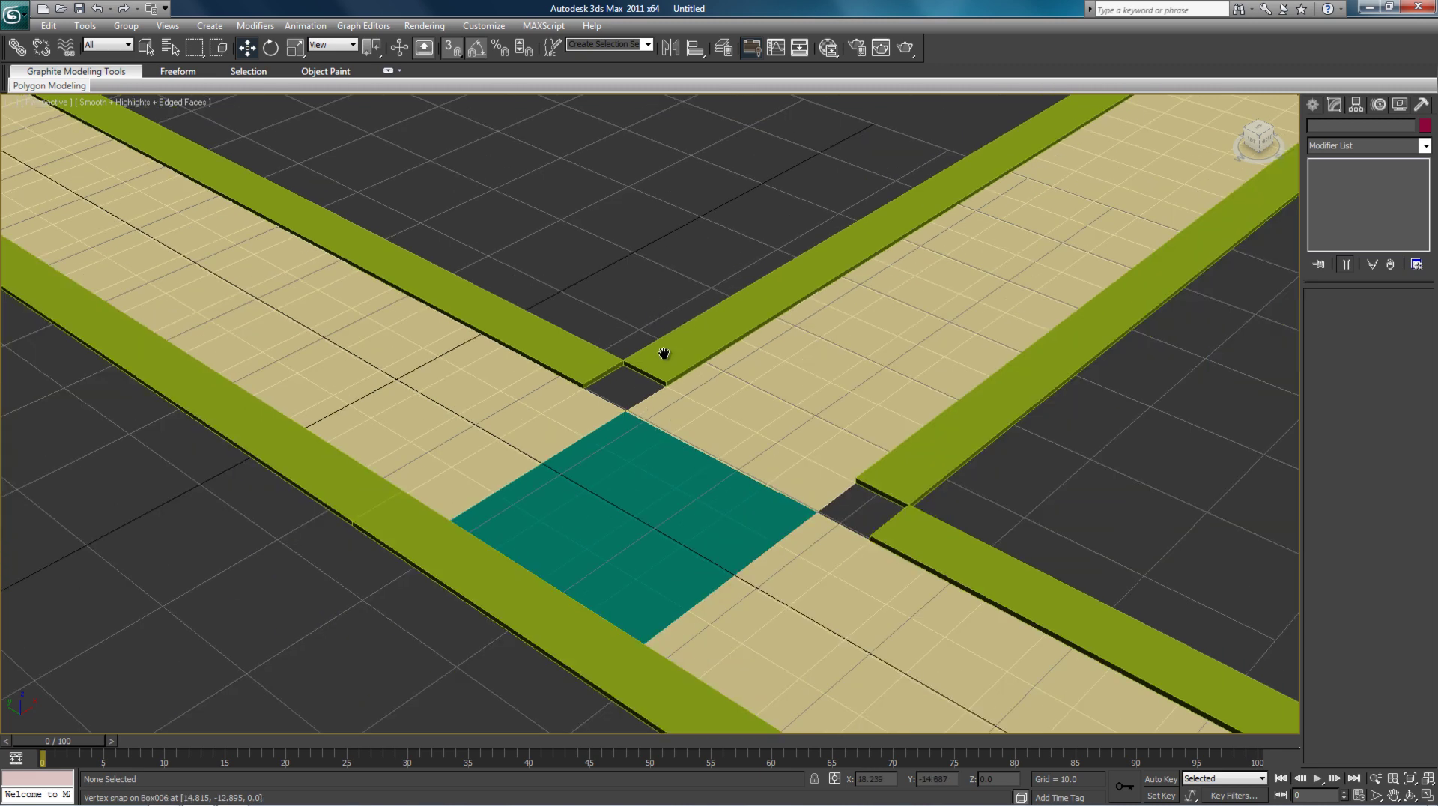
middle_click_drag(663, 353, 641, 286)
scroll(712, 392, "up", 2)
middle_click_drag(712, 392, 439, 476)
left_click(1314, 106)
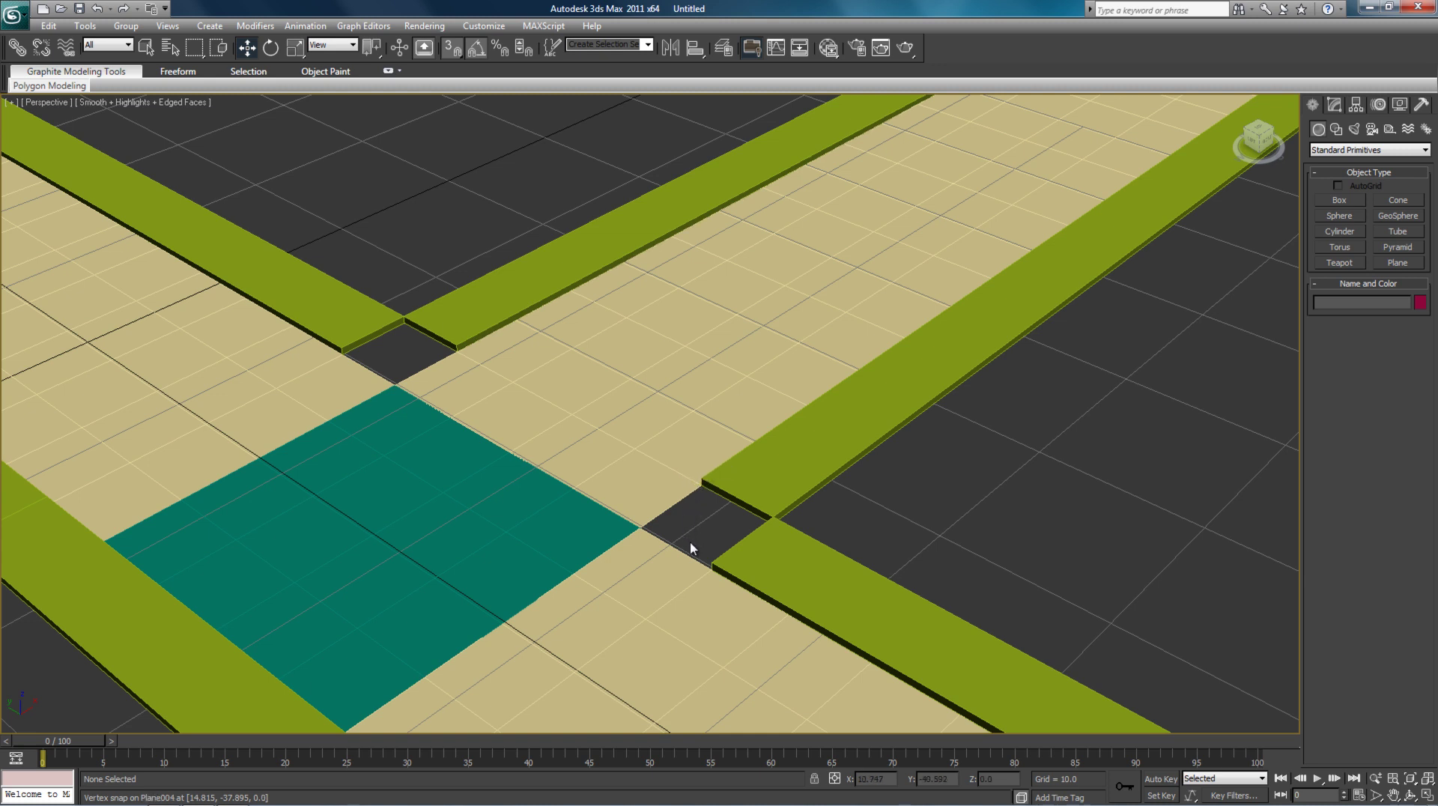
left_click(1343, 233)
left_click_drag(919, 475, 974, 486)
left_click(977, 359)
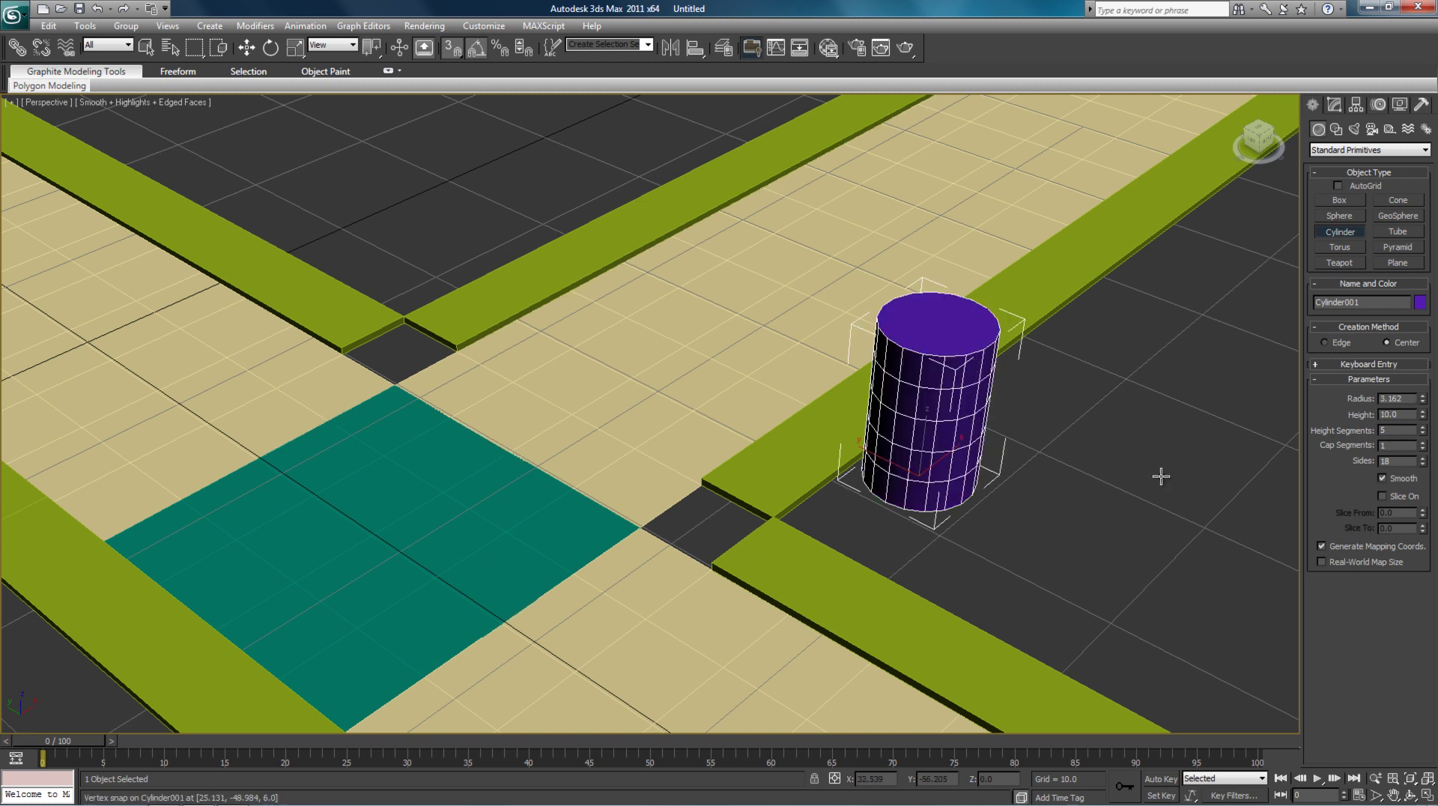
- Set the cylinder's height to 0.3, its height segments to 1 and its sides to 16
double_click(1397, 414)
type("0.3")
key("Return")
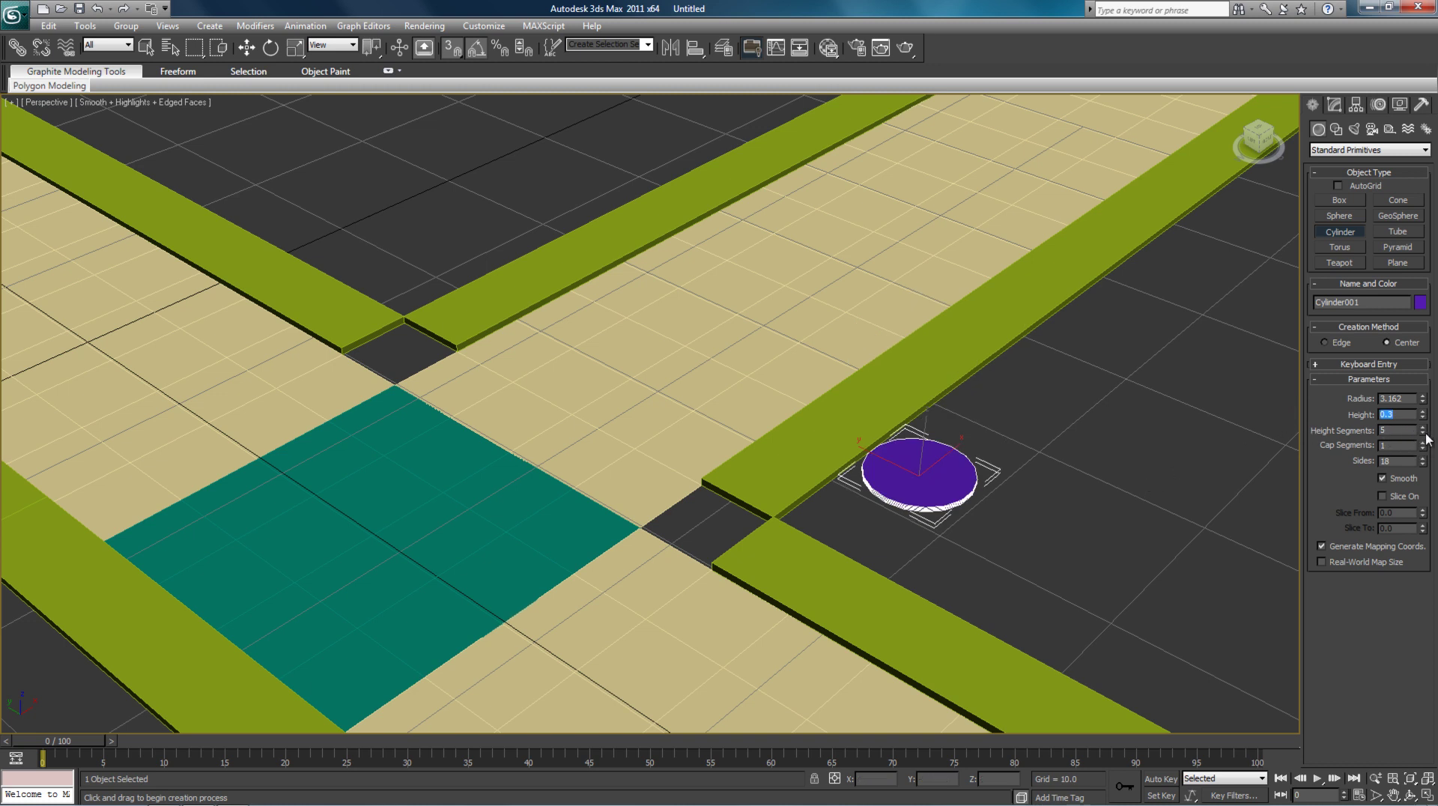
left_click_drag(1421, 433, 1424, 468)
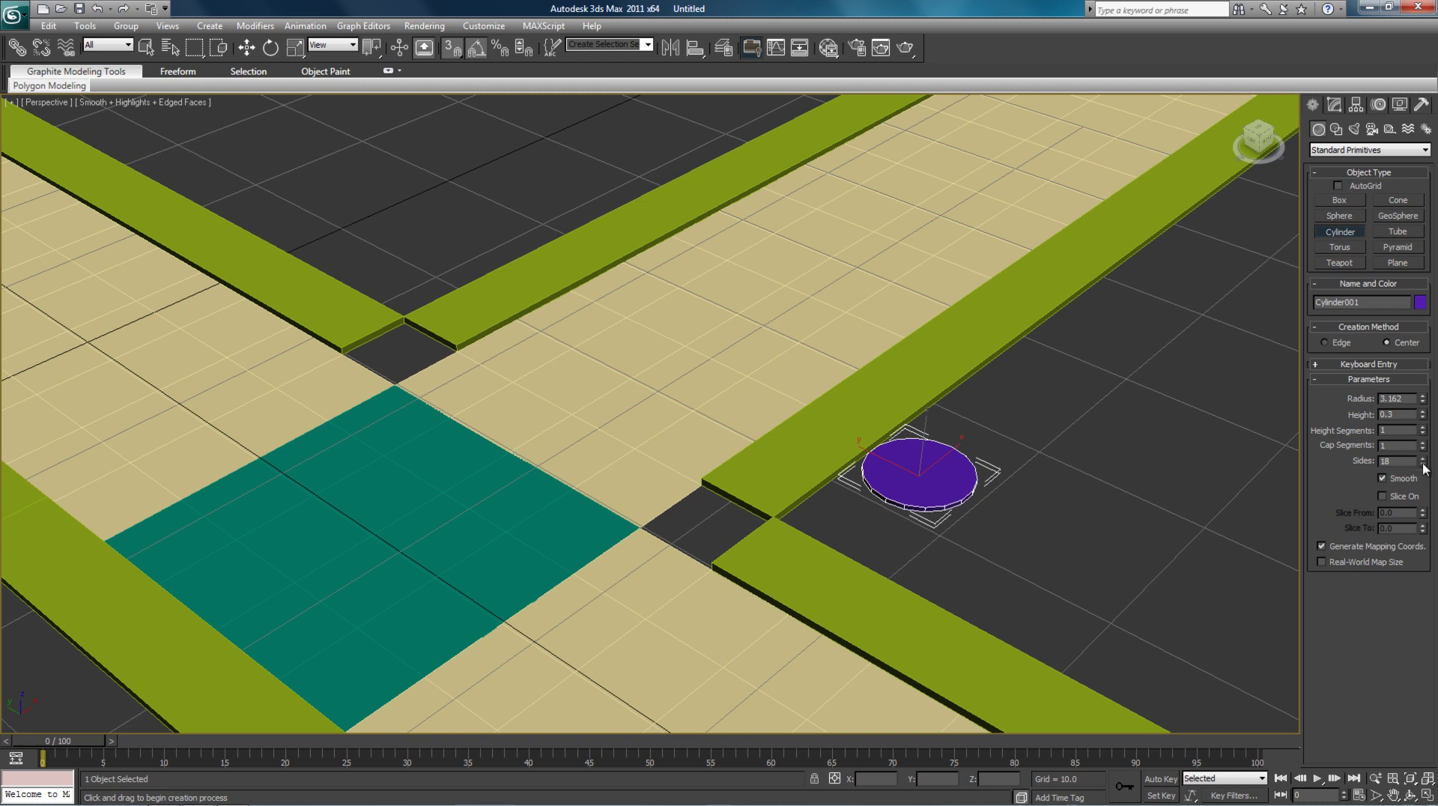
left_click_drag(1424, 468, 1424, 472)
- Enable slicing on the cylinder and set Slice From to 90 and Slice To to 0, leaving a quarter disc
left_click(1382, 497)
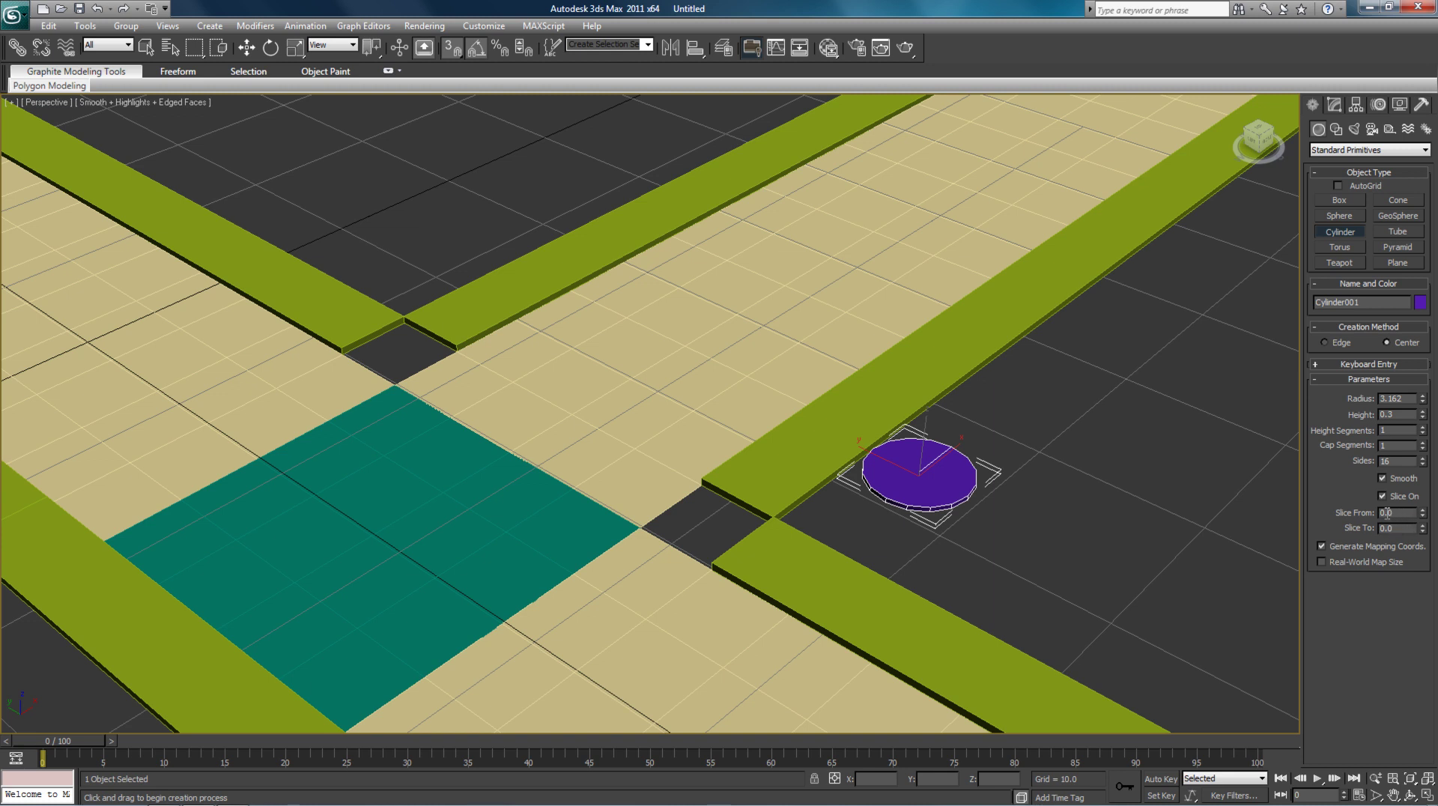
type("90")
key("Return")
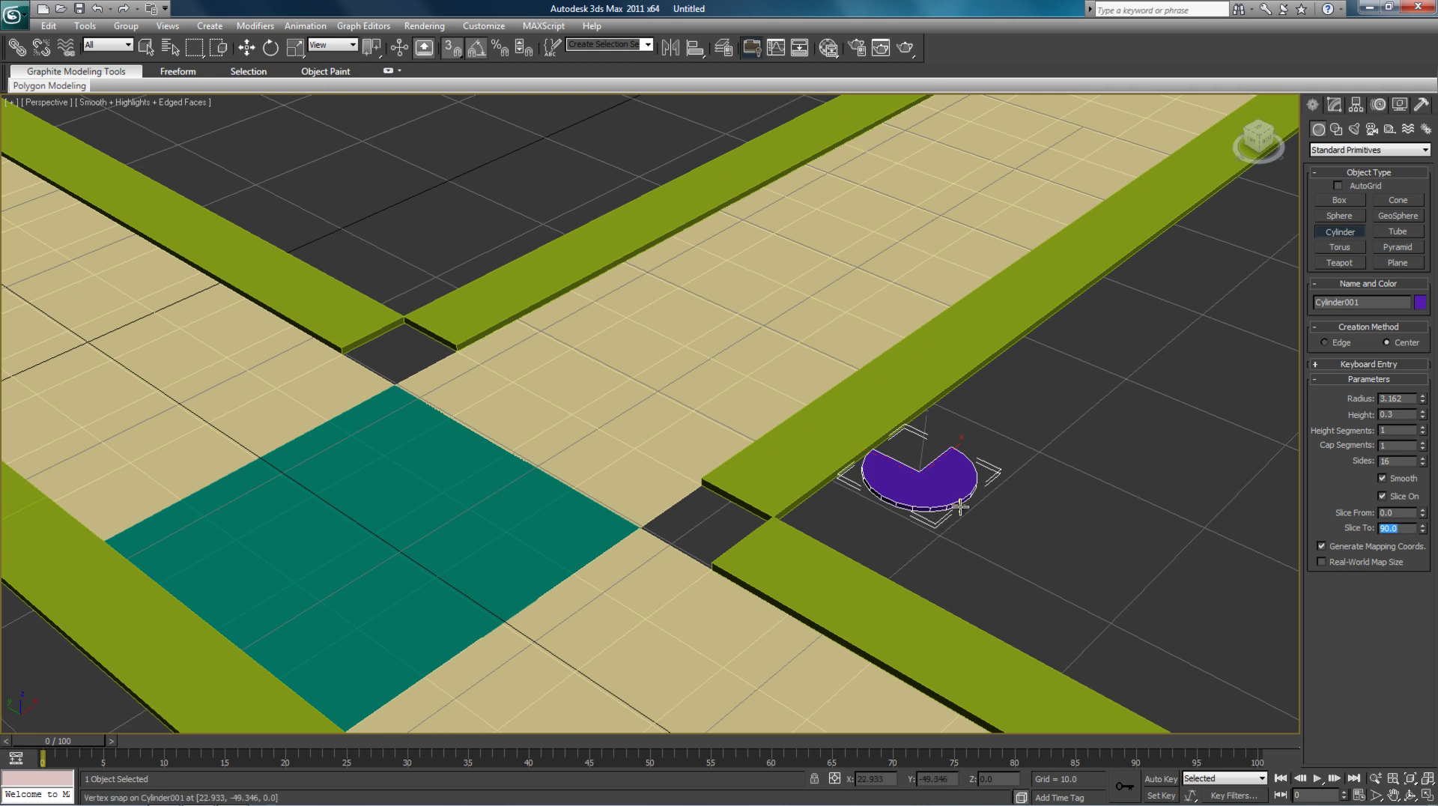
left_click(1398, 513)
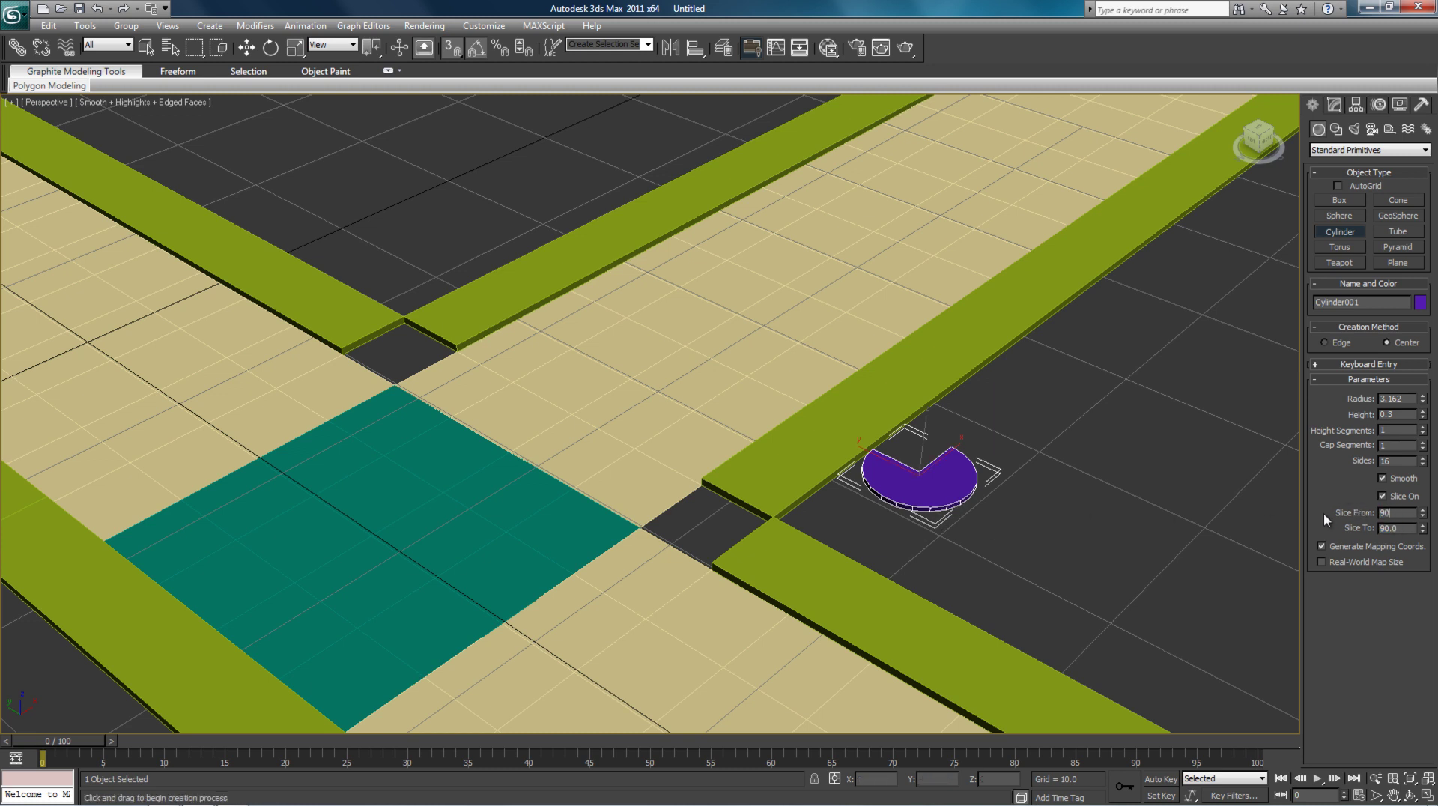
type("90")
key("Return")
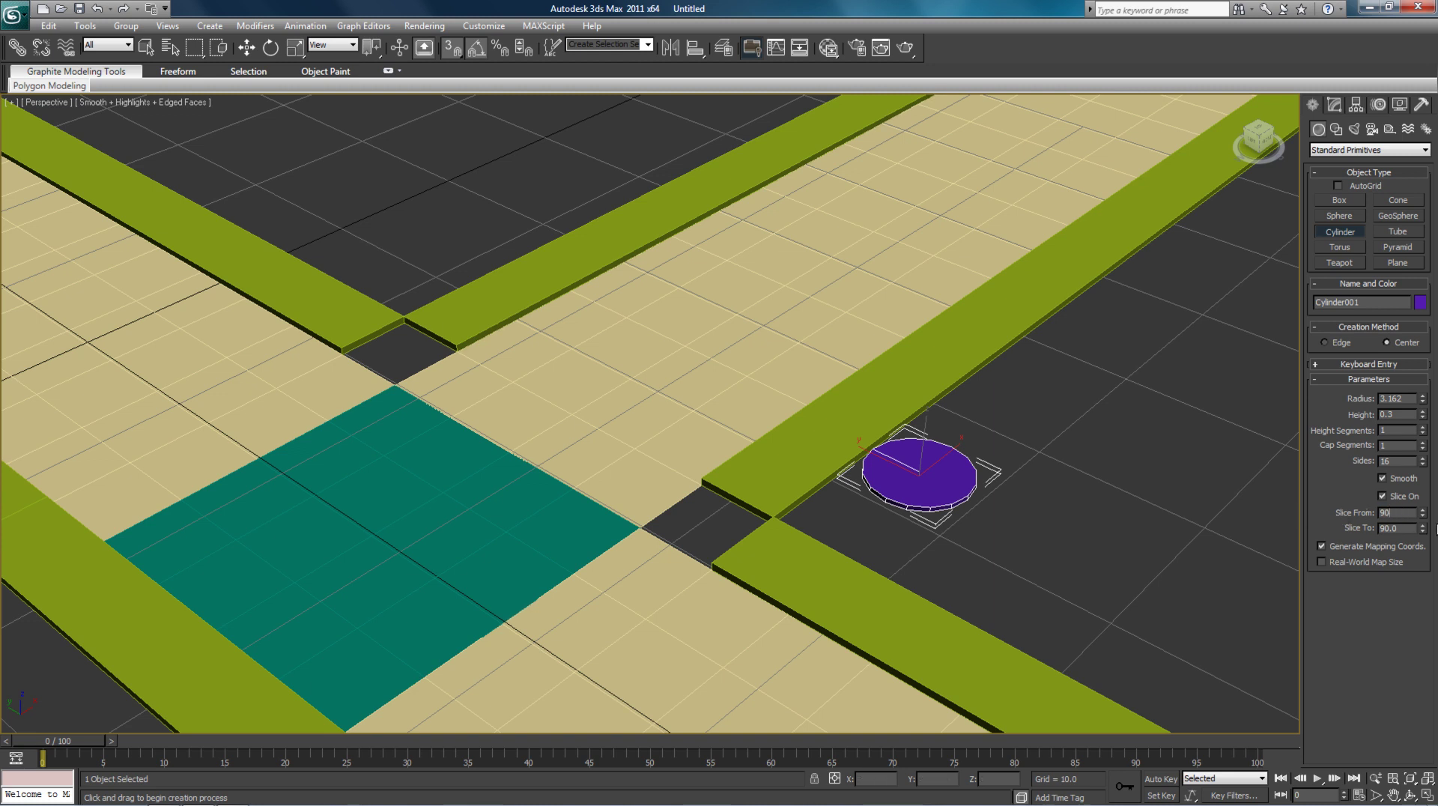
left_click_drag(1410, 529, 1295, 529)
type("0")
key("Return")
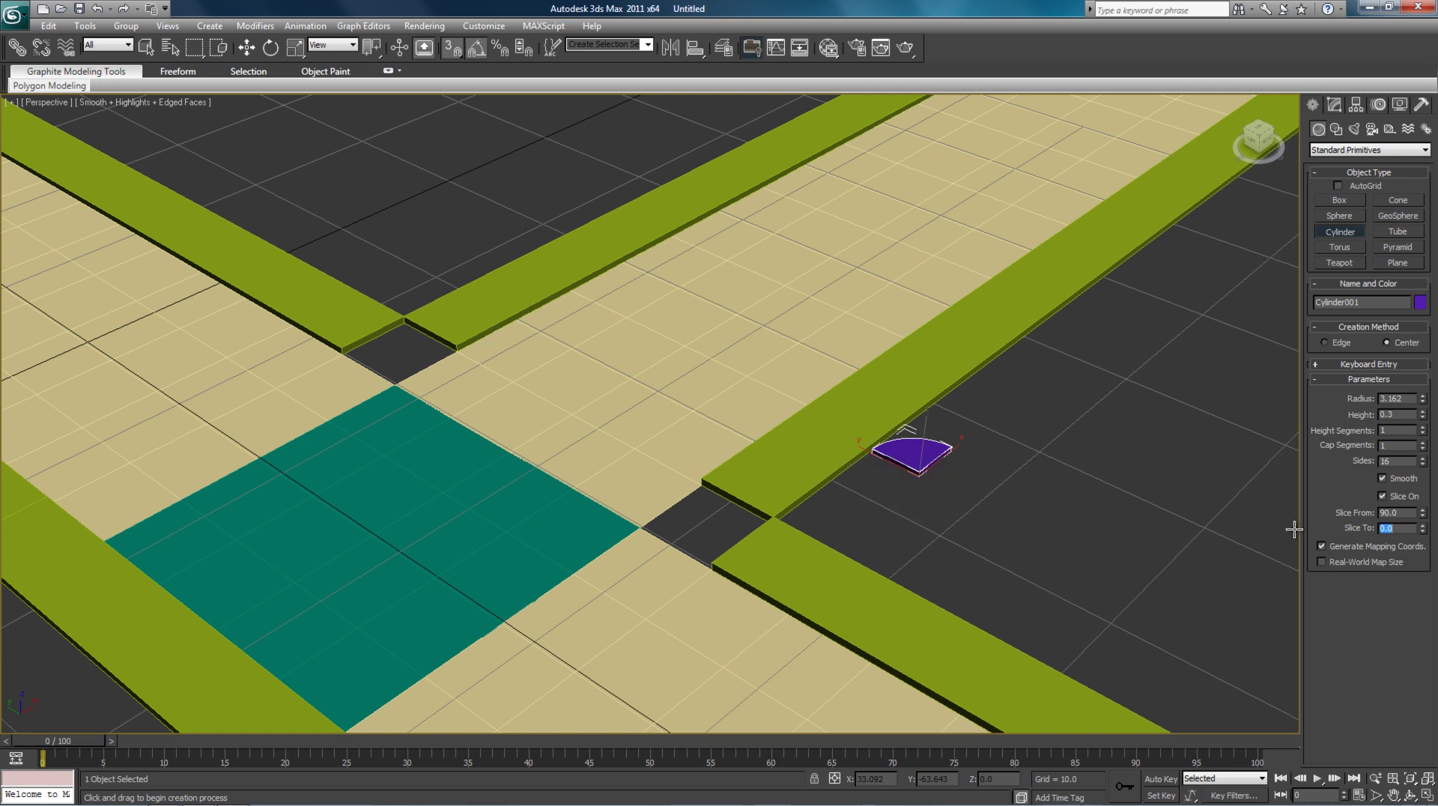
- Turn off edged faces in the perspective view and examine the quarter disc and the nearby corner gap from several angles
right_click(1039, 497)
scroll(1039, 462, "up", 2)
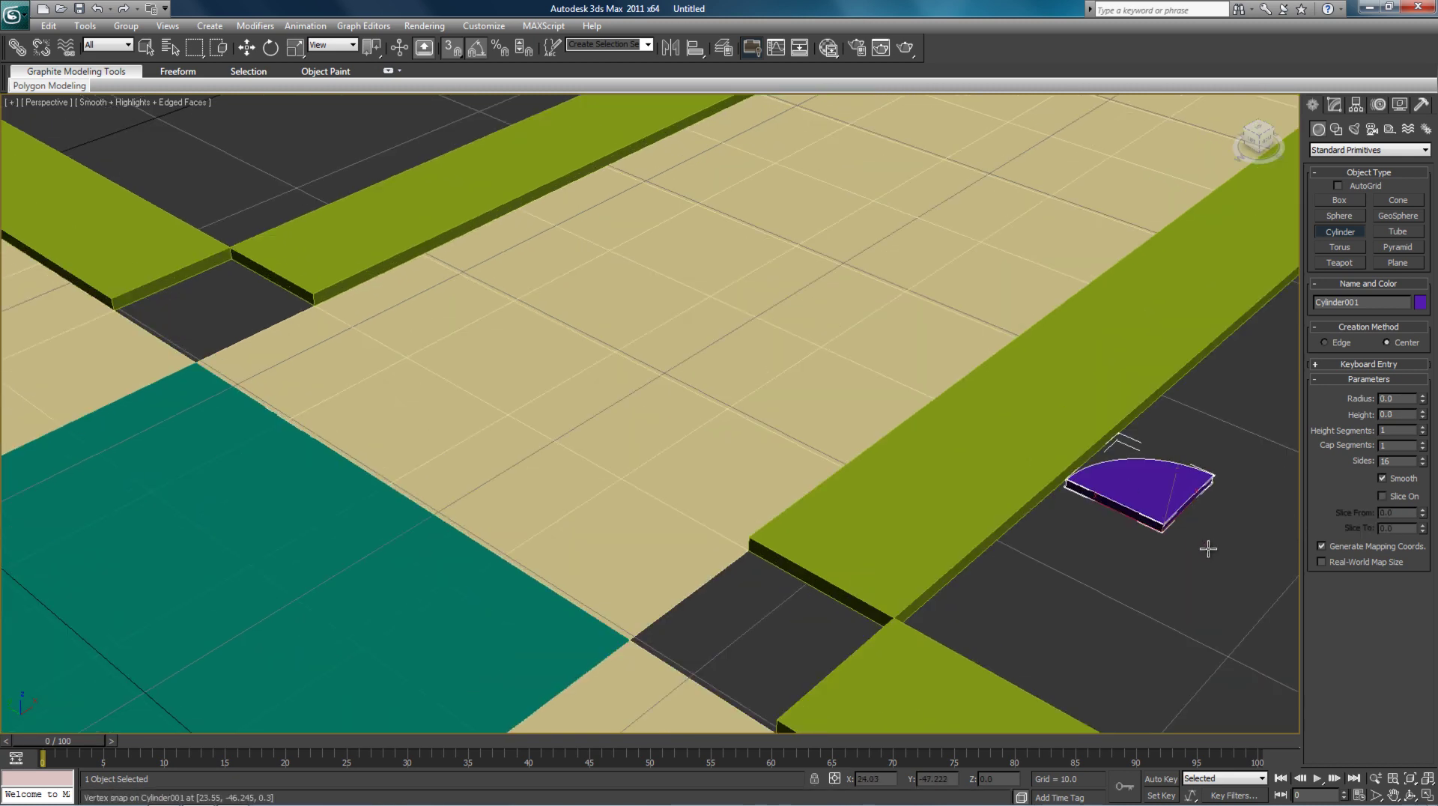
middle_click_drag(1206, 545, 1085, 500)
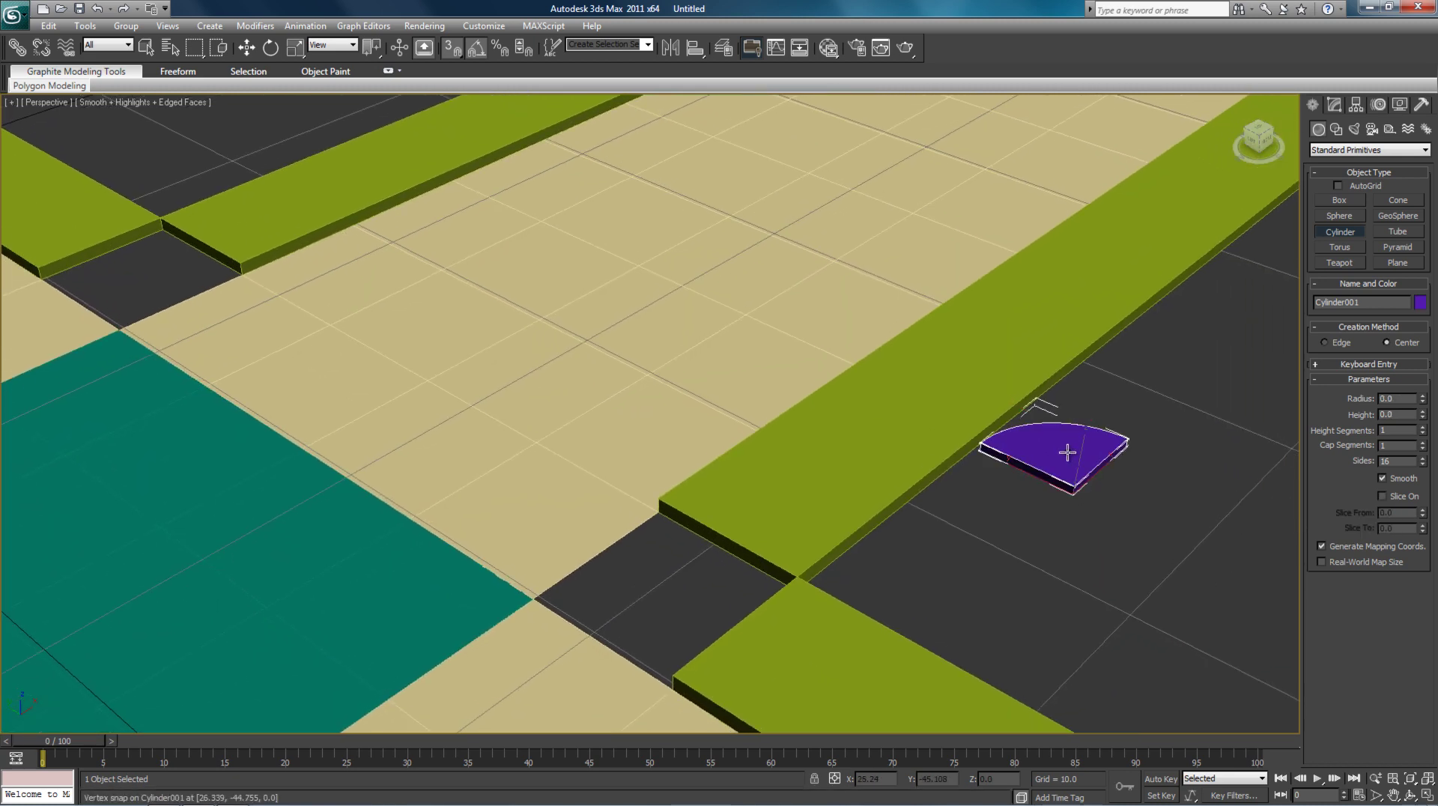
left_click_drag(1254, 144, 936, 127)
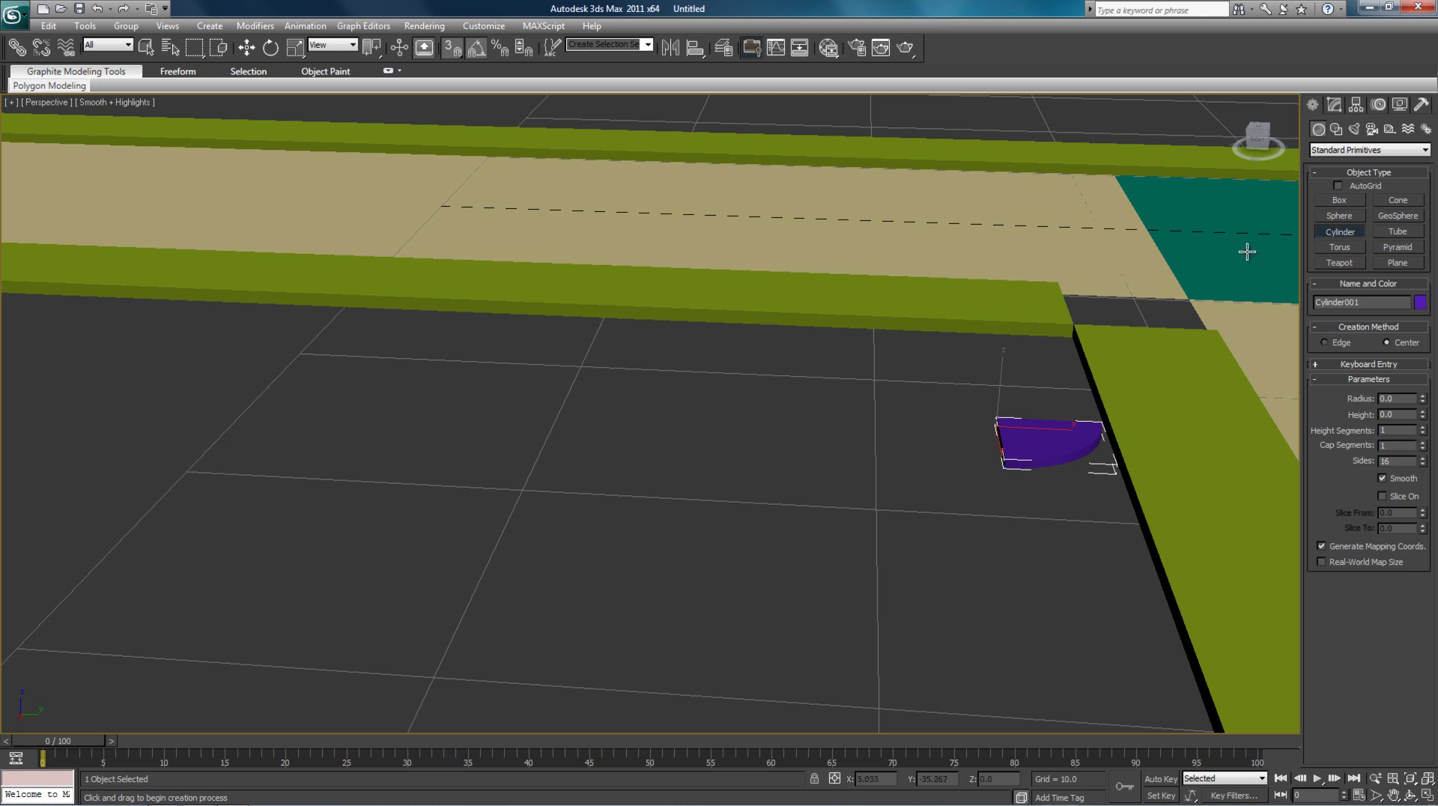
left_click_drag(1253, 149, 1101, 166)
left_click_drag(98, 211, 306, 160)
middle_click_drag(1167, 511, 1155, 470)
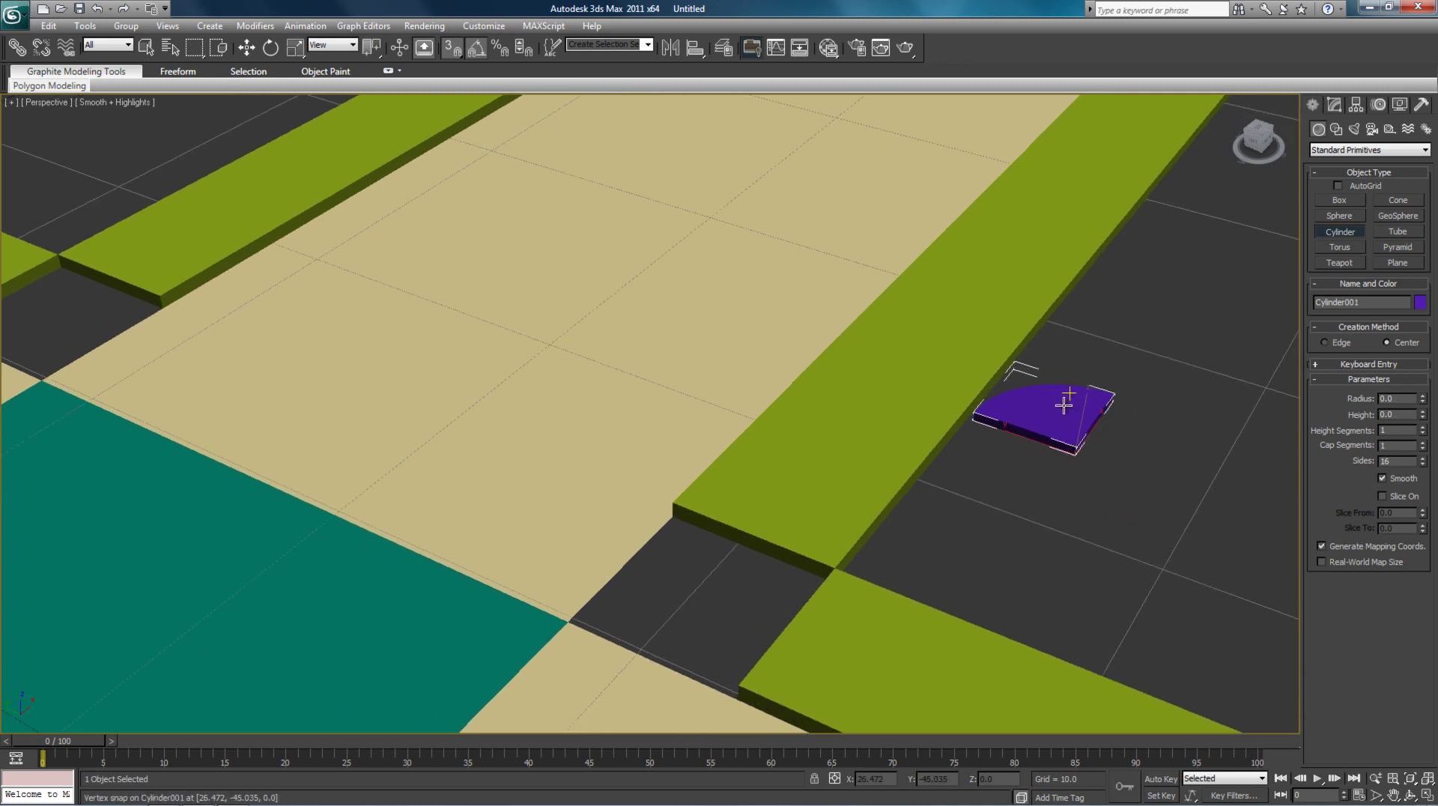
- Set the quarter disc's radius to 5 and rotate it 90 degrees about the Z axis
left_click(1333, 106)
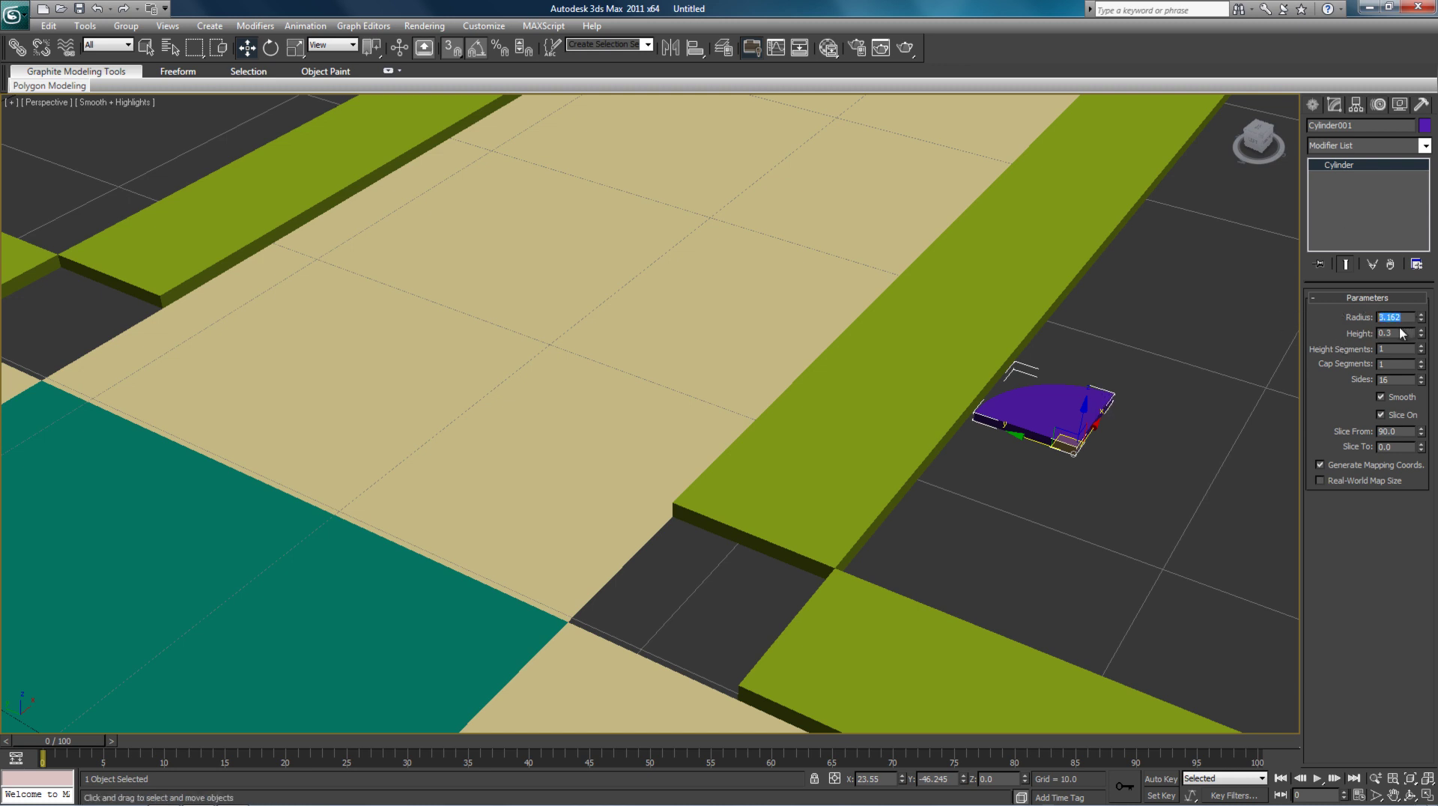
key("Return")
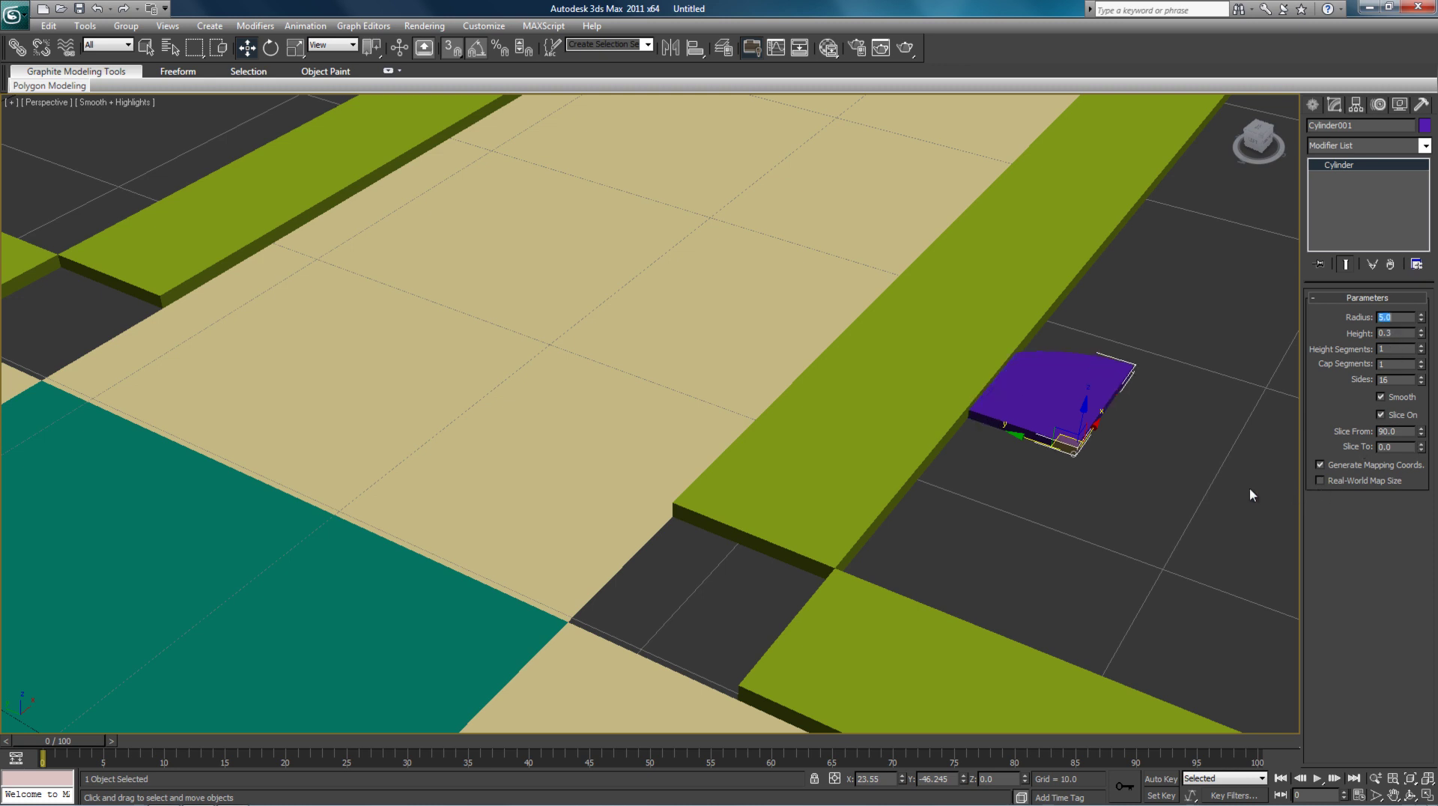
left_click(275, 50)
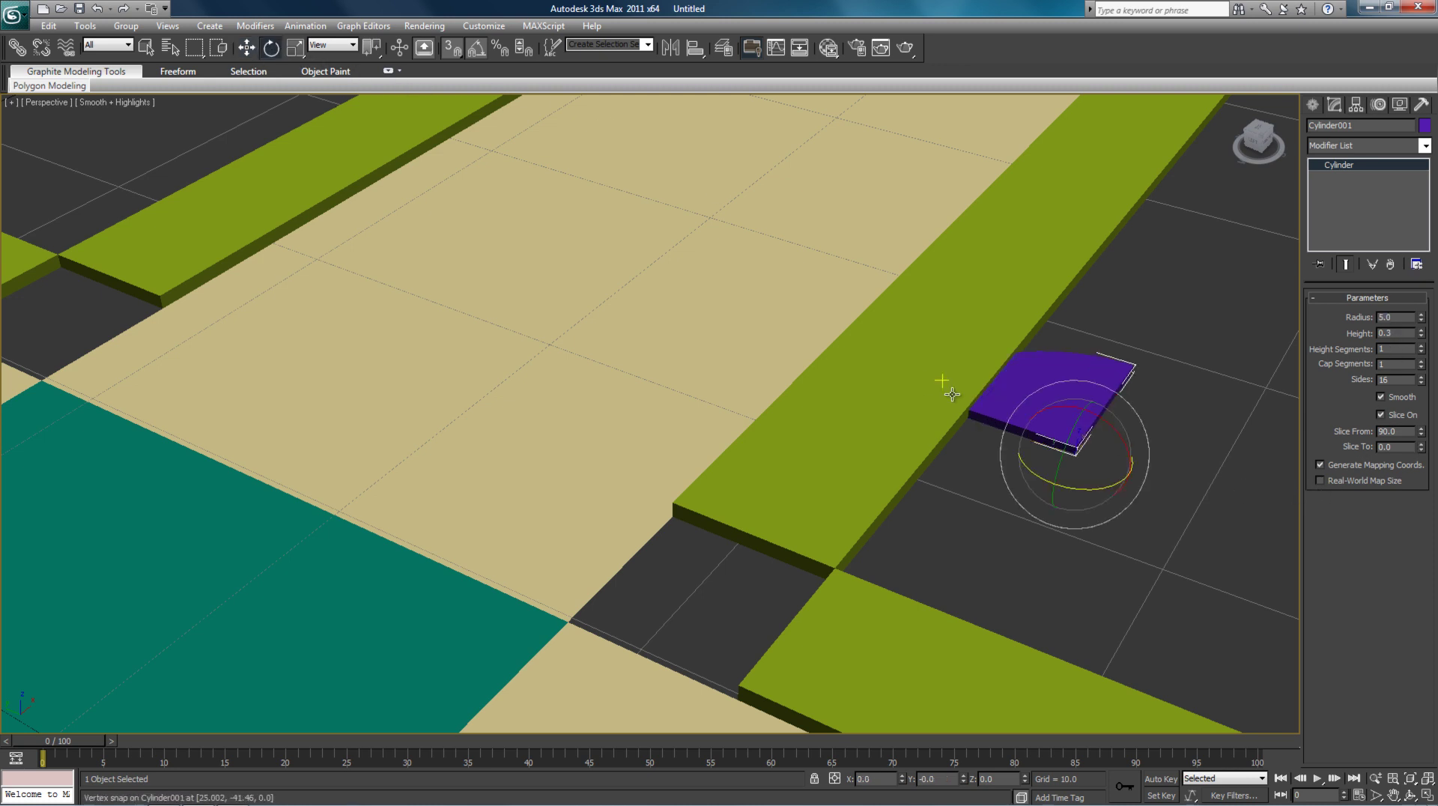
left_click_drag(1035, 475, 1101, 498)
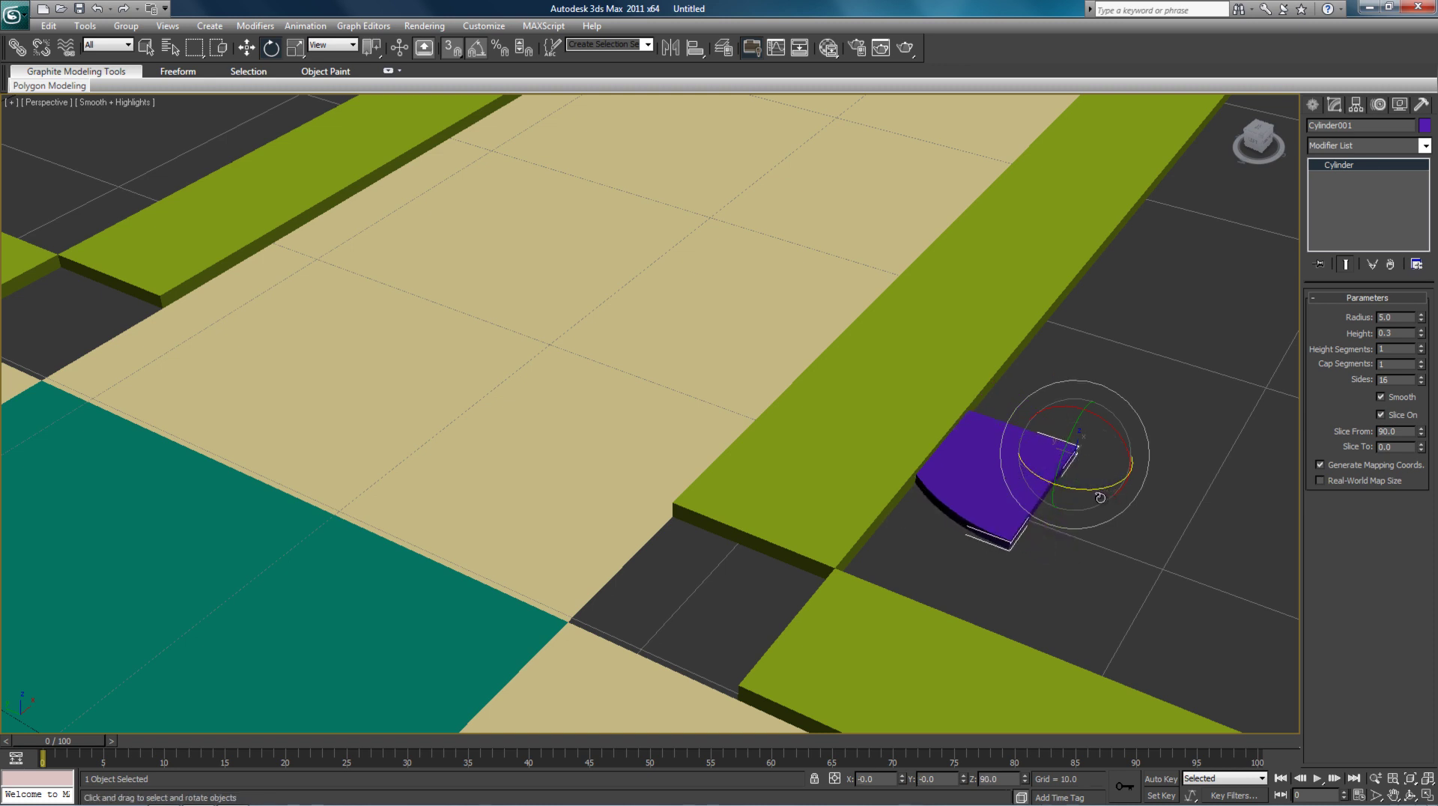
- Move the quarter disc with vertex snapping into the near inner corner gap, flush with the bottom corners of the adjoining kerb boxes
left_click(247, 48)
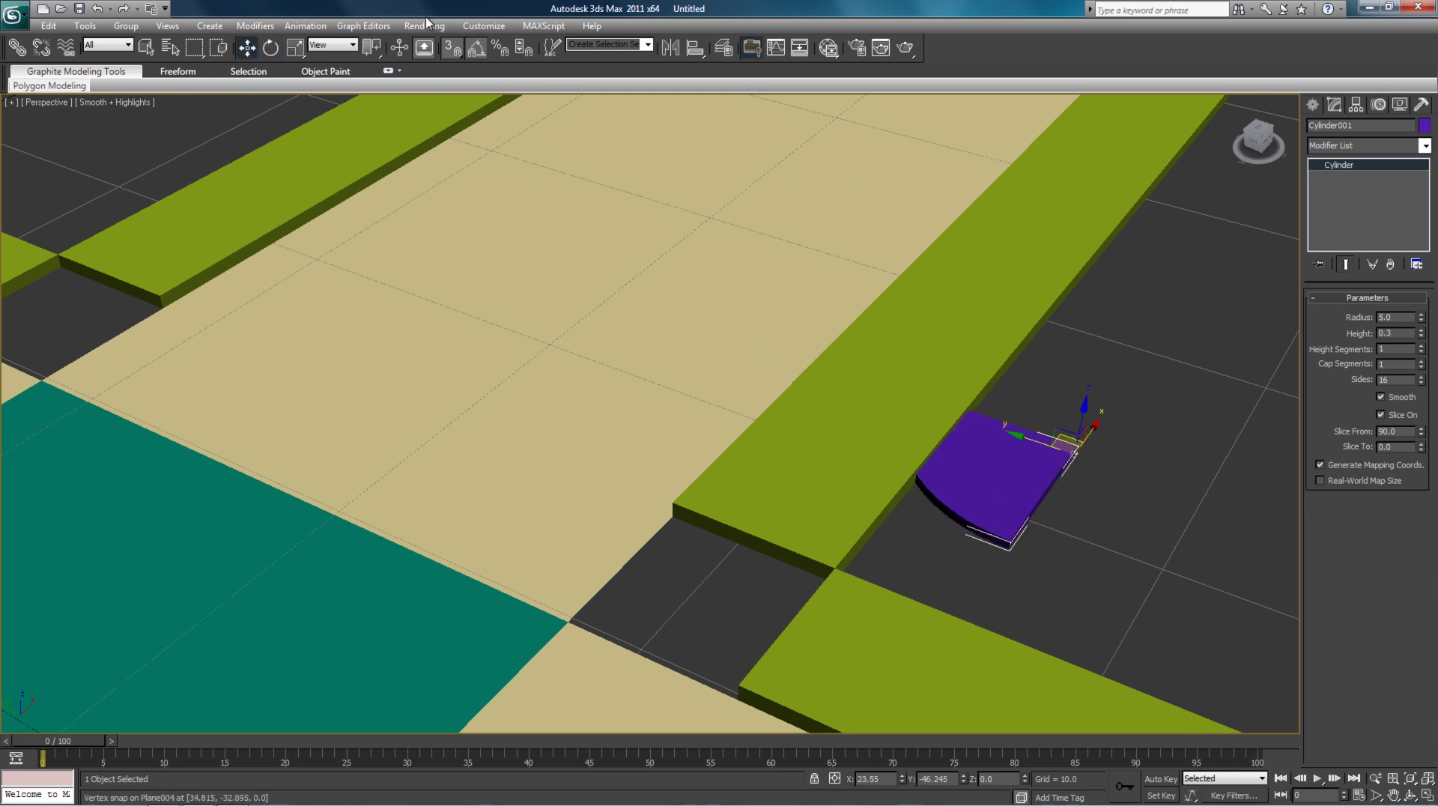
left_click(451, 49)
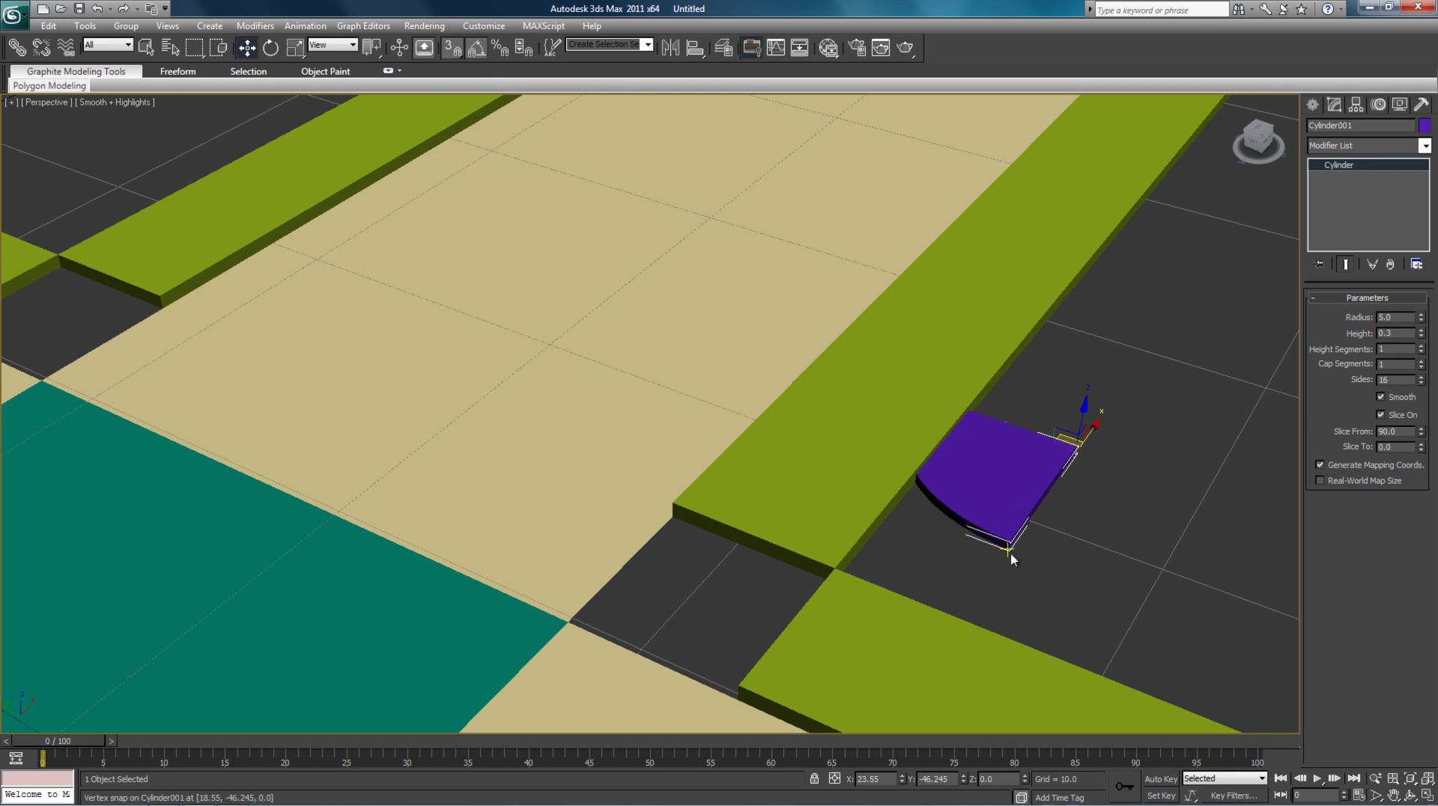
left_click_drag(1007, 548, 734, 689)
left_click(1014, 517)
scroll(1007, 541, "up", 3)
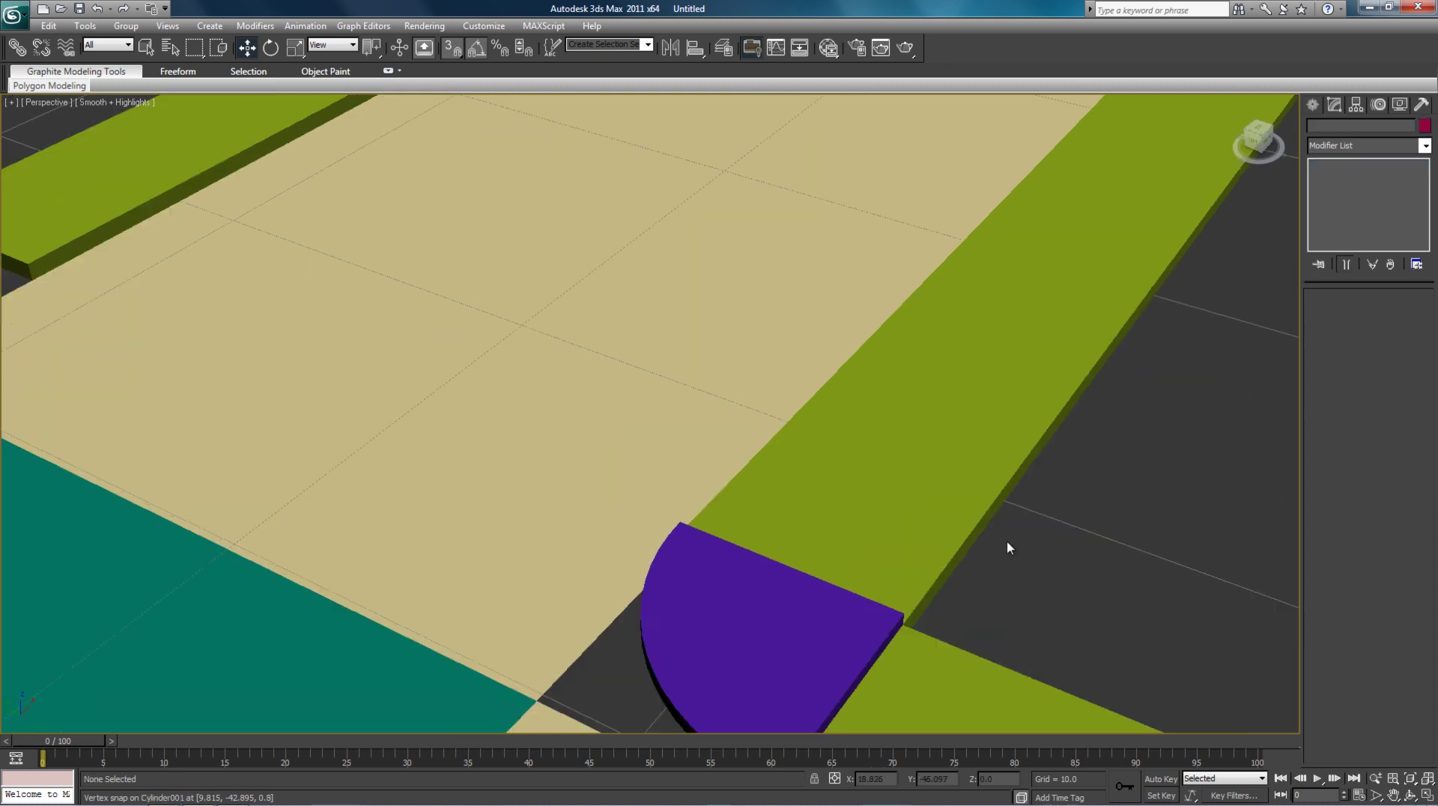
middle_click_drag(1006, 541, 969, 275)
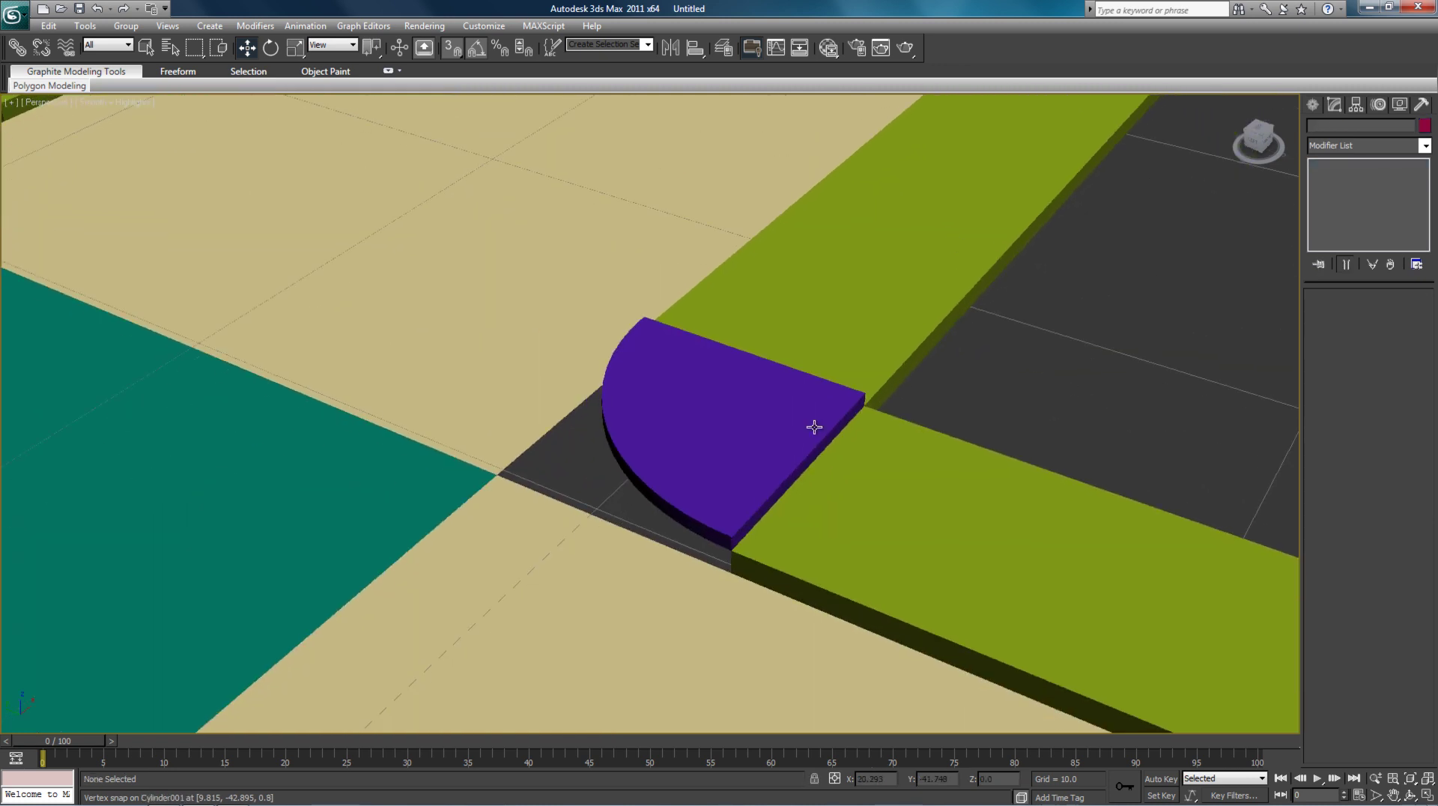
left_click(727, 550)
left_click_drag(727, 551, 720, 563)
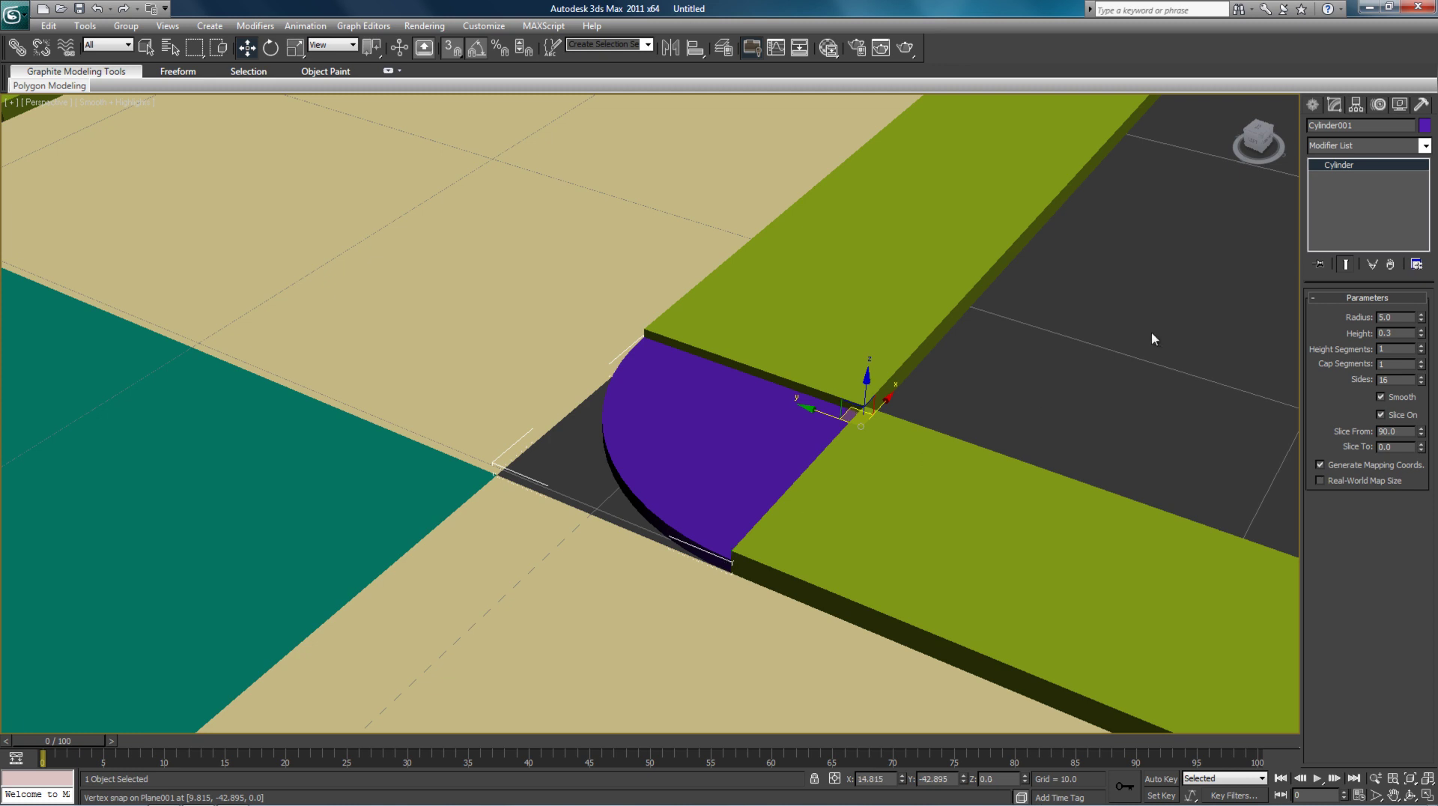
- Set the height of the quarter disc in the near corner to 0.5
left_click(1151, 331)
left_click(791, 440)
type("0.5")
key("Return")
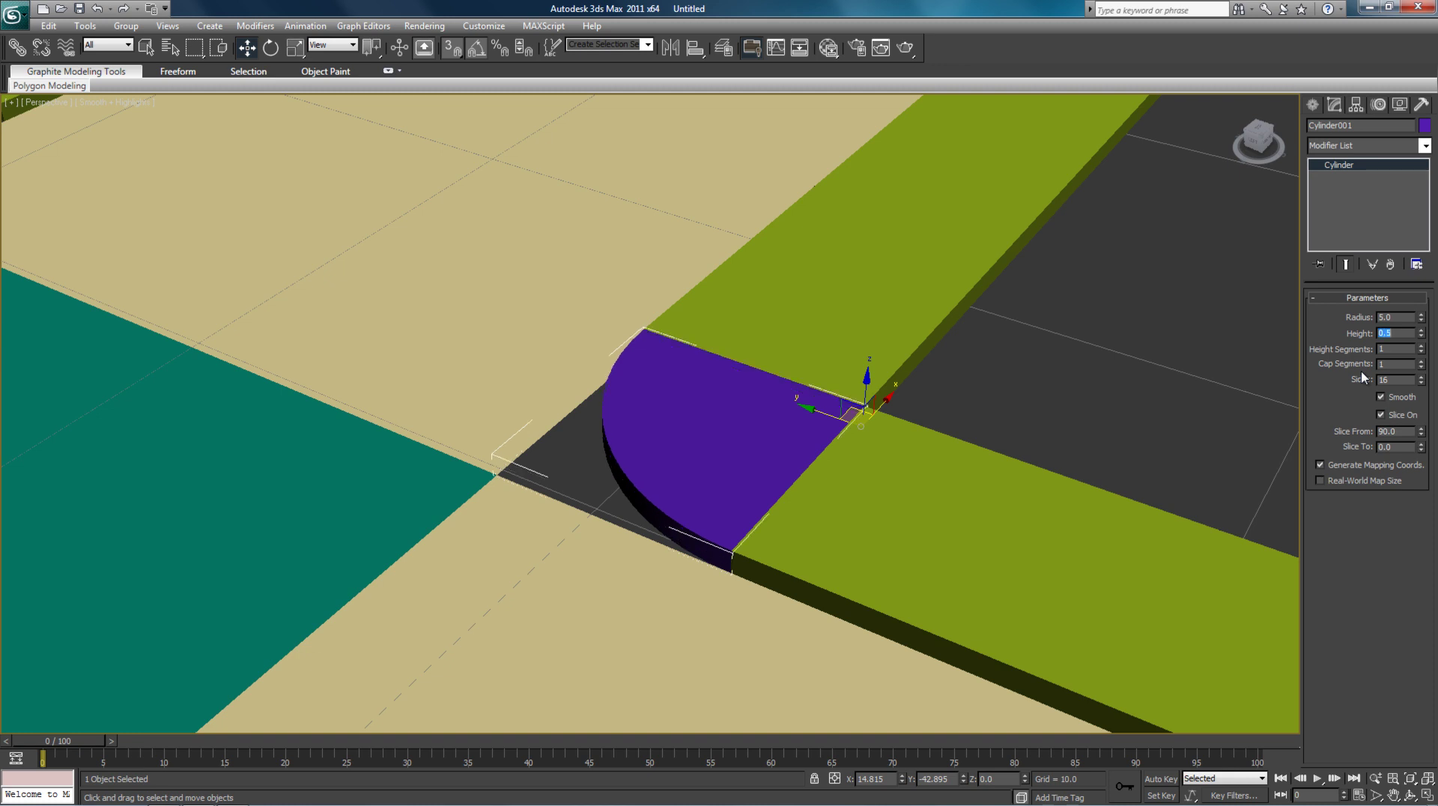
left_click(1195, 378)
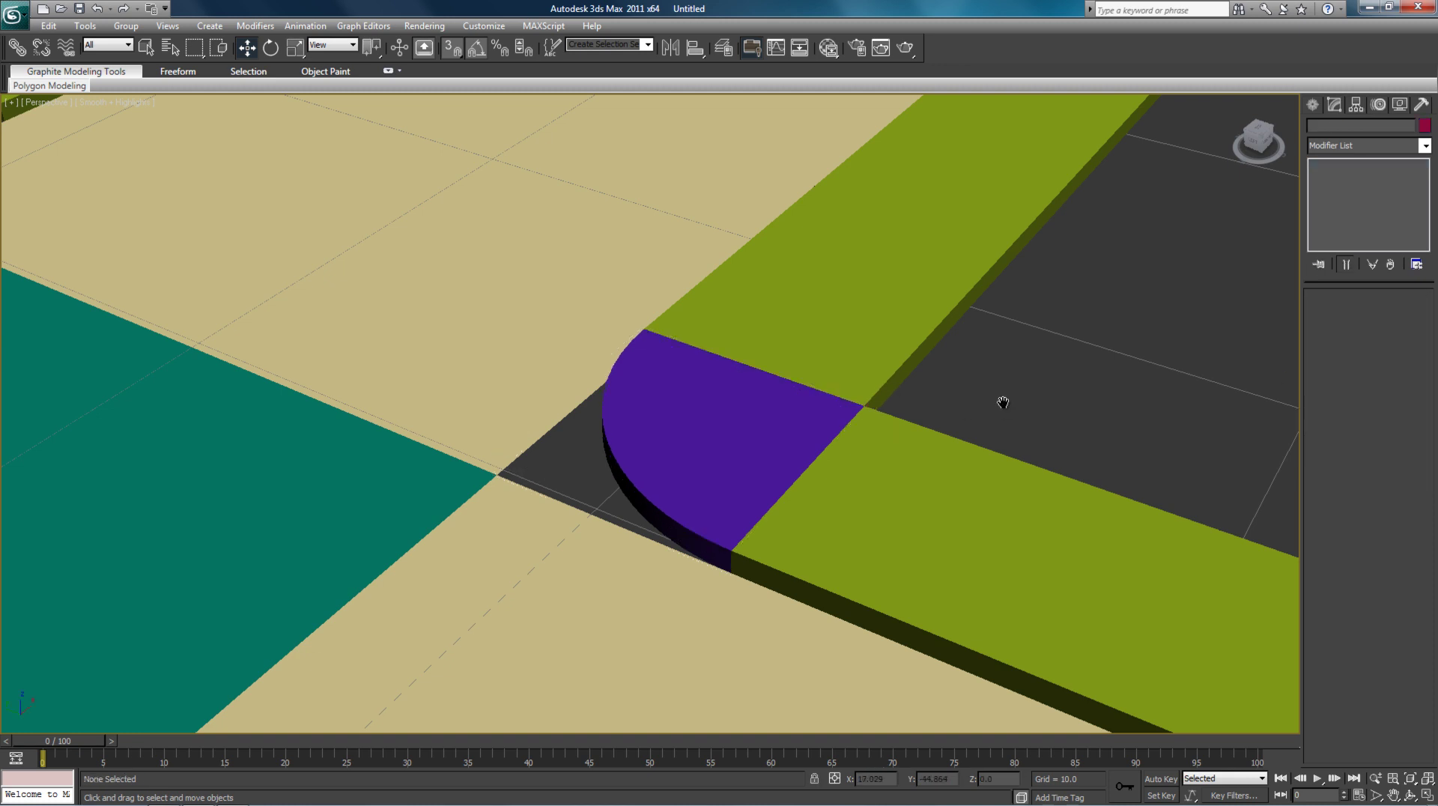
- Clone the quarter disc and rotate the copy 90 degrees about the Z axis
middle_click_drag(1003, 402, 1261, 507)
left_click(914, 504)
right_click(912, 501)
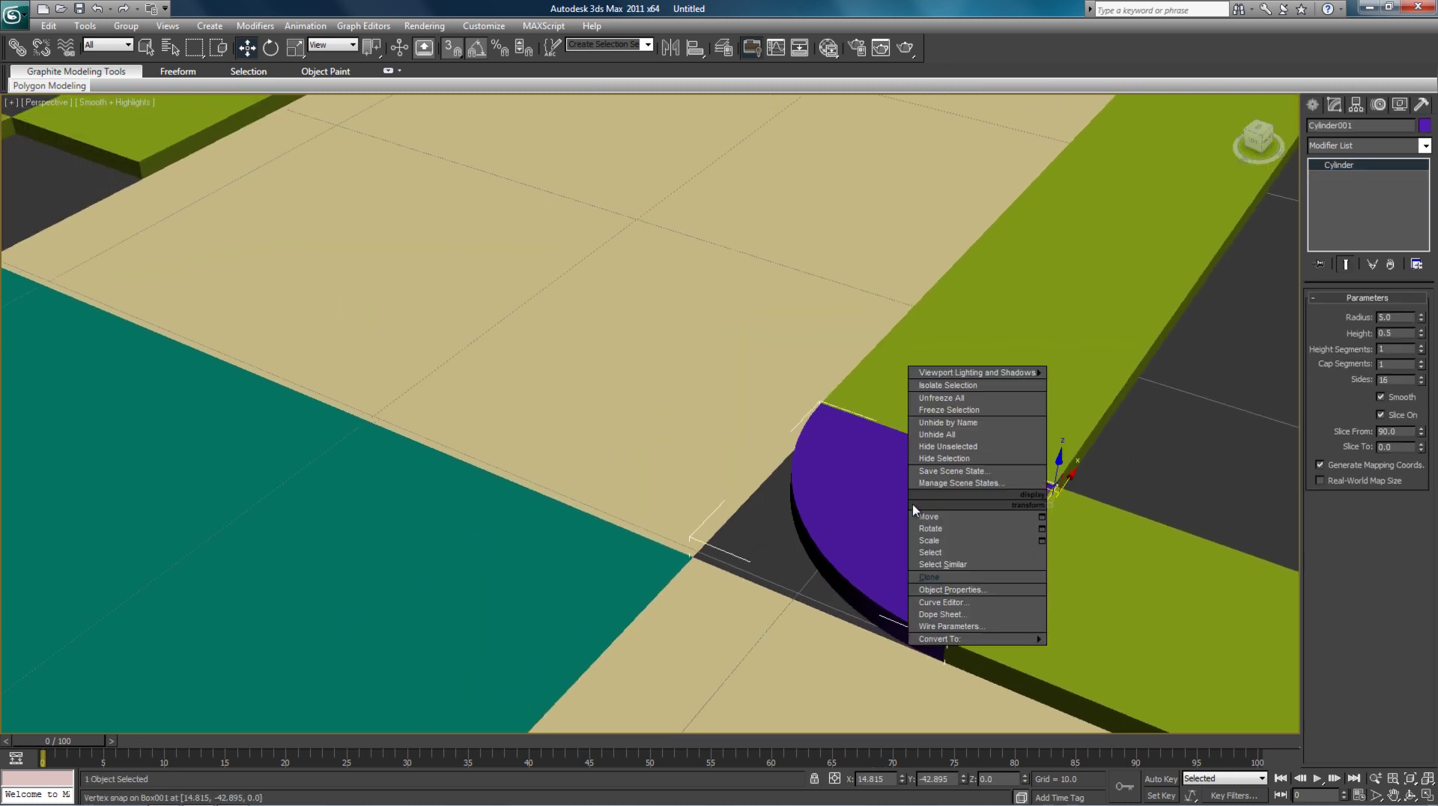
left_click(930, 576)
left_click(660, 464)
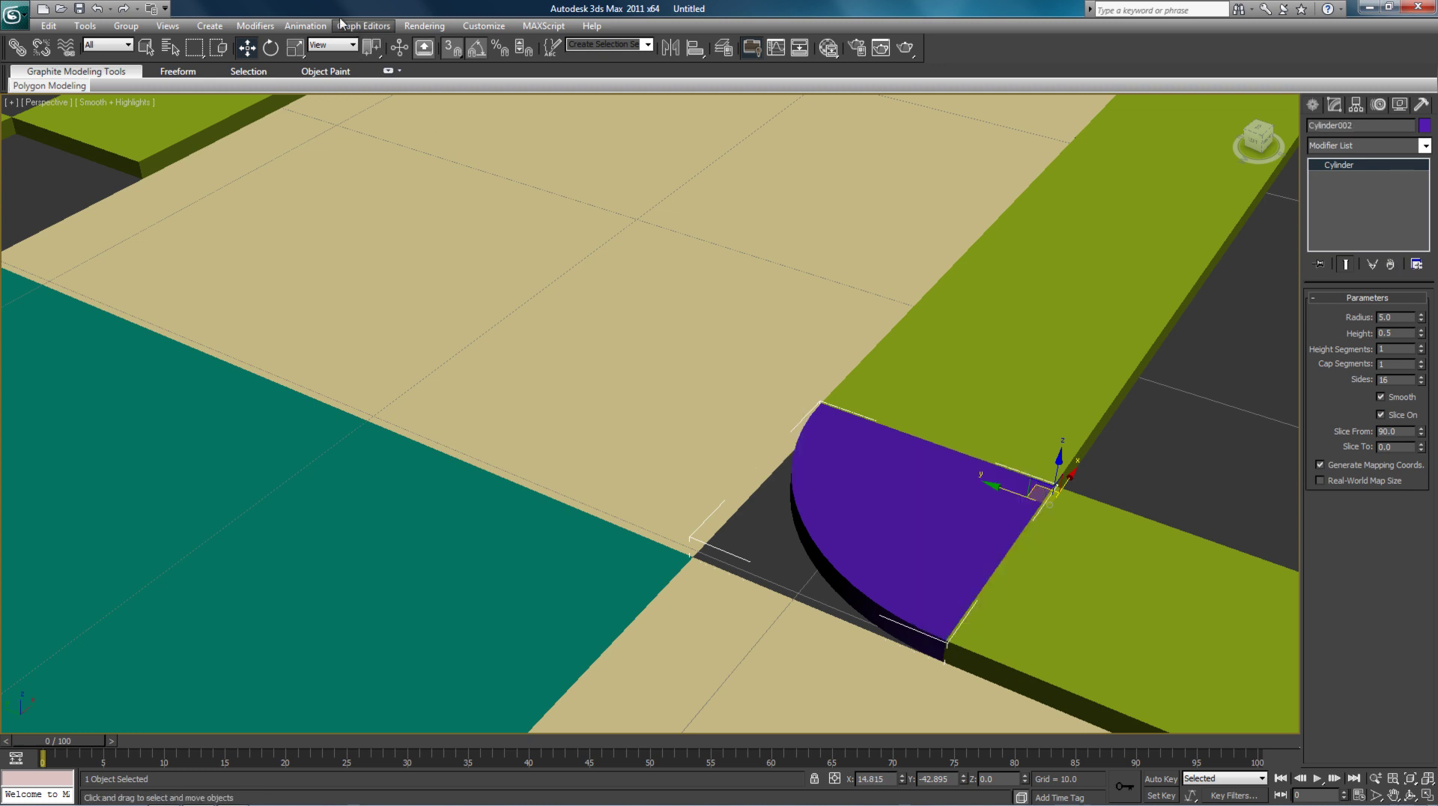
left_click(271, 47)
mouse_move(1019, 522)
left_mouse_down()
mouse_move(1089, 550)
mouse_move(1075, 548)
left_mouse_up()
- Move the copied quarter disc across the road and snap it to the kerb boxes at the opposite inner corner
left_click(247, 48)
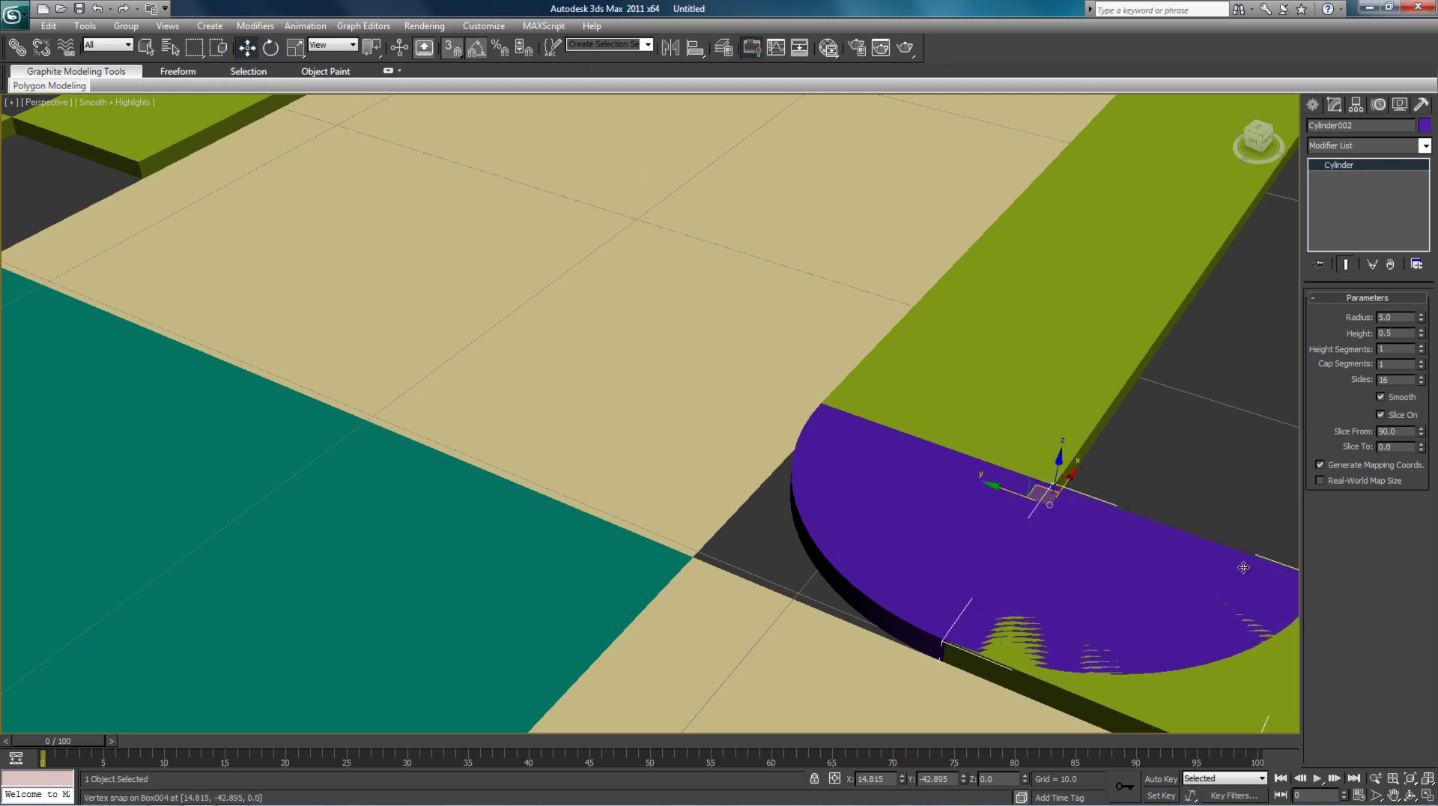
left_click_drag(1242, 567, 145, 227)
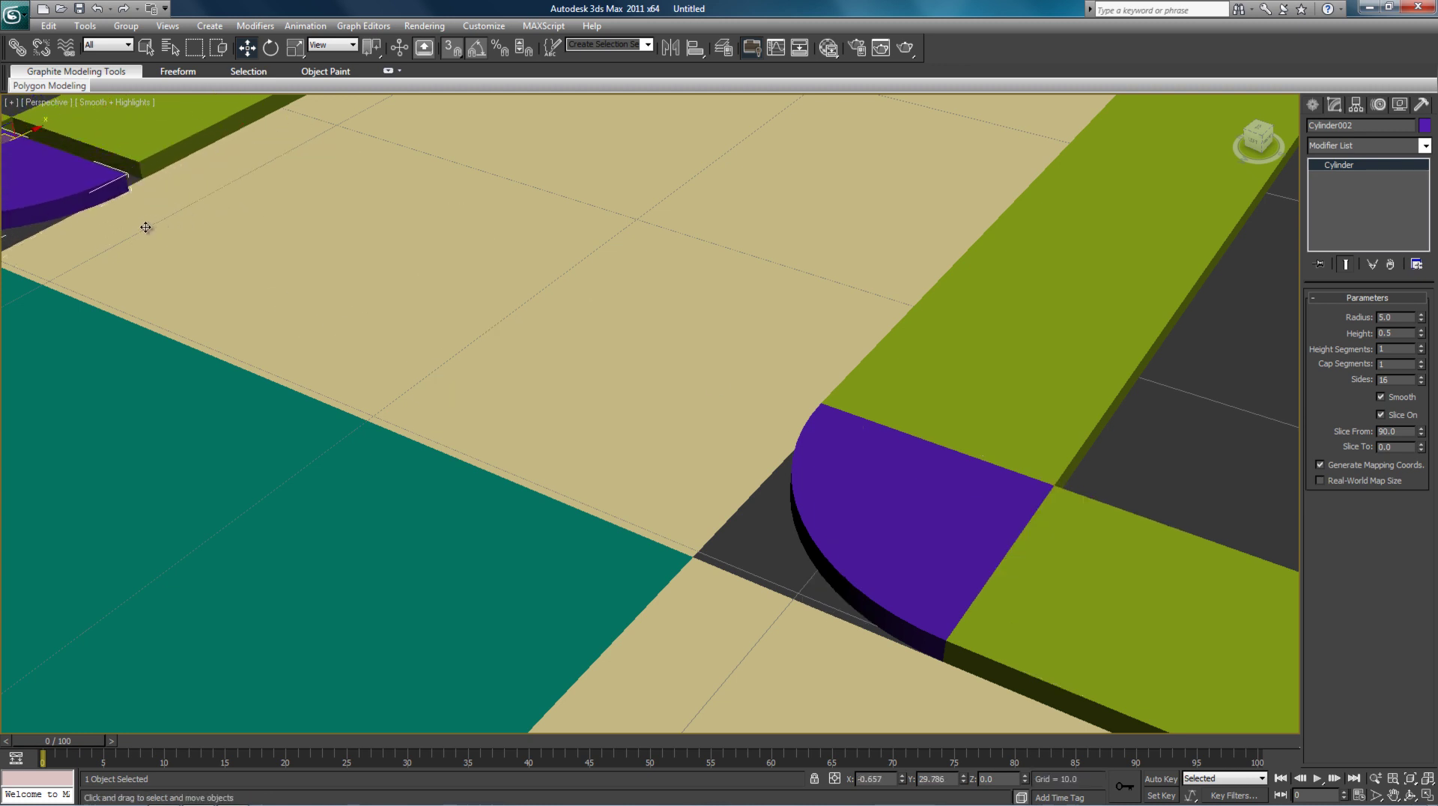
left_click_drag(125, 179, 136, 167)
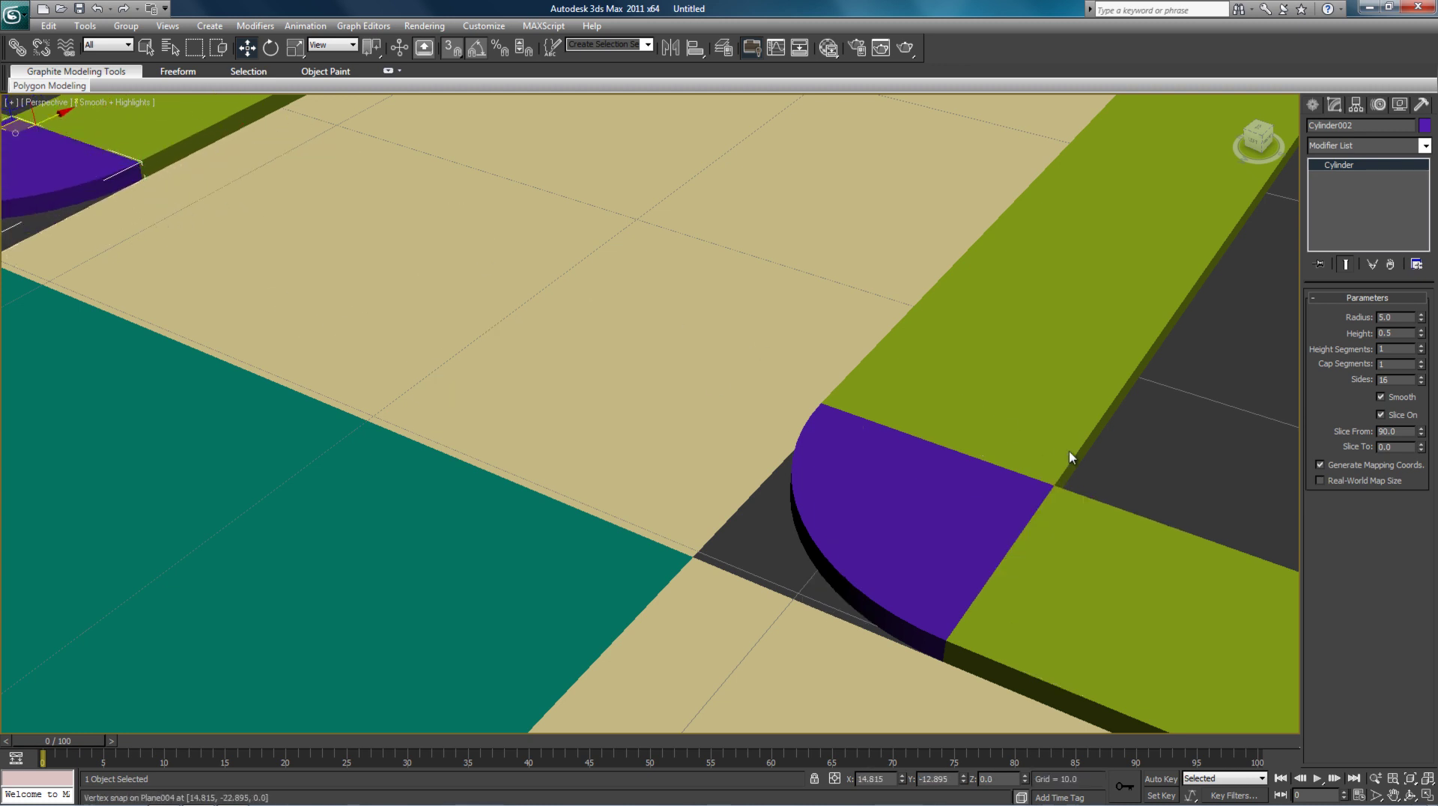
left_click(1097, 475)
- Examine the whole junction and both corner pieces, including the gaps left between the curved edges and the road
scroll(927, 459, "down", 10)
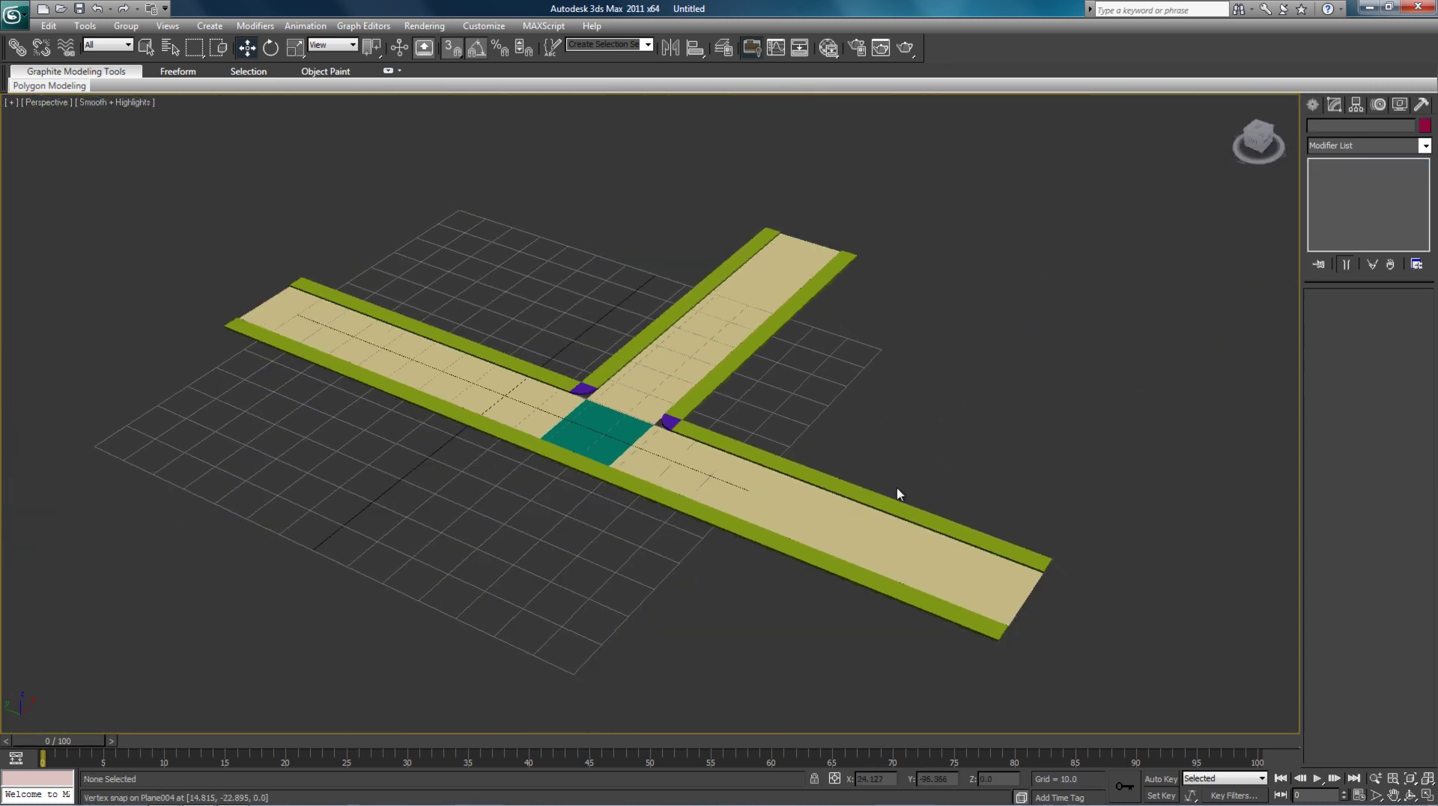
scroll(622, 431, "up", 10)
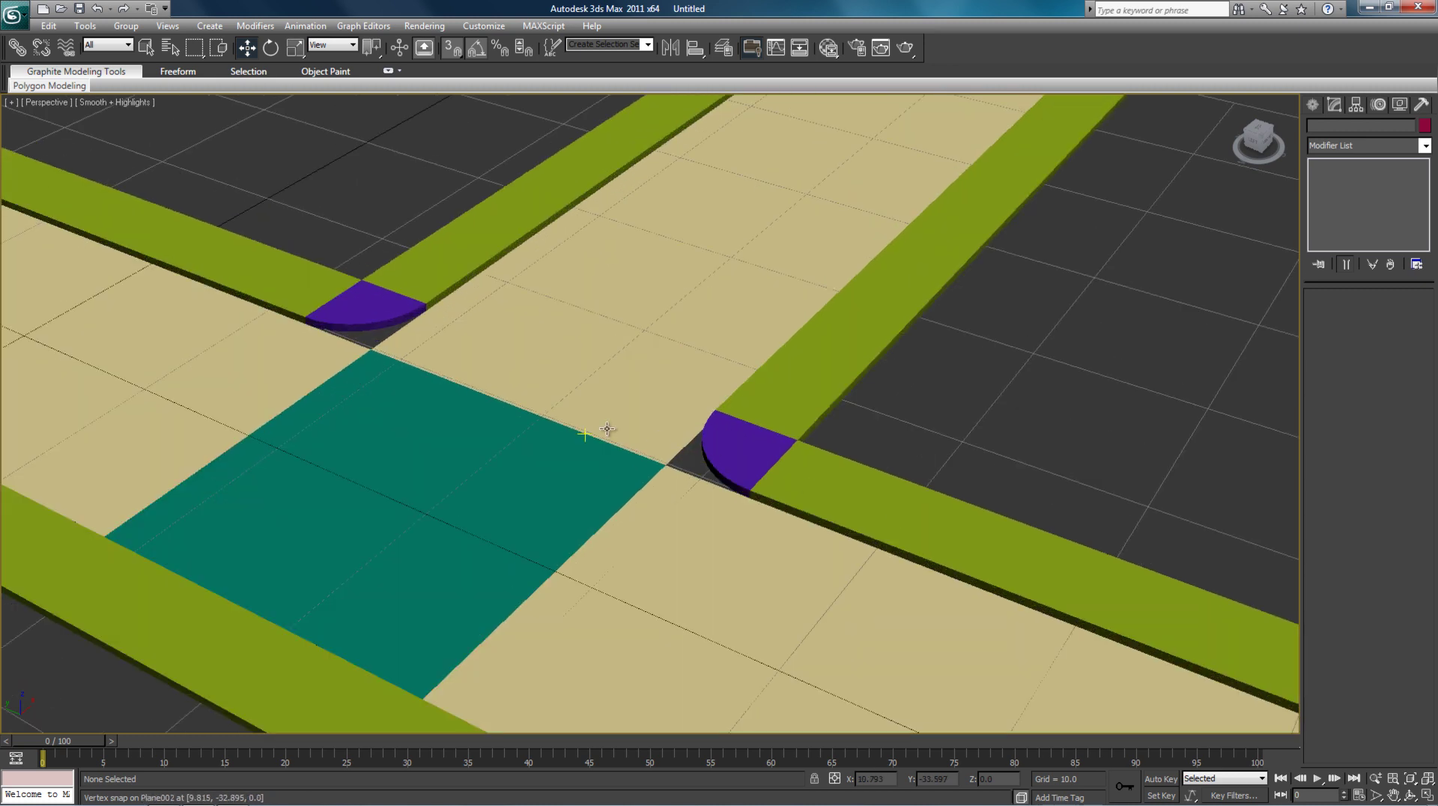
middle_click_drag(610, 431, 657, 439)
scroll(658, 439, "up", 3)
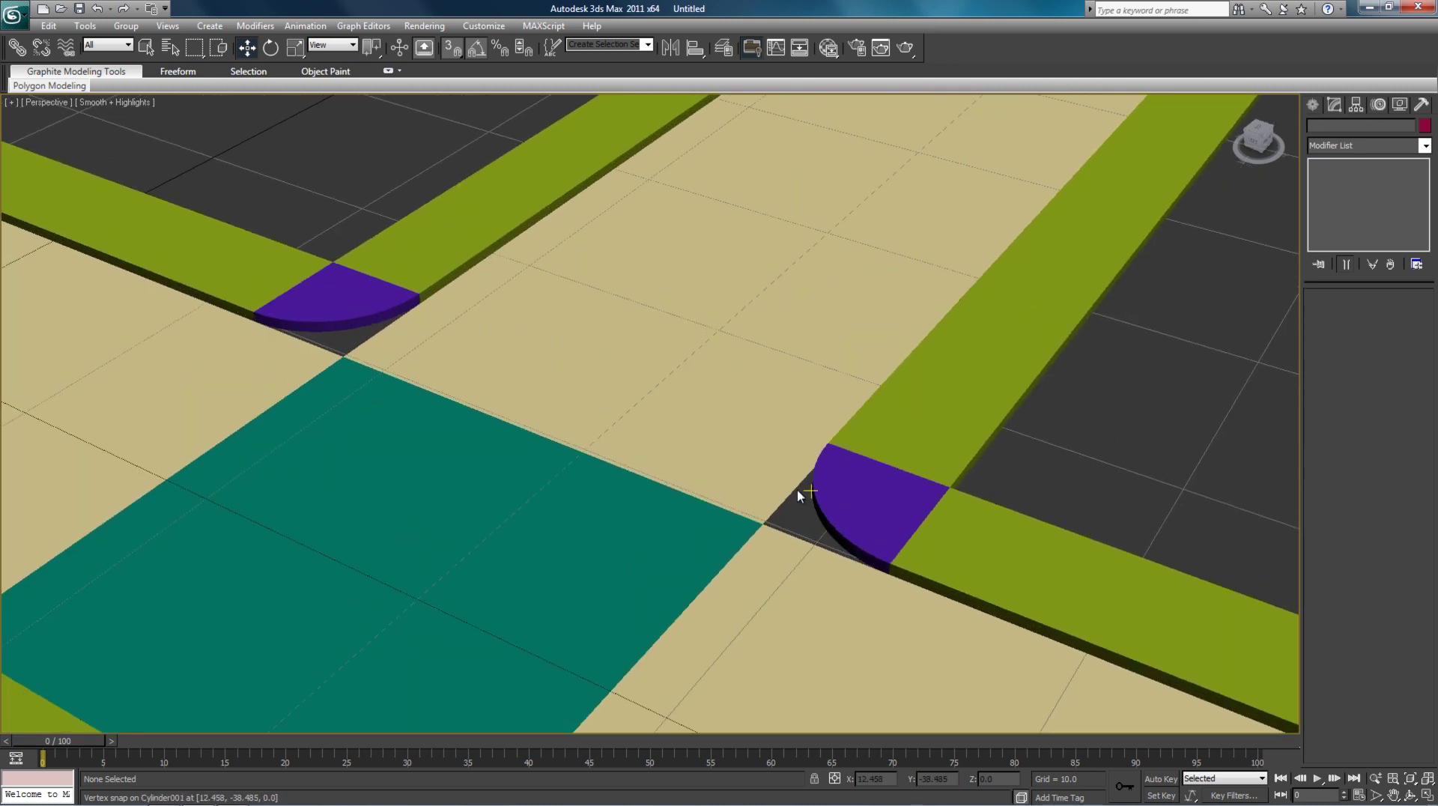
scroll(526, 410, "up", 2)
middle_click_drag(529, 414, 606, 464)
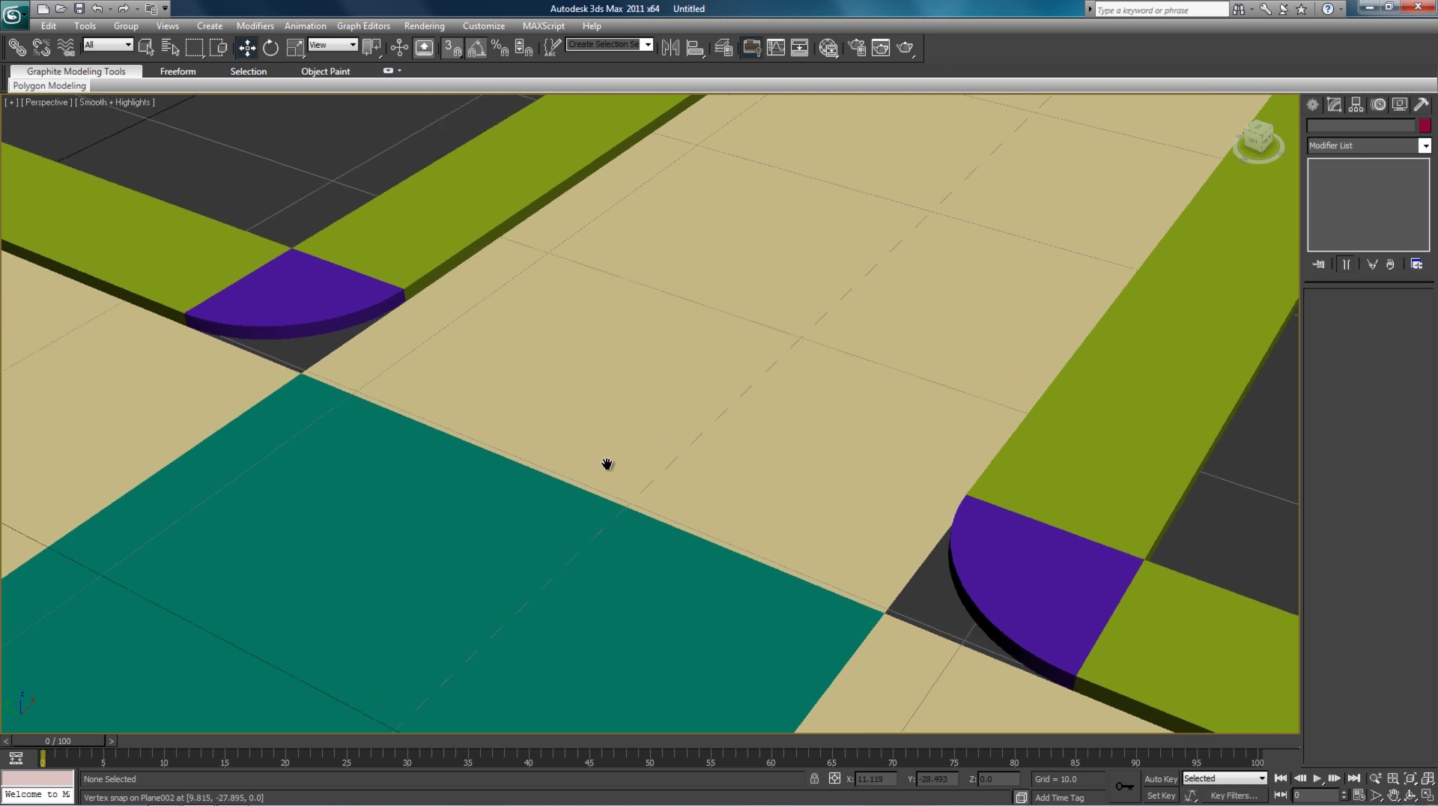
middle_click_drag(824, 509, 783, 462)
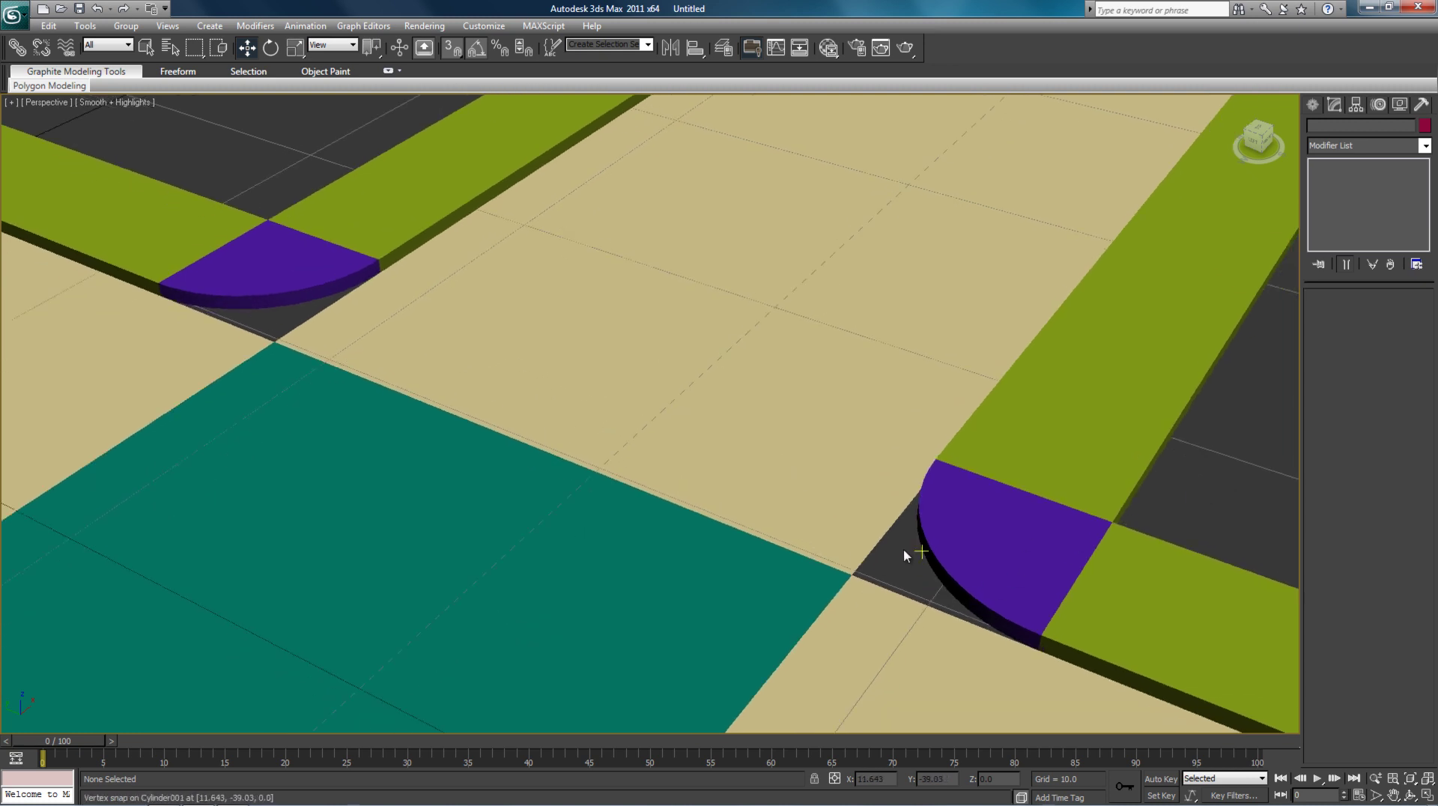
scroll(771, 596, "up", 4)
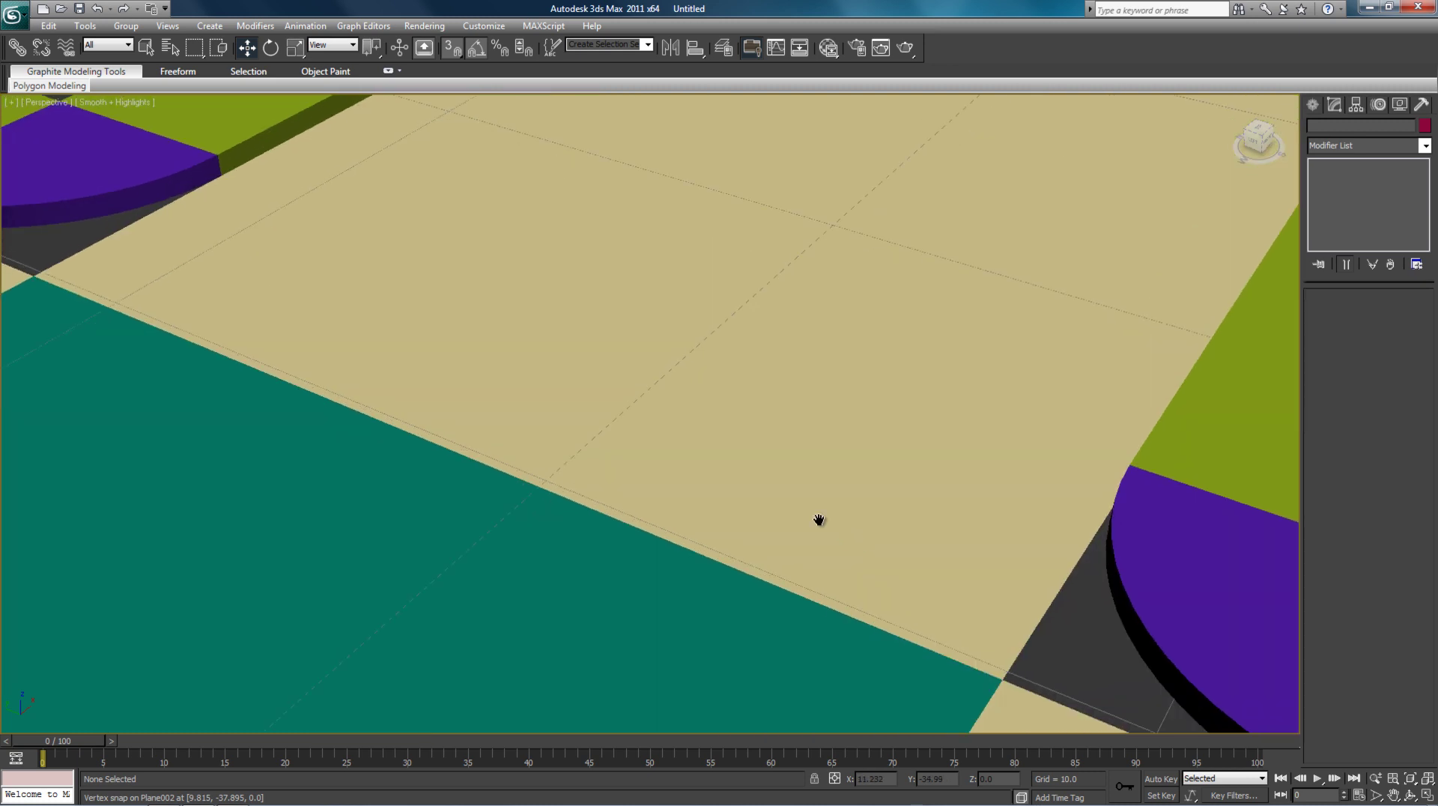
middle_click_drag(963, 603, 764, 433)
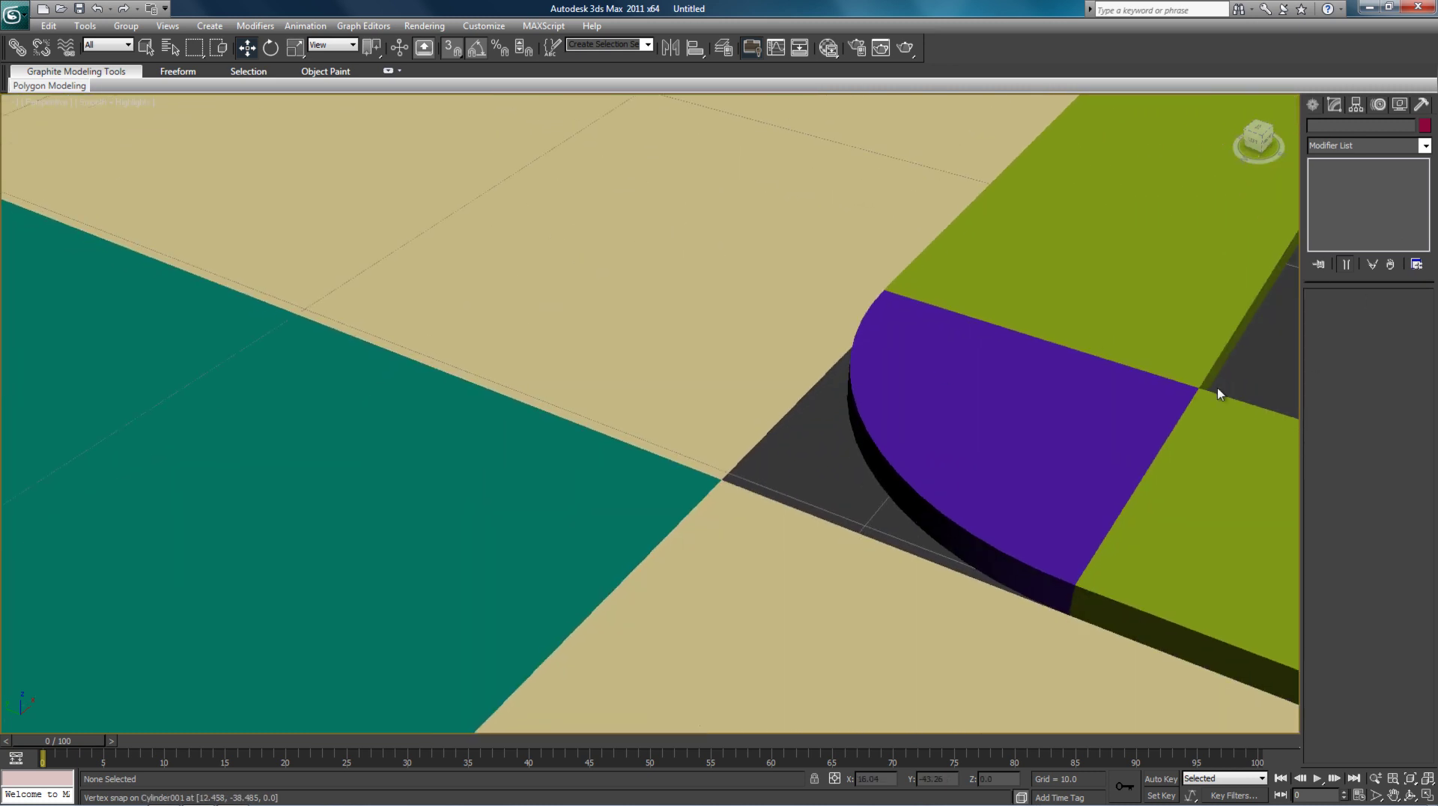
left_click_drag(1258, 135, 1157, 174)
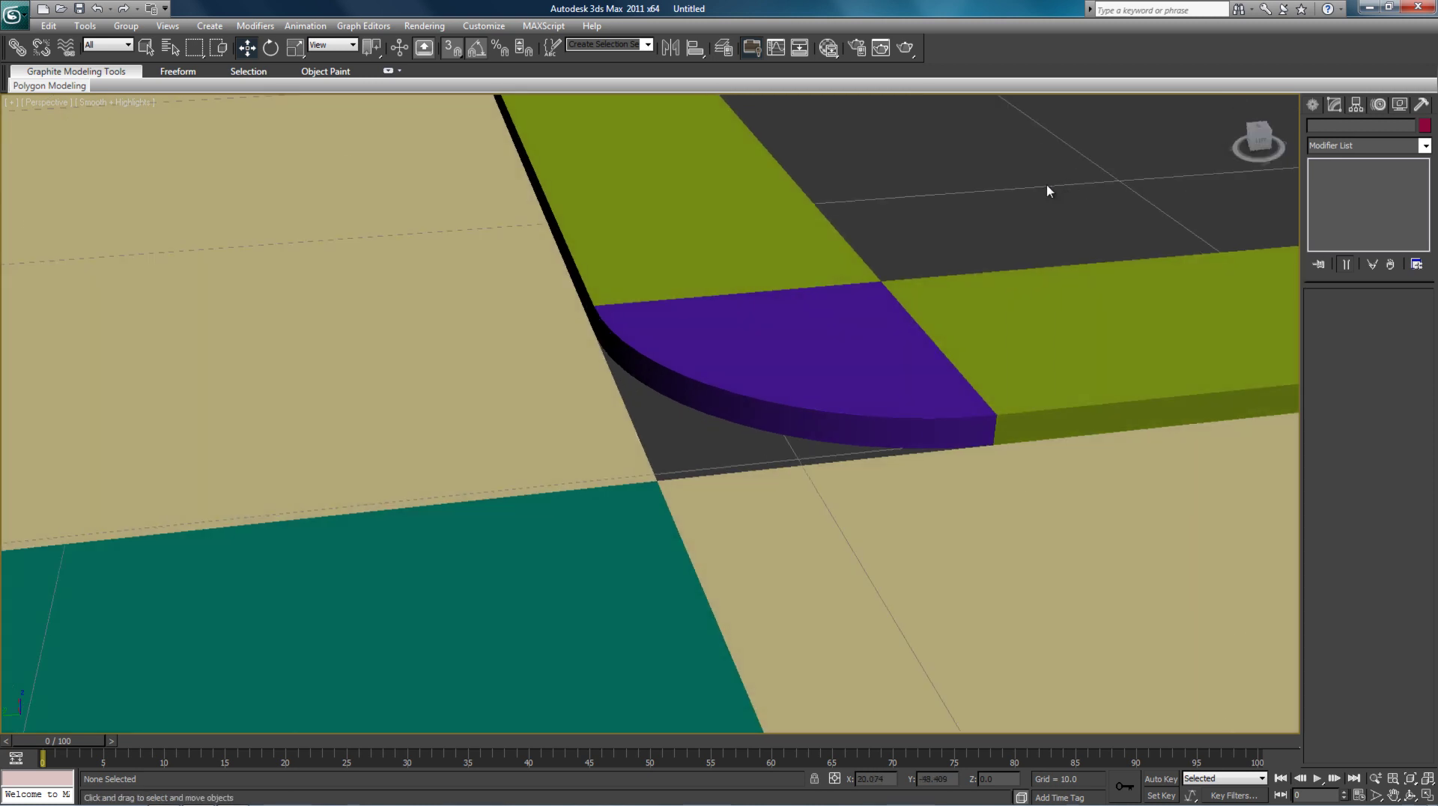
- Turn on edged faces and set the near corner quarter disc's sides to 4
key("F4")
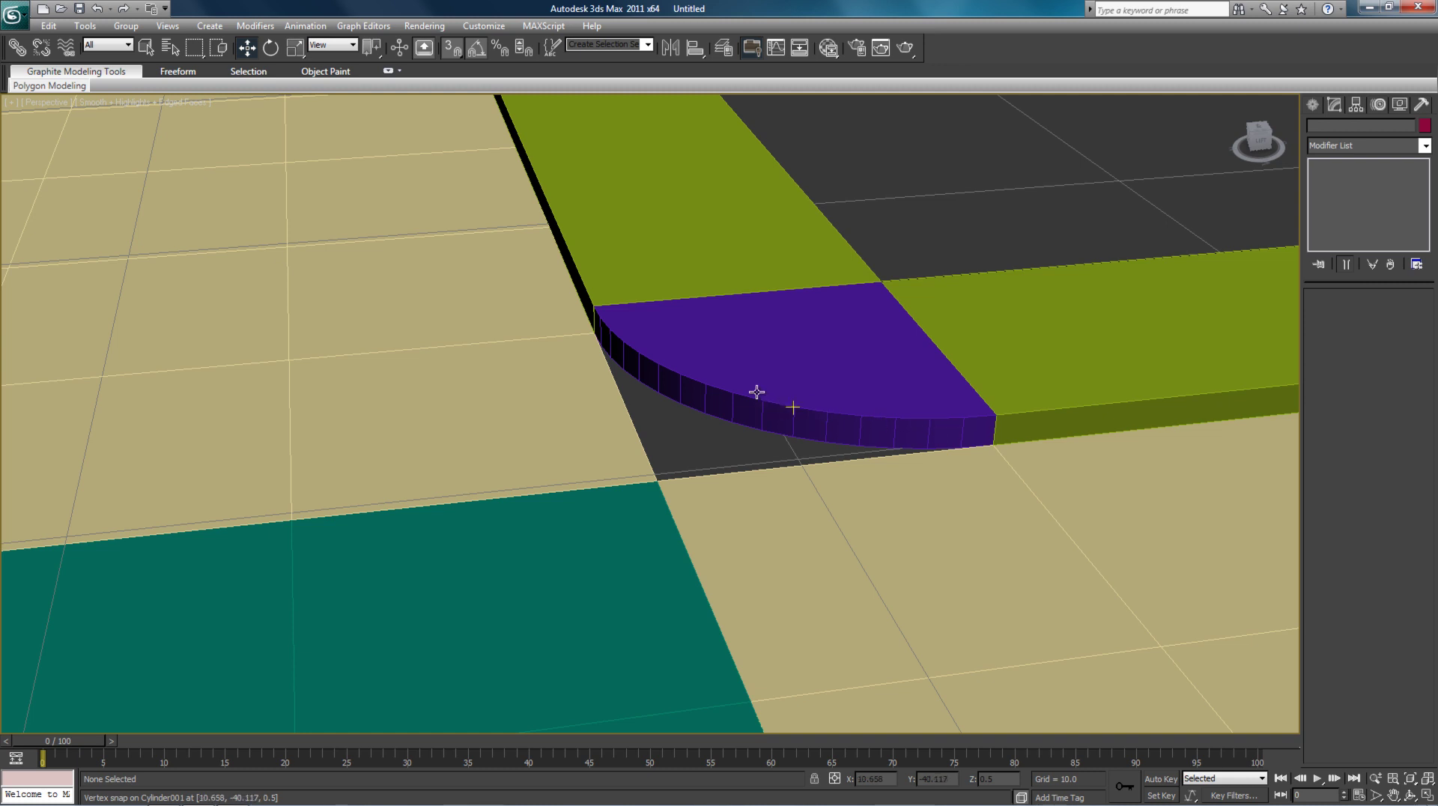
left_click(850, 360)
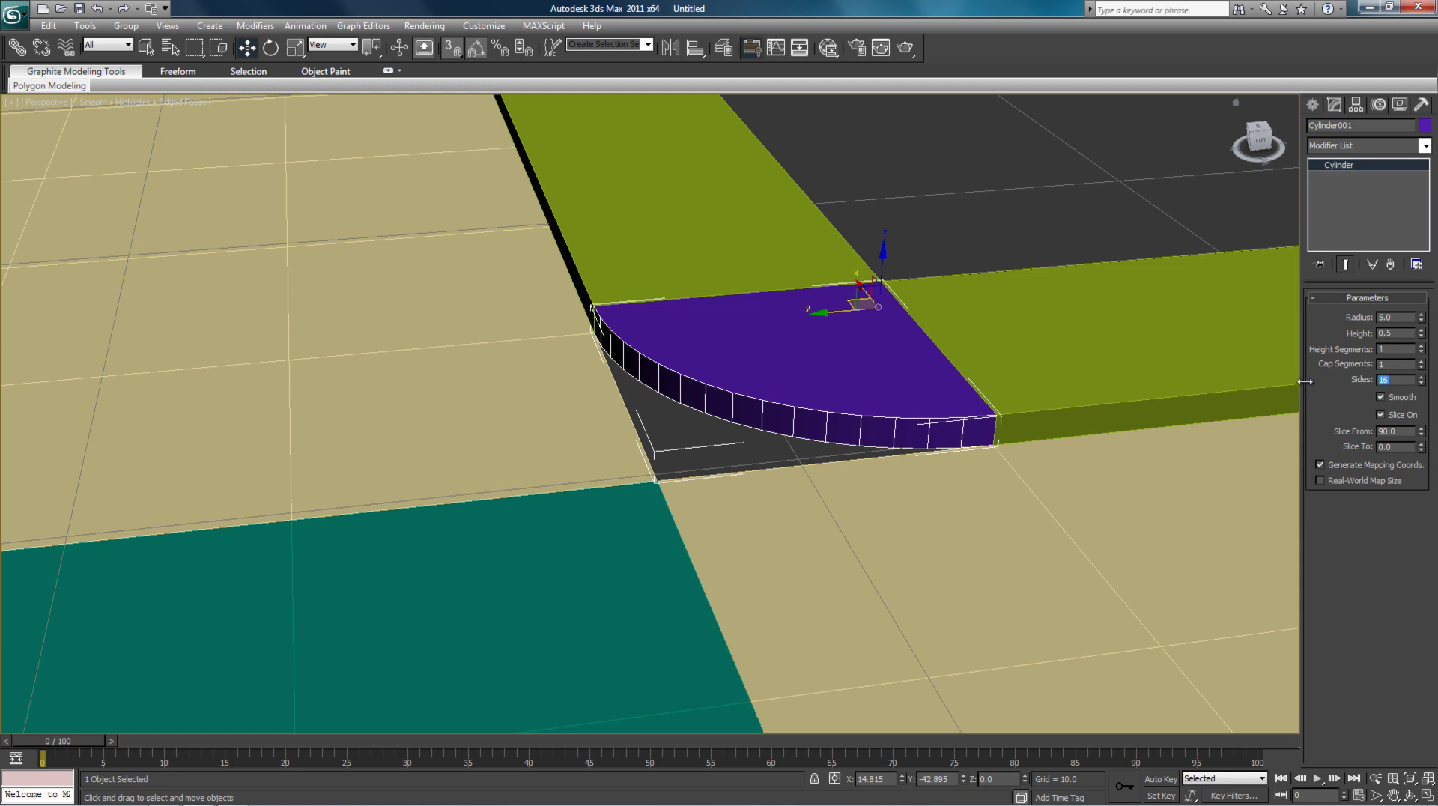
type("4")
key("Return")
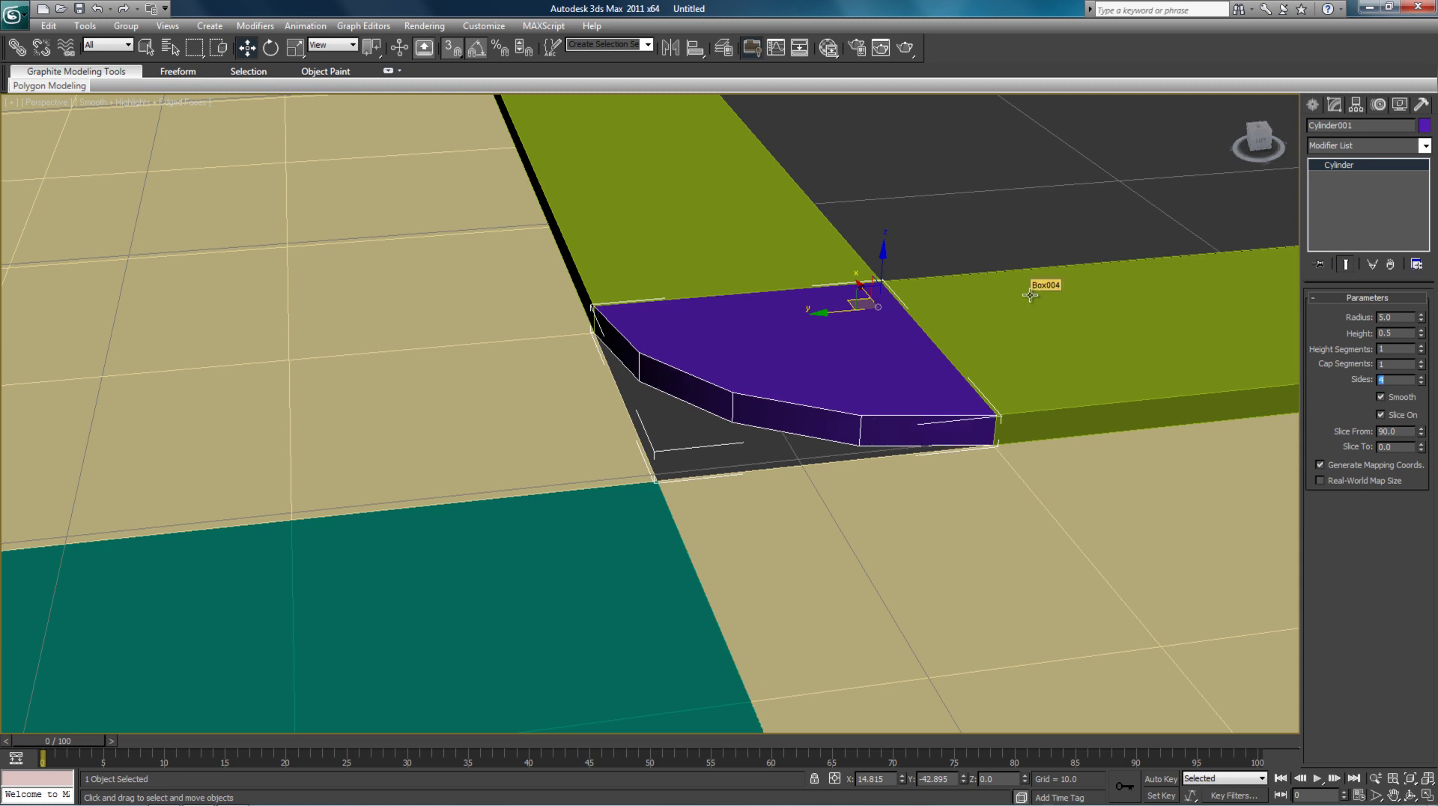
- Examine the near quarter disc's simplified outline from above and at an angle against the remaining road gap
left_click(1258, 135)
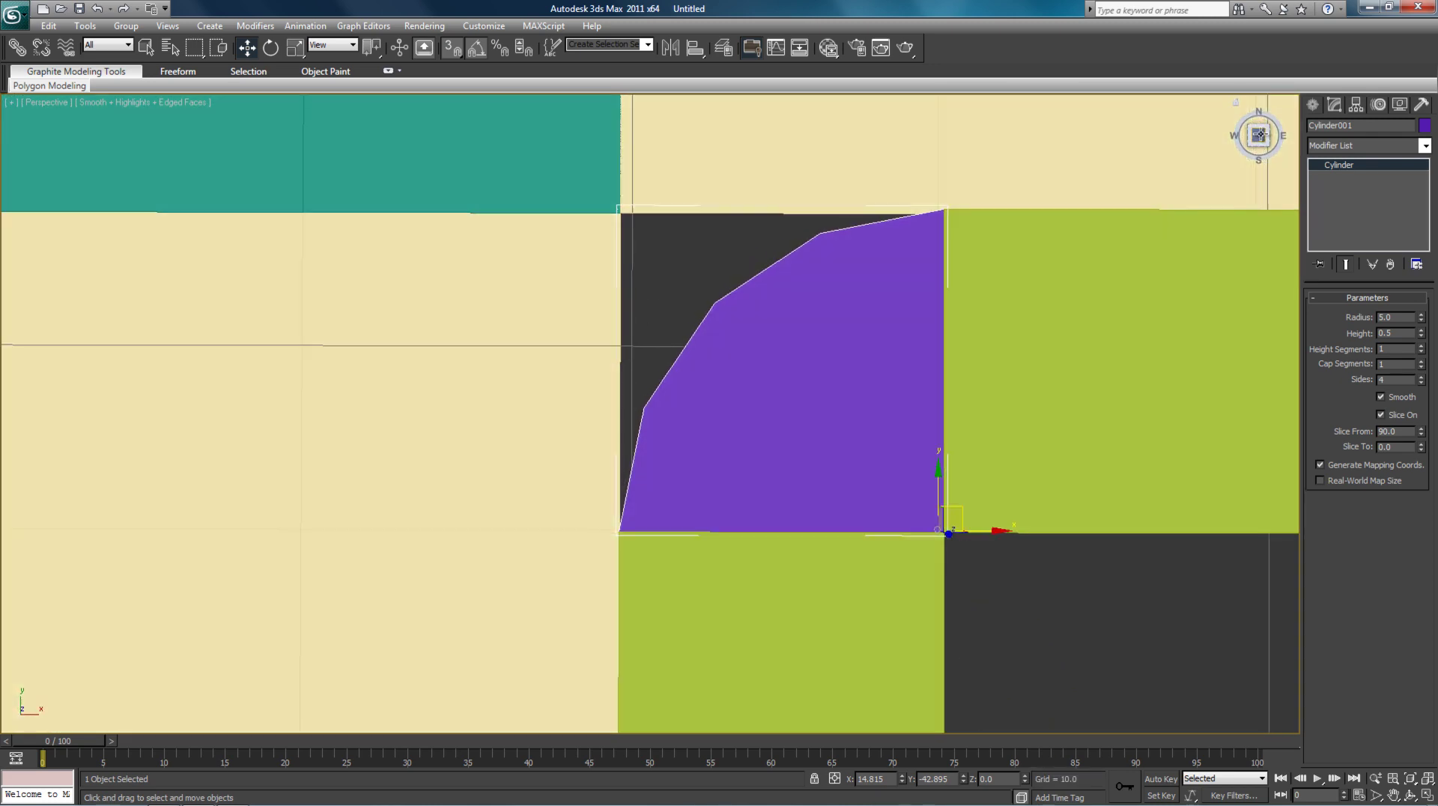
left_click_drag(1255, 138, 637, 78)
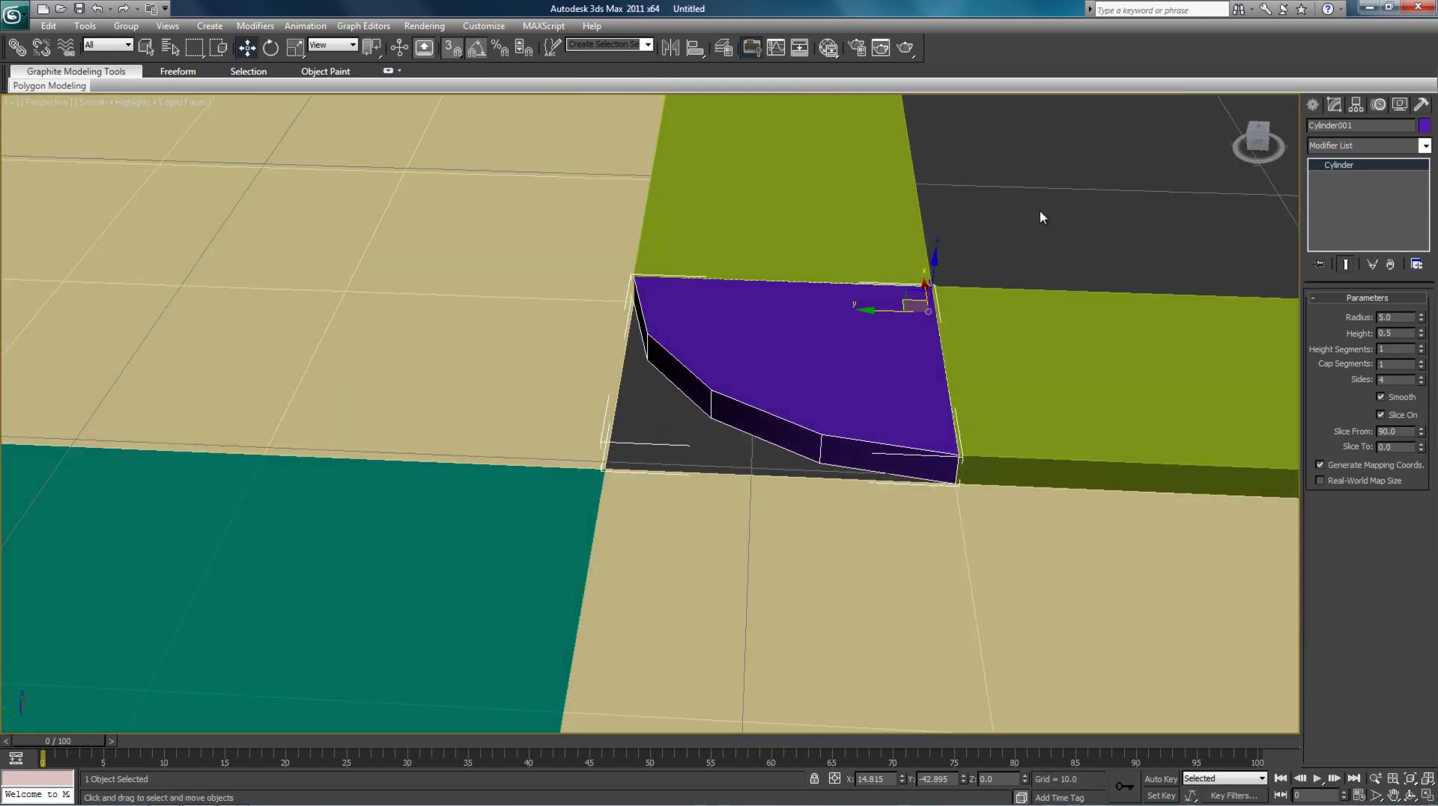
left_click(1043, 236)
left_click(840, 353)
left_click(1048, 217)
scroll(1026, 330, "up", 5)
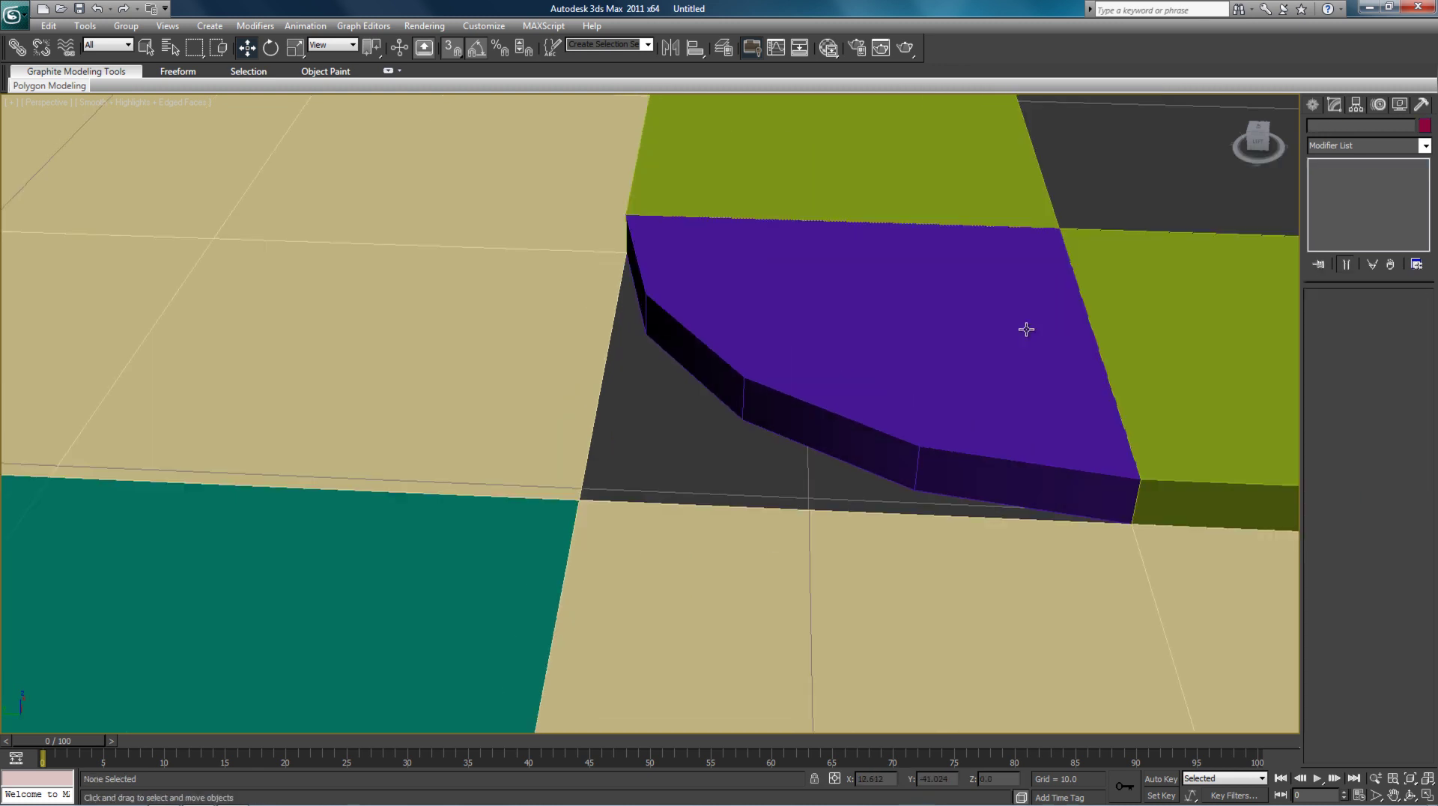
scroll(1026, 330, "down", 3)
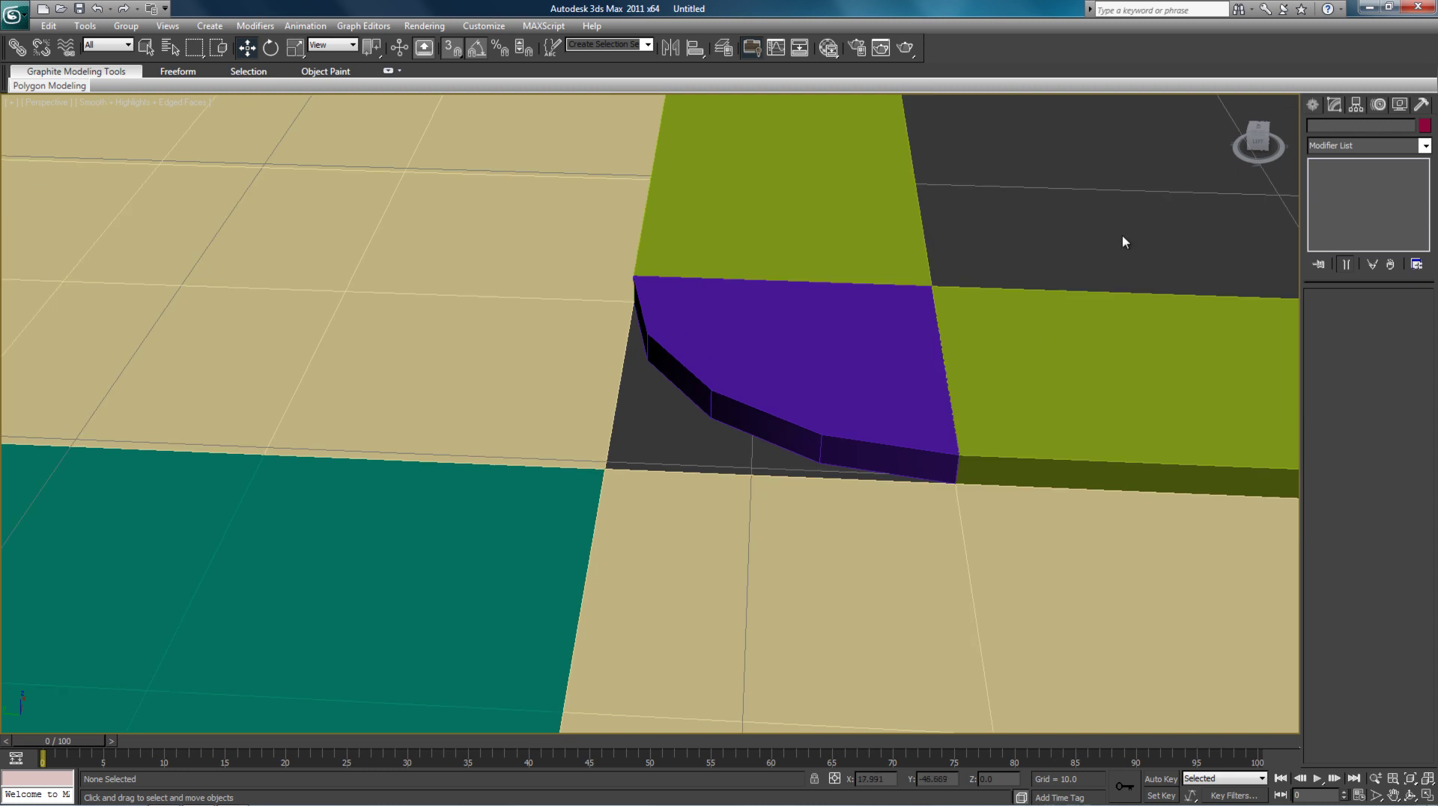
- Create a plane about 5 by 5 units snapped across the near inner corner beneath the quarter disc, and set its length segments to 1
left_click(1313, 105)
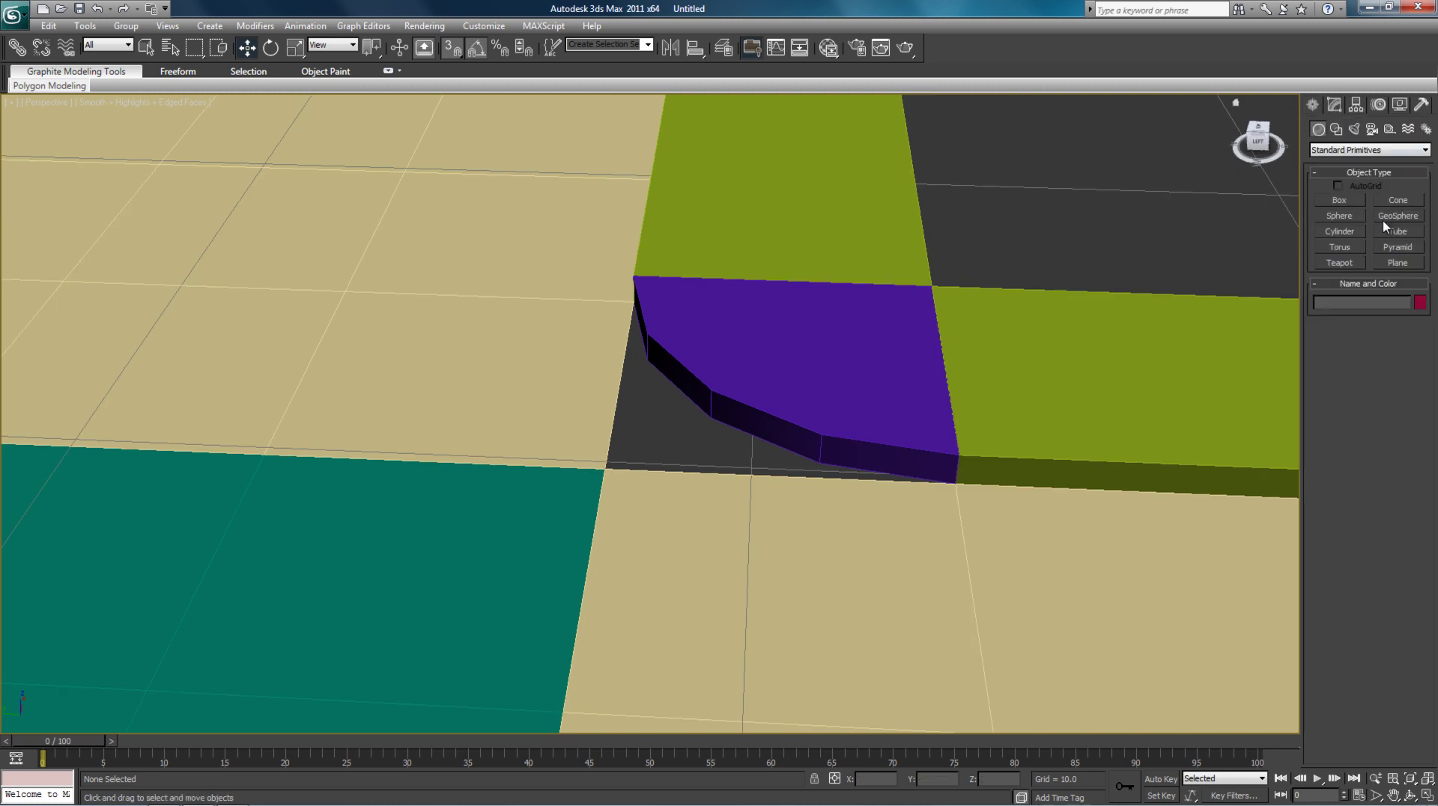
left_click(1397, 263)
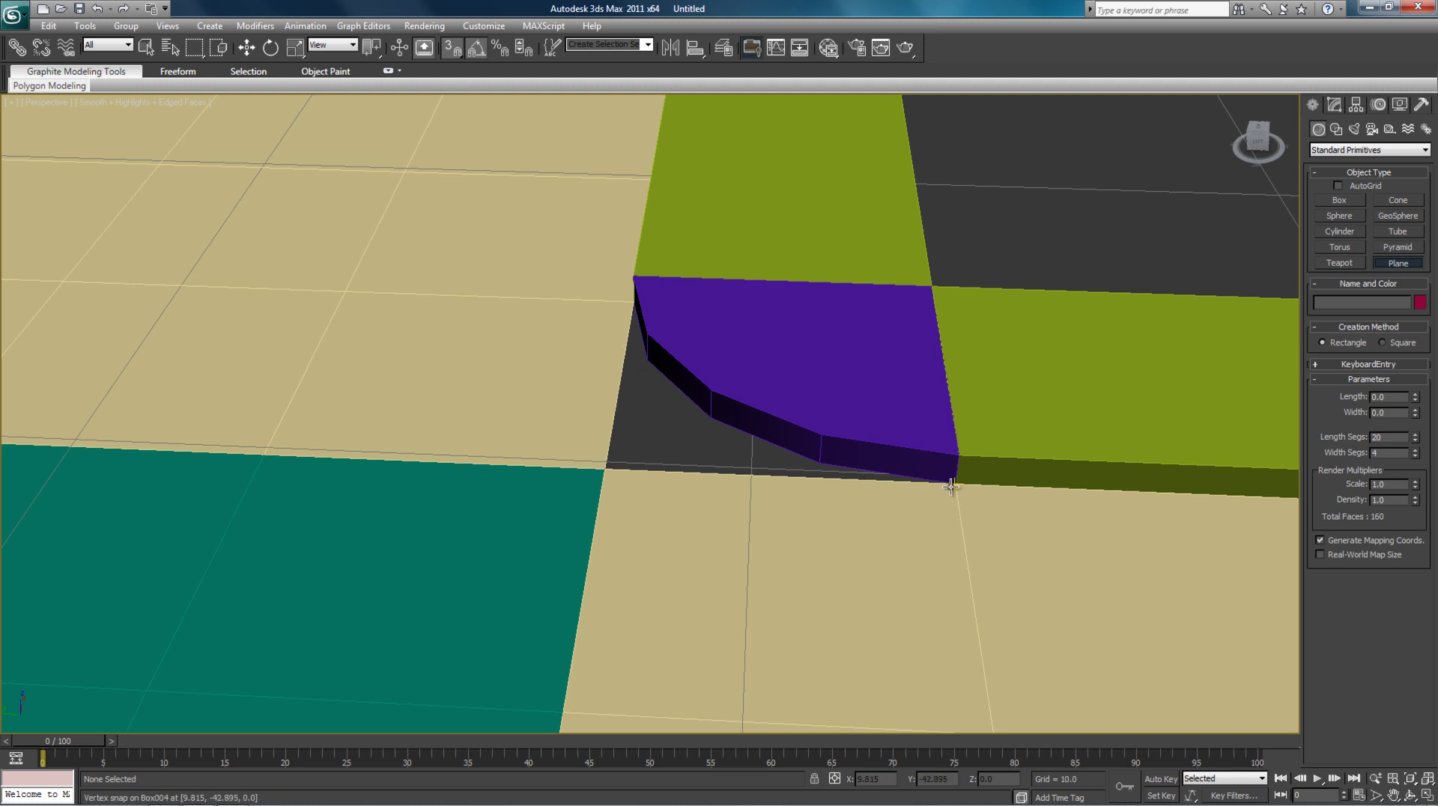
left_click_drag(951, 487, 631, 303)
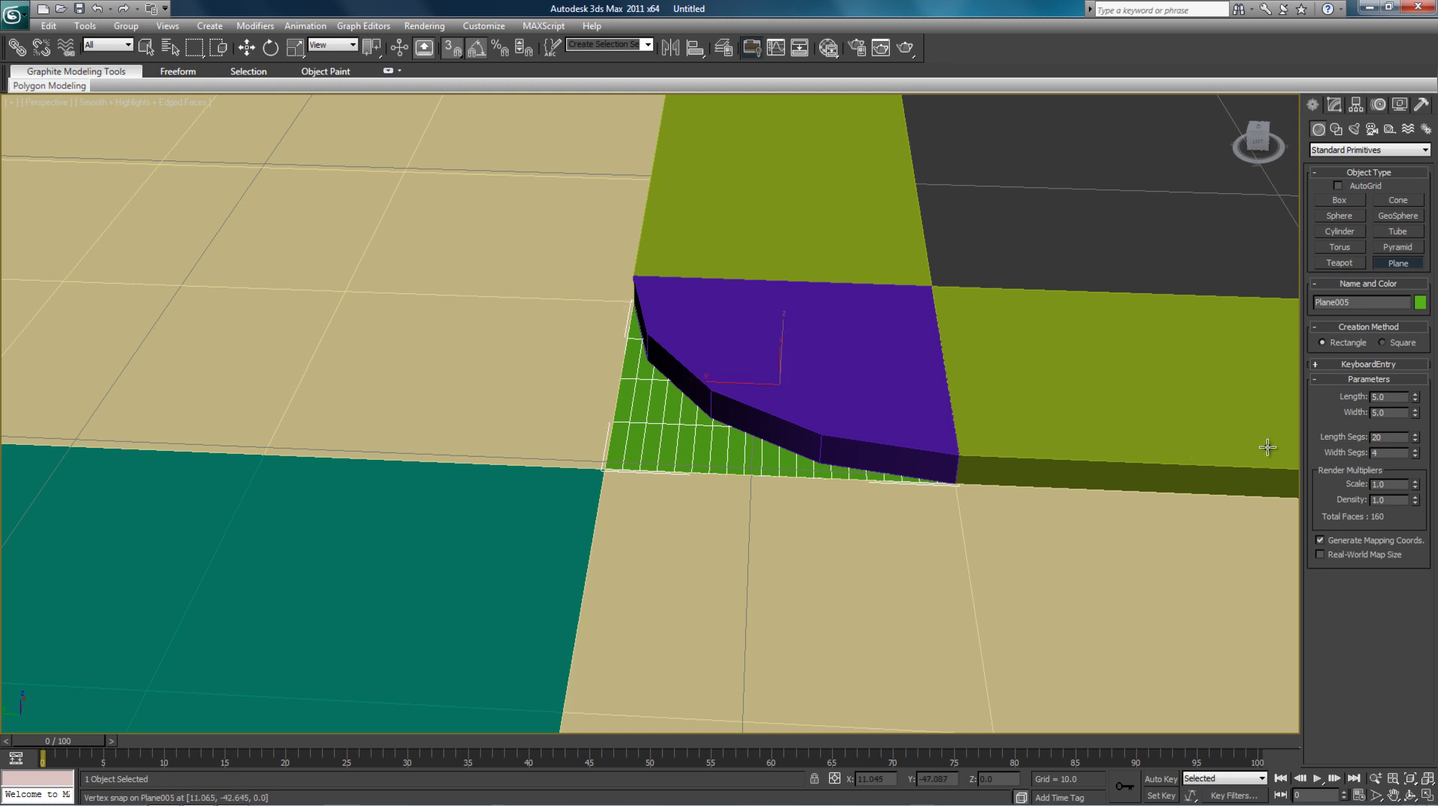
double_click(1396, 439)
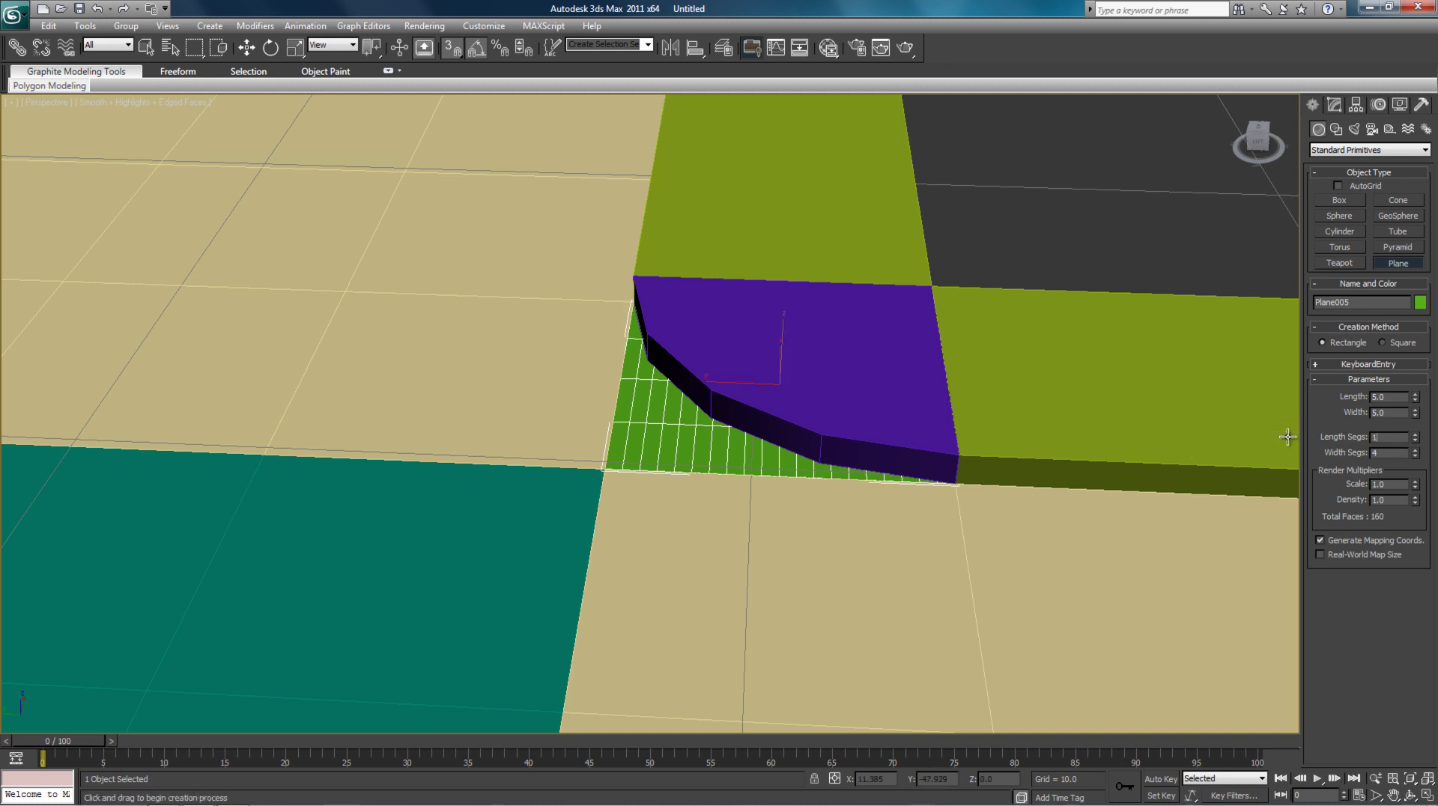
type("1")
key("Return")
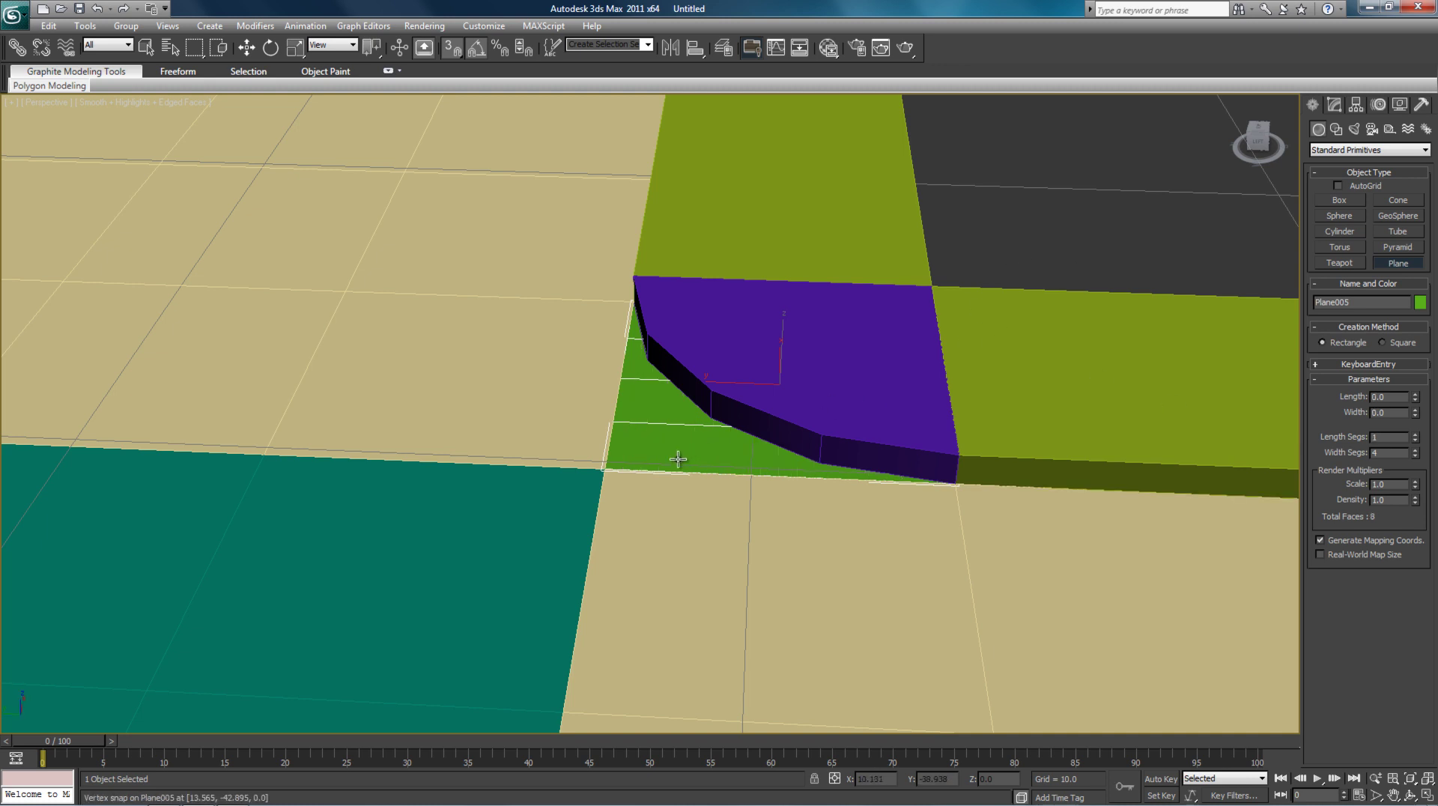
right_click(678, 458)
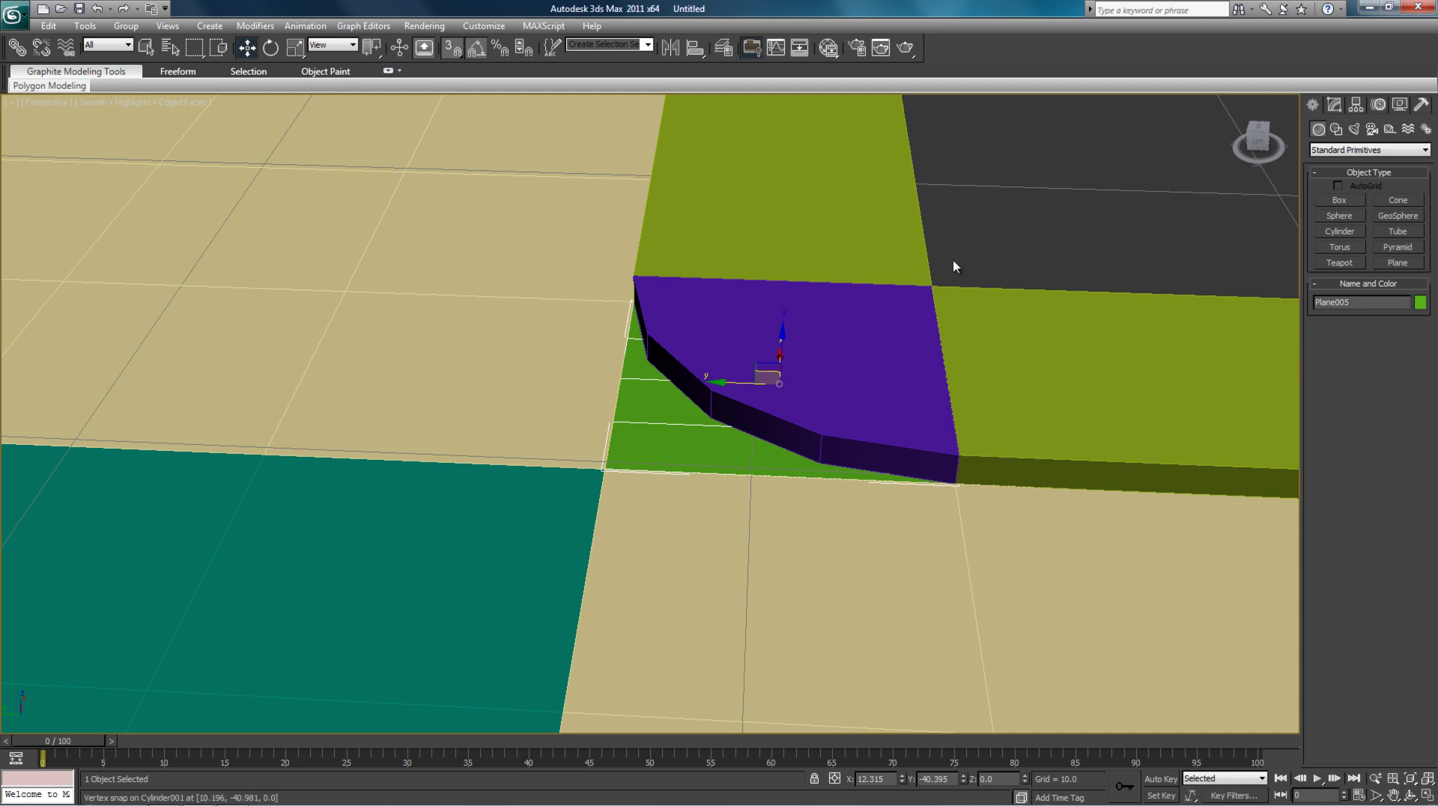
left_click(678, 444)
left_click(1334, 105)
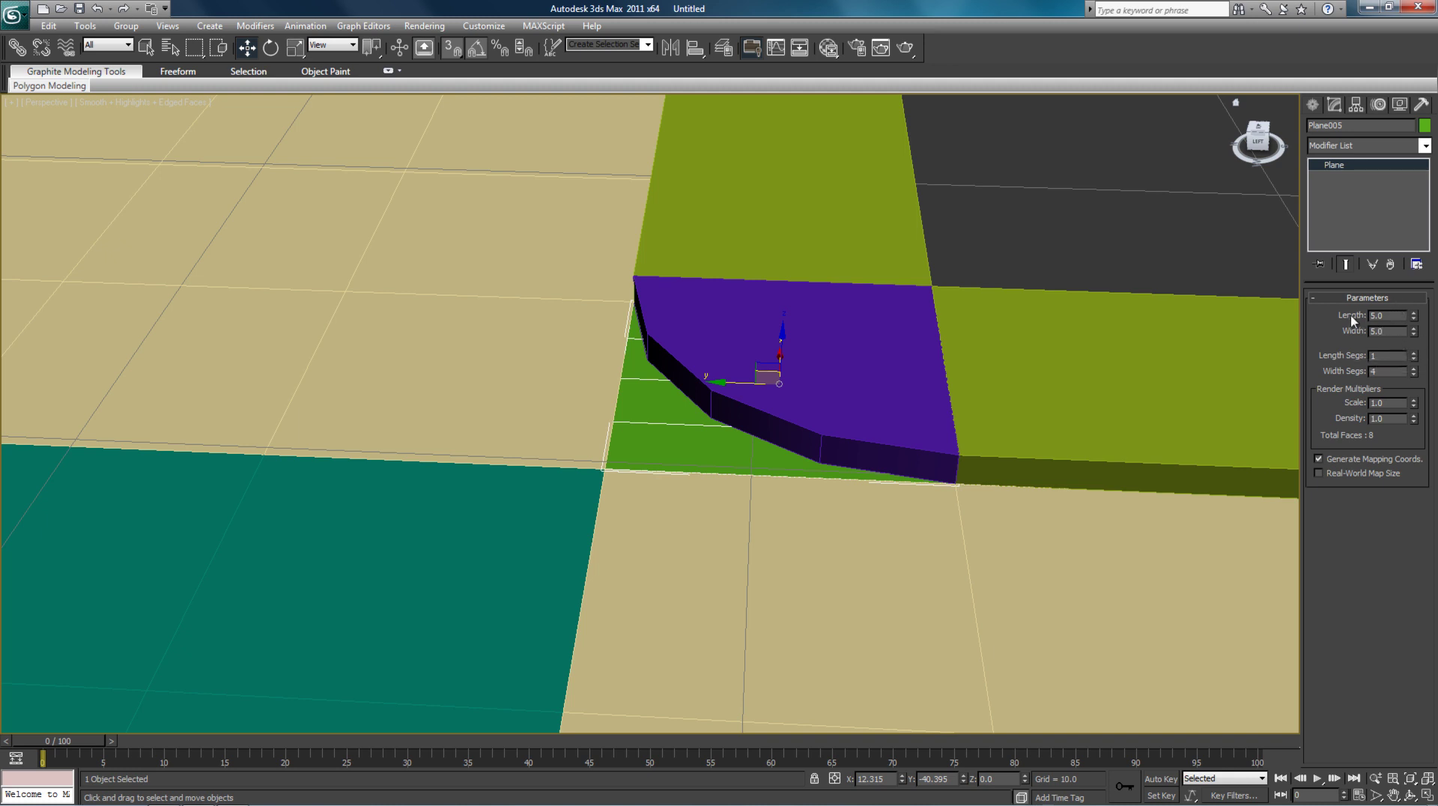
right_click(670, 432)
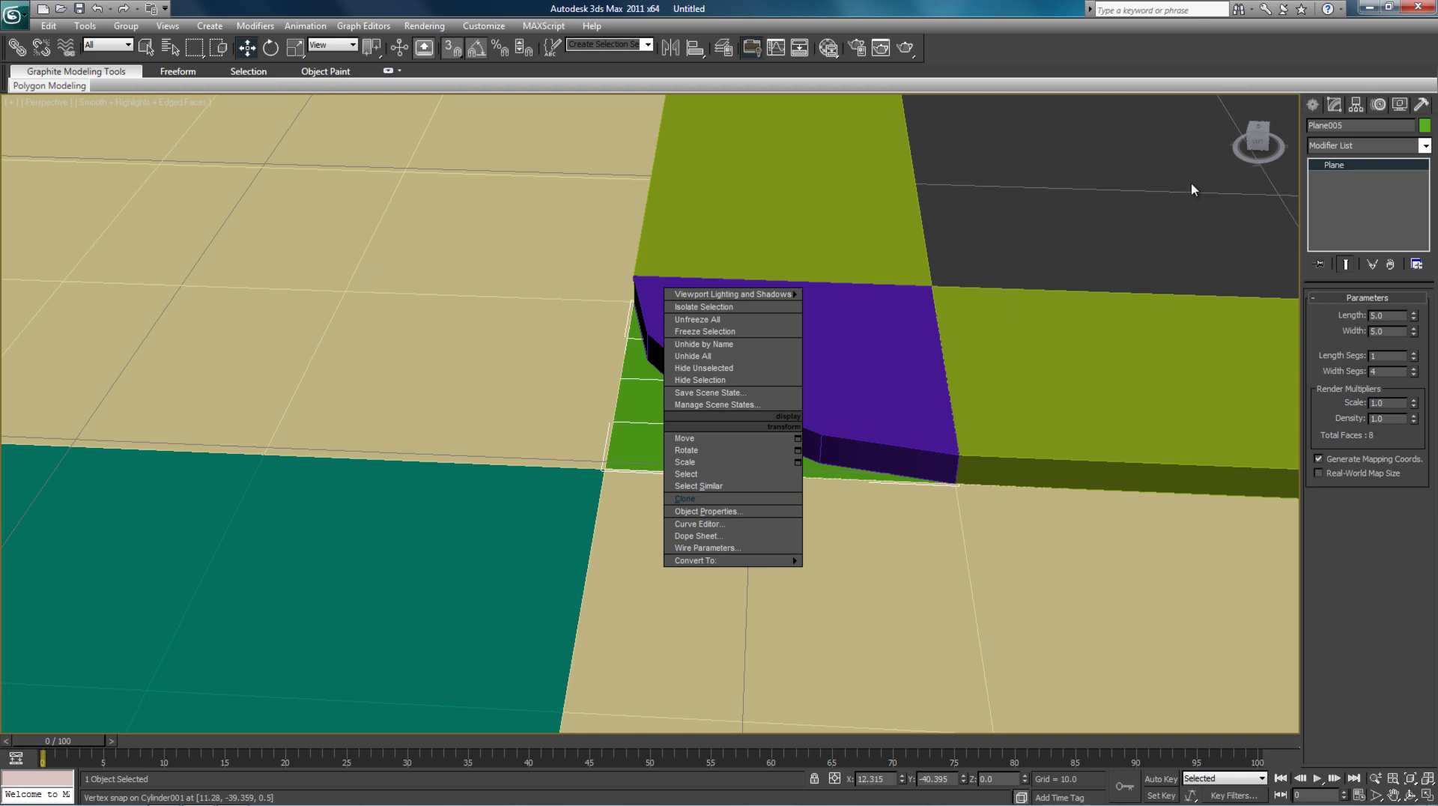
mouse_move(785, 566)
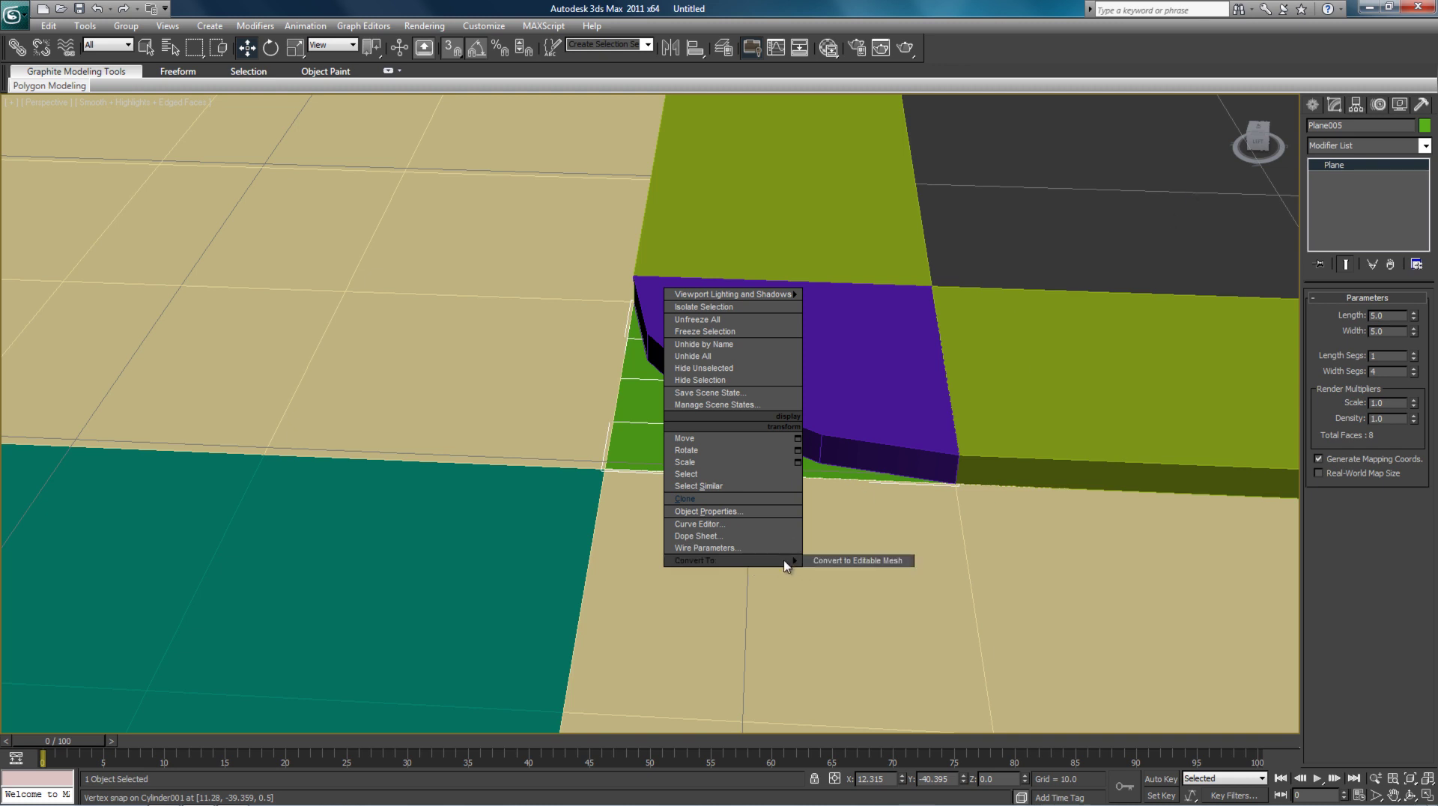
left_click(828, 573)
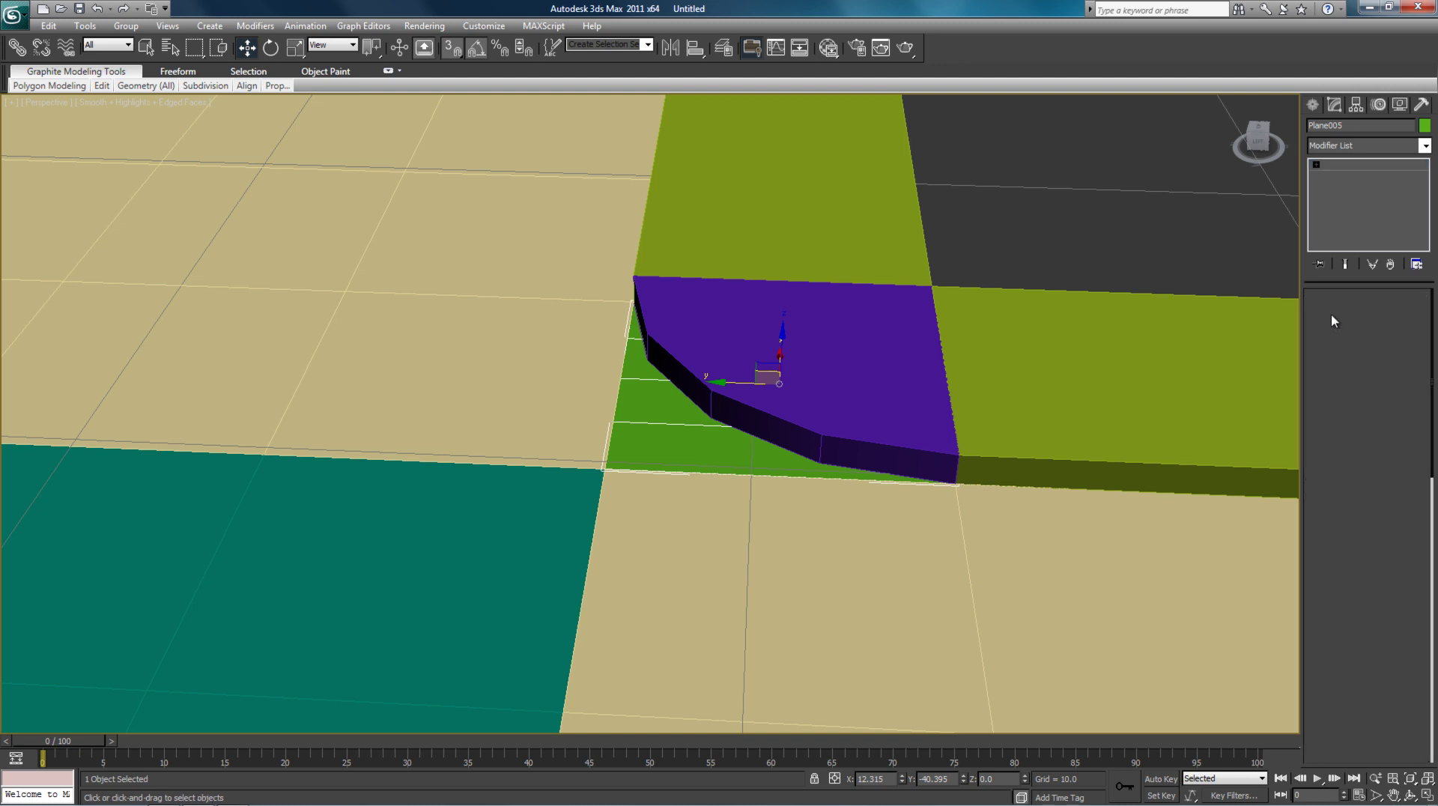
key("1")
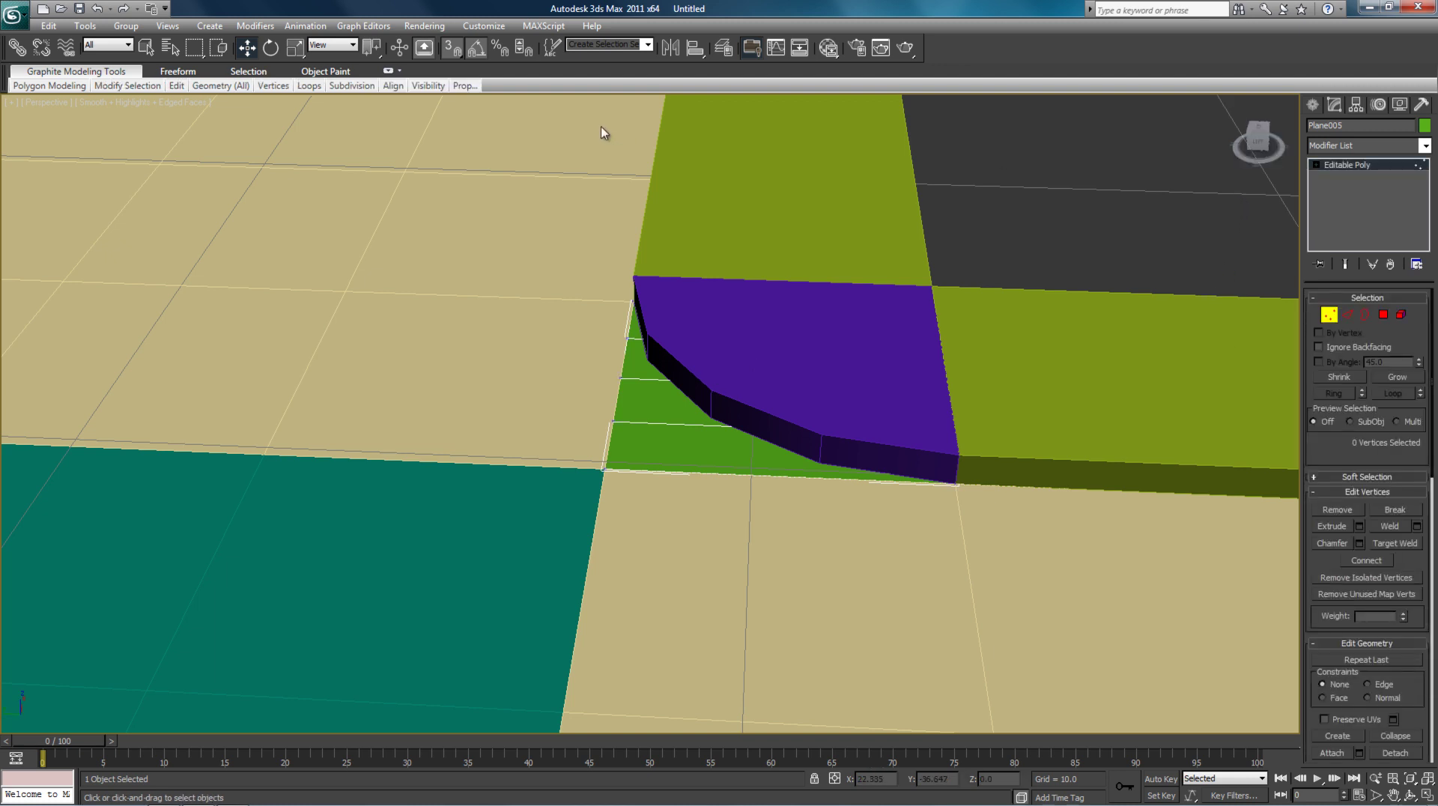
left_click(450, 49)
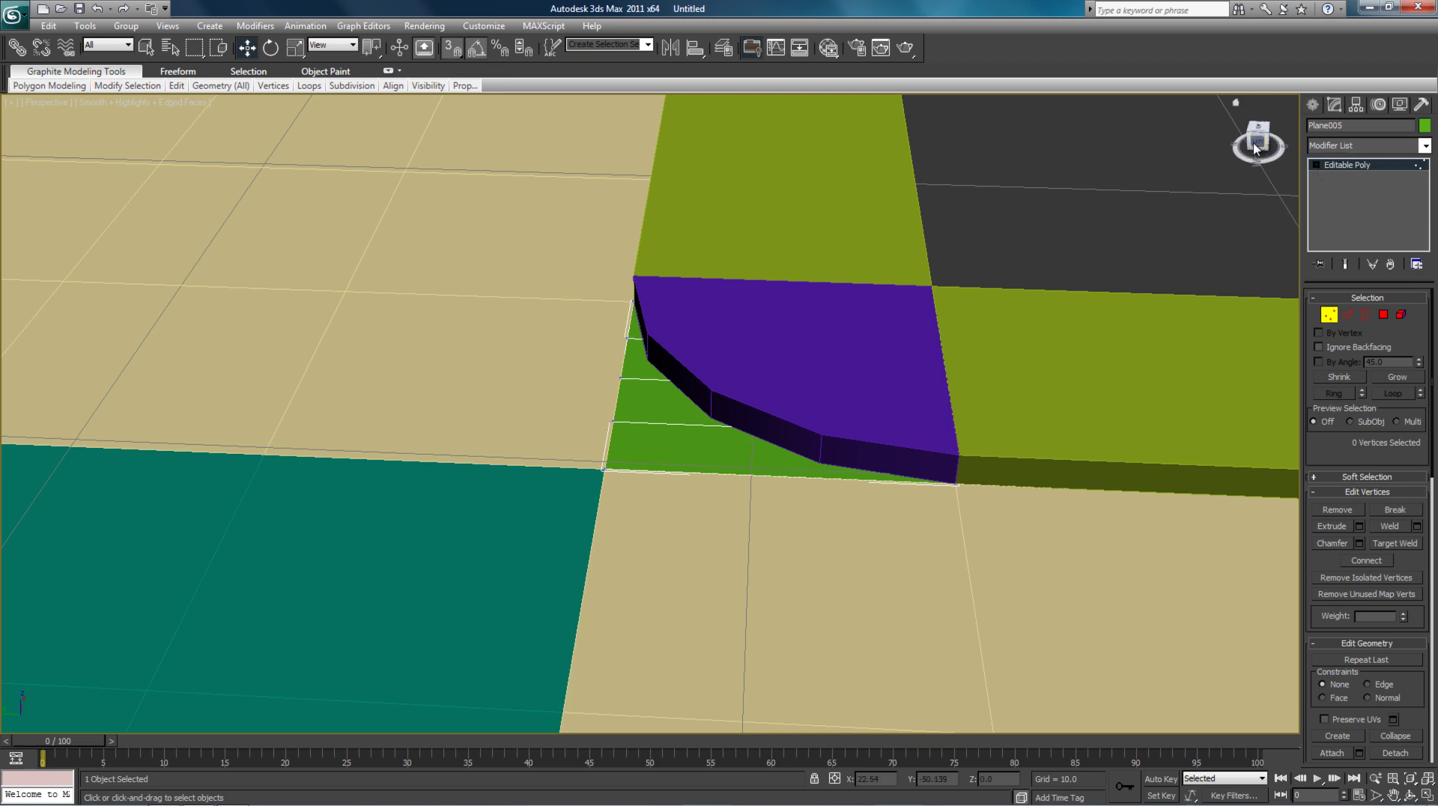
mouse_move(1259, 144)
left_mouse_down()
mouse_move(1281, 144)
mouse_move(13, 138)
mouse_move(20, 726)
mouse_move(1265, 134)
mouse_move(1277, 152)
left_mouse_up()
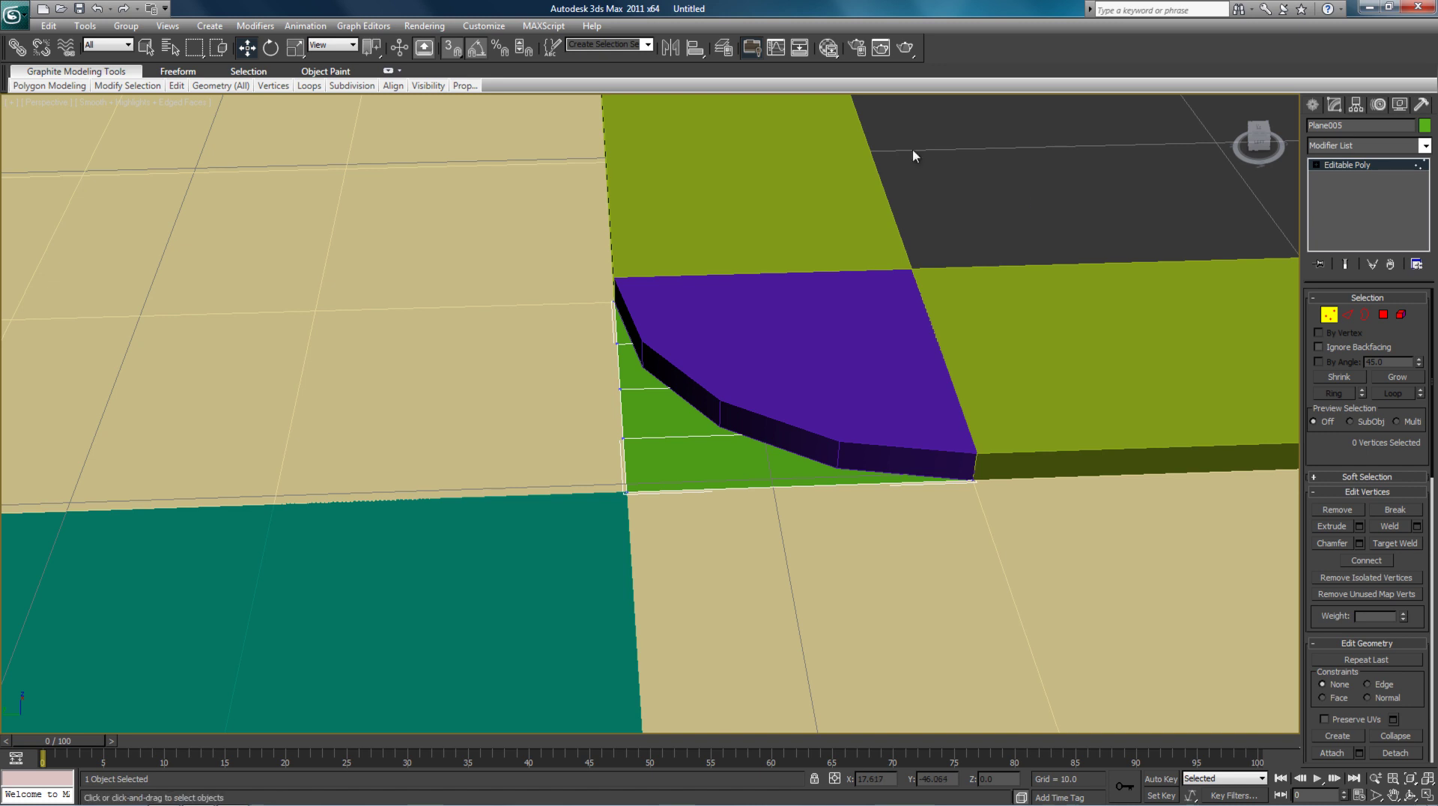
left_click(98, 9)
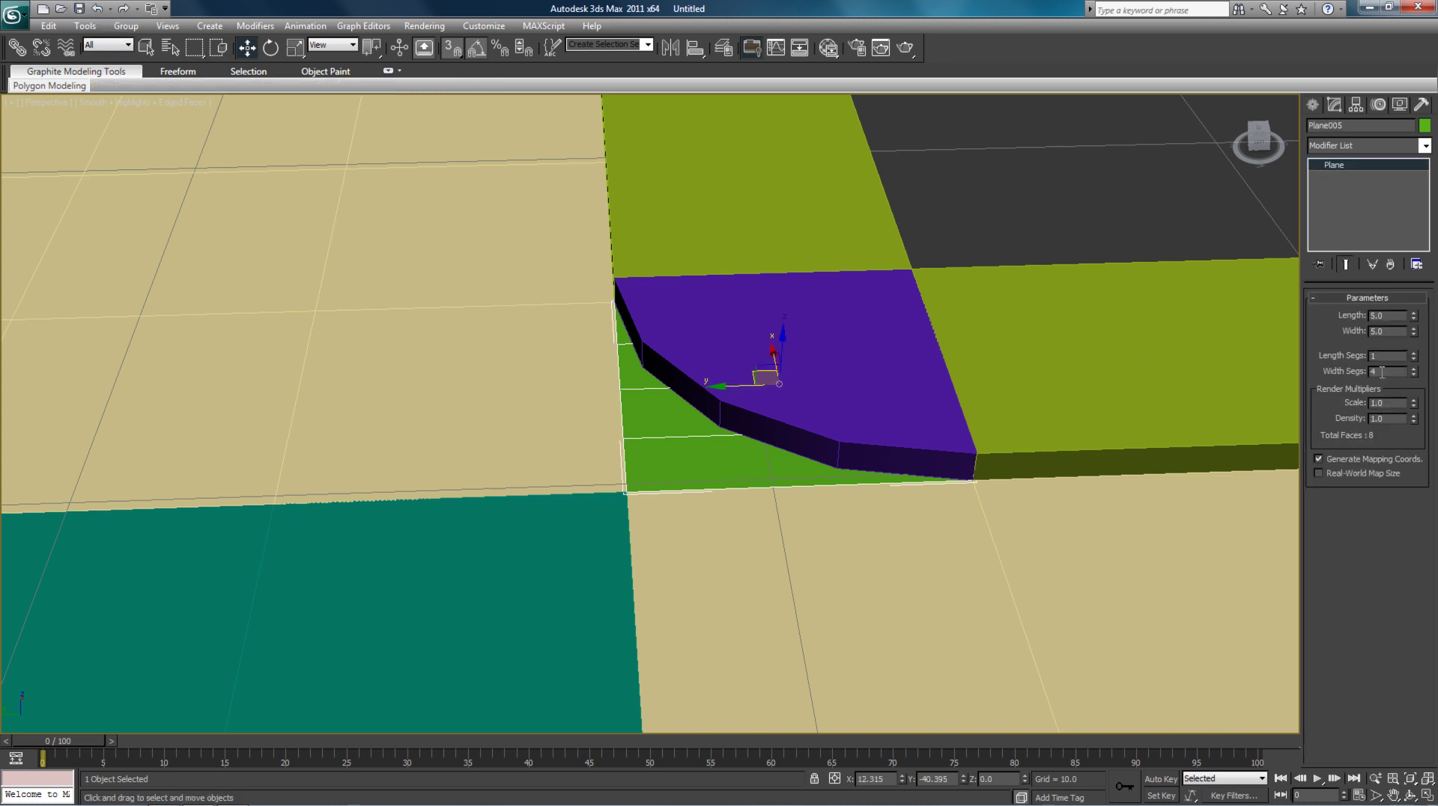
type("3")
key("Return")
key("Return")
- Convert the green corner plane to an Editable Poly and enter vertex editing
left_click(1132, 208)
left_click(664, 468)
right_click(658, 467)
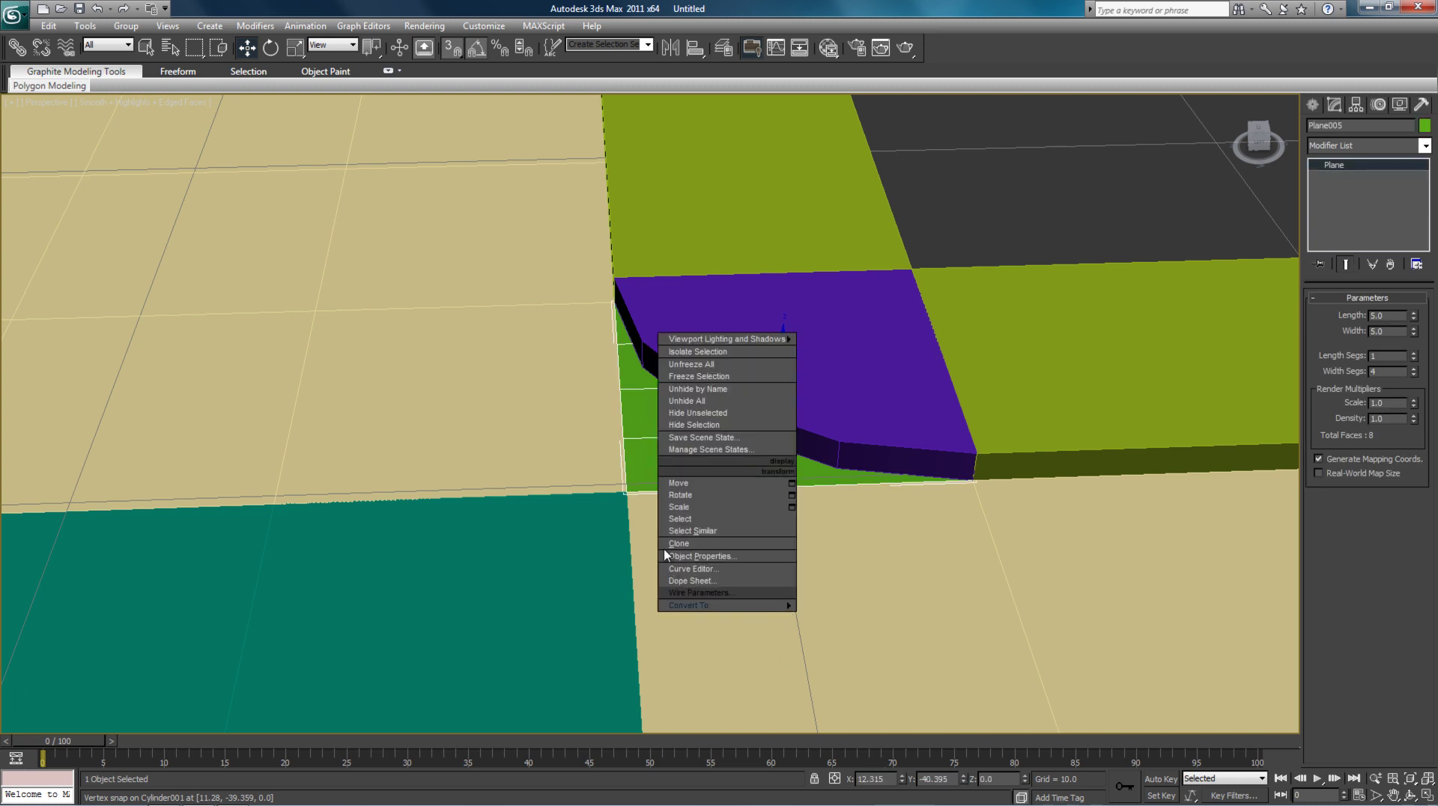
left_click(646, 445)
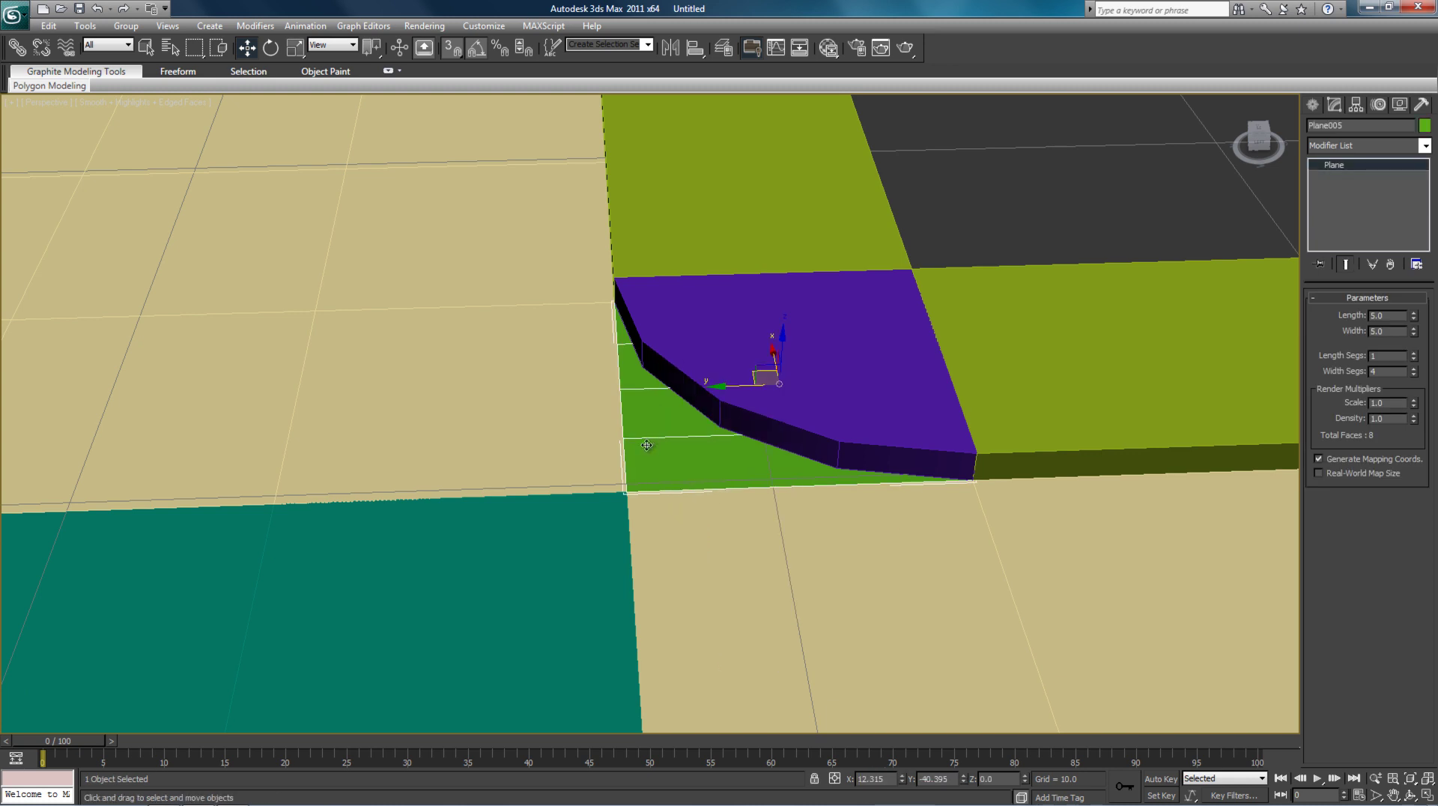
right_click(685, 423)
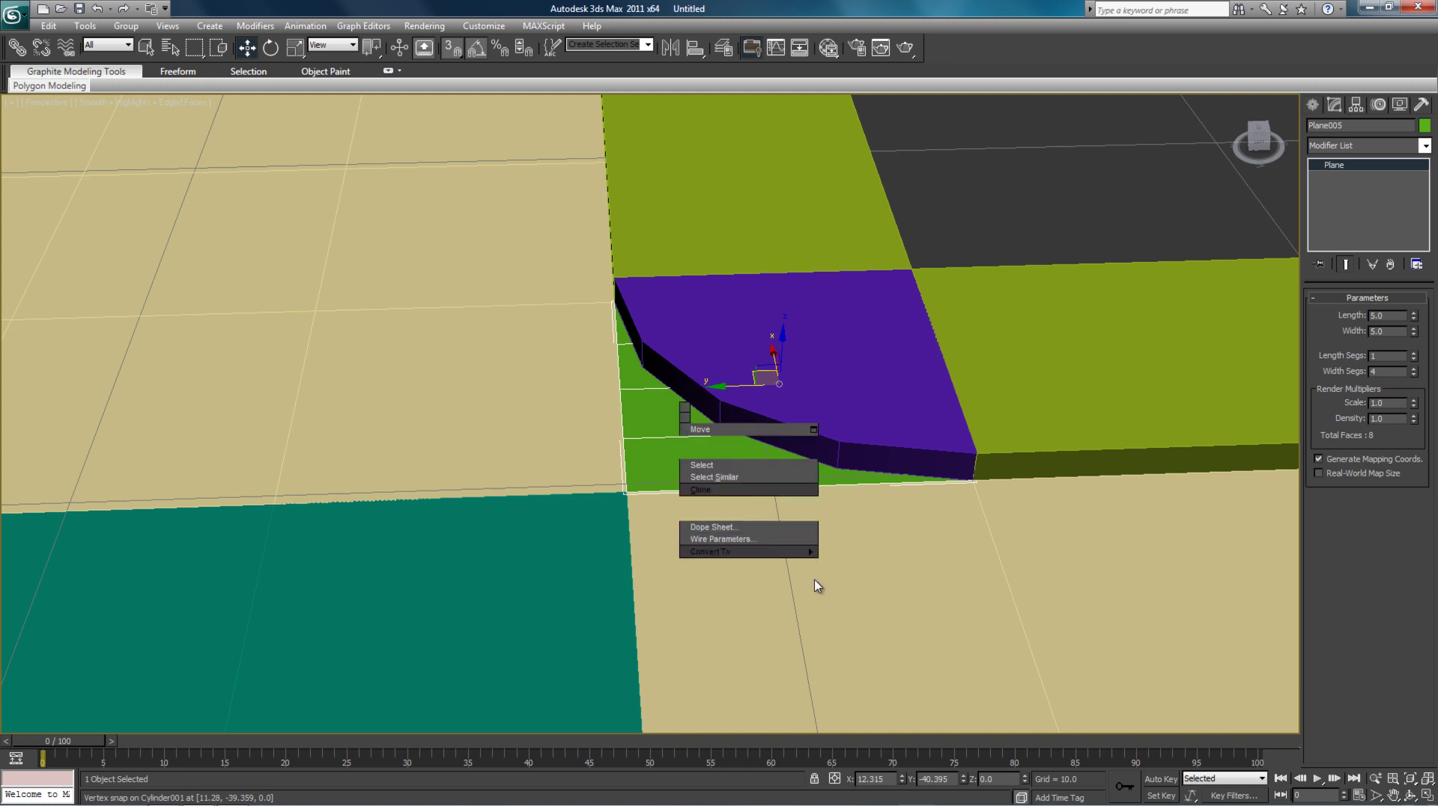
mouse_move(794, 564)
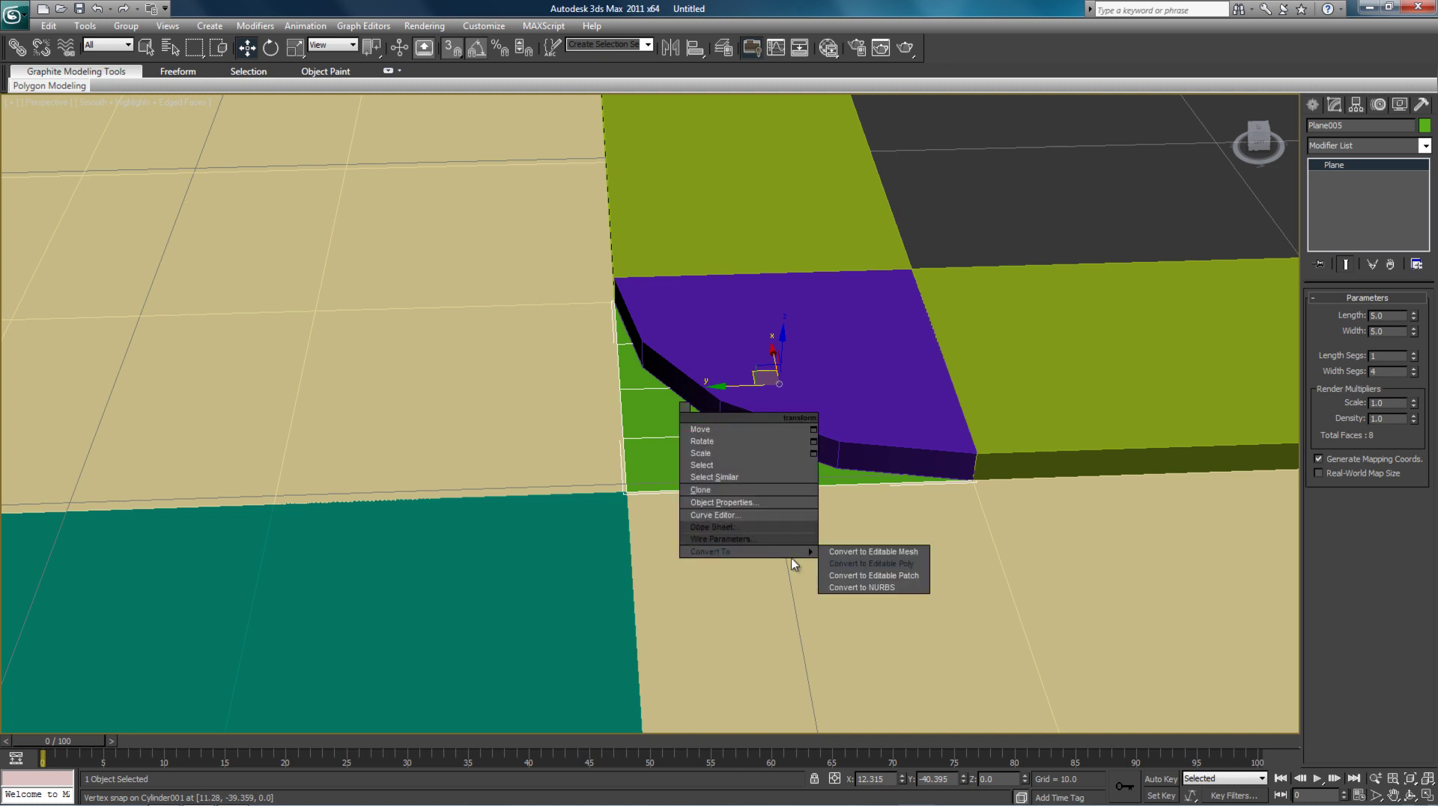
left_click(865, 562)
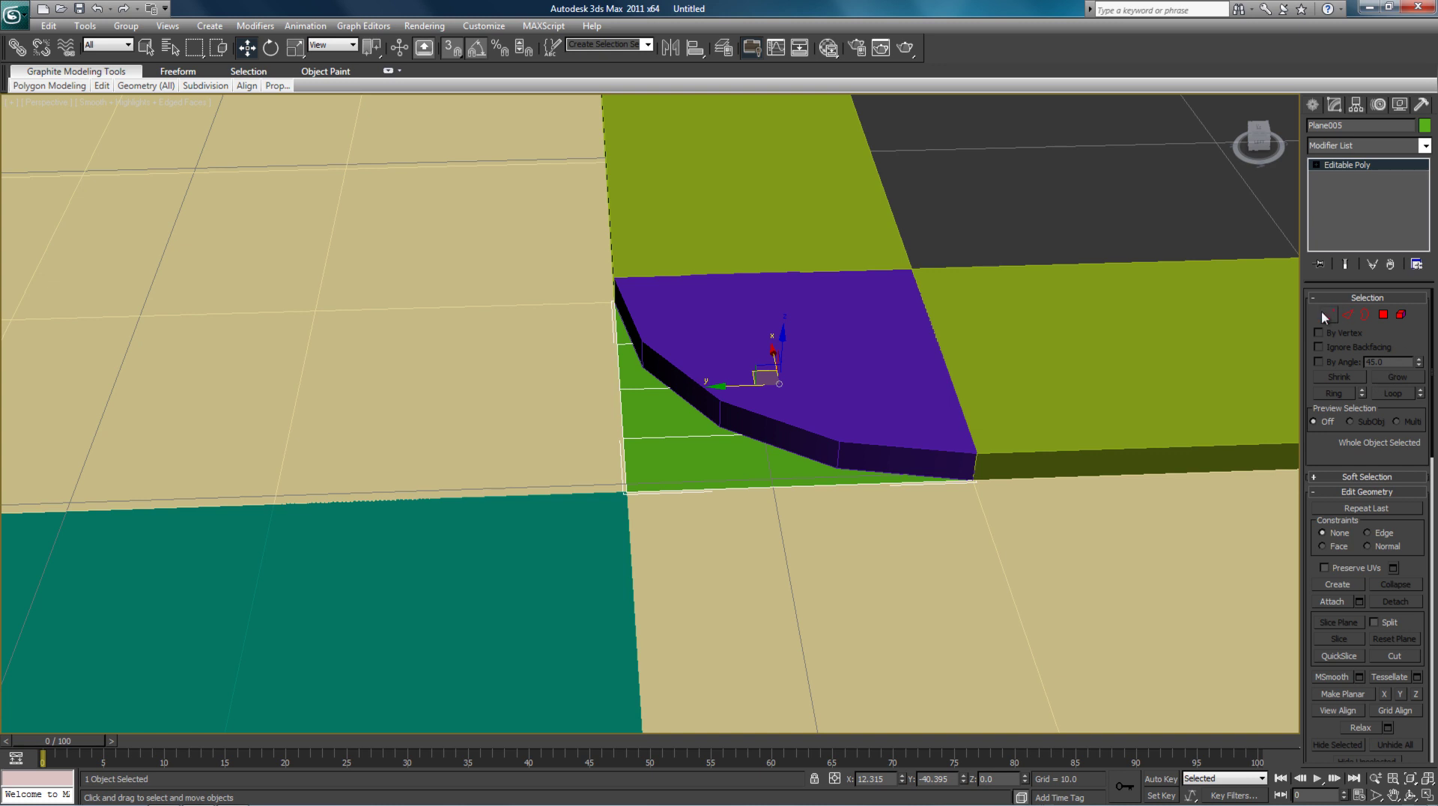
left_click(1325, 315)
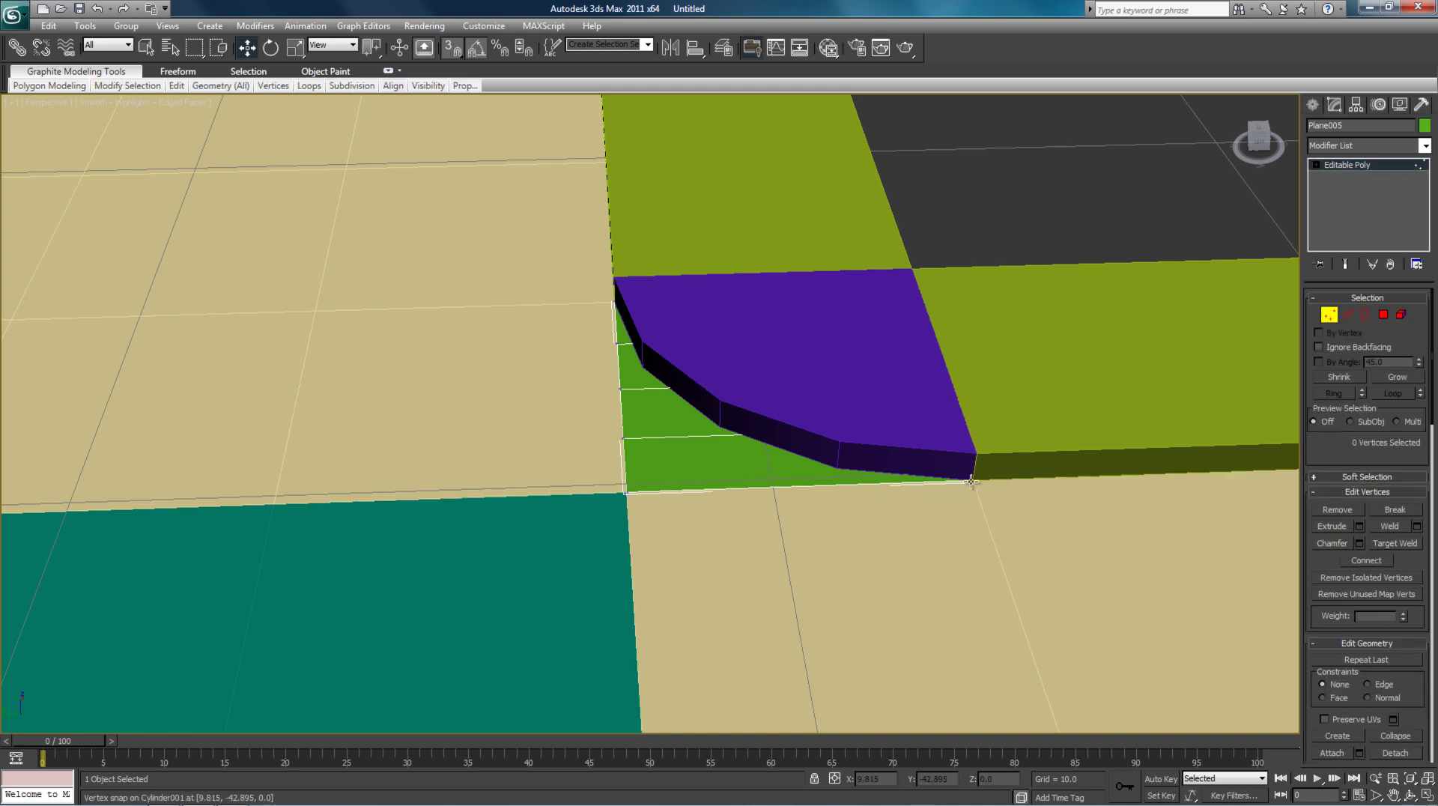
left_click_drag(971, 481, 836, 467)
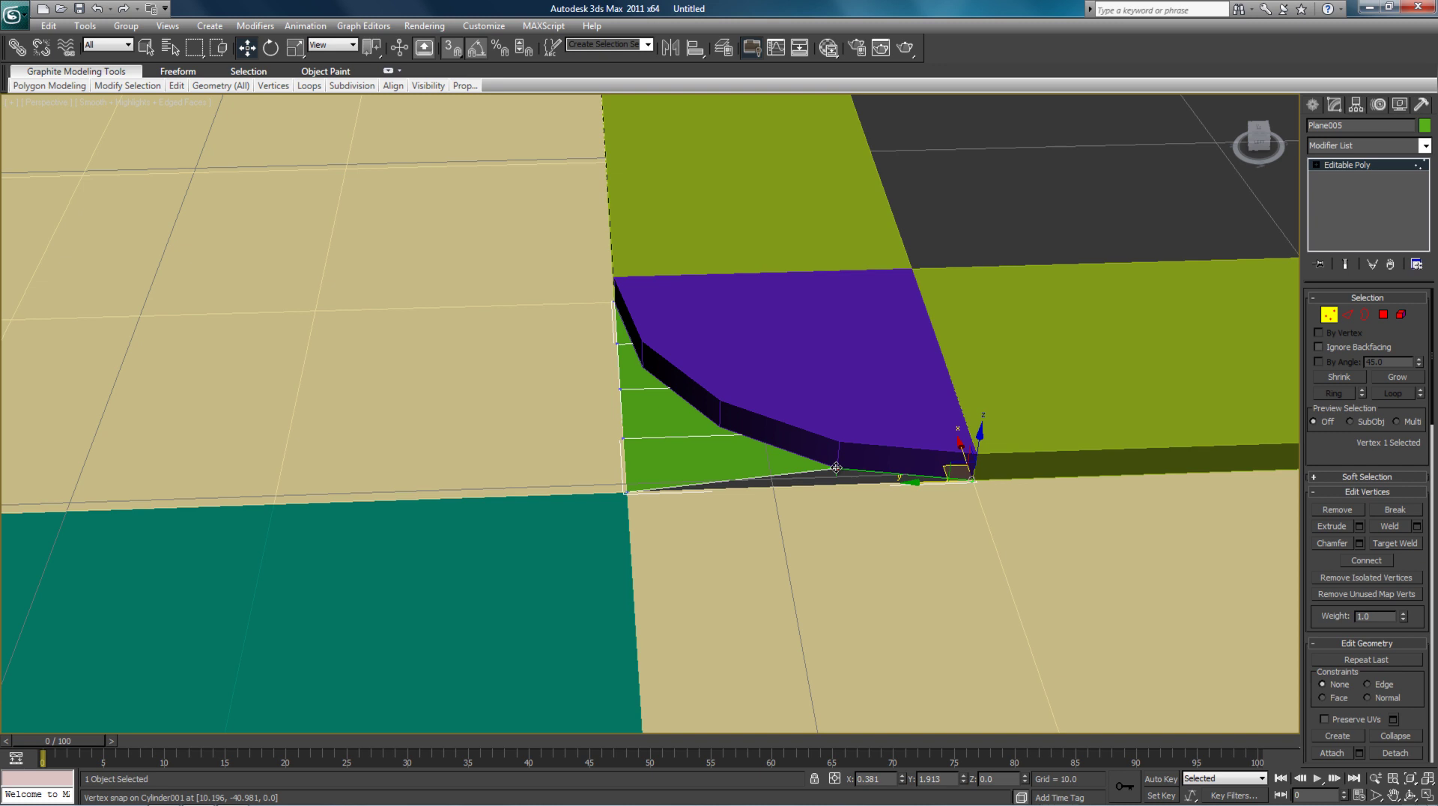
left_click_drag(834, 467, 980, 480)
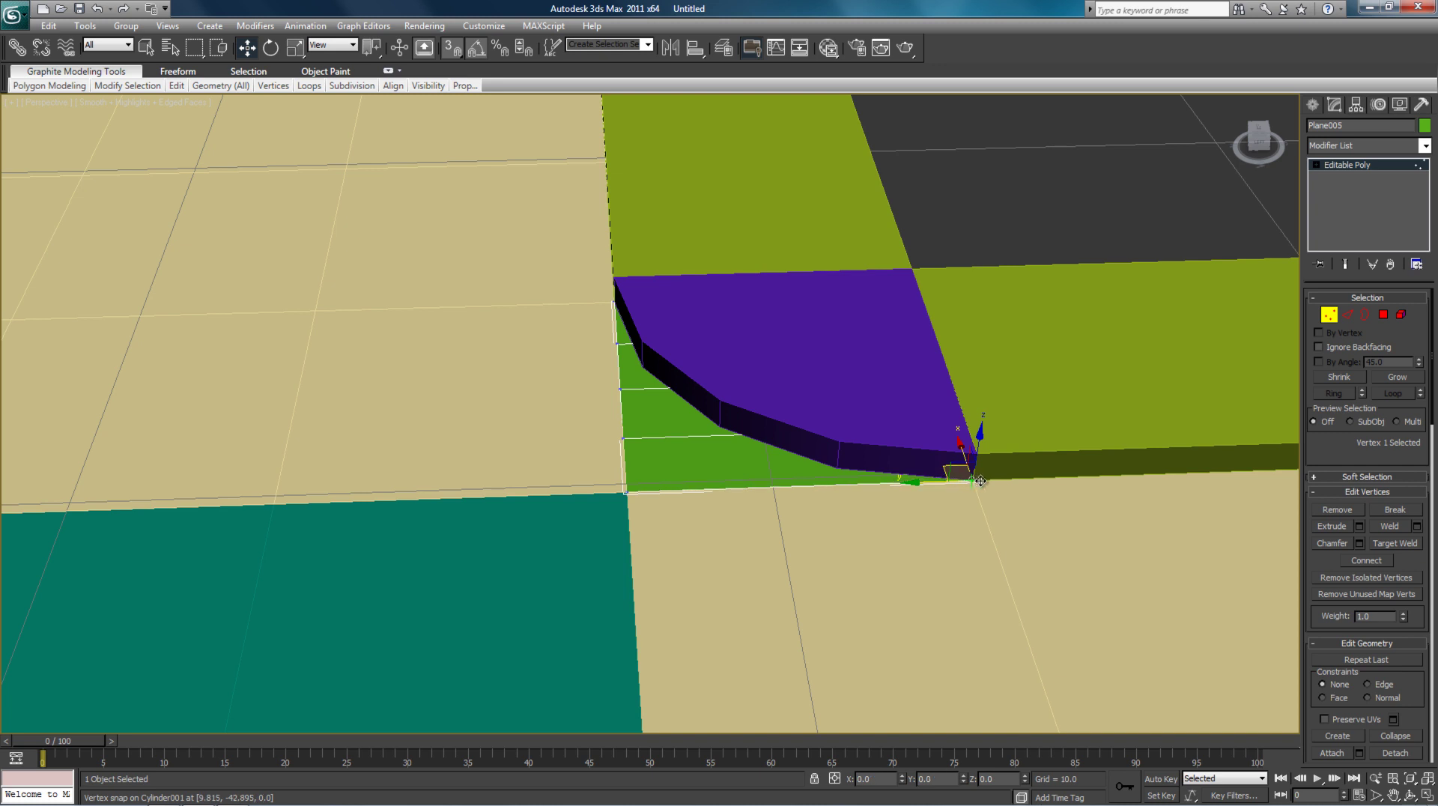
left_click(1037, 314)
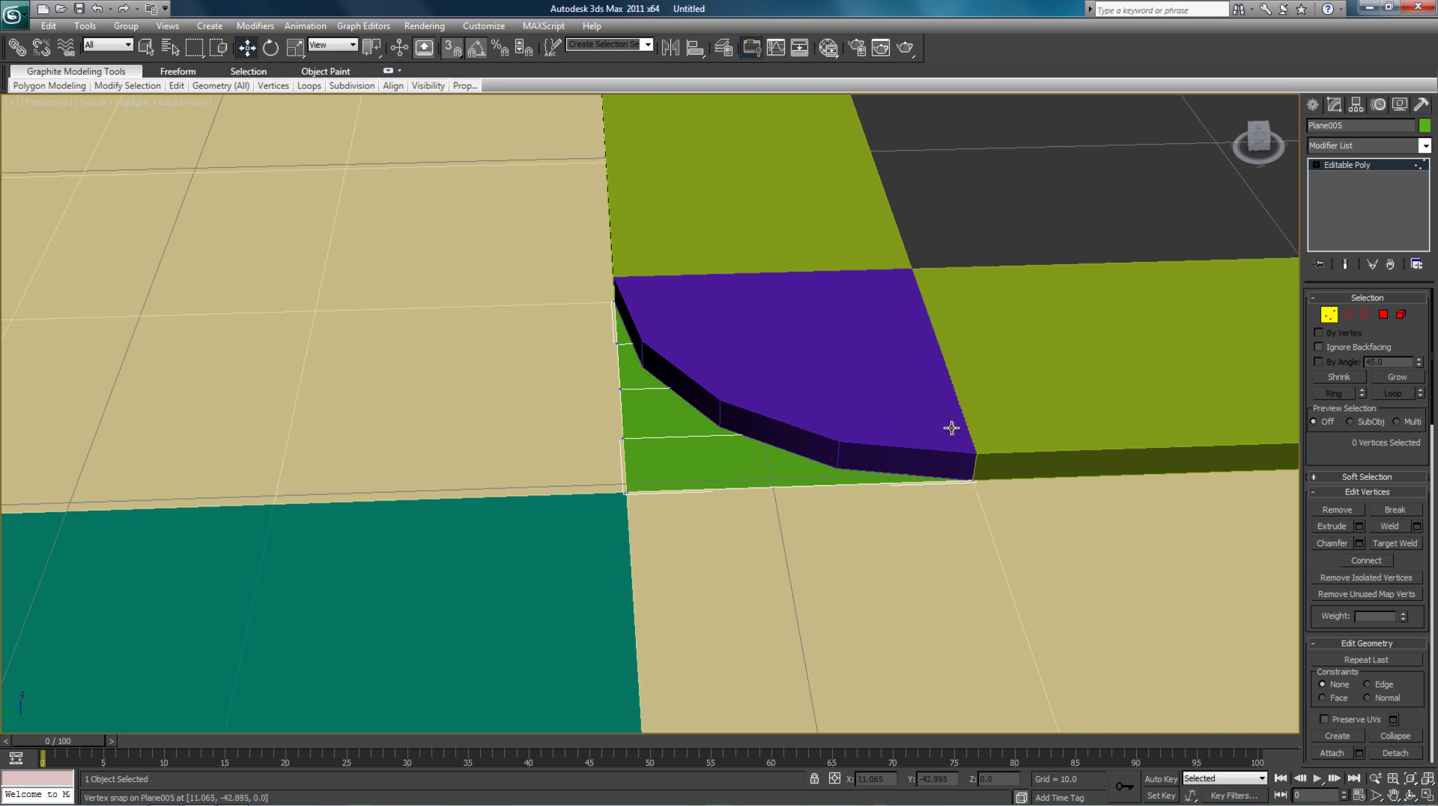
- Snap the green plane's three intermediate vertices under the quarter disc to the matching base corners of the disc's faceted edge
left_click_drag(950, 428, 837, 468)
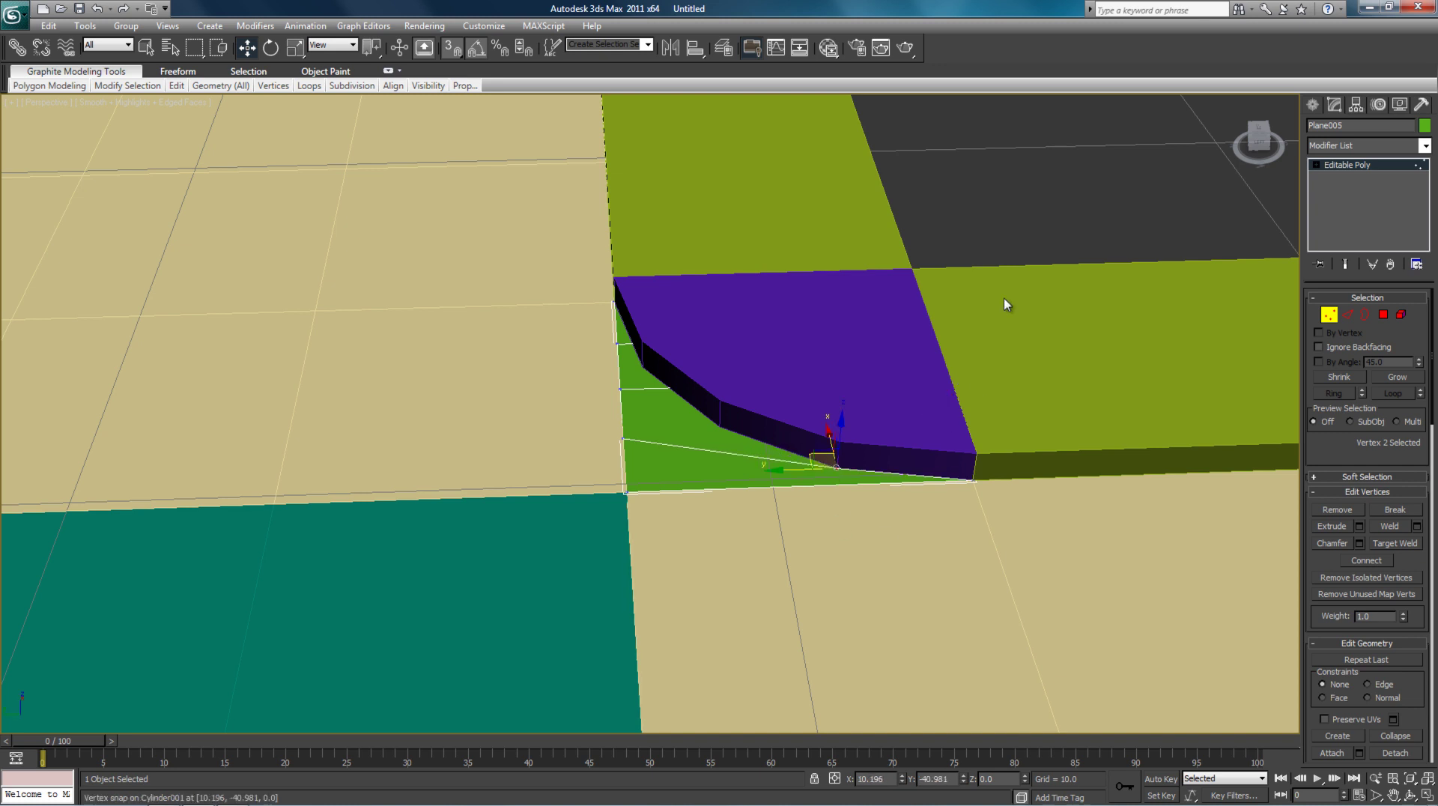
left_click(1049, 177)
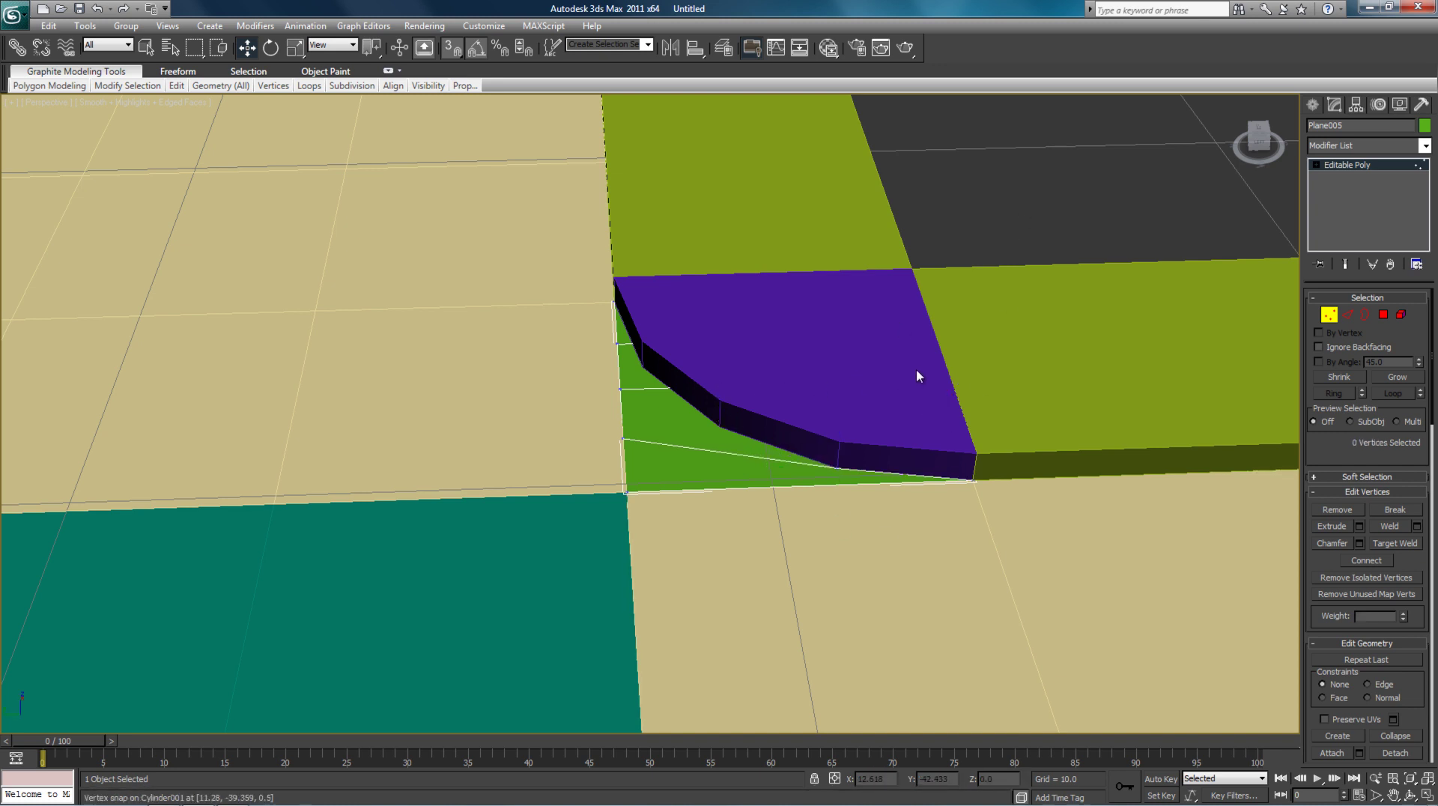
left_click(933, 377)
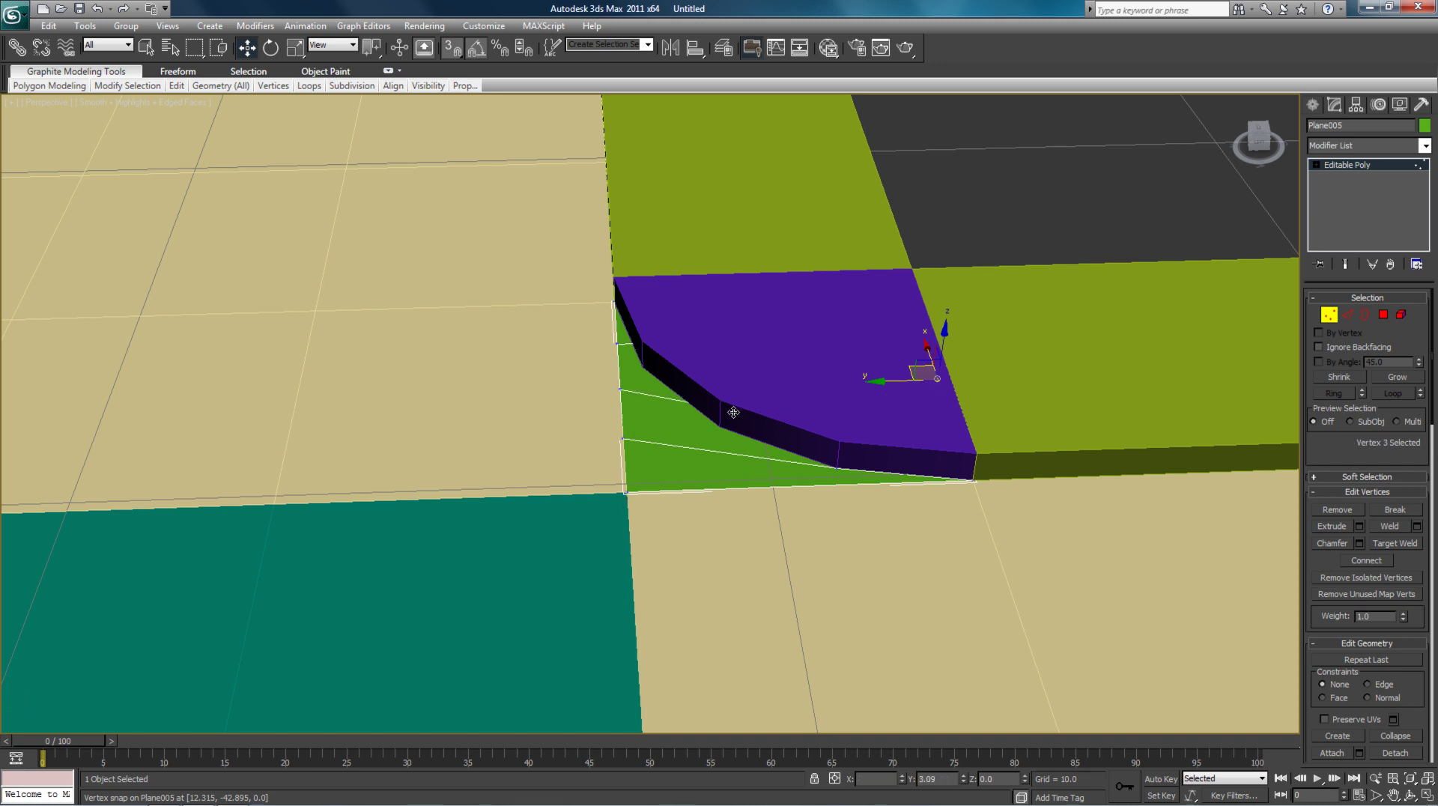
left_click_drag(733, 412, 719, 424)
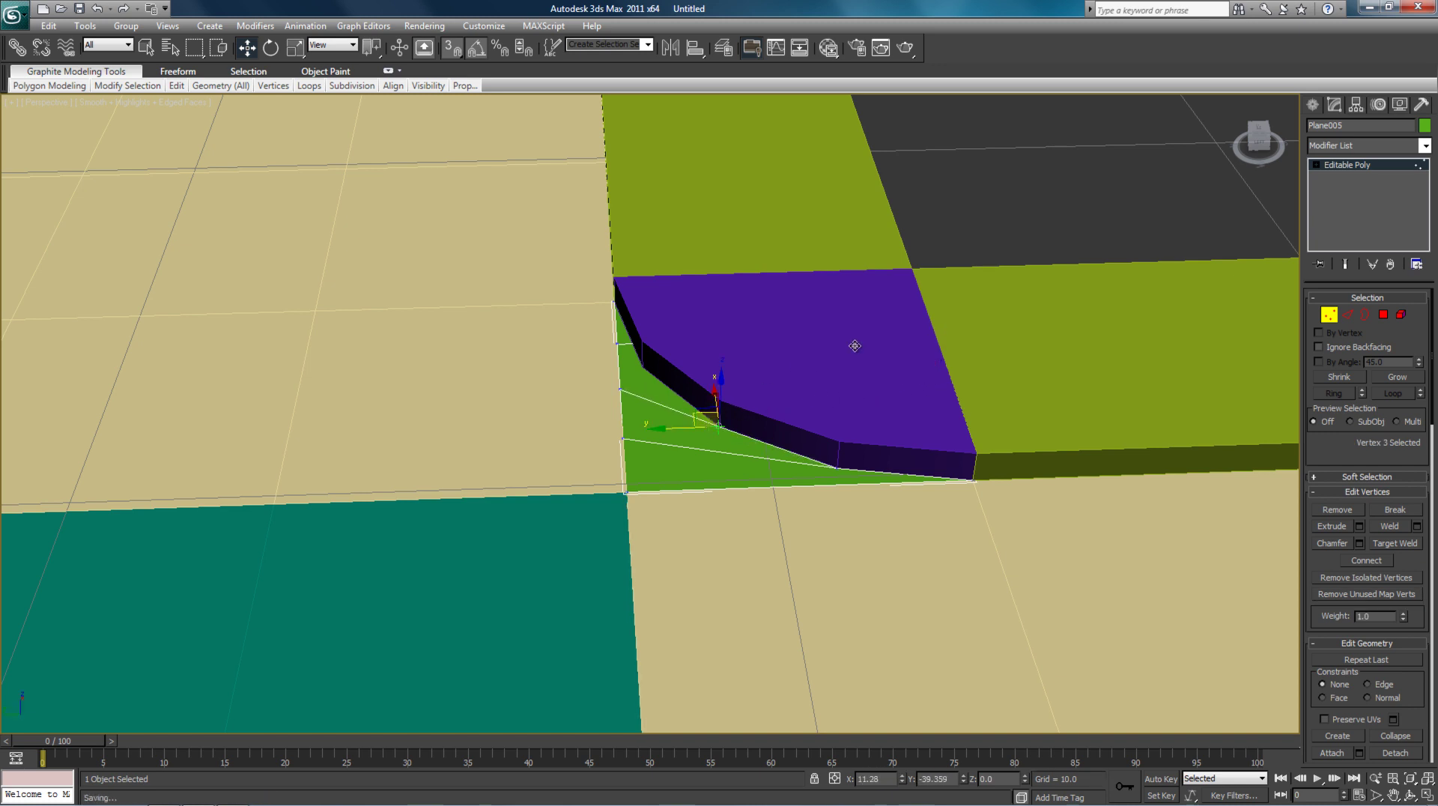
left_click(919, 328)
left_click_drag(922, 336, 642, 367)
left_click(1021, 220)
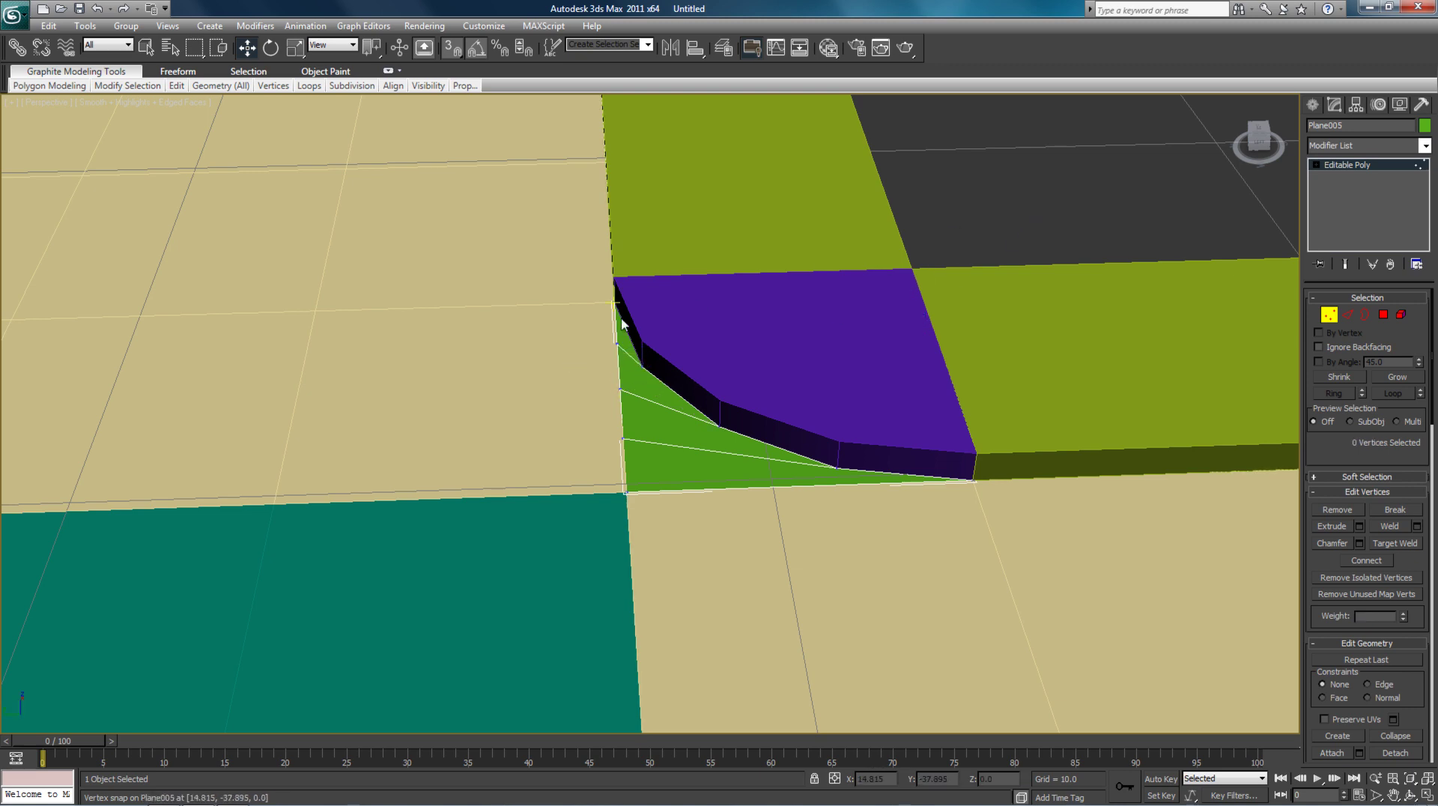
- From below, snap the green plane's remaining hidden corner vertex to the quarter disc's faceted edge, and leave vertex editing
left_click_drag(1259, 142, 39, 662)
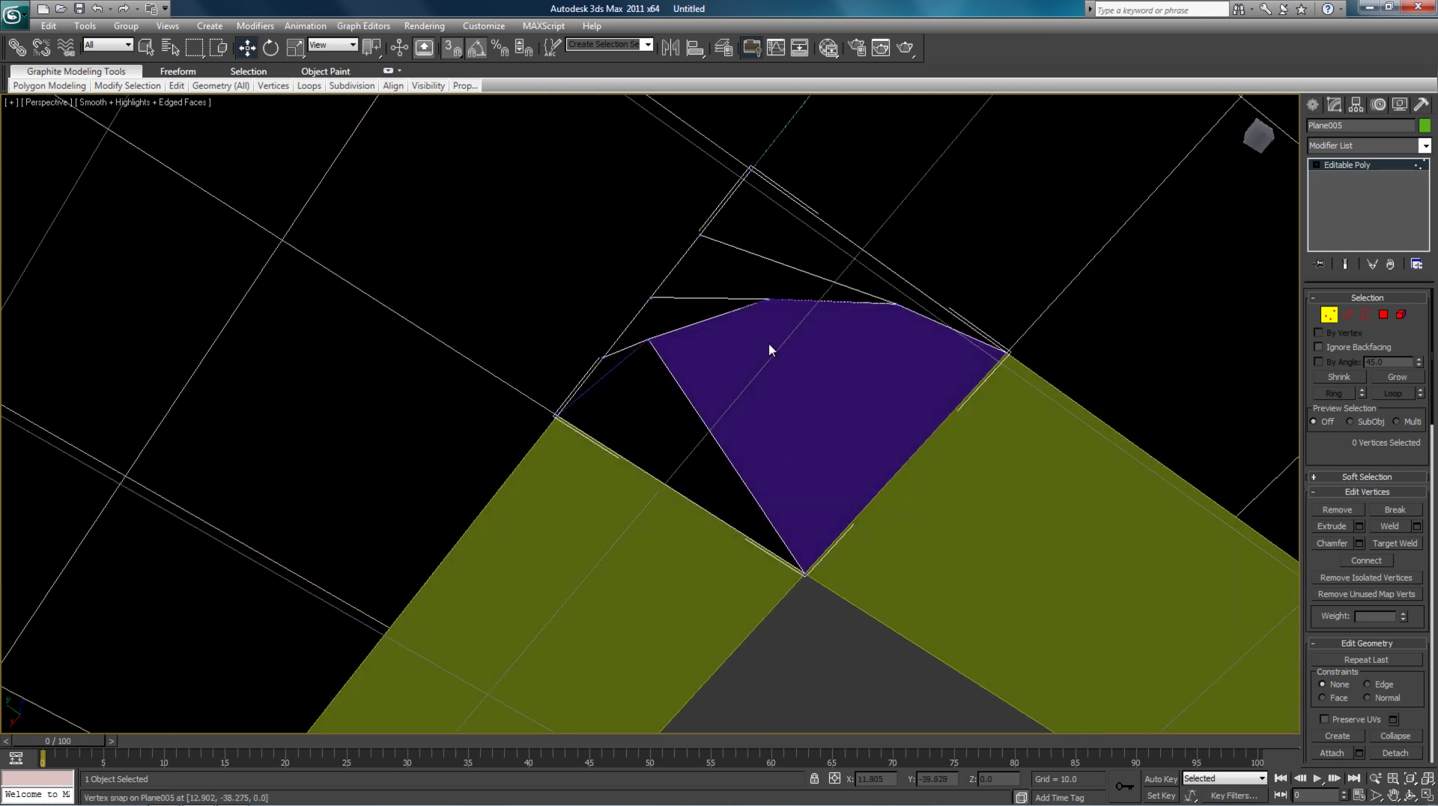
left_click_drag(801, 570, 646, 341)
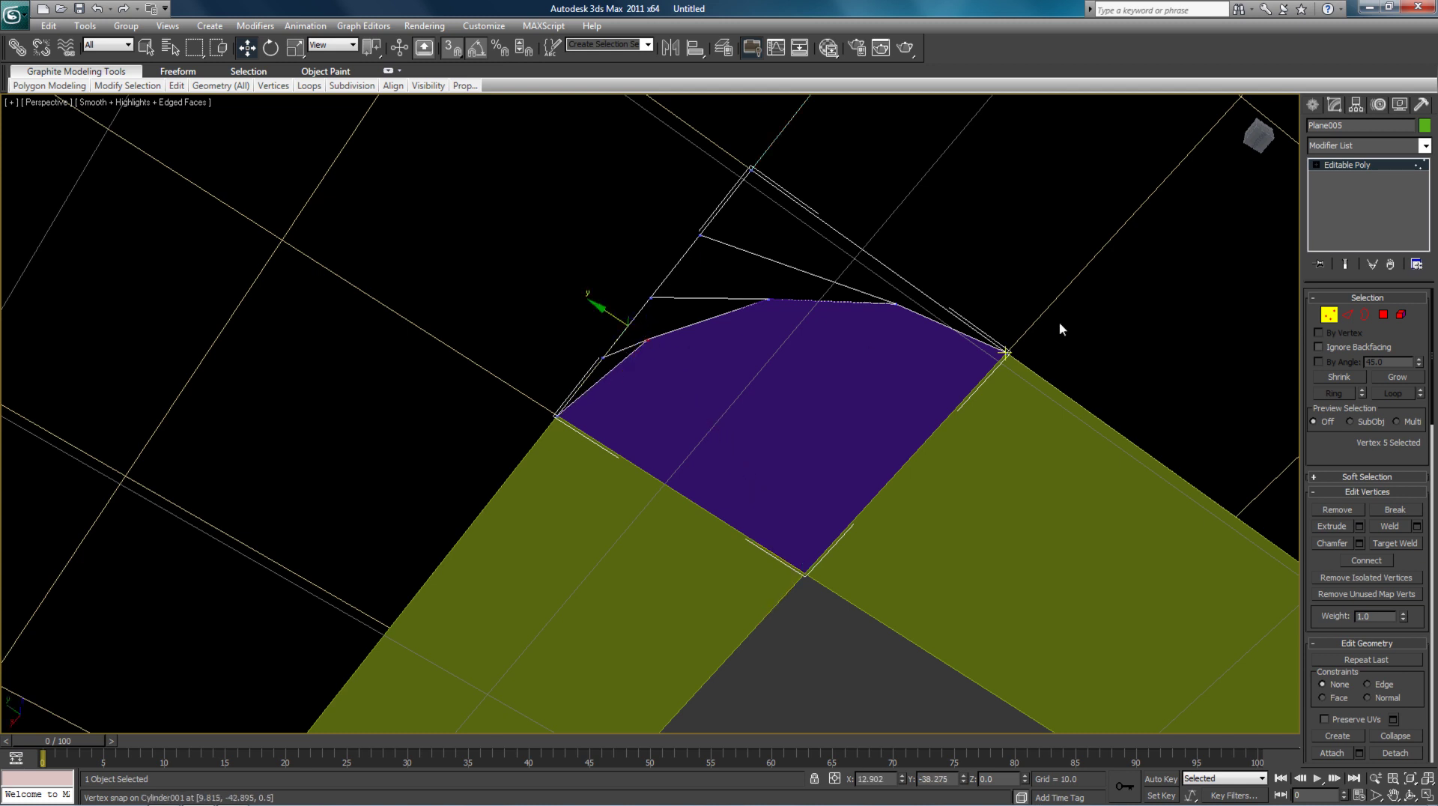
left_click(1120, 316)
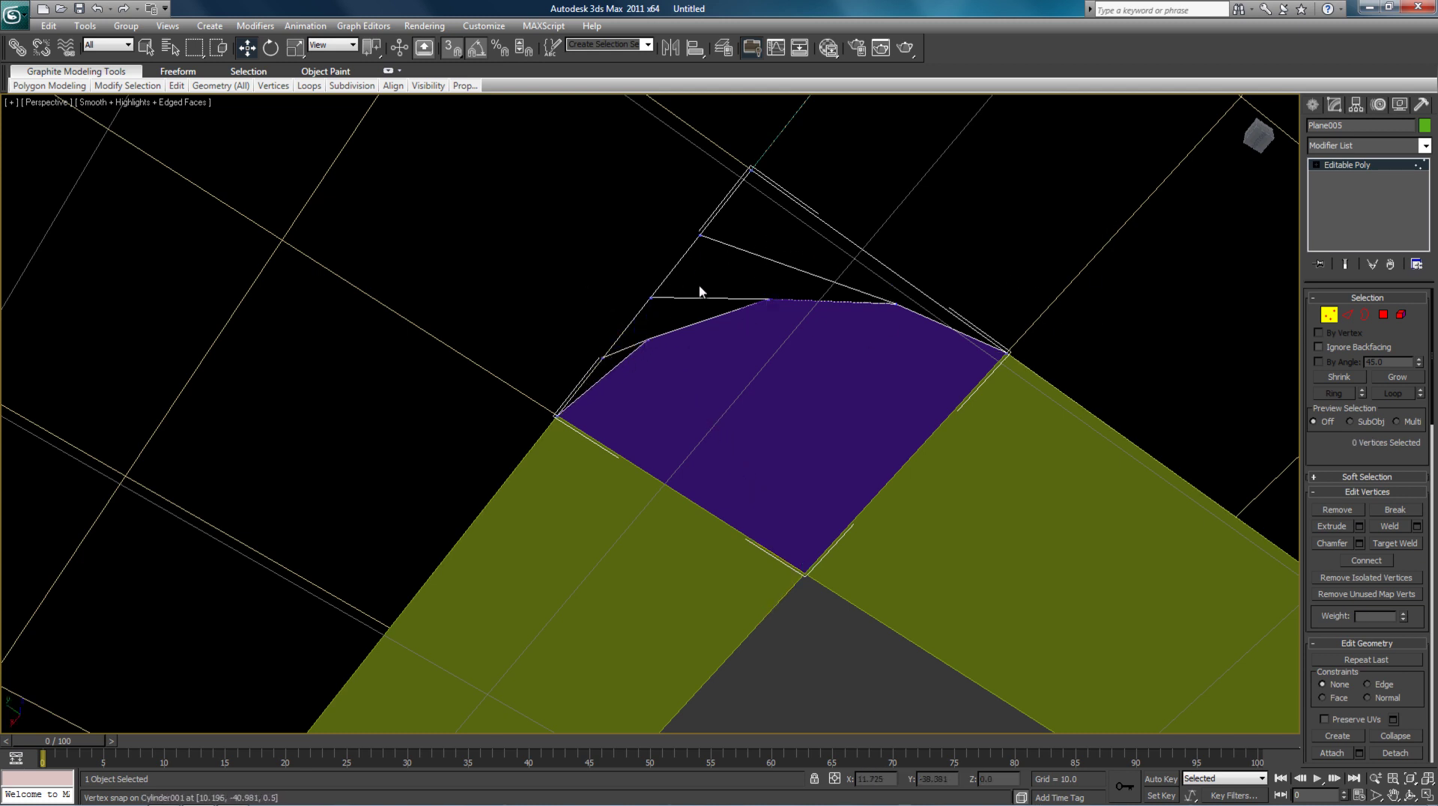
left_click_drag(1249, 121, 1201, 276)
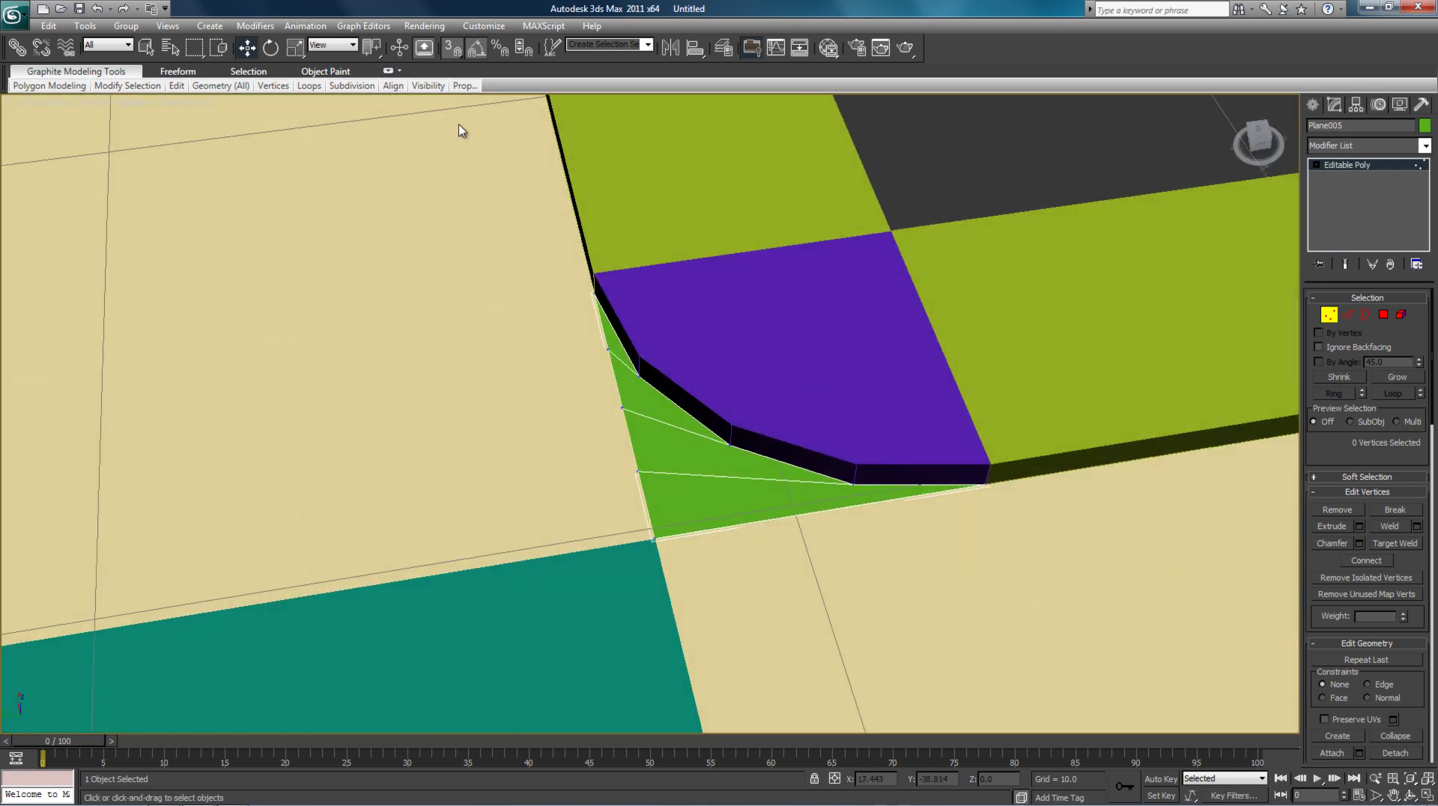
left_click(1328, 318)
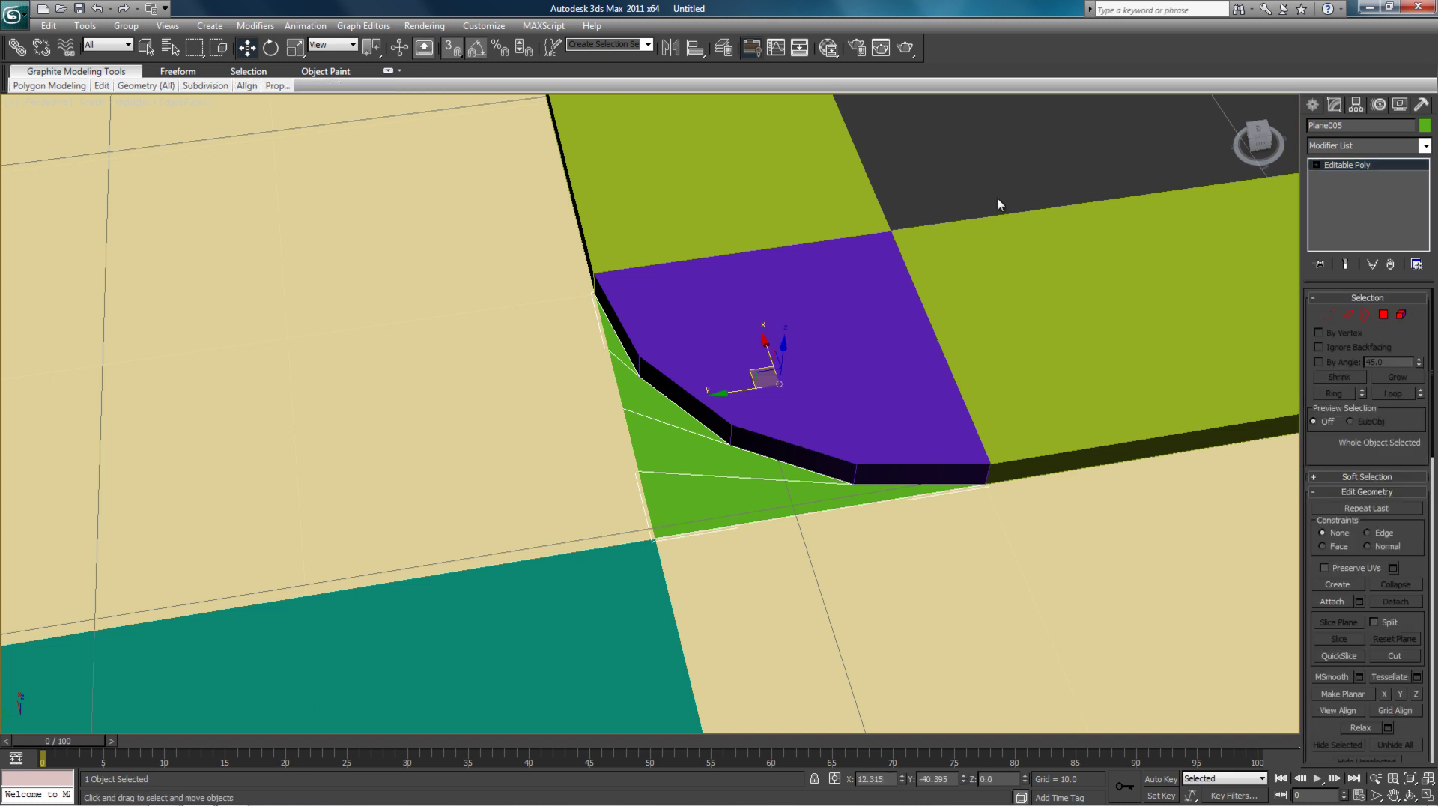
left_click(998, 202)
- Temporarily hide the near purple quarter disc to check the green corner plane's fit beneath it, and unhide all objects
left_click(810, 356)
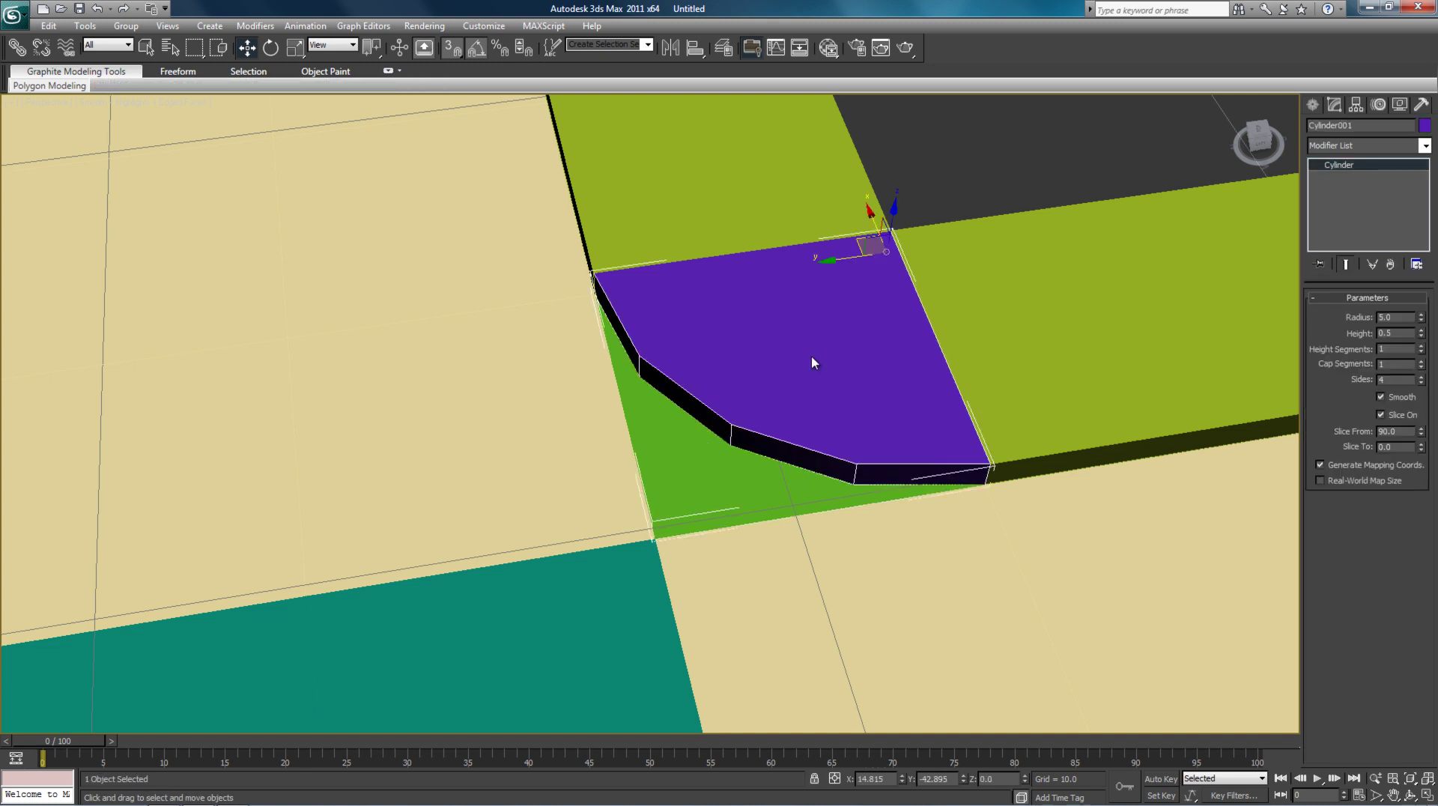
right_click(823, 348)
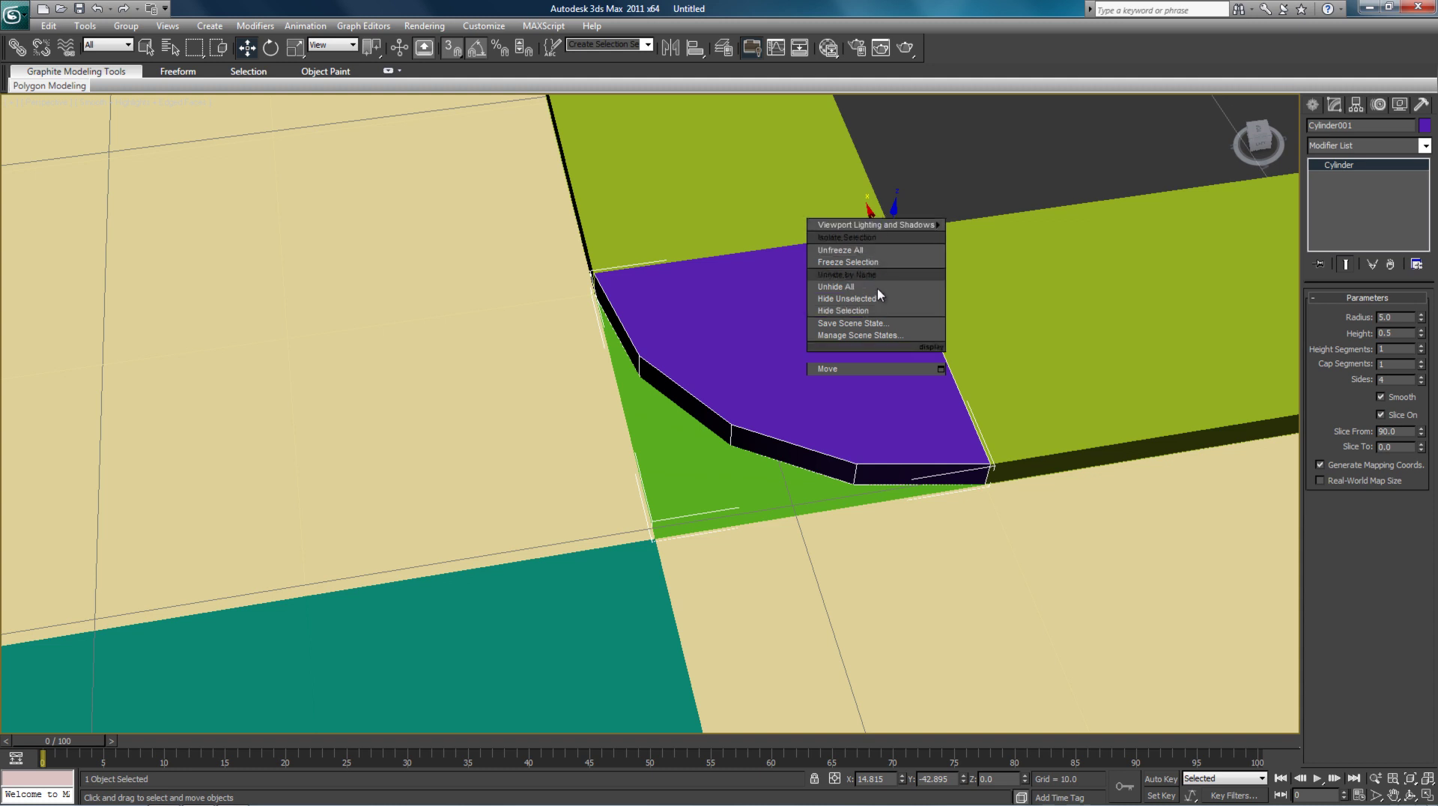
left_click(854, 318)
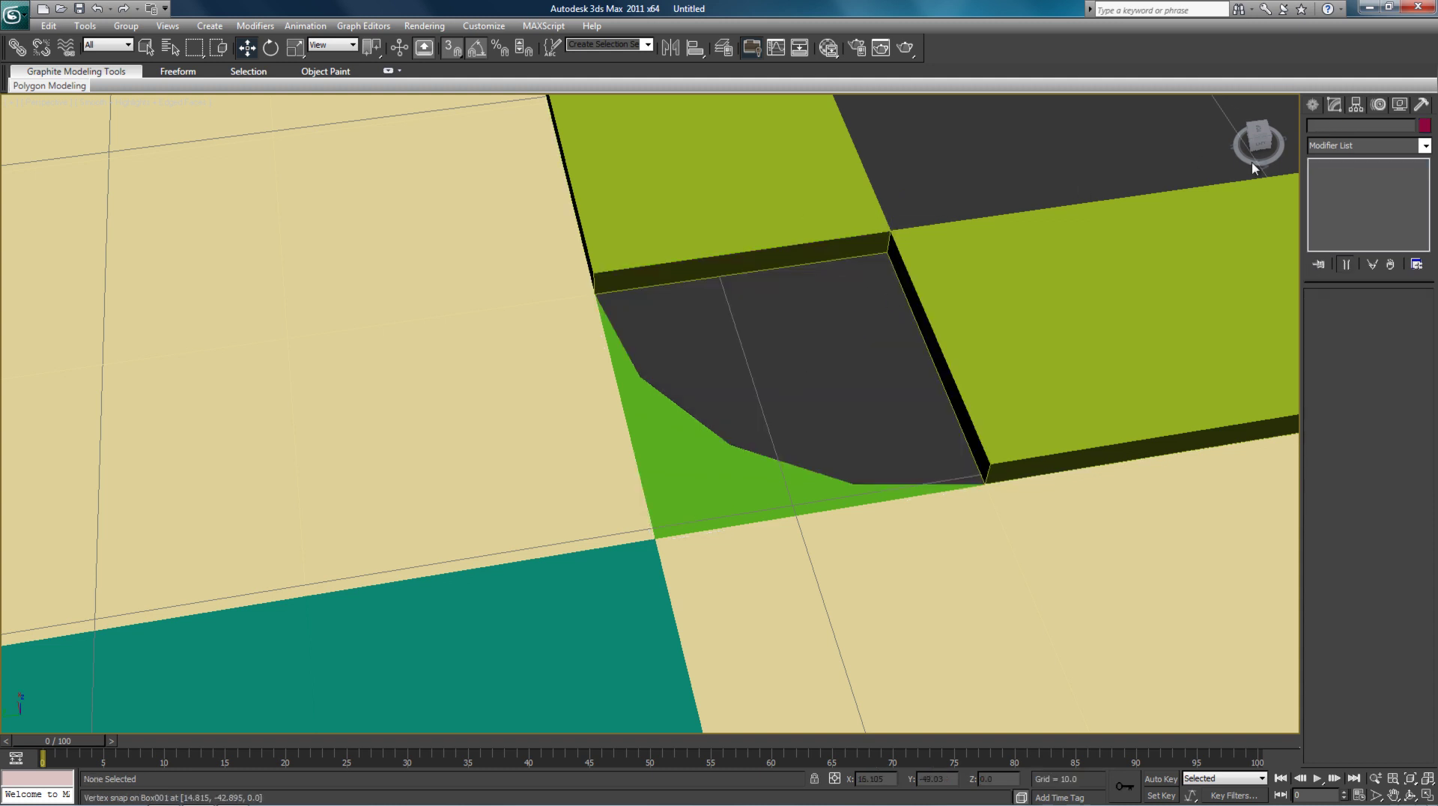
left_click_drag(1258, 142, 1227, 133)
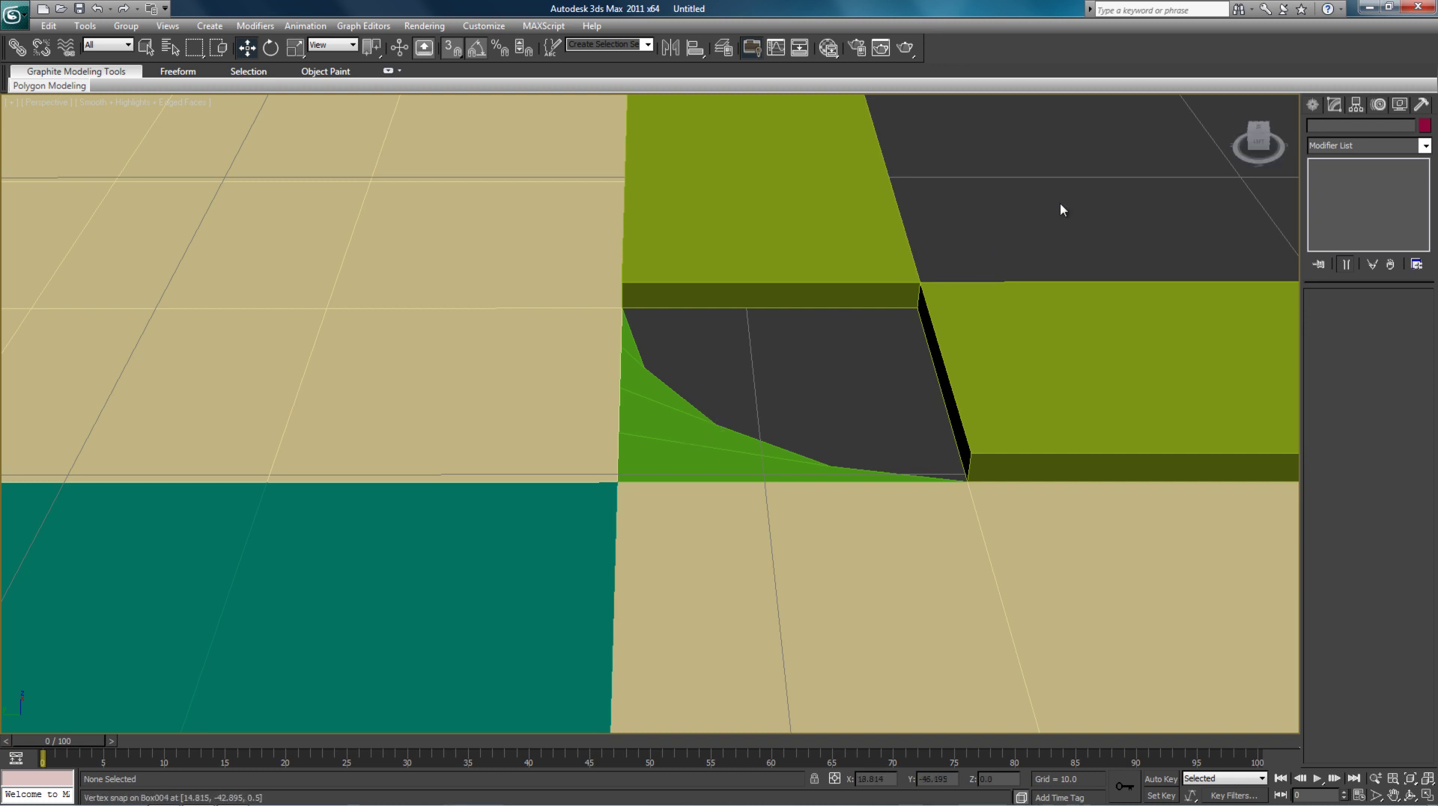
right_click(1025, 240)
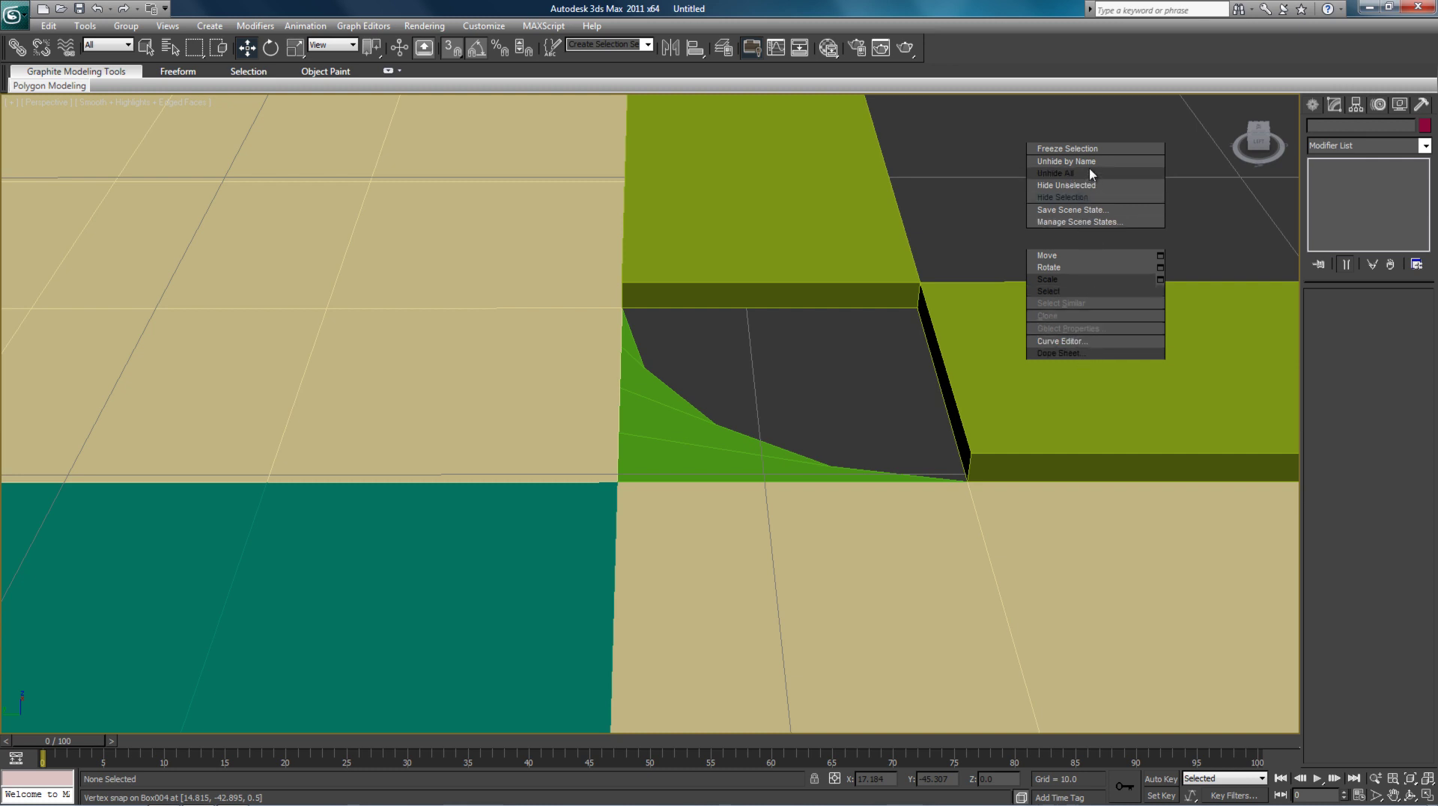
left_click(1090, 172)
- Clone the green corner plane as a copy and rotate the copy 90 degrees about the Z axis
left_click(677, 420)
right_click(672, 423)
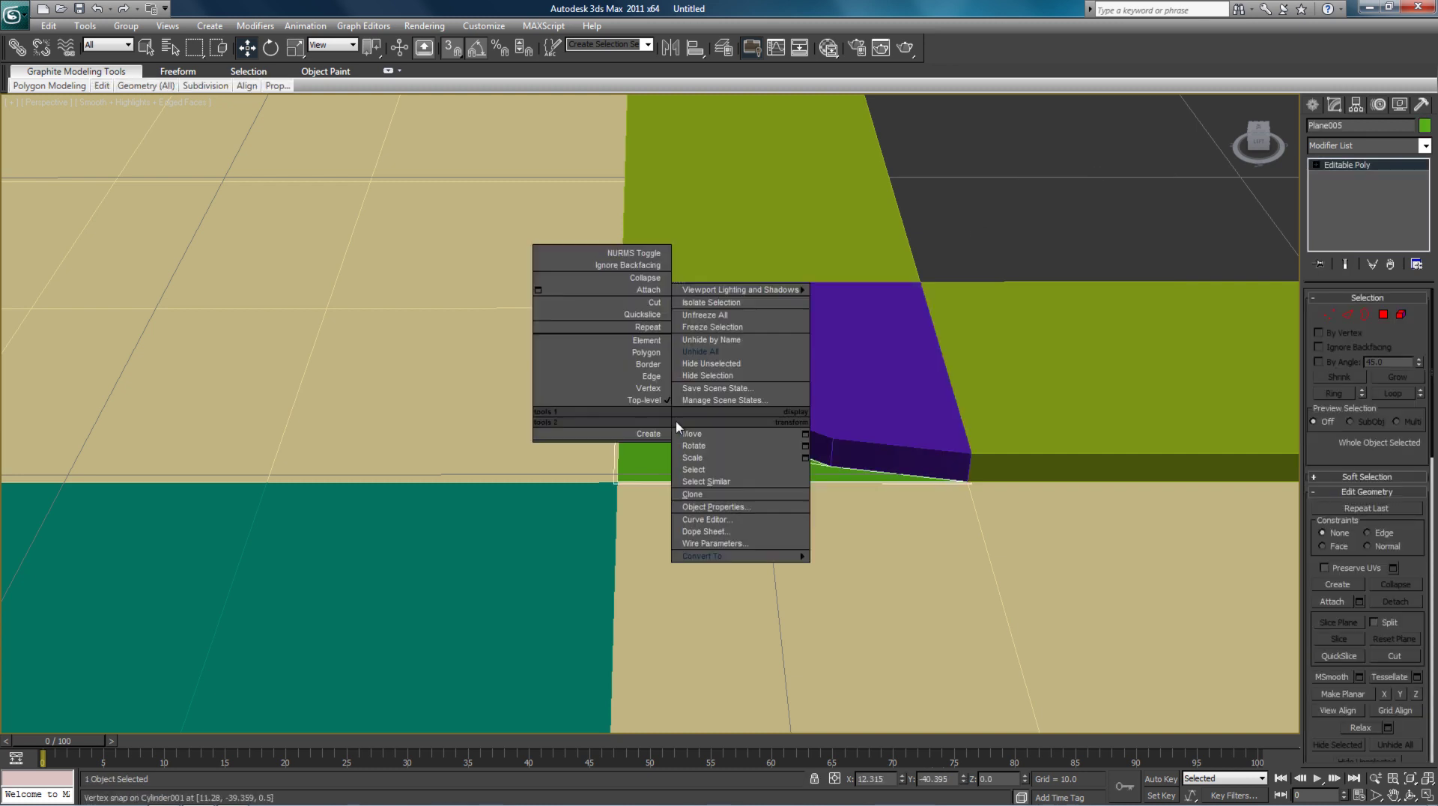
left_click(719, 494)
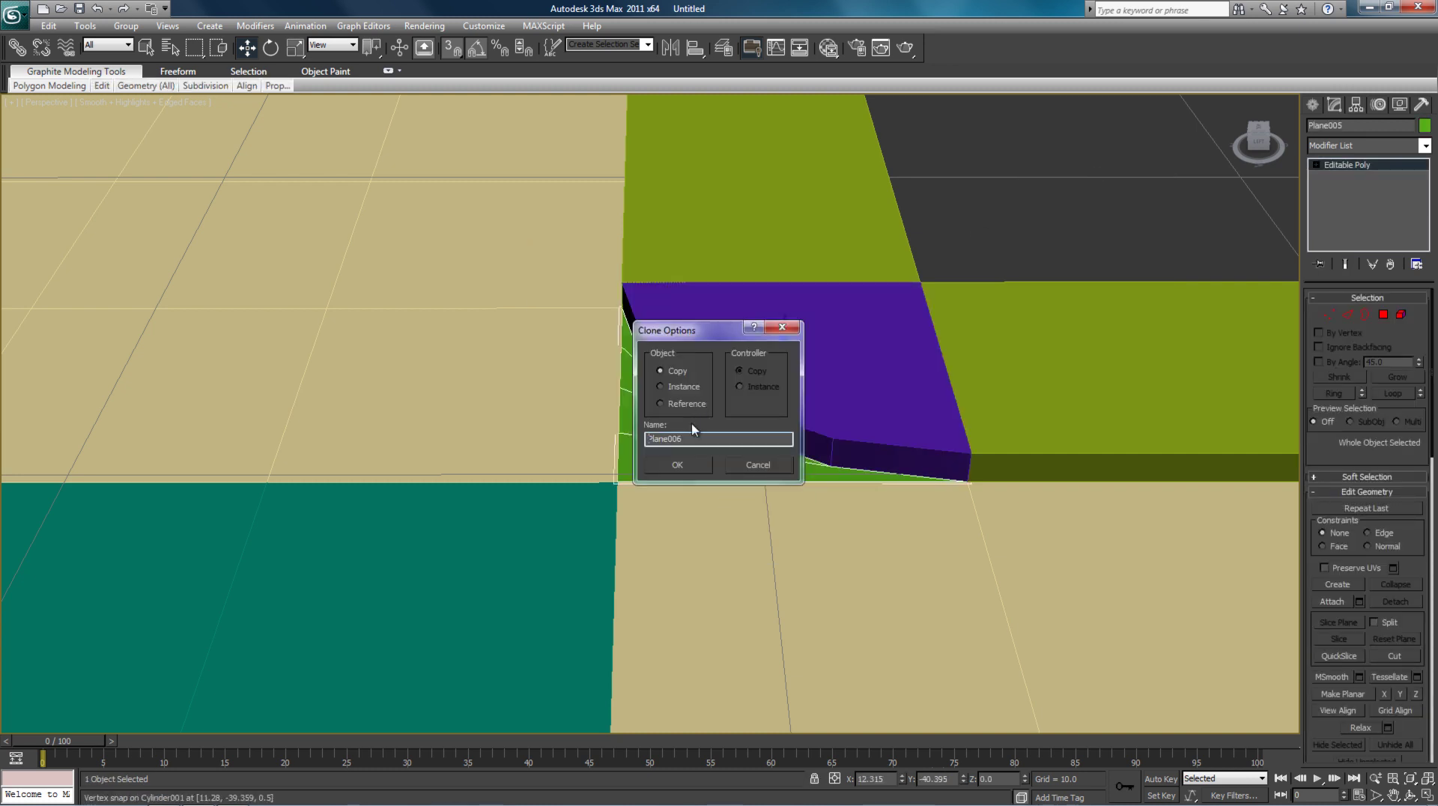
left_click(682, 462)
left_click(271, 47)
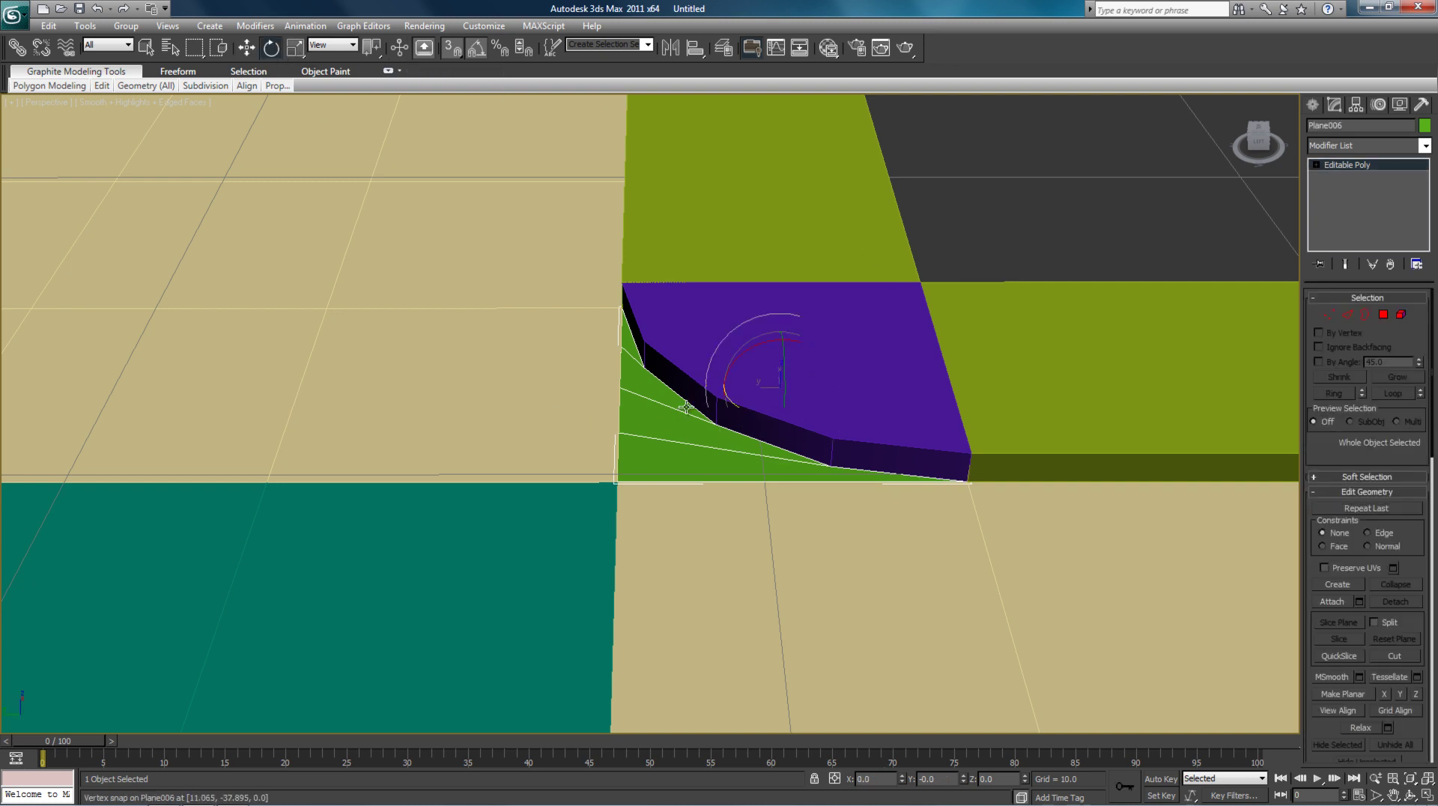
left_click_drag(737, 408, 816, 414)
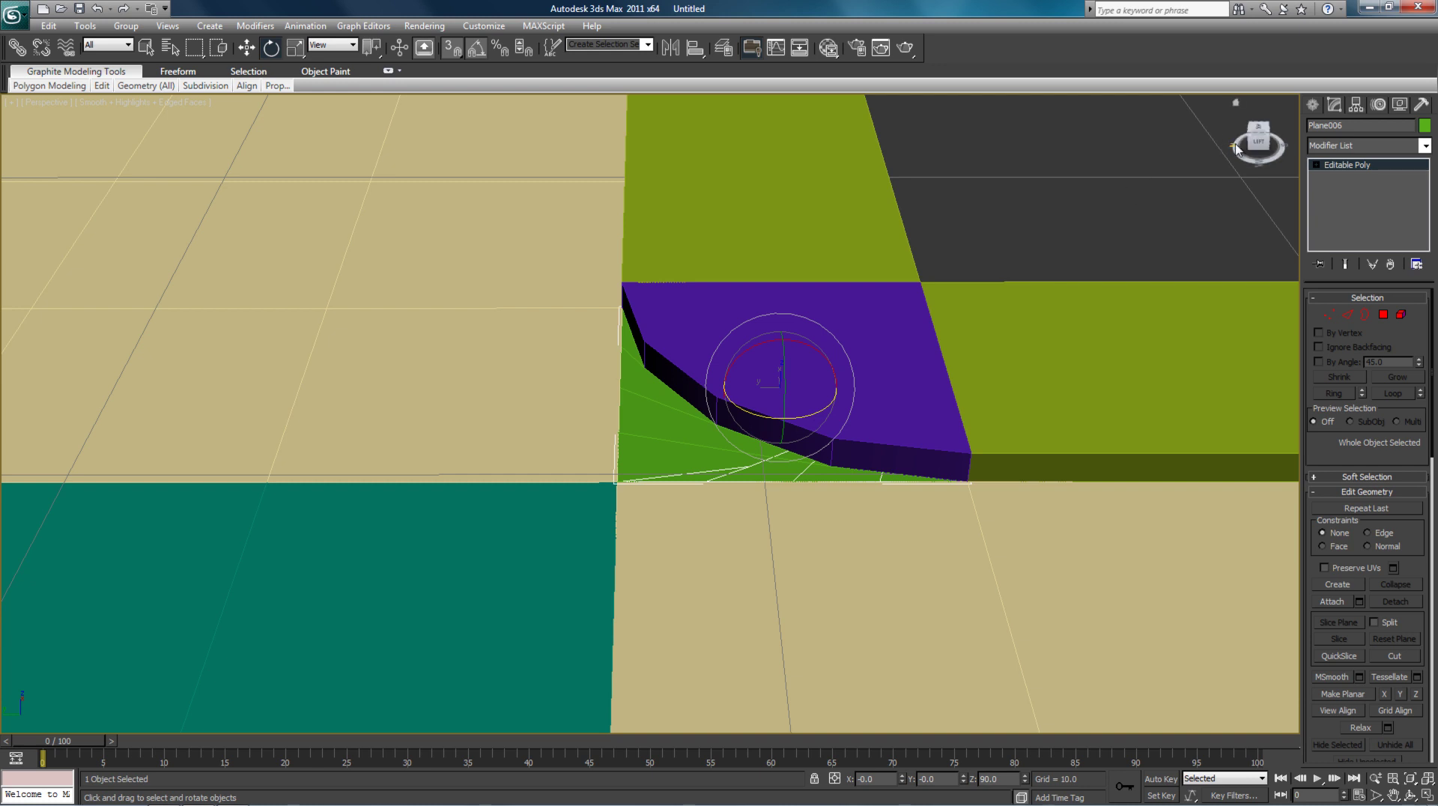
- Move the rotated green copy across the side road toward the opposite quarter disc, undoing the accidental shift of the tan road plane
left_click(248, 47)
middle_click_drag(829, 181, 964, 183)
left_click_drag(764, 481, 205, 398)
middle_click_drag(304, 455, 1173, 471)
left_click_drag(1087, 417, 1004, 434)
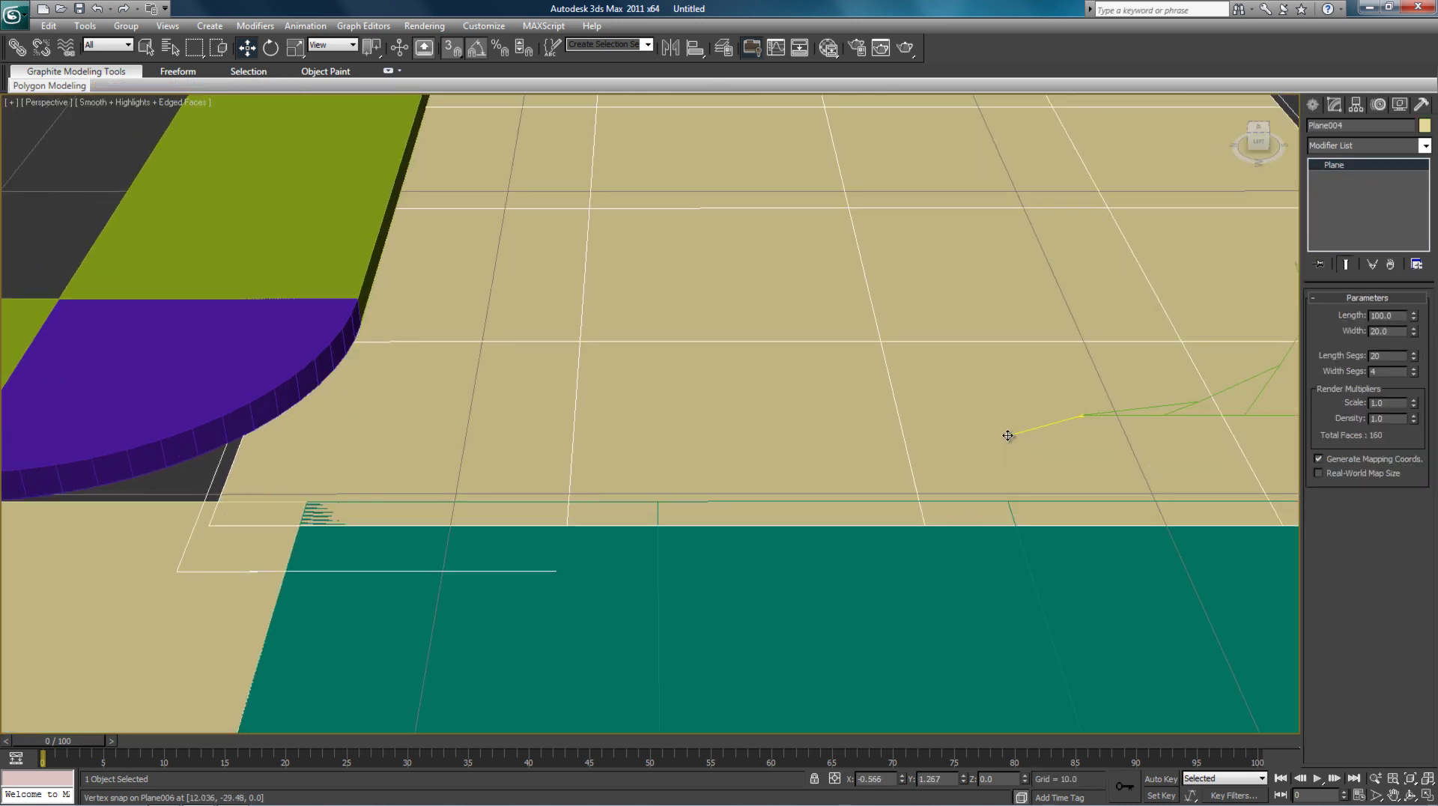
left_click(96, 9)
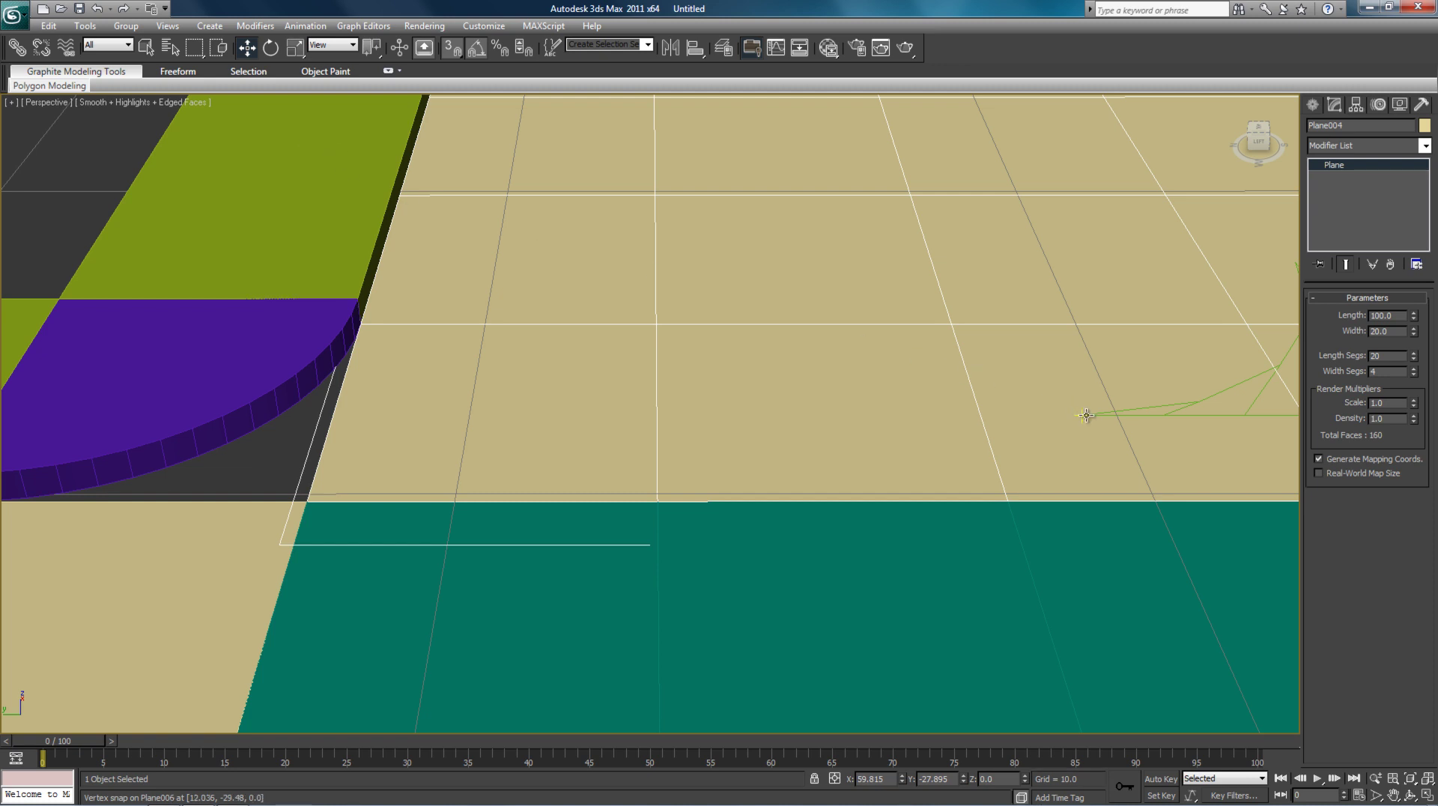
left_click_drag(1086, 415, 189, 494)
- Set the opposite quarter disc's number of sides to 4
left_click(177, 384)
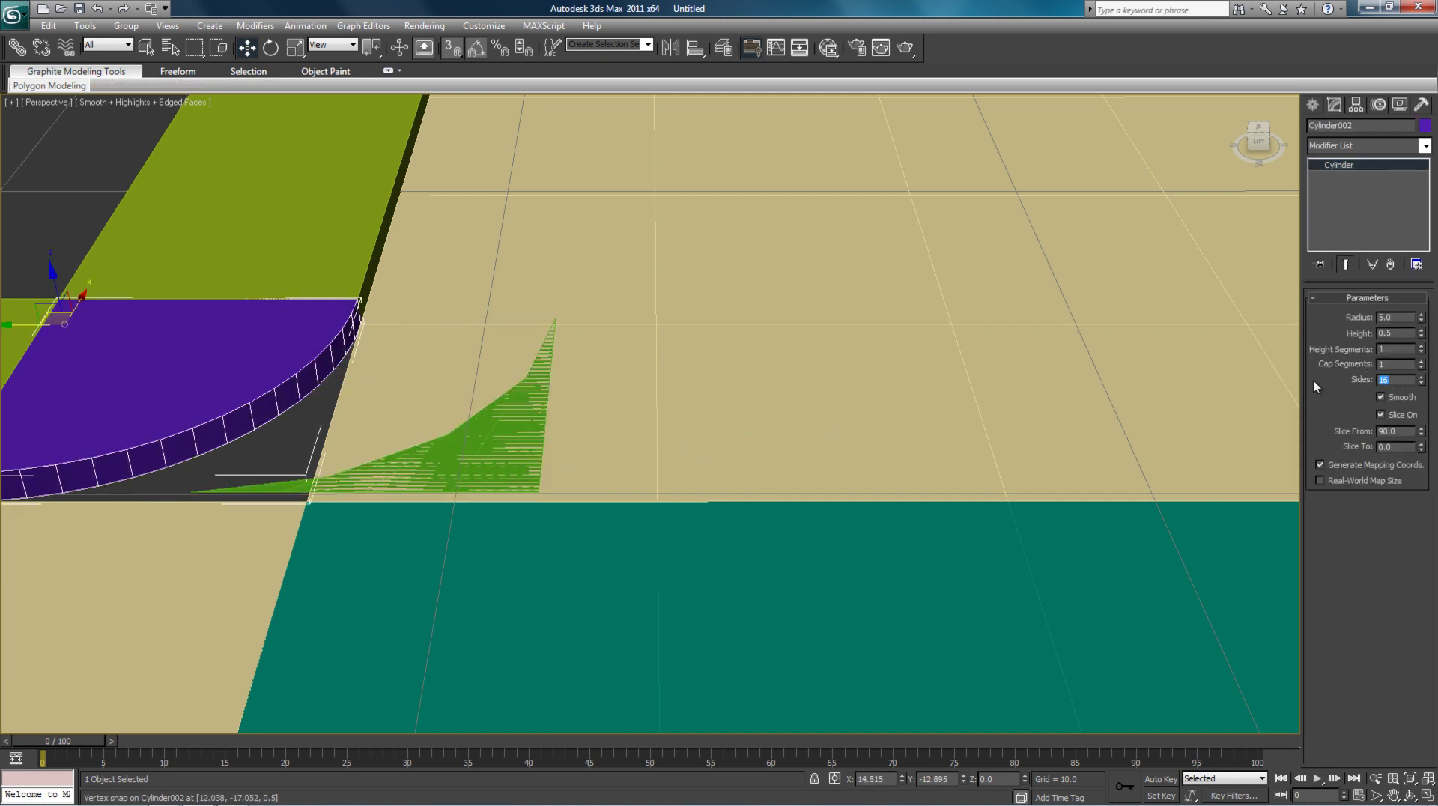
type("4")
key("Return")
- Undo the stray move of the tan road plane, and snap the green copy's pointed tip to the opposite quarter disc's outer base corner
left_click(303, 481)
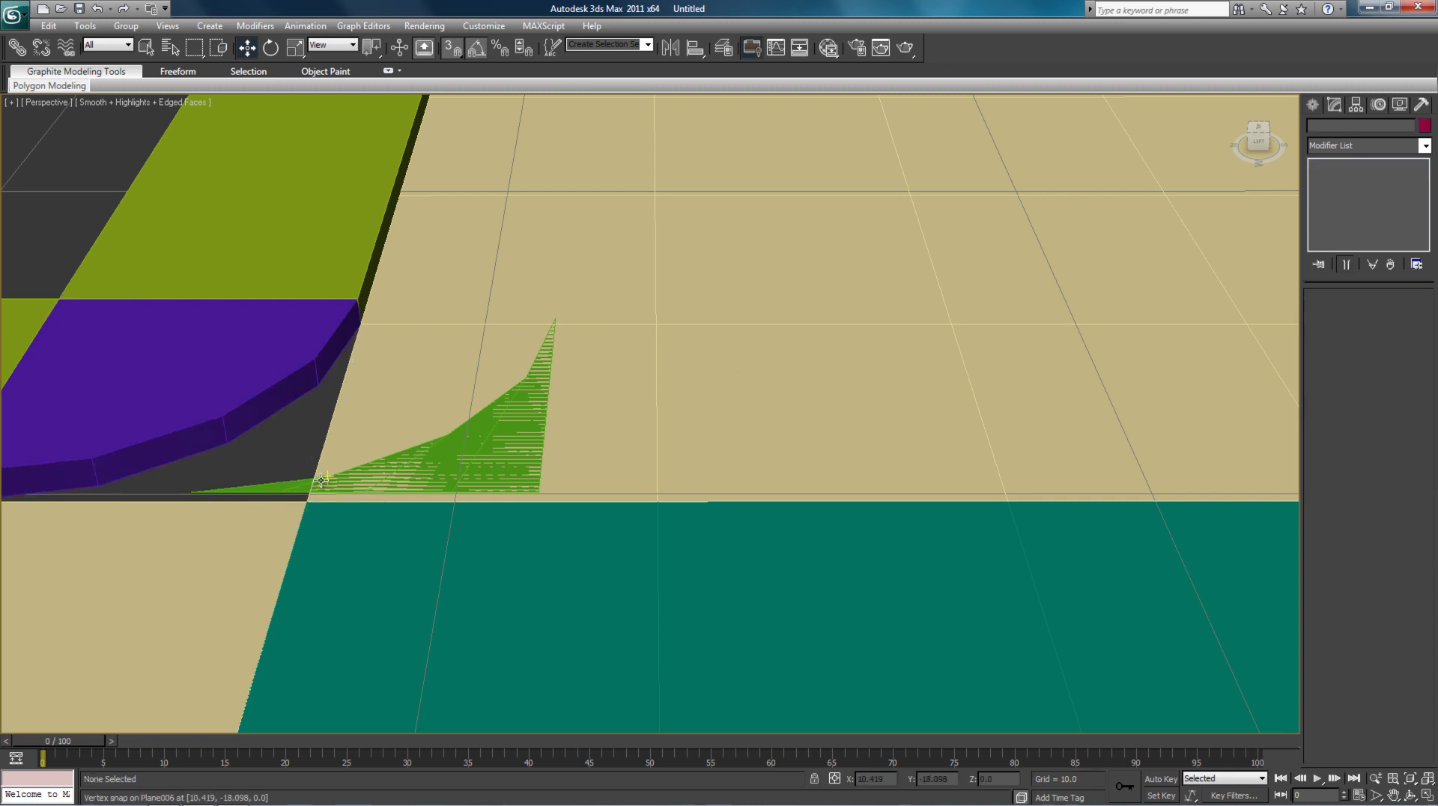
left_click(327, 476)
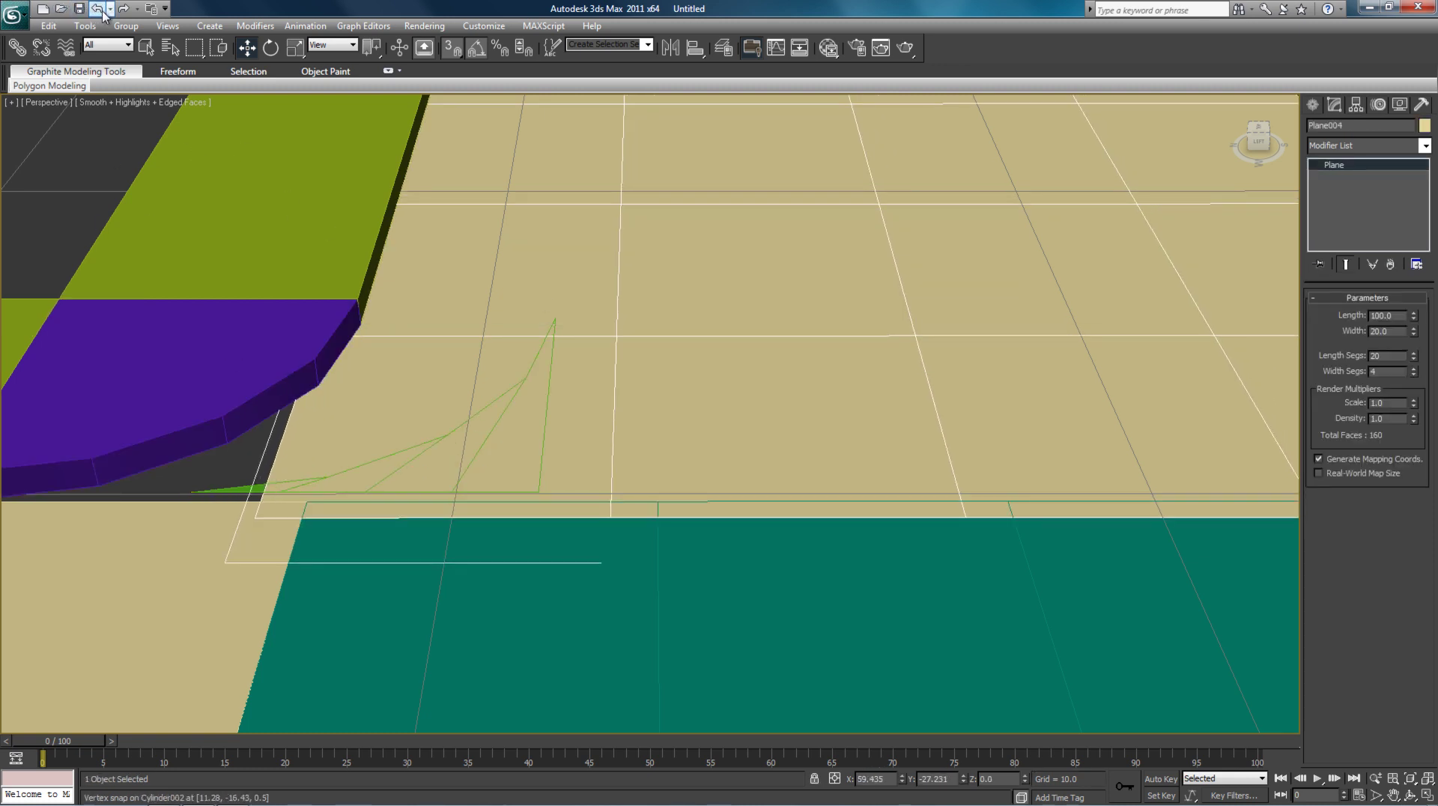
middle_click_drag(260, 500, 464, 501)
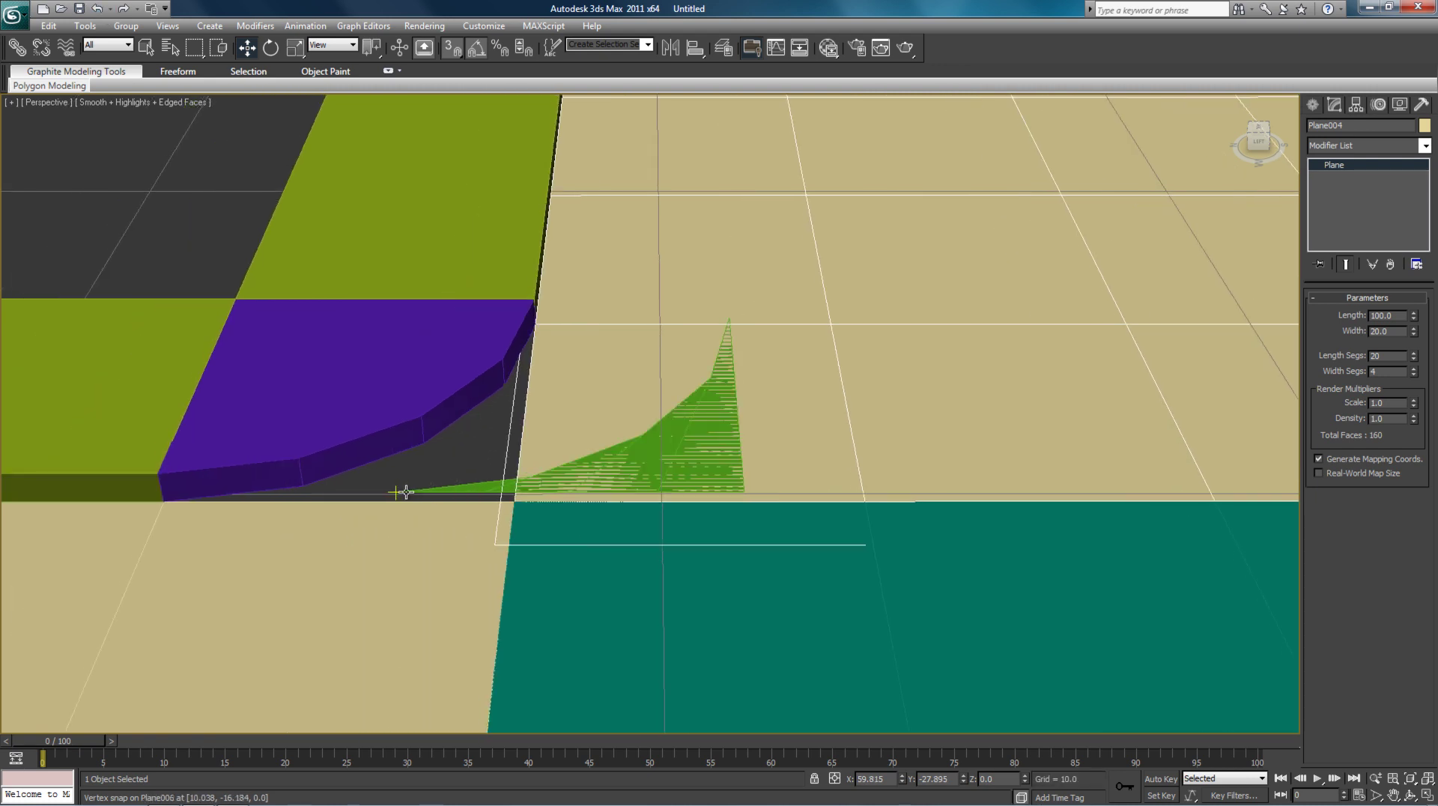
left_click(264, 492)
left_click_drag(265, 492, 174, 495)
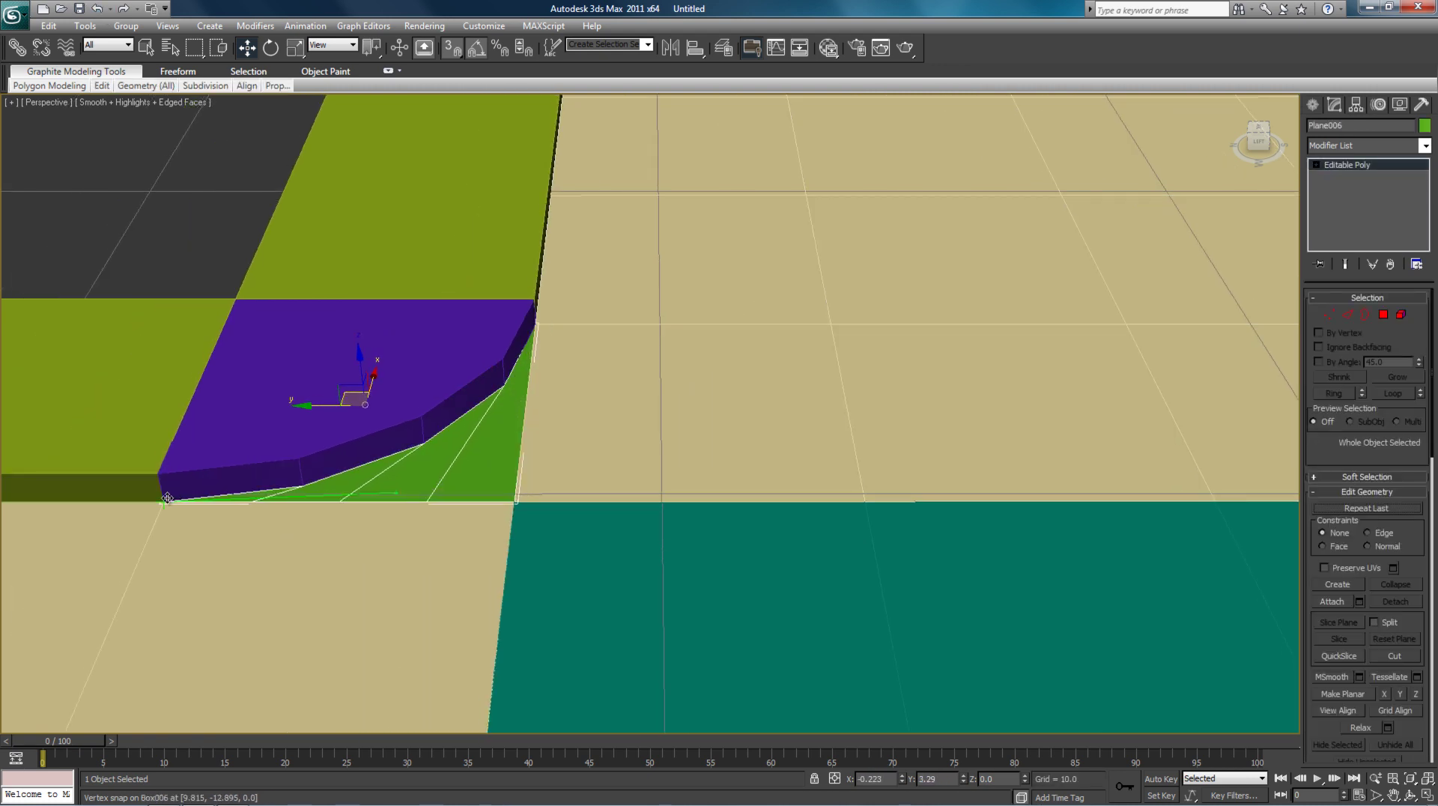
left_click(154, 182)
- Examine the whole T-junction in perspective and from directly above, checking the fit of both filled inner corners
scroll(738, 476, "down", 6)
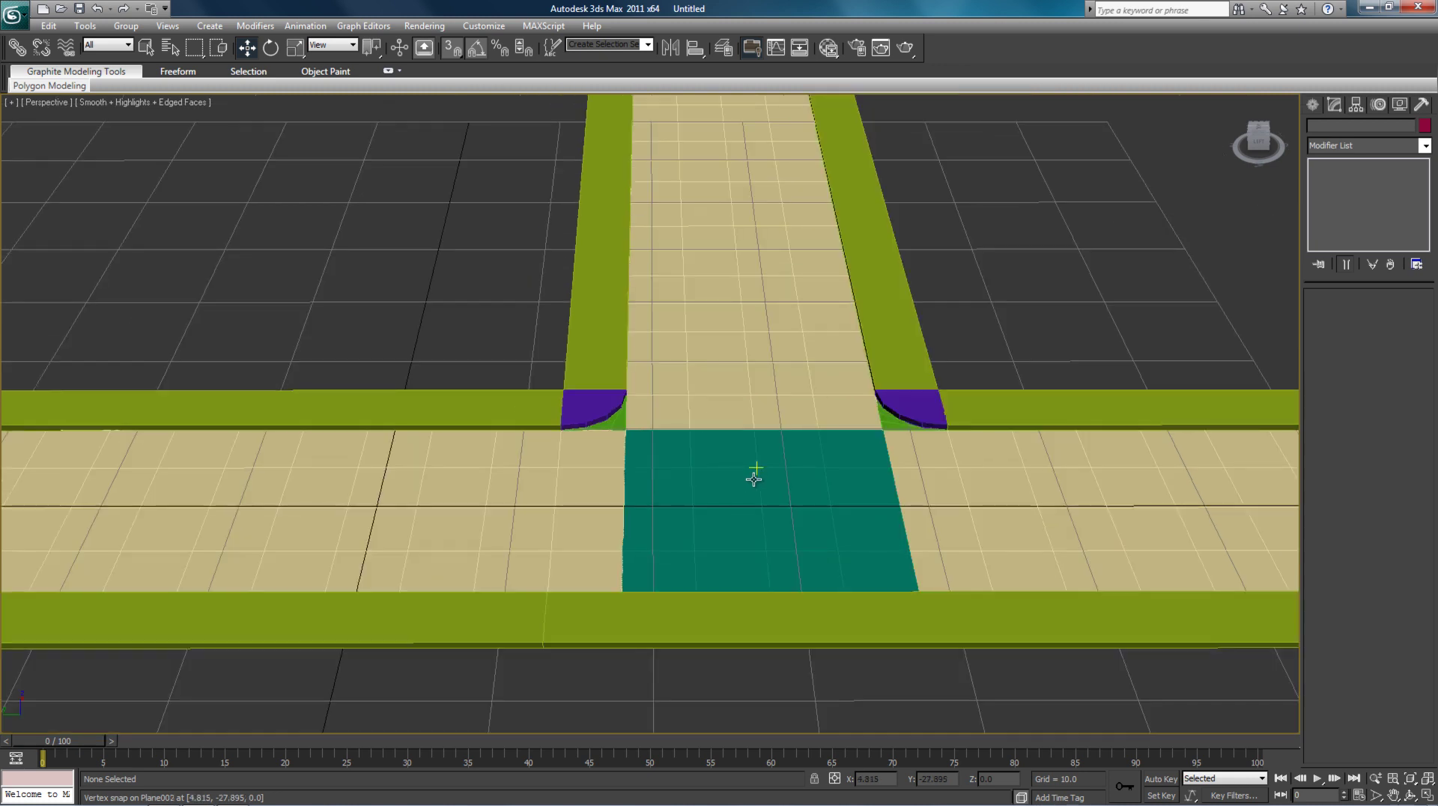
scroll(754, 478, "down", 5)
middle_click_drag(866, 507, 812, 523)
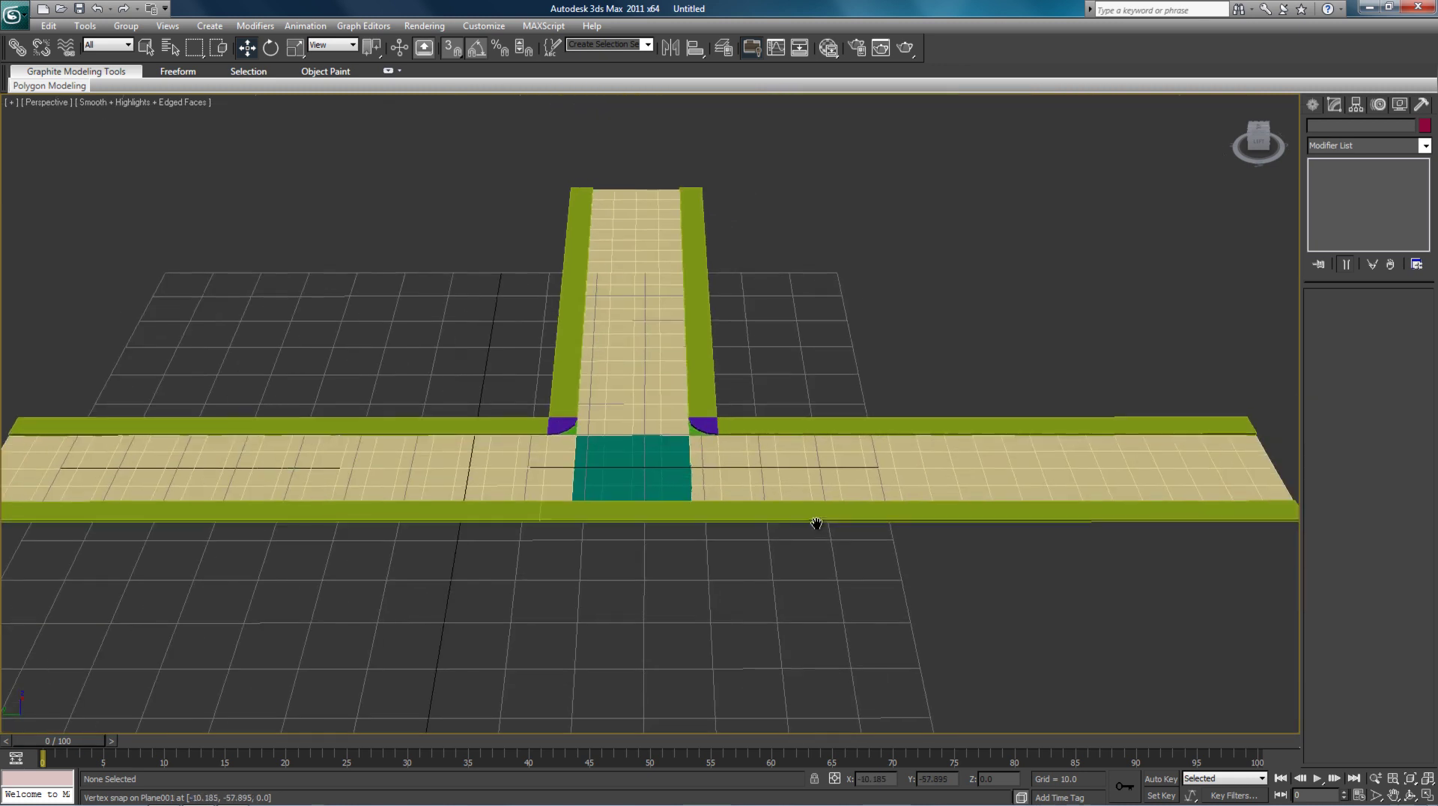
left_click(1261, 136)
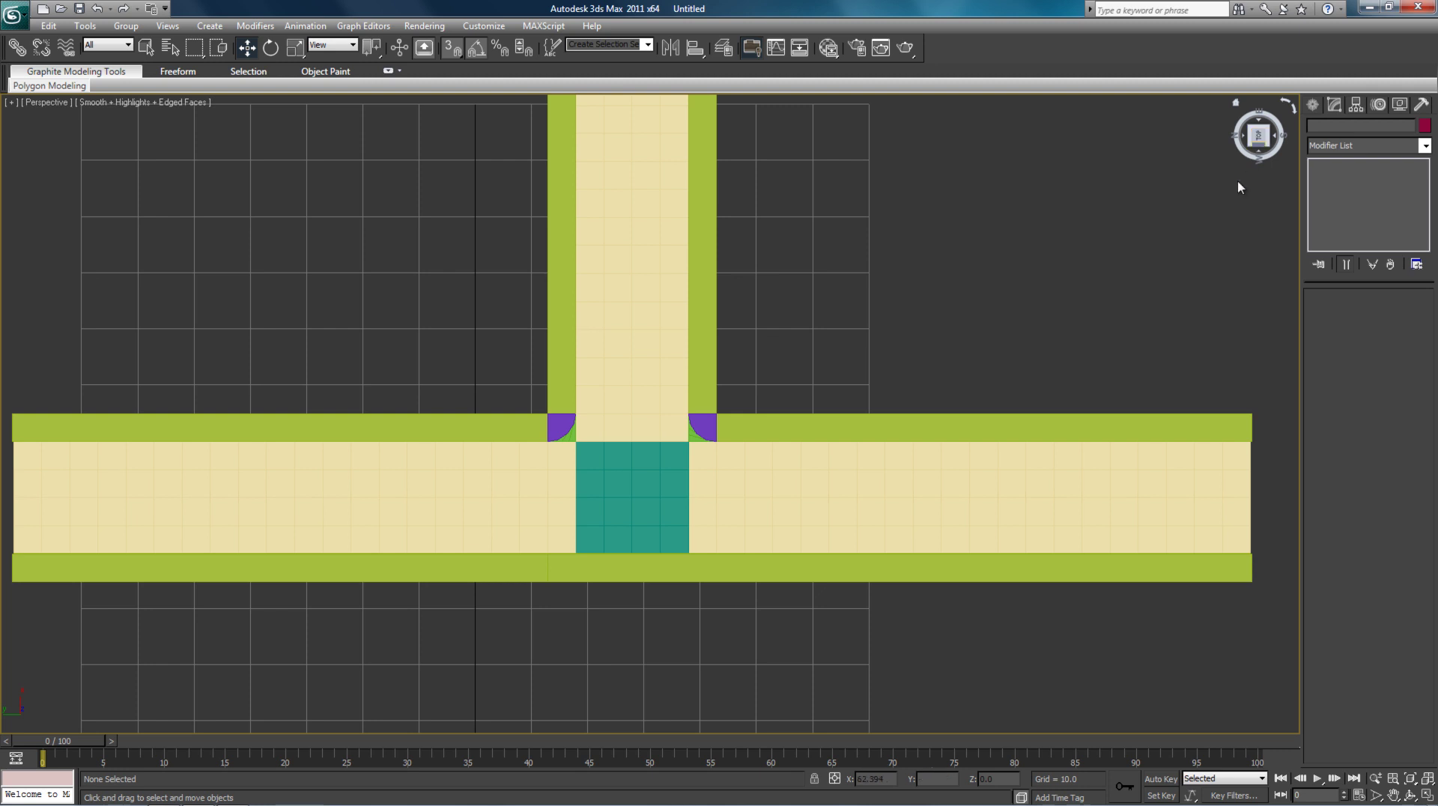
scroll(948, 413, "down", 2)
scroll(947, 414, "down", 1)
scroll(947, 418, "down", 1)
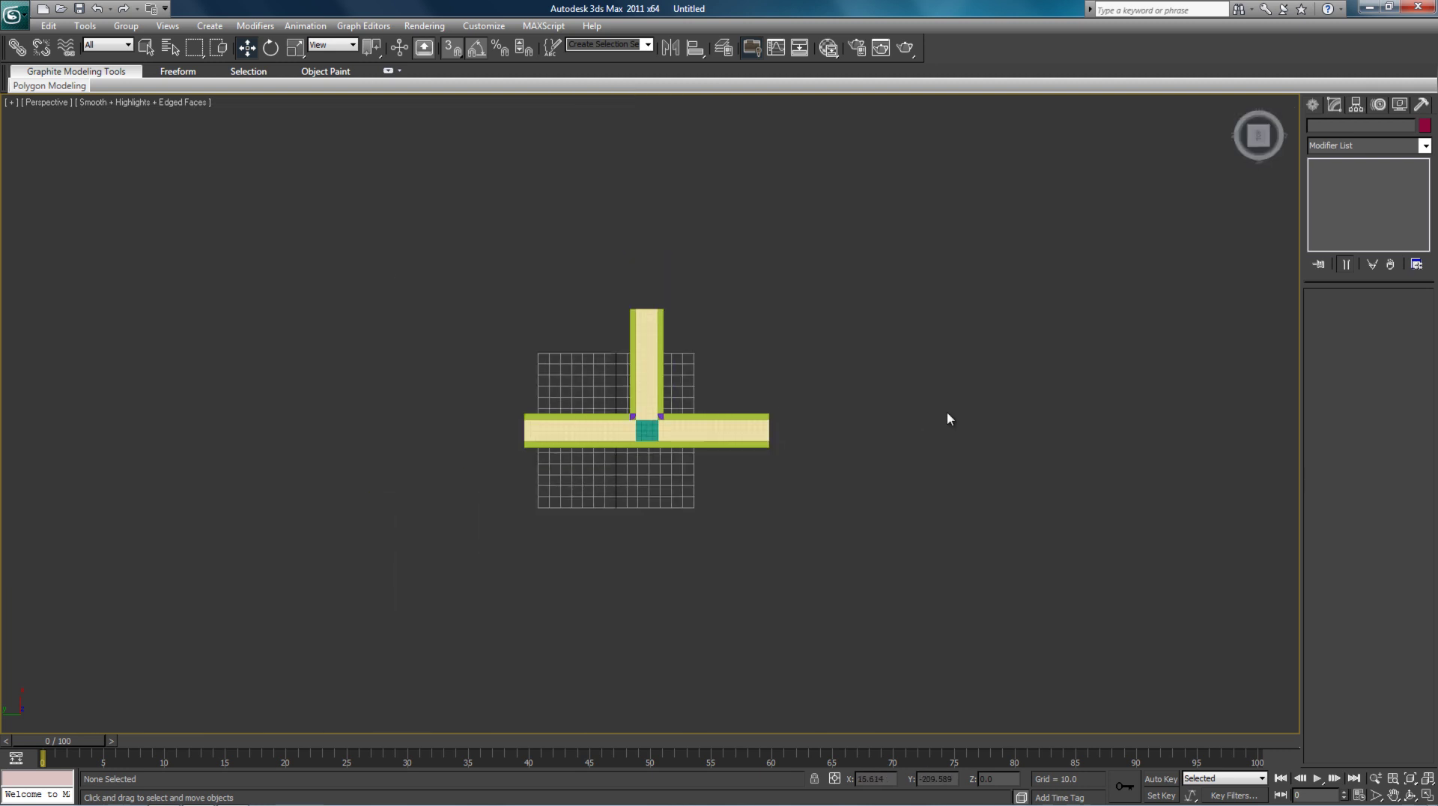
scroll(948, 418, "up", 5)
scroll(949, 418, "up", 4)
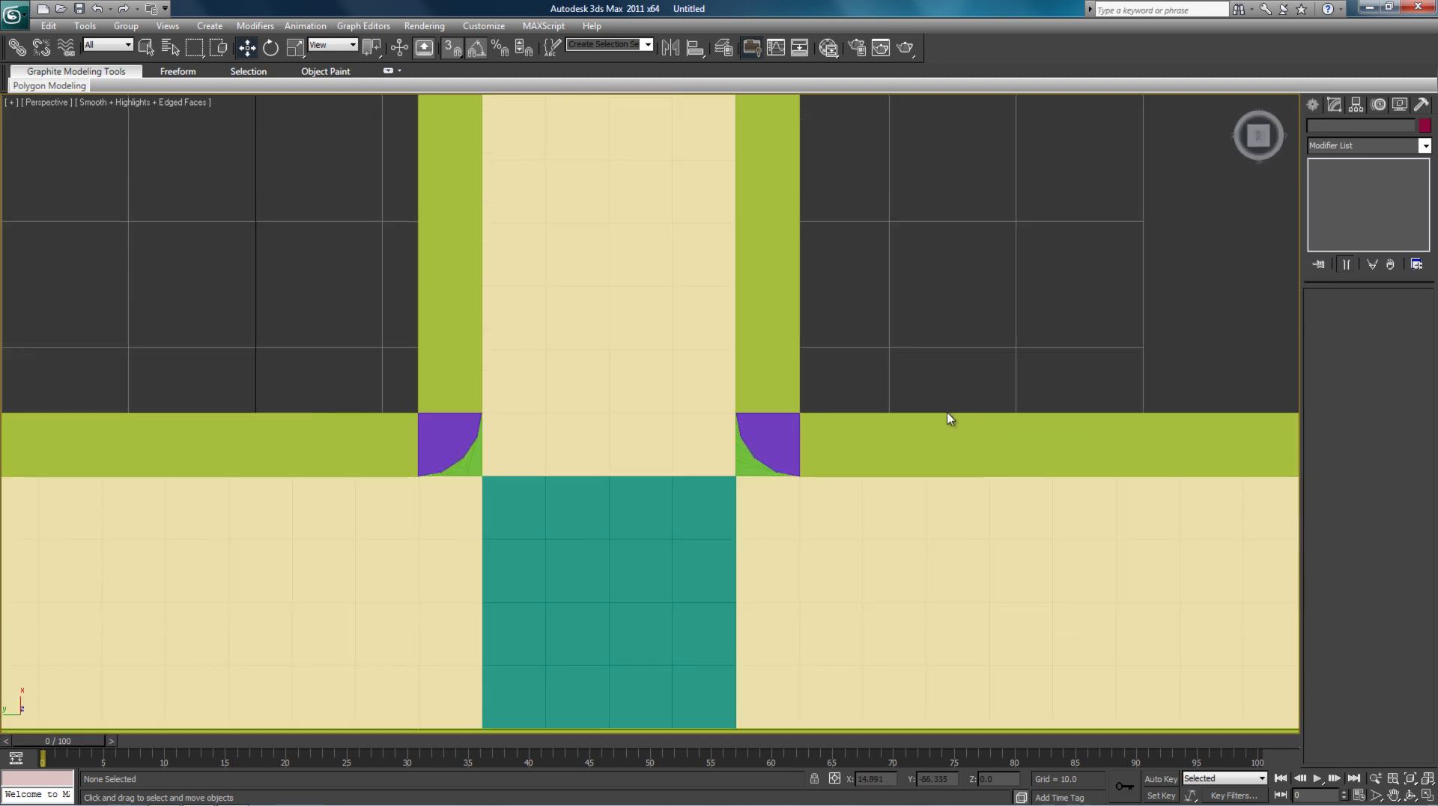
middle_click_drag(950, 417, 969, 196)
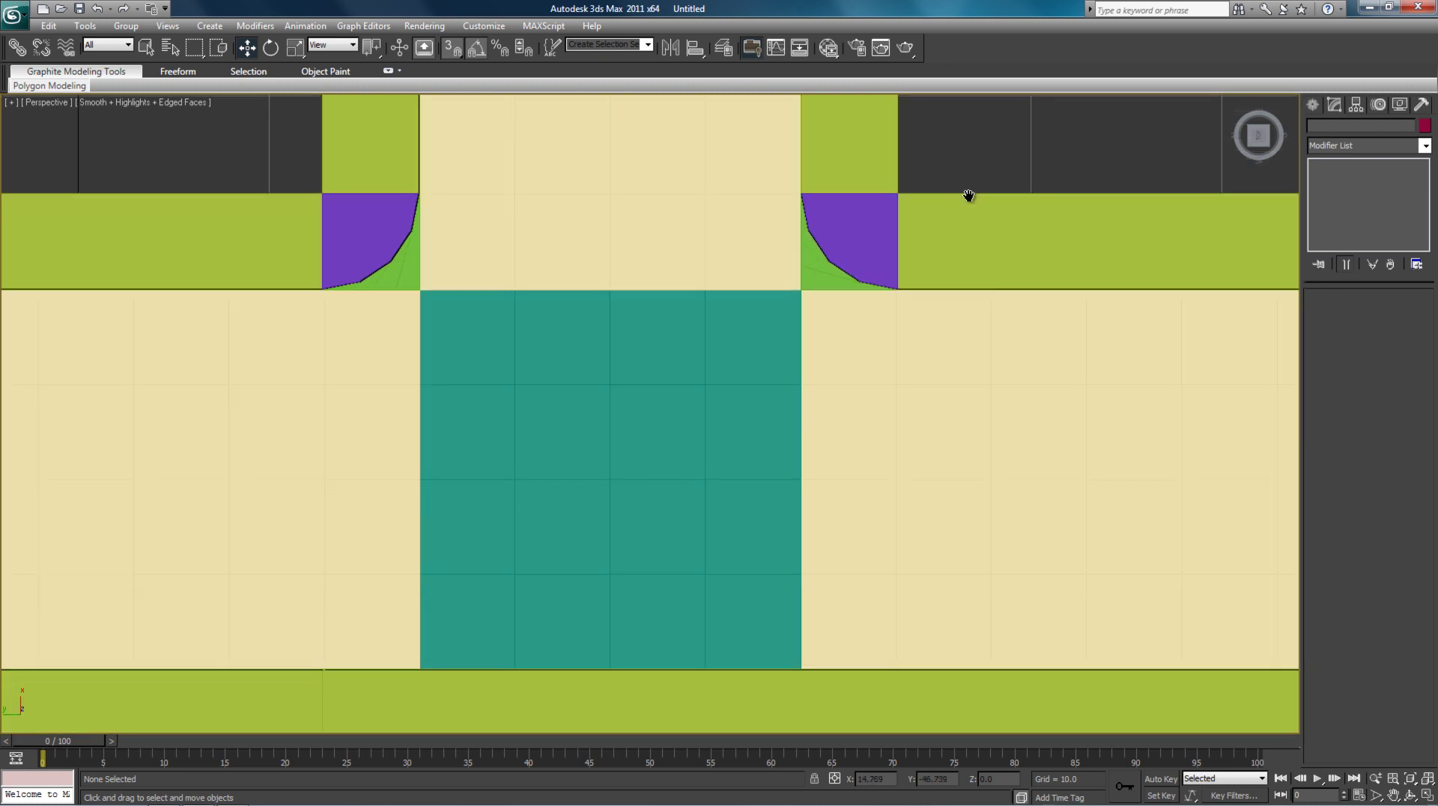
scroll(954, 334, "down", 3)
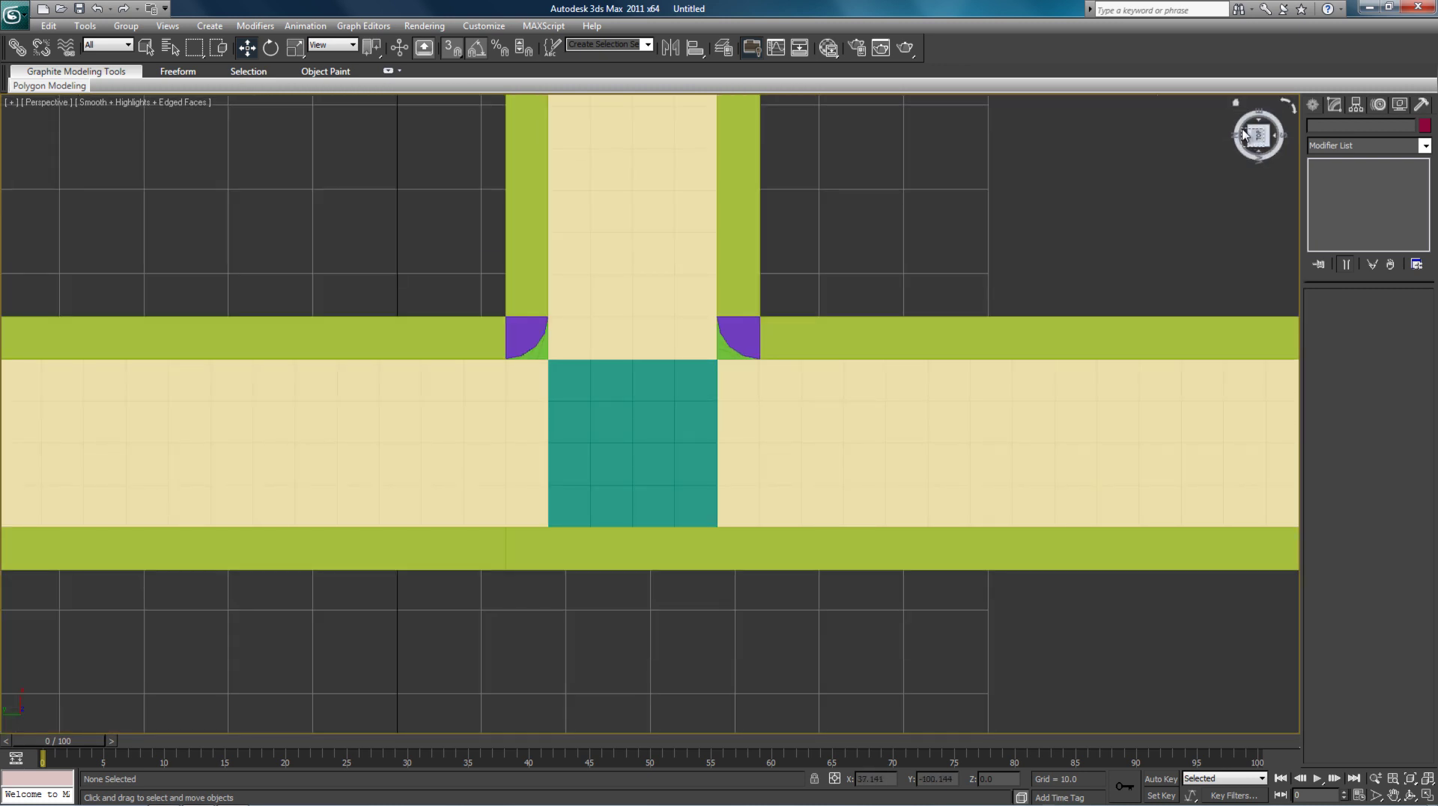
left_click(1242, 134)
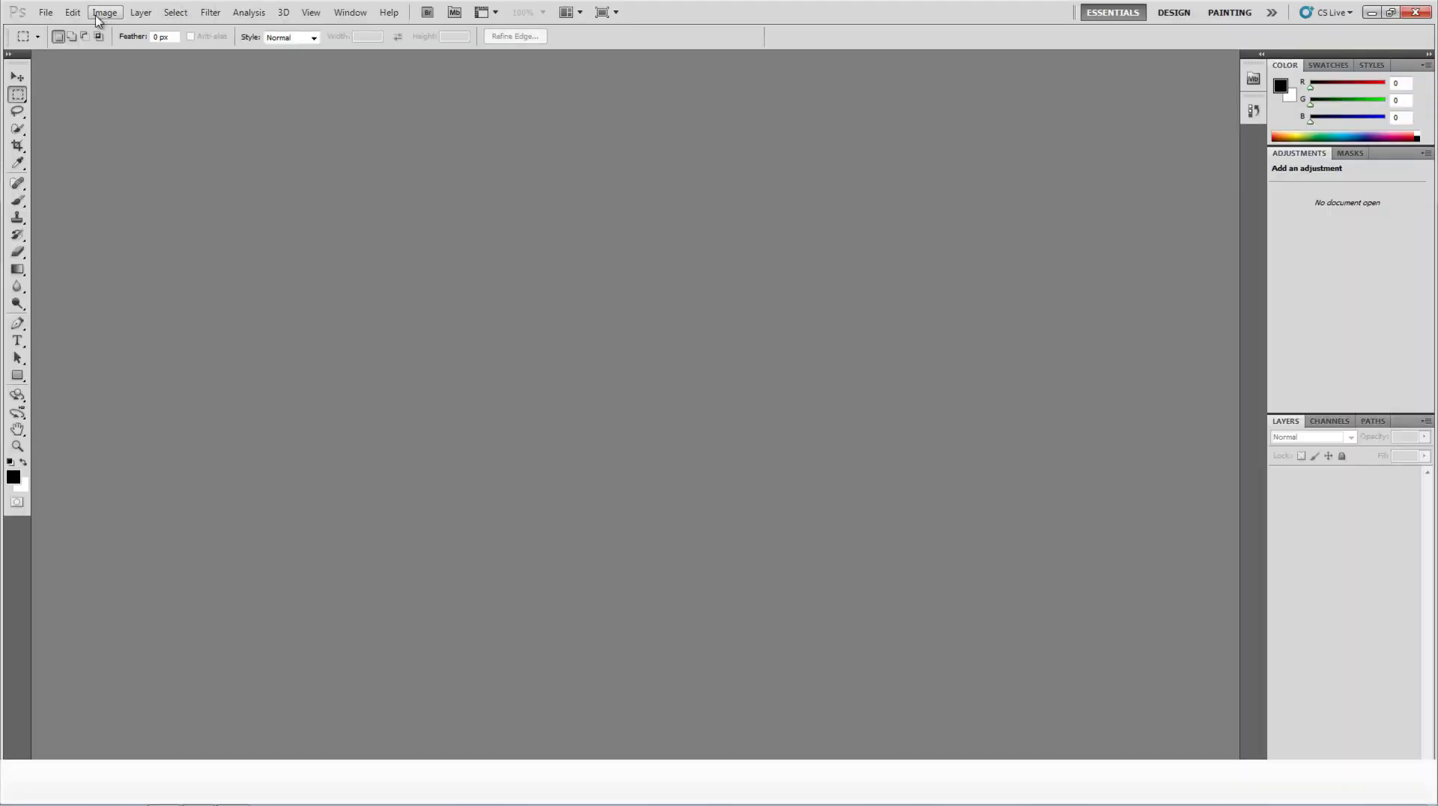
- In Photoshop, create a new document 1000 pixels wide and 1000 pixels high
left_click(45, 12)
left_click(99, 26)
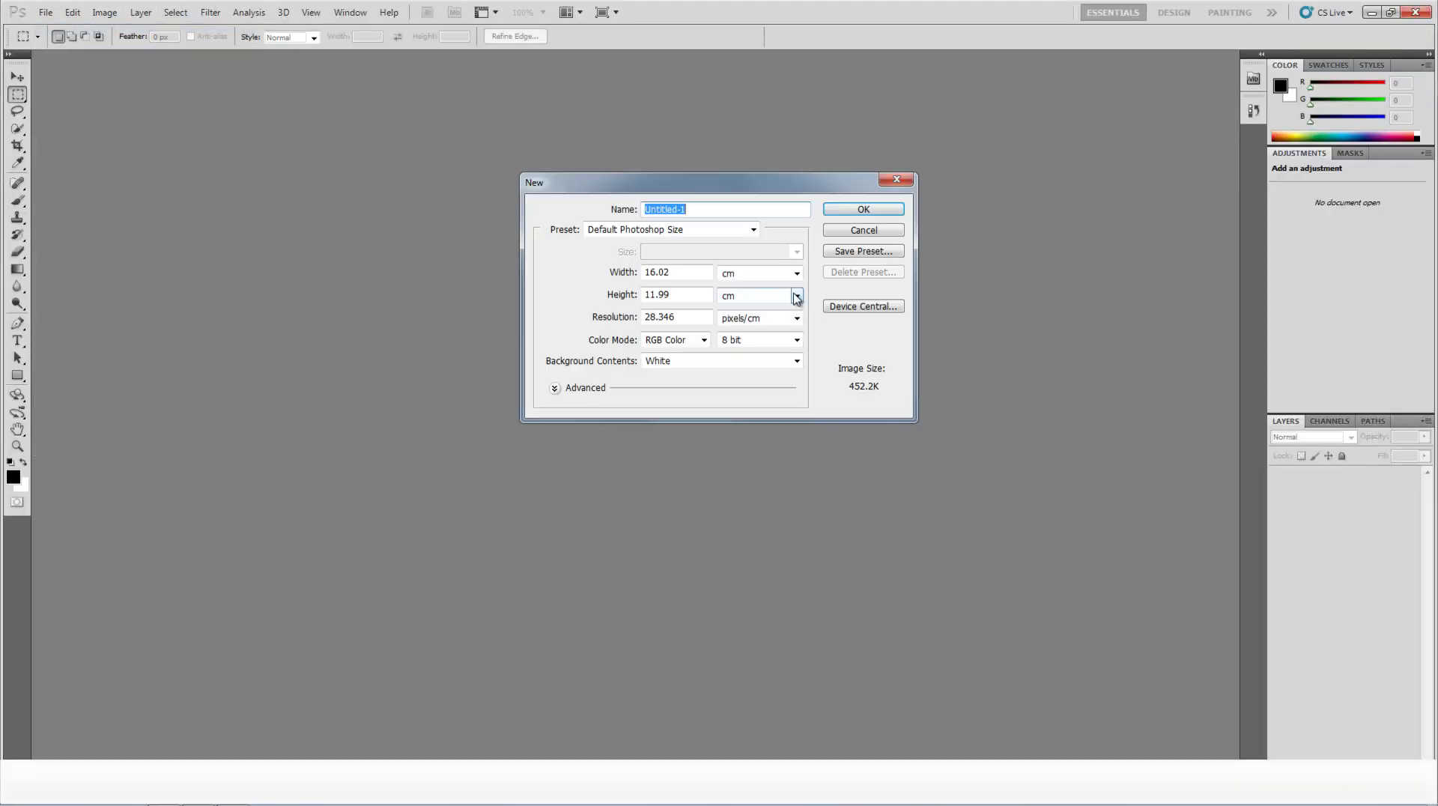
left_click(745, 275)
left_click(753, 300)
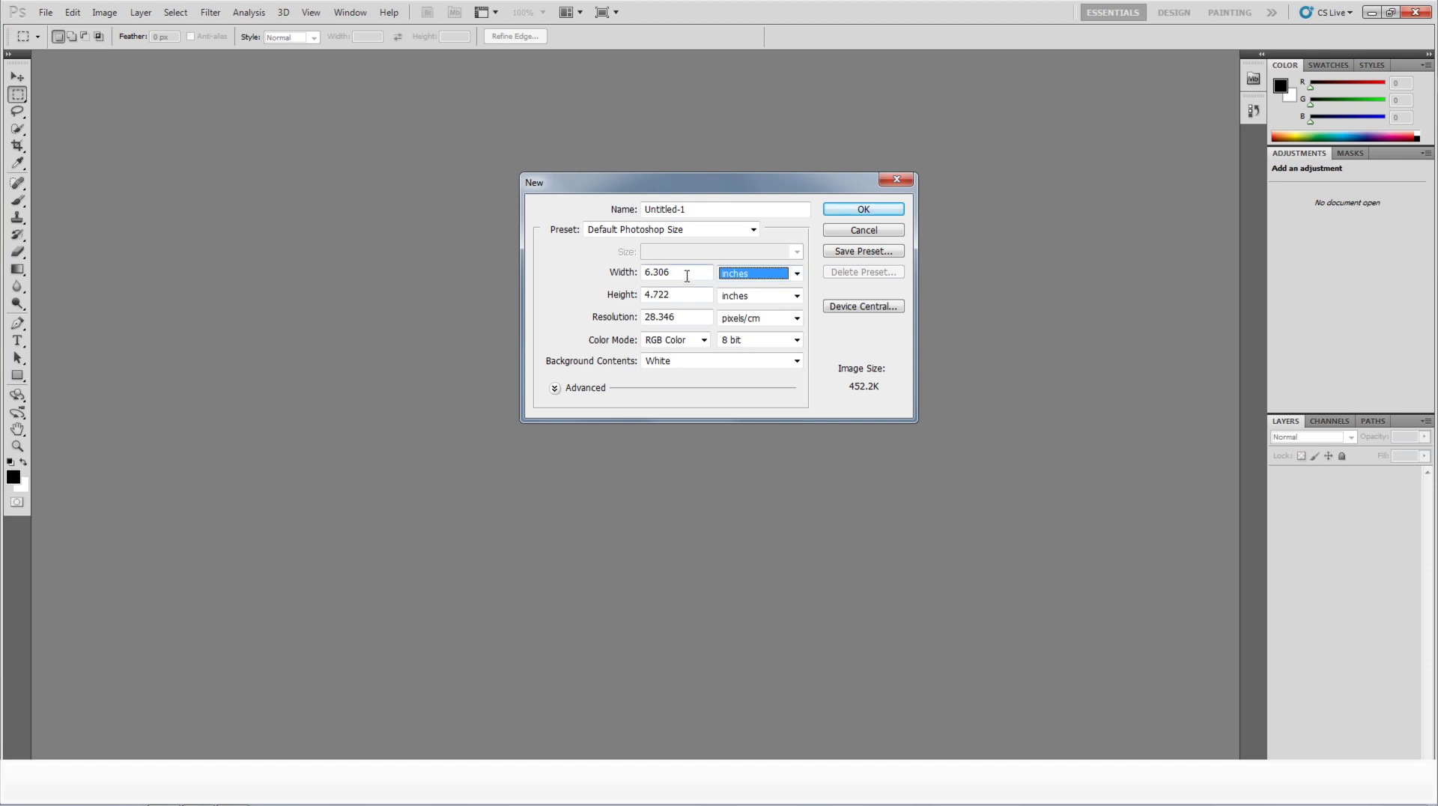
left_click(731, 274)
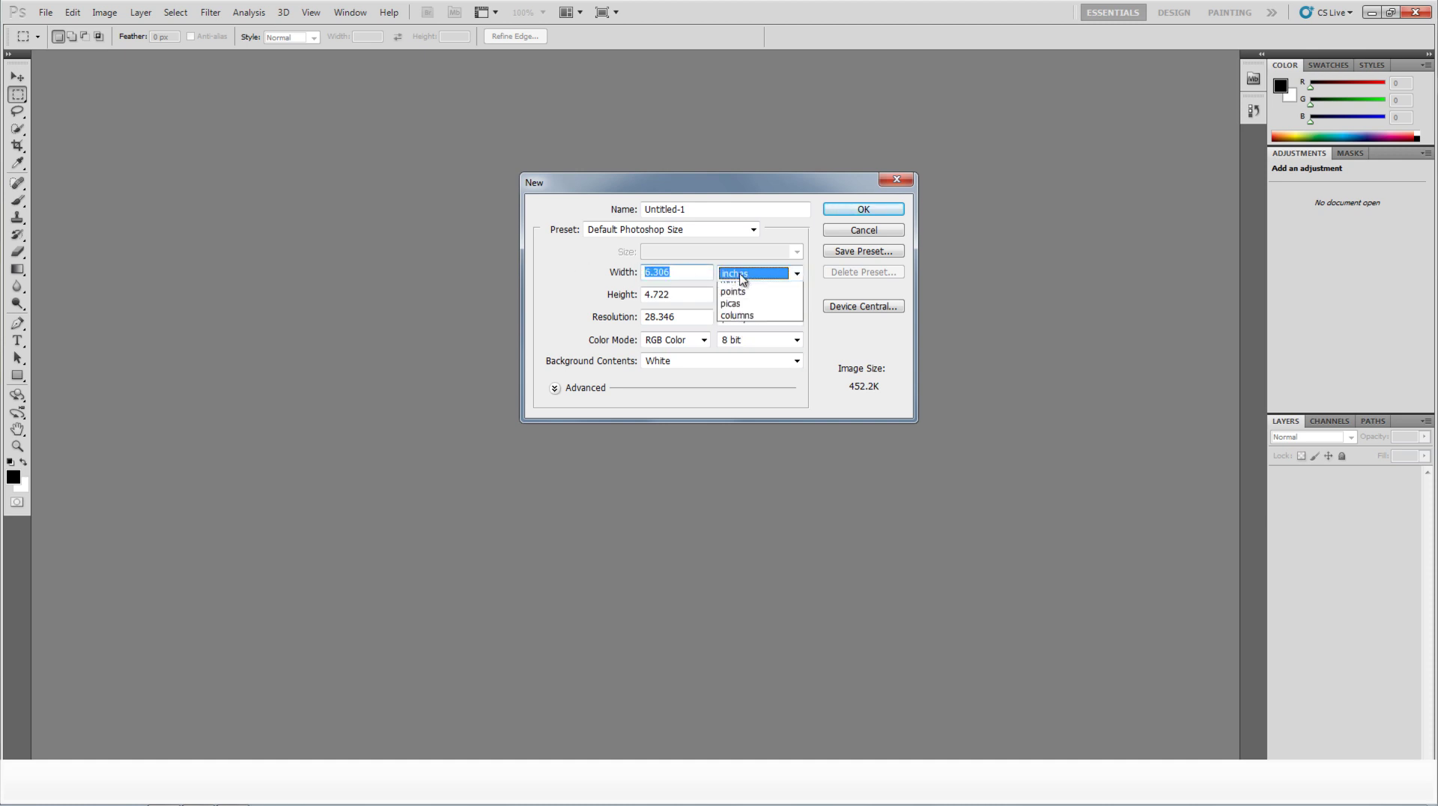
left_click(732, 288)
key("shift+Tab")
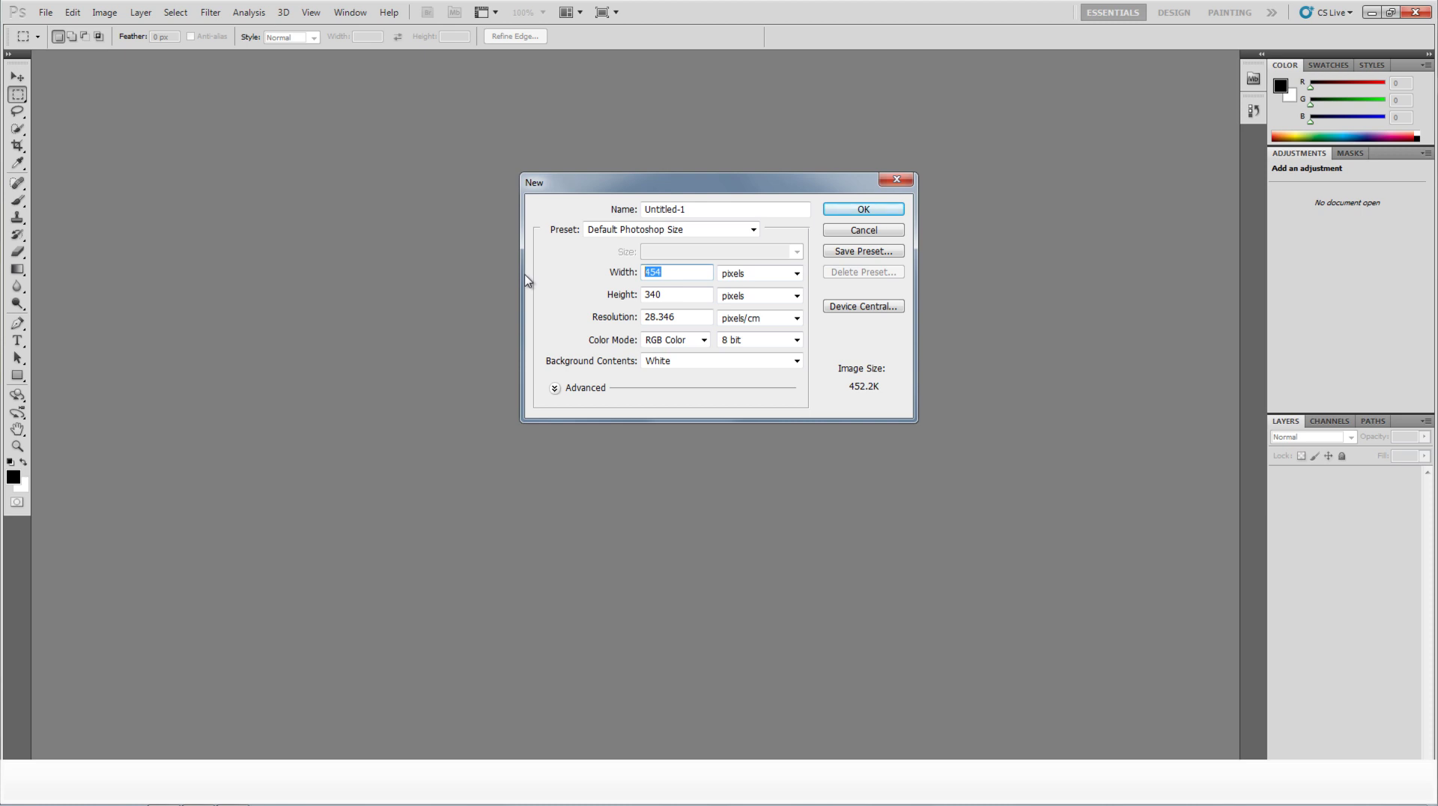
type("1000")
key("Tab")
type("1000")
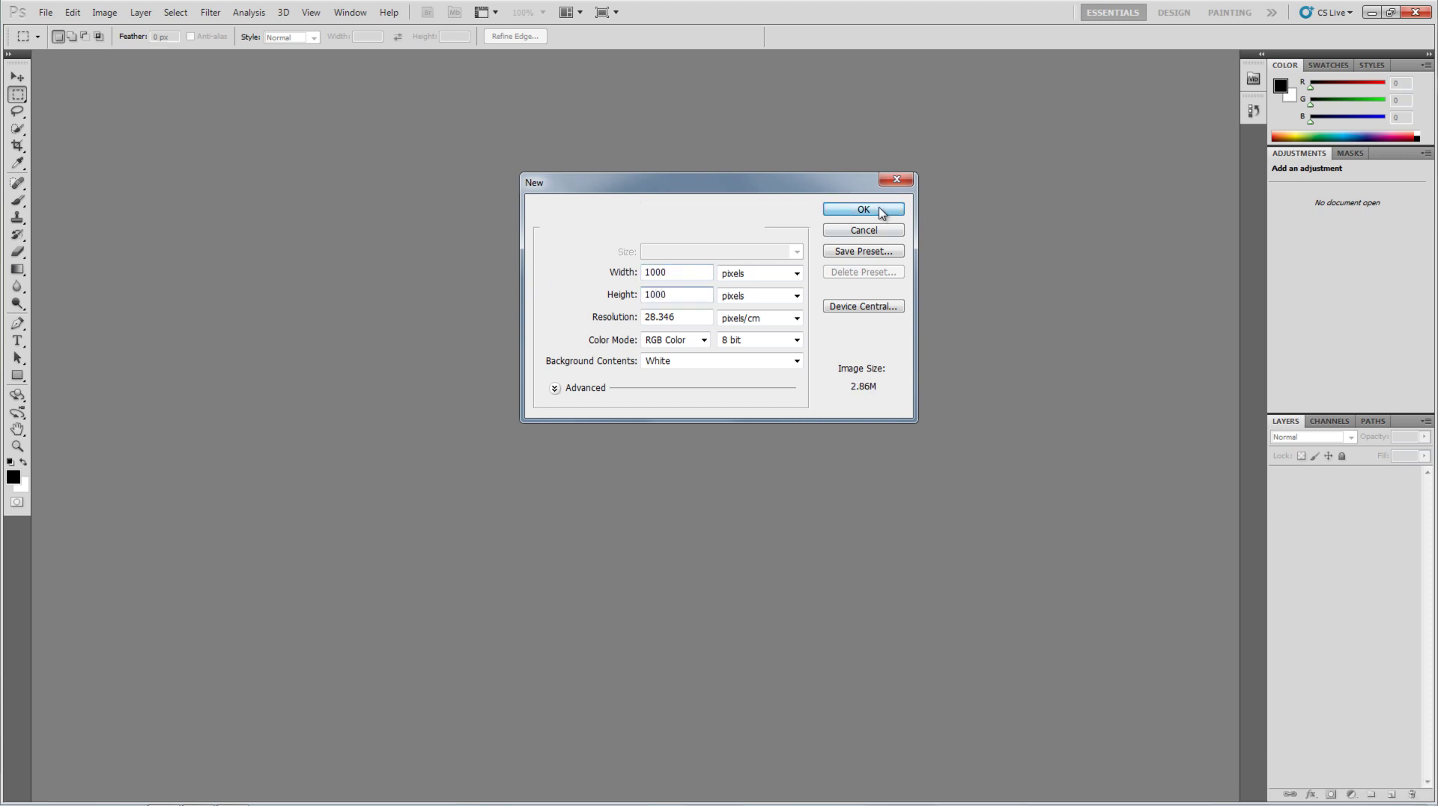
left_click(882, 211)
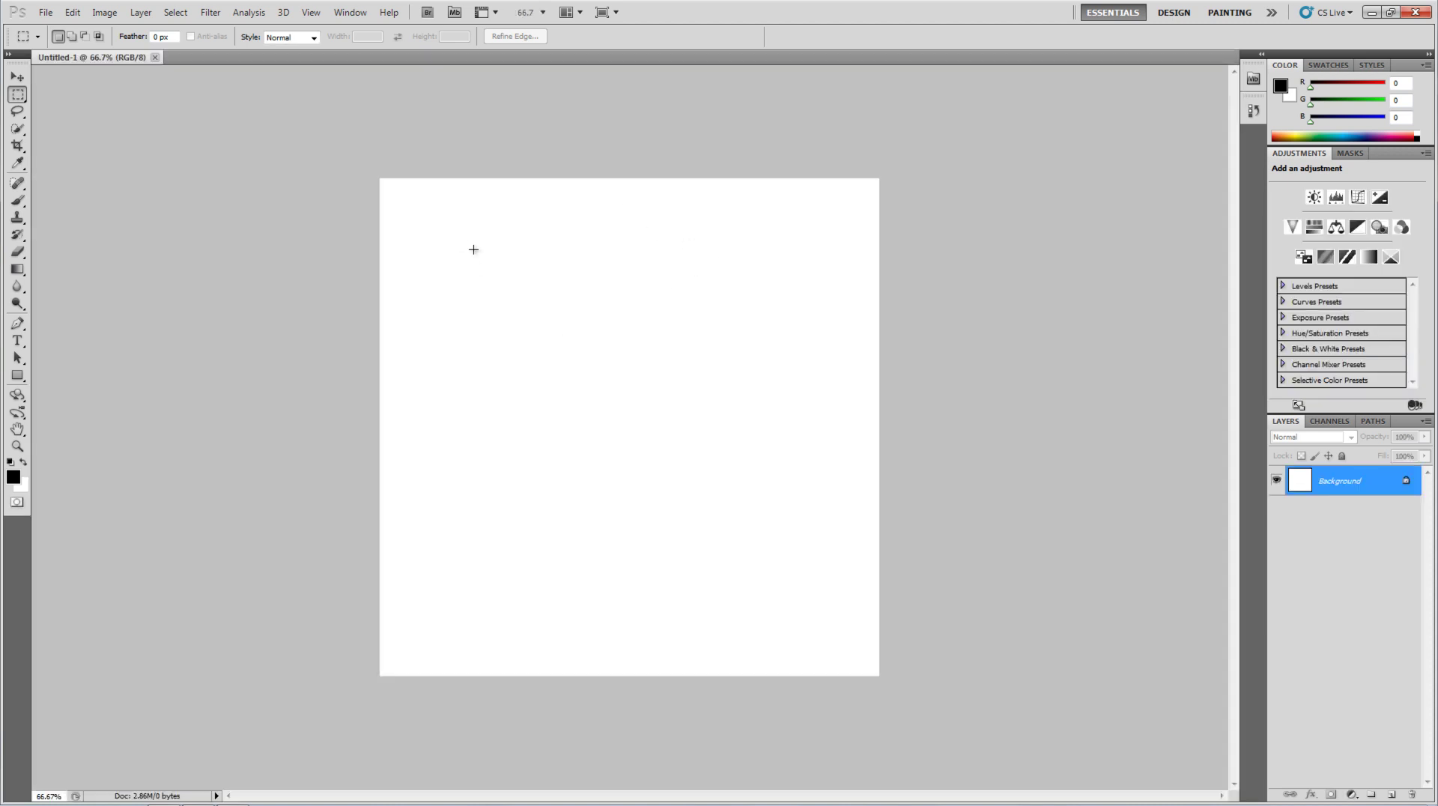
- Fill the background layer with 50% Gray and show the document rulers
left_click(43, 10)
mouse_move(73, 12)
left_click(129, 224)
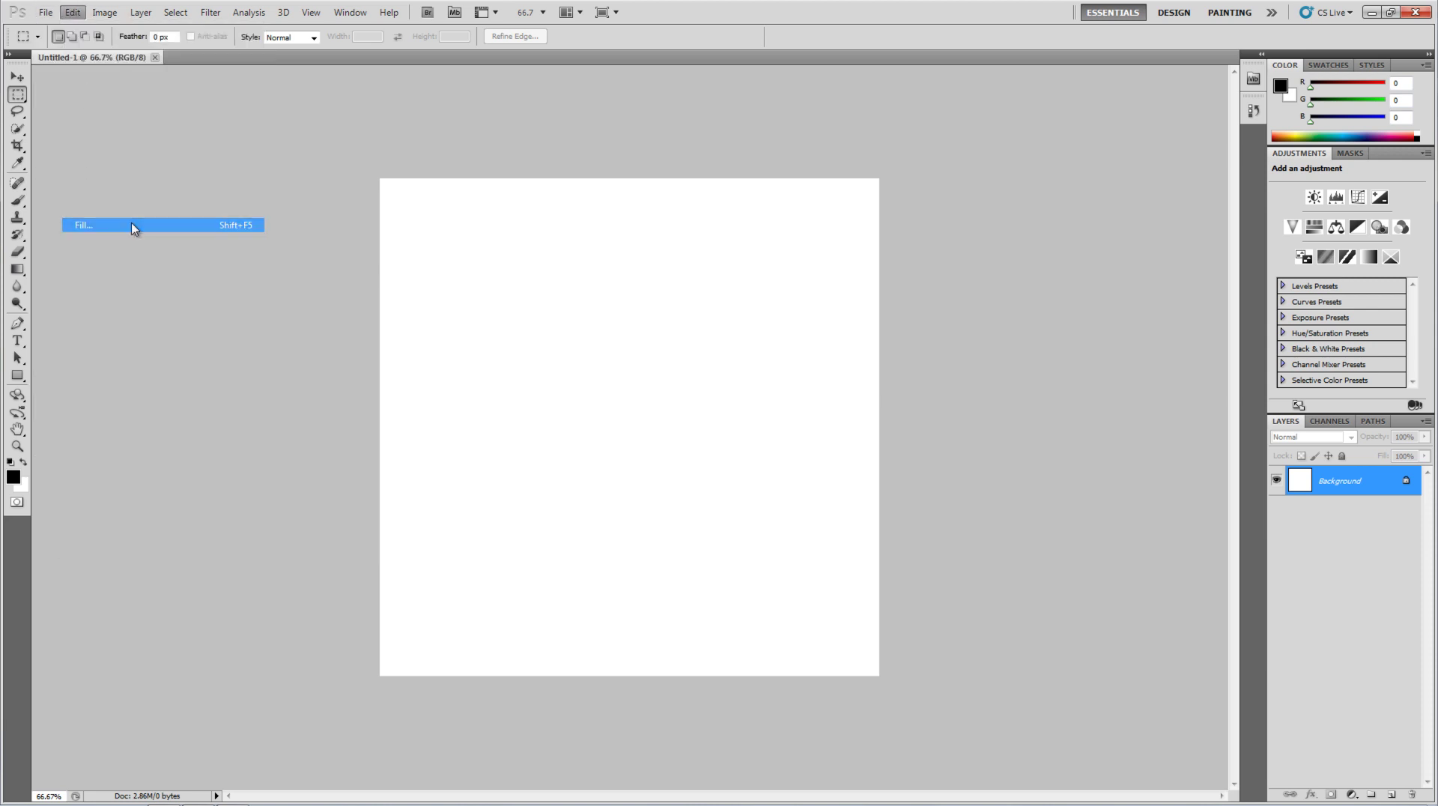
left_click(730, 246)
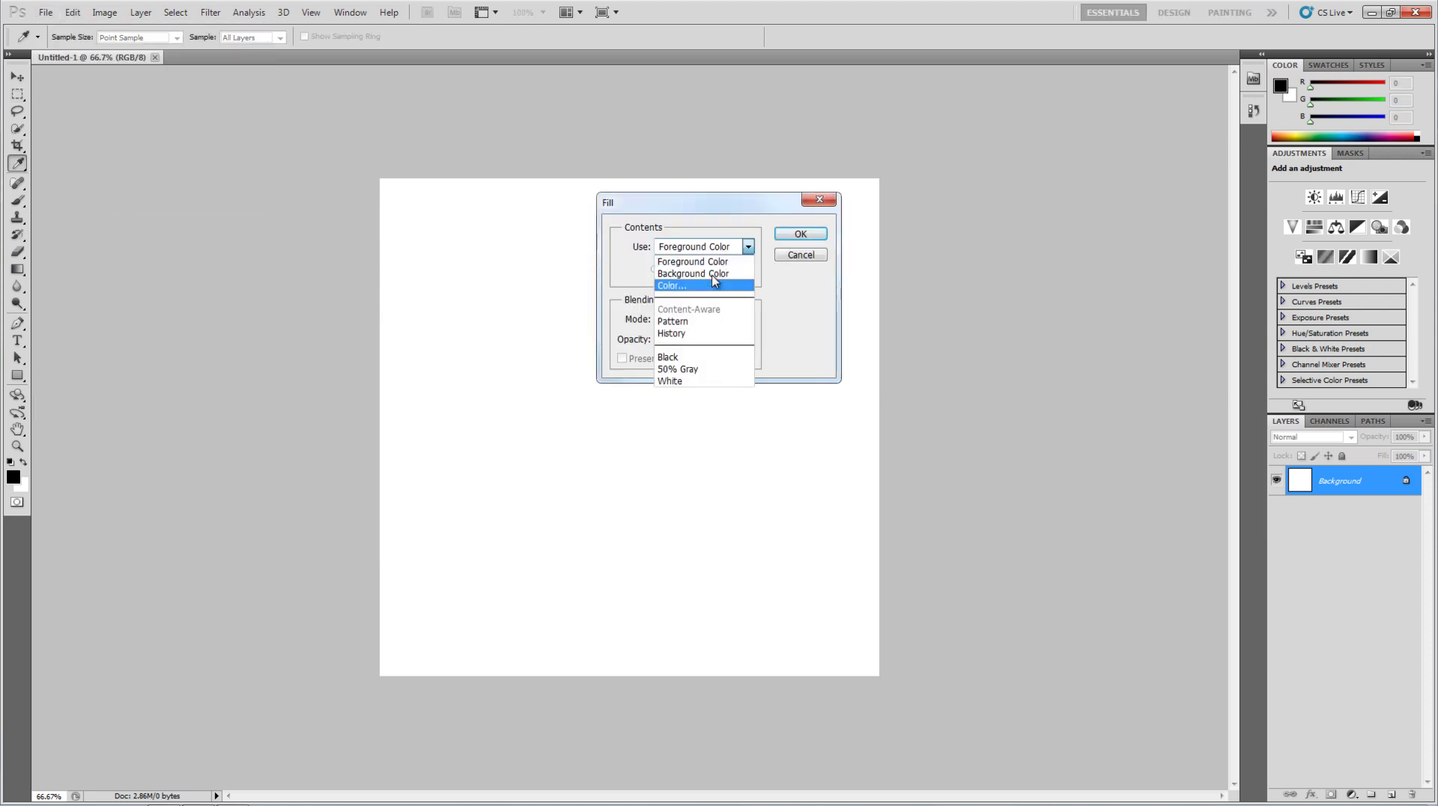
left_click(700, 370)
left_click(799, 234)
key("m")
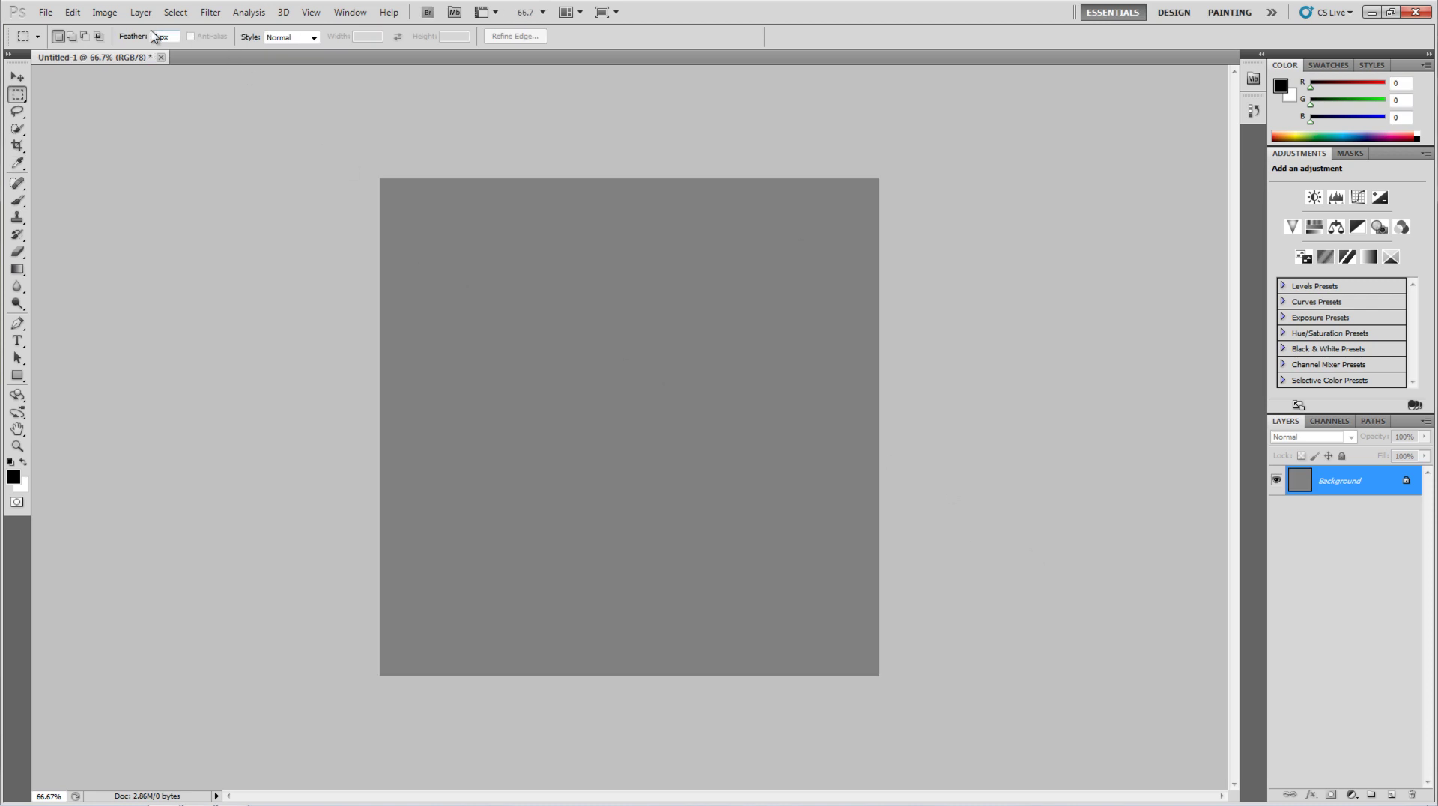
left_click(314, 13)
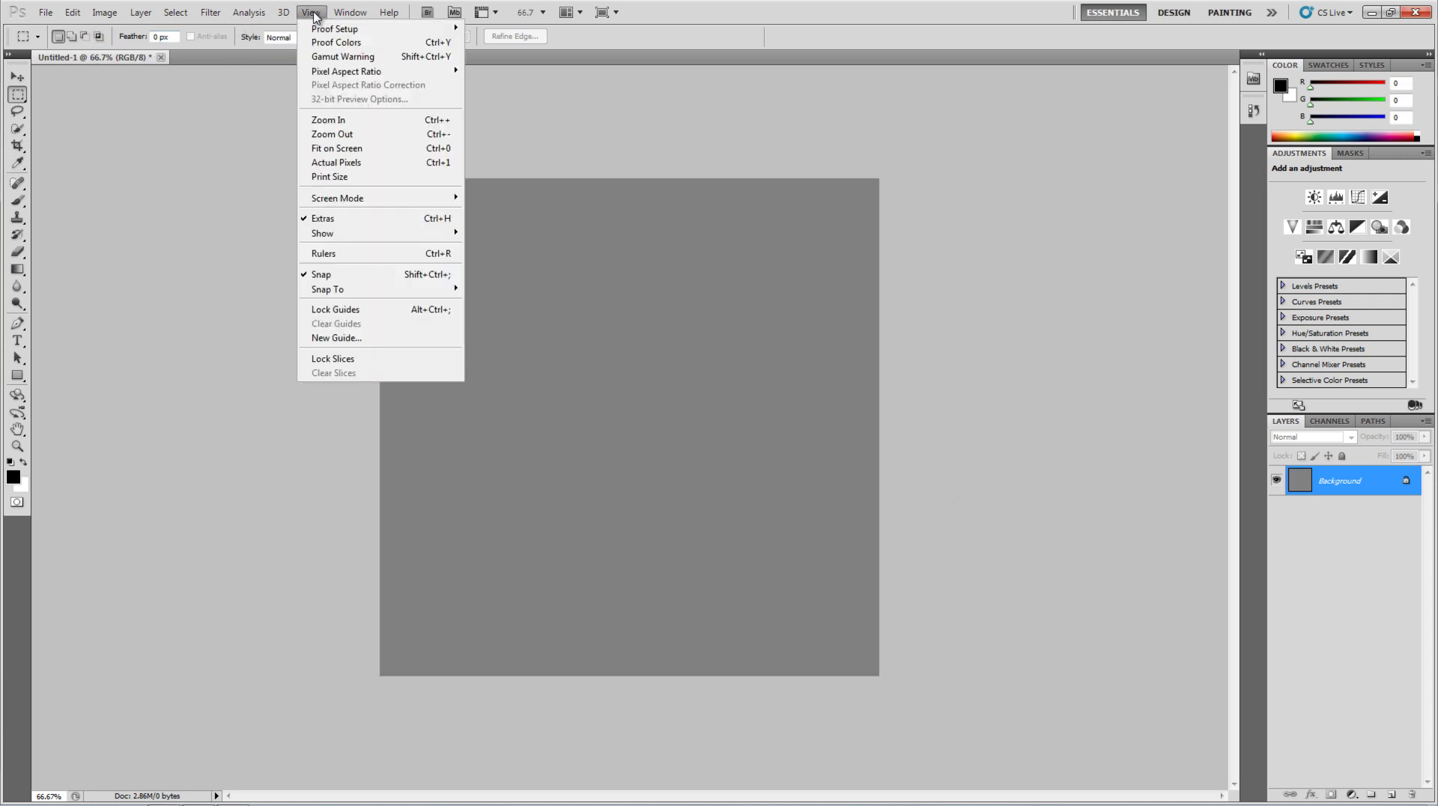
left_click(343, 255)
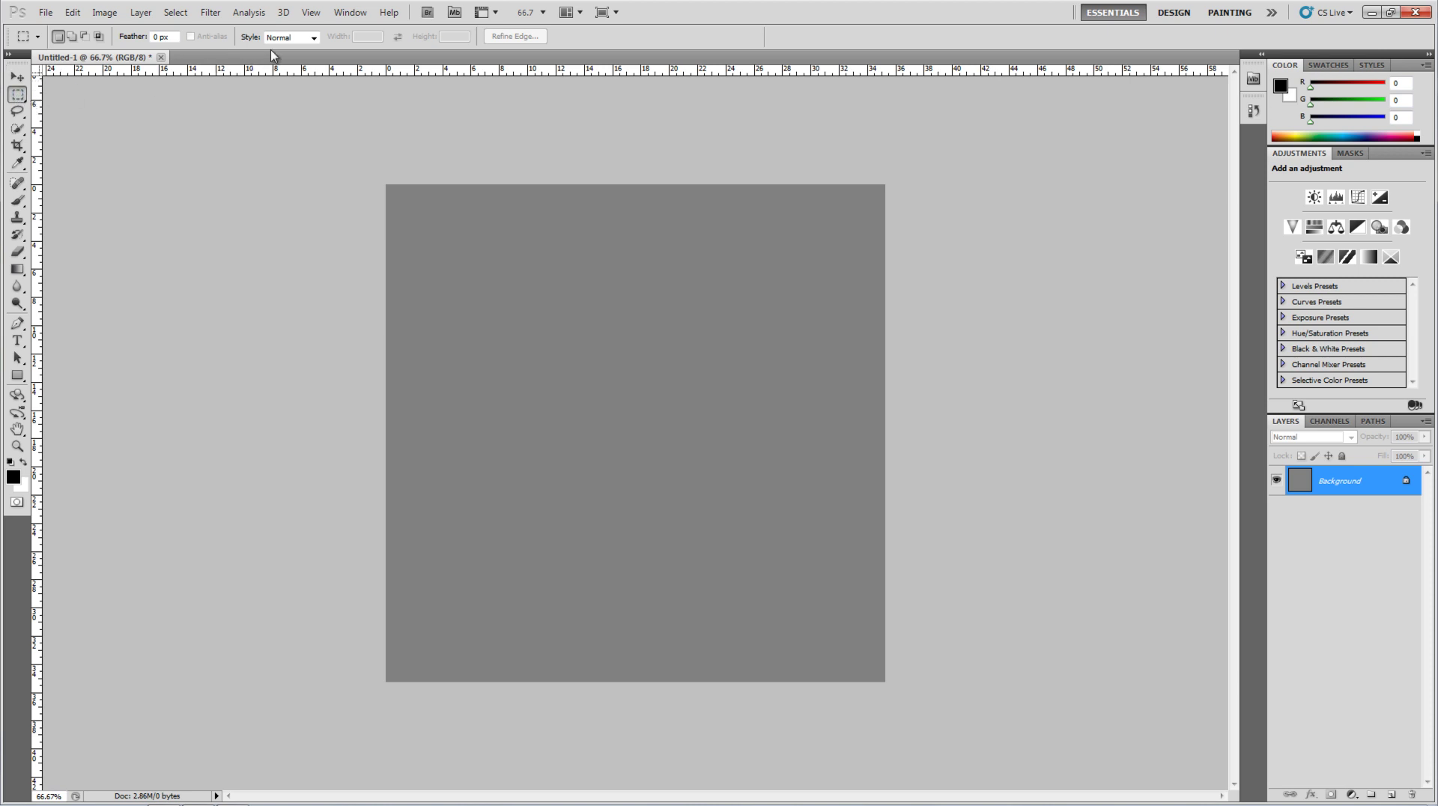
- Set the Rectangular Marquee to Fixed Size with a width of 250 px and place a selection against the canvas's left edge
left_click(290, 37)
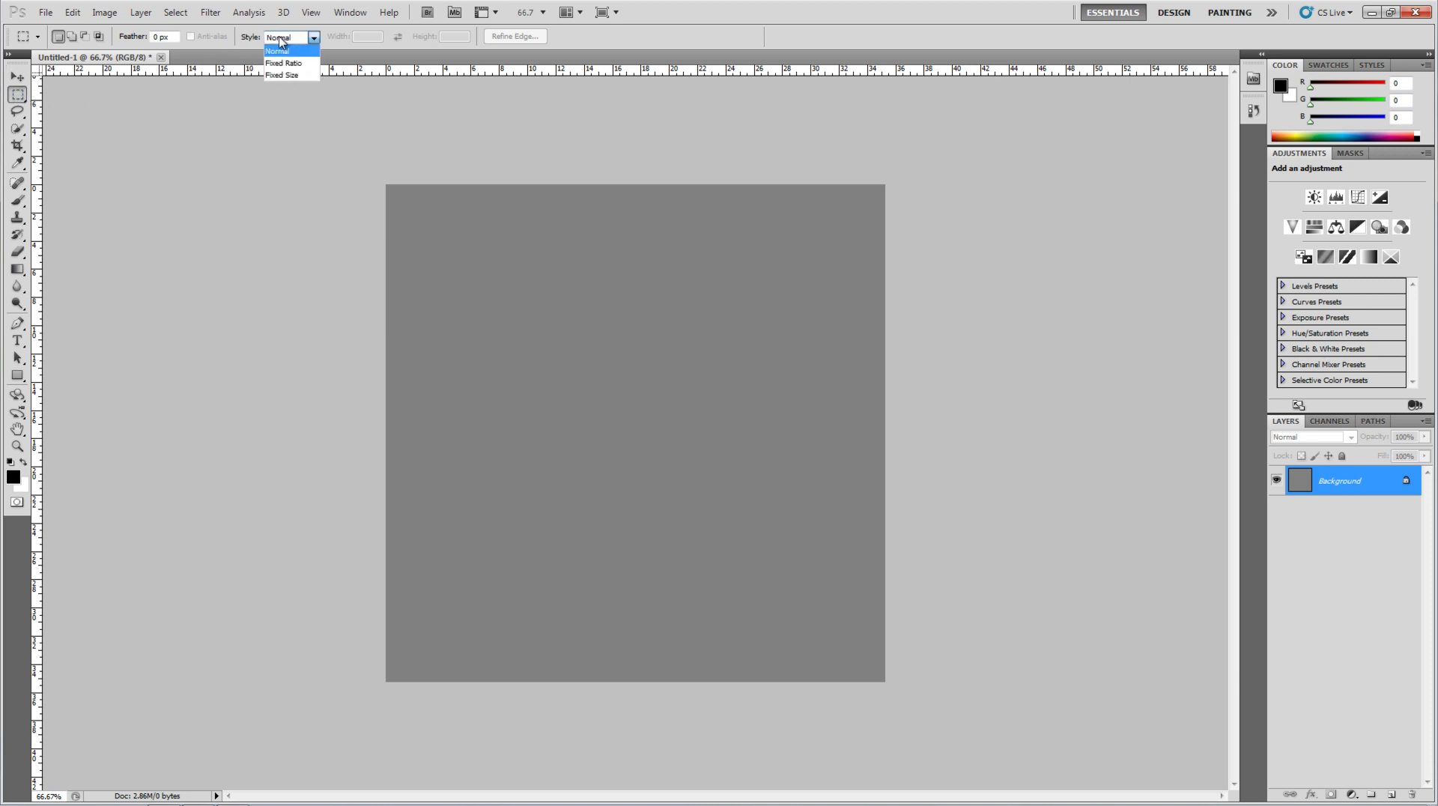
left_click(291, 75)
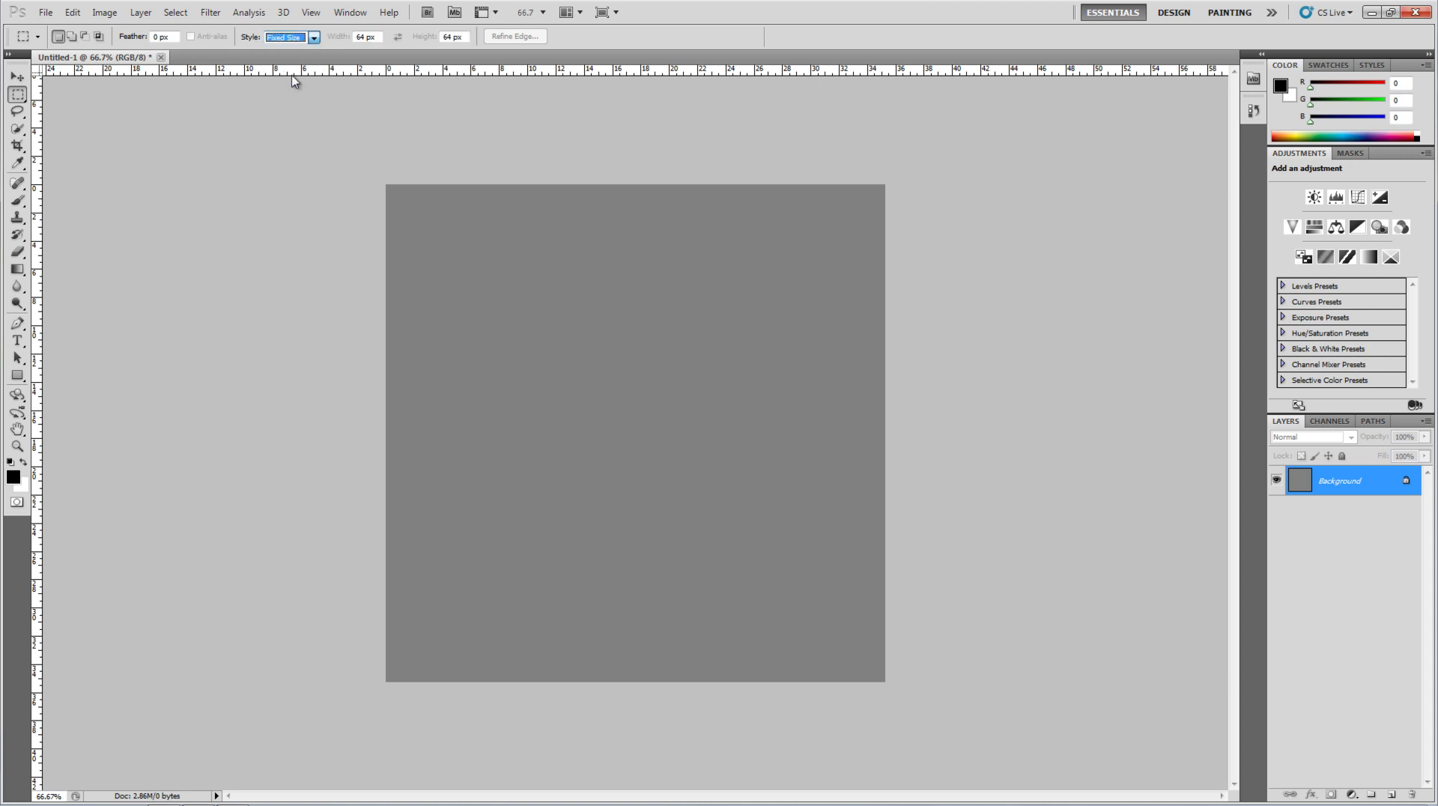
left_click(362, 37)
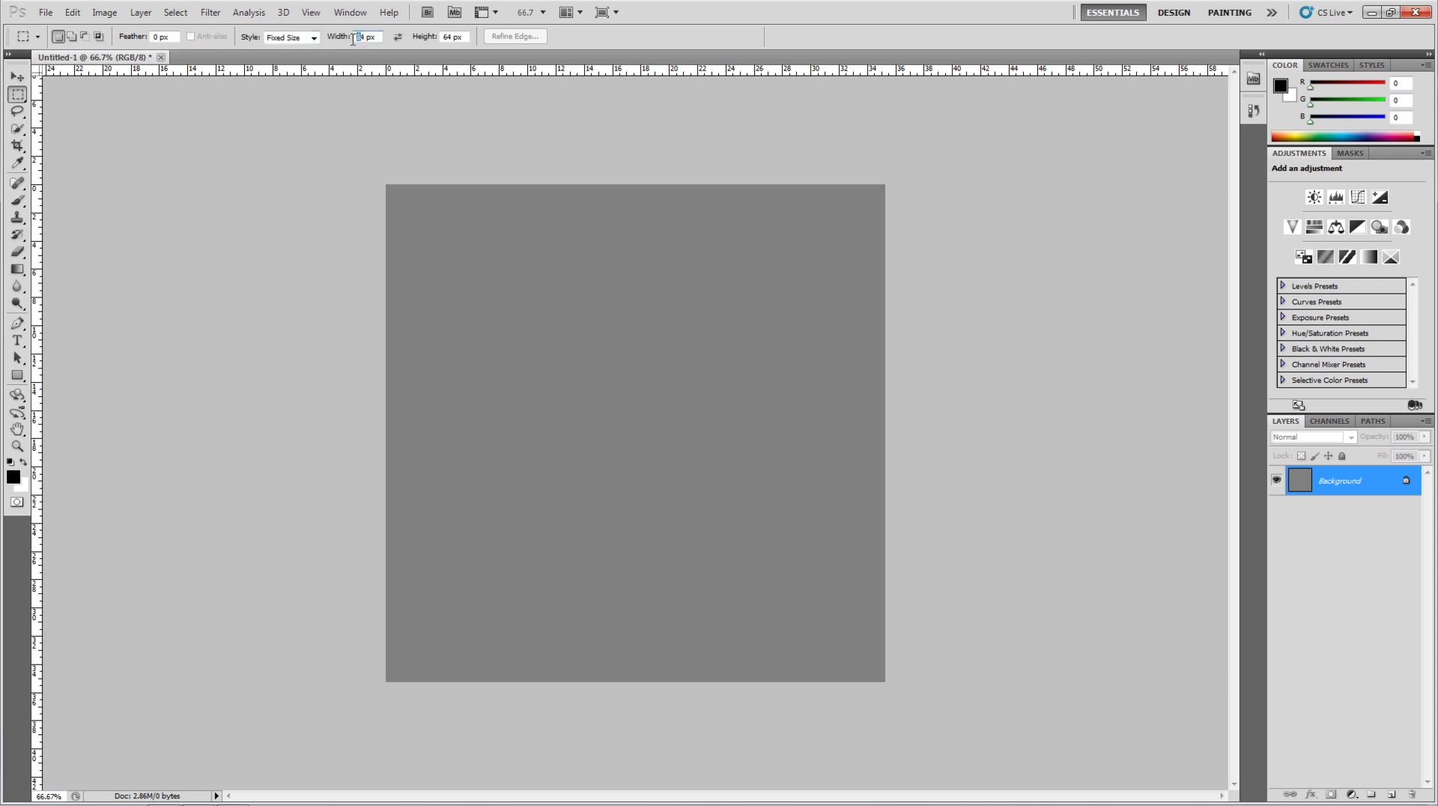
key("BackSpace")
type("250")
left_click(425, 230)
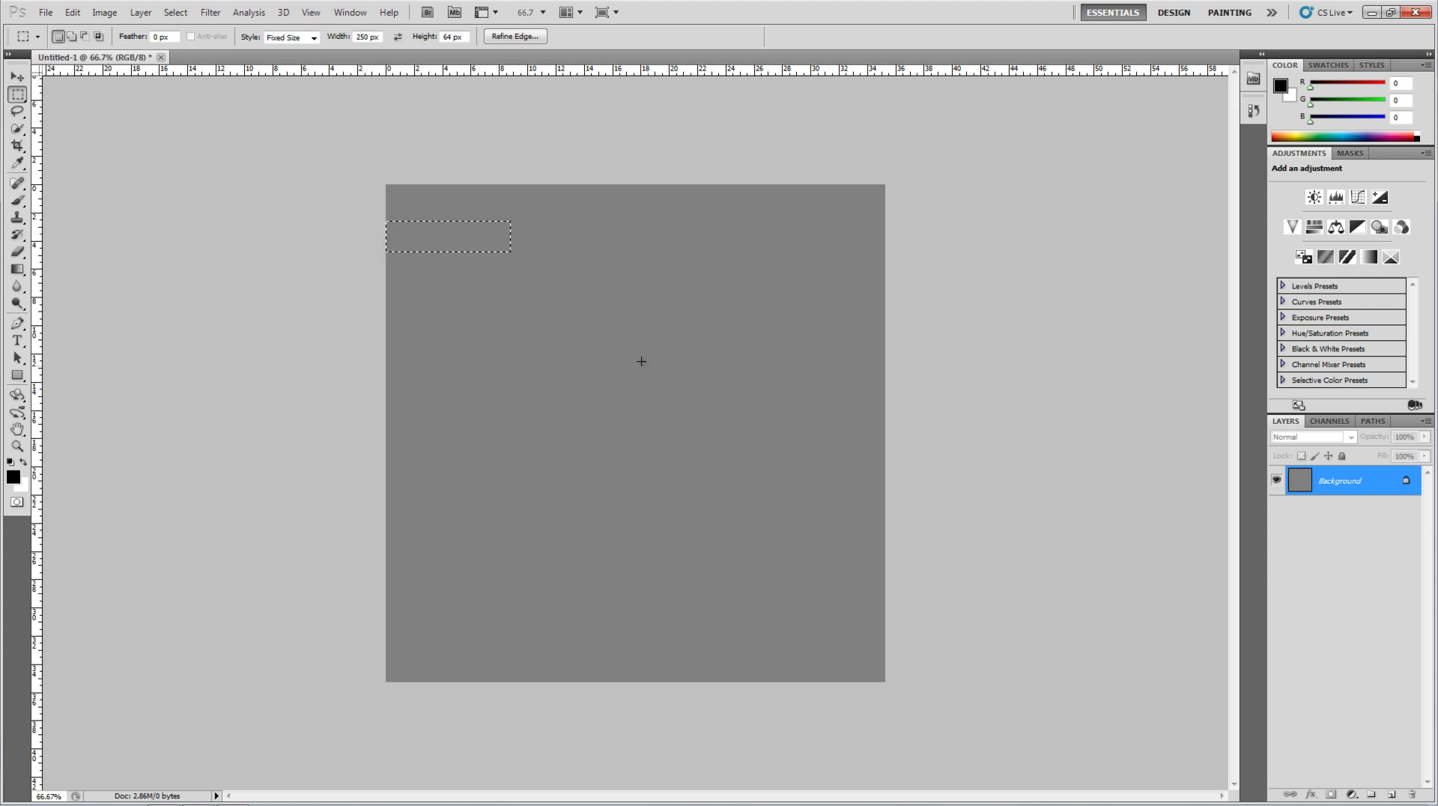
left_click_drag(453, 243, 462, 278)
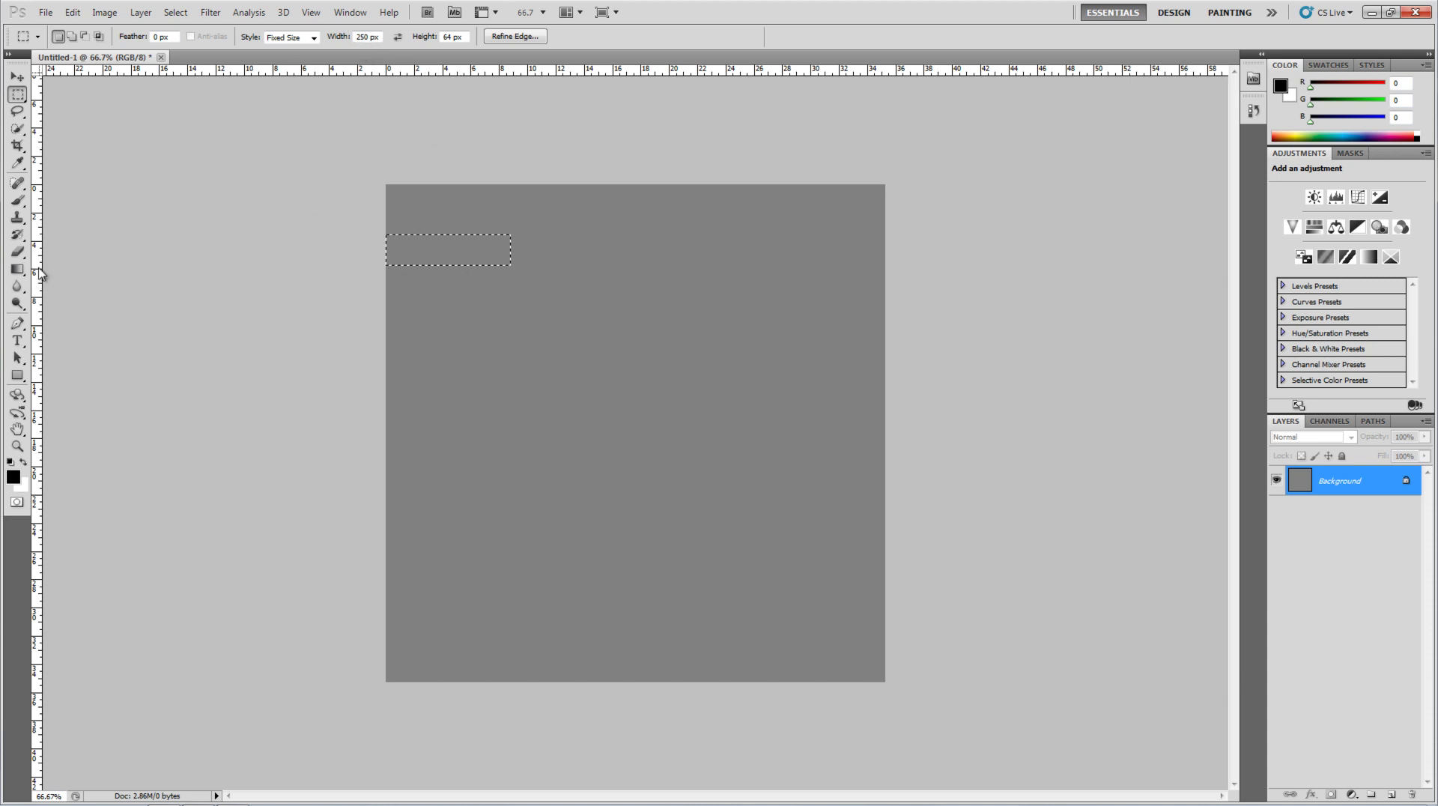
- Add three vertical guides dividing the canvas into quarters, using the 250 px selection as the spacing gauge
left_click_drag(39, 275, 510, 258)
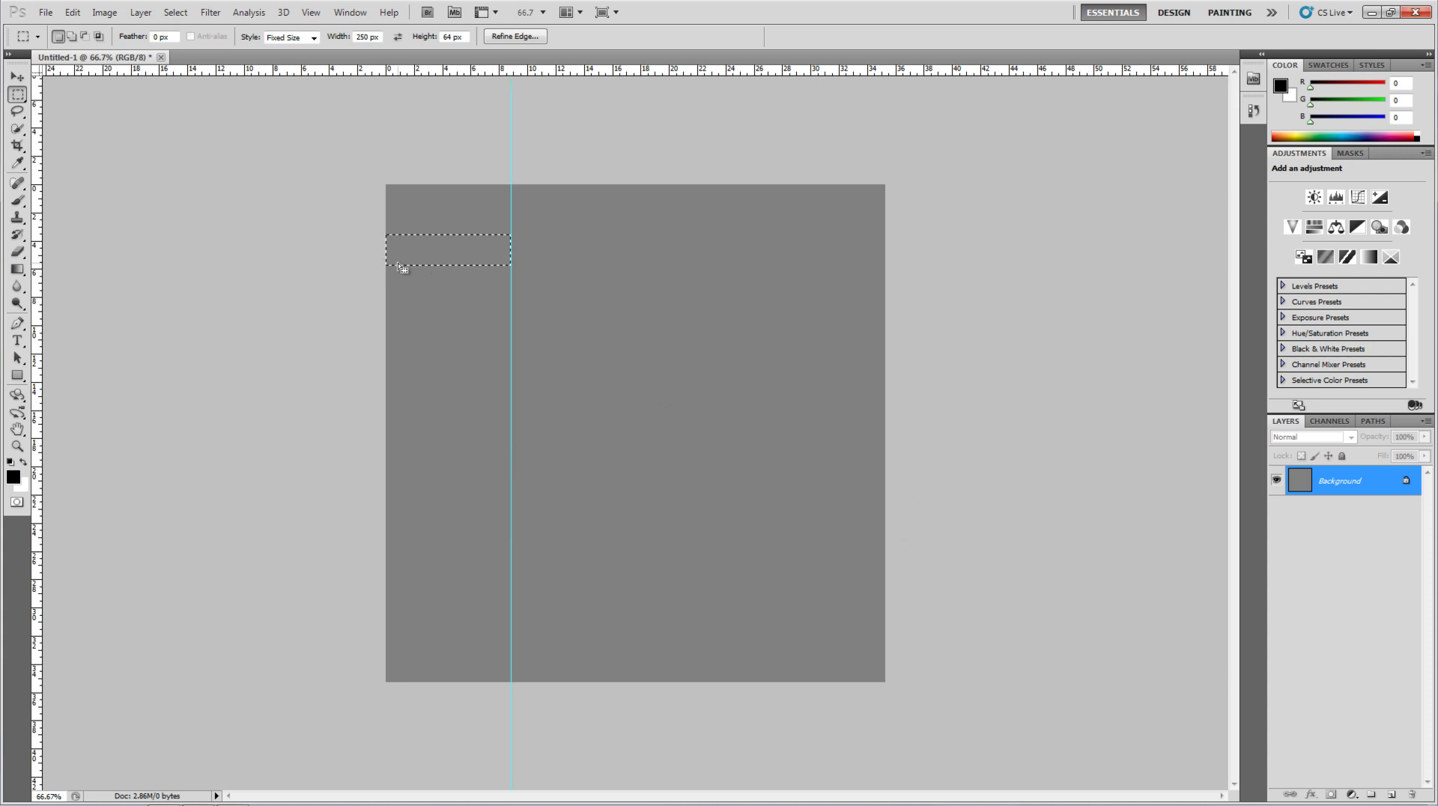
left_click_drag(397, 263, 519, 274)
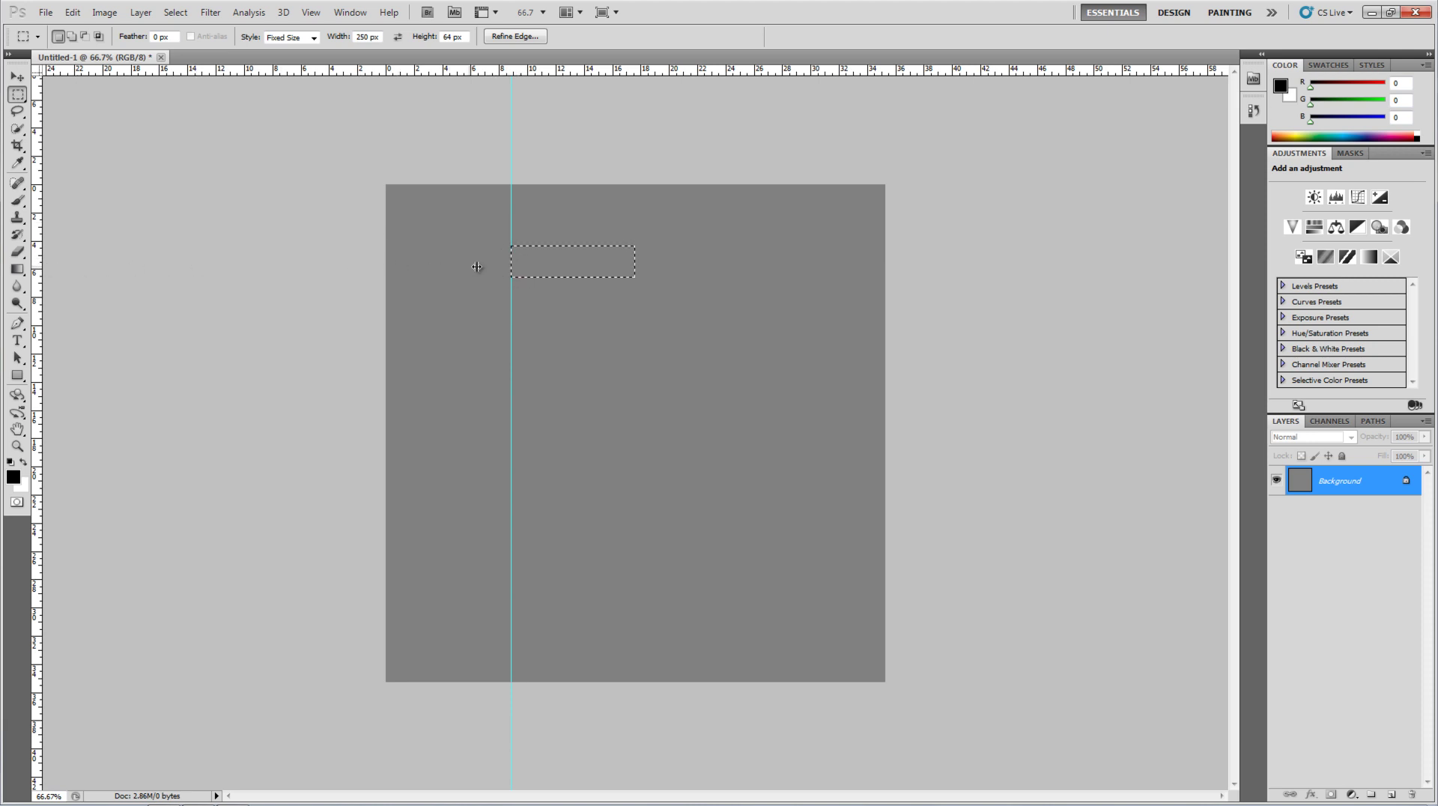
left_click_drag(477, 267, 636, 272)
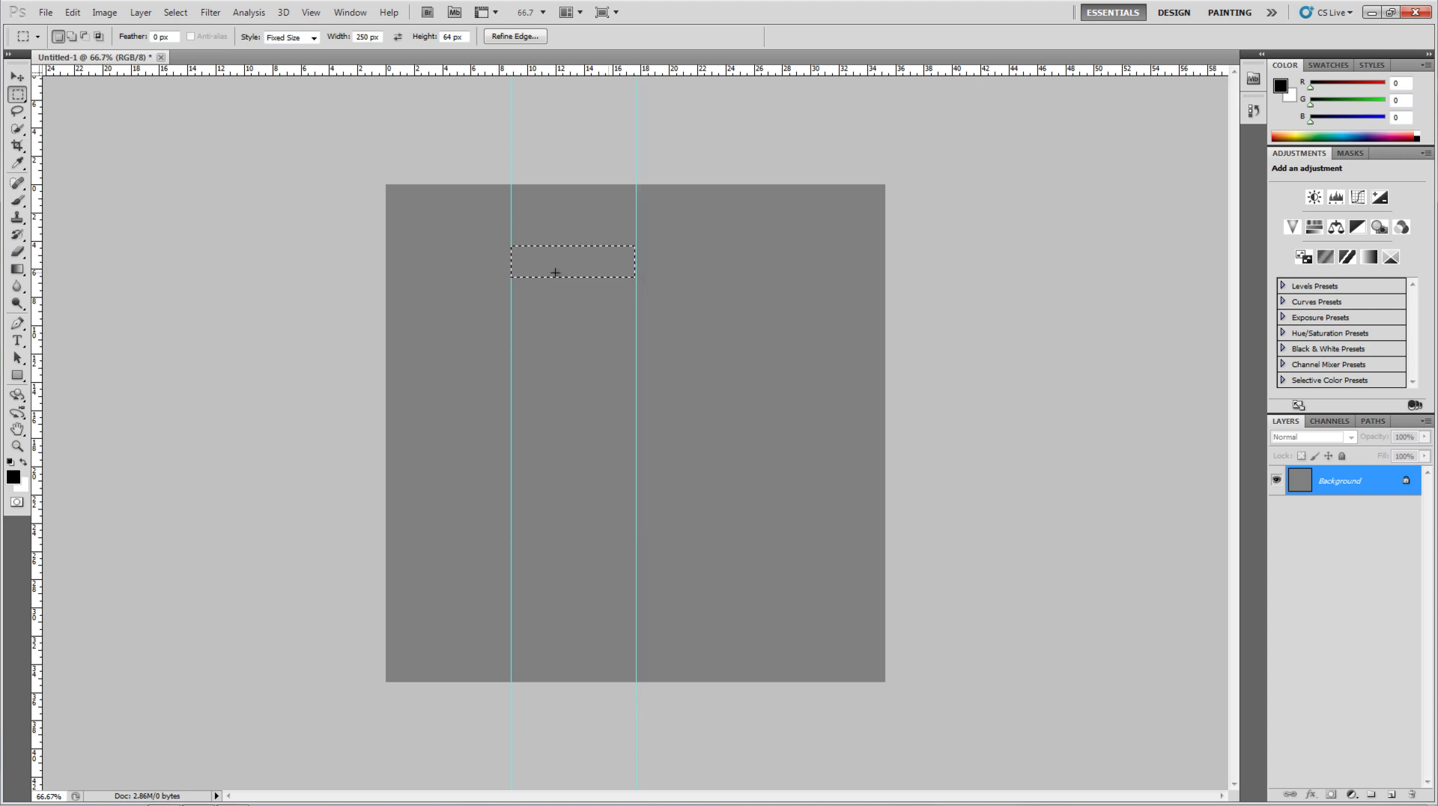
left_click_drag(523, 267, 651, 279)
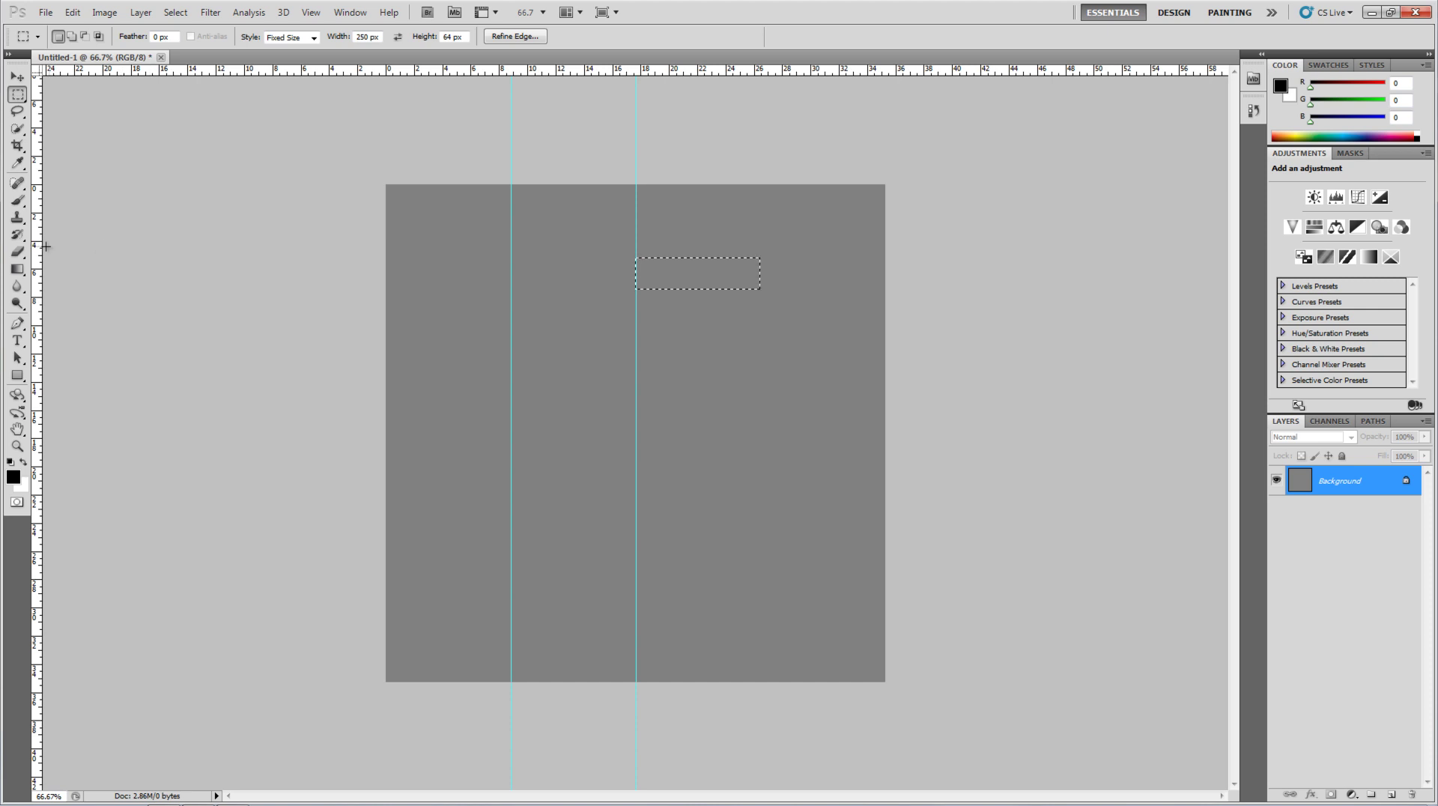
left_click_drag(39, 246, 824, 272)
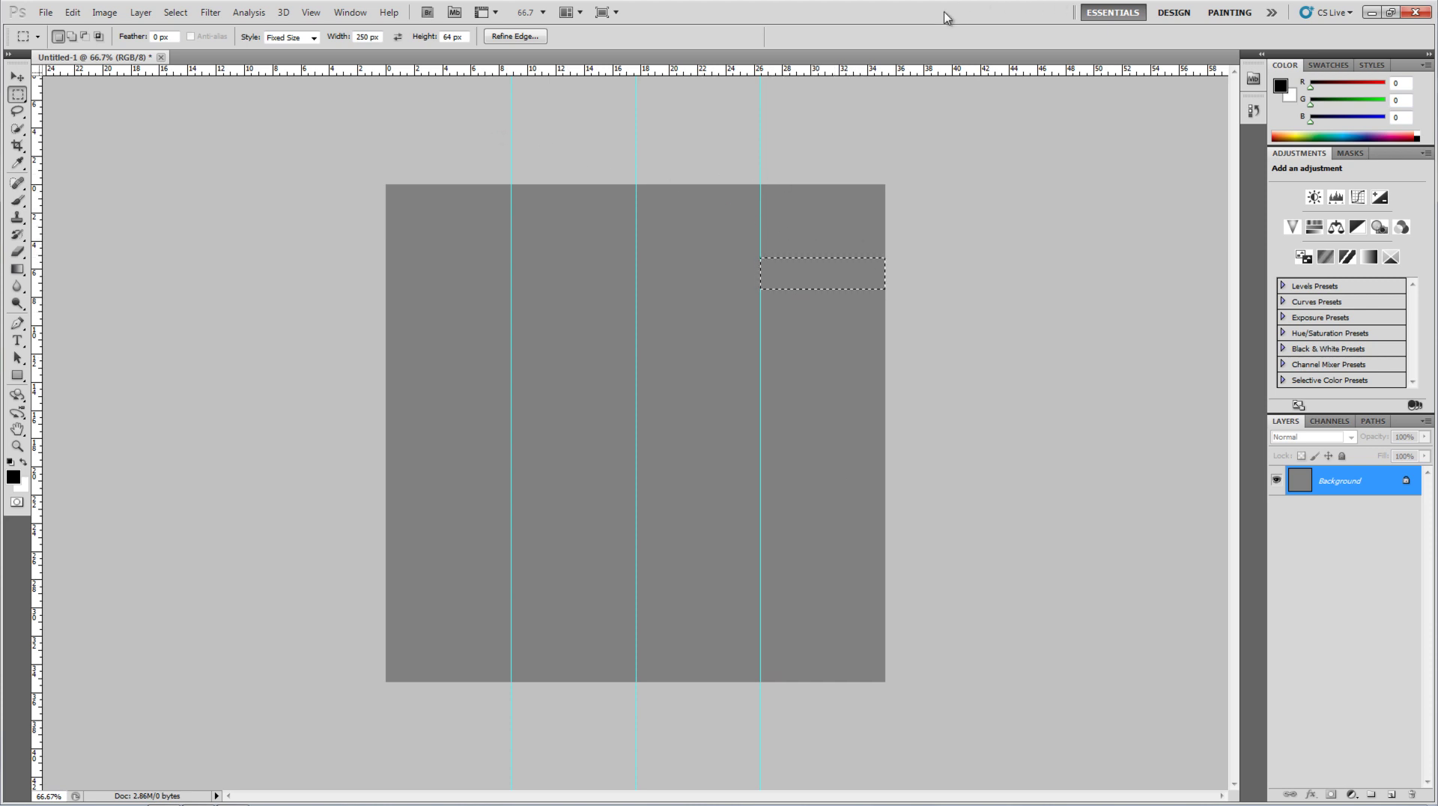
- Clear the selection and ready the Rectangular Marquee tool on a new empty layer
left_click(17, 76)
left_click(175, 12)
left_click(188, 43)
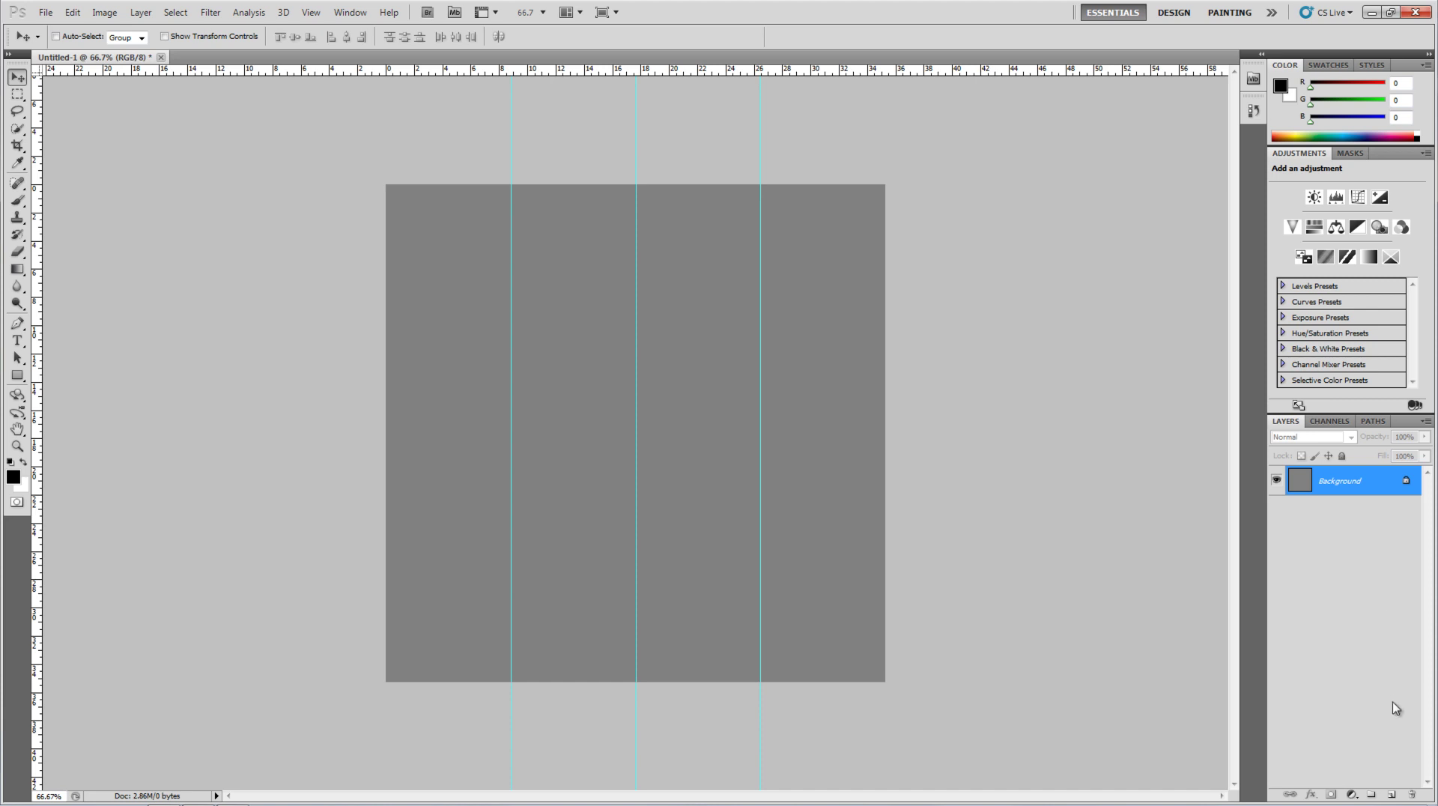
left_click(1391, 795)
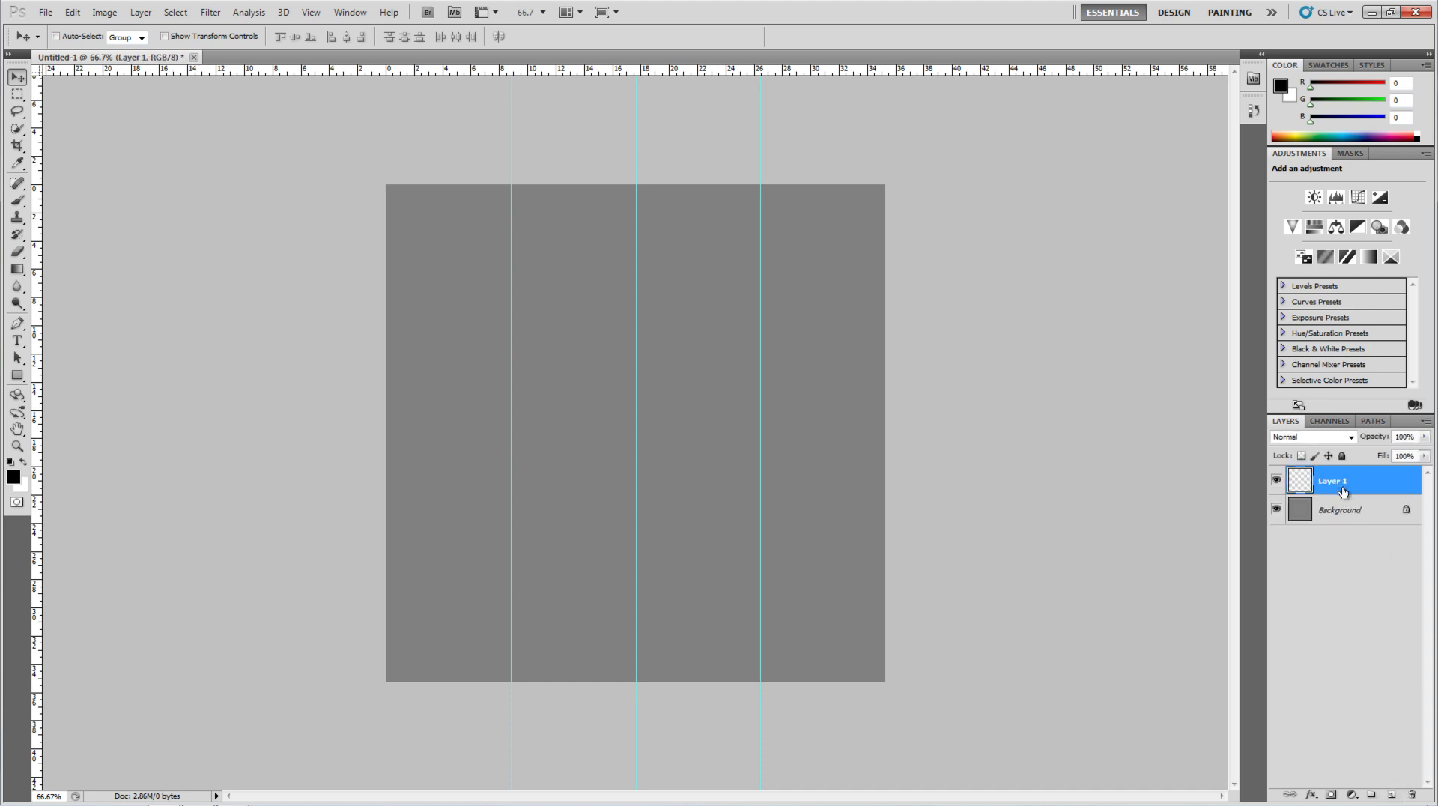
left_click(17, 95)
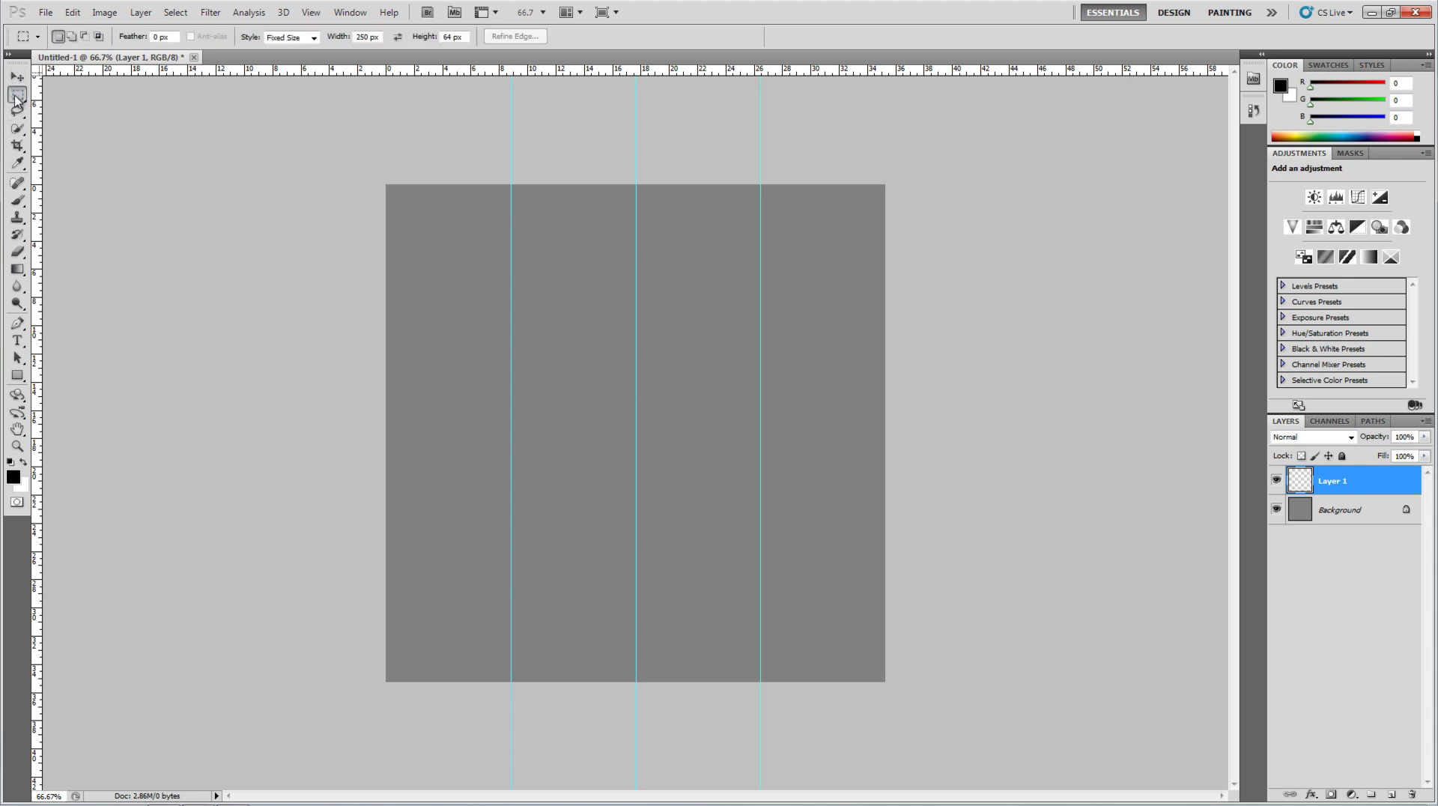
- Try a horizontal strip selection 1000 px wide and 5 px high across the canvas
double_click(369, 37)
type("1000")
double_click(451, 36)
type("5")
left_click(592, 150)
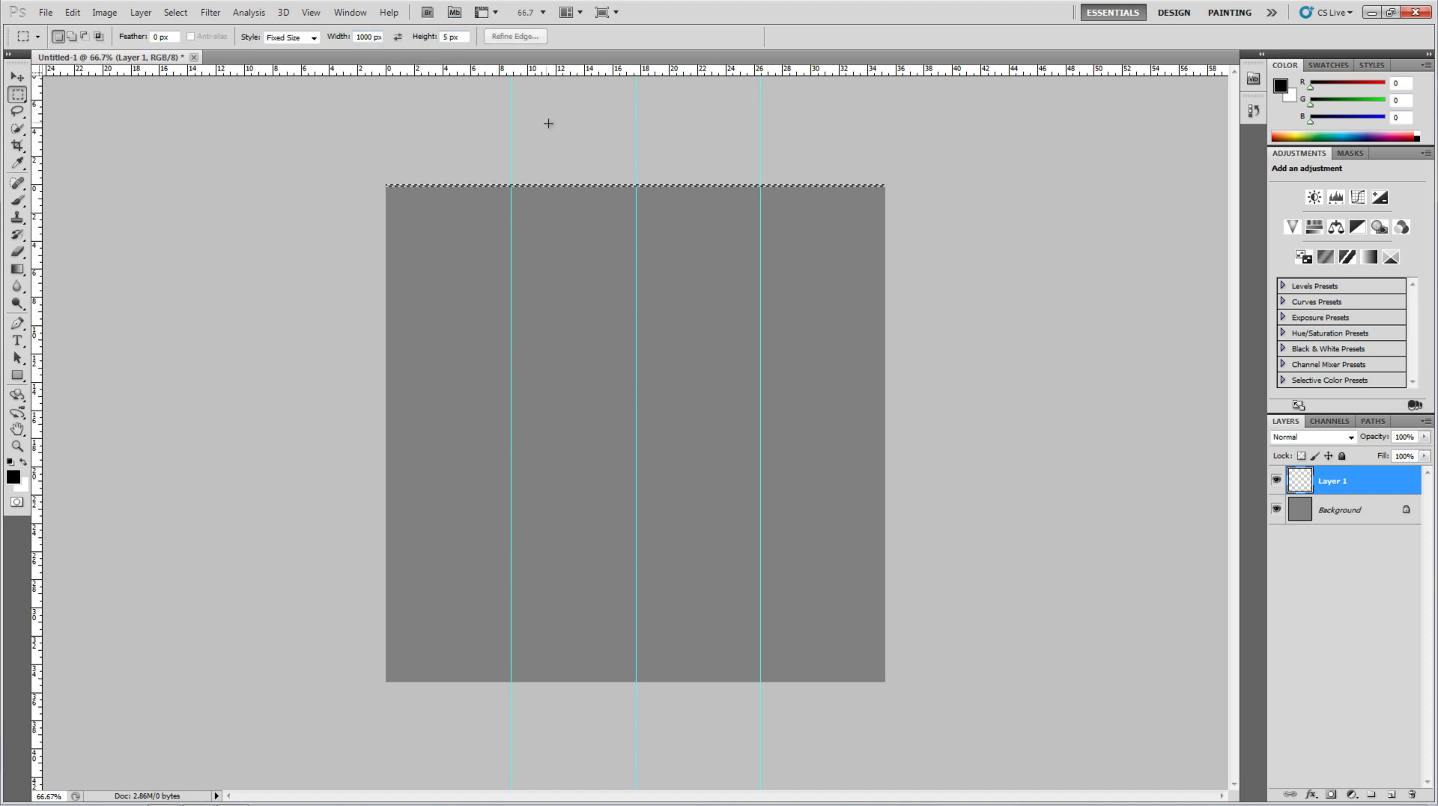
left_click(605, 273)
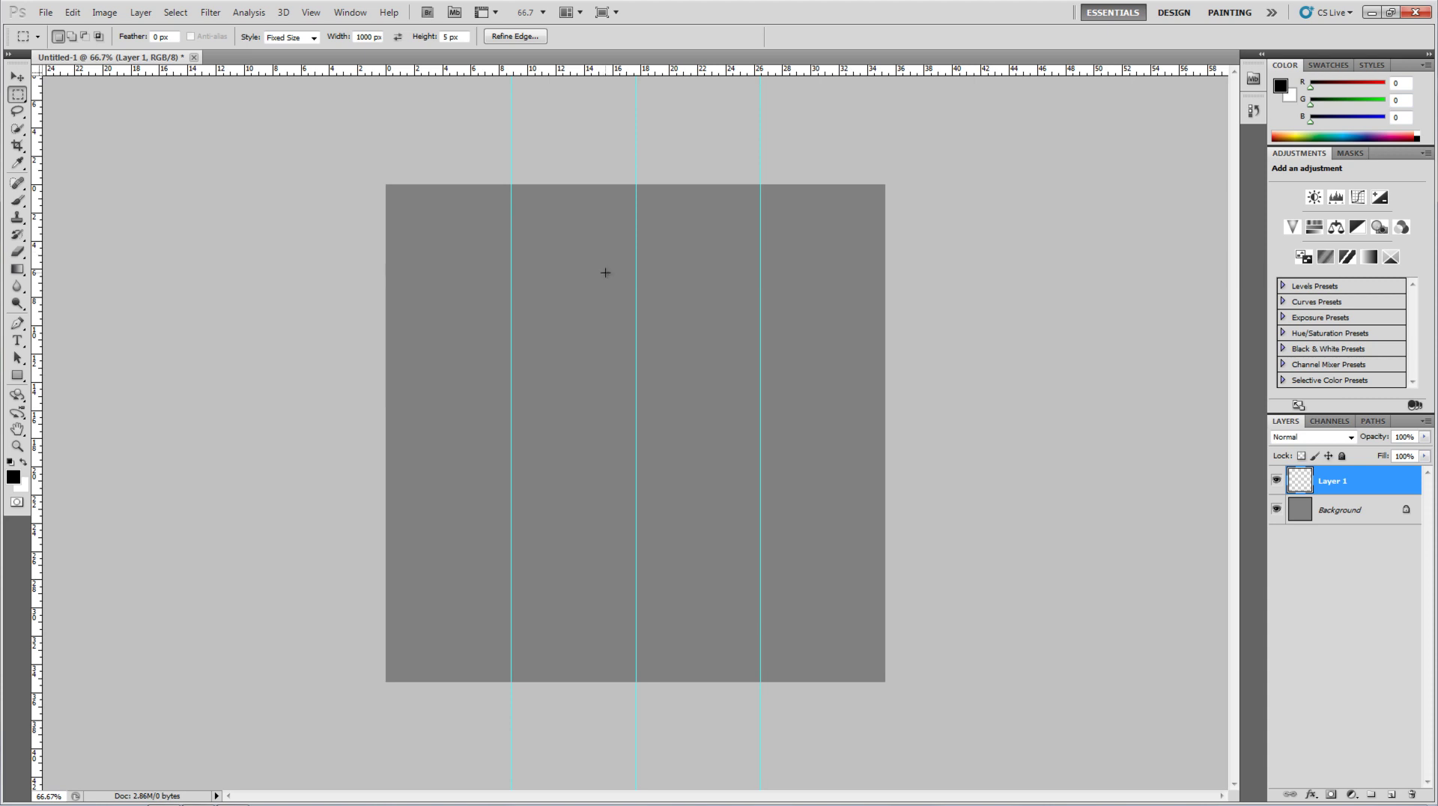
- Place a full-height strip selection, 5 px wide and 1000 px high, just to the left of the middle guide
double_click(371, 38)
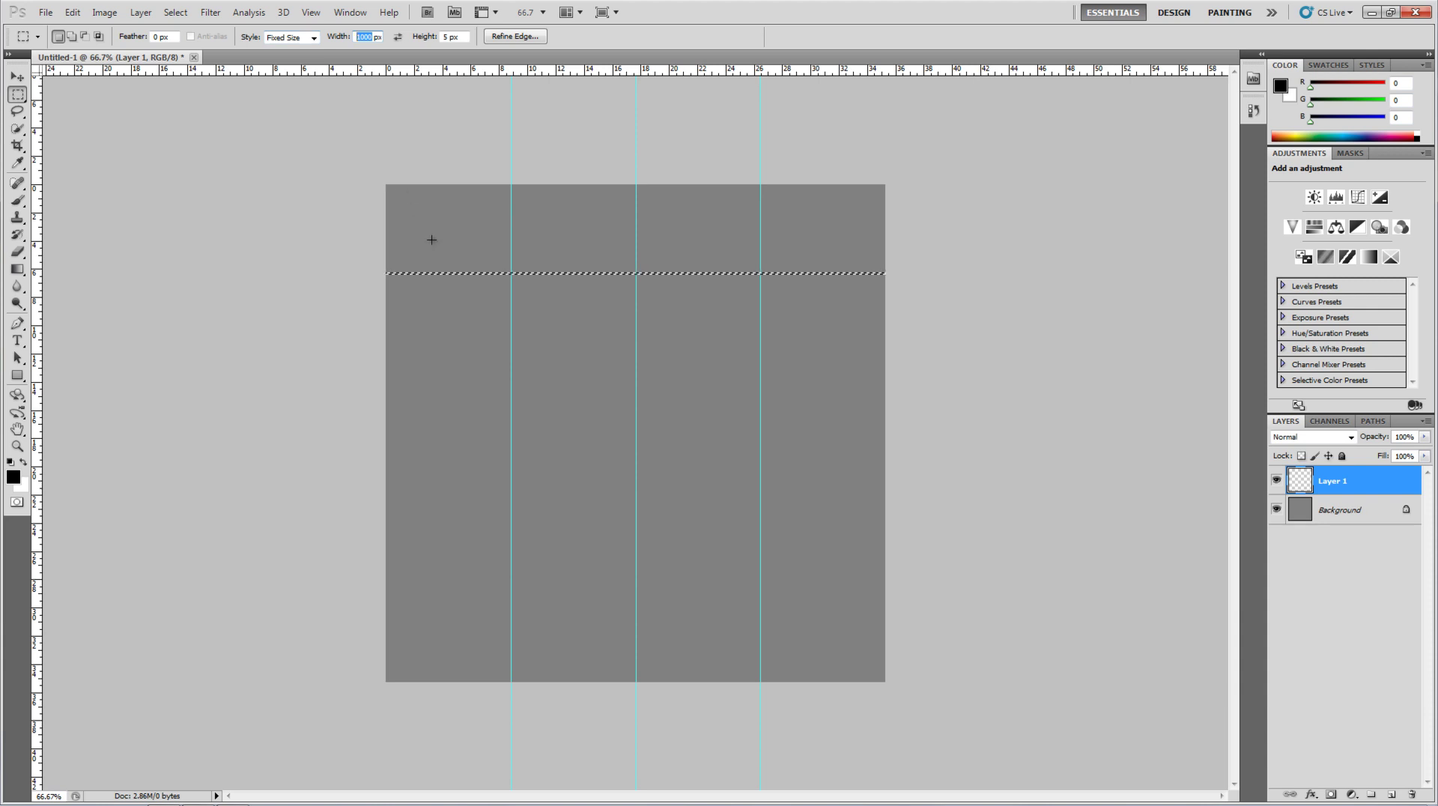
type("5")
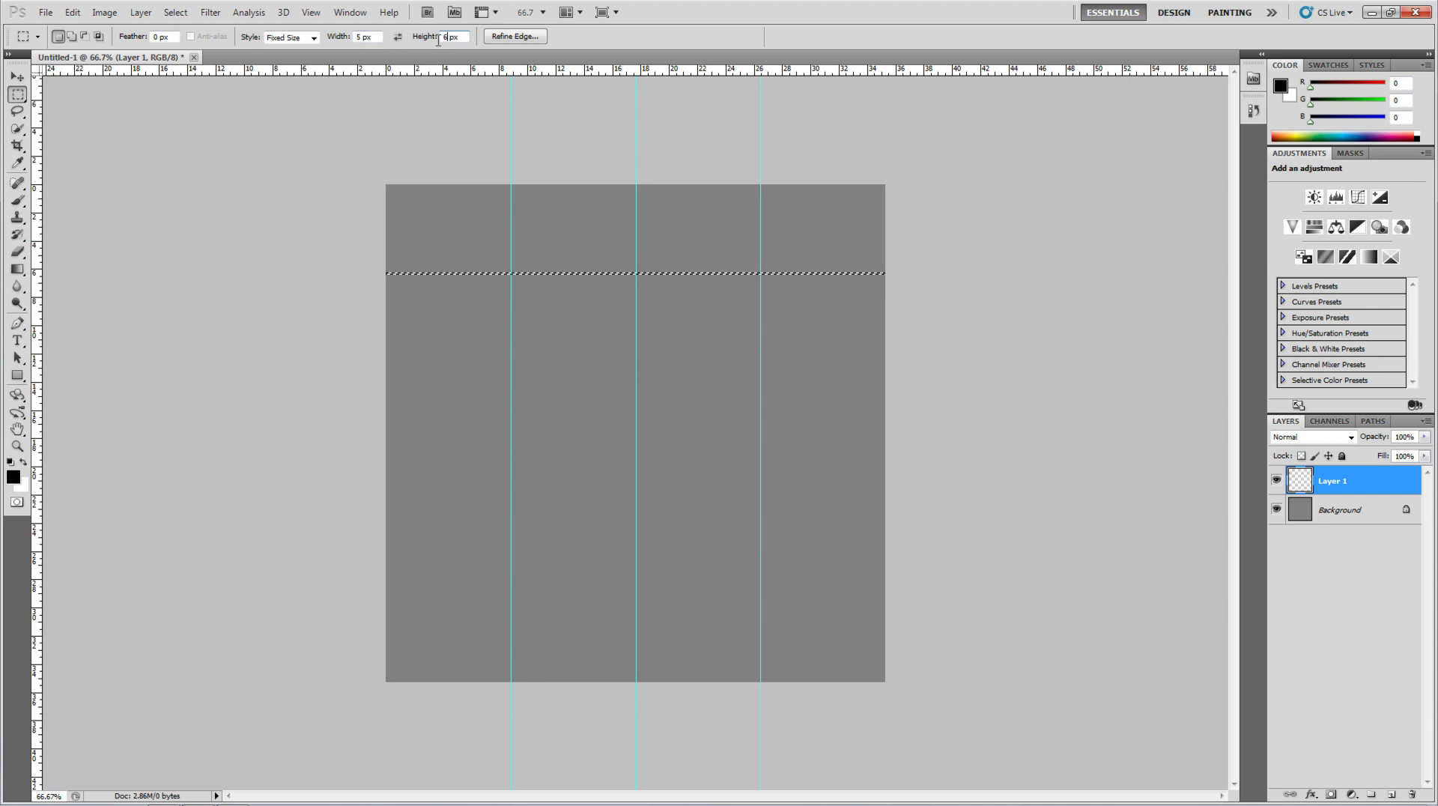
left_click(412, 46)
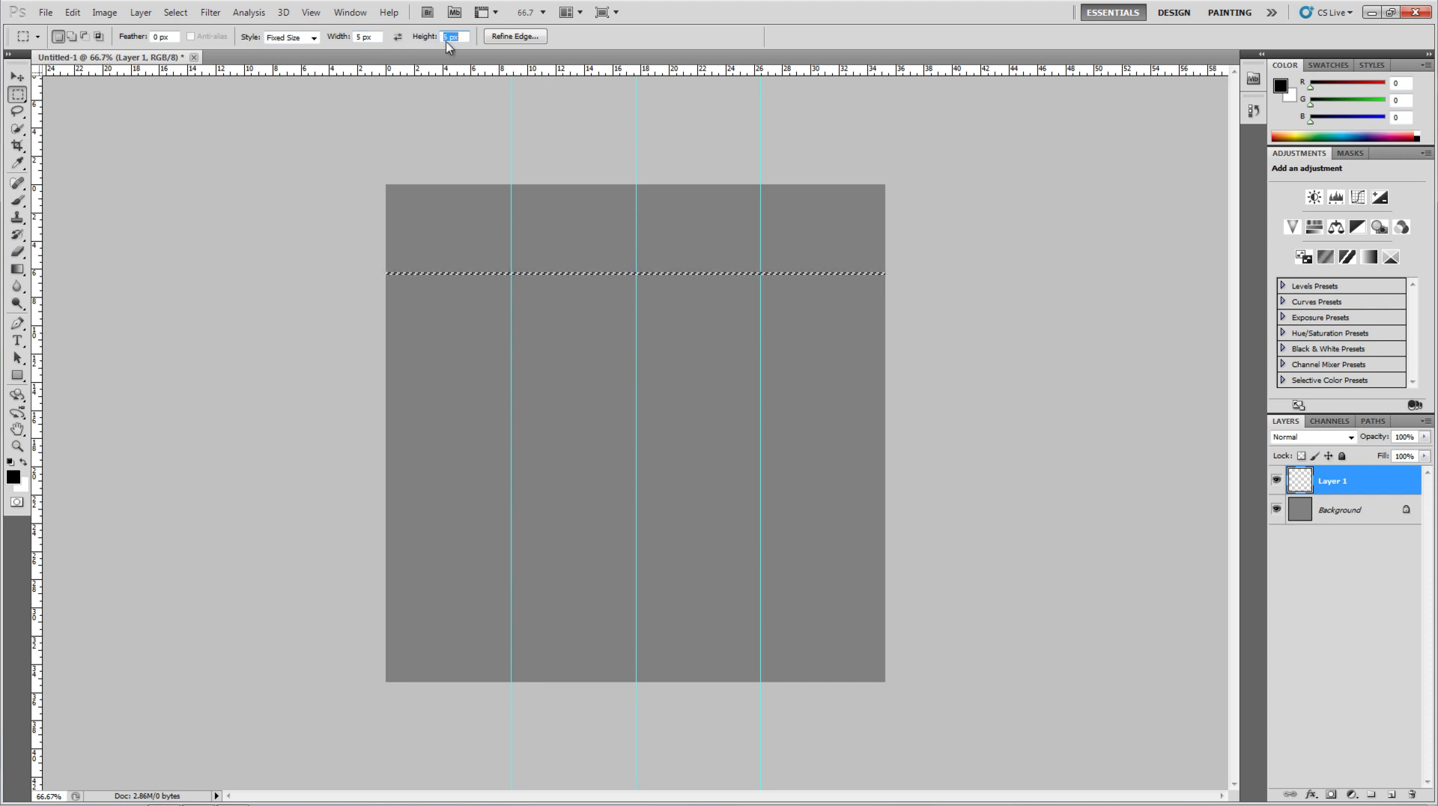
key("Return")
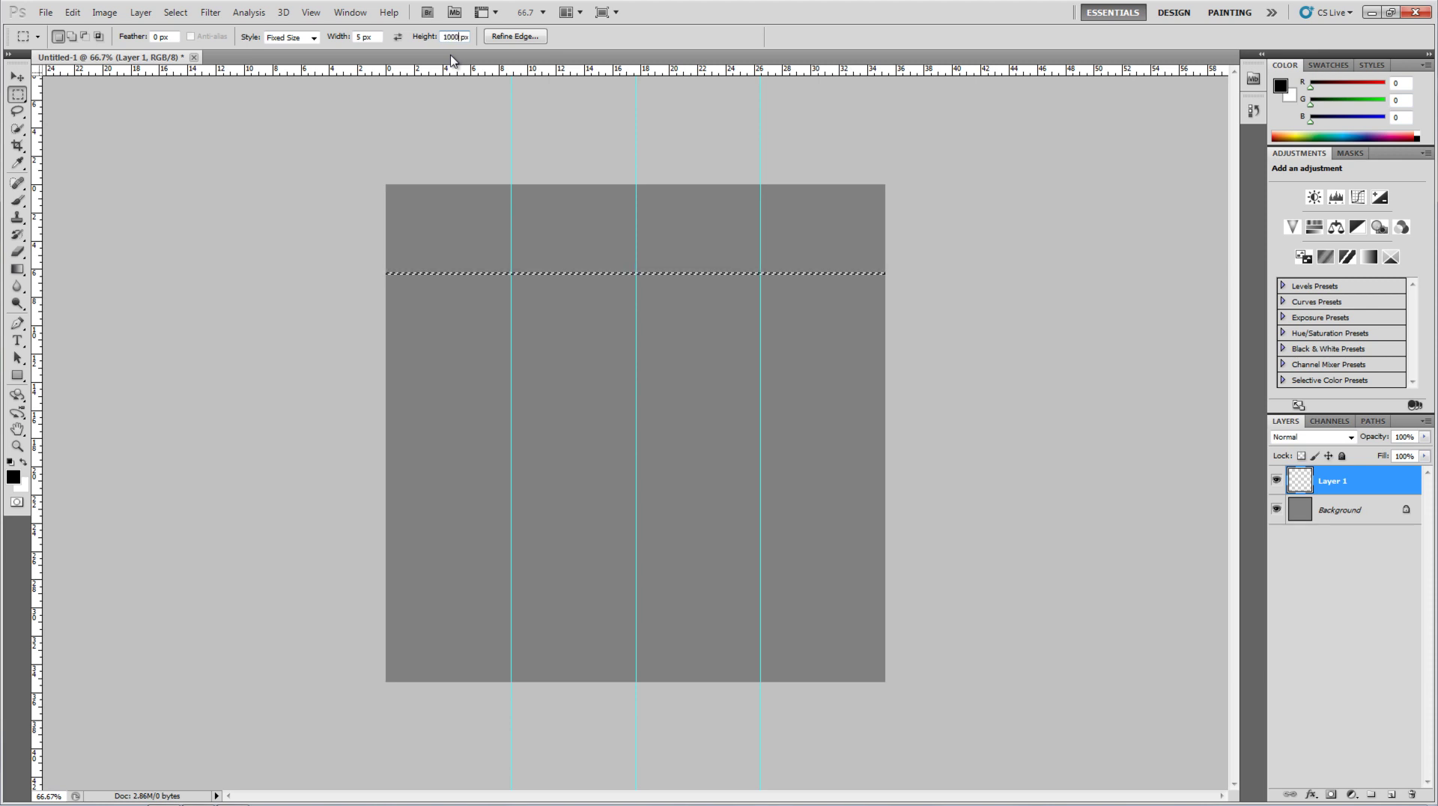
left_click_drag(607, 239, 603, 237)
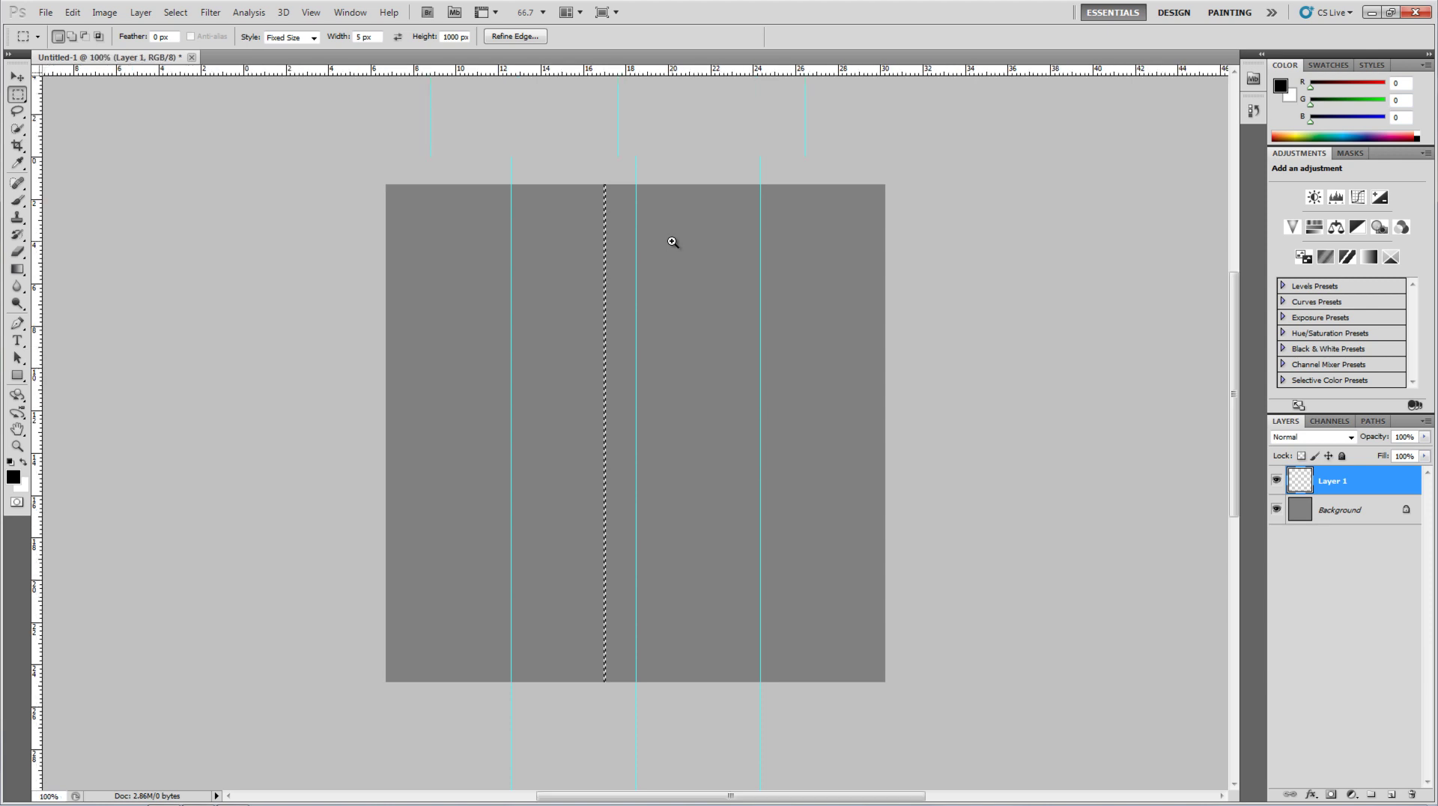
scroll(671, 241, "up", 3, "alt")
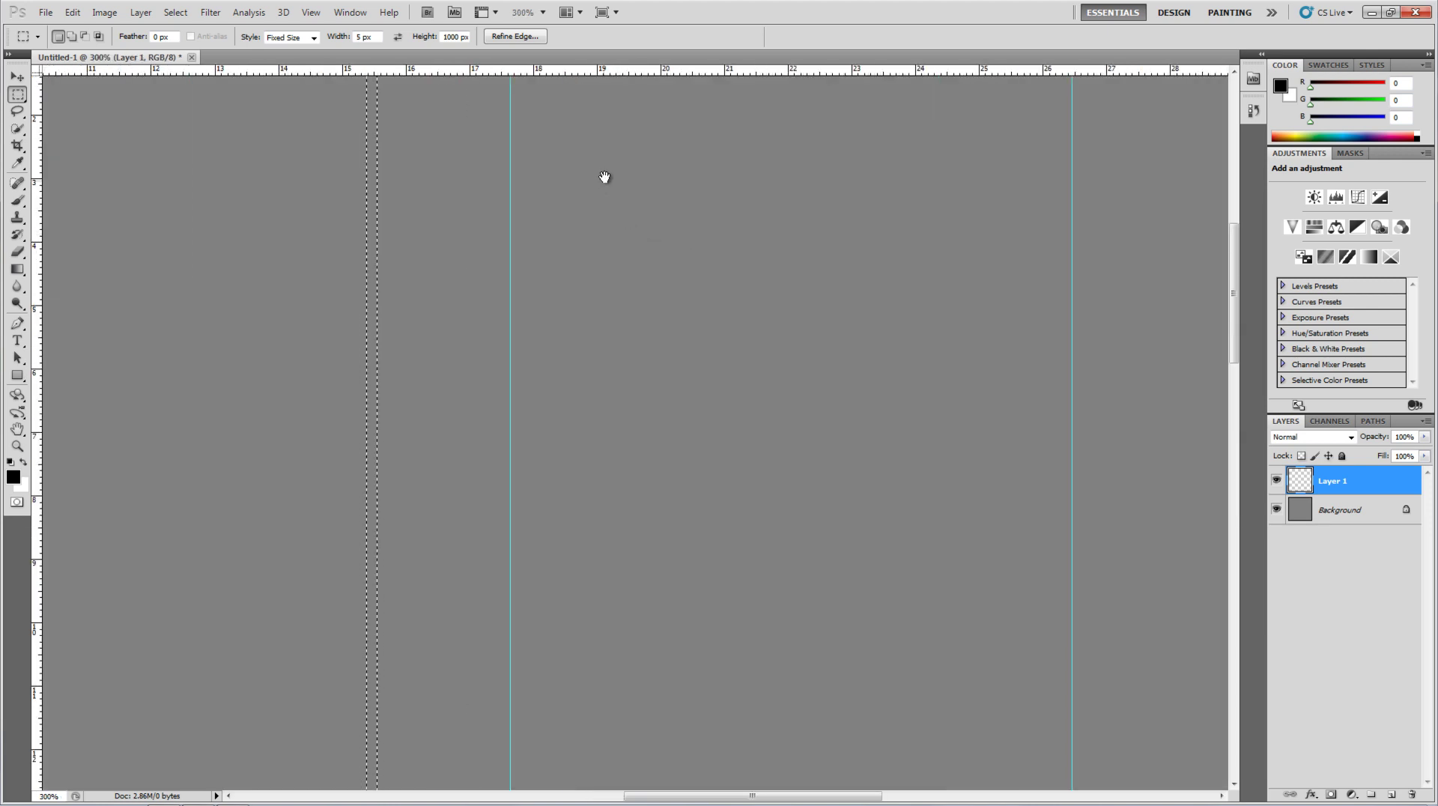
left_click_drag(604, 177, 674, 395)
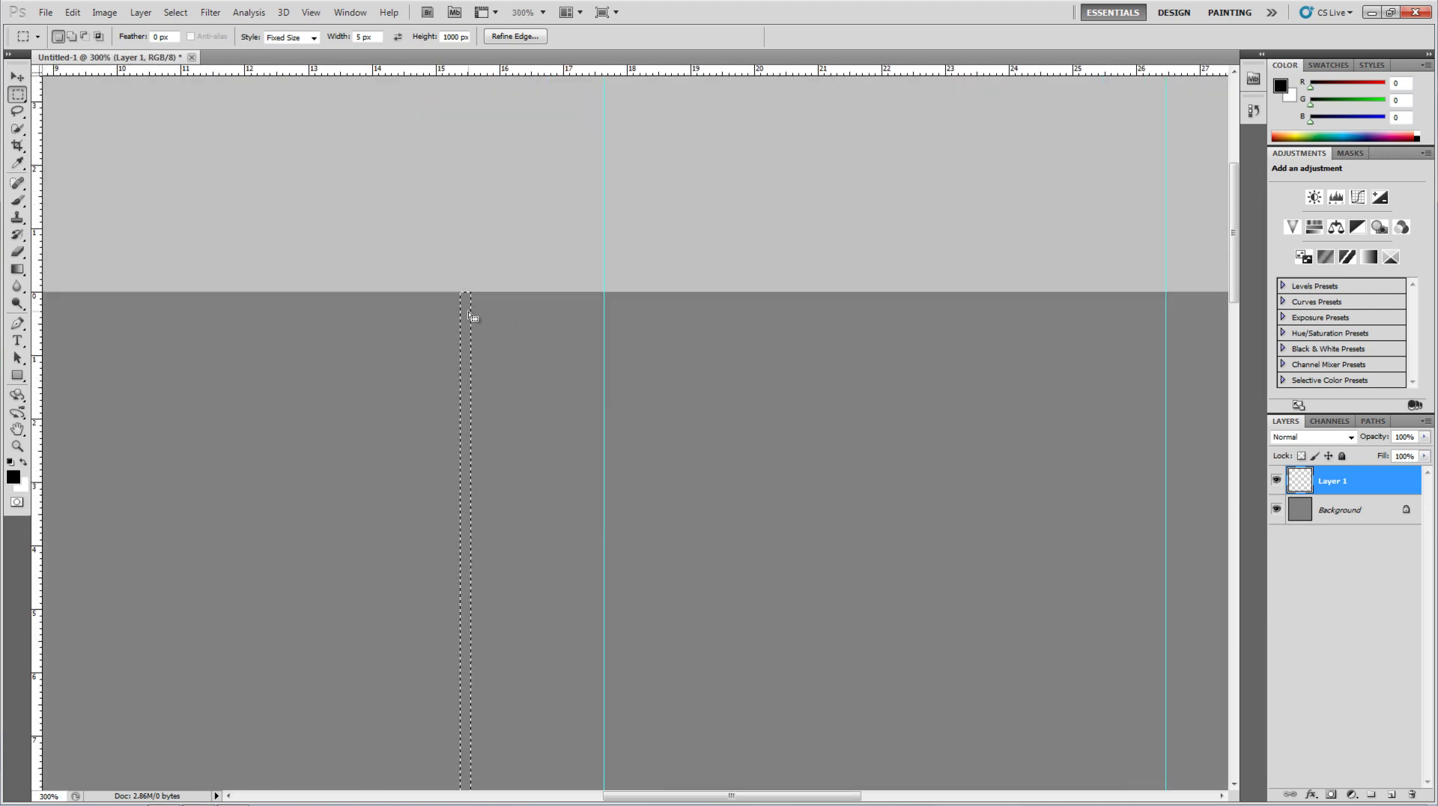
left_click_drag(470, 314, 582, 315)
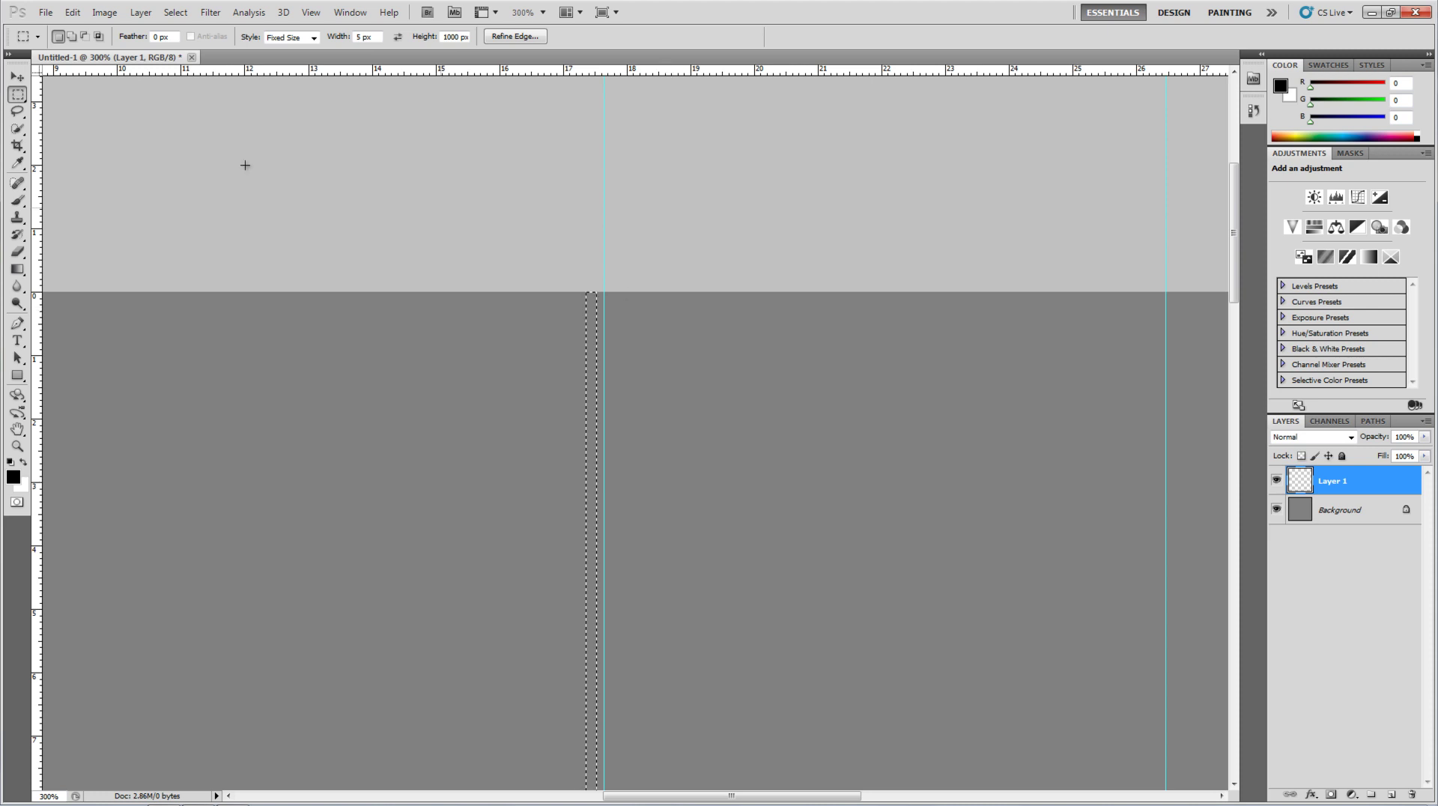
- Fill the strip selection on the new layer with yellow ffff00 and clear the selection
left_click(73, 12)
left_click(124, 226)
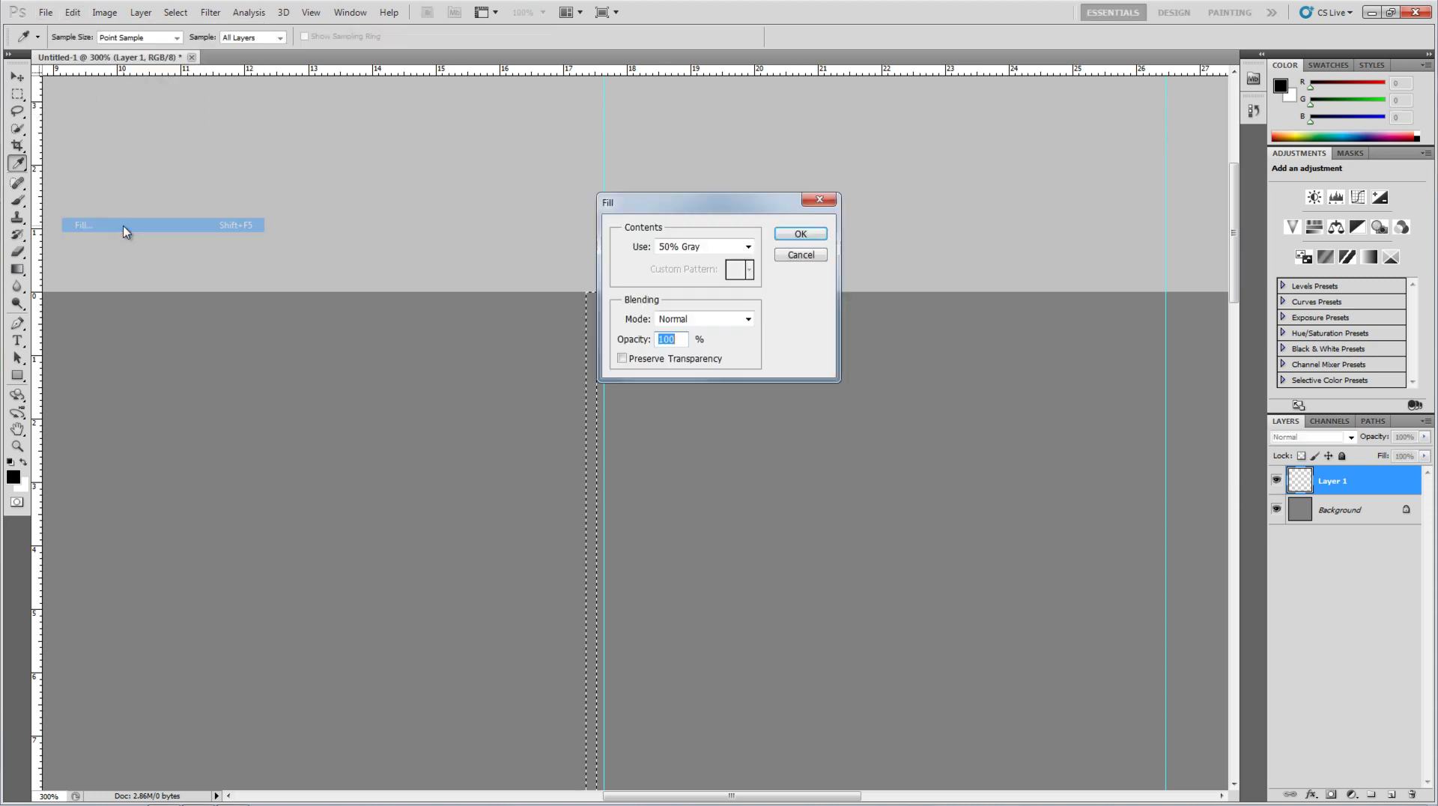
left_click(696, 247)
left_click(700, 290)
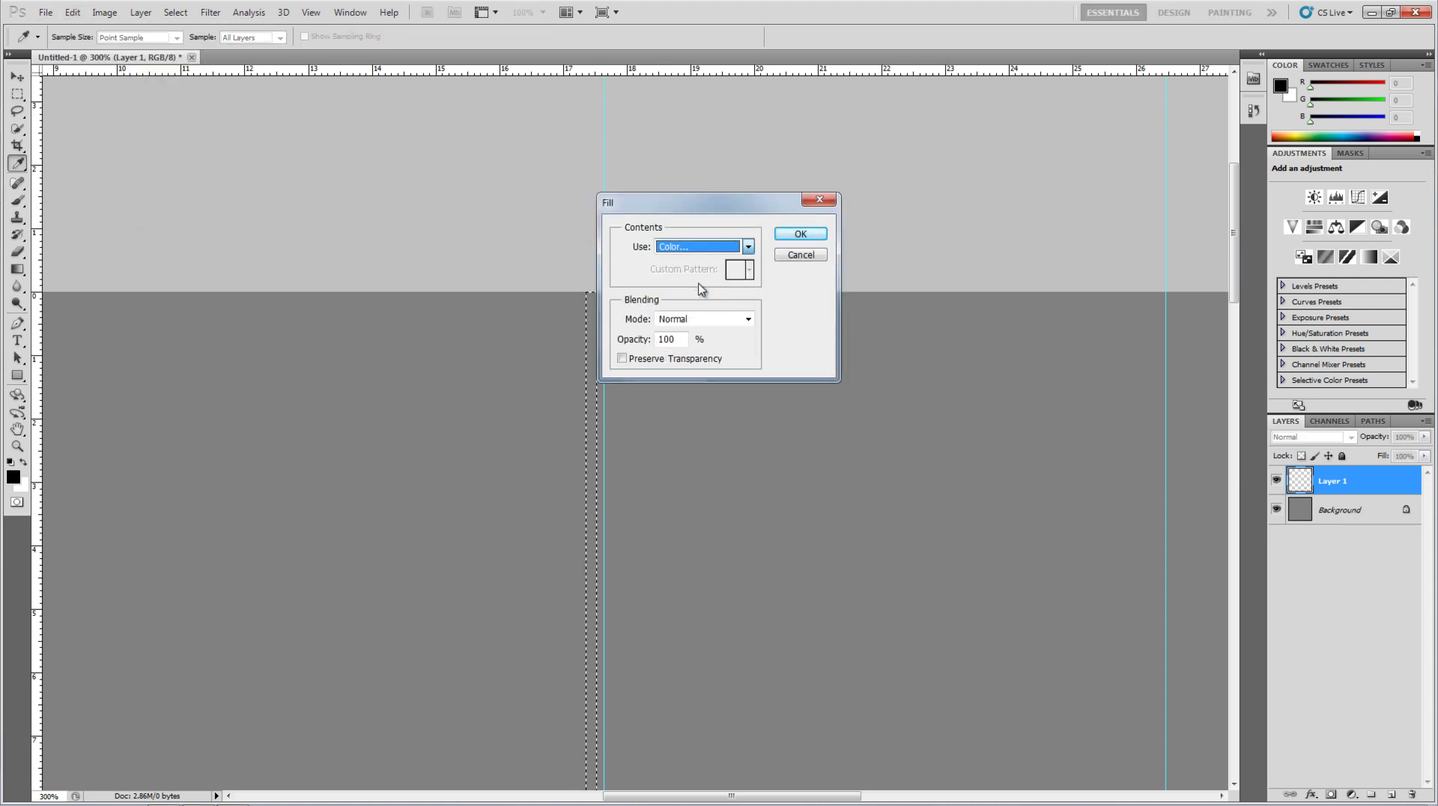
left_click(737, 367)
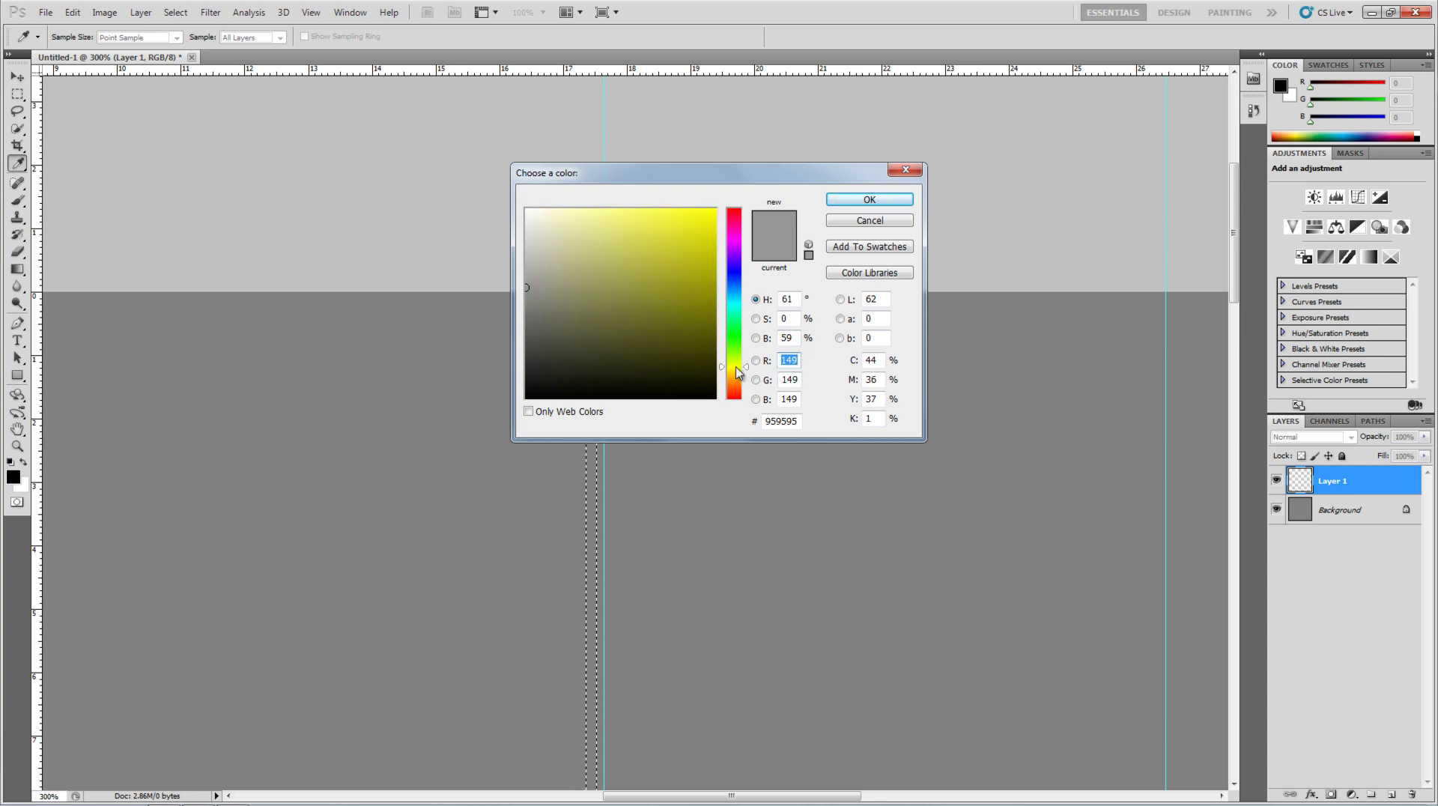
left_click(714, 210)
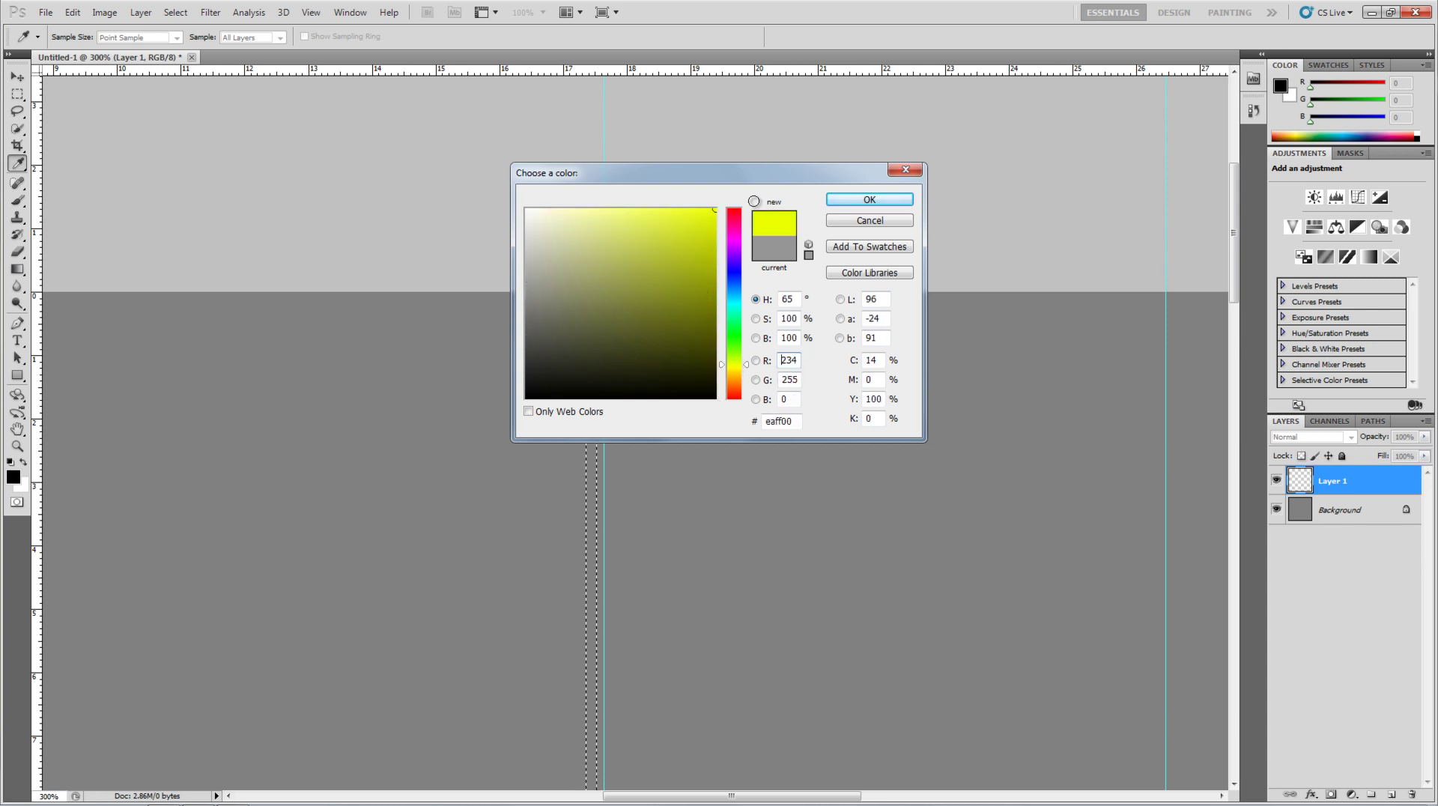
left_click(793, 422)
type("ffff00")
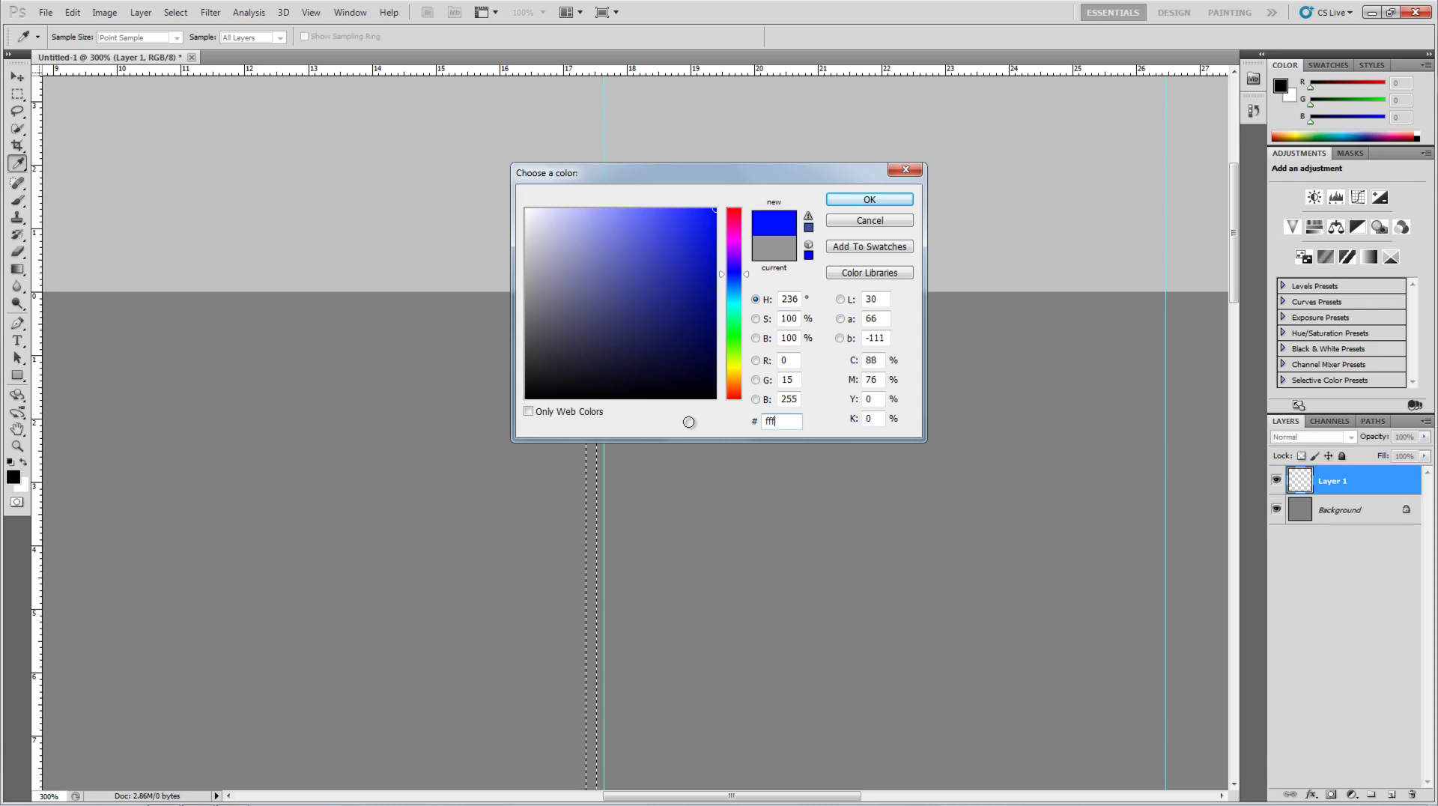
left_click(842, 210)
left_click(807, 233)
key("m")
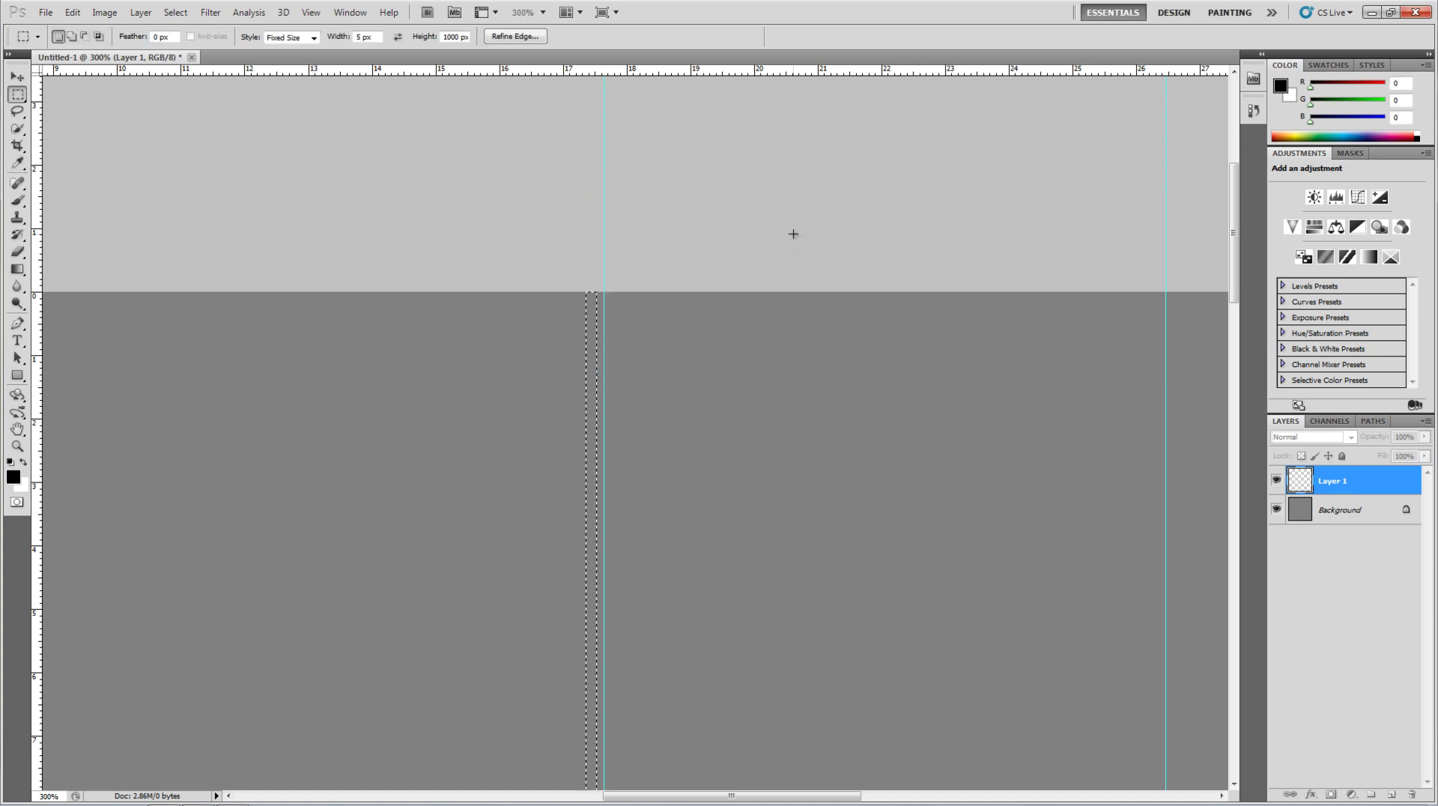
left_click(1346, 572)
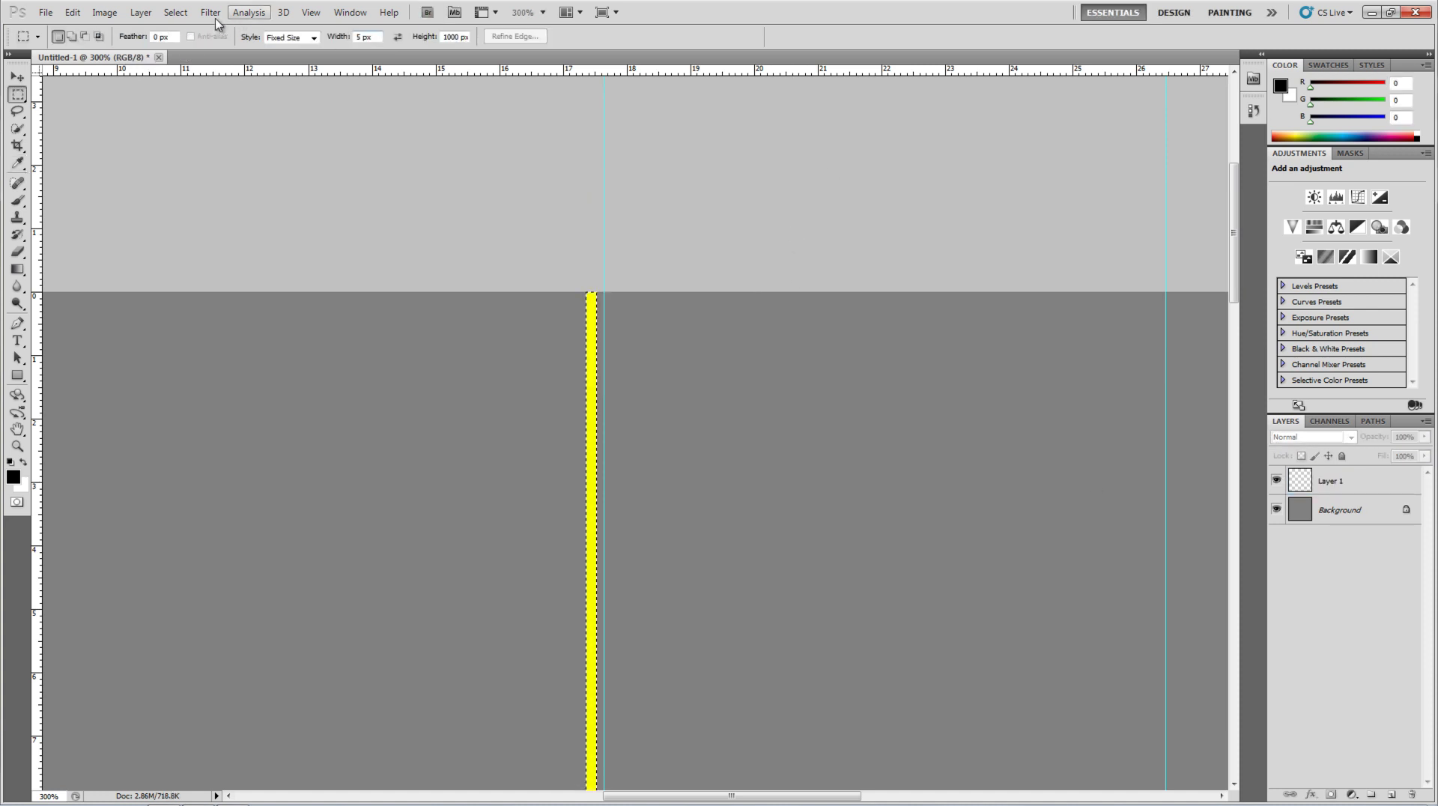
left_click(175, 12)
left_click(201, 42)
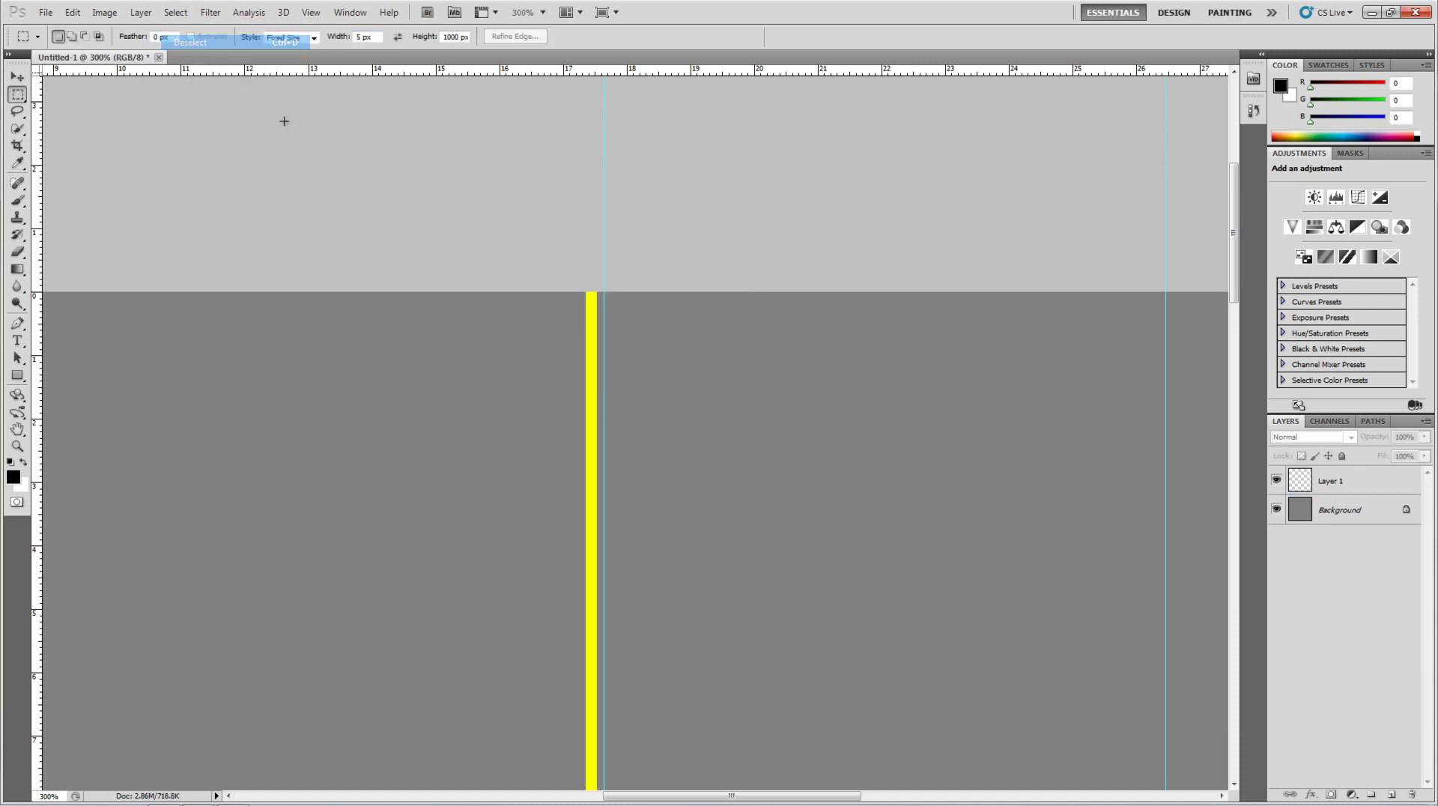
- Duplicate the yellow line's layer as Layer 1 copy and activate the Move tool for it
left_click(1326, 483)
right_click(1335, 485)
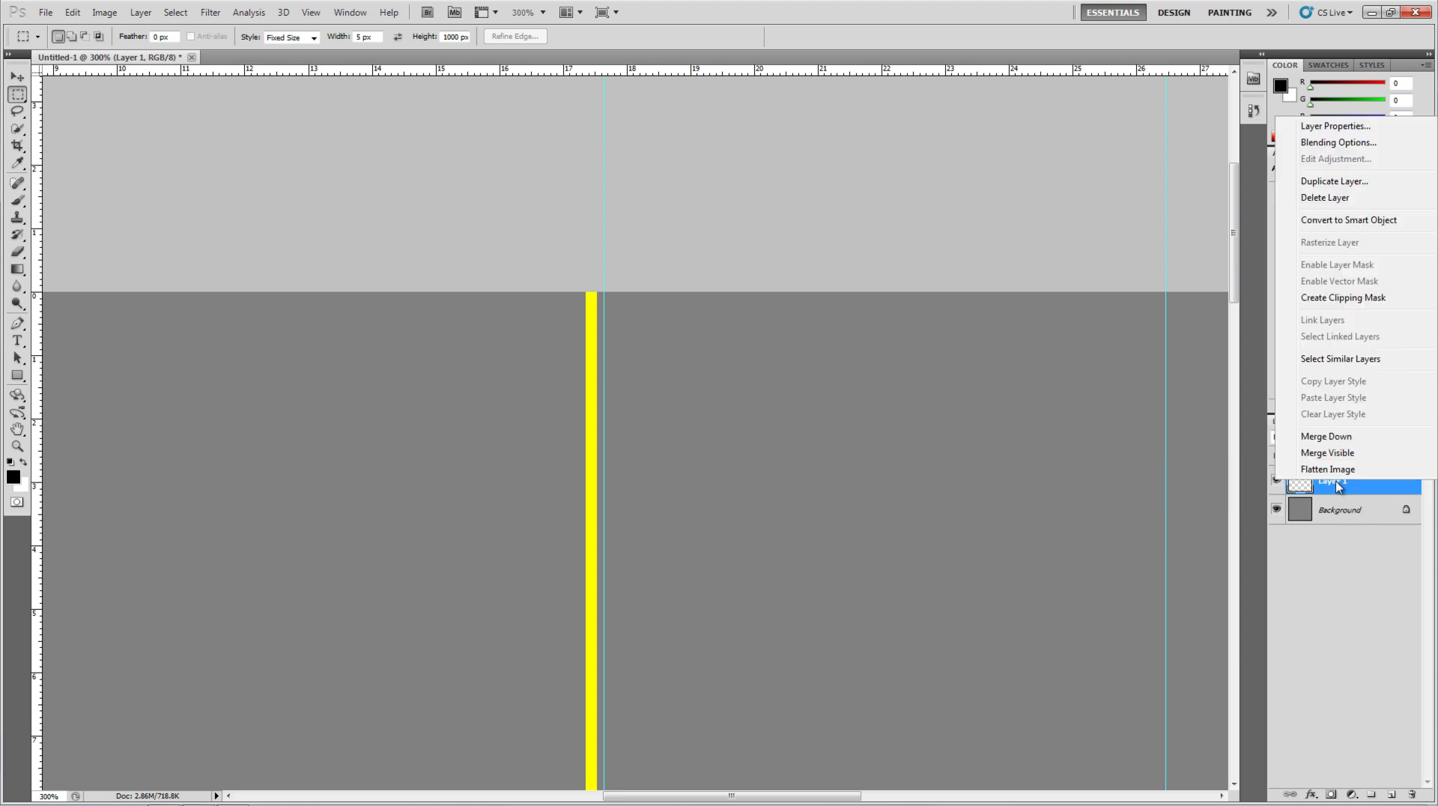
left_click(1352, 181)
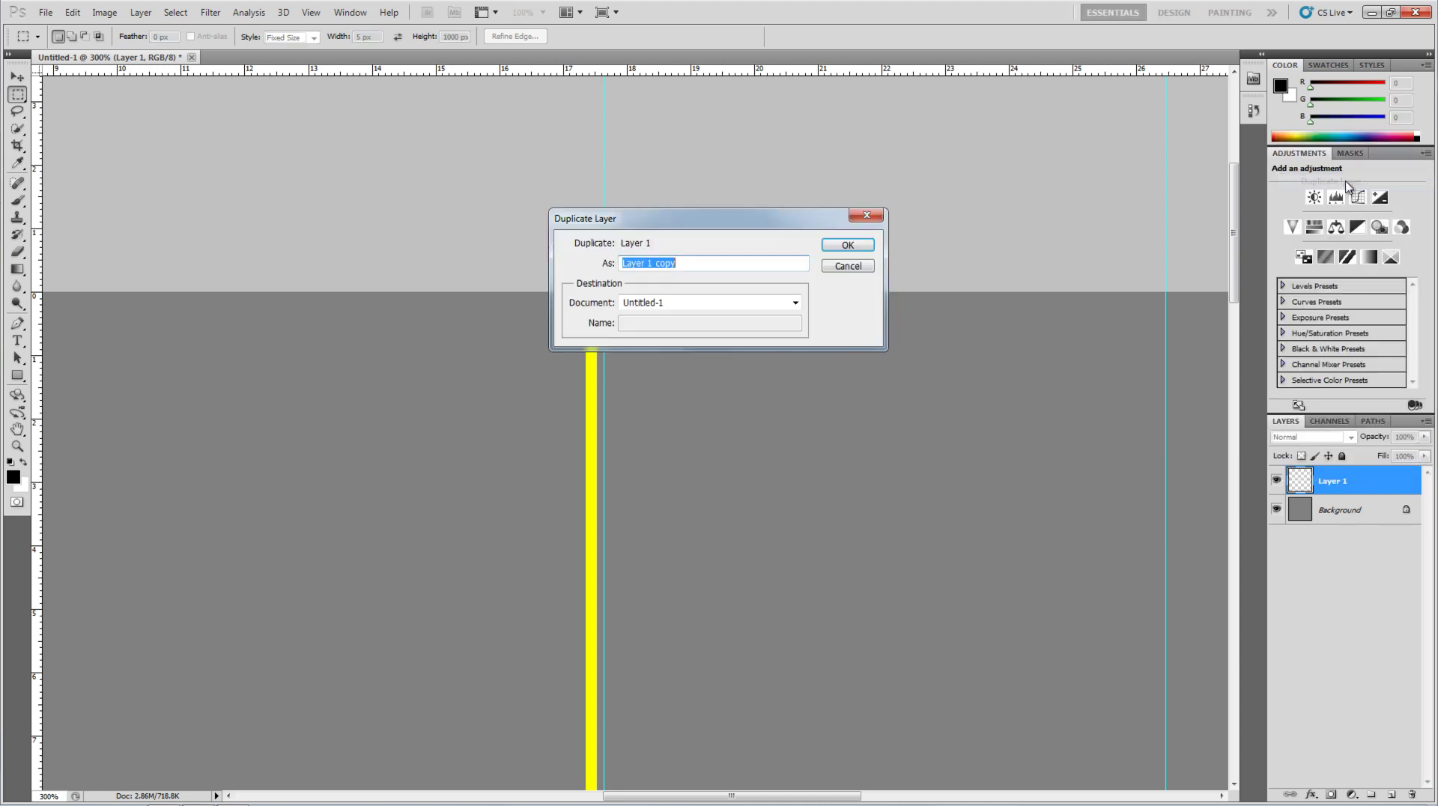
left_click(847, 244)
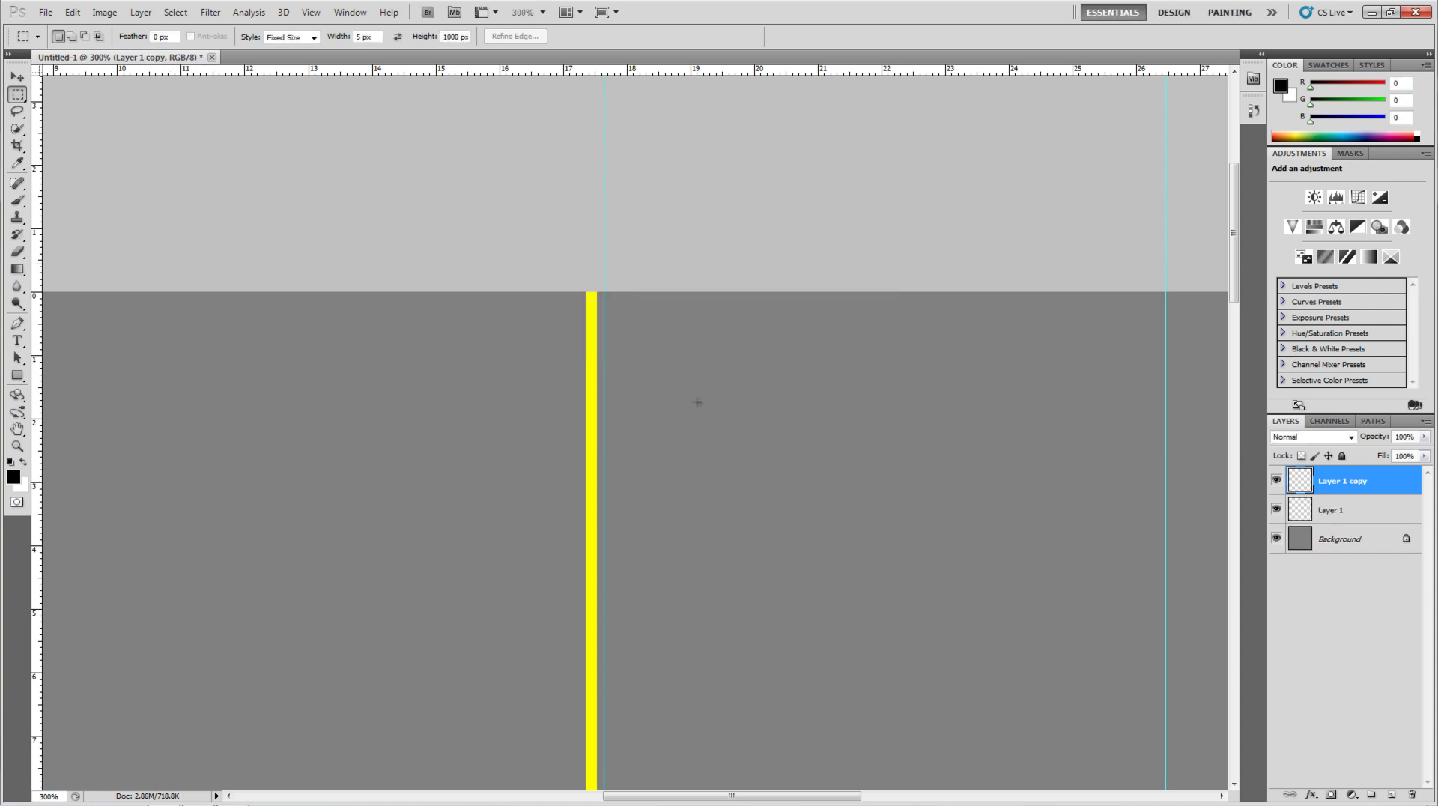
left_click(16, 77)
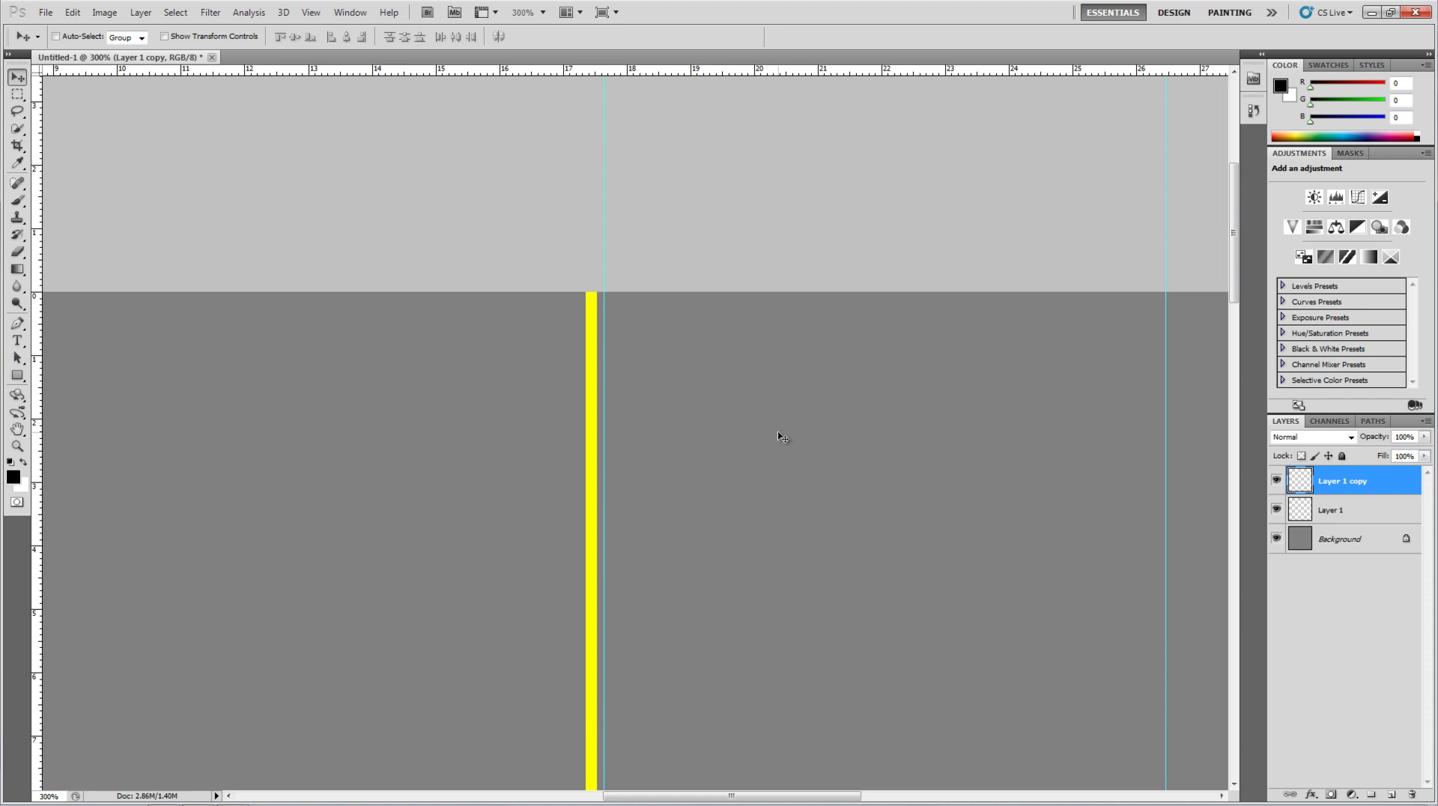
- Nudge the duplicated yellow line horizontally to just right of the middle guide, mirroring the original line with a narrow gap between them
key("Right")
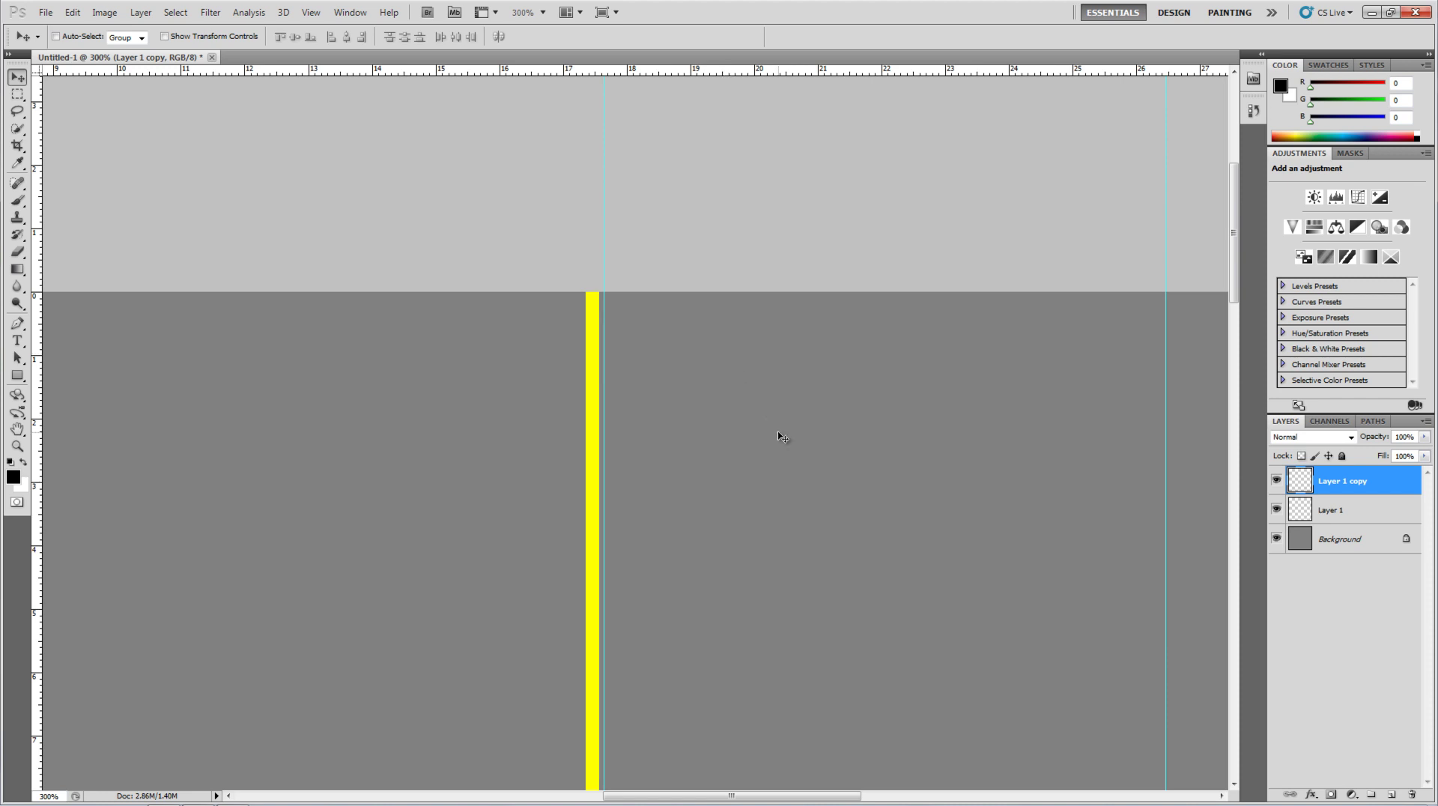
key("Right")
key("Right")
key("Right")
key("Right")
key("Right")
key("Right")
key("Right")
key("Right")
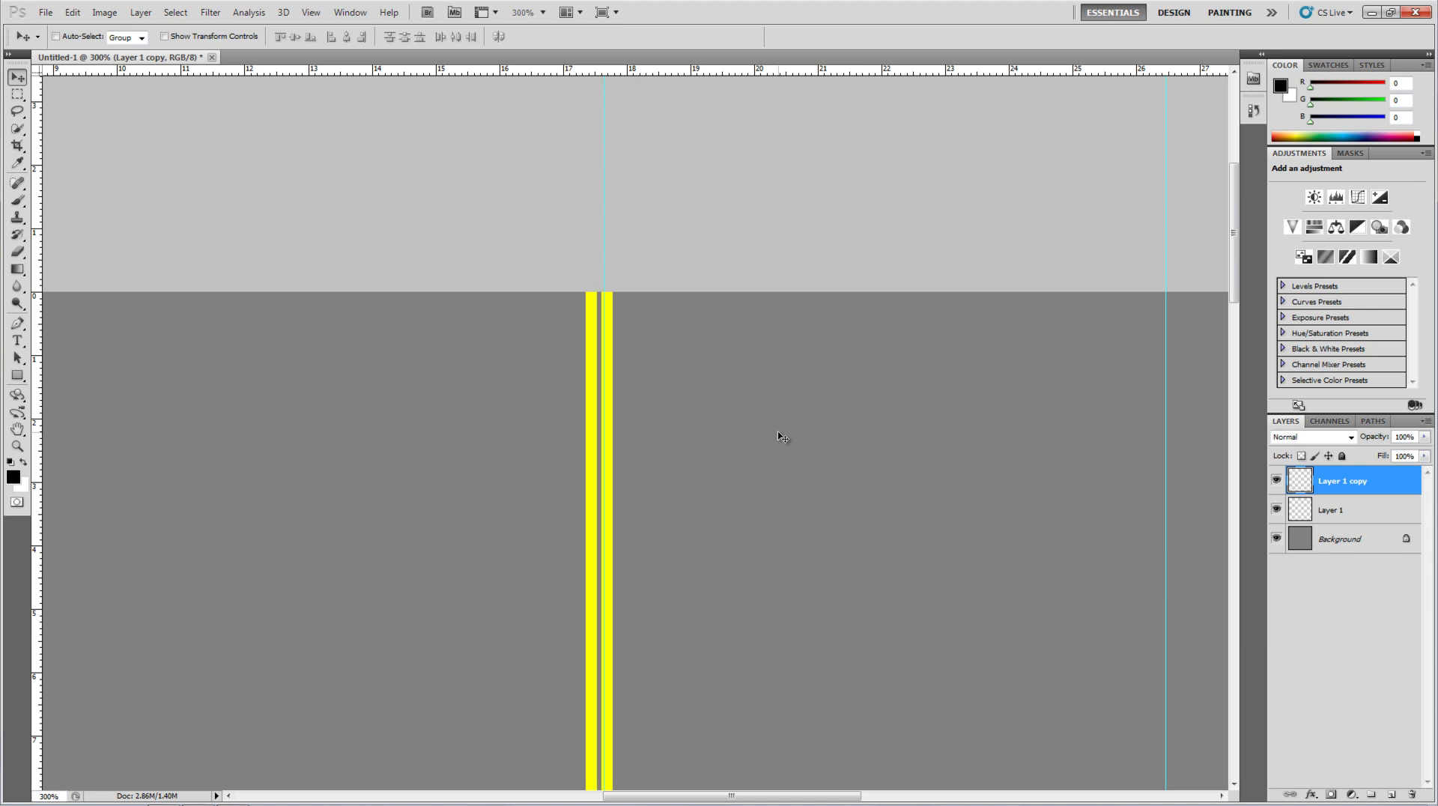
key("Right")
key("Right")
key("Right")
key("Right")
key("Right")
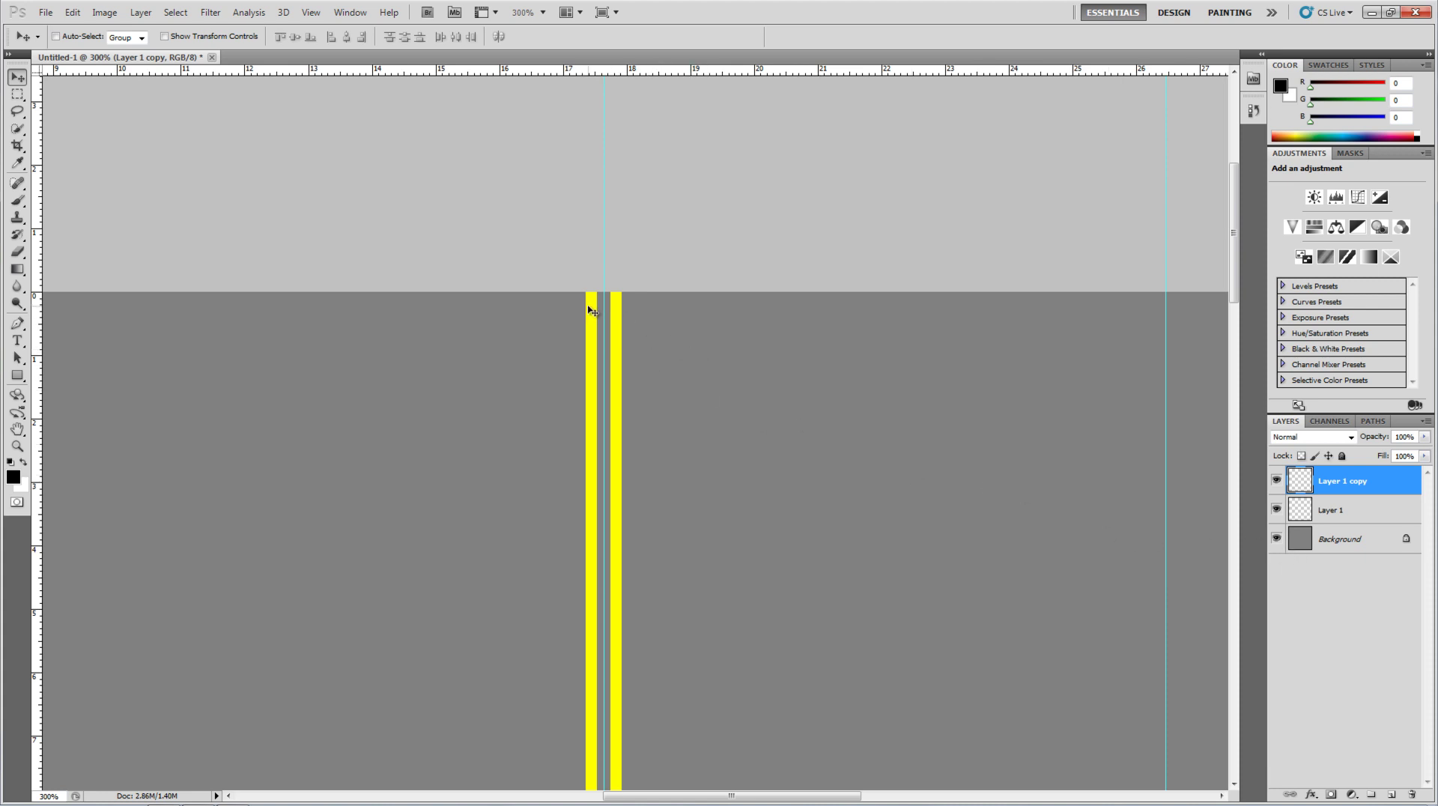
- Merge the two yellow line layers, Layer 1 and Layer 1 copy, into a single layer
left_click(1314, 622)
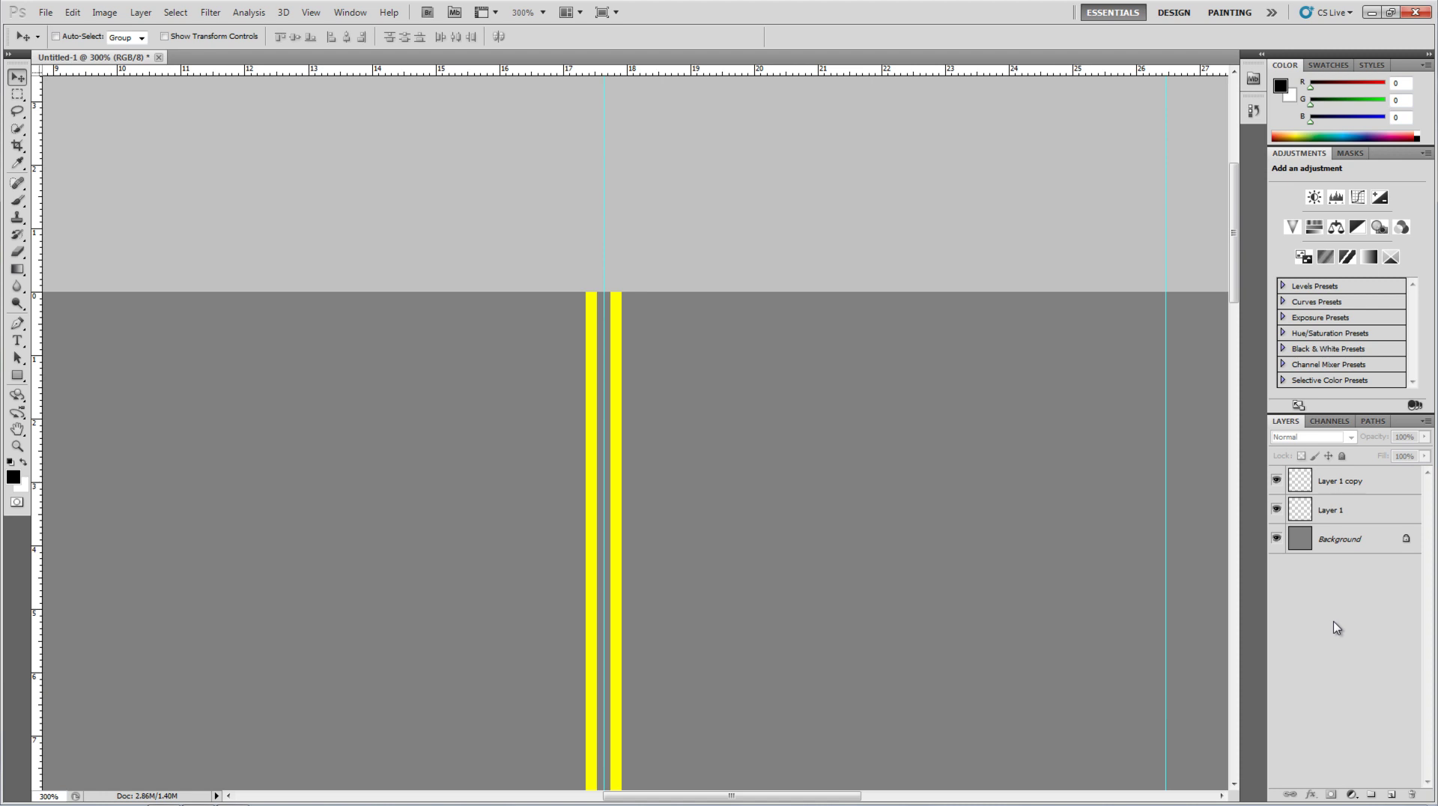
left_click(1337, 480)
left_click(1337, 514, "shift")
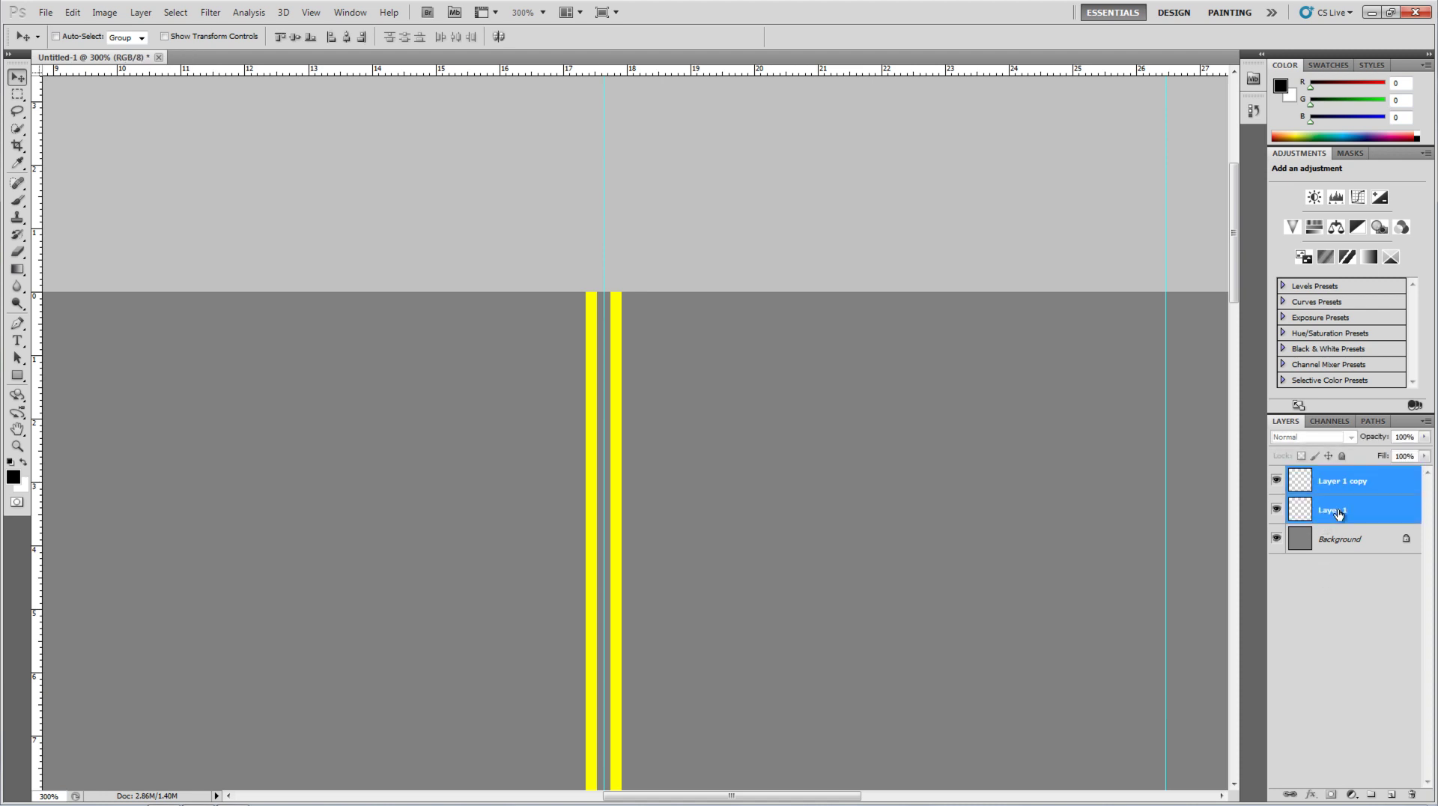
right_click(1335, 512)
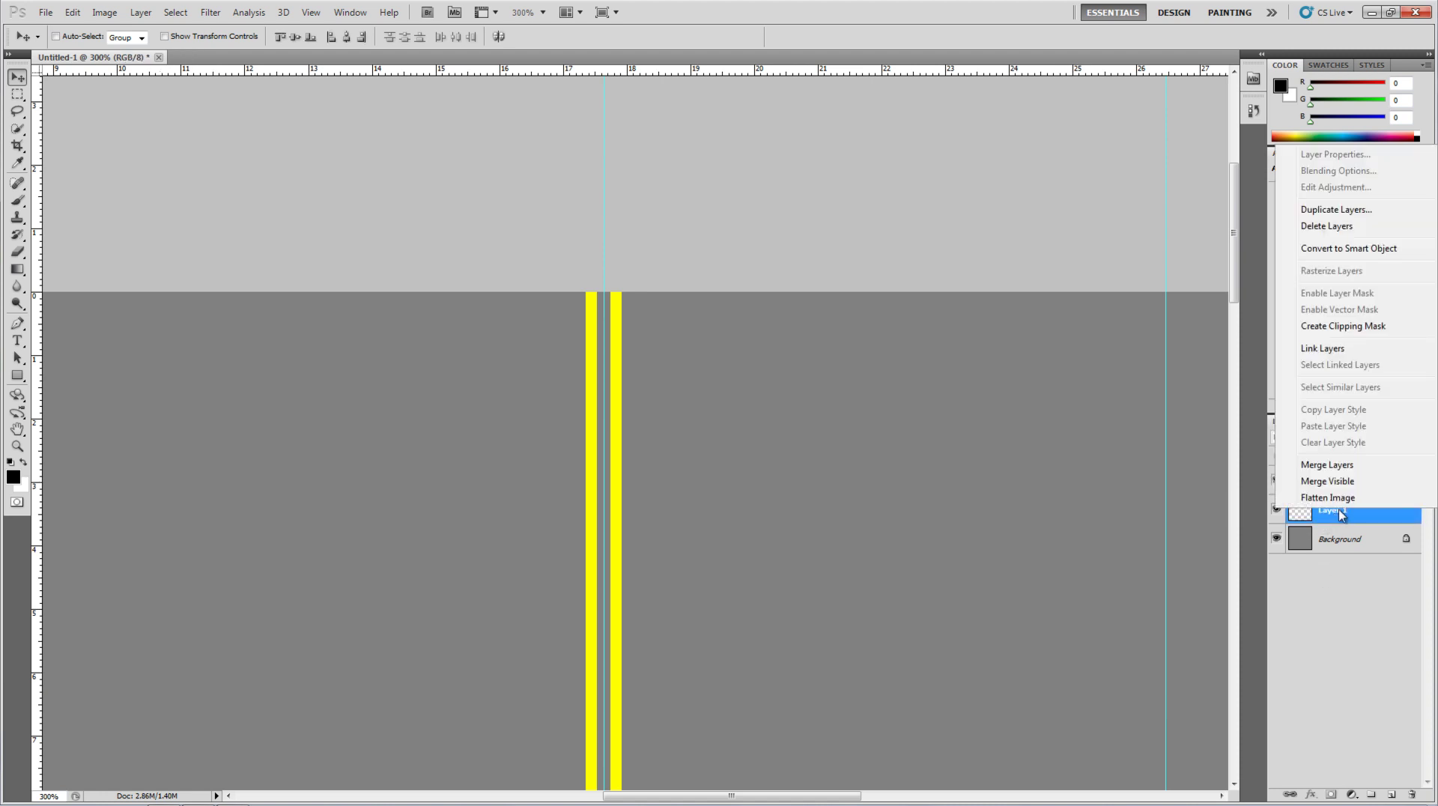
left_click(1344, 465)
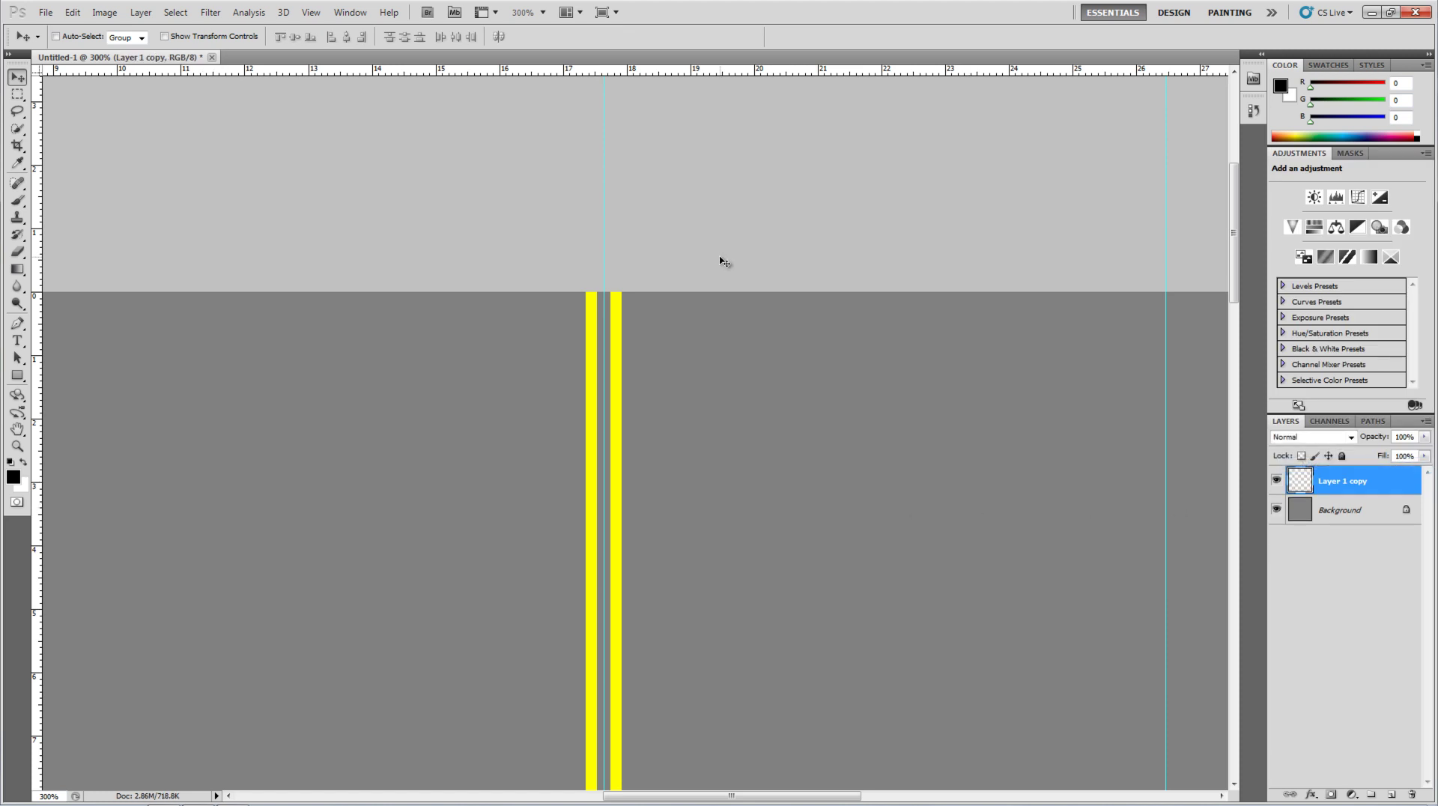
- Bring the upper end of the left guide into close view at 300% zoom
scroll(715, 291, "down", 2, "alt")
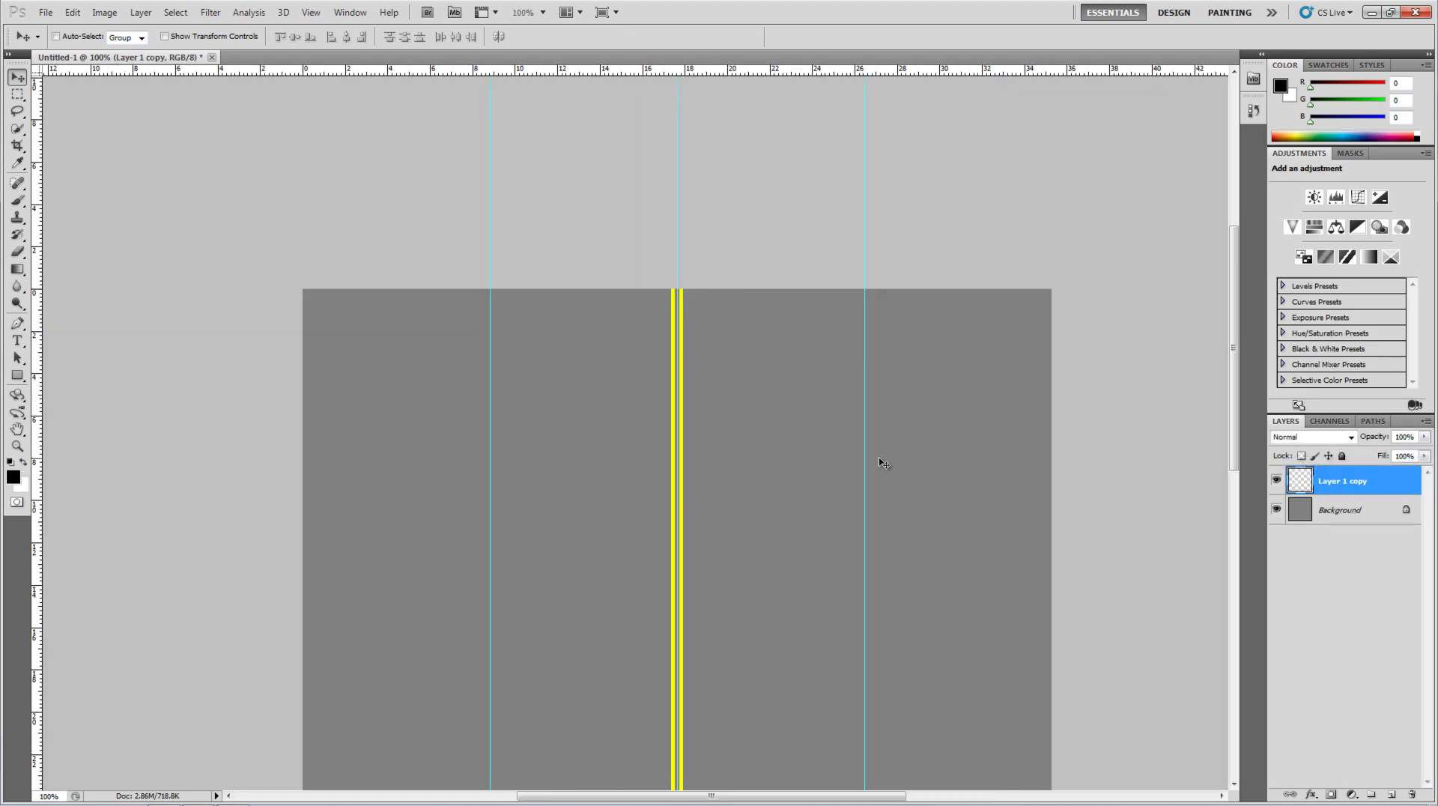
left_click_drag(793, 460, 813, 425)
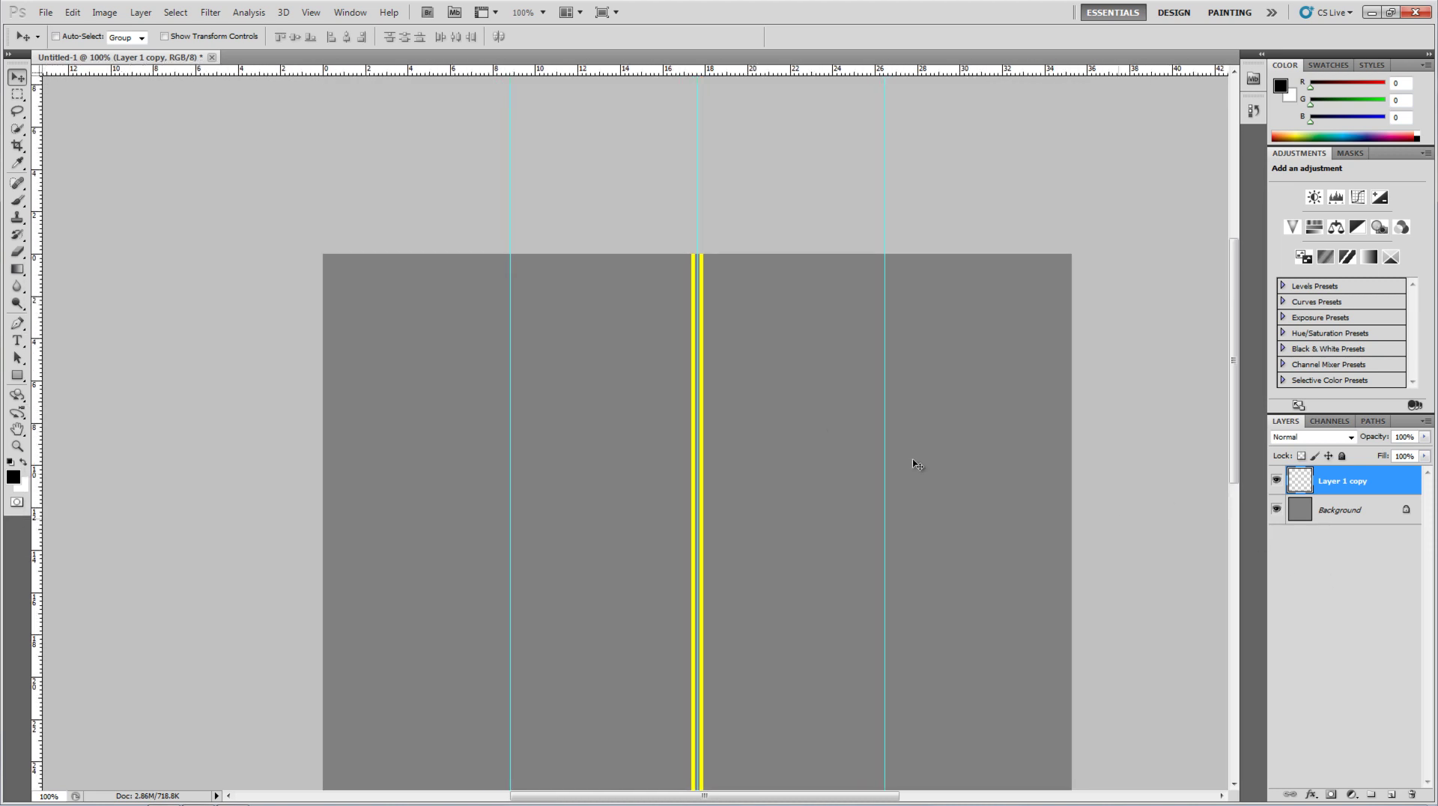
left_click(458, 295)
left_click_drag(632, 276, 643, 291)
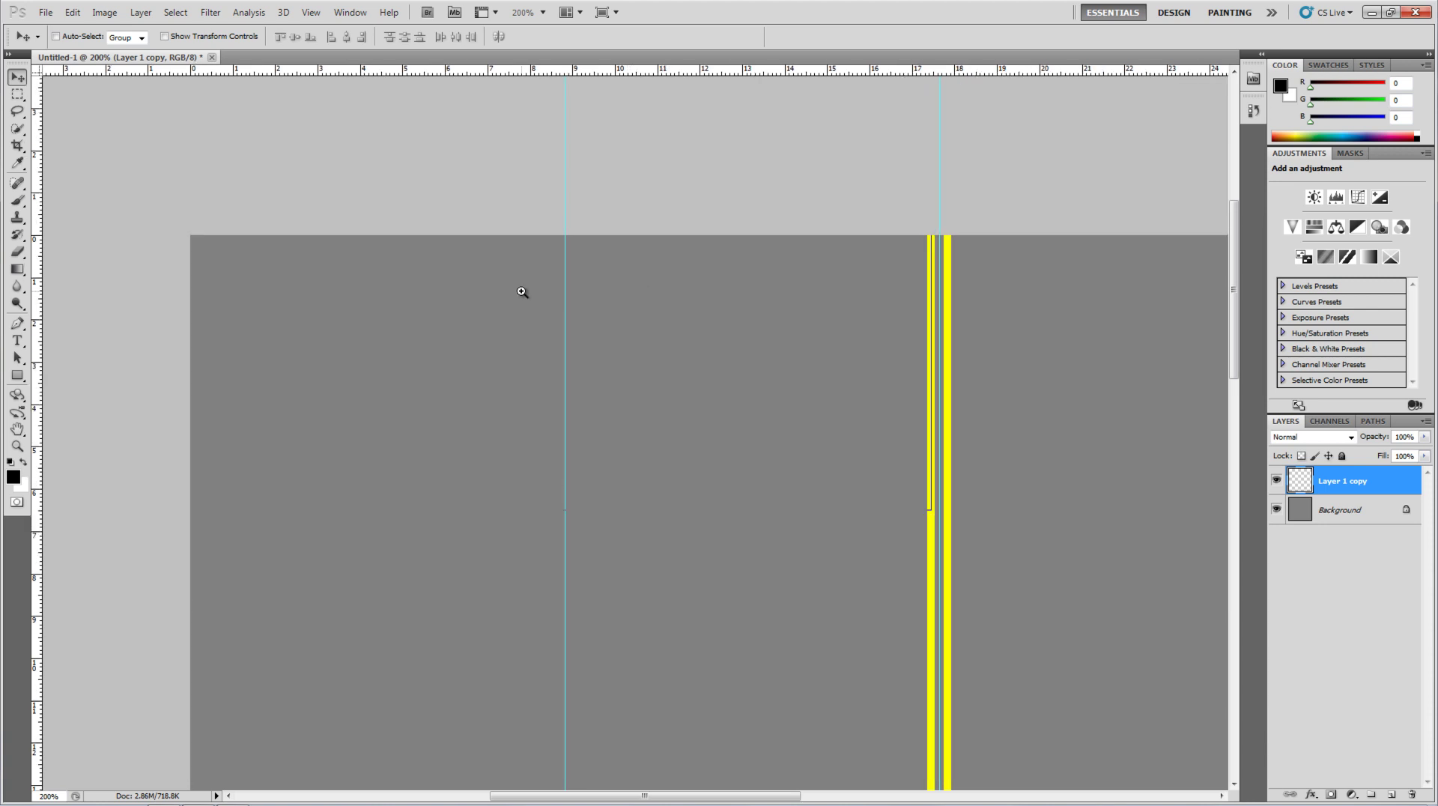
left_click(524, 295)
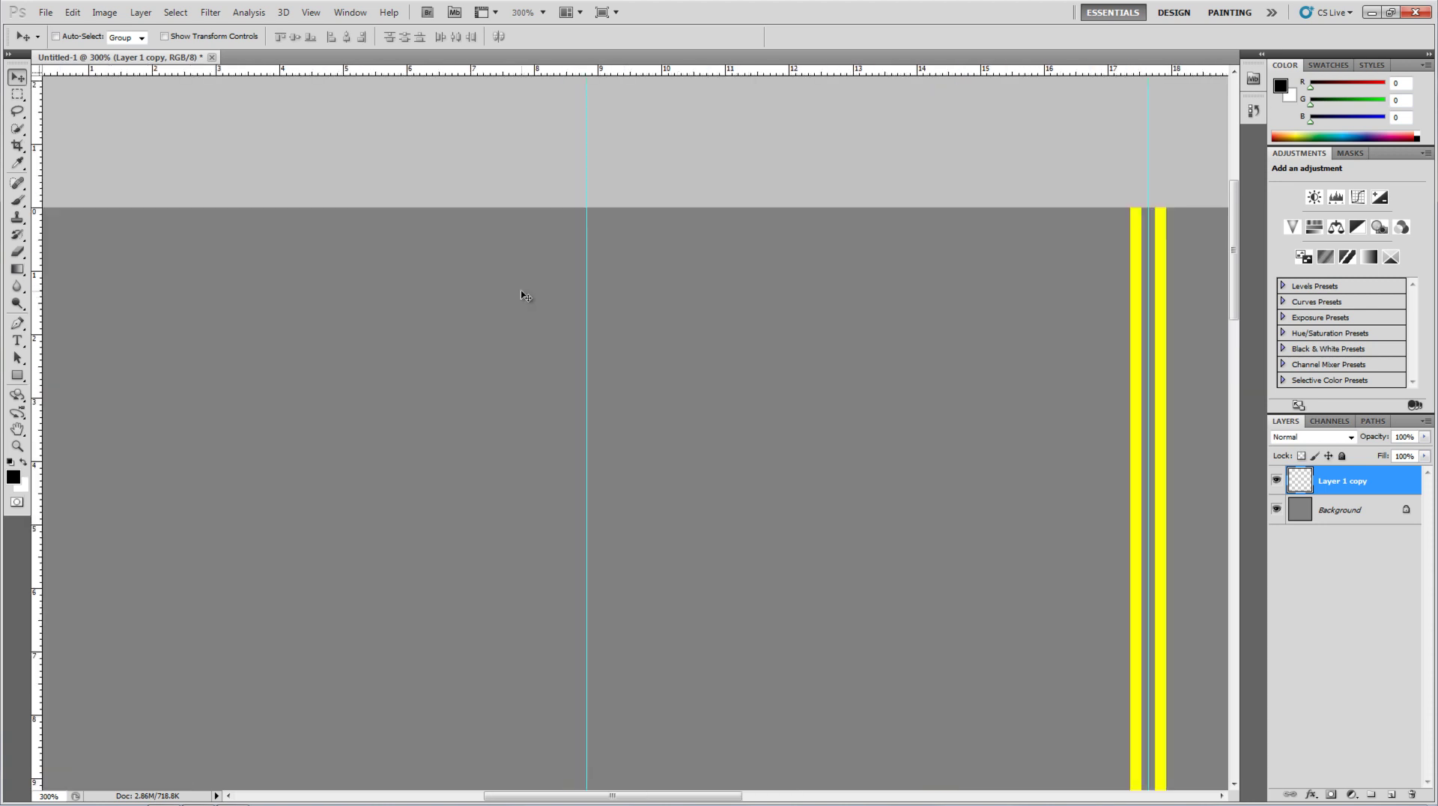
- Select a fixed-size 5 by 100 px strip at the canvas's top edge, centred on the left vertical guide
left_click(15, 98)
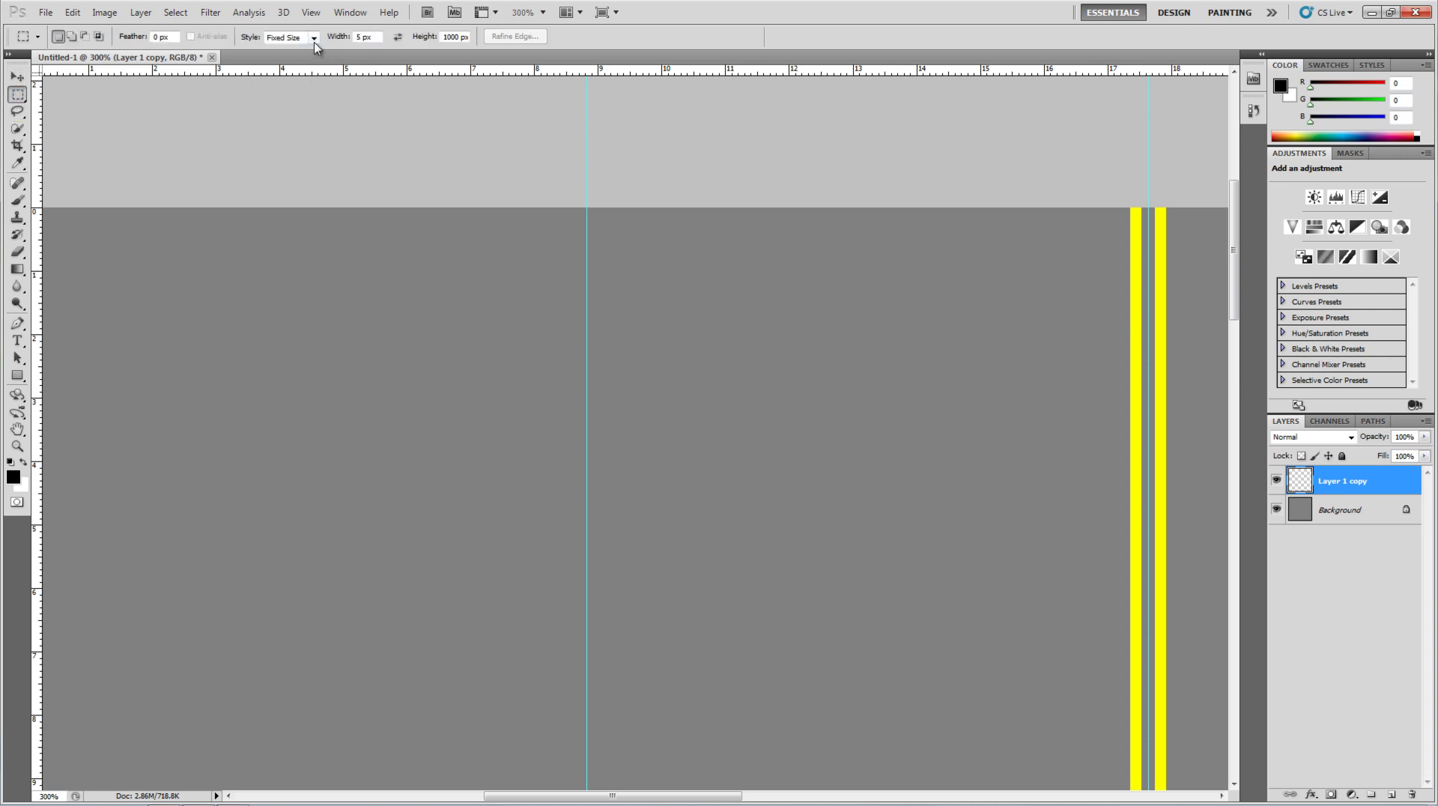
left_click(359, 37)
left_click_drag(447, 38, 388, 43)
type("1")
left_click_drag(632, 323, 587, 218)
left_click_drag(580, 204, 581, 206)
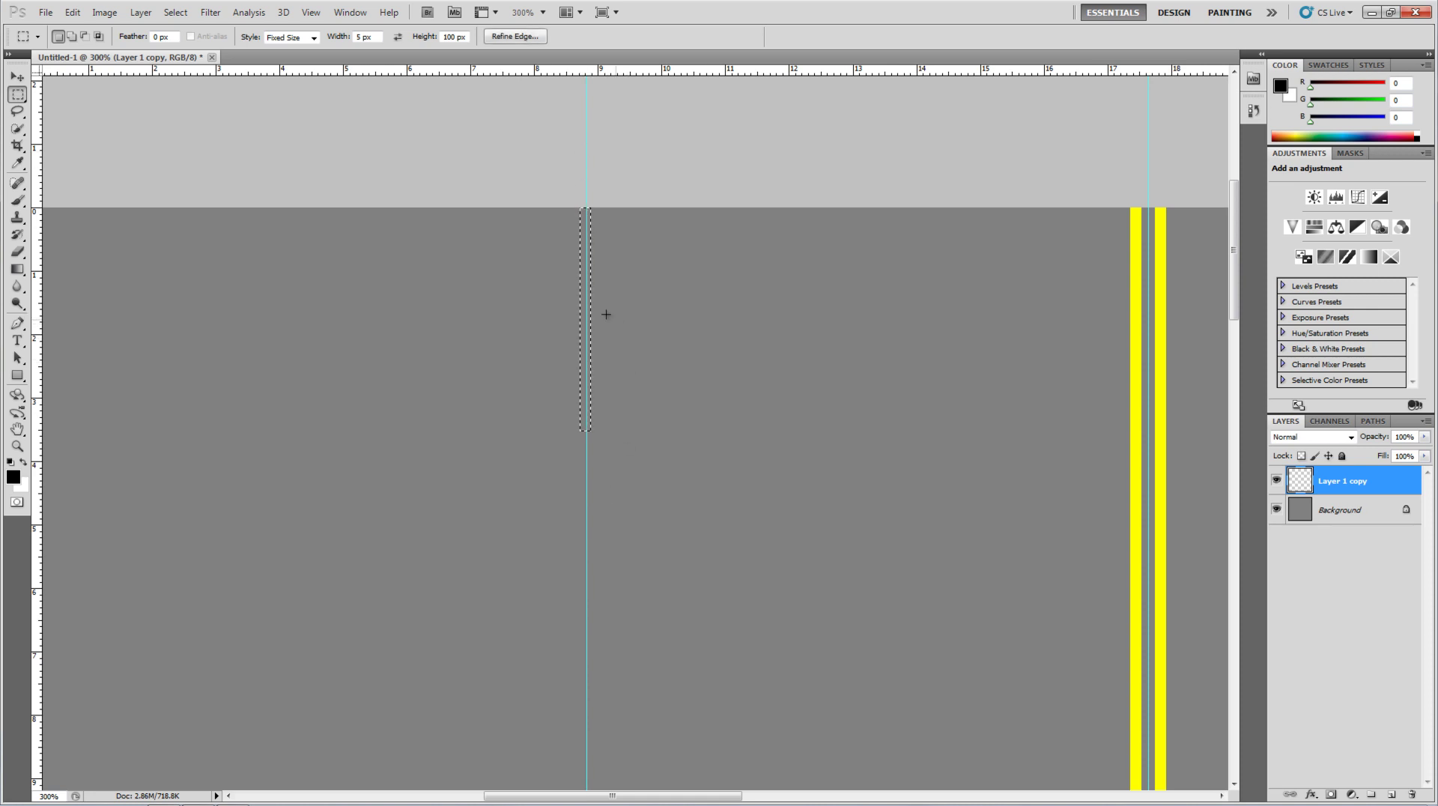
- Try to fill the selected strip with white on Layer 1 copy and clear the selection
left_click(72, 12)
left_click(97, 217)
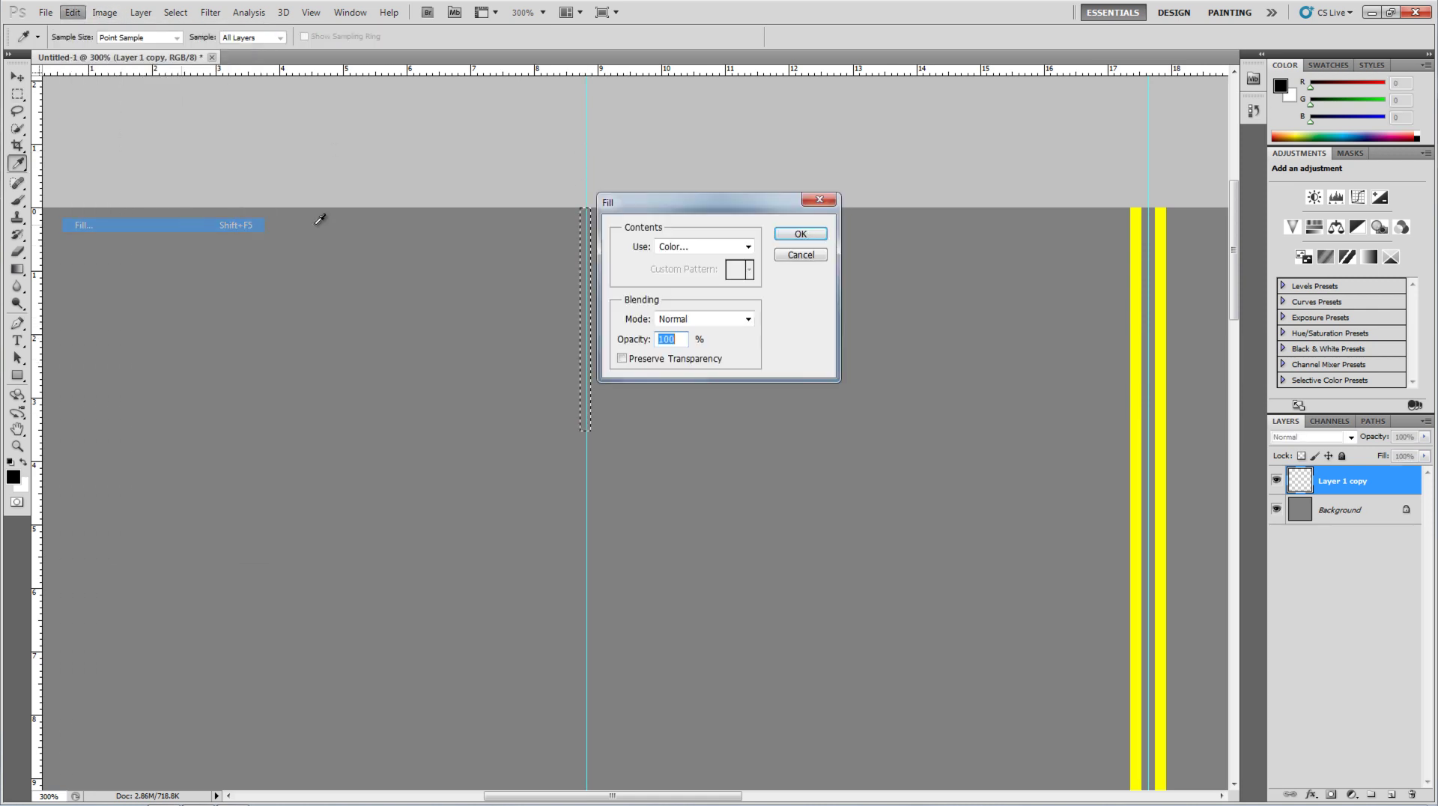
left_click(683, 247)
left_click(678, 370)
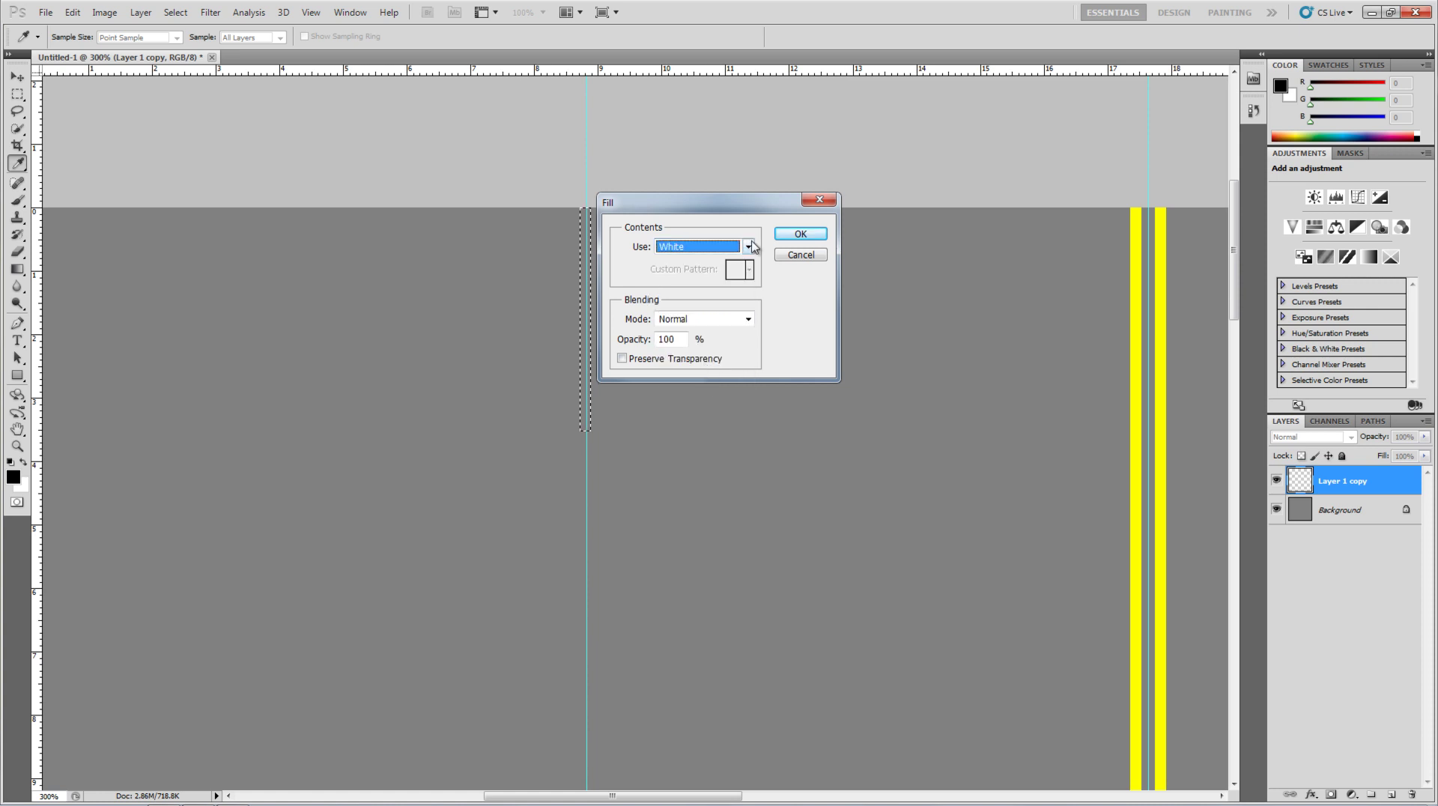
left_click(798, 234)
left_click(1327, 591)
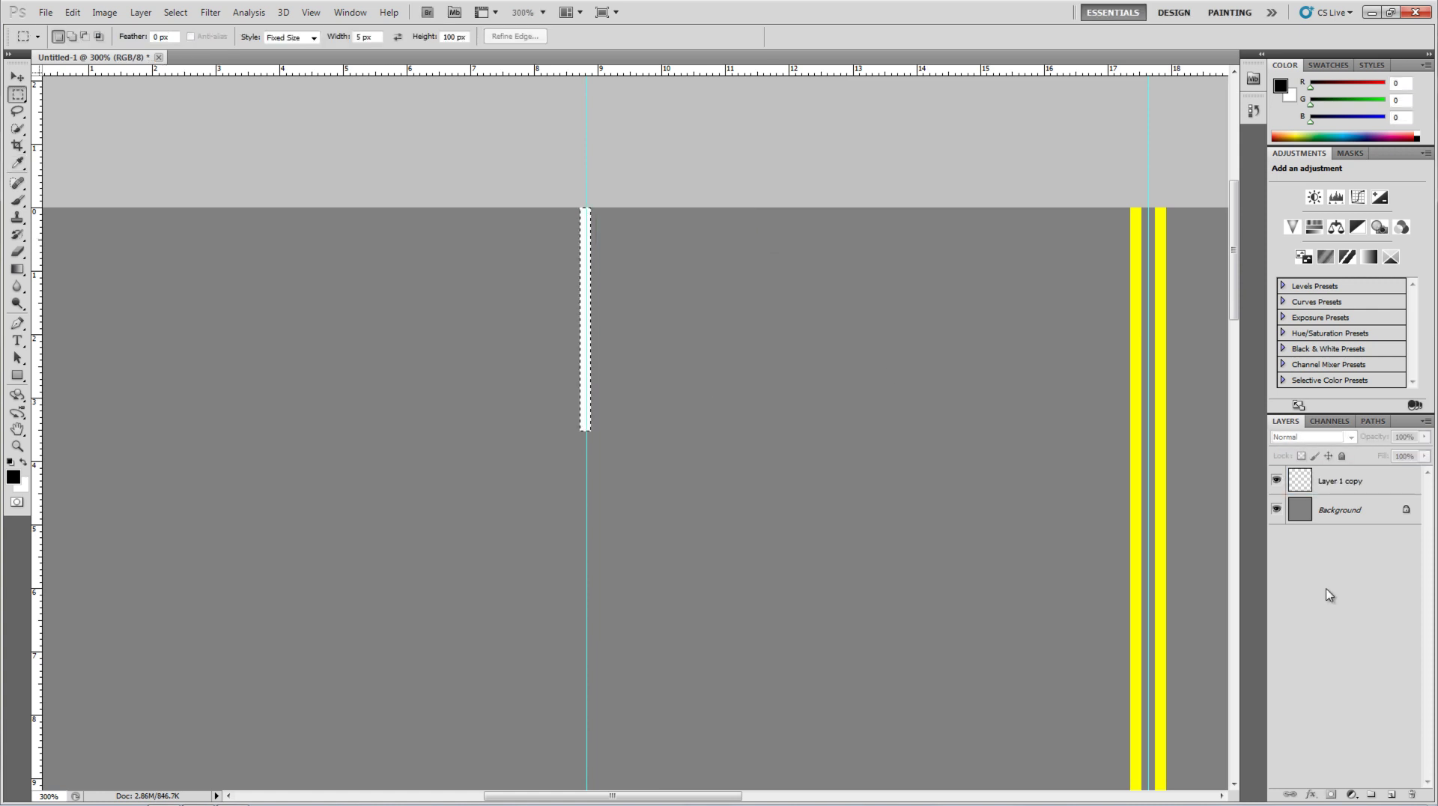
left_click(210, 13)
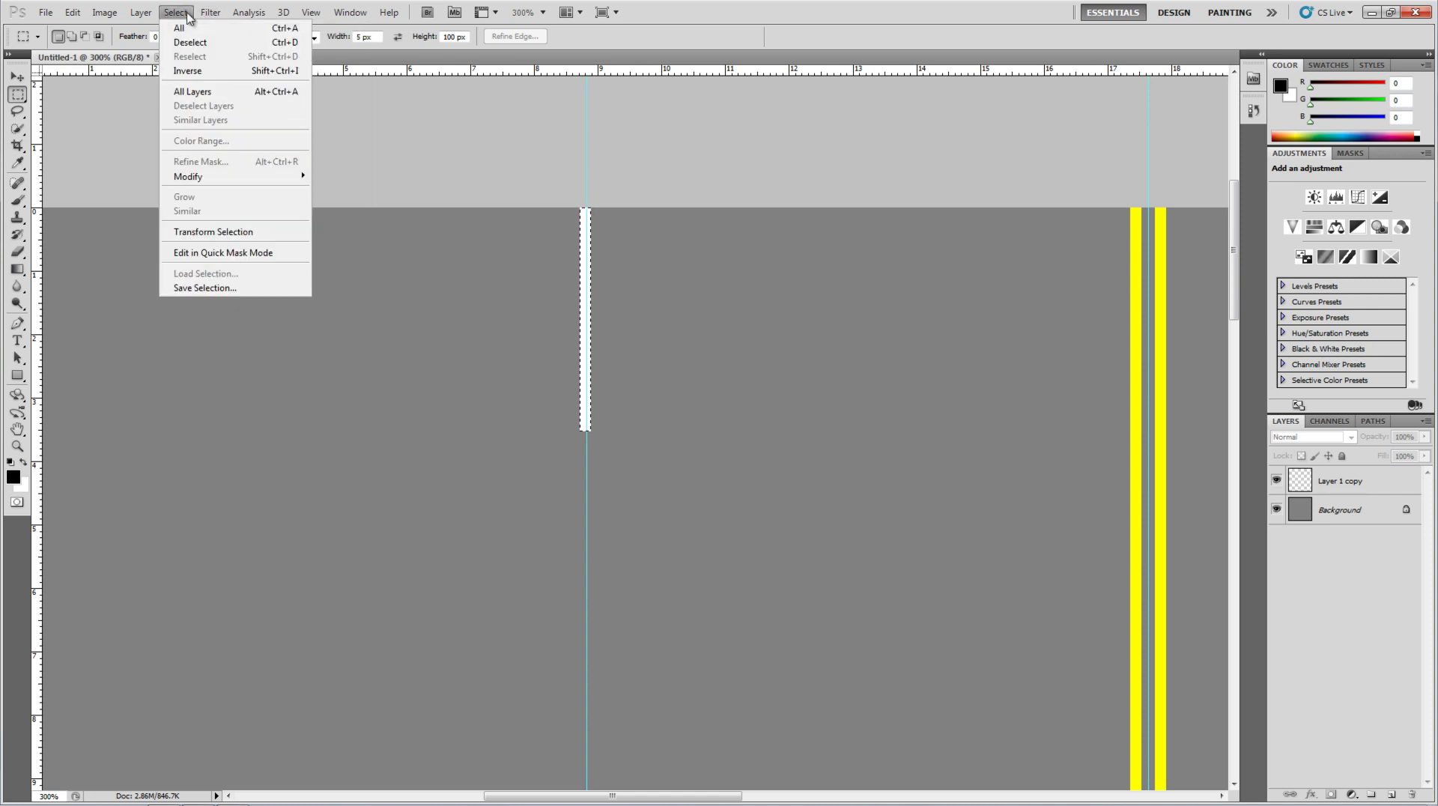
left_click(192, 42)
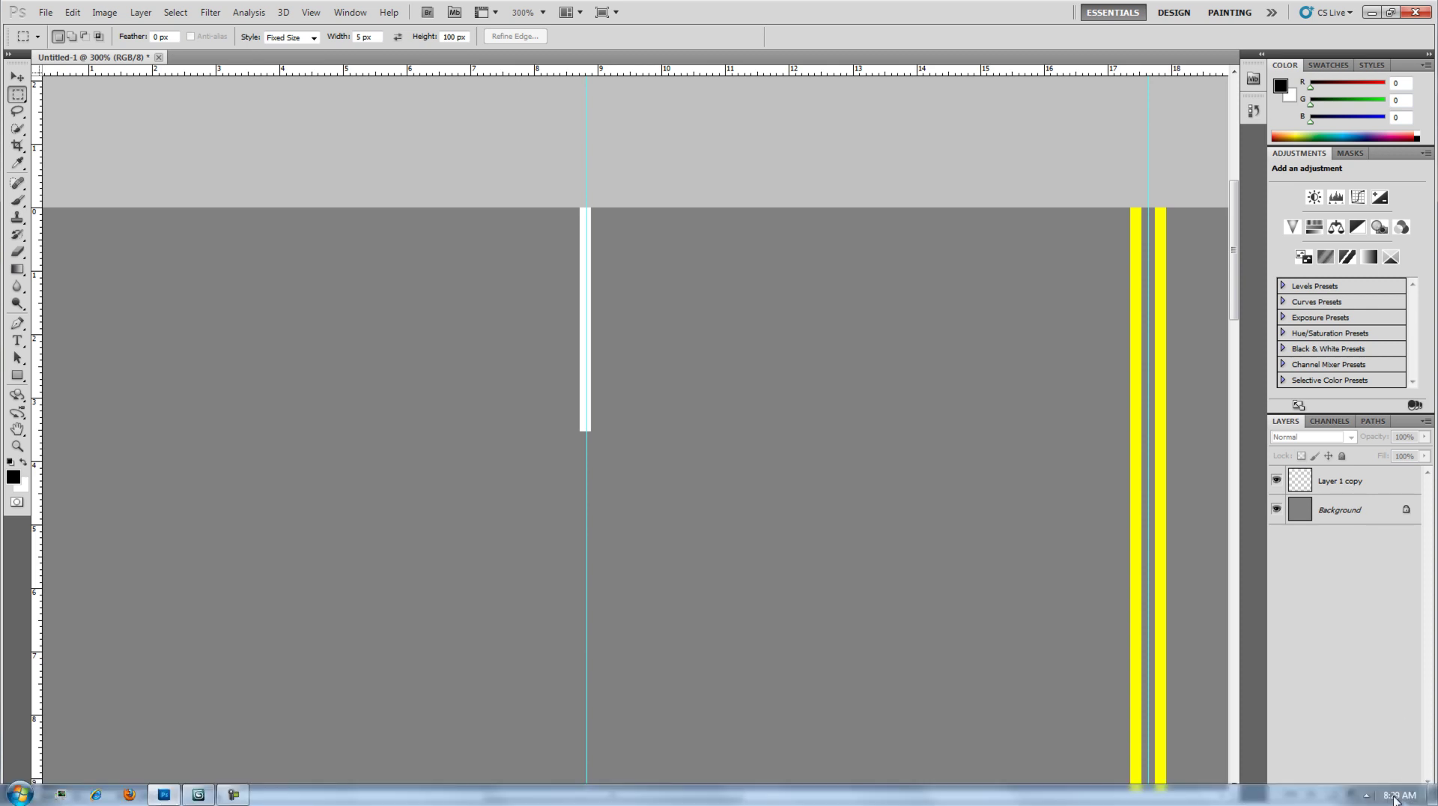
- Undo the deselection and the white fill to bring back the empty strip selection
left_click(72, 12)
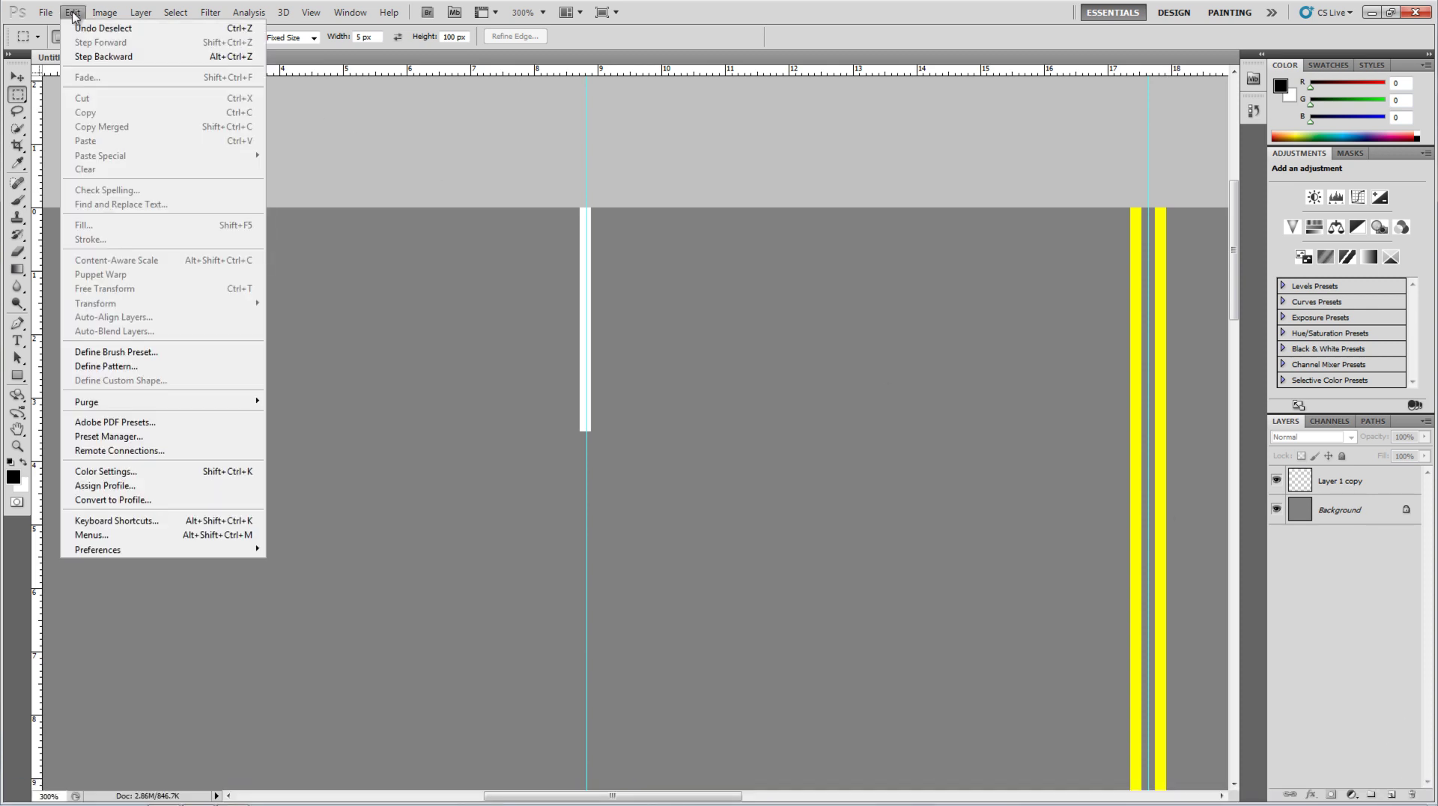
left_click(88, 60)
left_click(79, 13)
left_click(90, 60)
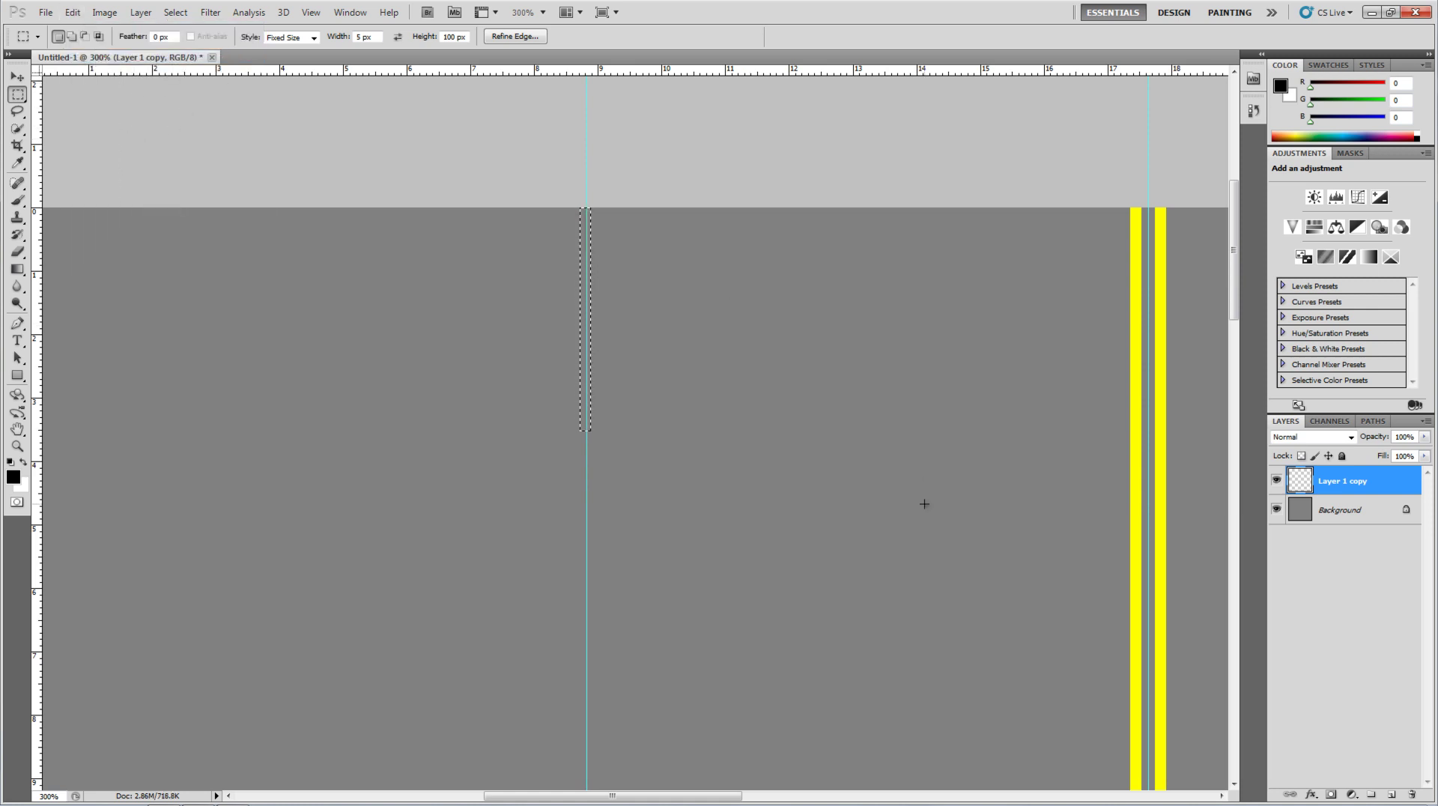
- Fill the selected strip with white on a new layer and clear the selection
left_click(1390, 795)
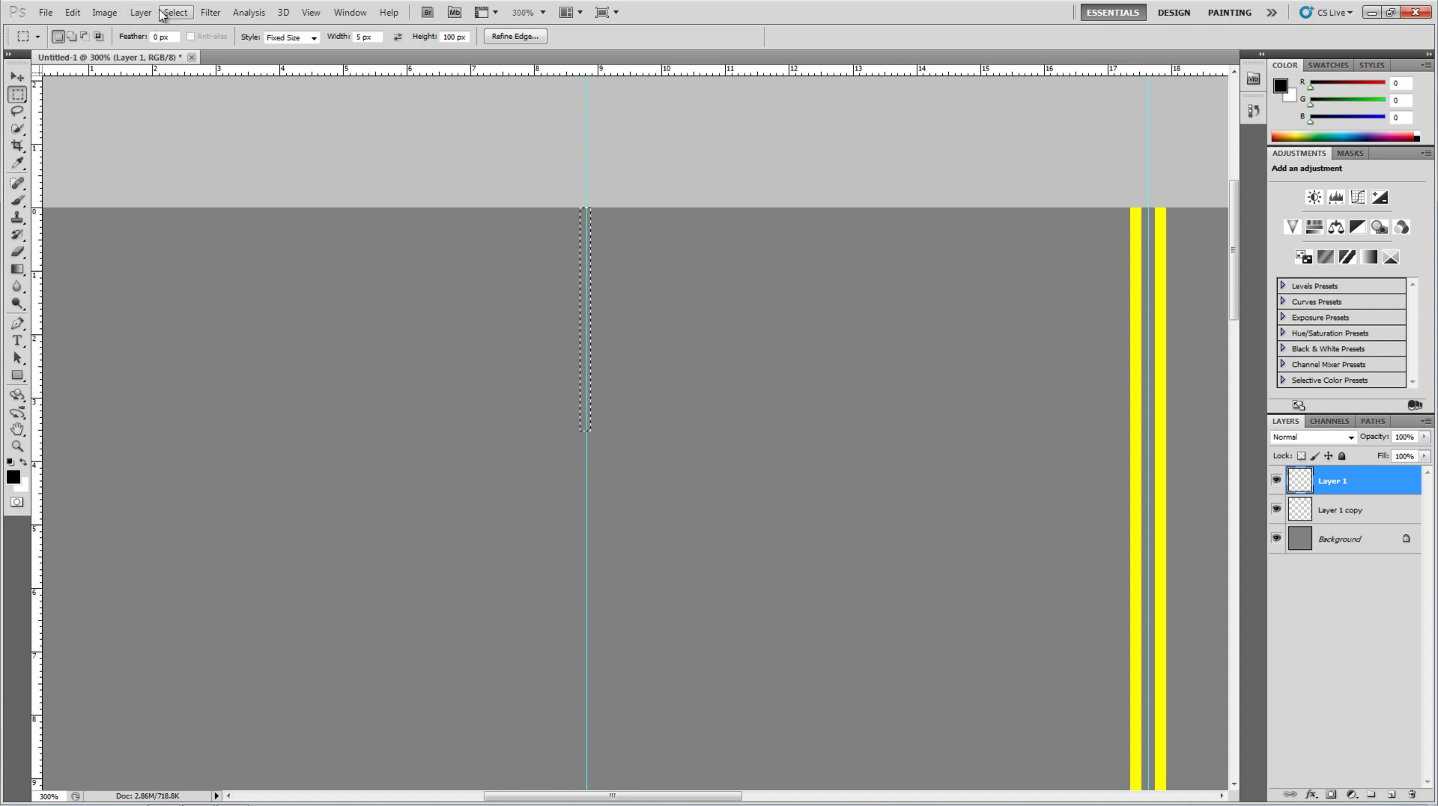
left_click(72, 12)
left_click(148, 228)
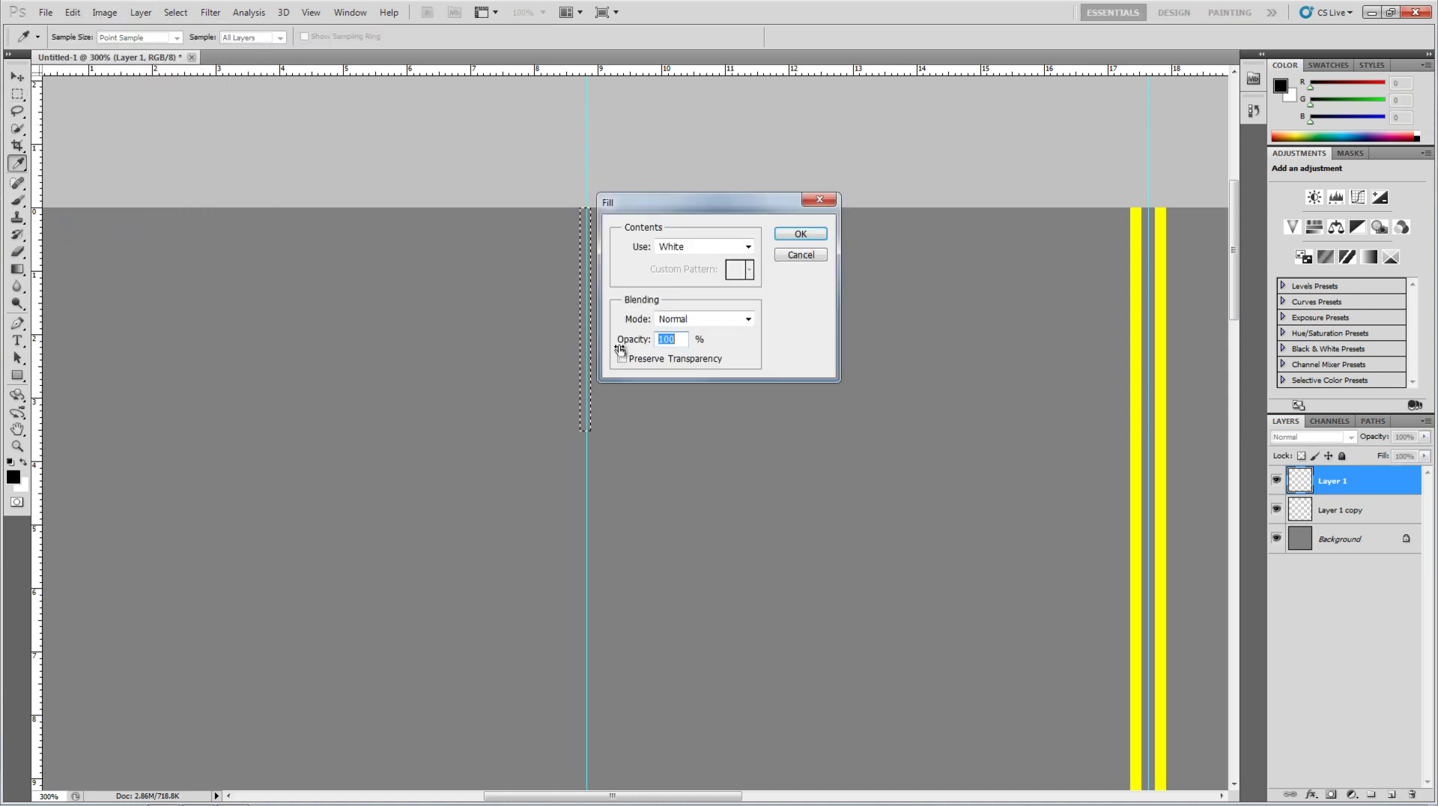
left_click(802, 232)
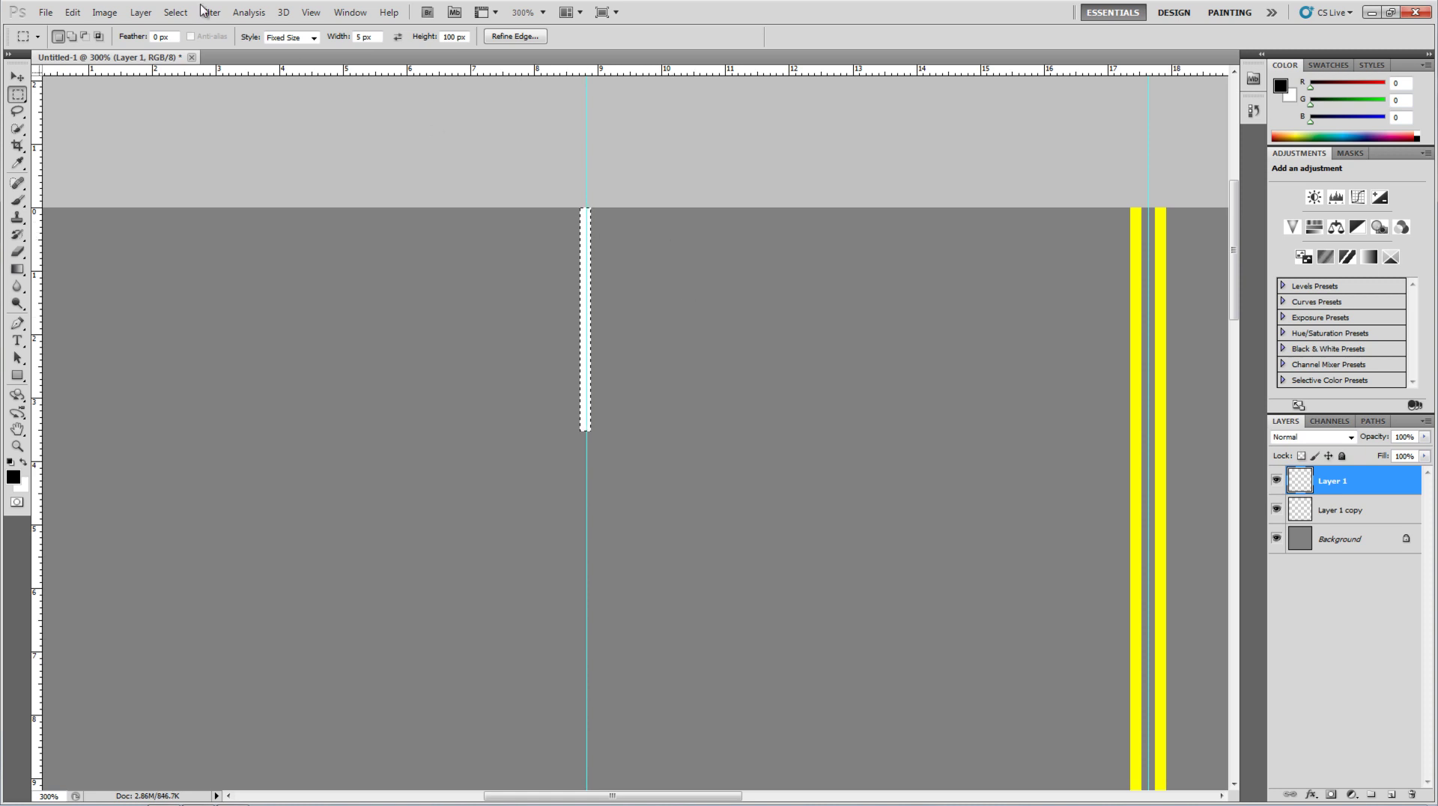
left_click(176, 12)
left_click(191, 42)
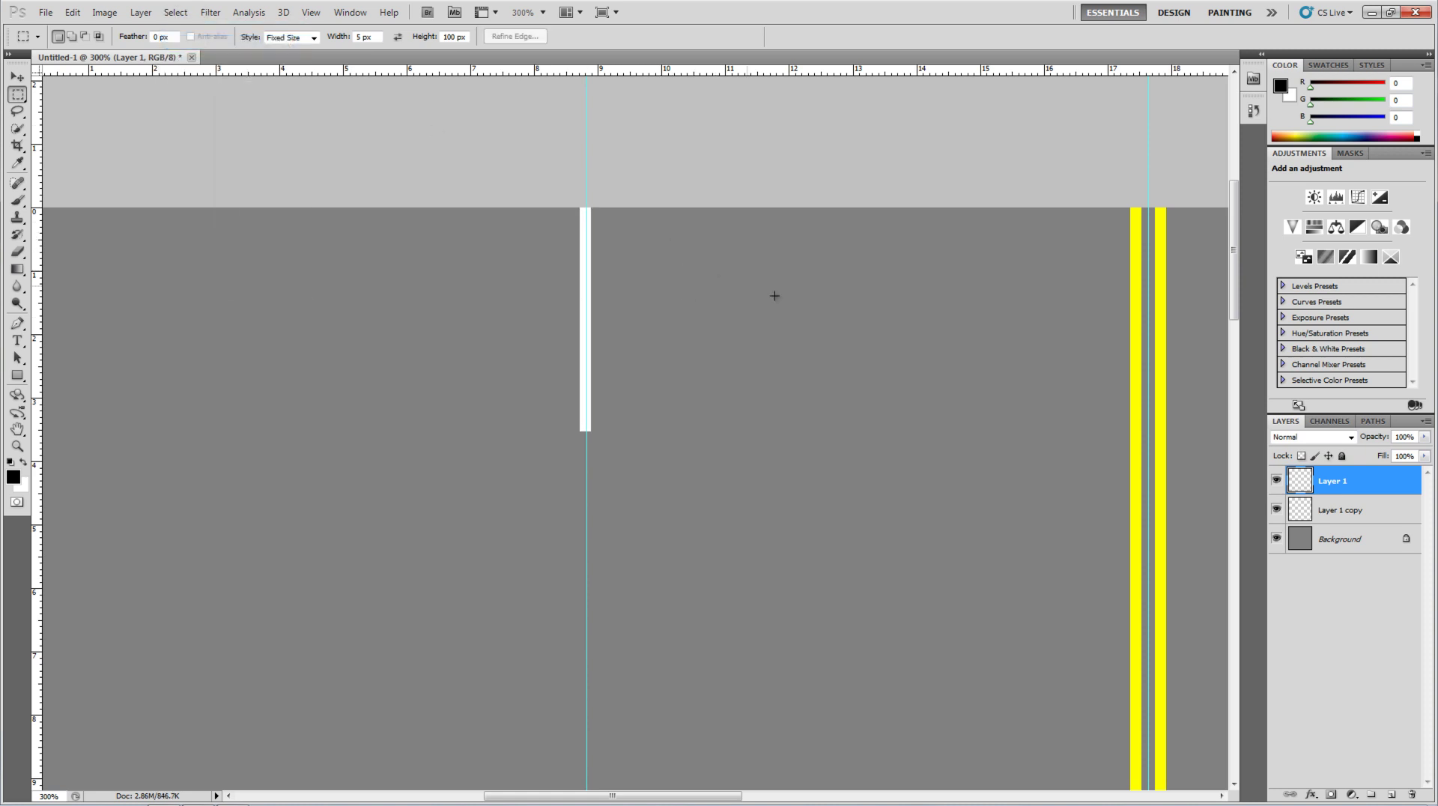
- Duplicate the white dash layer, Layer 1, keeping the suggested name
right_click(1340, 481)
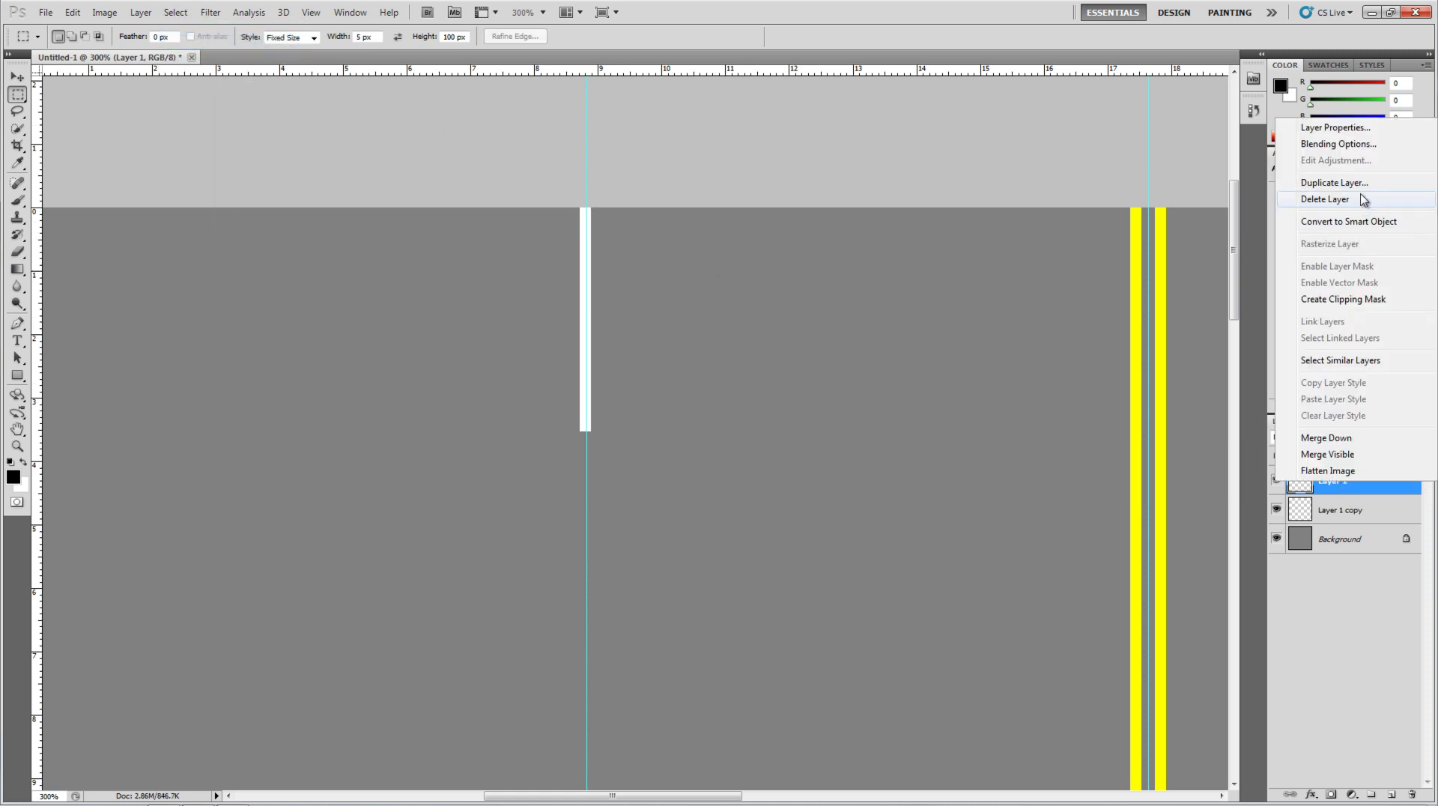
left_click(1334, 181)
key("Return")
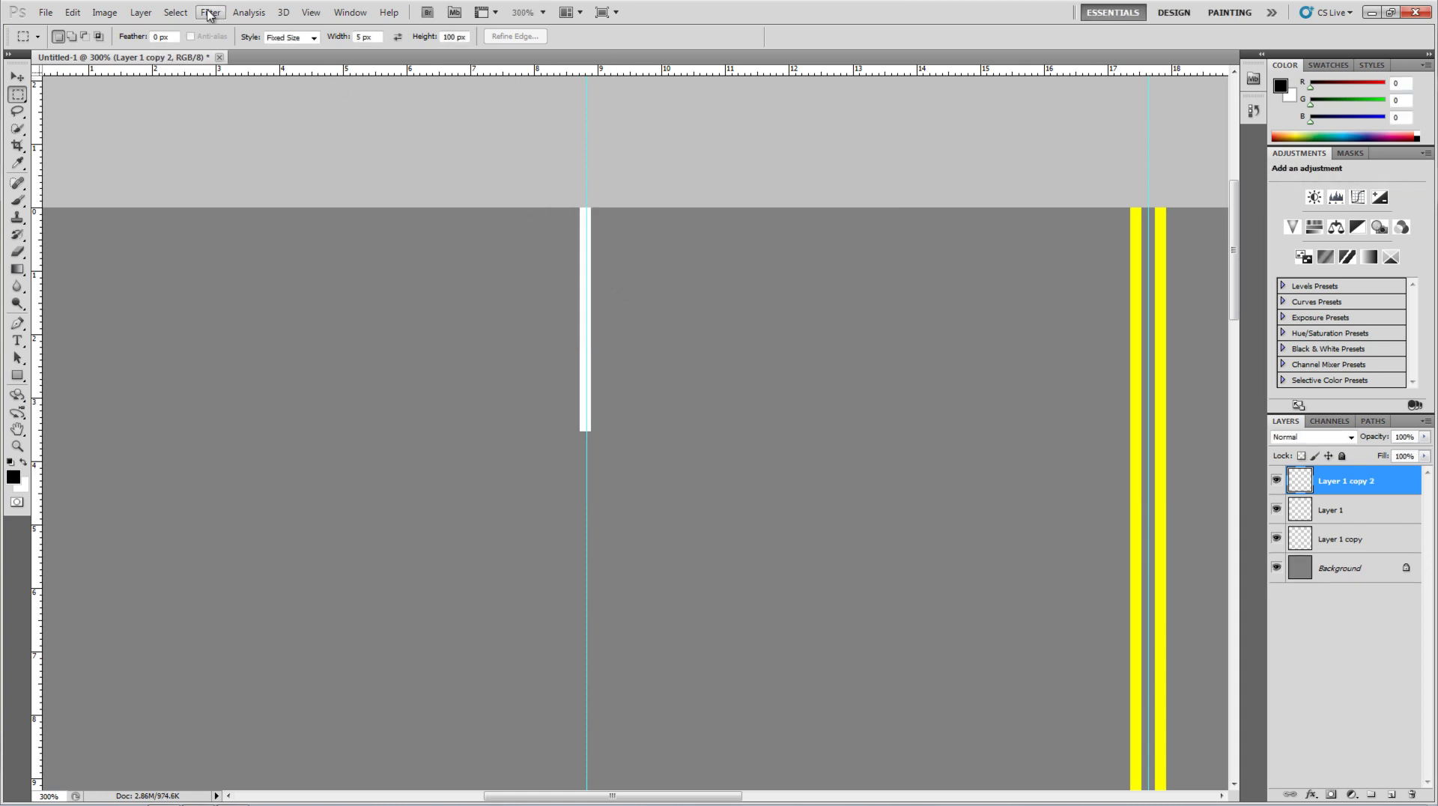
- Shift the duplicated dash down with the Offset filter, using +200 pixels vertically and 0 horizontally with wrap around
left_click(210, 12)
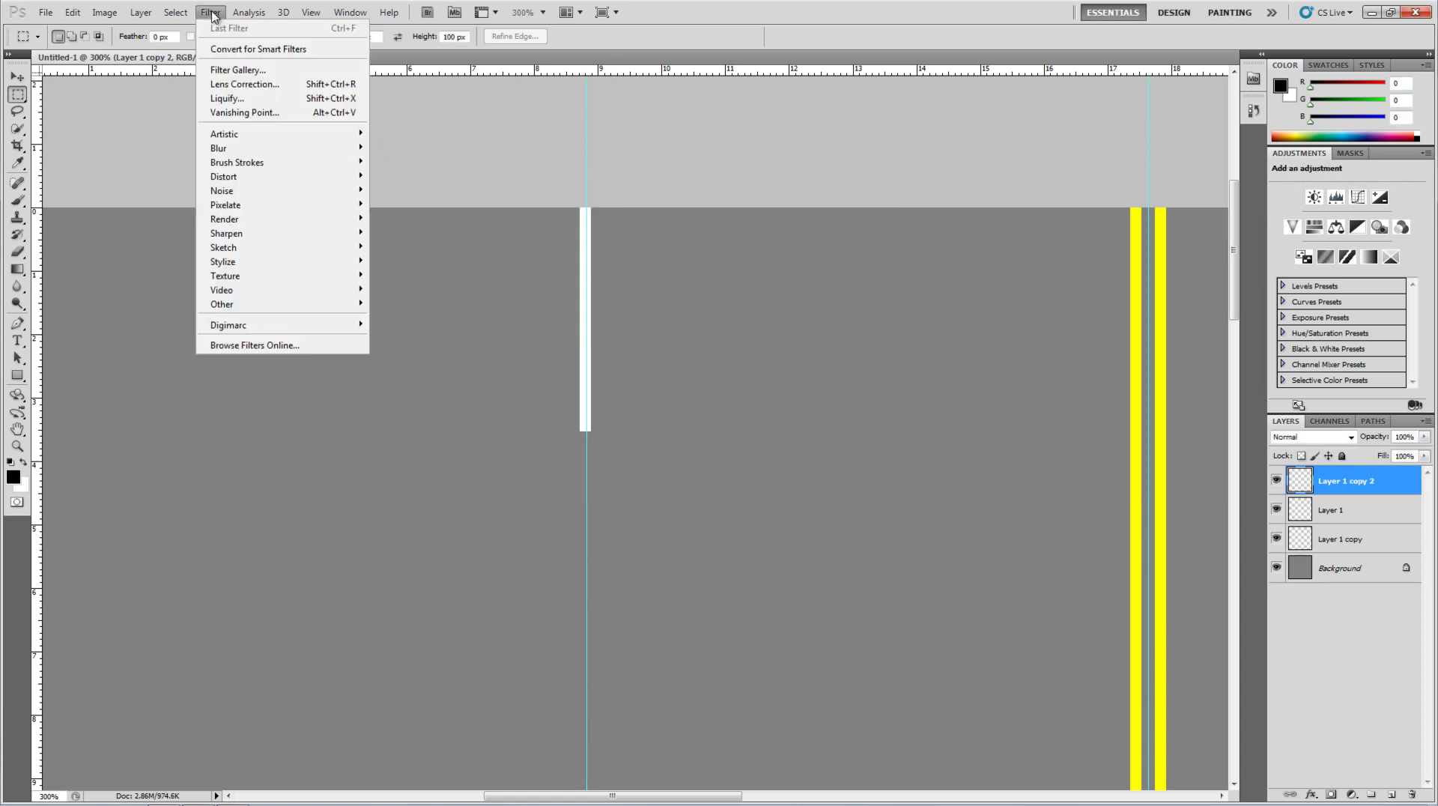
mouse_move(316, 303)
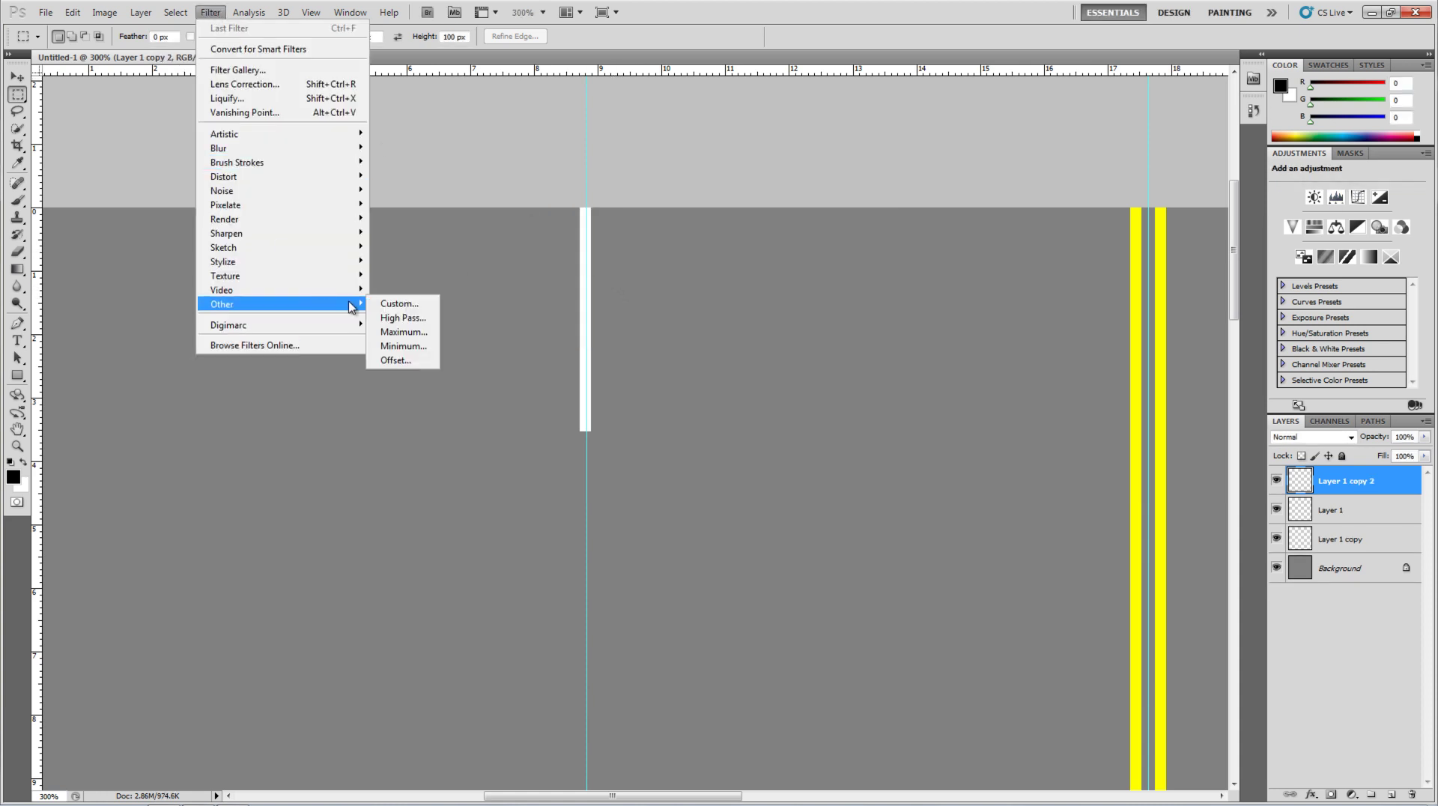
left_click(405, 360)
left_click_drag(711, 216, 1031, 250)
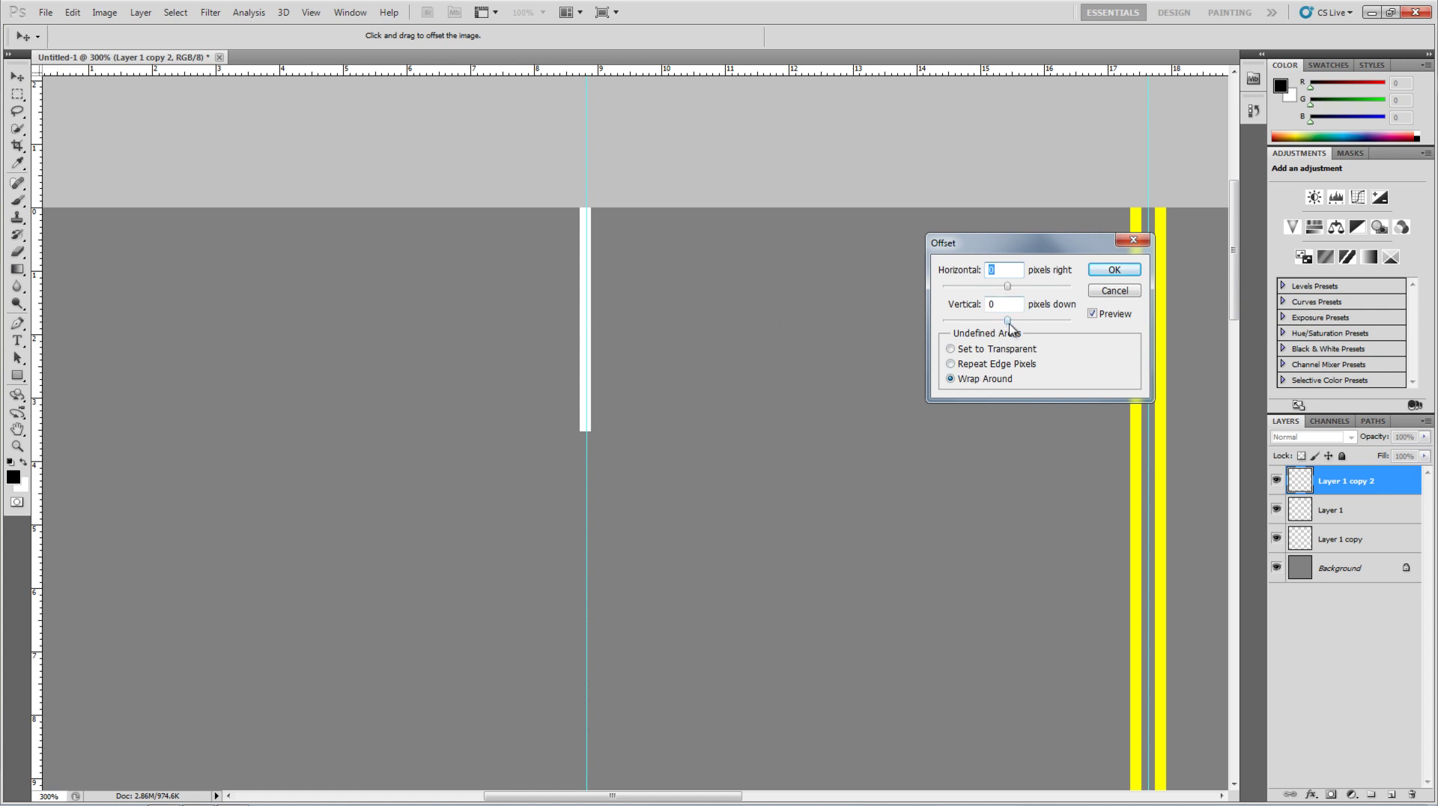
left_click_drag(1010, 324, 1016, 325)
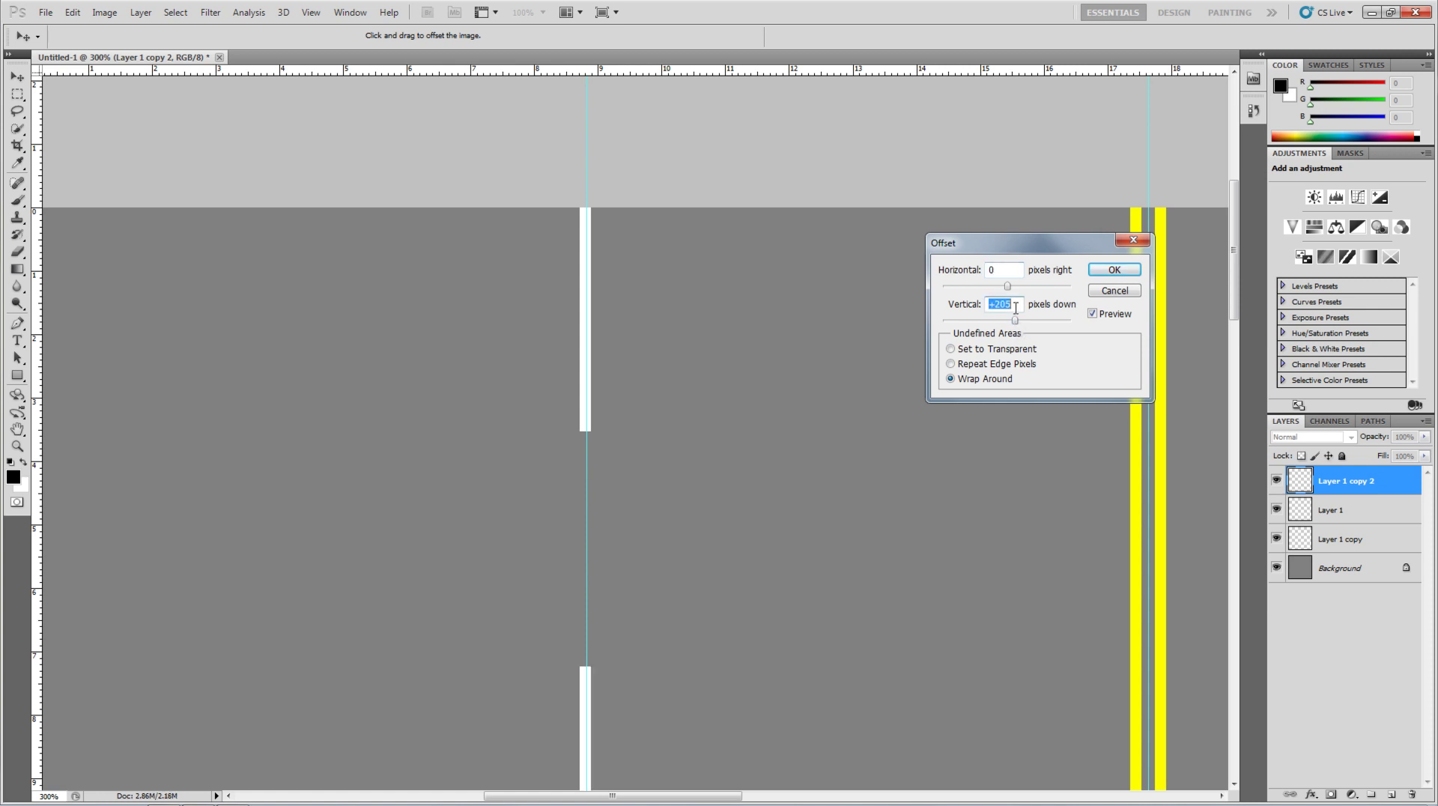
type("+200")
left_click(1114, 270)
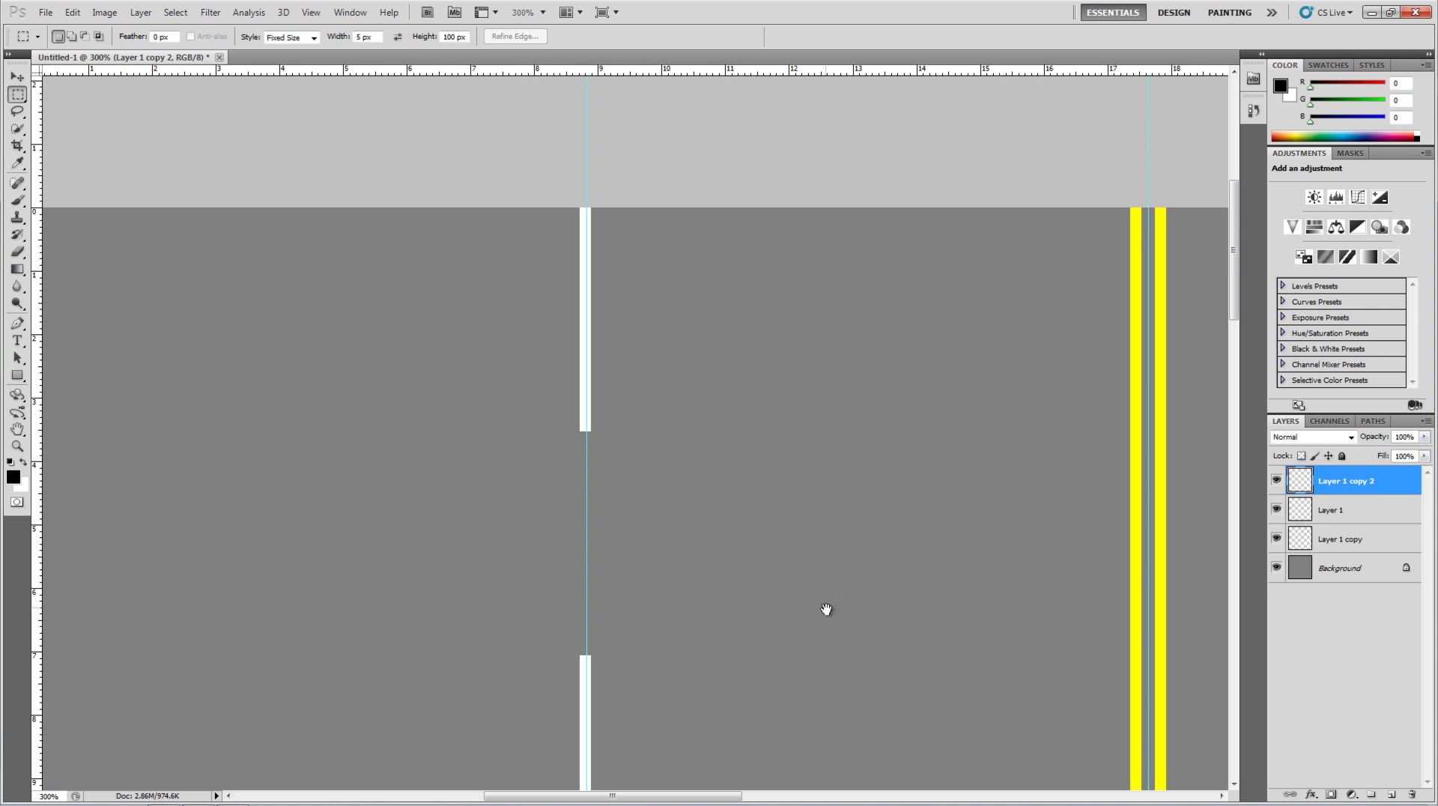
scroll(825, 547, "down", 2)
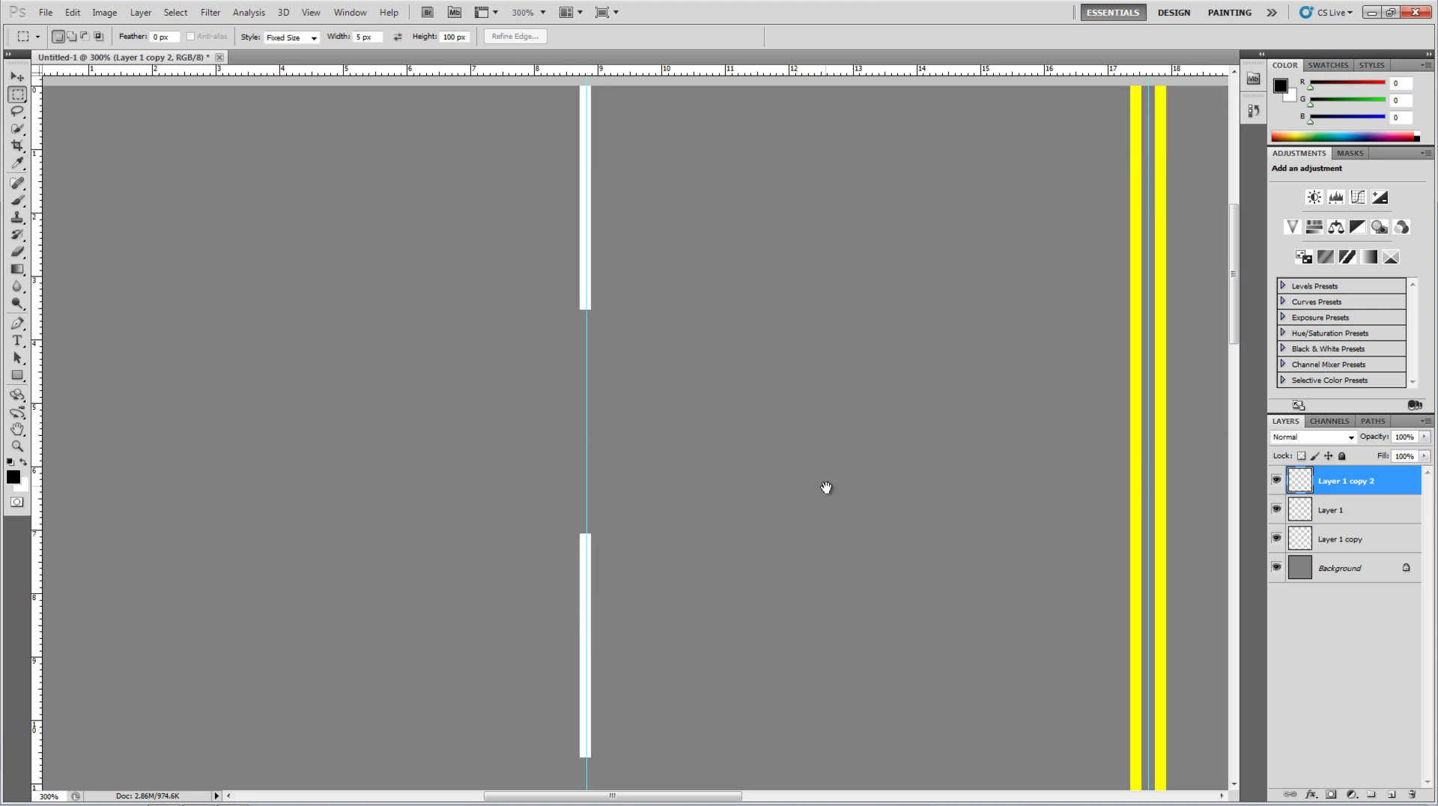
- Duplicate the two white dash layers, Layer 1 and Layer 1 copy 2, together
right_click(1354, 491)
left_click(1356, 746)
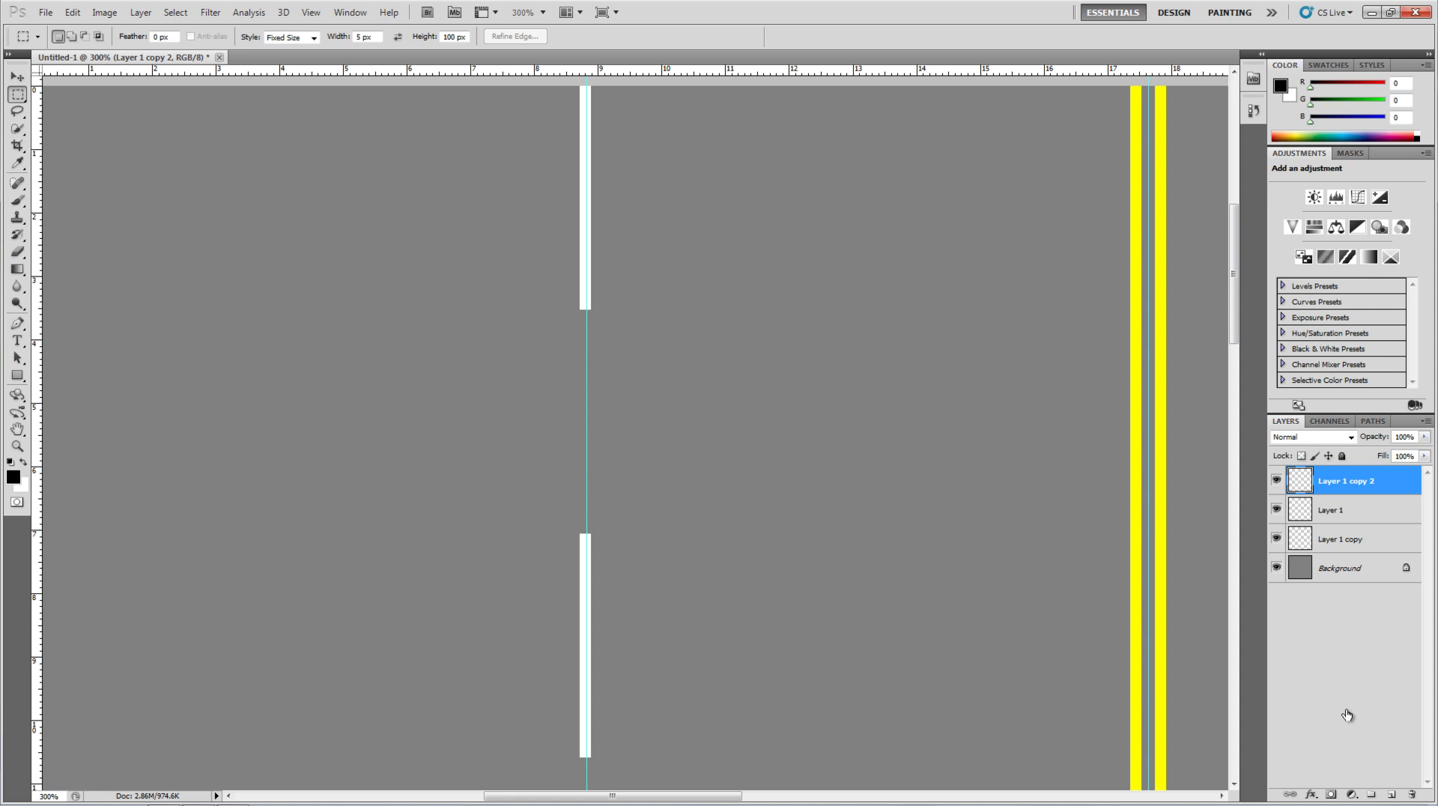
left_click(1348, 513)
left_click(1350, 482, "ctrl")
right_click(1350, 481)
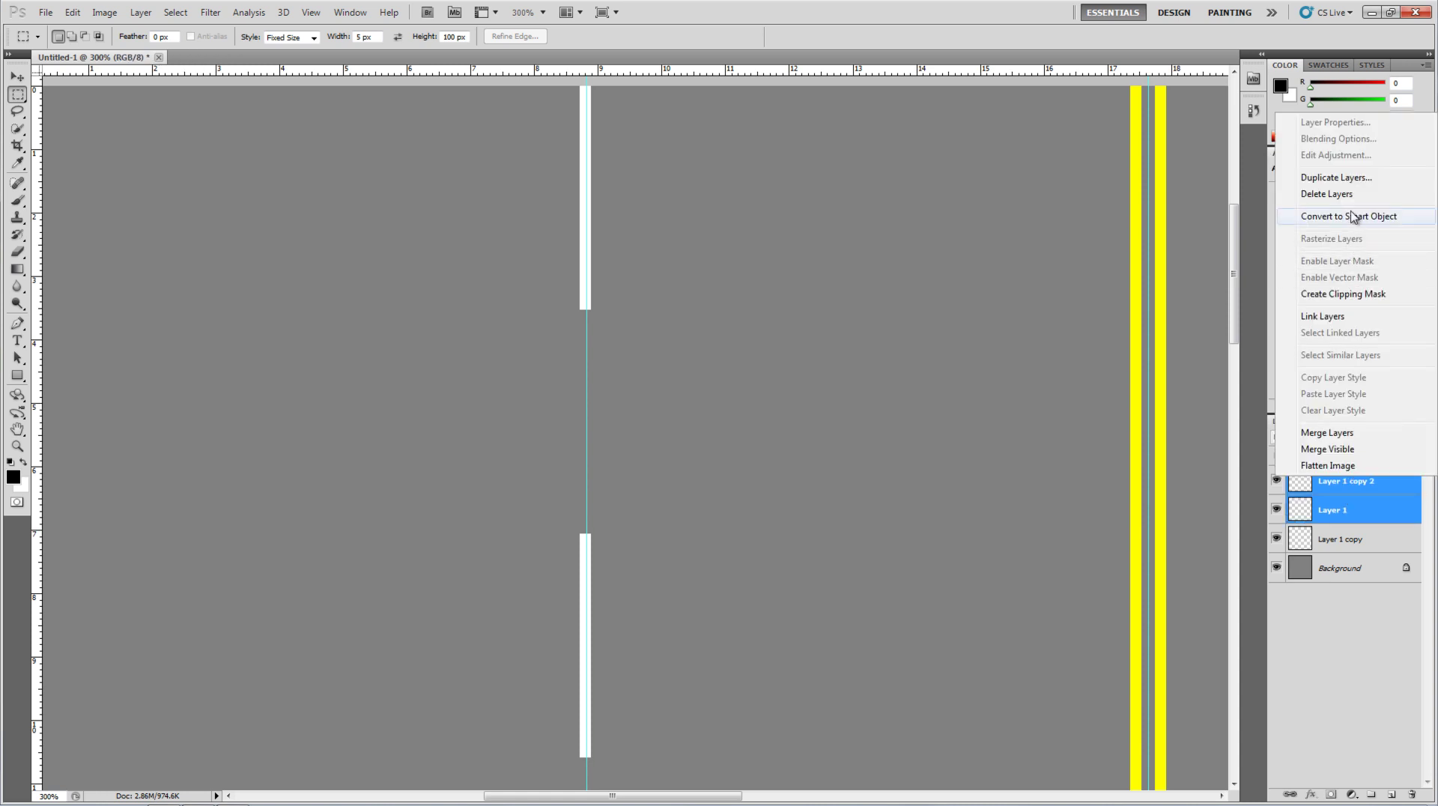
left_click(1354, 178)
left_click(854, 245)
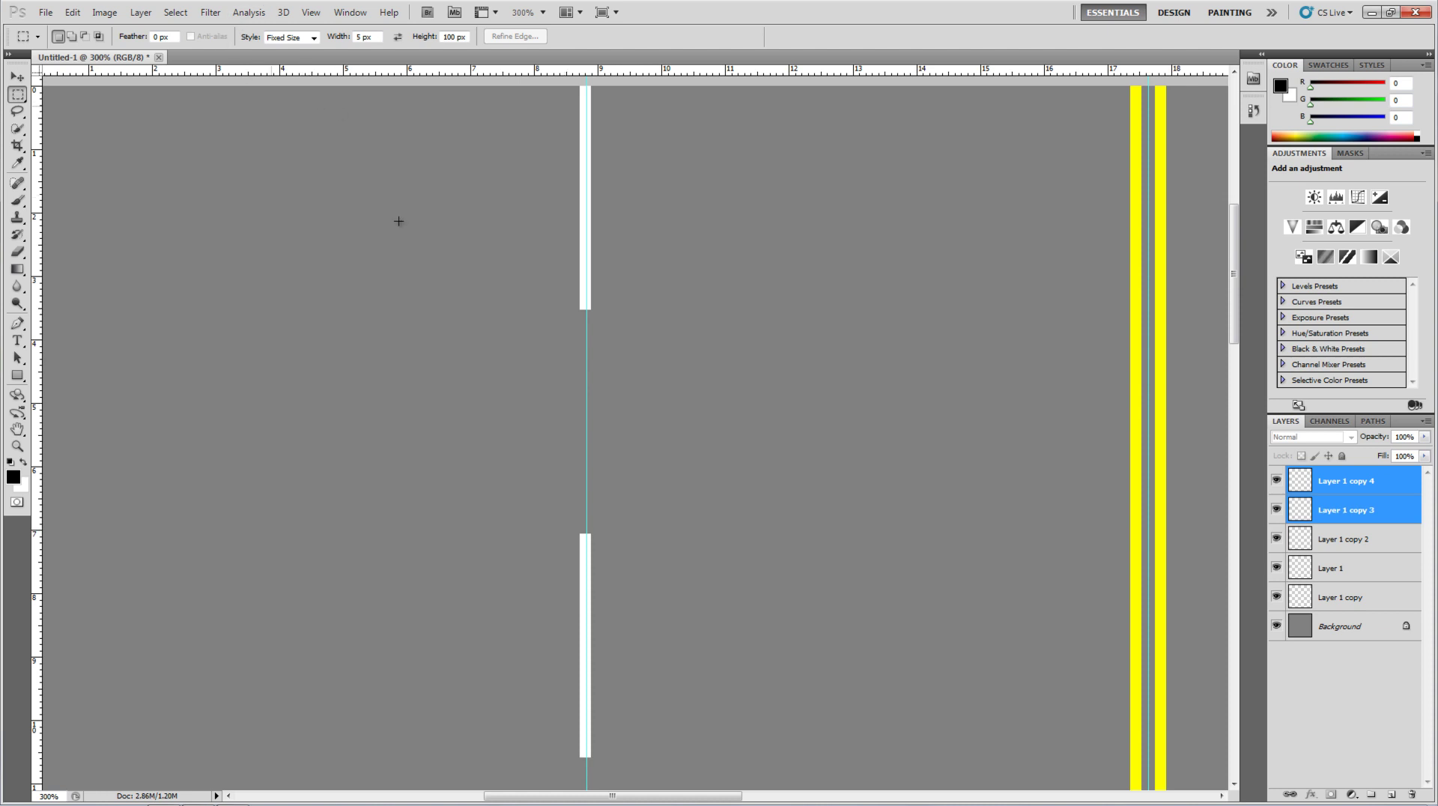
left_click(751, 539, "alt")
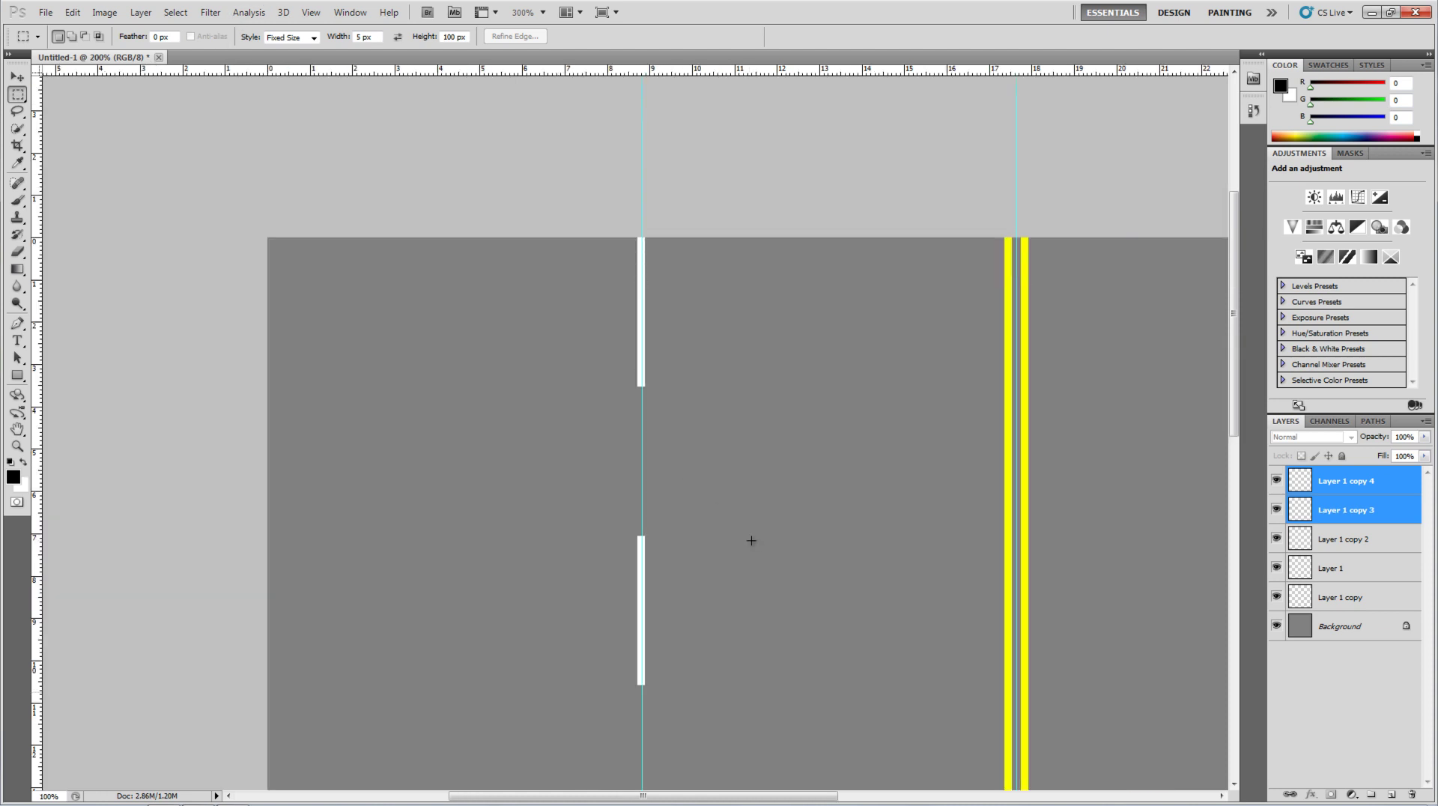
left_click(754, 540, "alt")
left_click_drag(793, 574, 639, 289, "space")
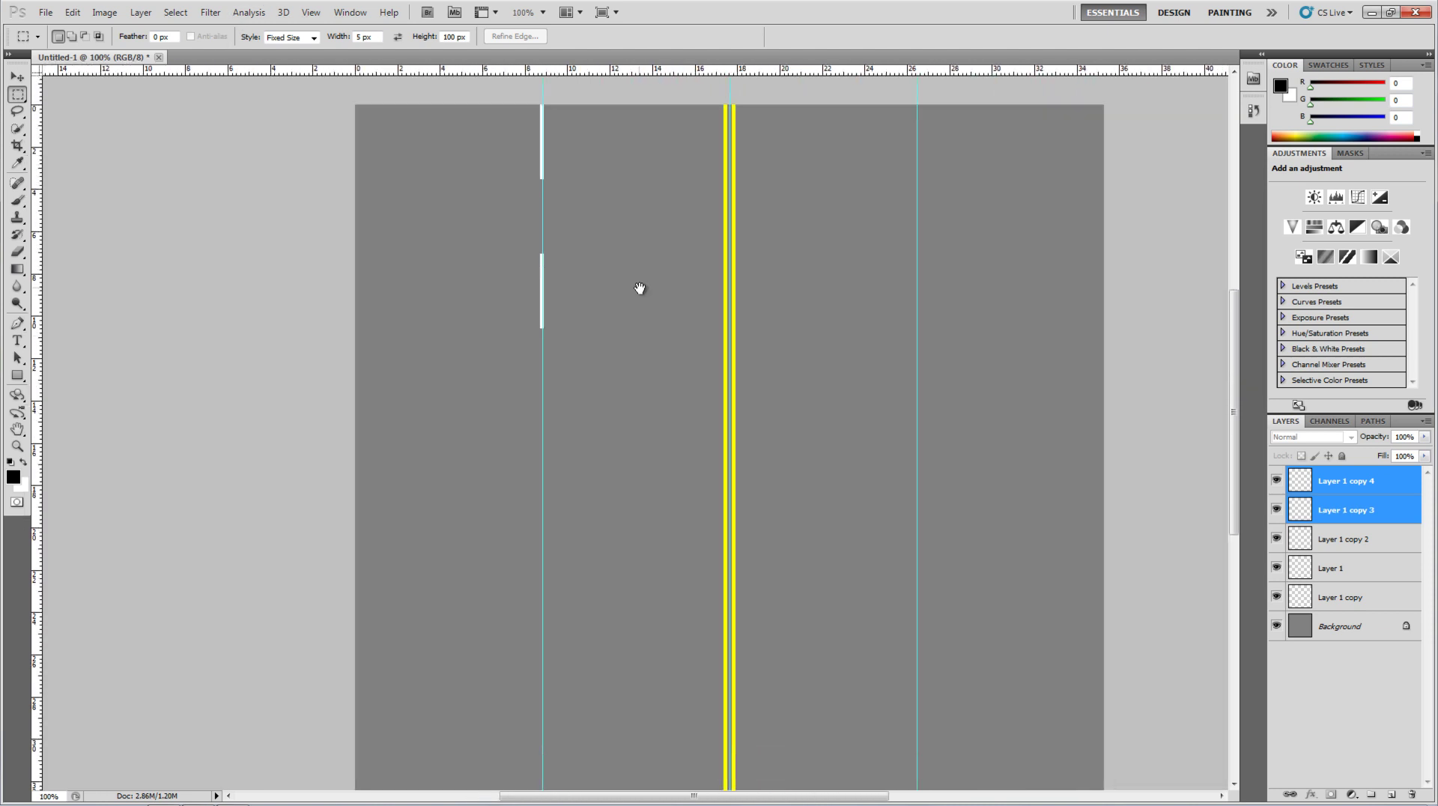
left_click(209, 12)
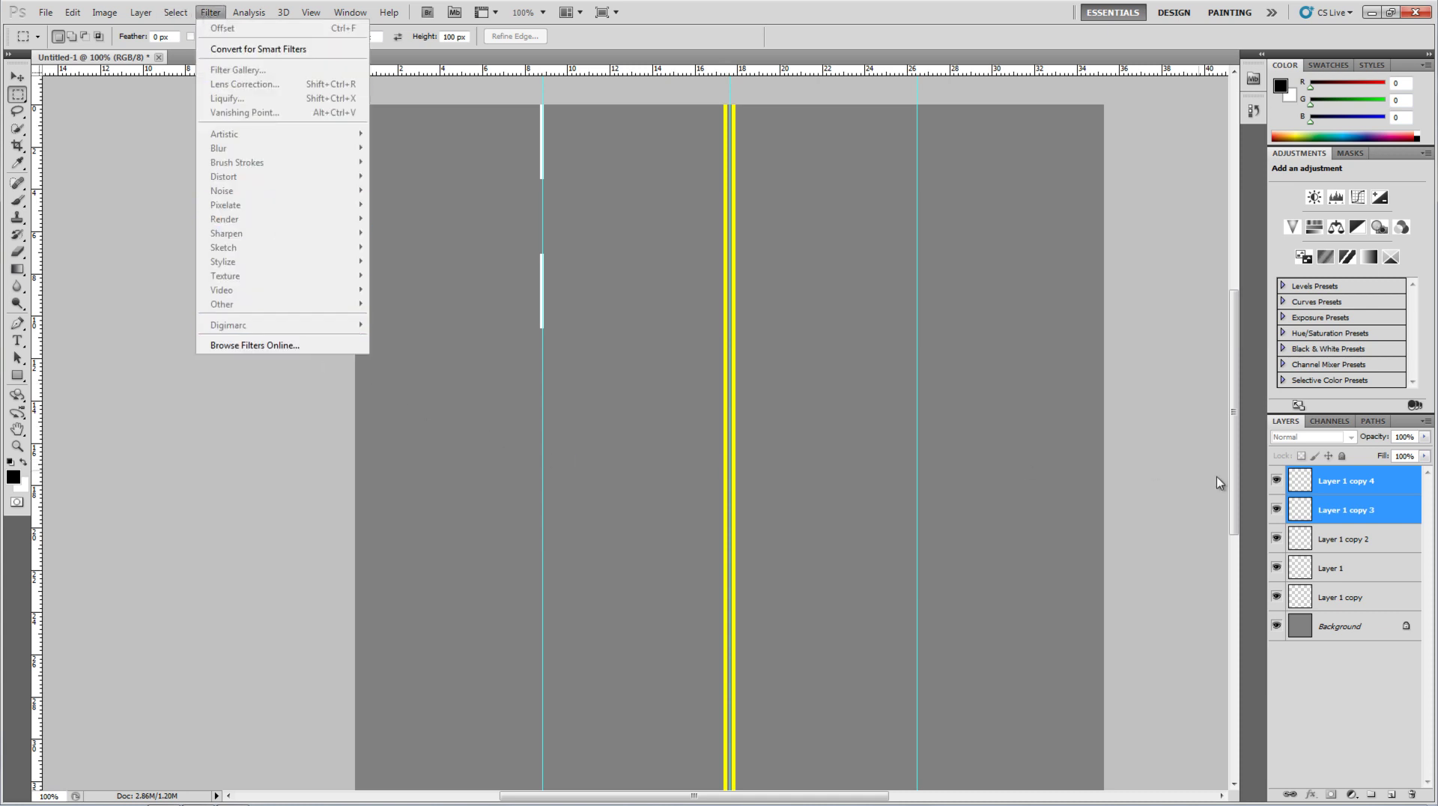
left_click(1360, 712)
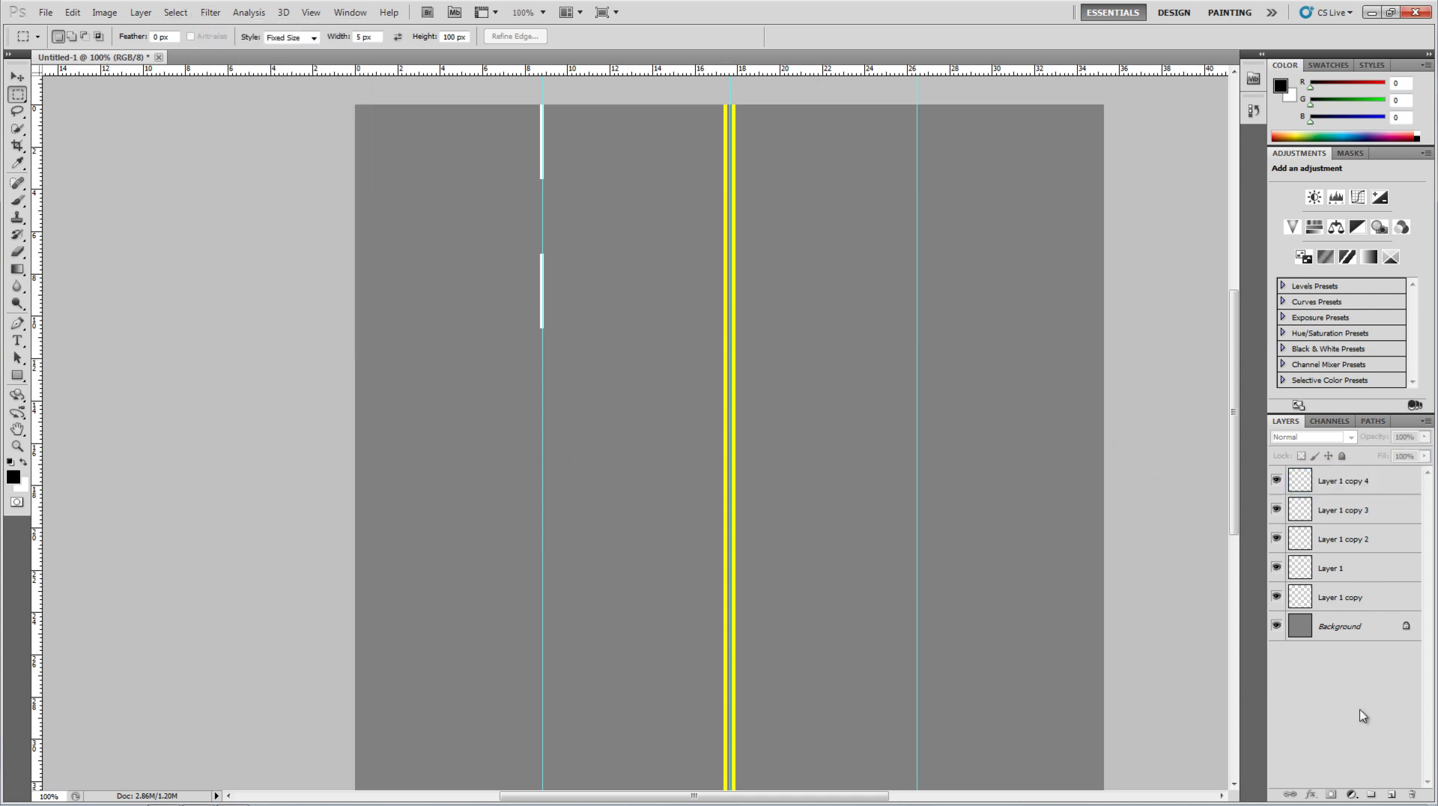
left_click(209, 13)
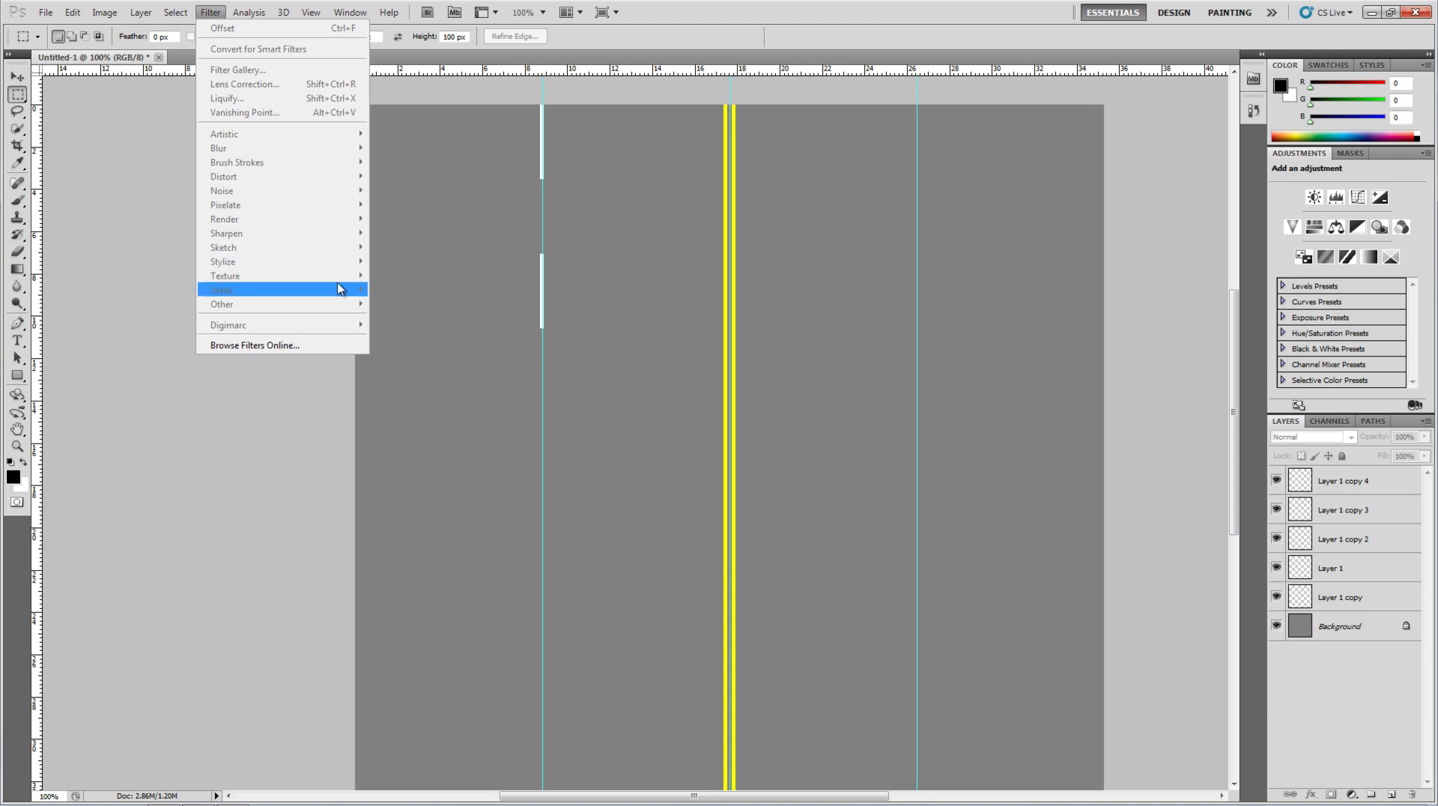
left_click(1340, 695)
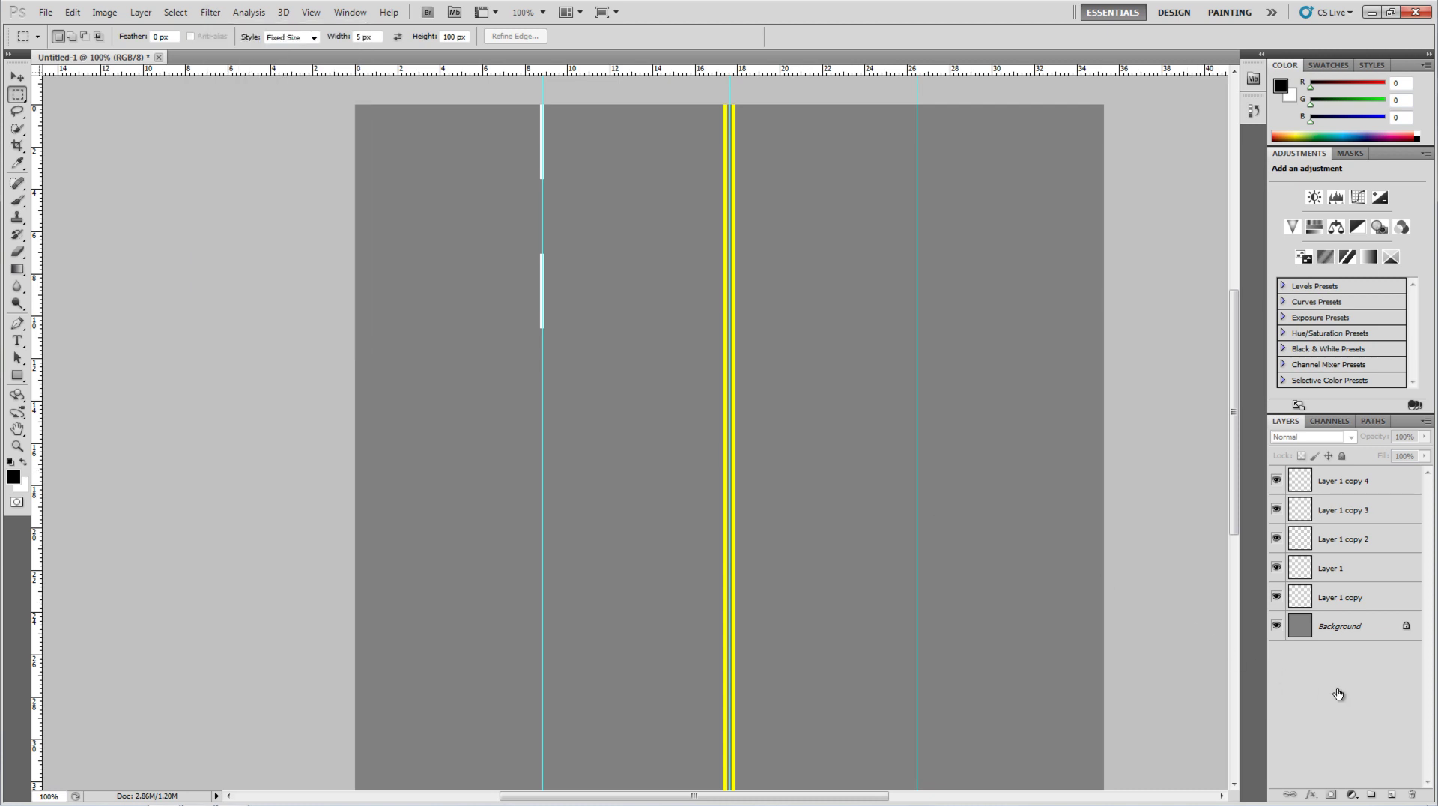
- Shift the dash on Layer 1 copy 3 down 400 pixels with the Offset filter
left_click(1345, 509)
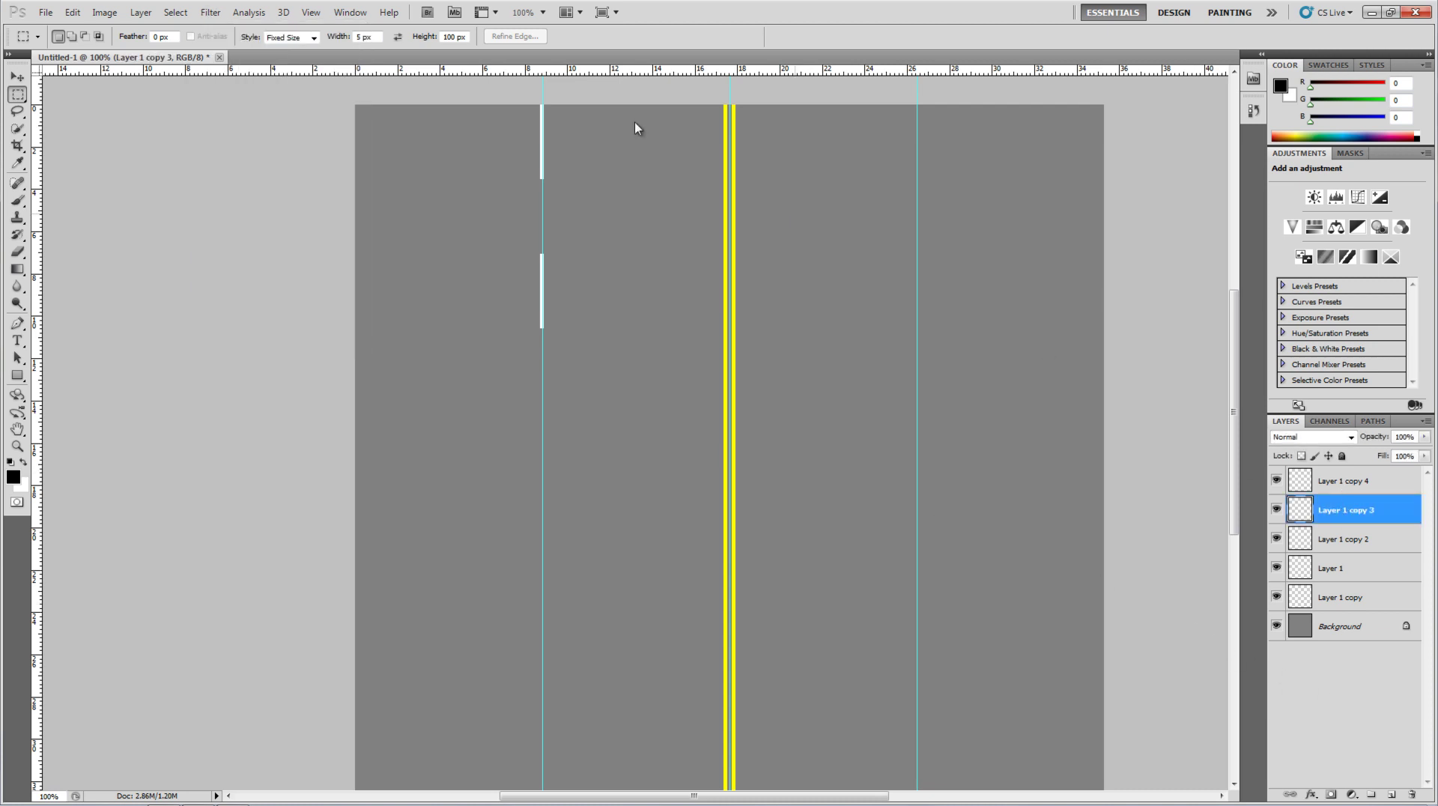
left_click(202, 13)
mouse_move(321, 306)
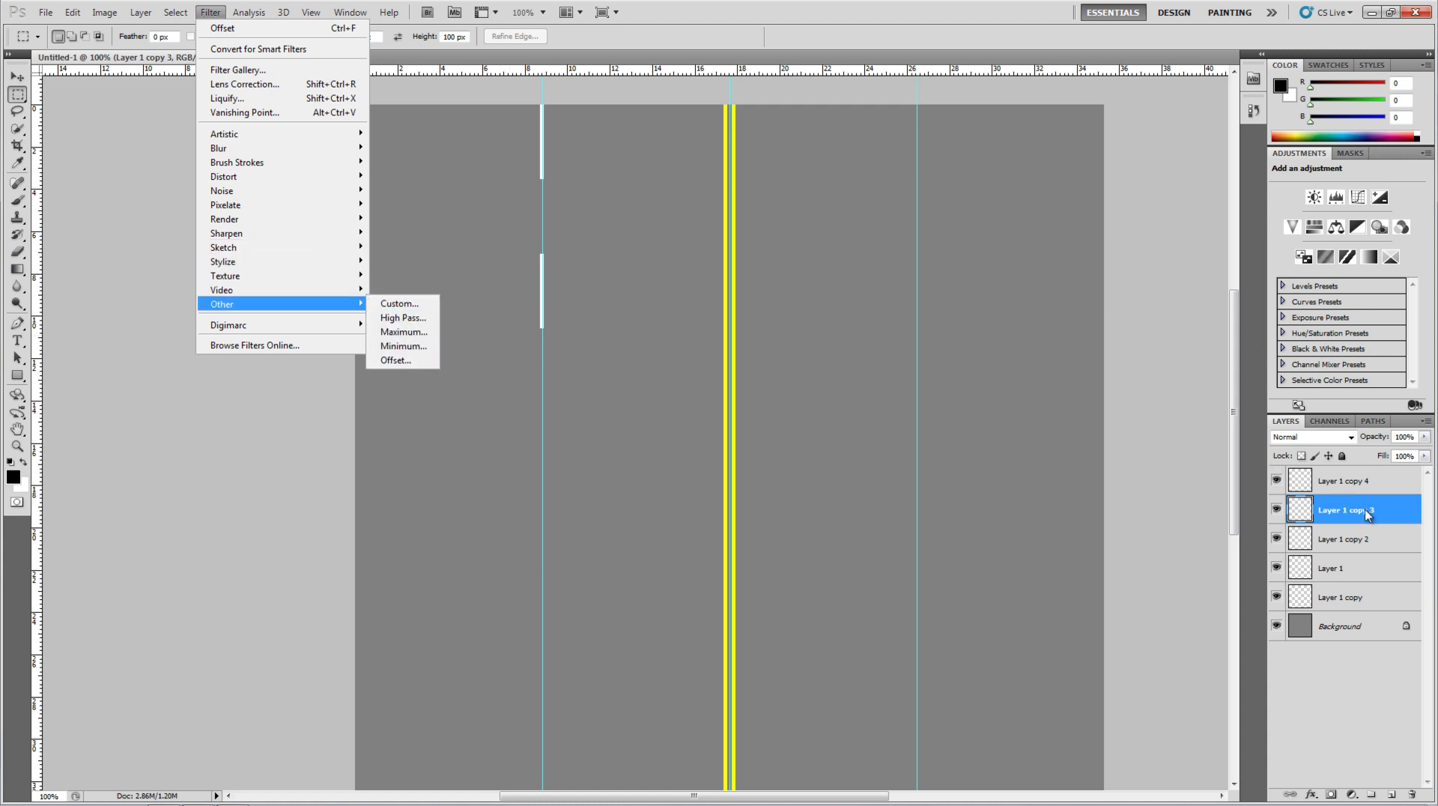
left_click(395, 361)
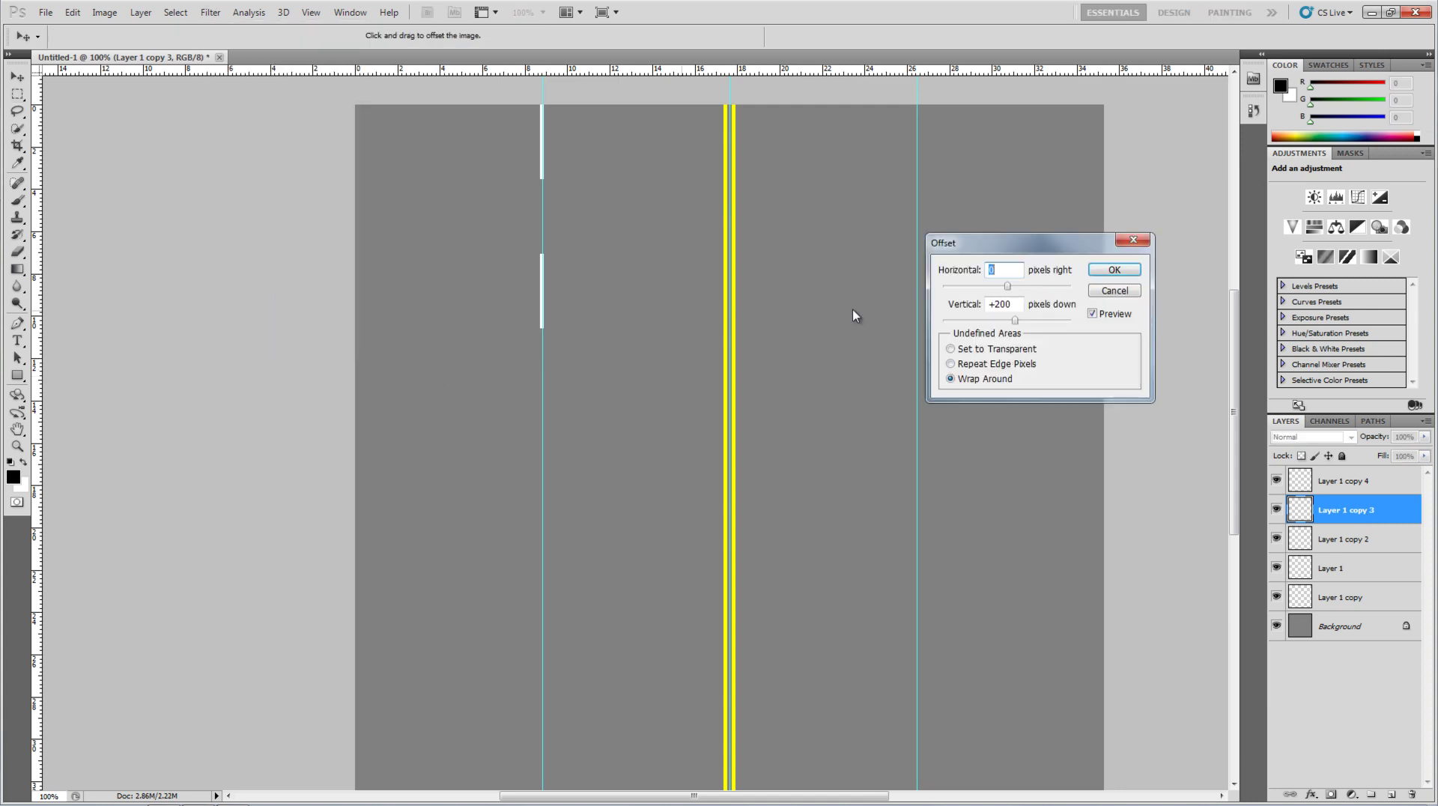
left_click_drag(1015, 307, 994, 319)
type("400")
left_click(1113, 270)
key("m")
- Shift the dash on Layer 1 copy 4 down 400 pixels with the Offset filter, keeping 0 horizontal and wrap around
left_click(1348, 483)
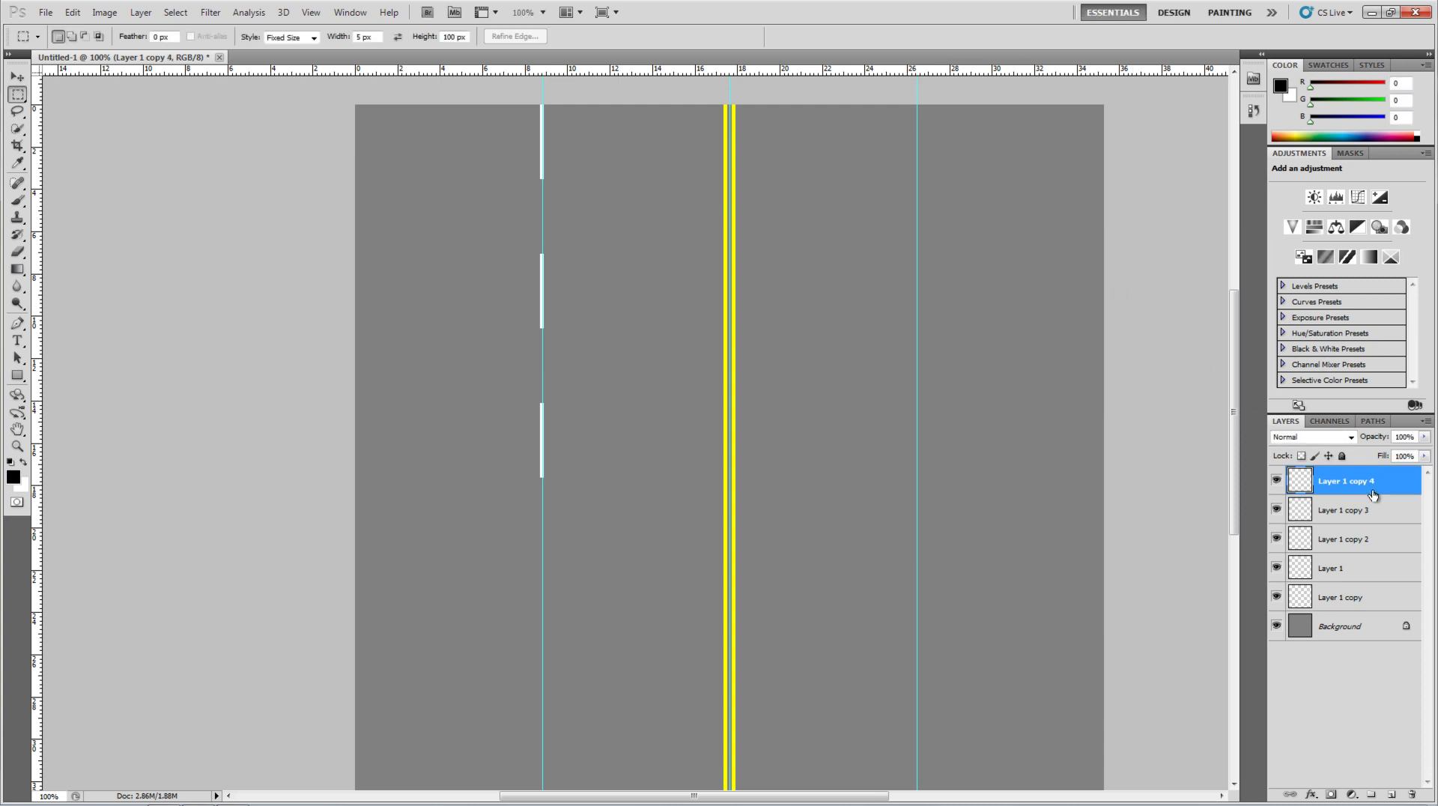
left_click(211, 12)
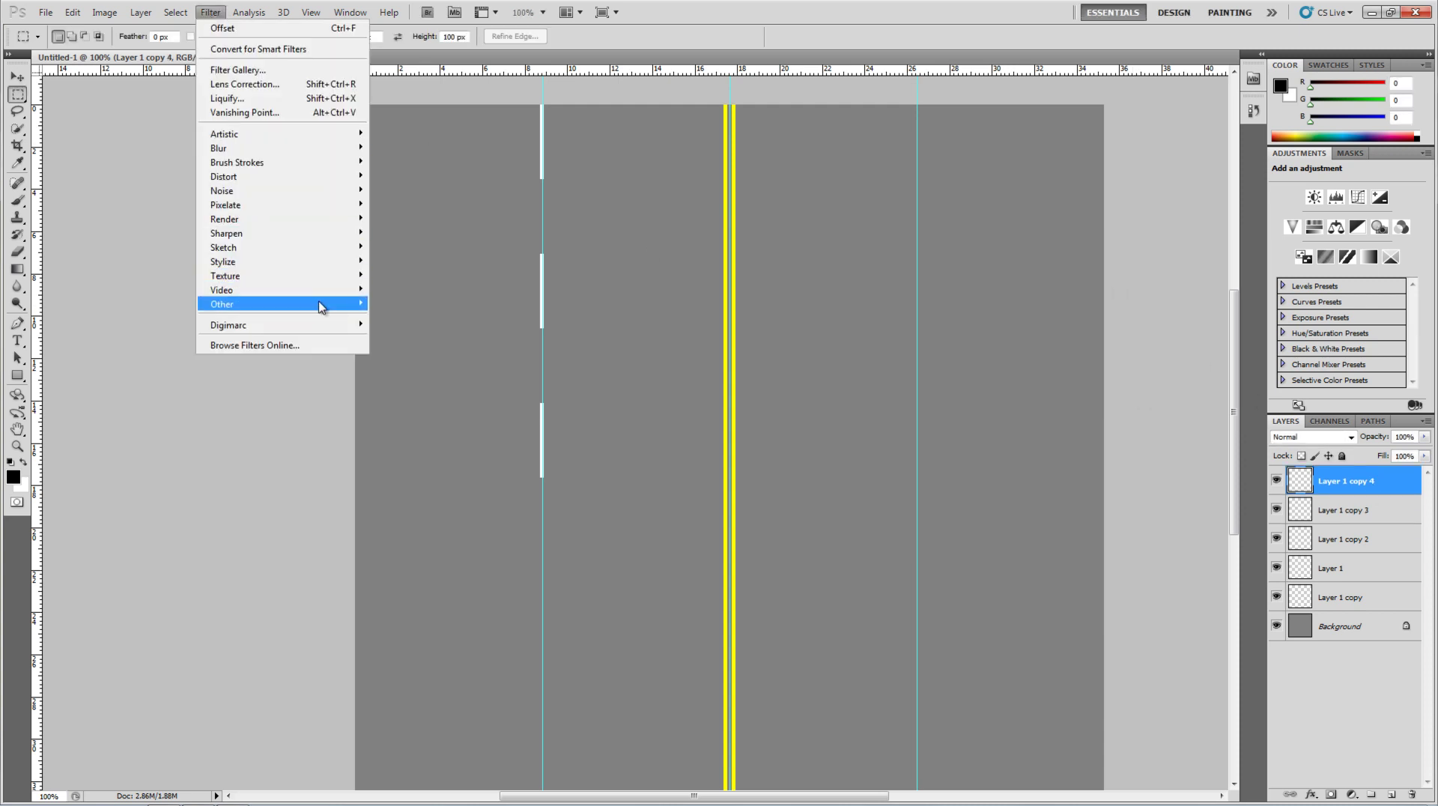
left_click(400, 360)
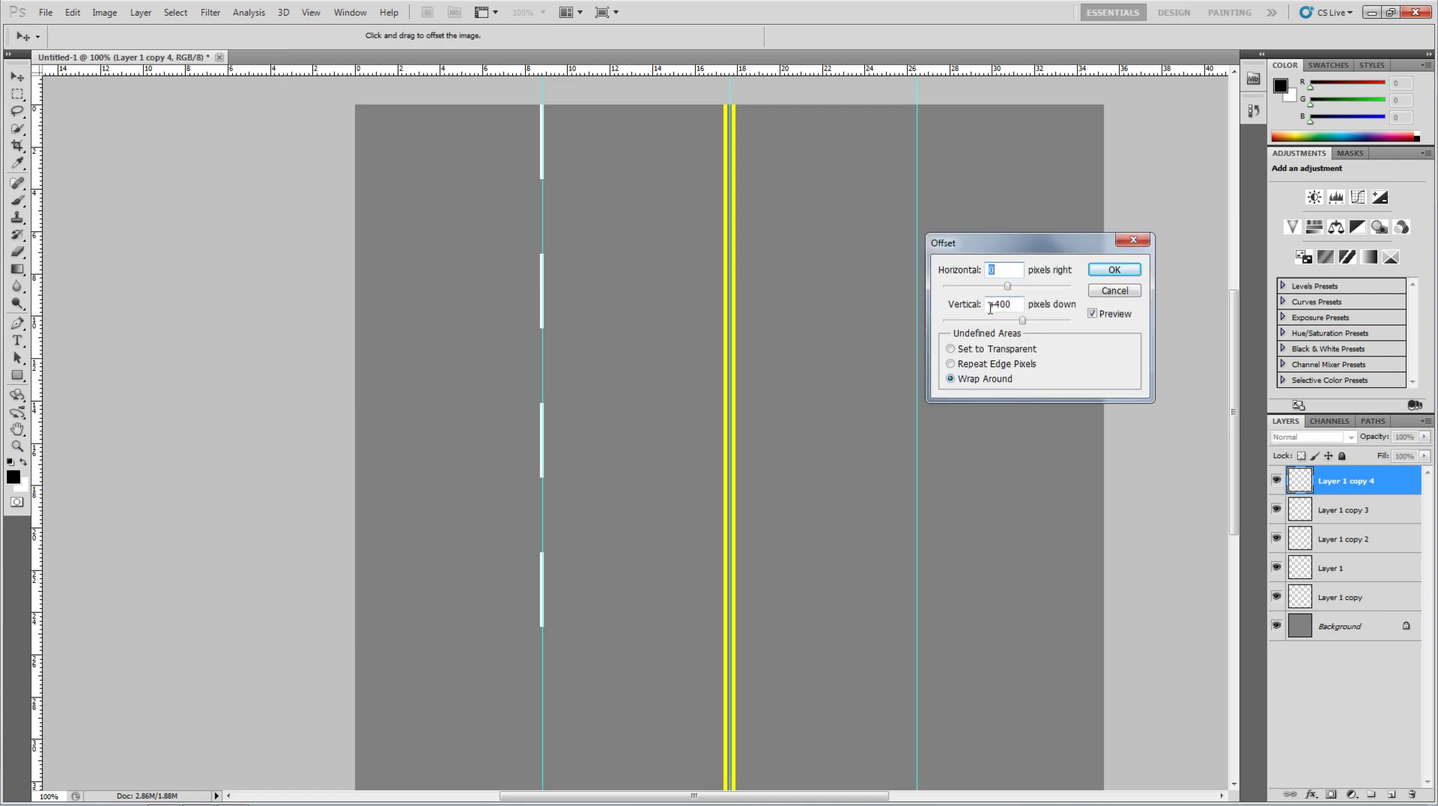
left_click(1099, 274)
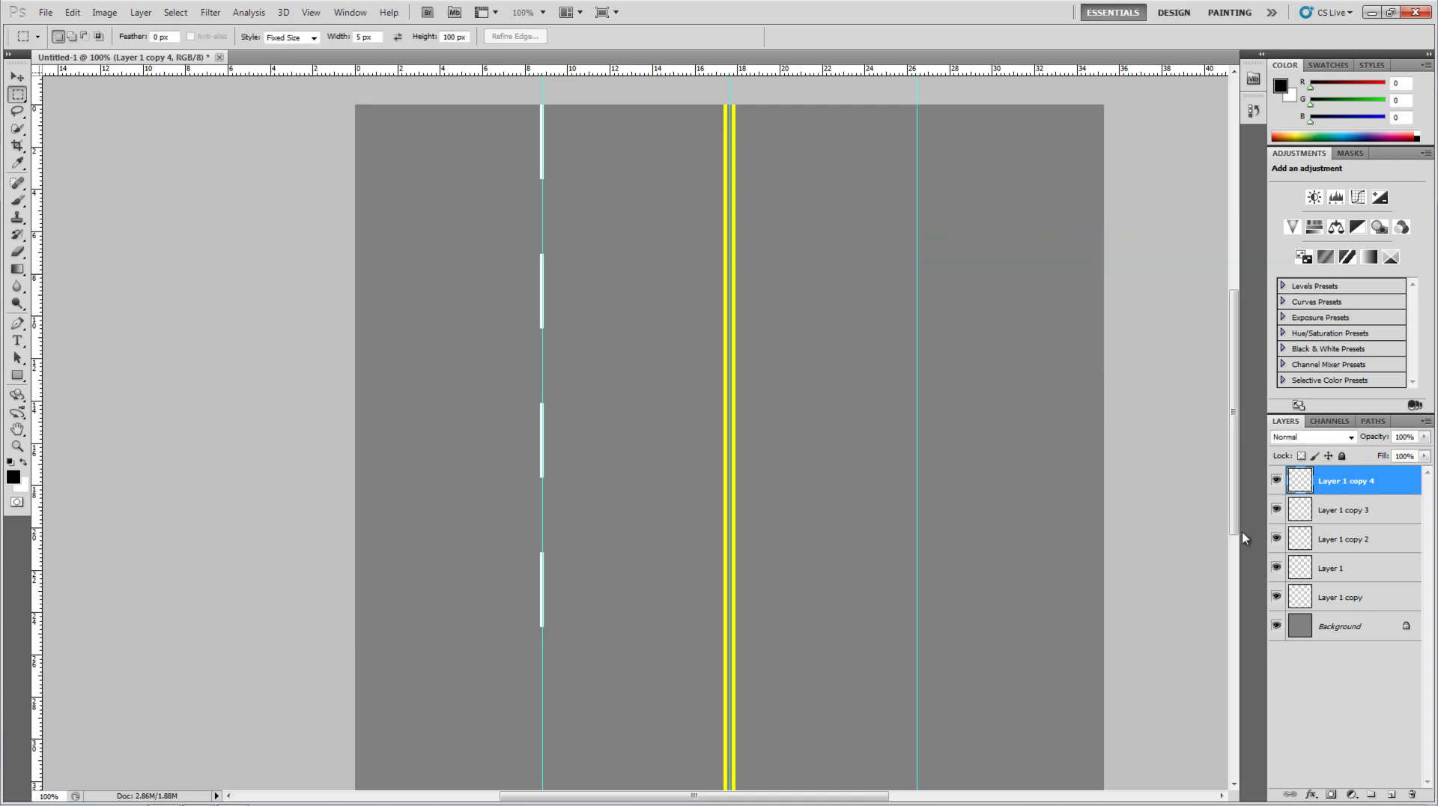
- Duplicate the lowest dash layer, Layer 1 copy 4, keeping the suggested name
right_click(1350, 485)
left_click(1330, 181)
key("Return")
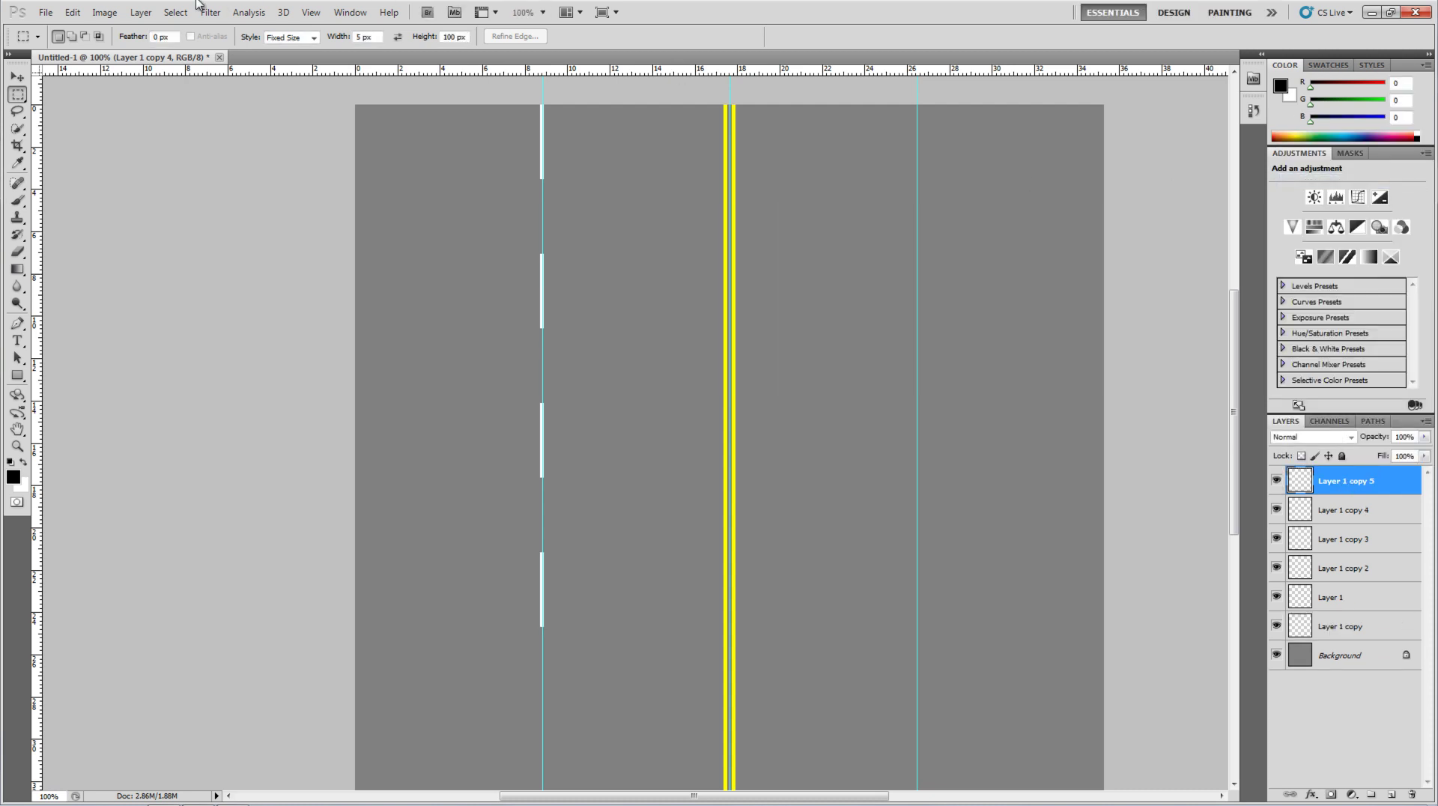
- Shift the dash on Layer 1 copy 5 down 200 pixels with the Offset filter, leaving the horizontal offset at 0
left_click(205, 12)
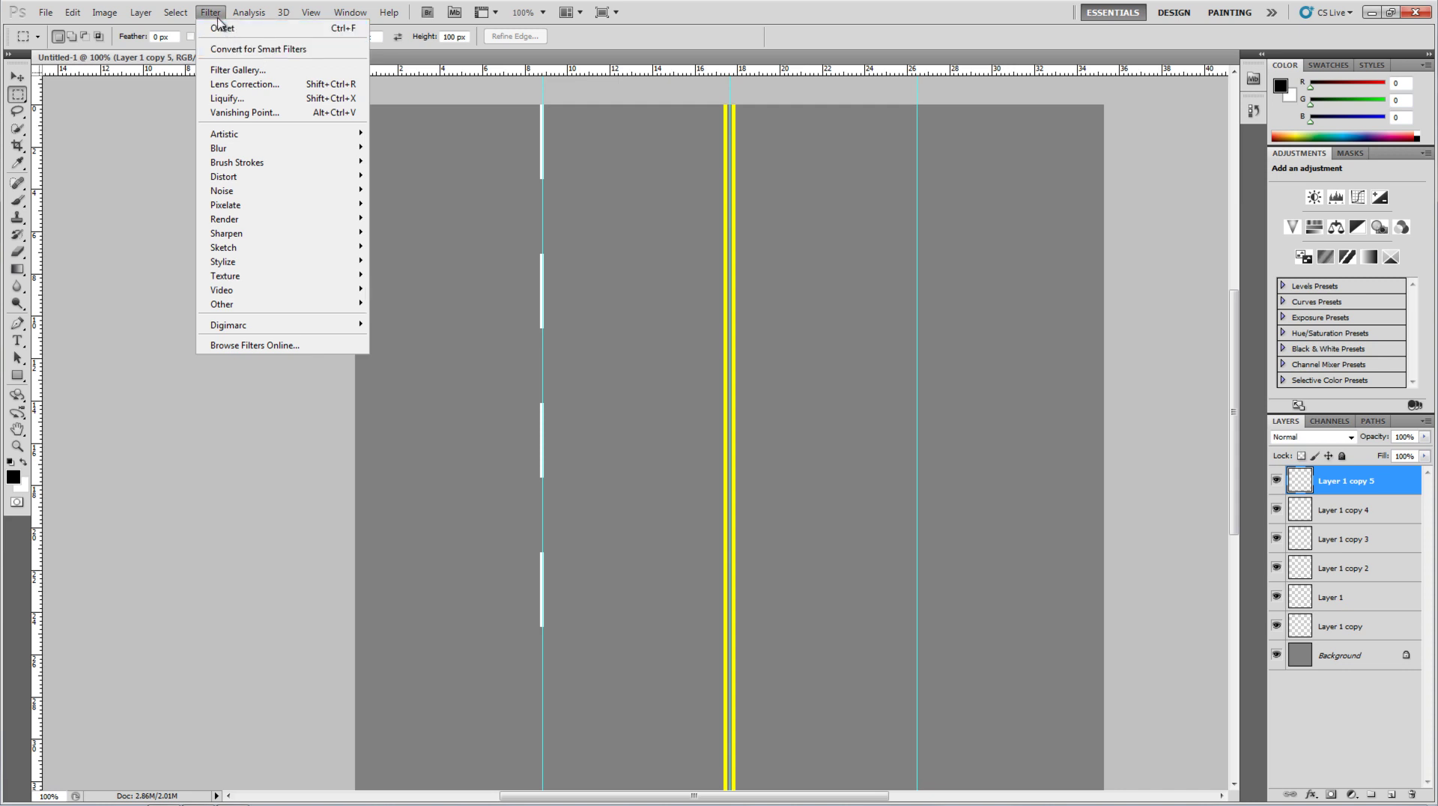
mouse_move(348, 305)
left_click(396, 360)
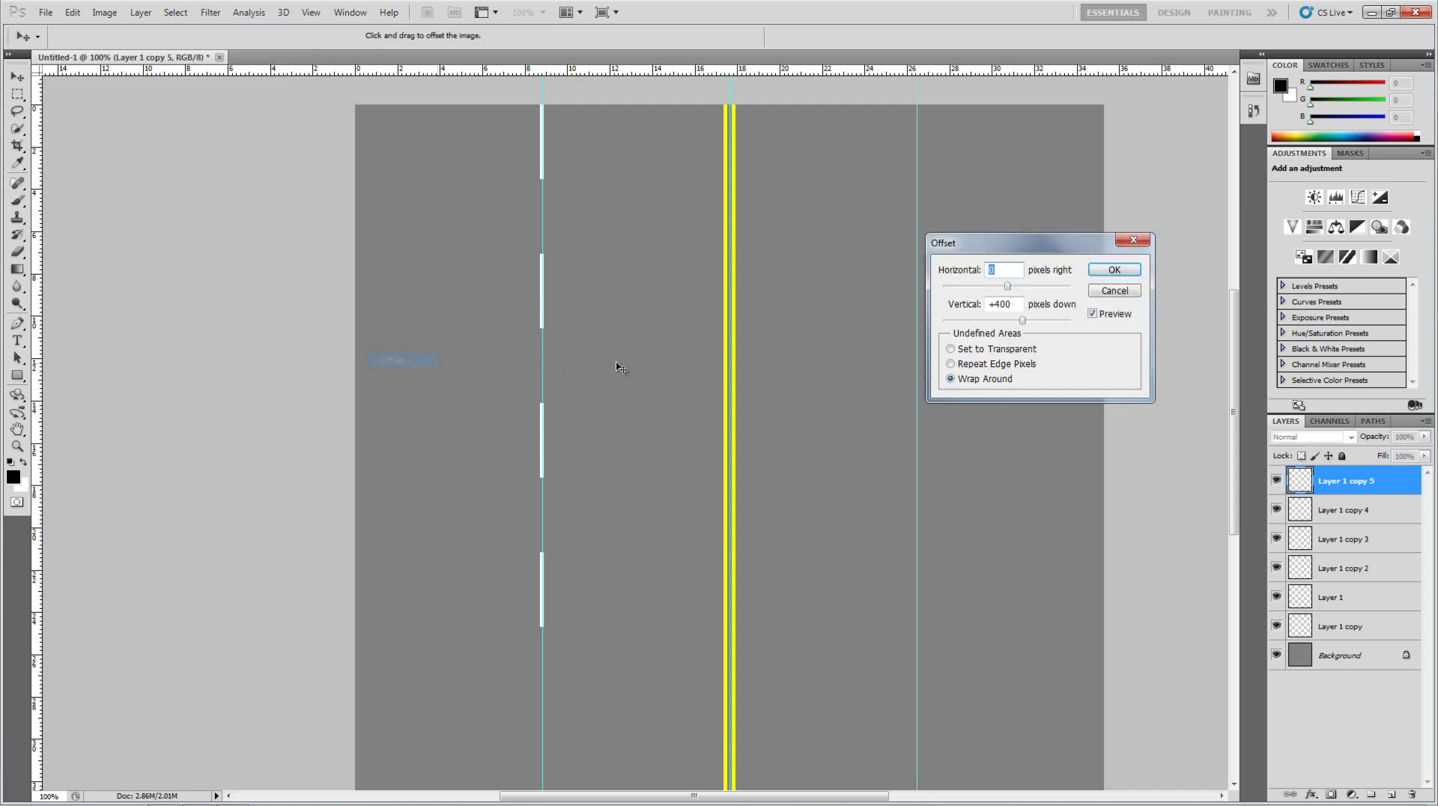
left_click_drag(1010, 305, 997, 305)
type("200")
left_click(1102, 273)
left_click_drag(929, 445, 875, 432)
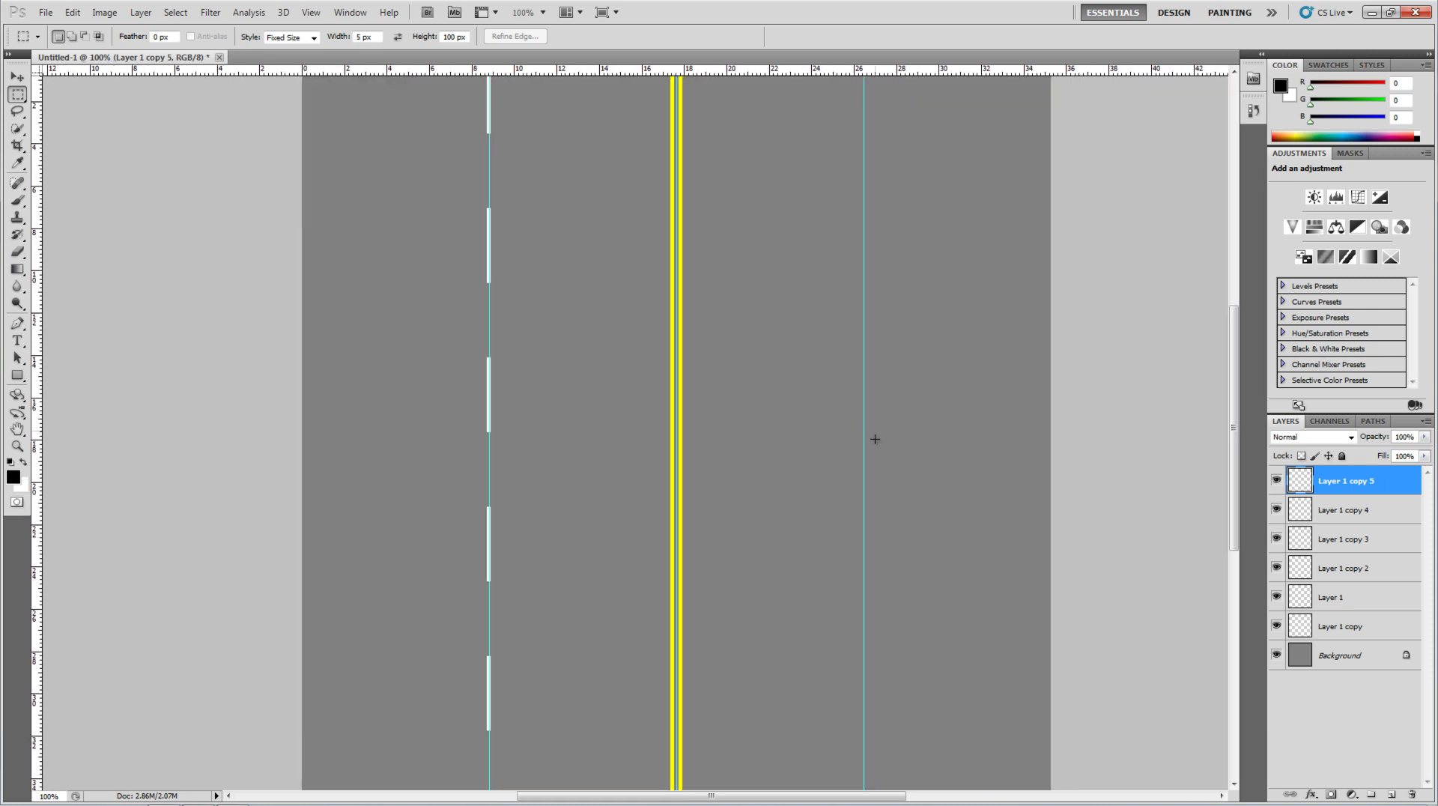
- Merge the five white dash layers, from Layer 1 copy 5 down to Layer 1, into one layer
left_click(1345, 512)
left_click(1345, 488)
left_click(1357, 597, "shift")
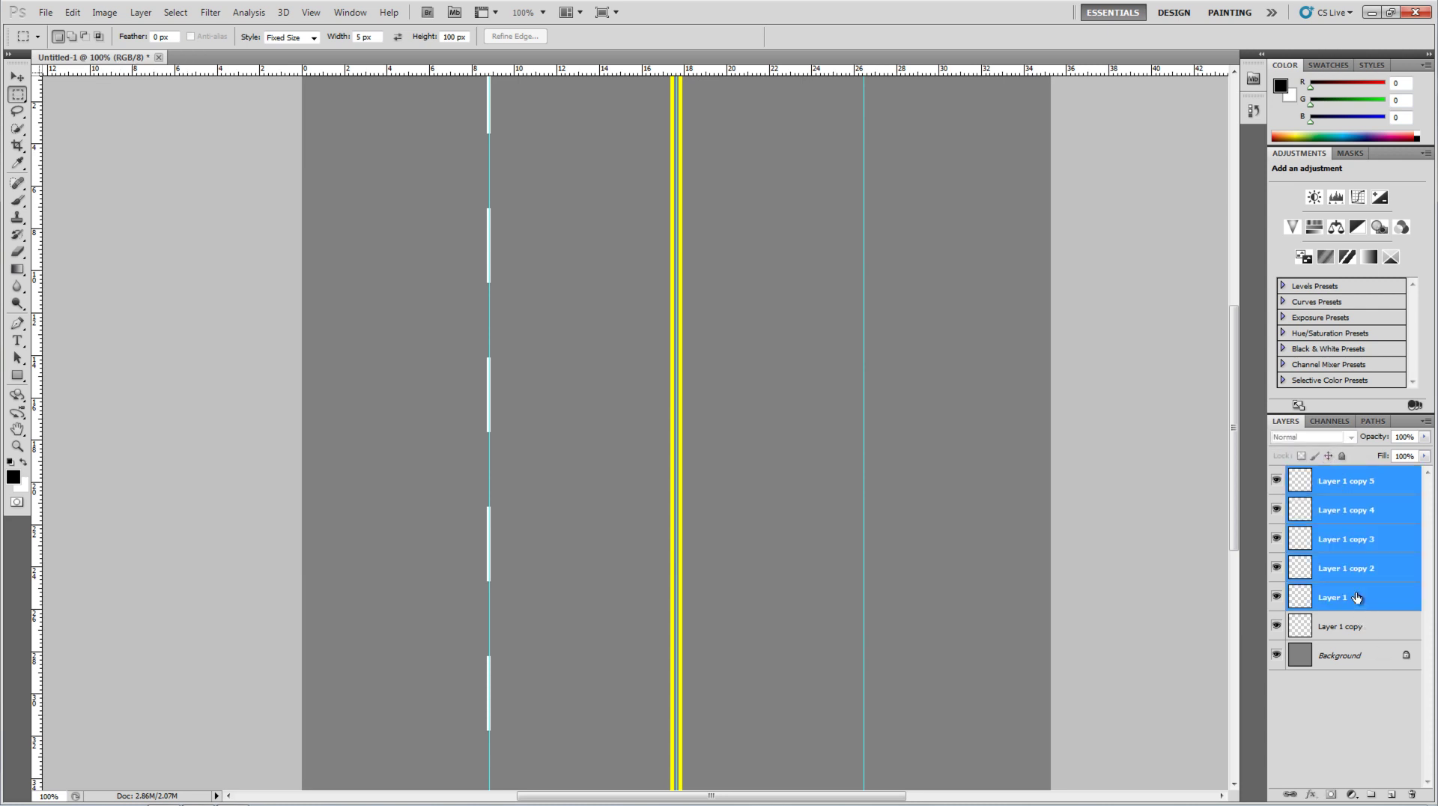
right_click(1348, 539)
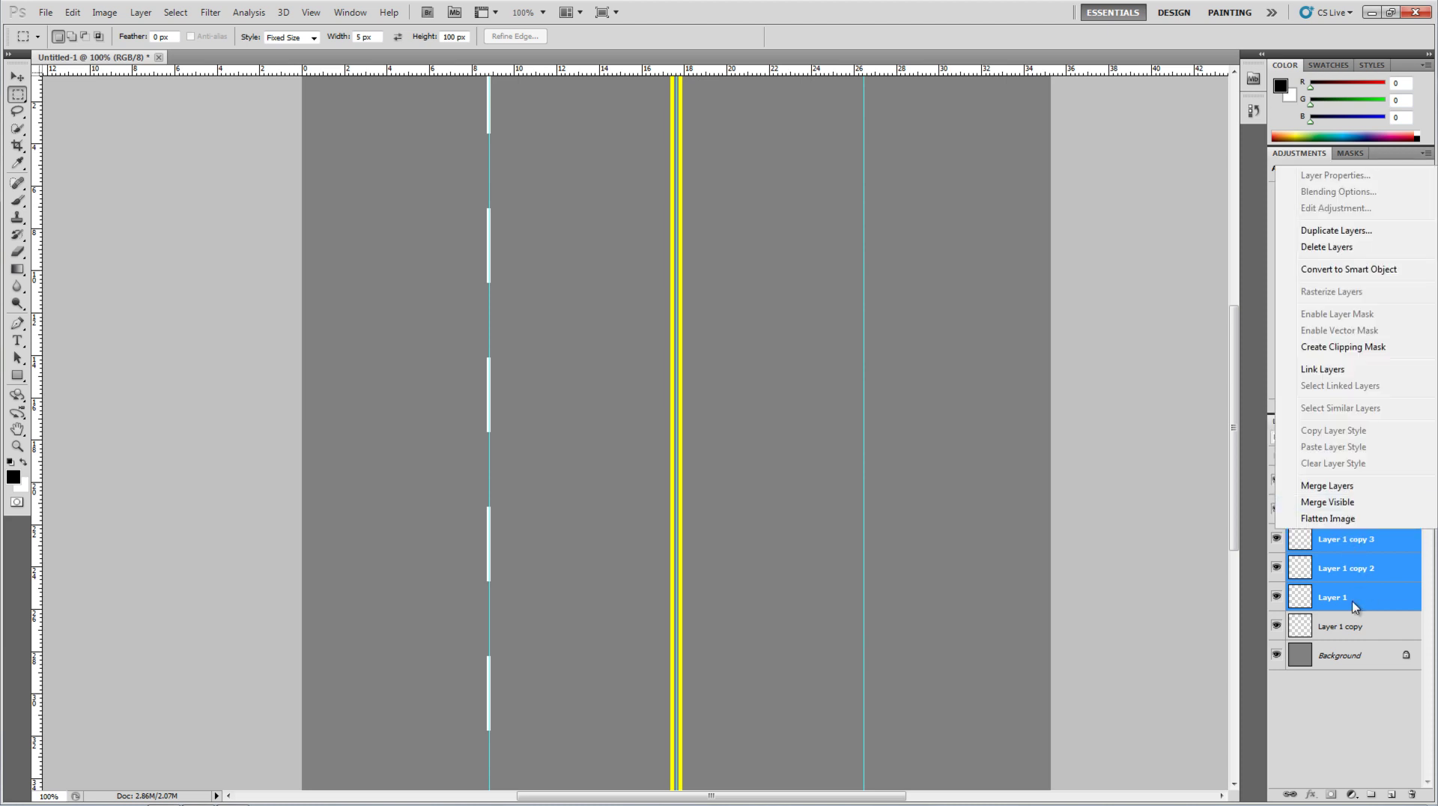
left_click(1342, 486)
- Duplicate the merged dash layer, Layer 1 copy 5, keeping the suggested name
right_click(1340, 487)
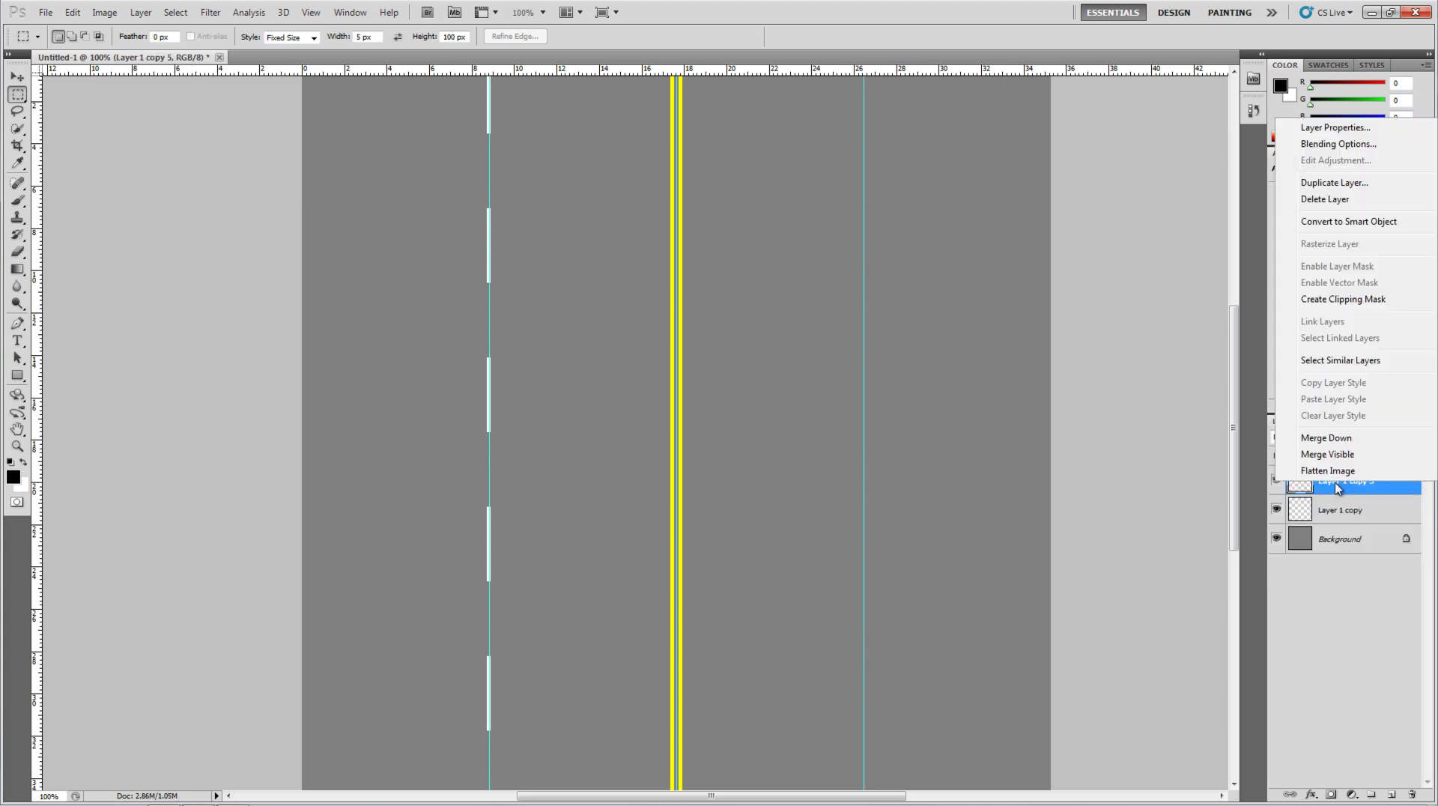
left_click(1341, 183)
key("Return")
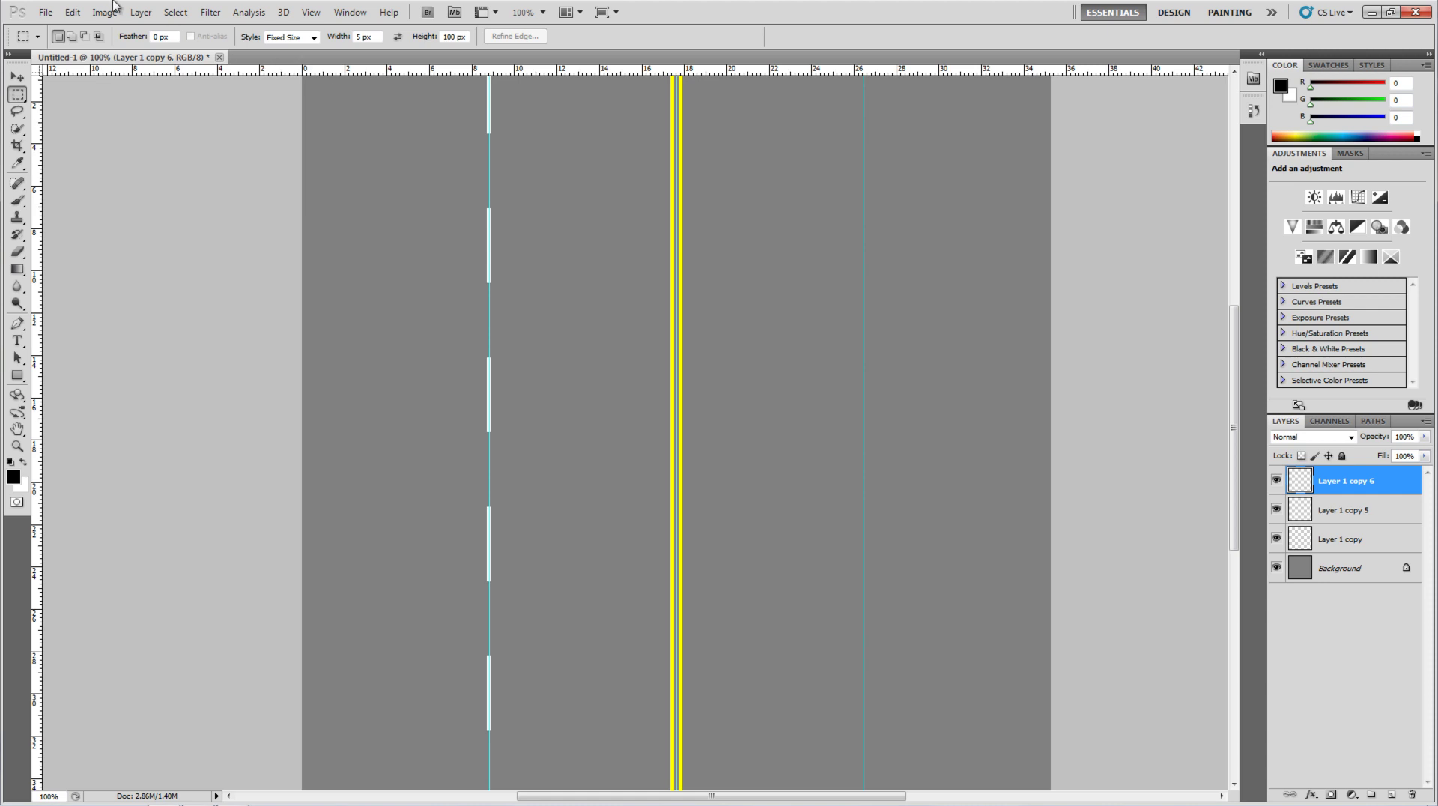
- Shift the duplicated dashes onto the right guide with the Offset filter, using 501 pixels horizontally and 0 vertically with wrap around
key("v")
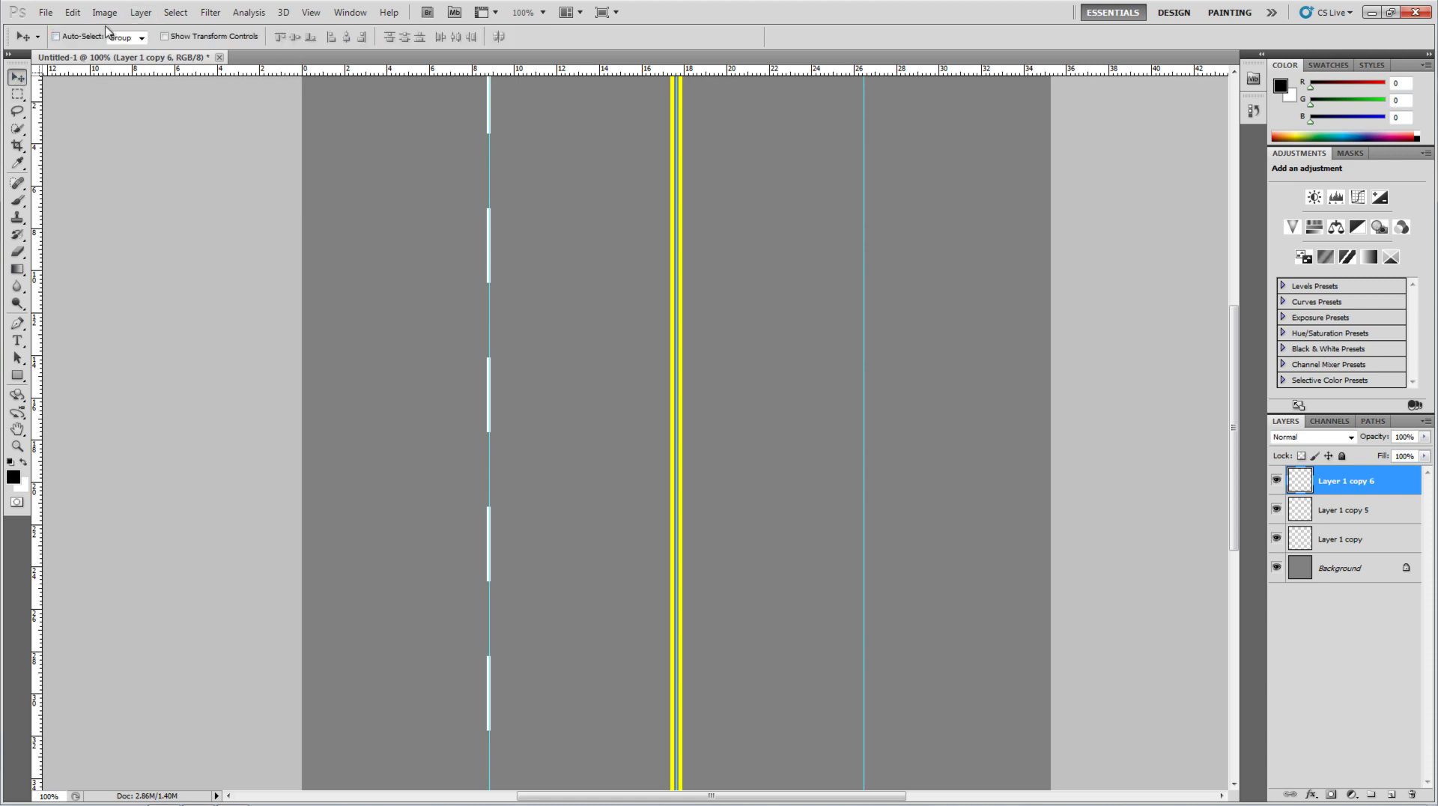
left_click(207, 15)
mouse_move(241, 307)
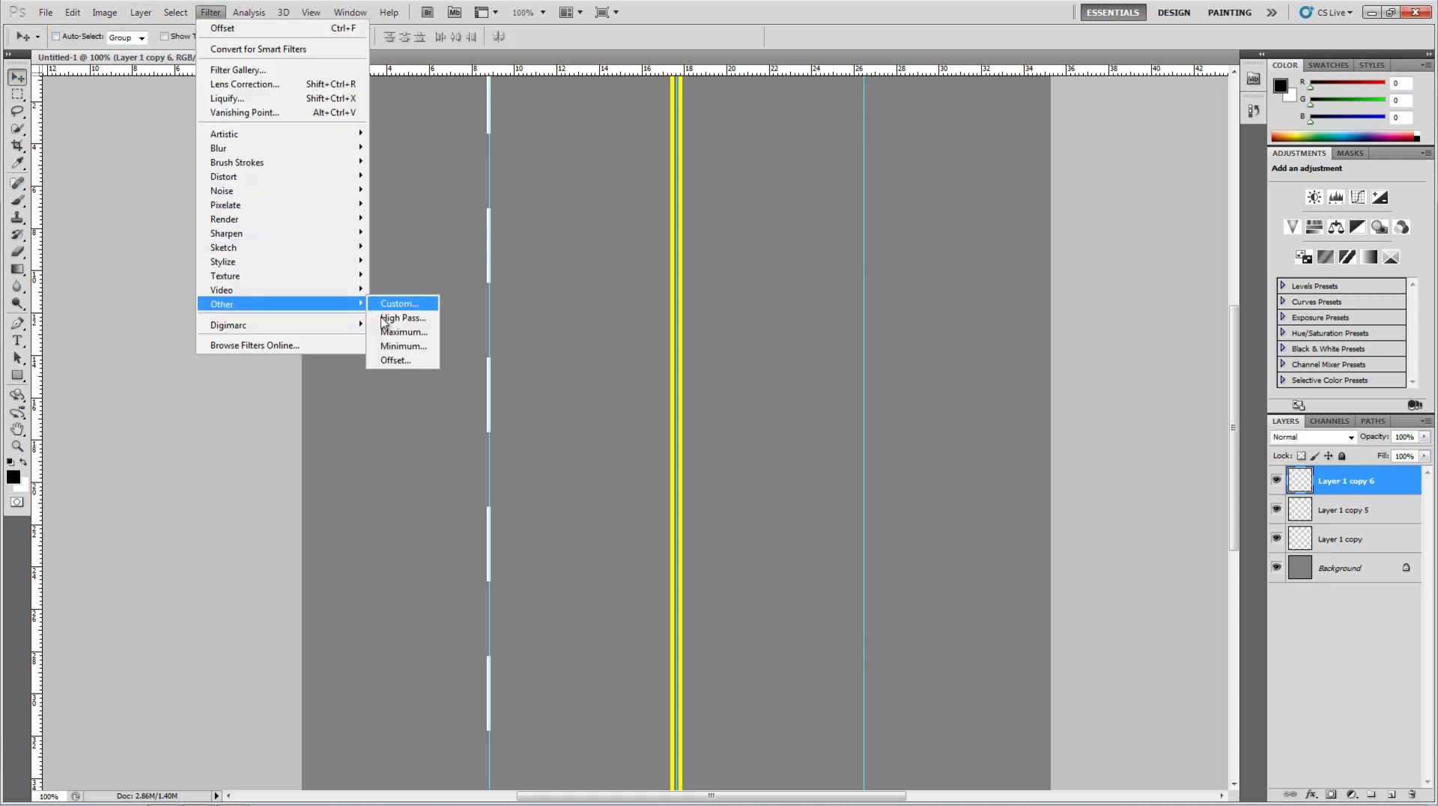
left_click(395, 361)
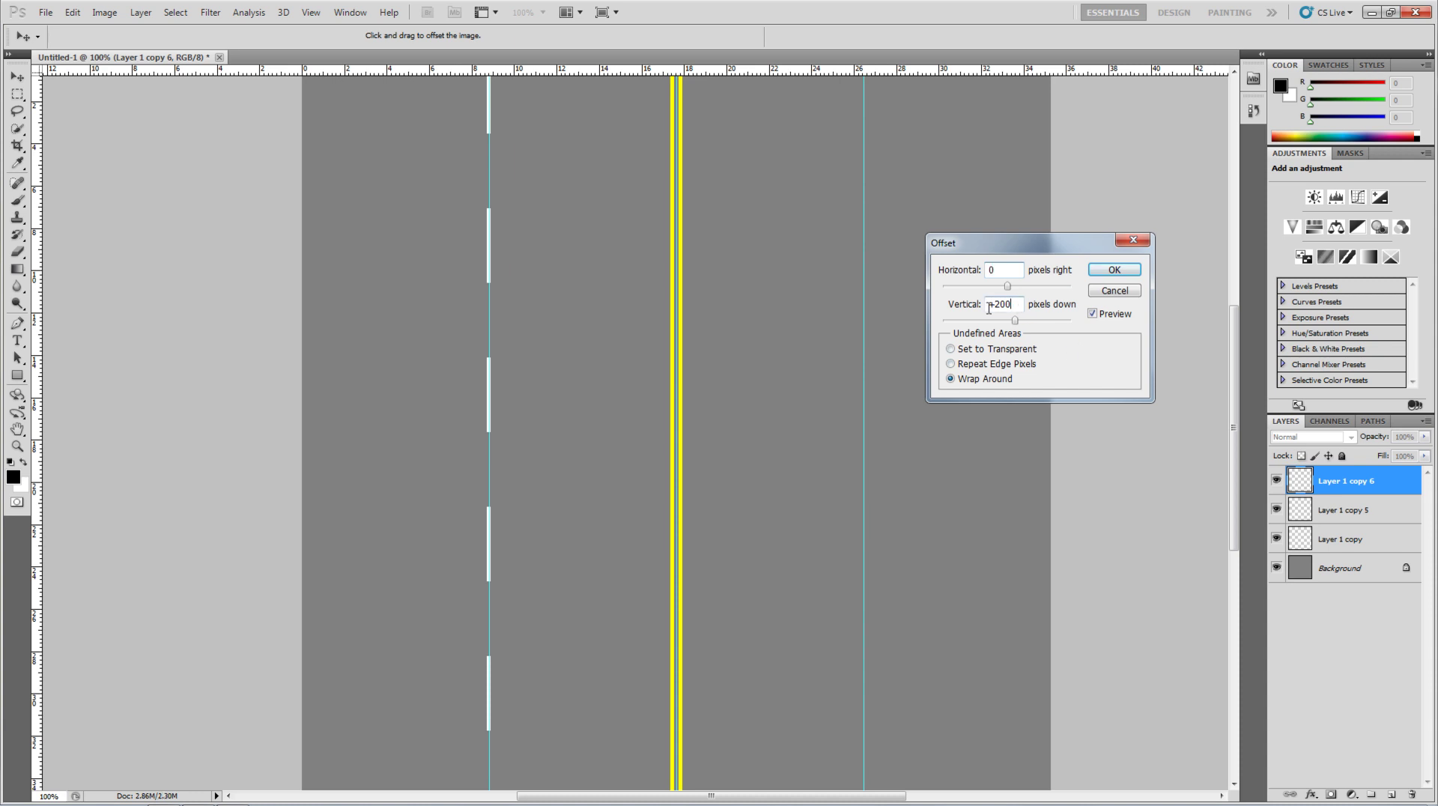
left_click_drag(989, 308, 886, 313)
type("0")
type("500")
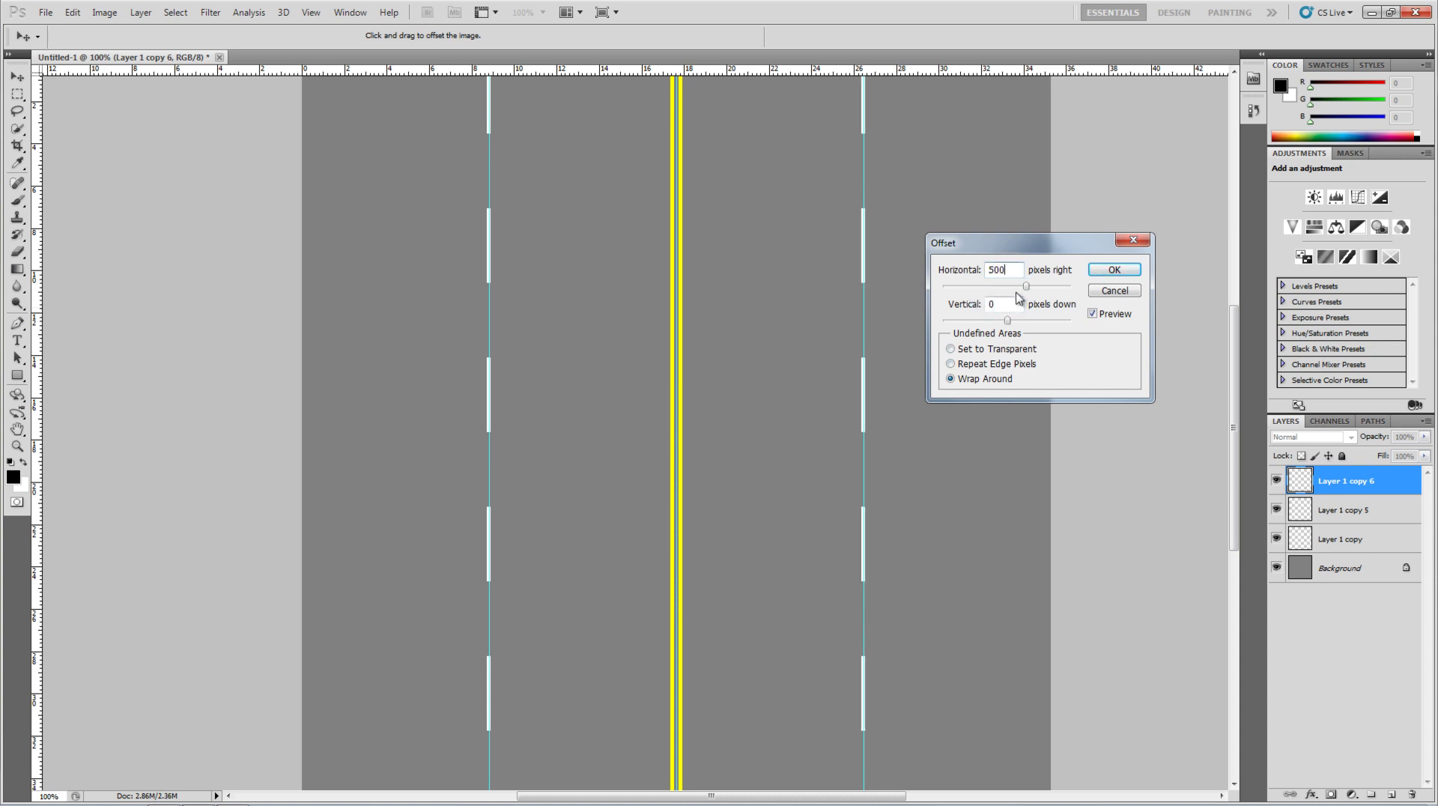
key("Up")
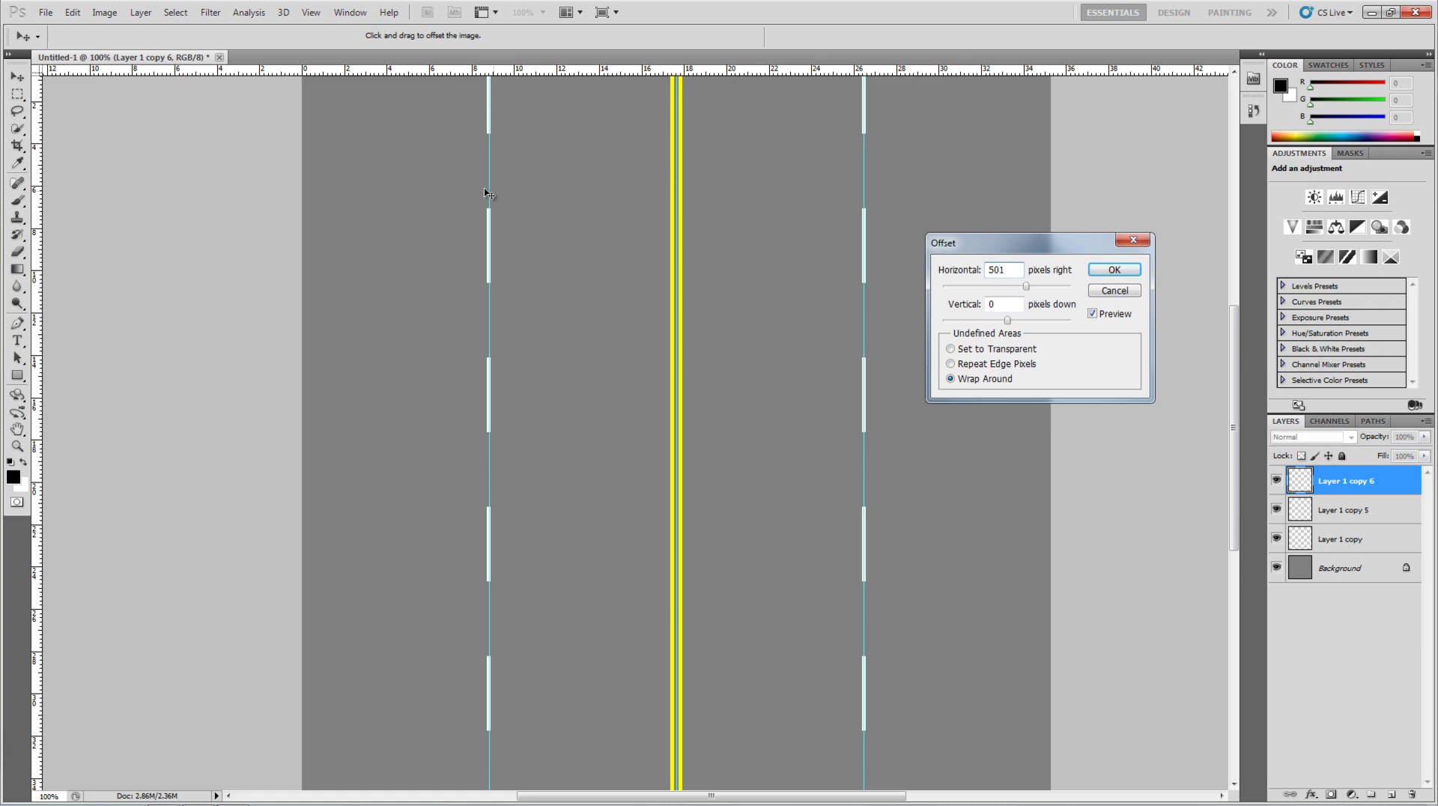
left_click(1114, 270)
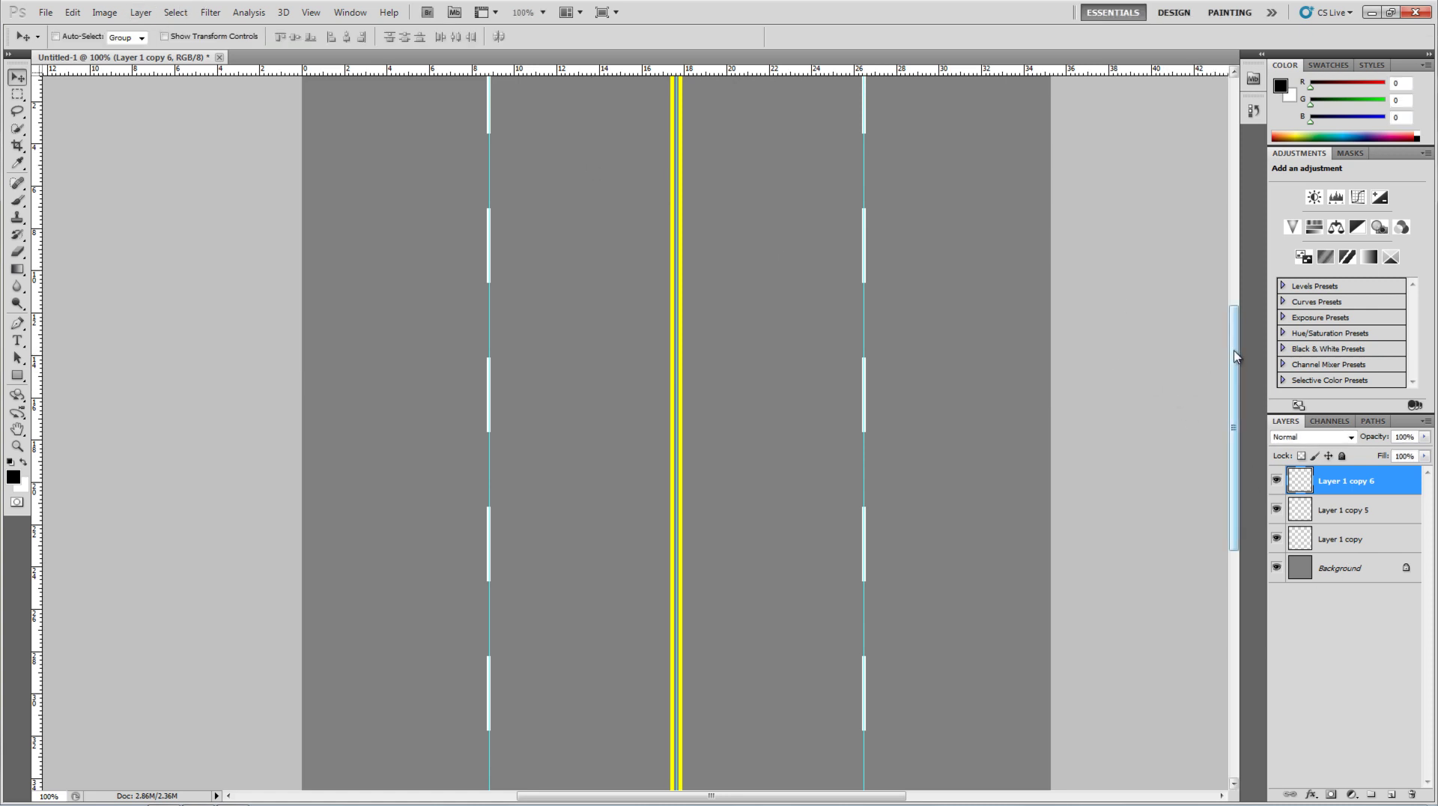
- Select the Background layer and set up the Brush tool with a size of 200 px and 22% opacity
mouse_move(1233, 360)
left_mouse_down()
mouse_move(1238, 272)
mouse_move(1238, 361)
left_mouse_up()
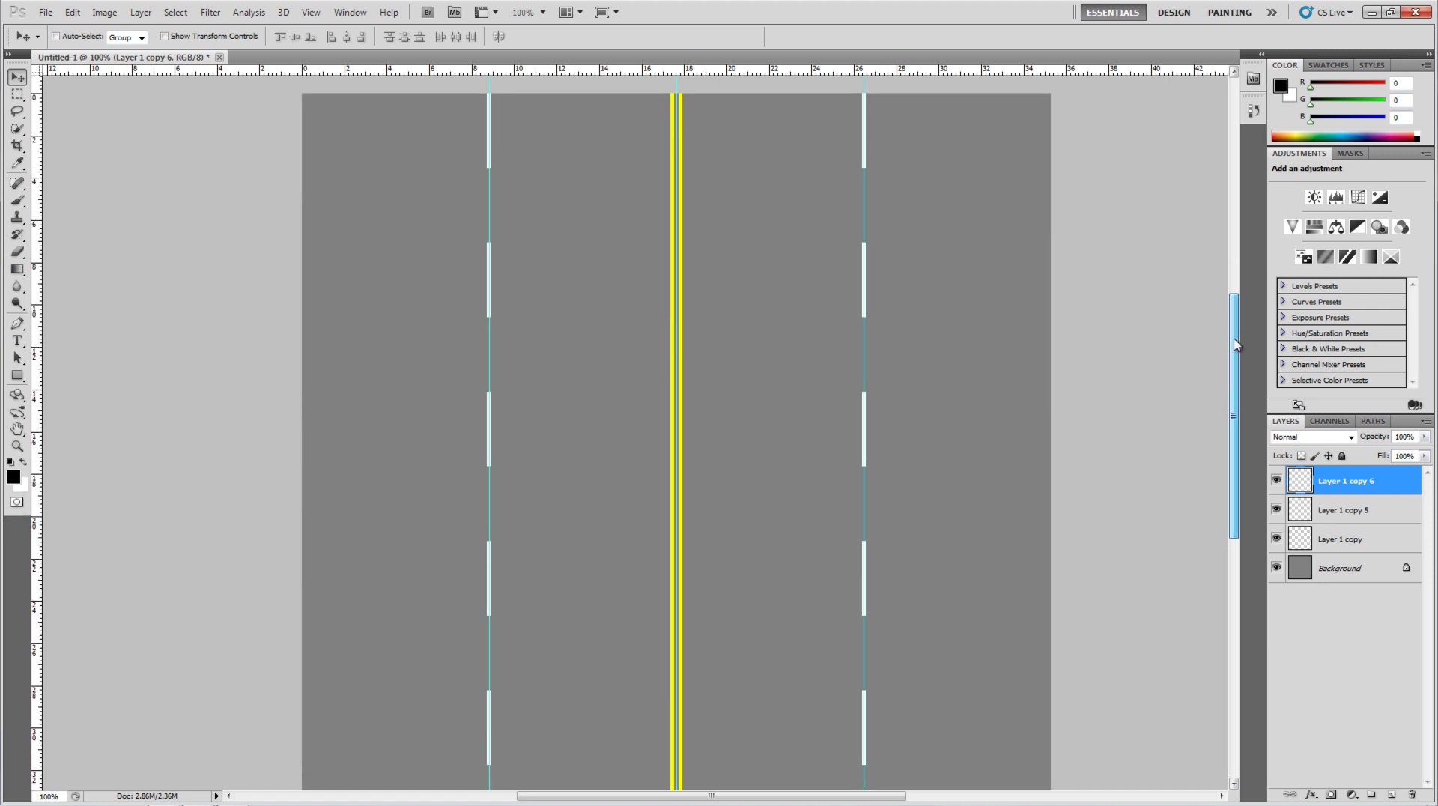
left_click(1345, 645)
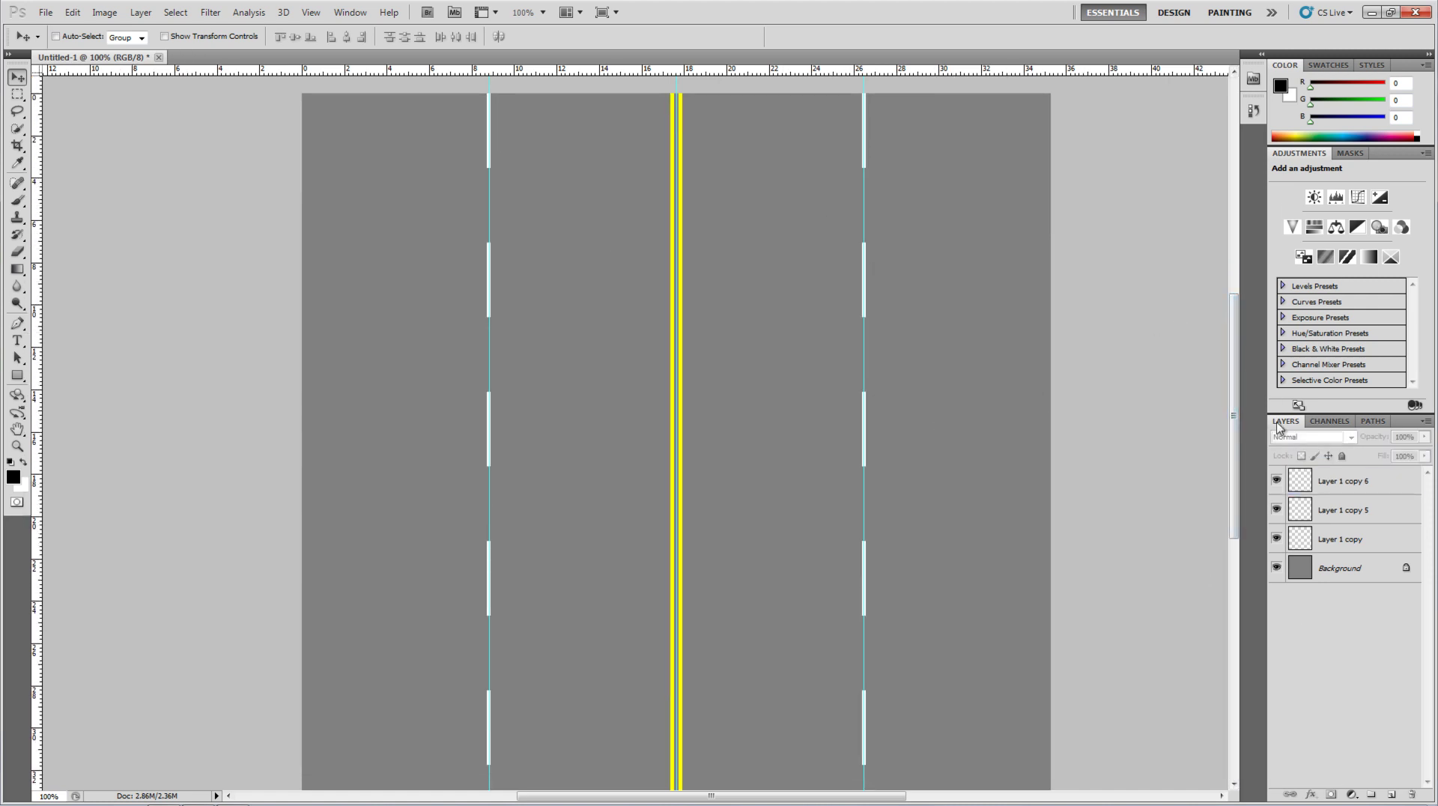
left_click(1335, 571)
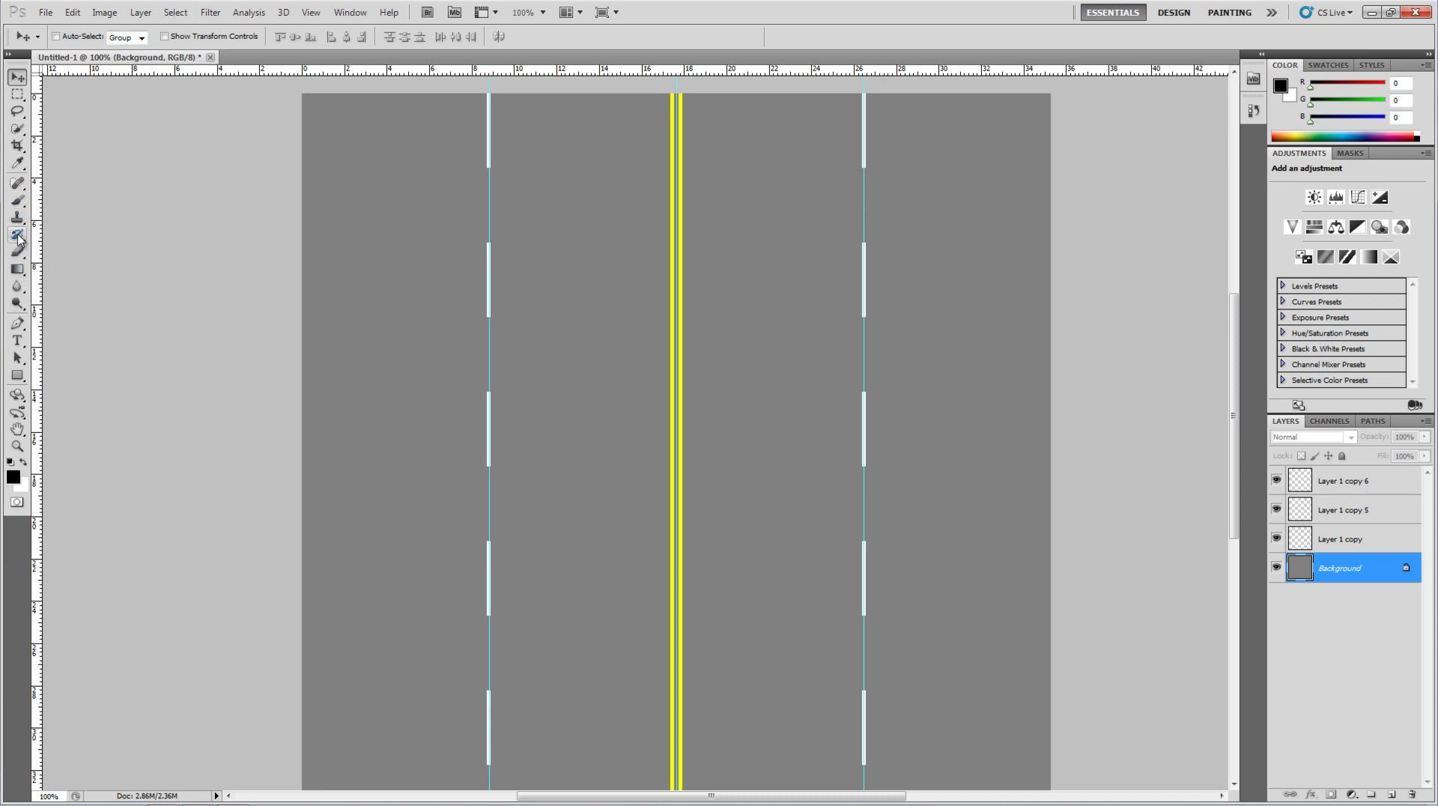
left_click(18, 200)
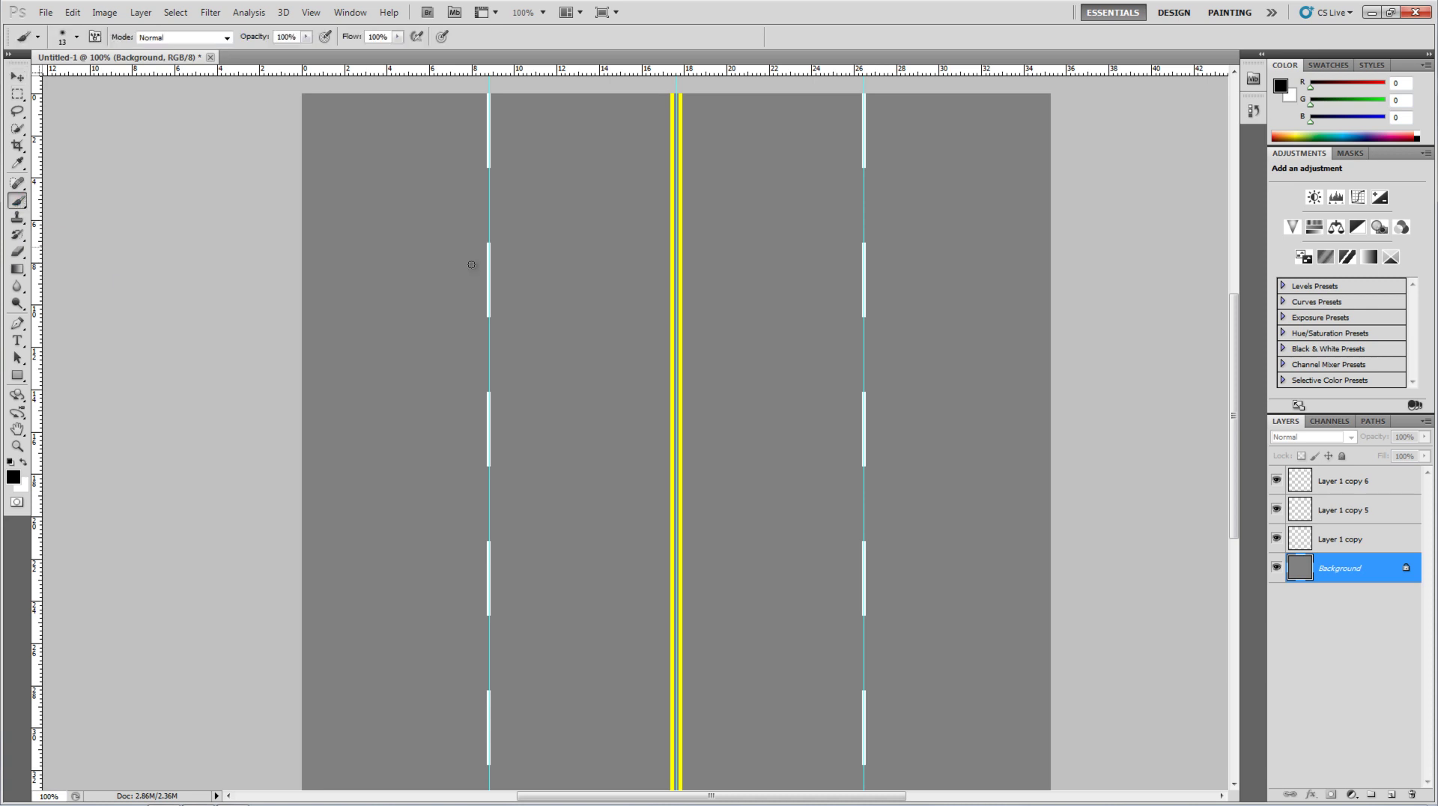
left_click(36, 37)
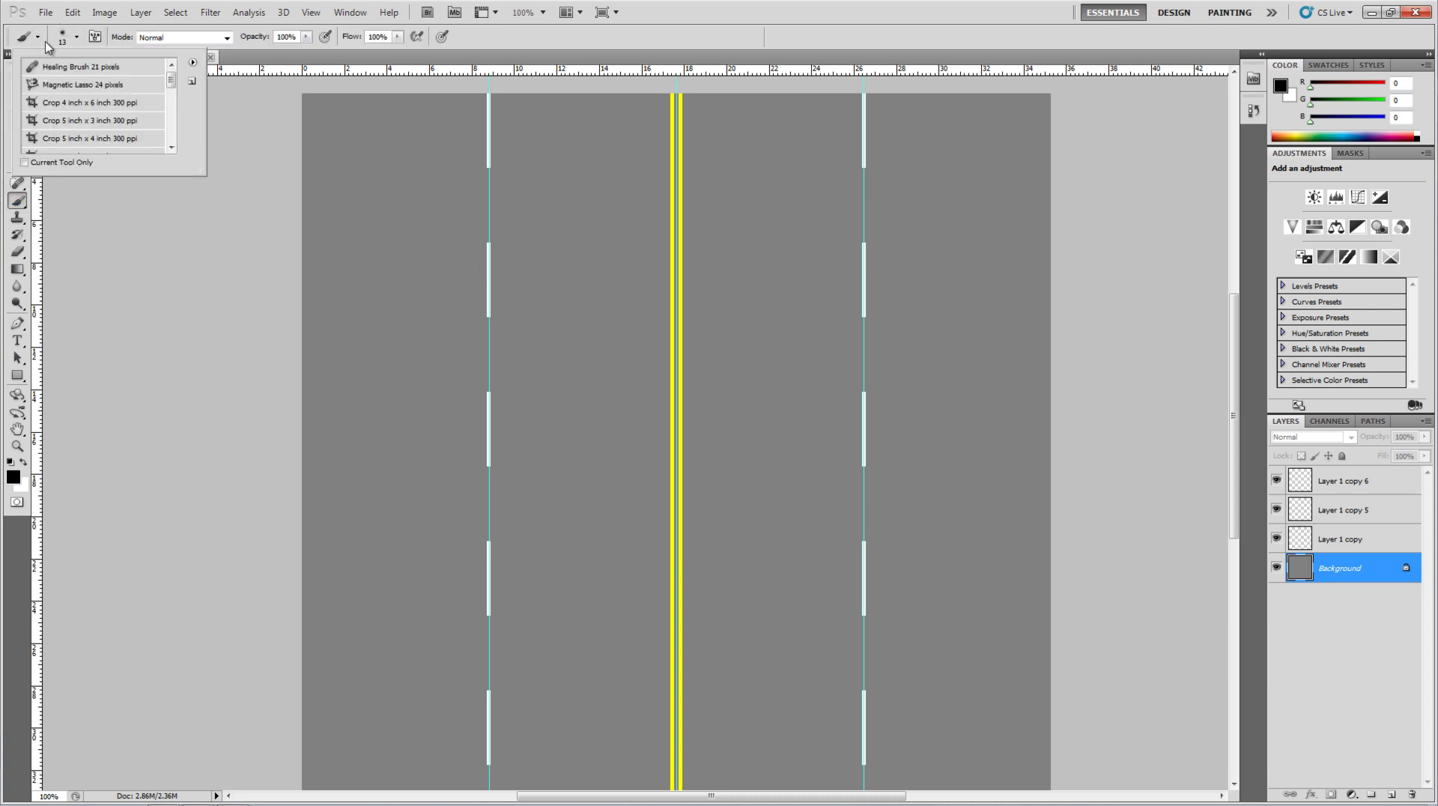
left_click(36, 36)
left_click(75, 37)
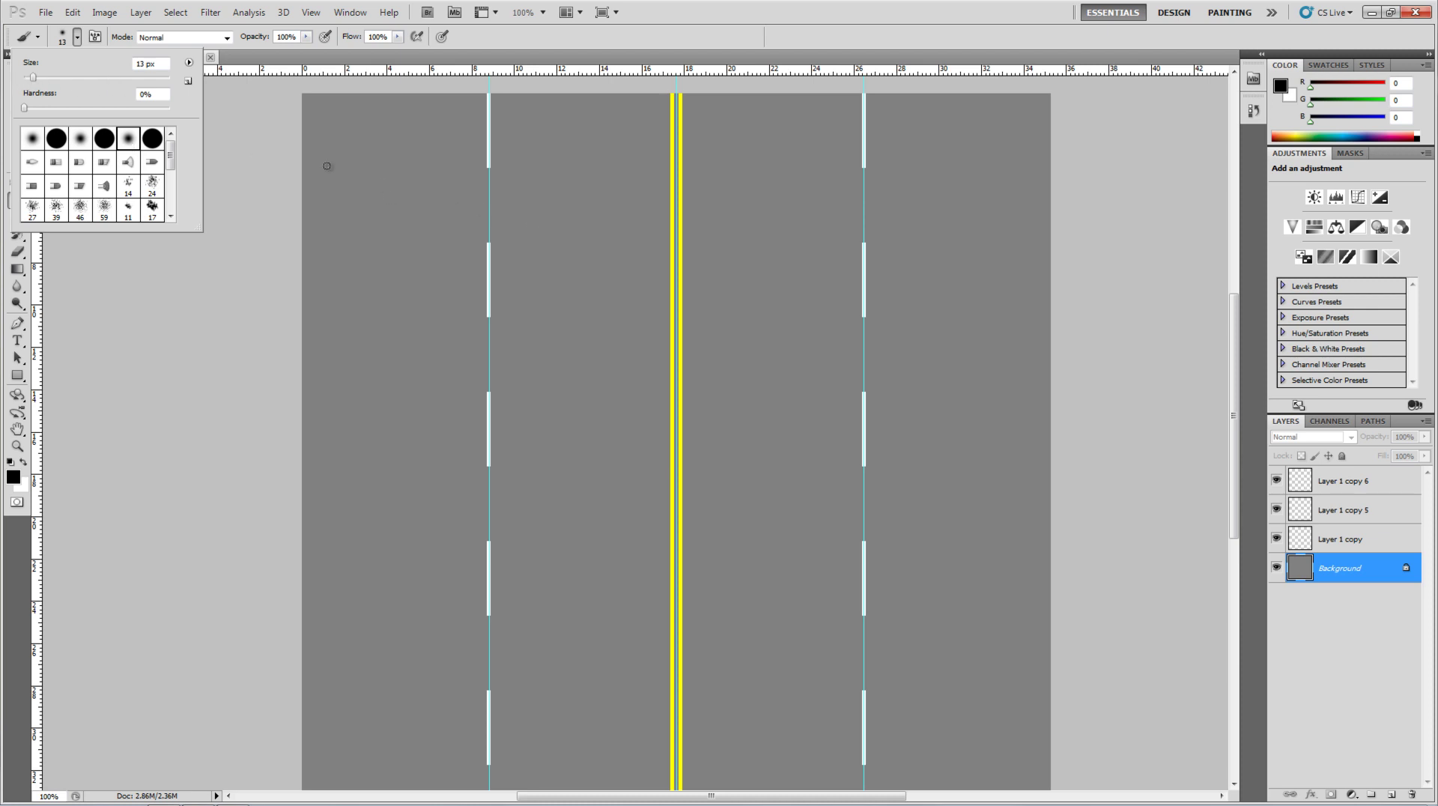
left_click_drag(33, 77, 56, 81)
type("200")
left_click_drag(304, 37, 246, 54)
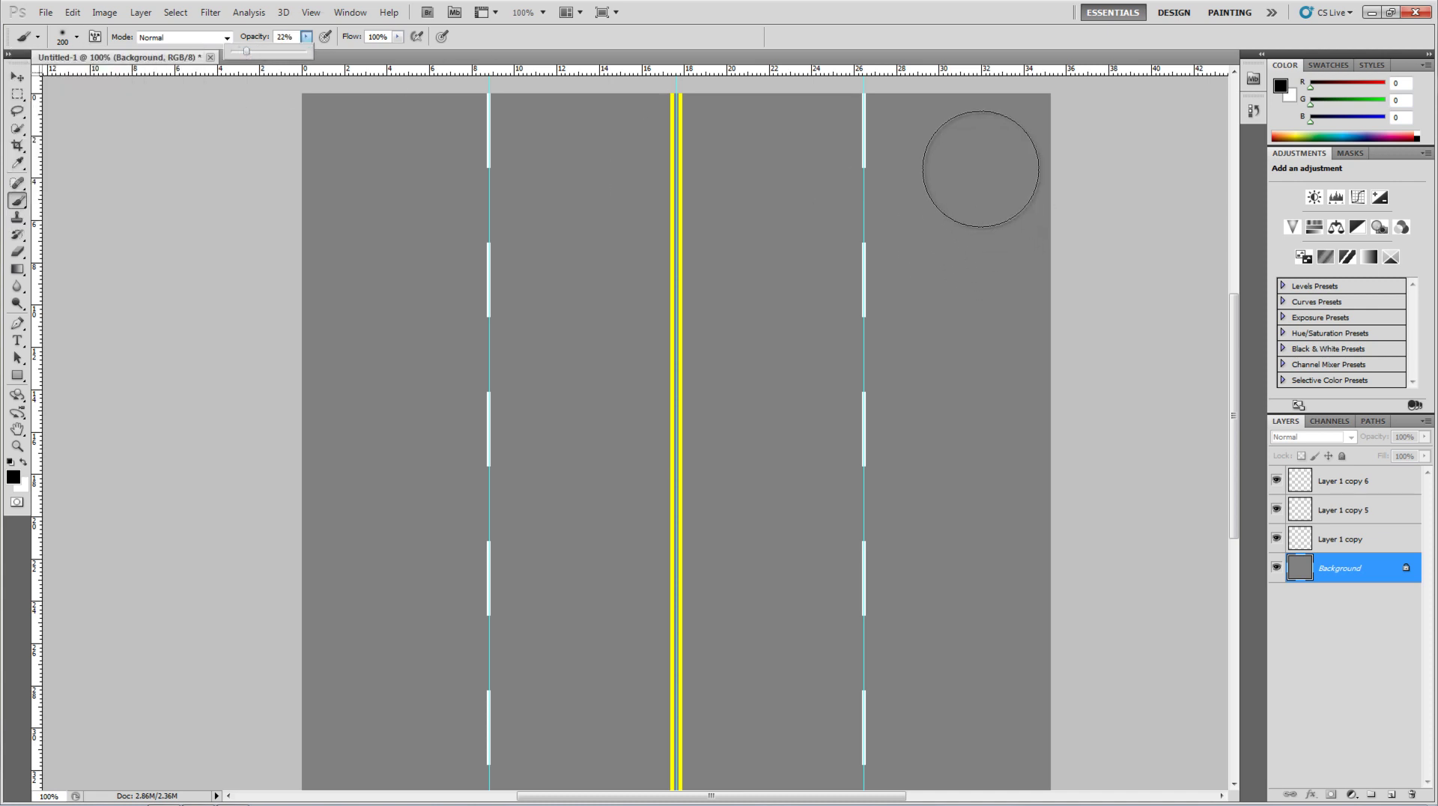
- Paint soft black shading down the middle of the rightmost lane on the Background layer
left_click(959, 148)
left_click(958, 150)
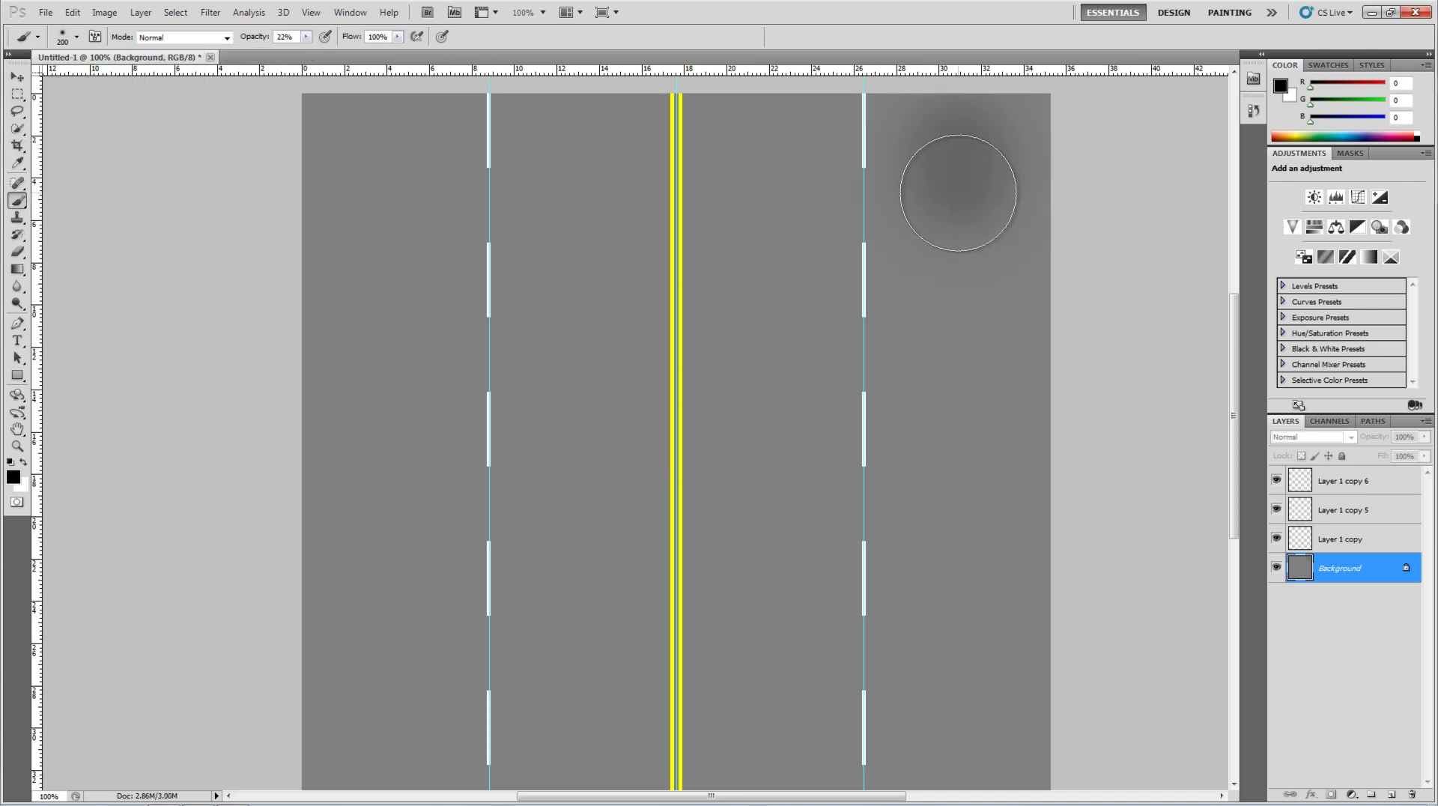
left_click_drag(957, 194, 957, 782)
left_click_drag(770, 135, 770, 369)
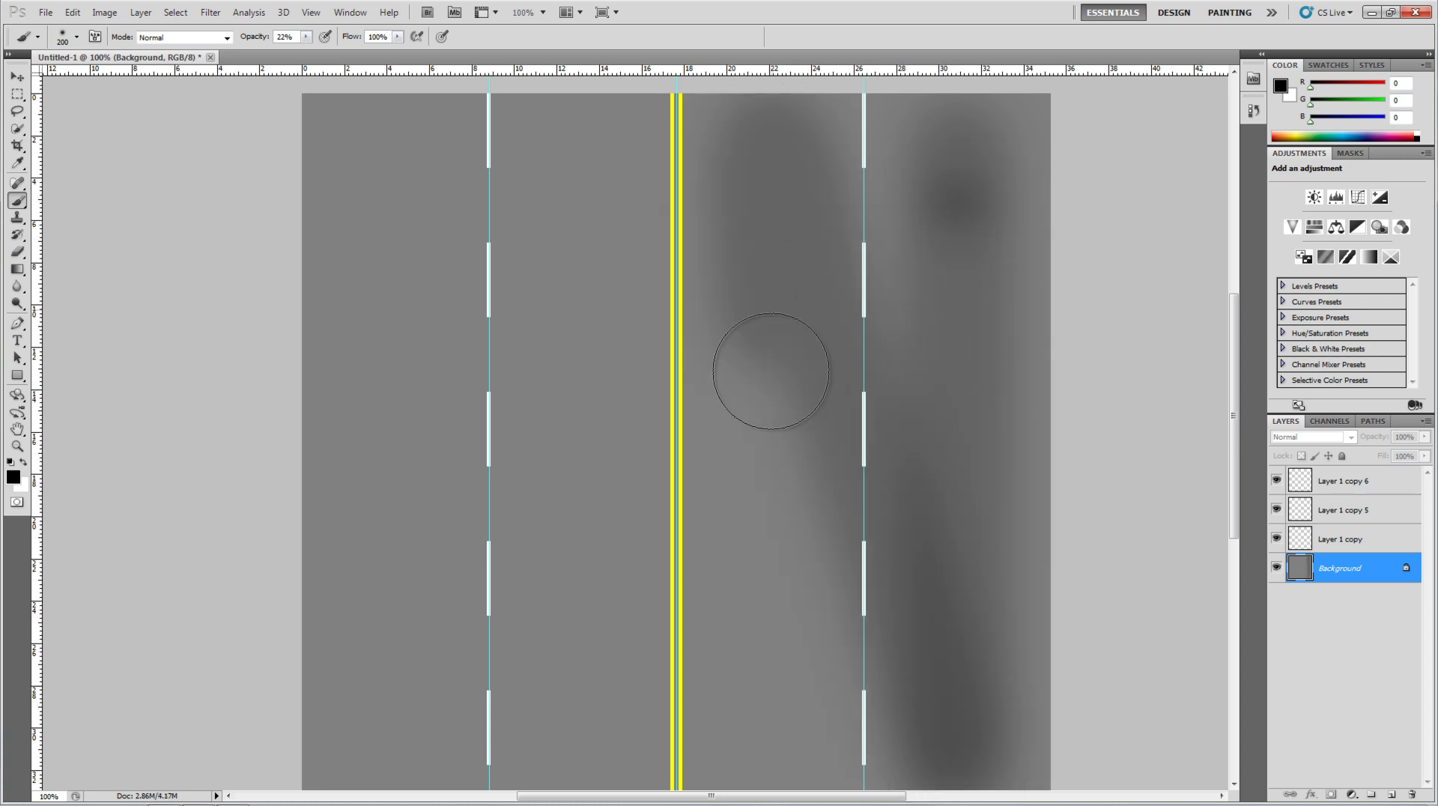
left_click(72, 12)
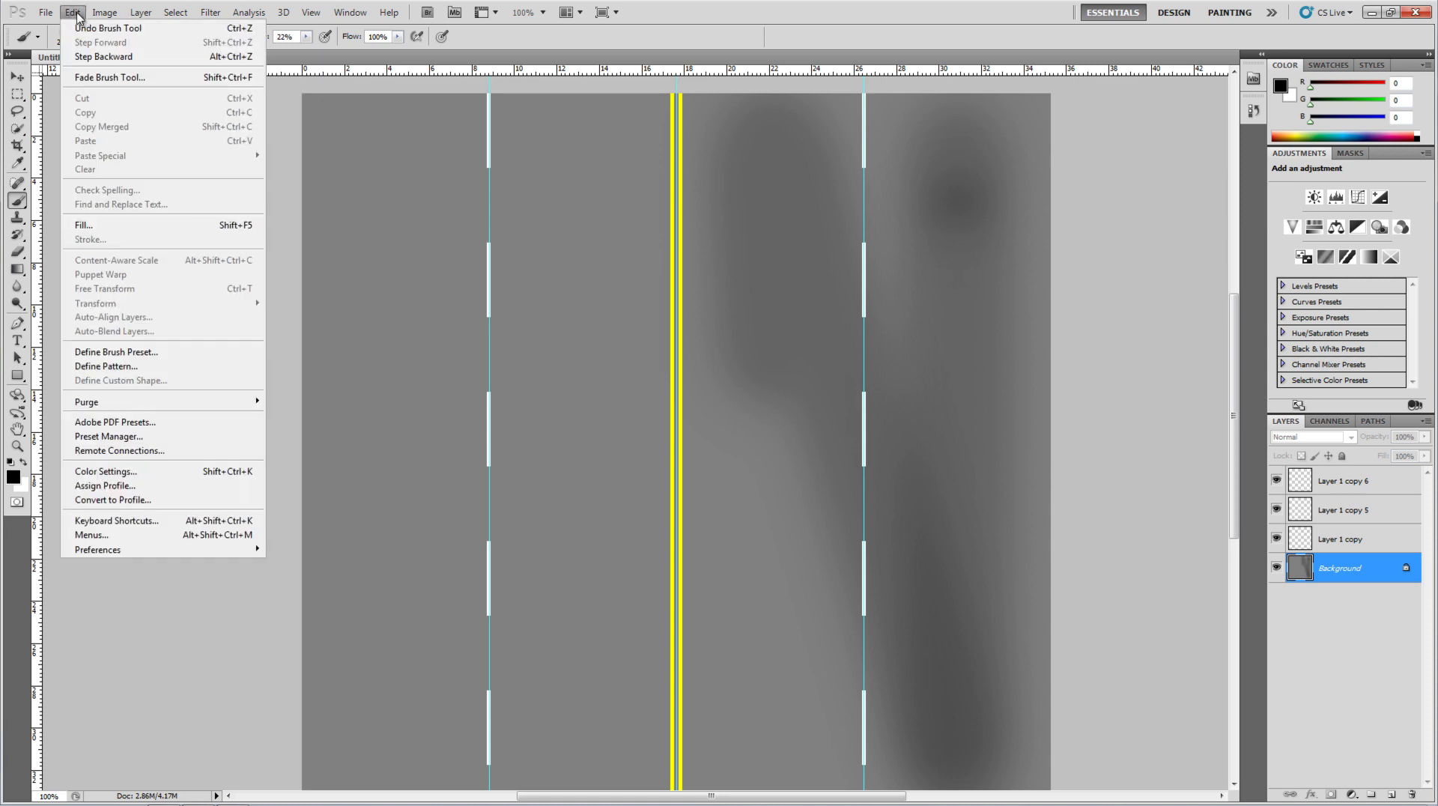
left_click(98, 51)
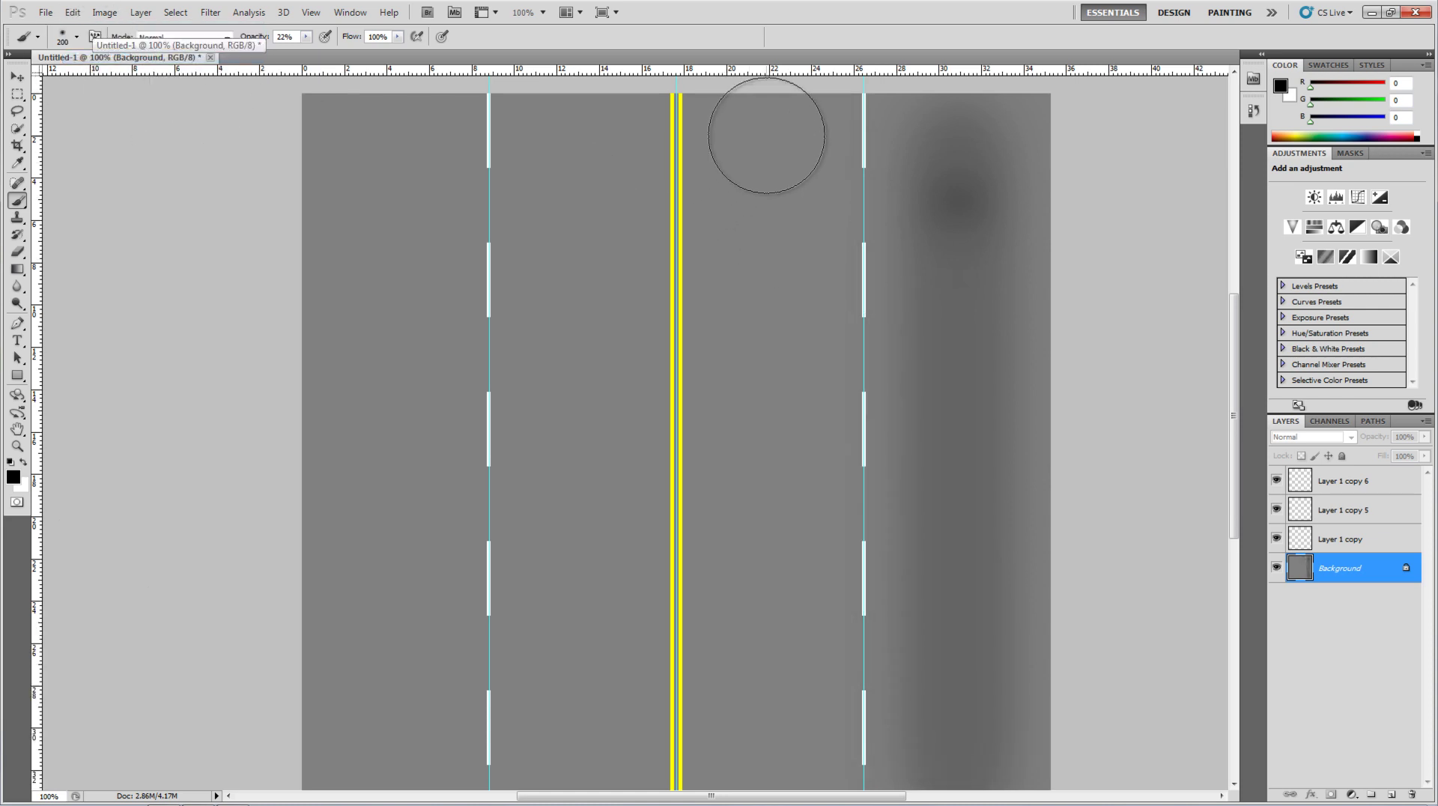
- Paint a straight soft black band down the lane between the yellow centre line and the right dashes
mouse_move(766, 138)
left_mouse_down()
mouse_move(791, 594)
mouse_move(779, 771)
left_mouse_up()
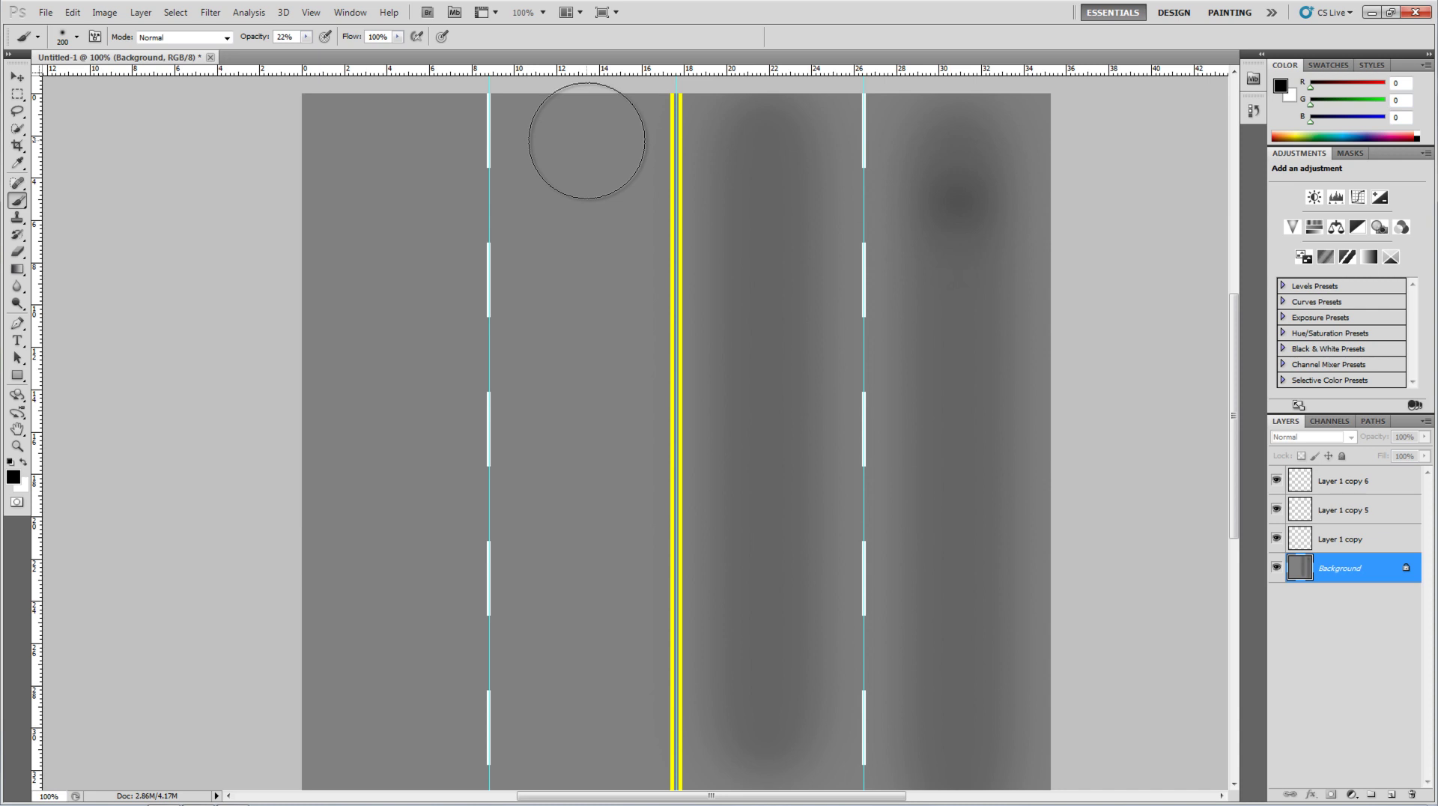
left_click_drag(586, 139, 585, 685)
left_click(73, 12)
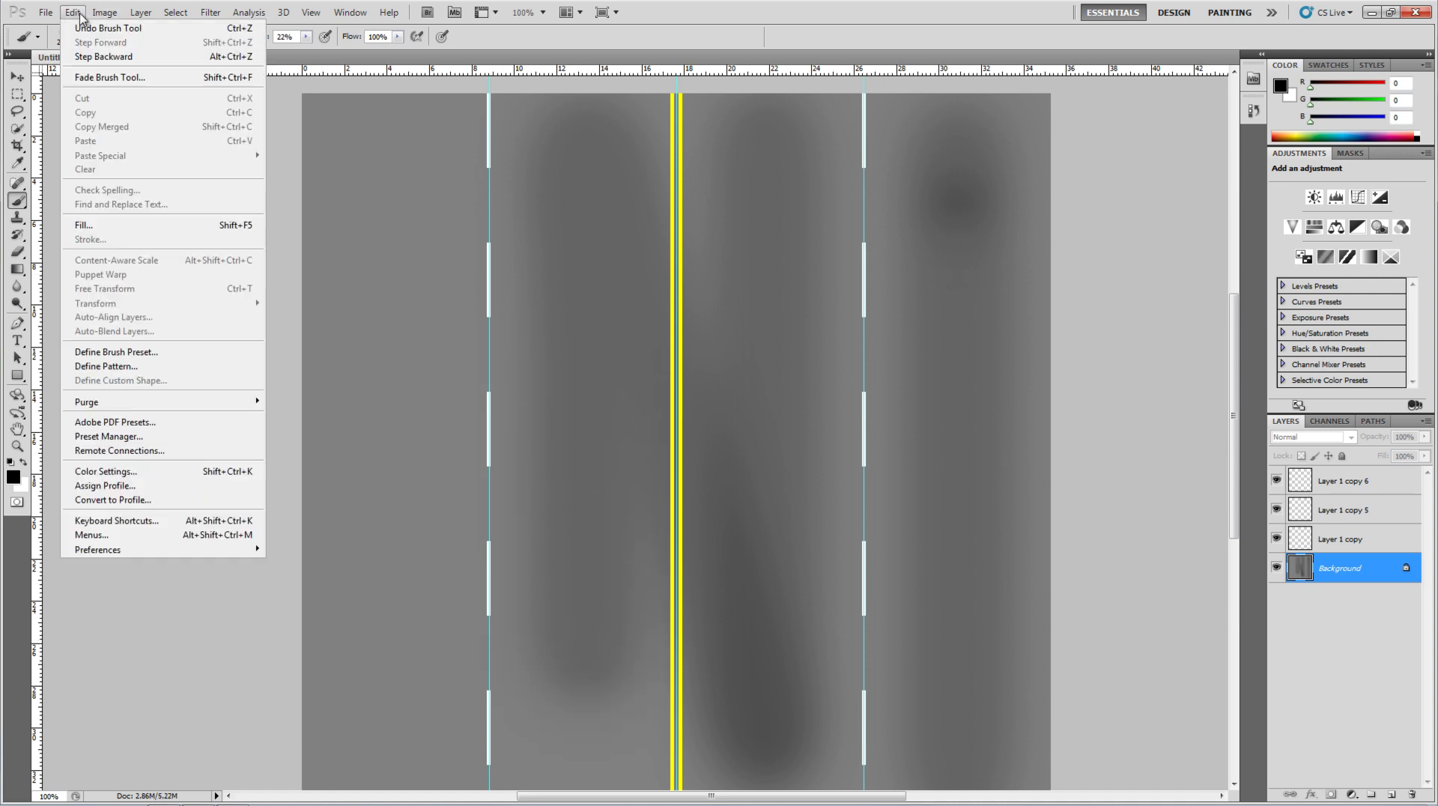
left_click(112, 57)
key("ctrl+alt+z")
- Paint soft black bands down the two lanes left of the yellow centre line on the Background layer
left_click_drag(577, 135, 582, 772)
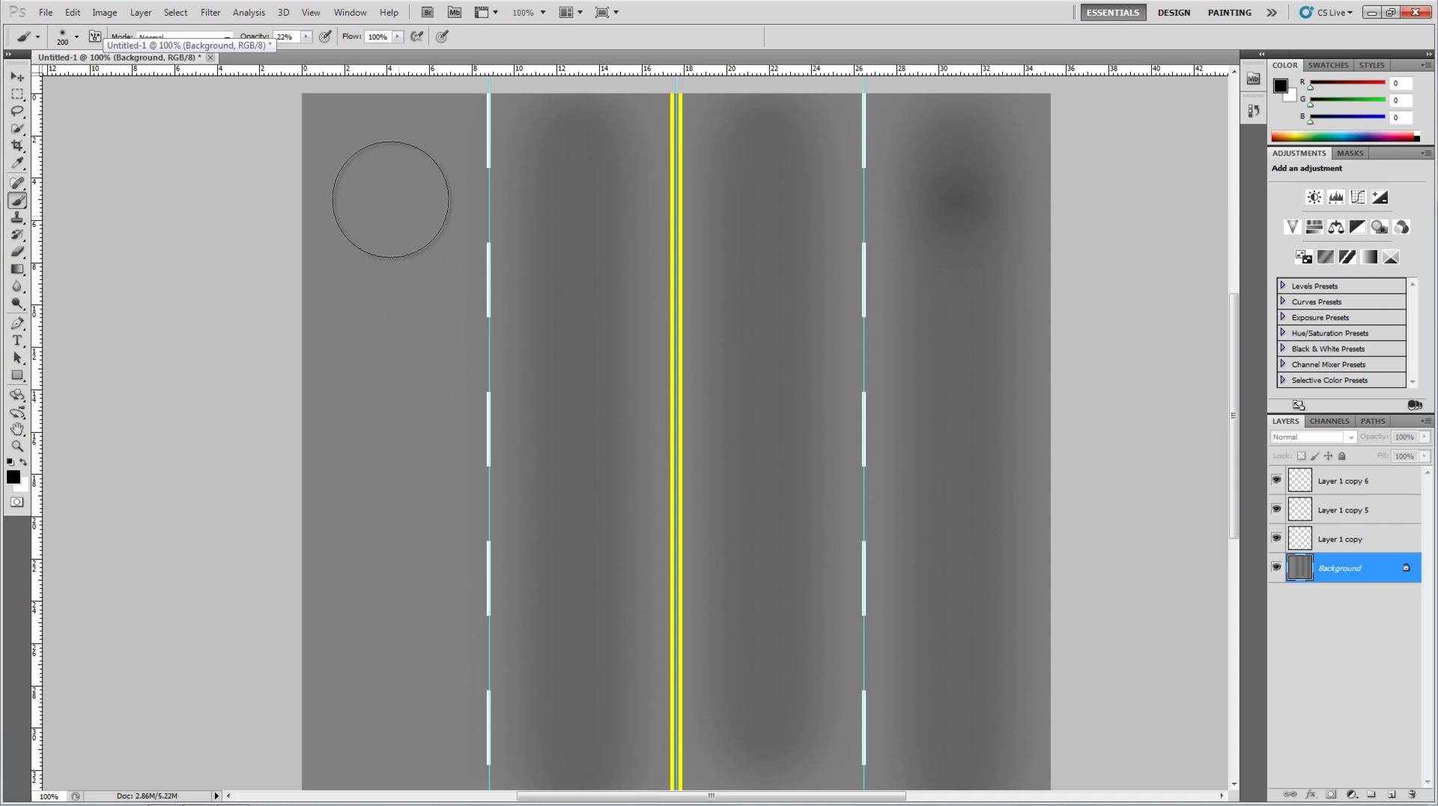
left_click(383, 133)
left_click_drag(383, 133, 391, 414)
left_click_drag(389, 358, 385, 778)
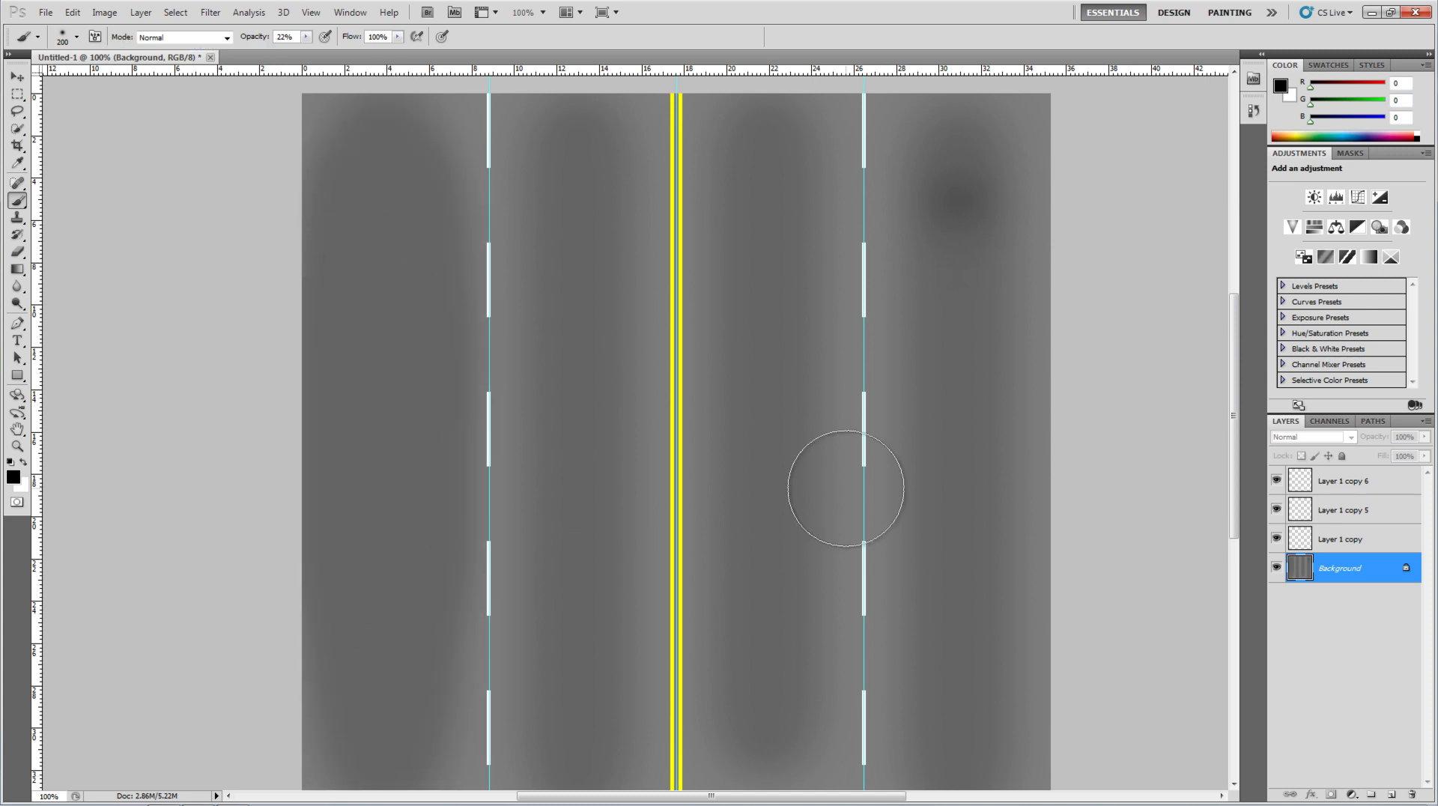
- Save the road image to the Desktop as a 24-bit Windows BMP file named road
left_click(45, 14)
left_click(102, 240)
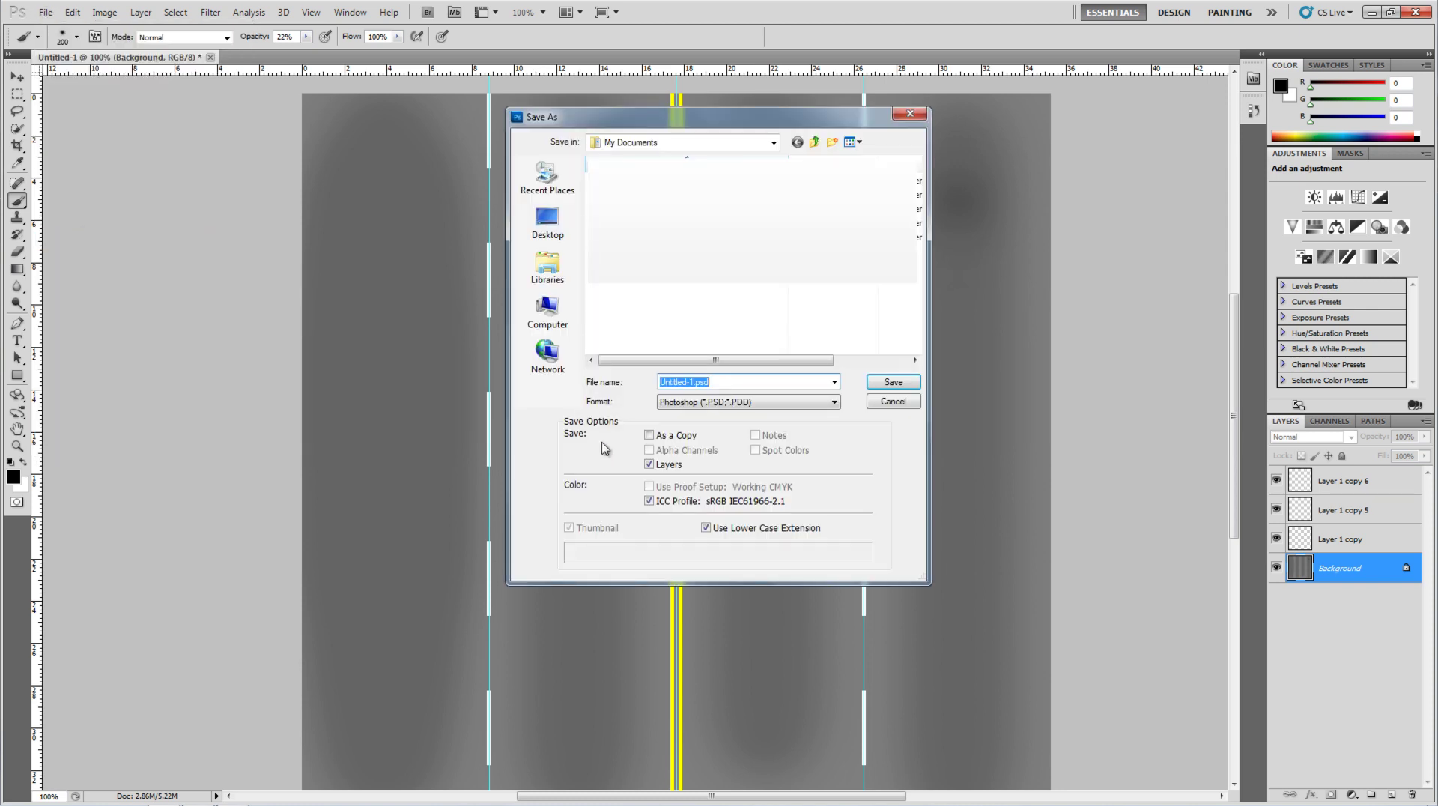
left_click(699, 405)
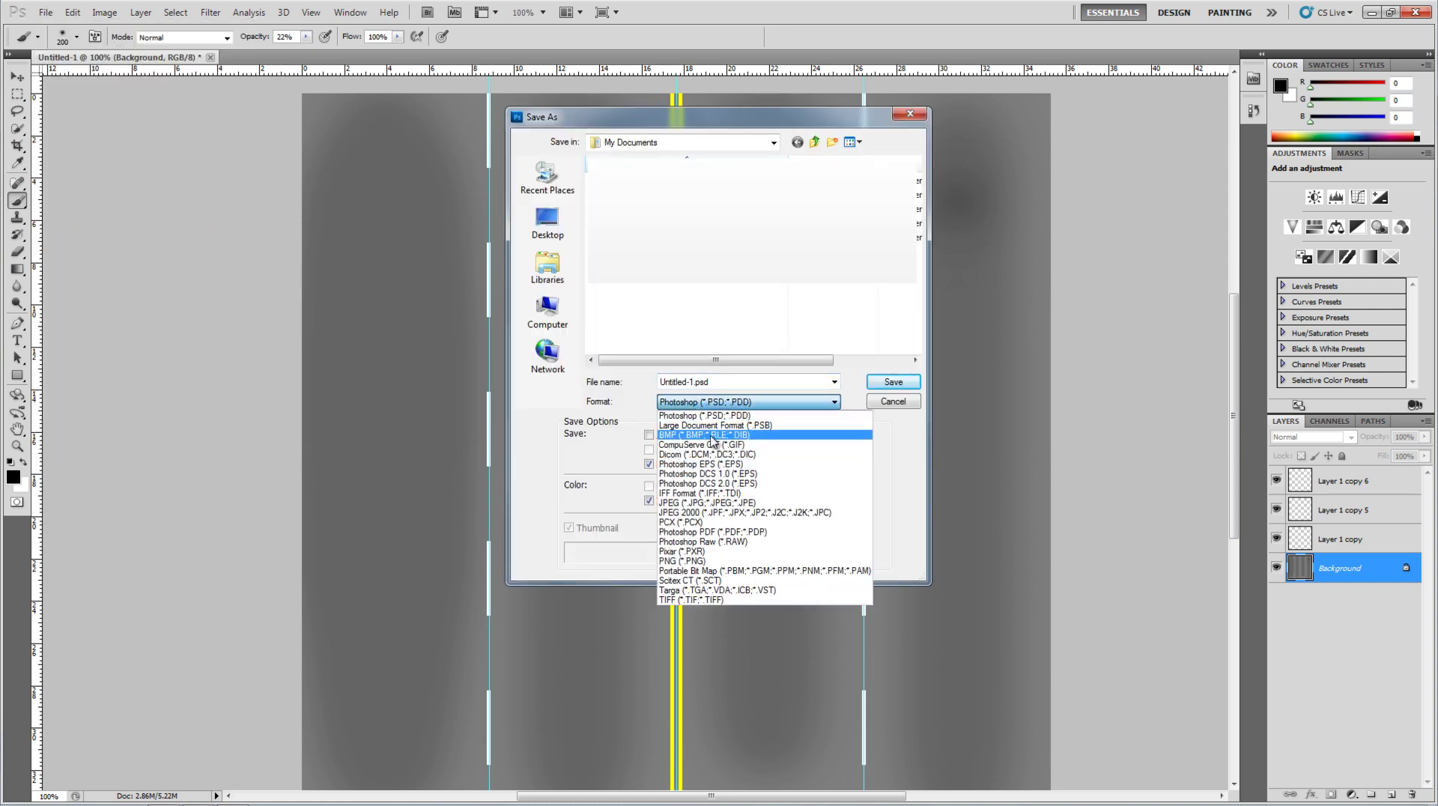
left_click(712, 435)
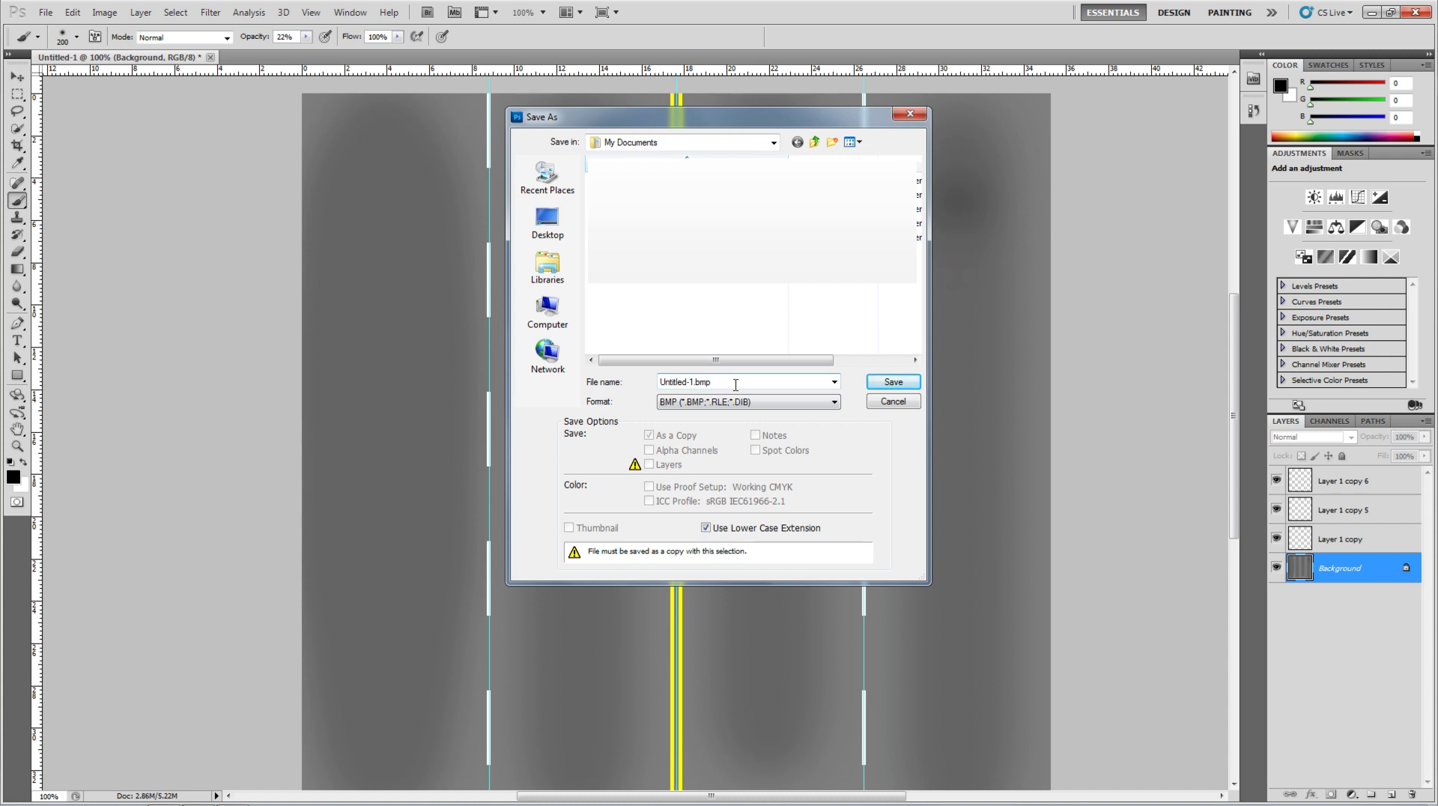
double_click(733, 380)
type("road")
left_click(545, 225)
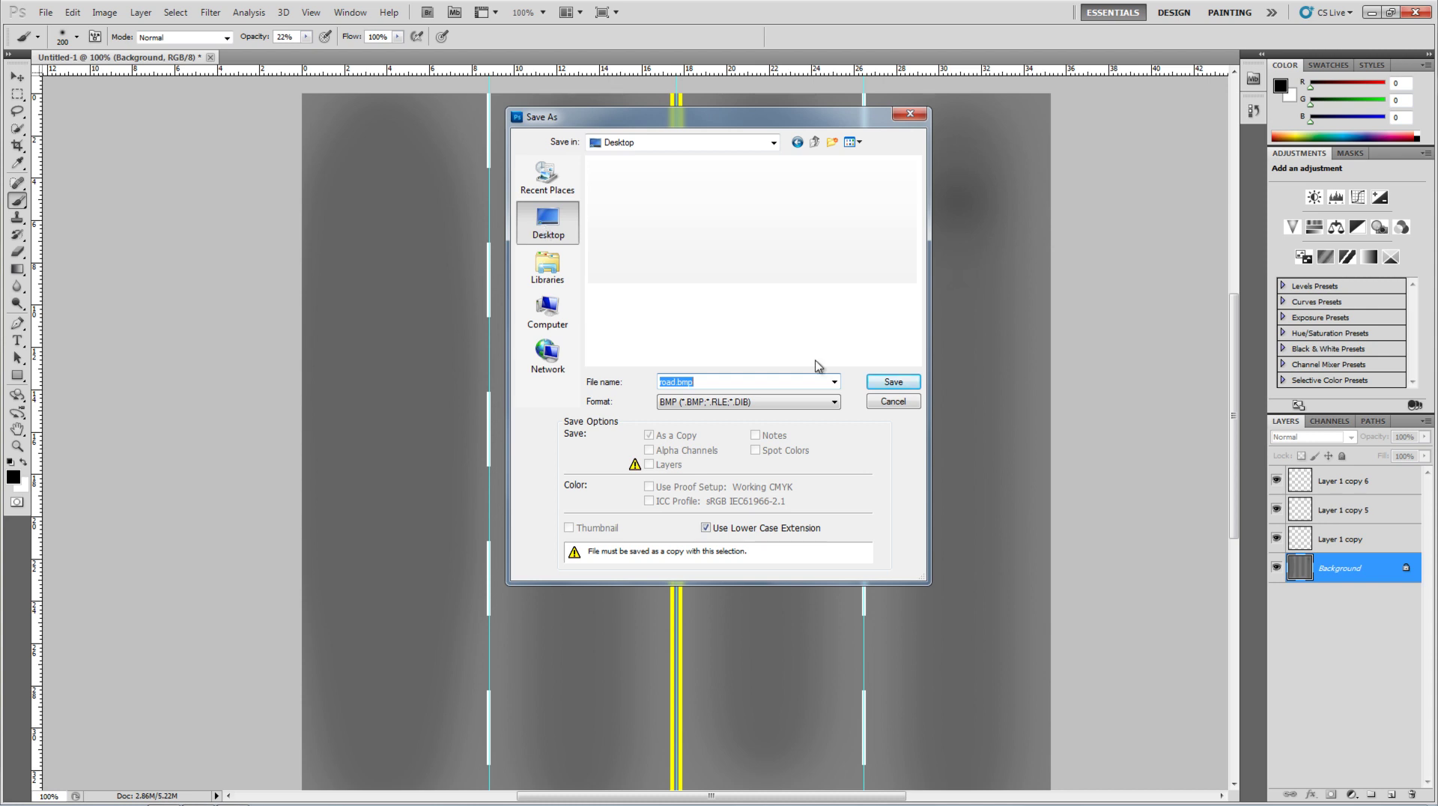
left_click(895, 383)
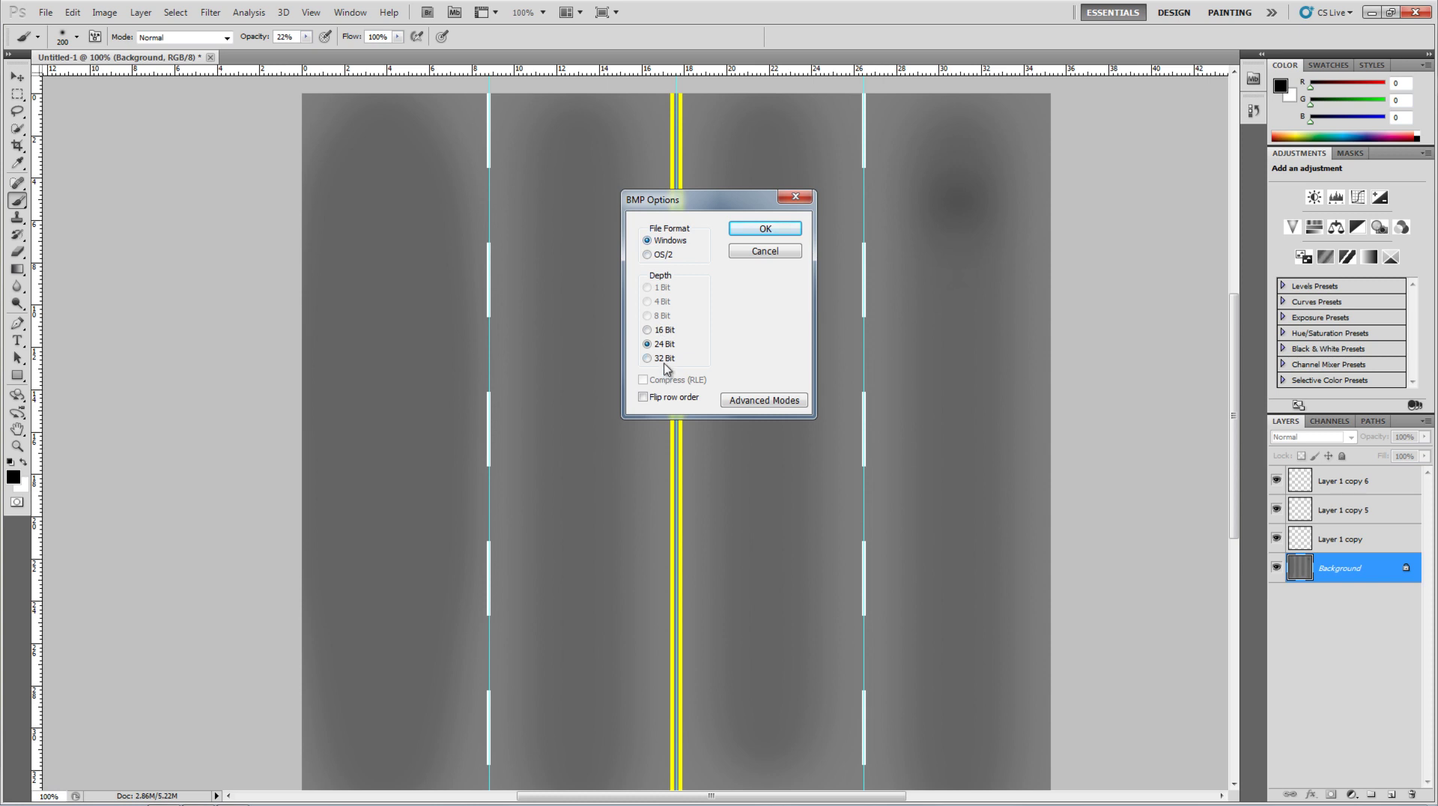
left_click(766, 228)
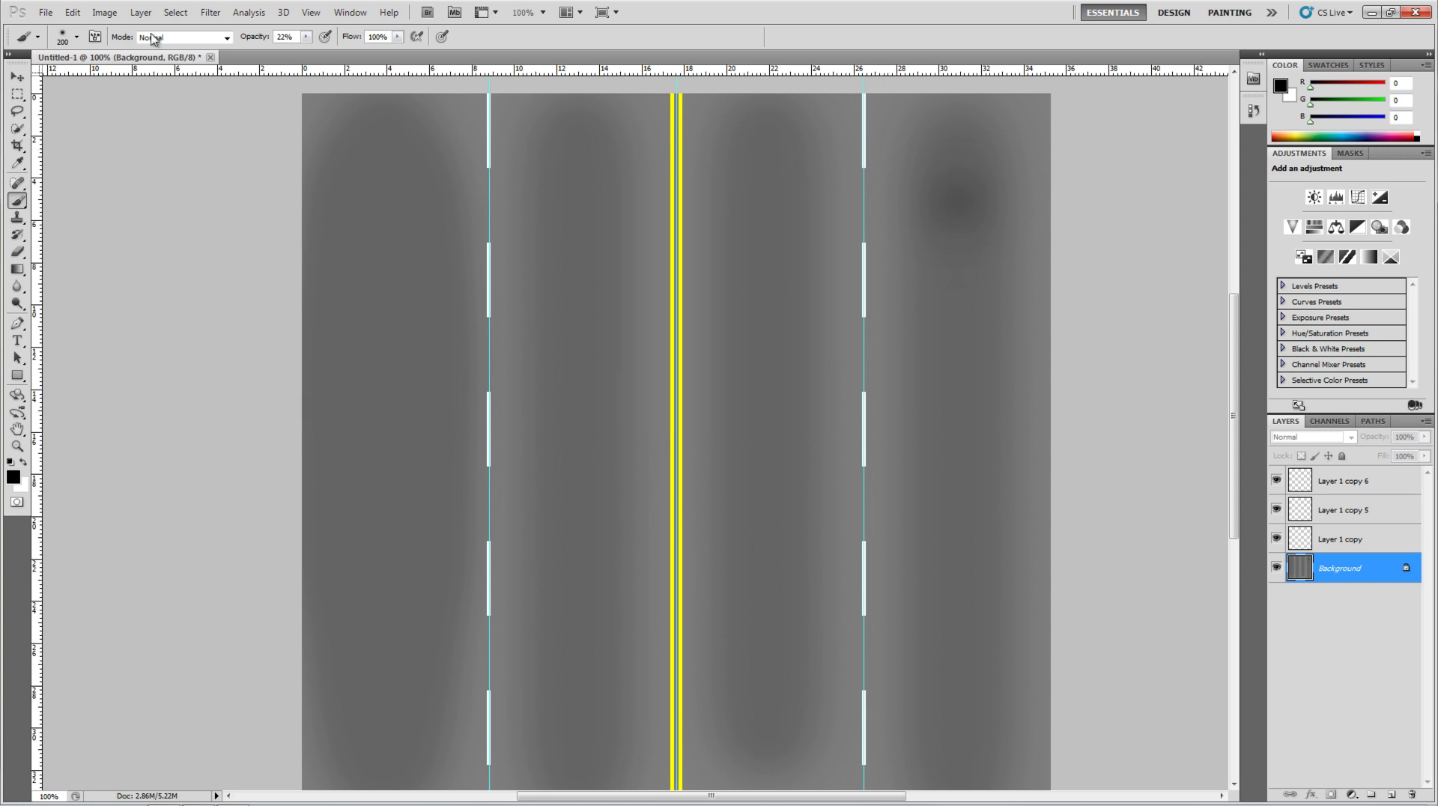
- Create a new blank 1000 x 1000 pixel RGB document with a white background
left_click(45, 12)
left_click(51, 28)
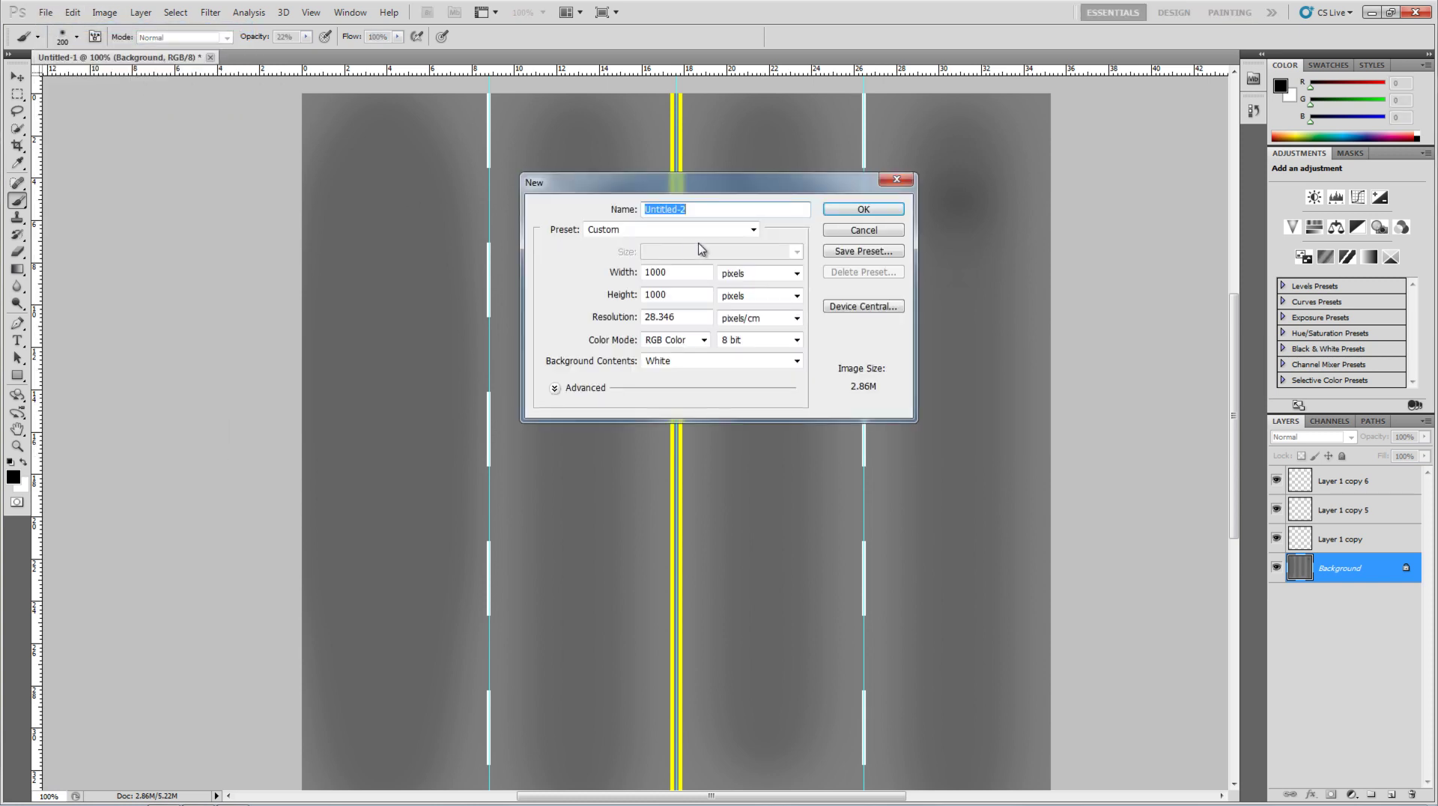
left_click(868, 209)
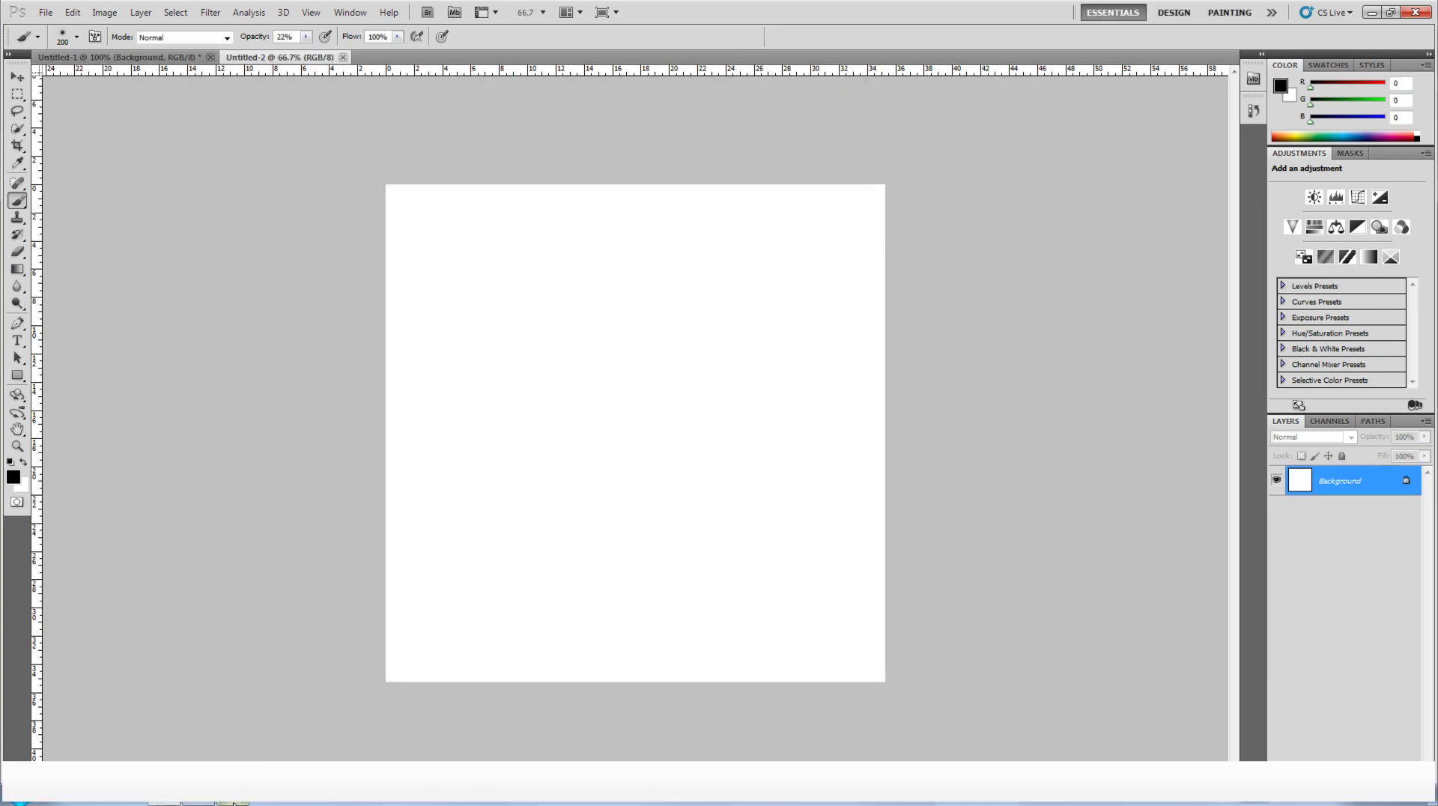
- Switch to 3ds Max, select the road plane right of the junction and load the 03 - Default sample material into the Slate Material Editor view
key("alt+Tab")
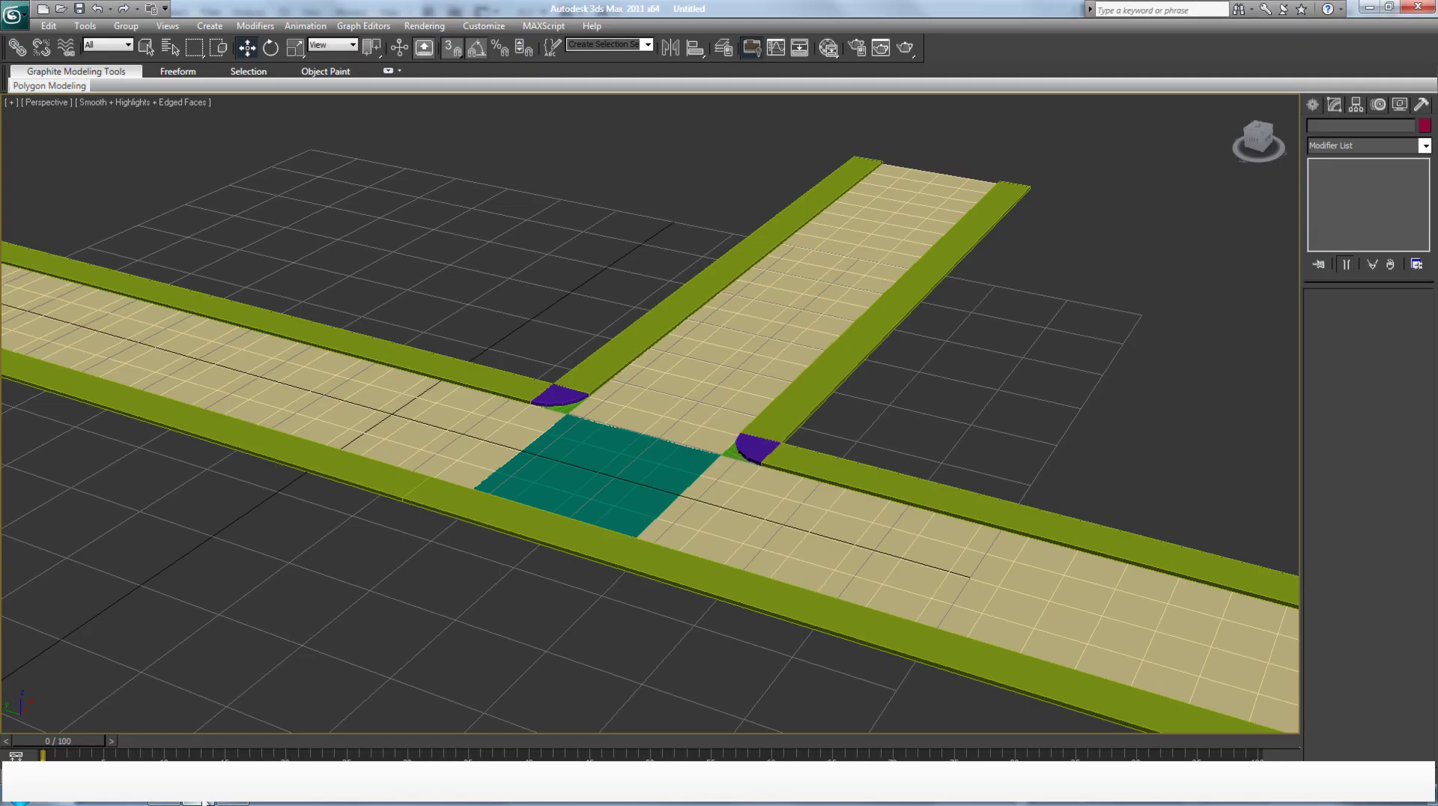
left_click(969, 552)
key("m")
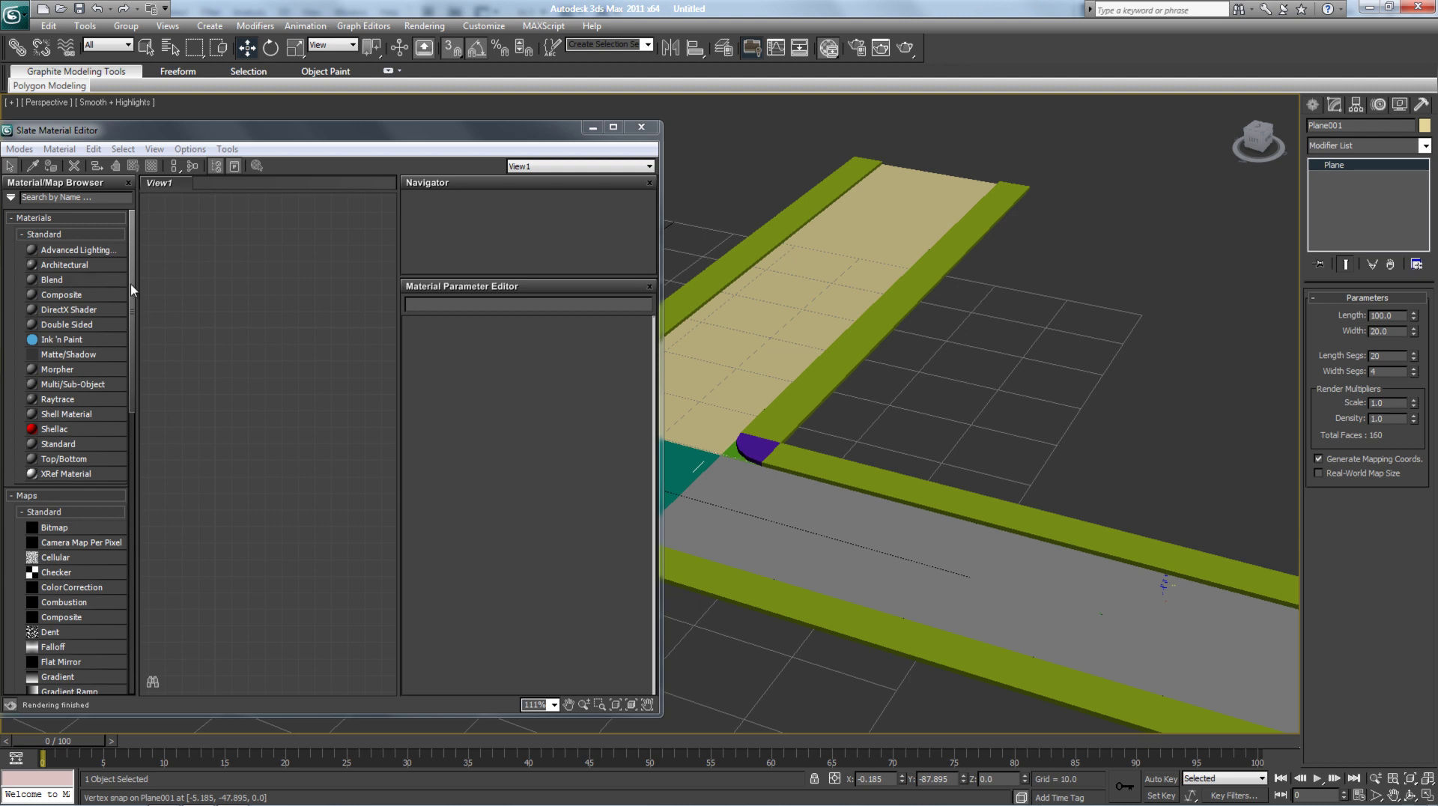
left_click_drag(135, 290, 135, 575)
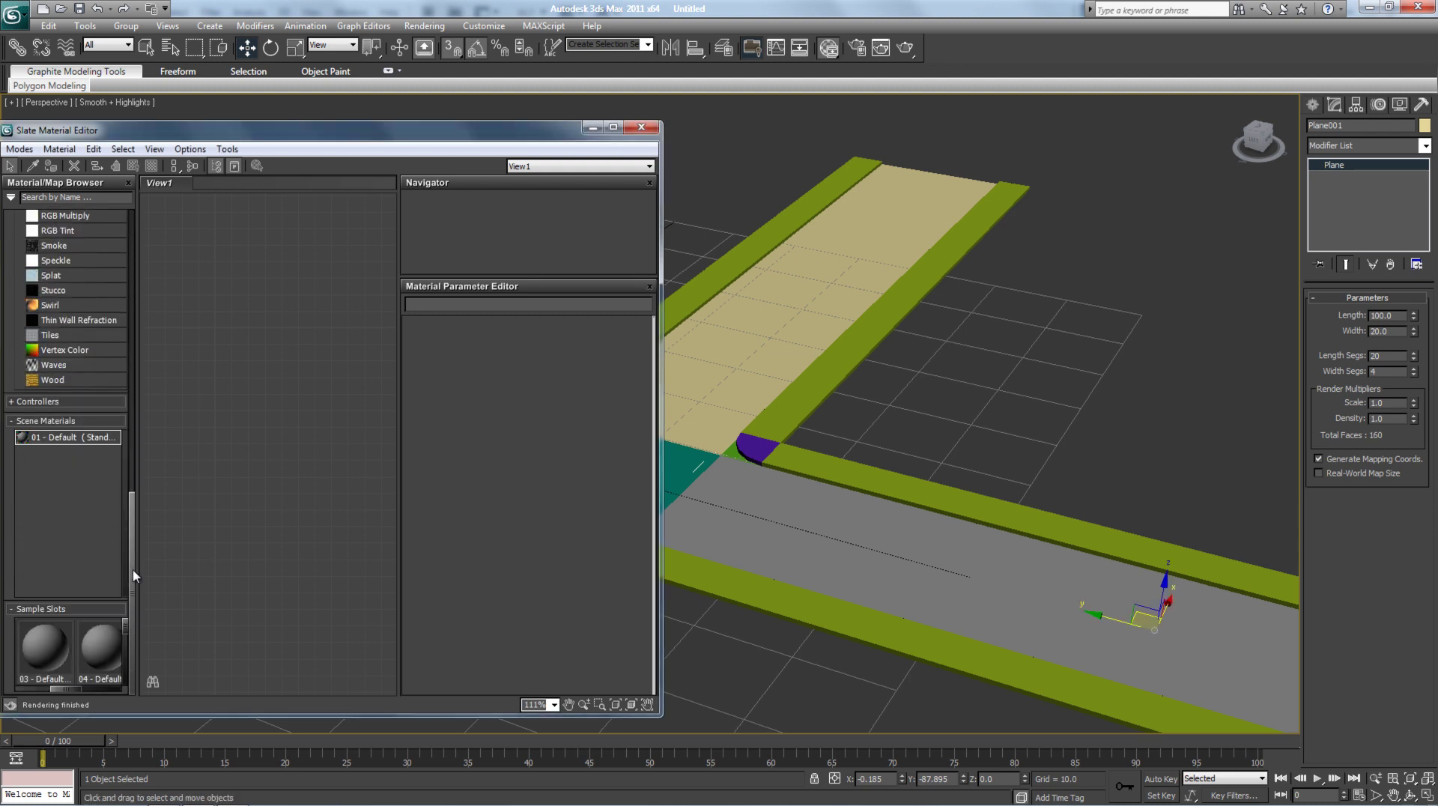
double_click(45, 648)
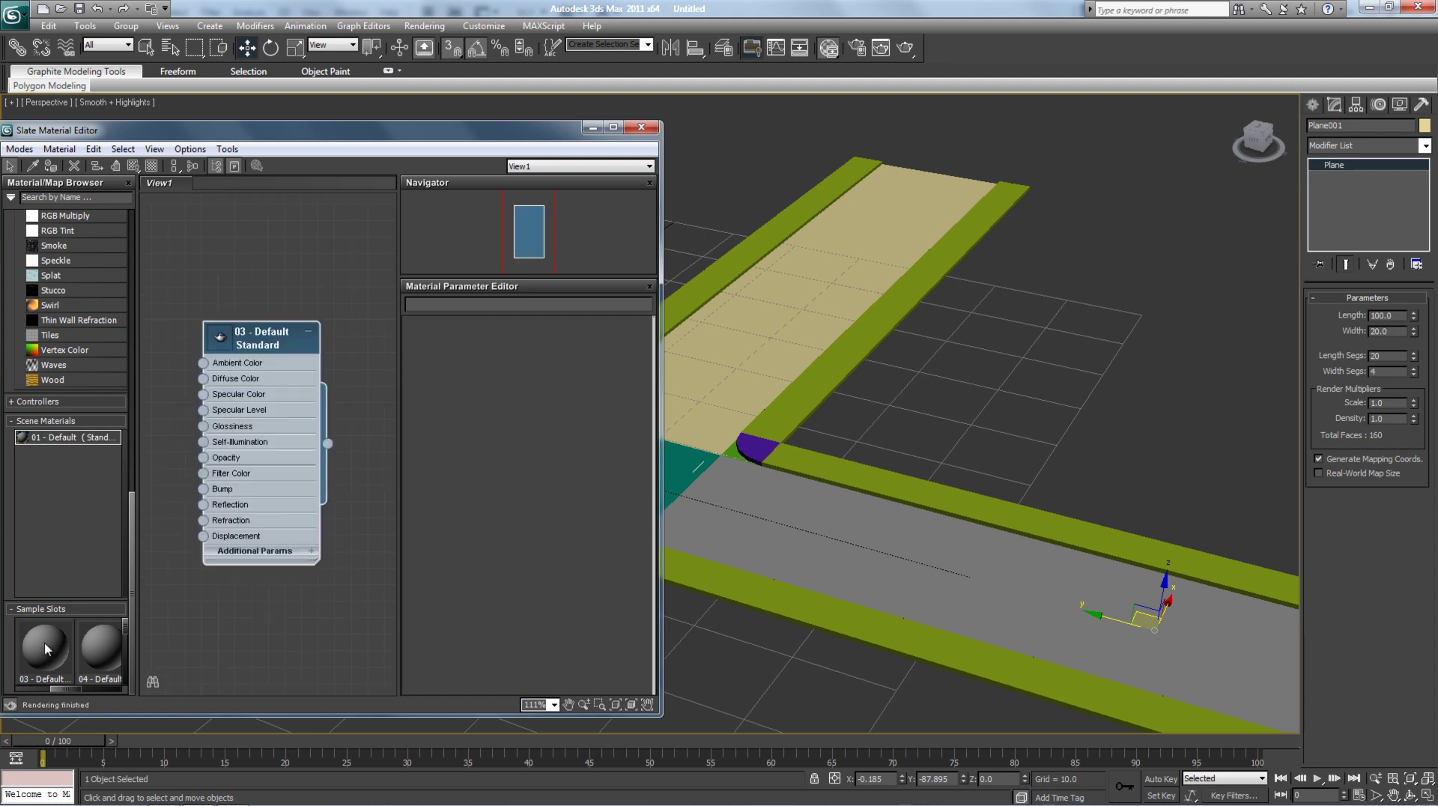
right_click(47, 655)
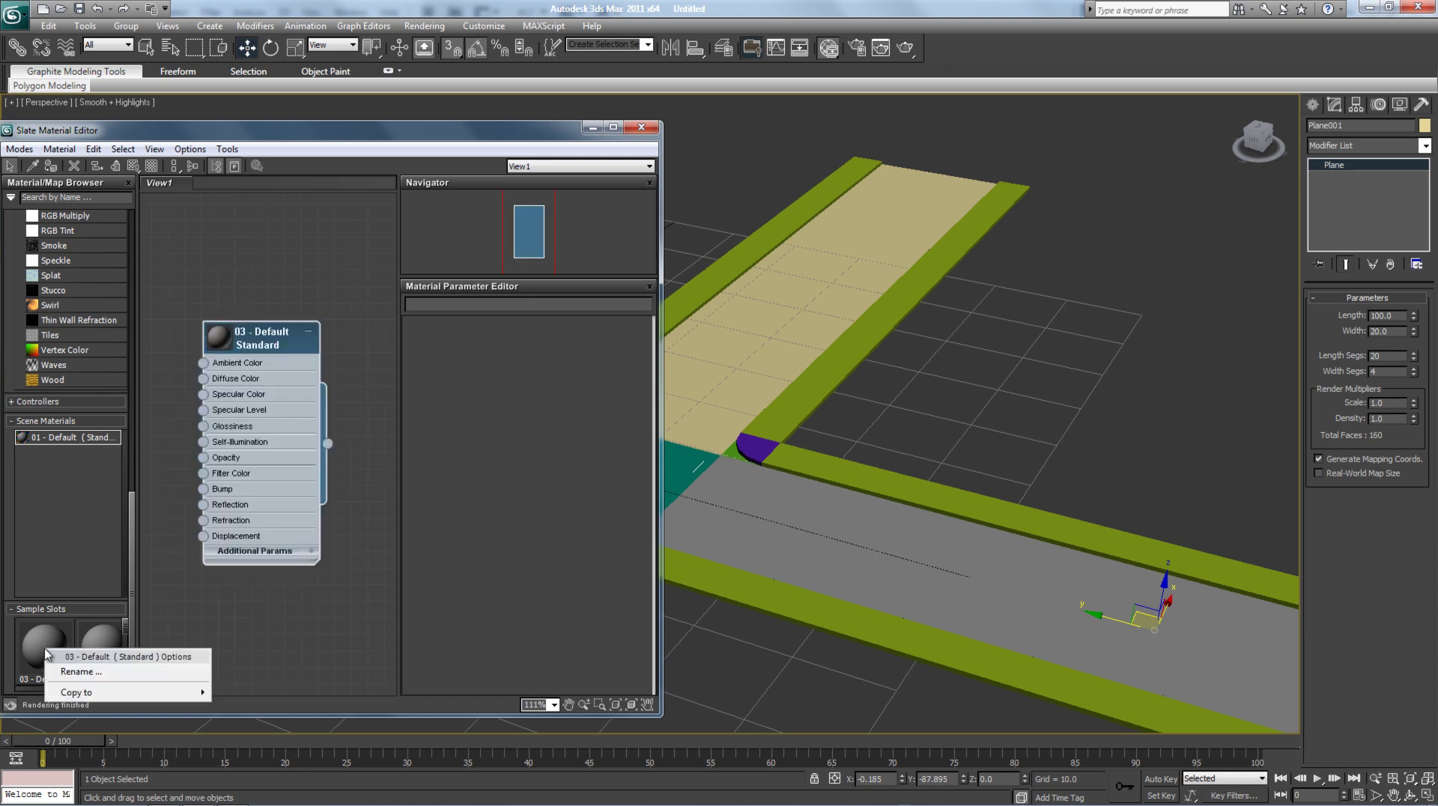
mouse_move(129, 696)
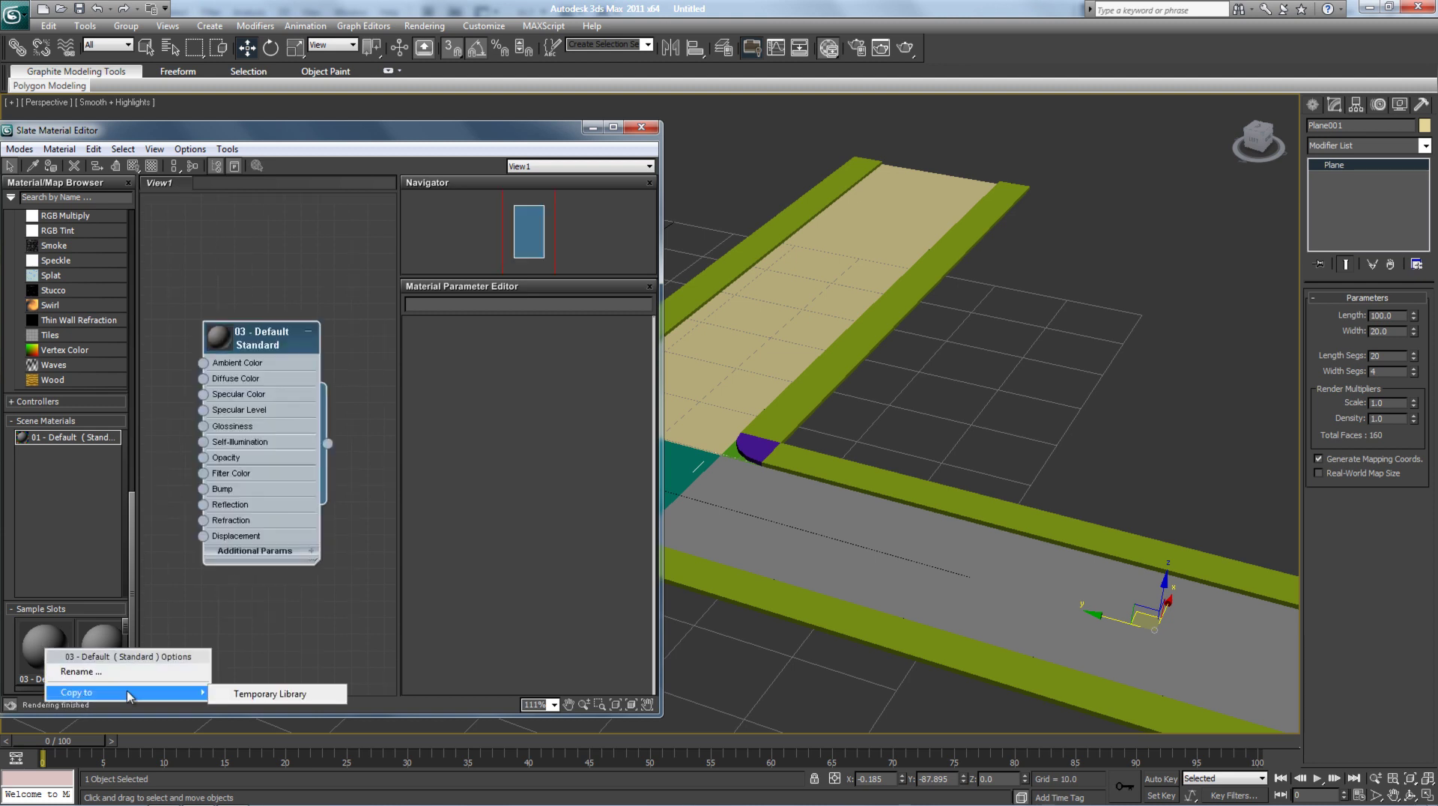
left_click(176, 523)
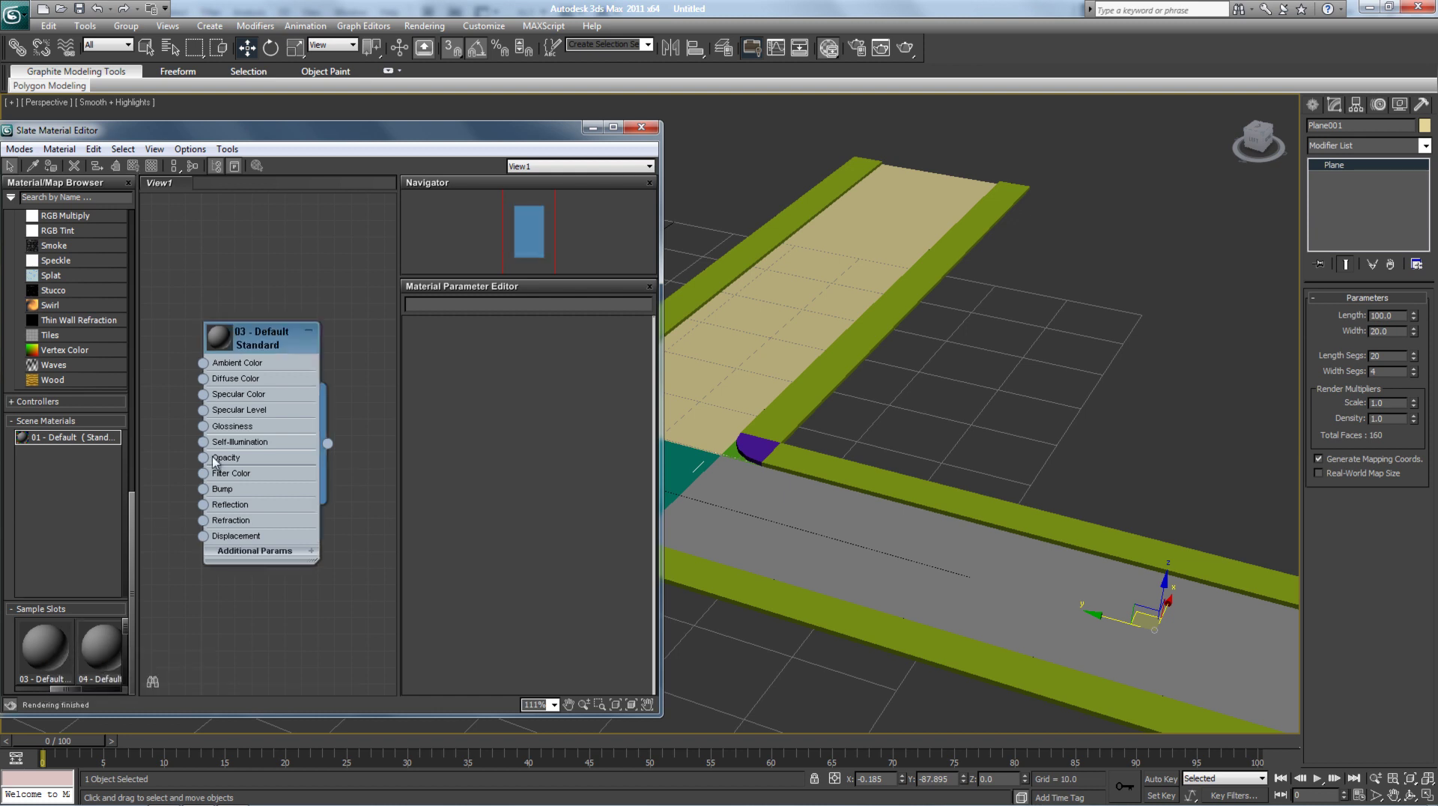
- Add a Bitmap map to the material view using road.bmp from the Desktop
left_click_drag(254, 337, 271, 287)
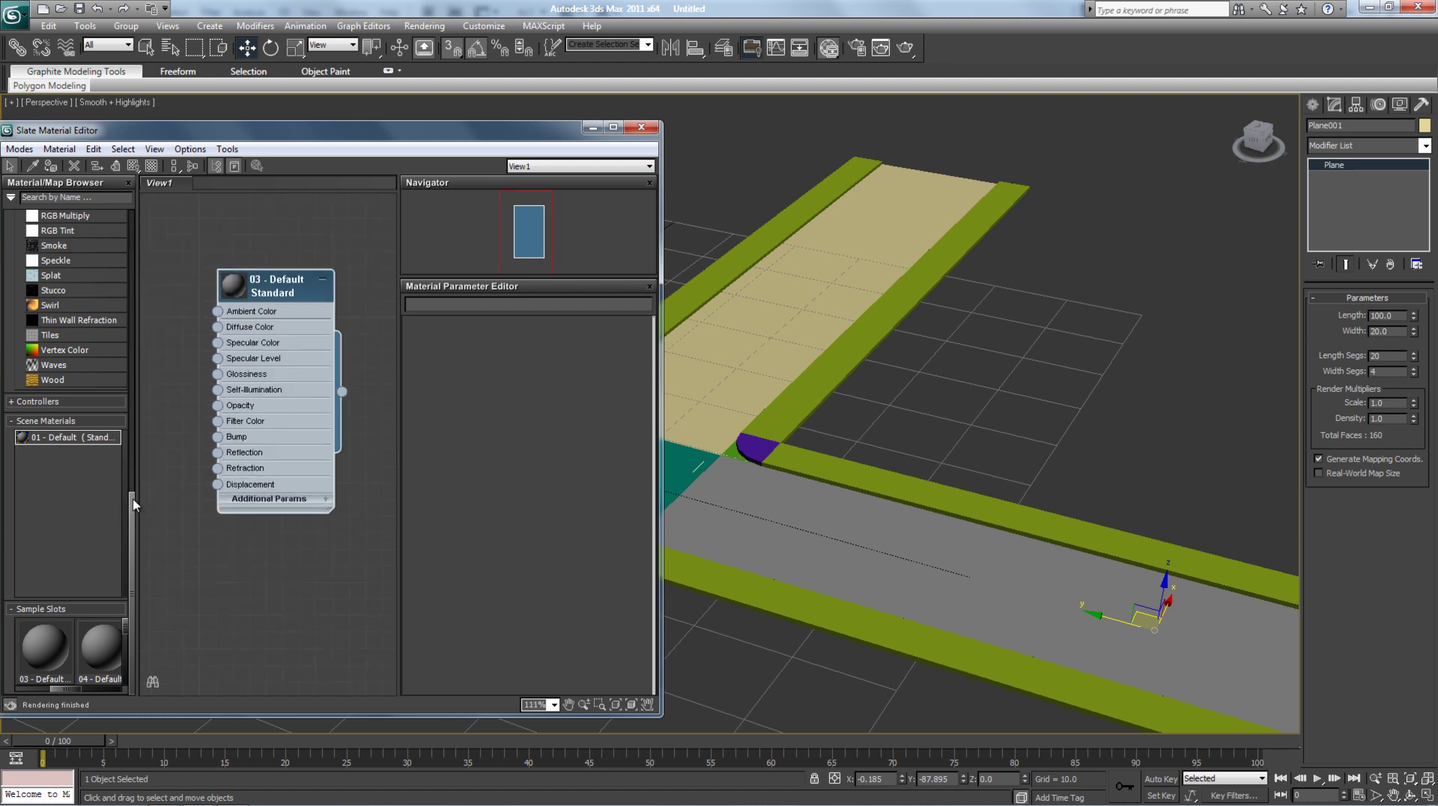
left_click_drag(132, 502, 124, 204)
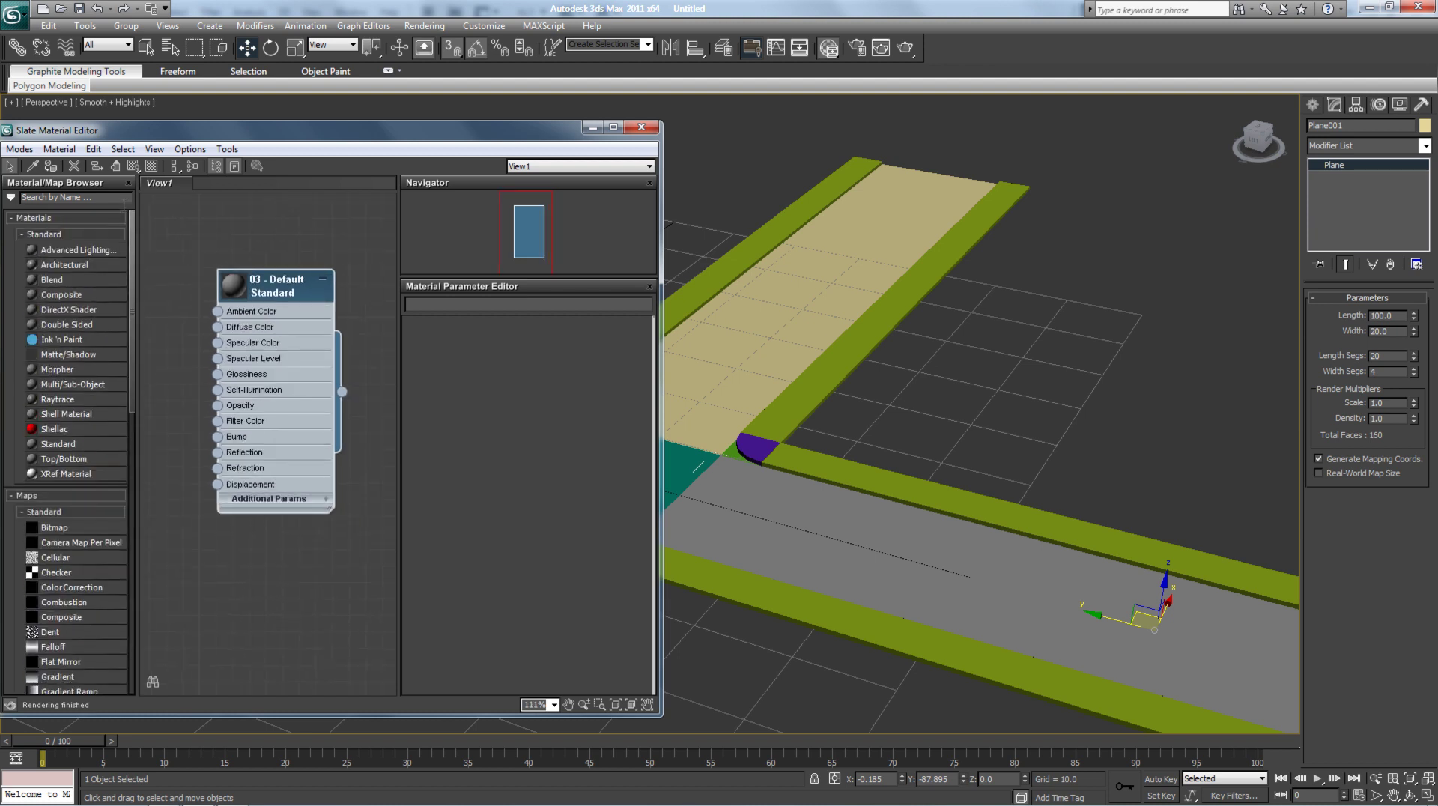
double_click(57, 528)
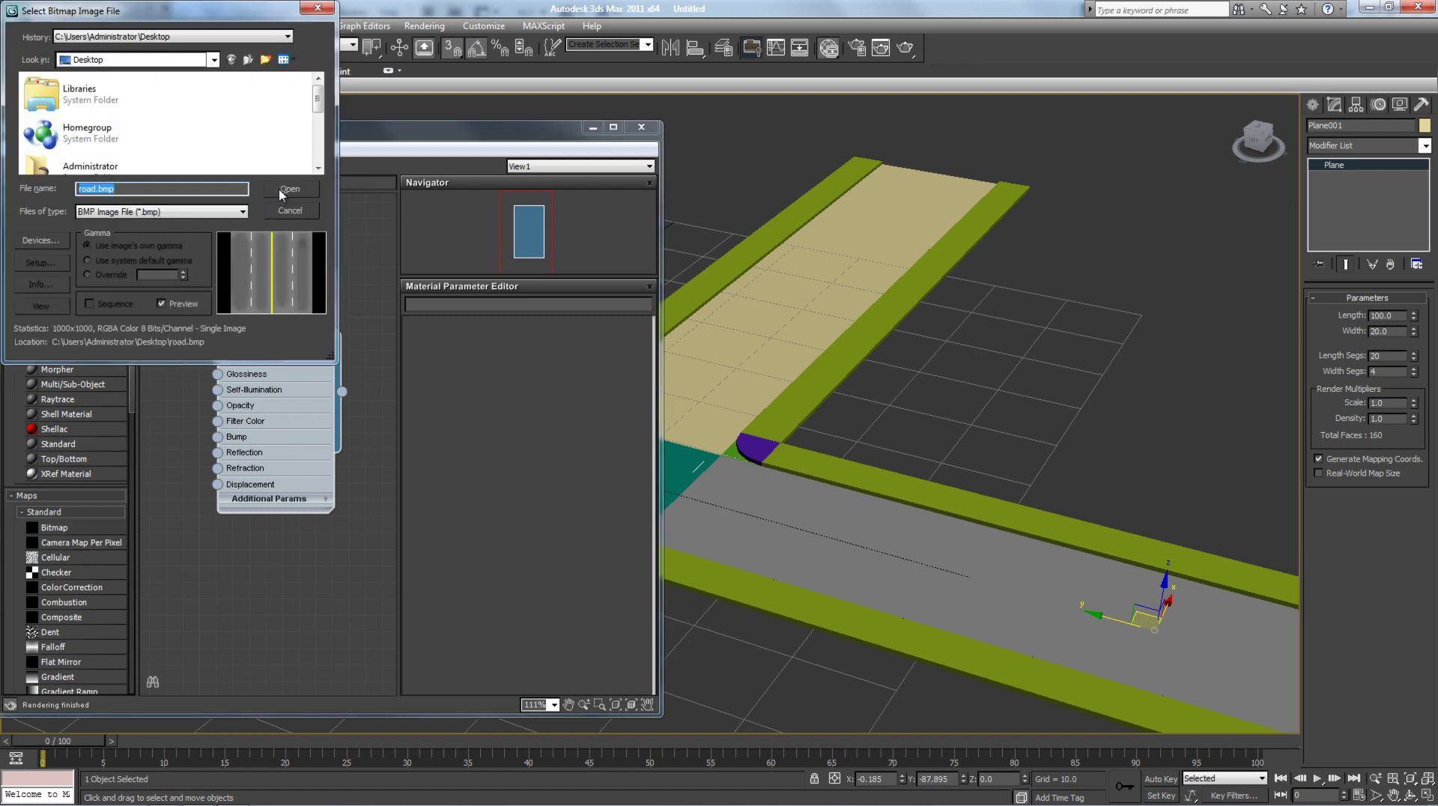
left_click(283, 190)
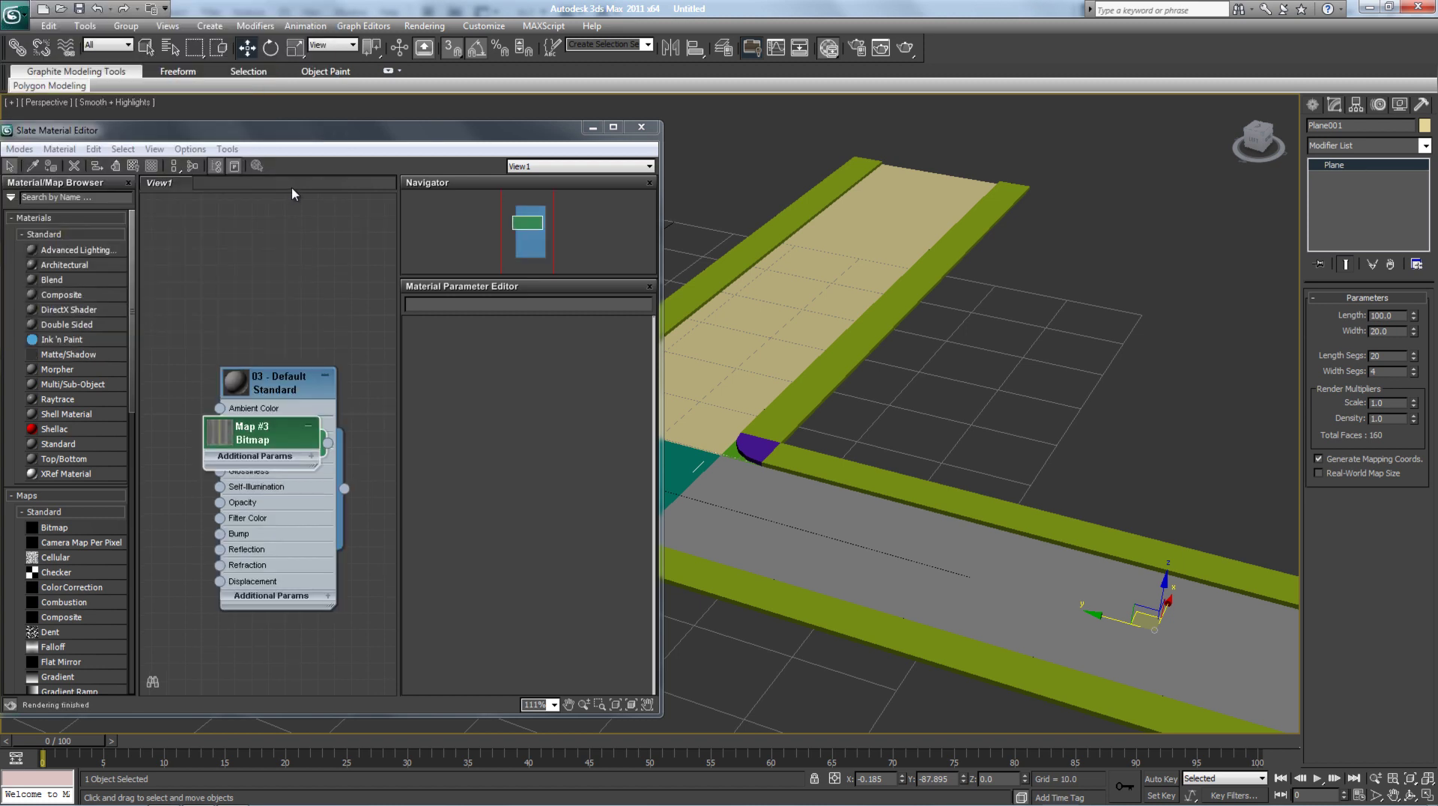
- Place the bitmap node above the 03 - Default material and connect it to the material's Diffuse Color
left_click_drag(273, 440, 300, 271)
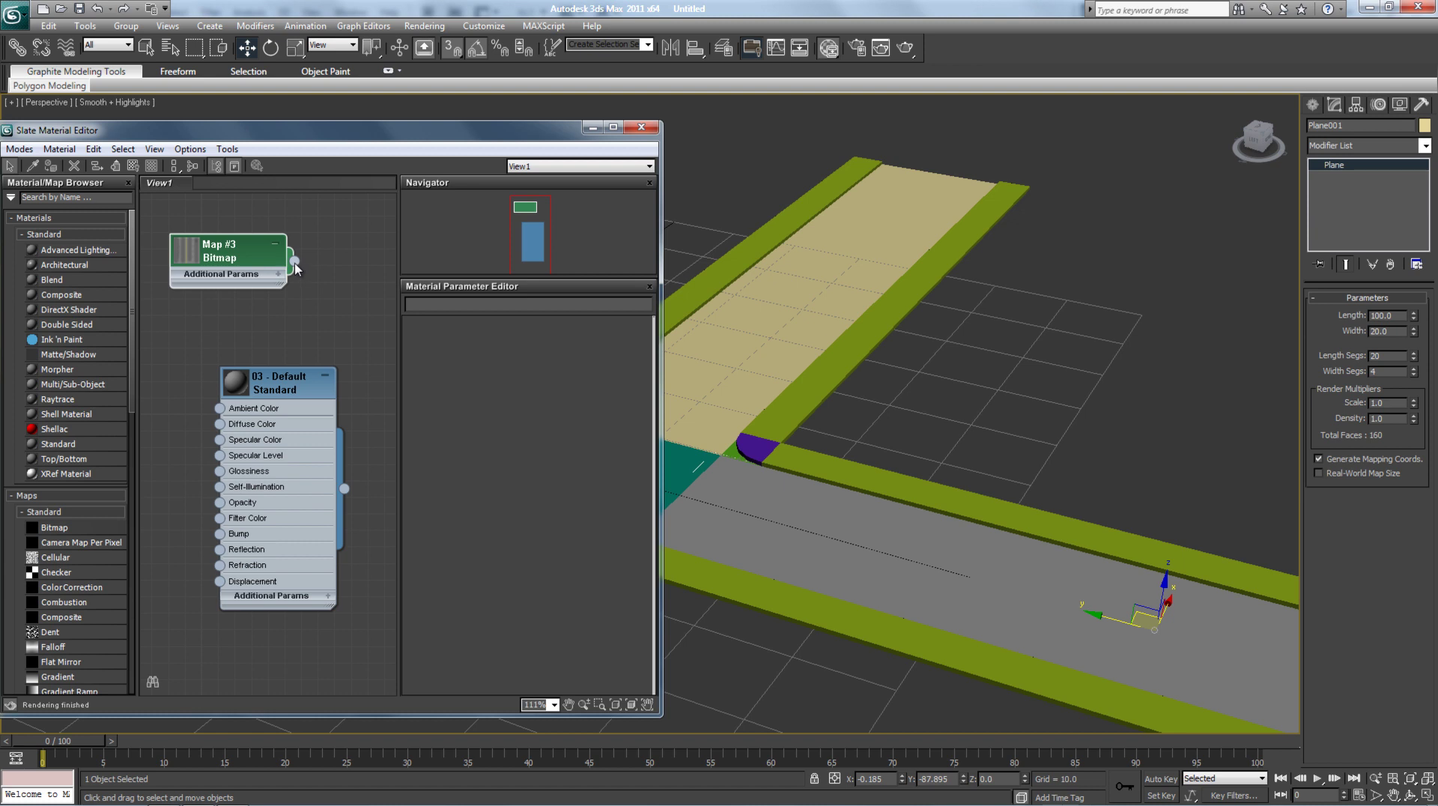
left_click_drag(267, 358, 221, 424)
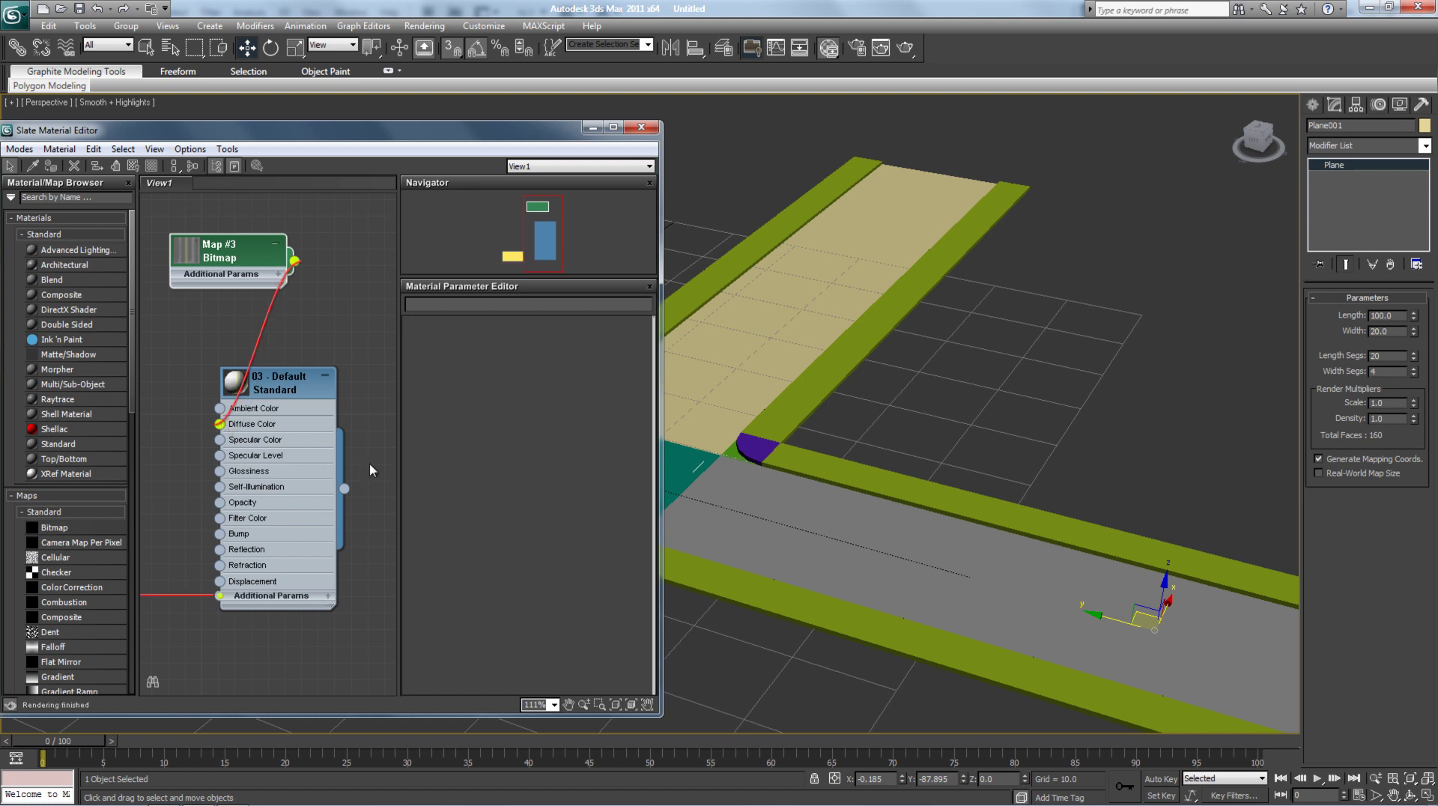
mouse_move(536, 250)
left_mouse_down()
mouse_move(499, 249)
mouse_move(530, 249)
left_mouse_up()
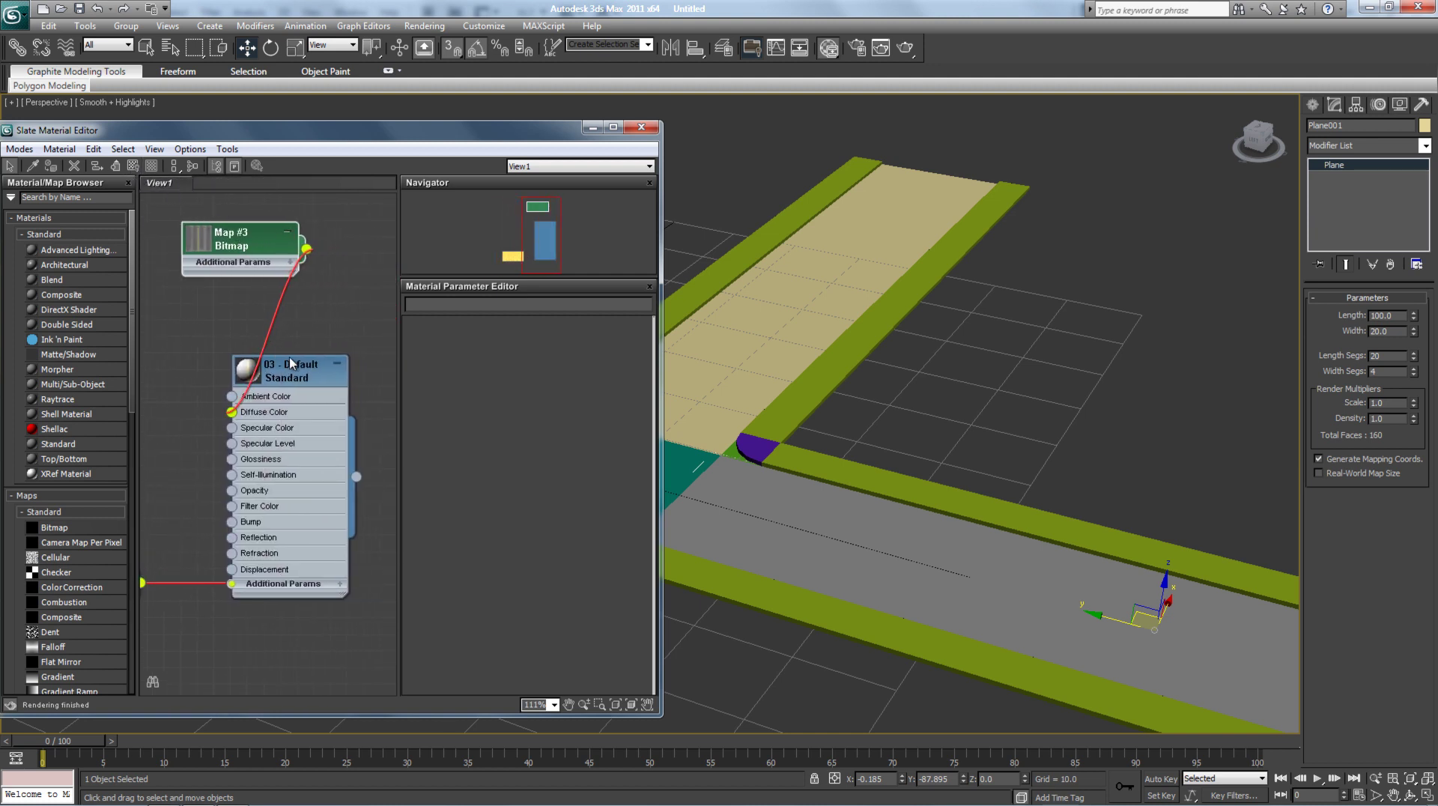
- Assign the 03 - Default material to the selected road plane, display its texture in the viewport and deselect the plane
left_click(312, 380)
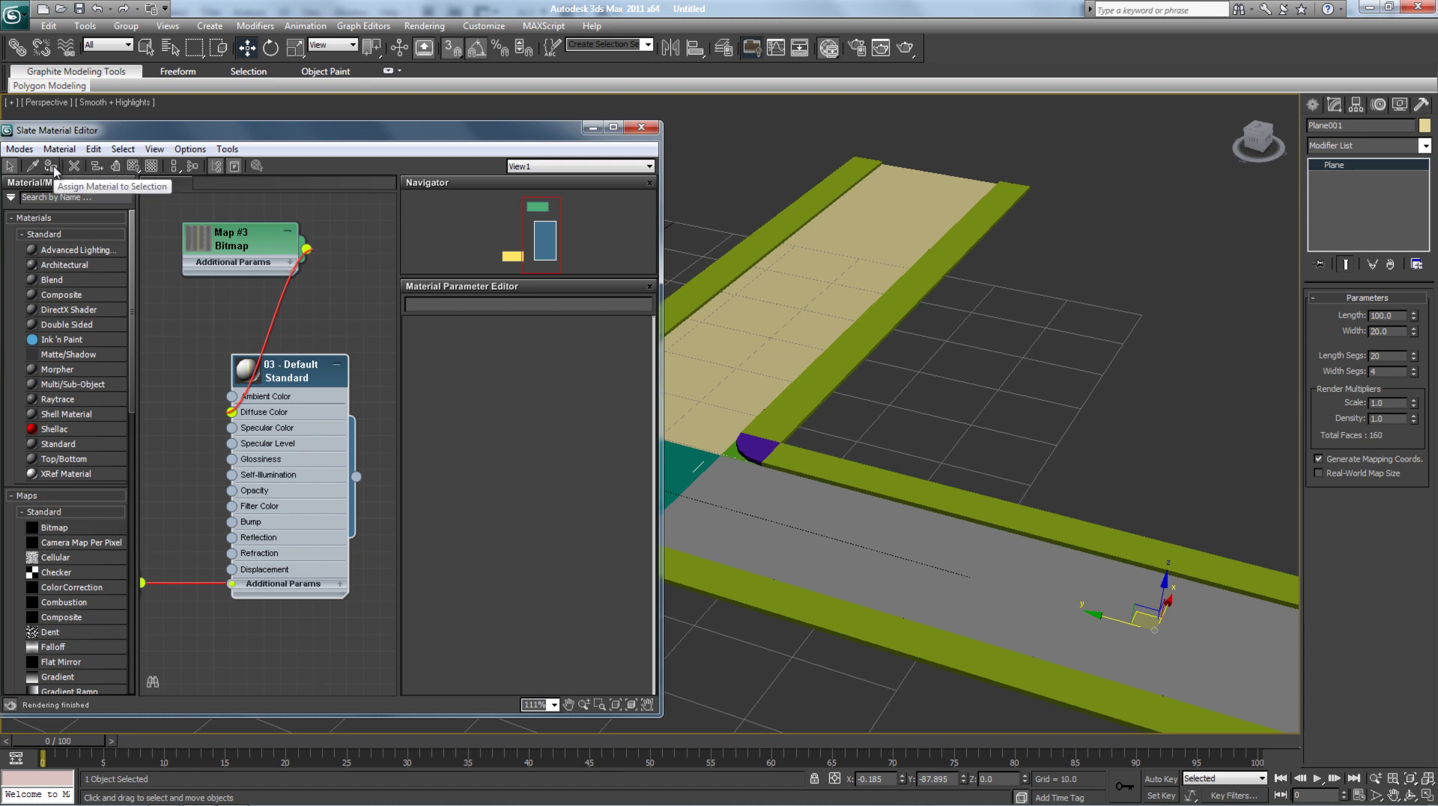
left_click(133, 166)
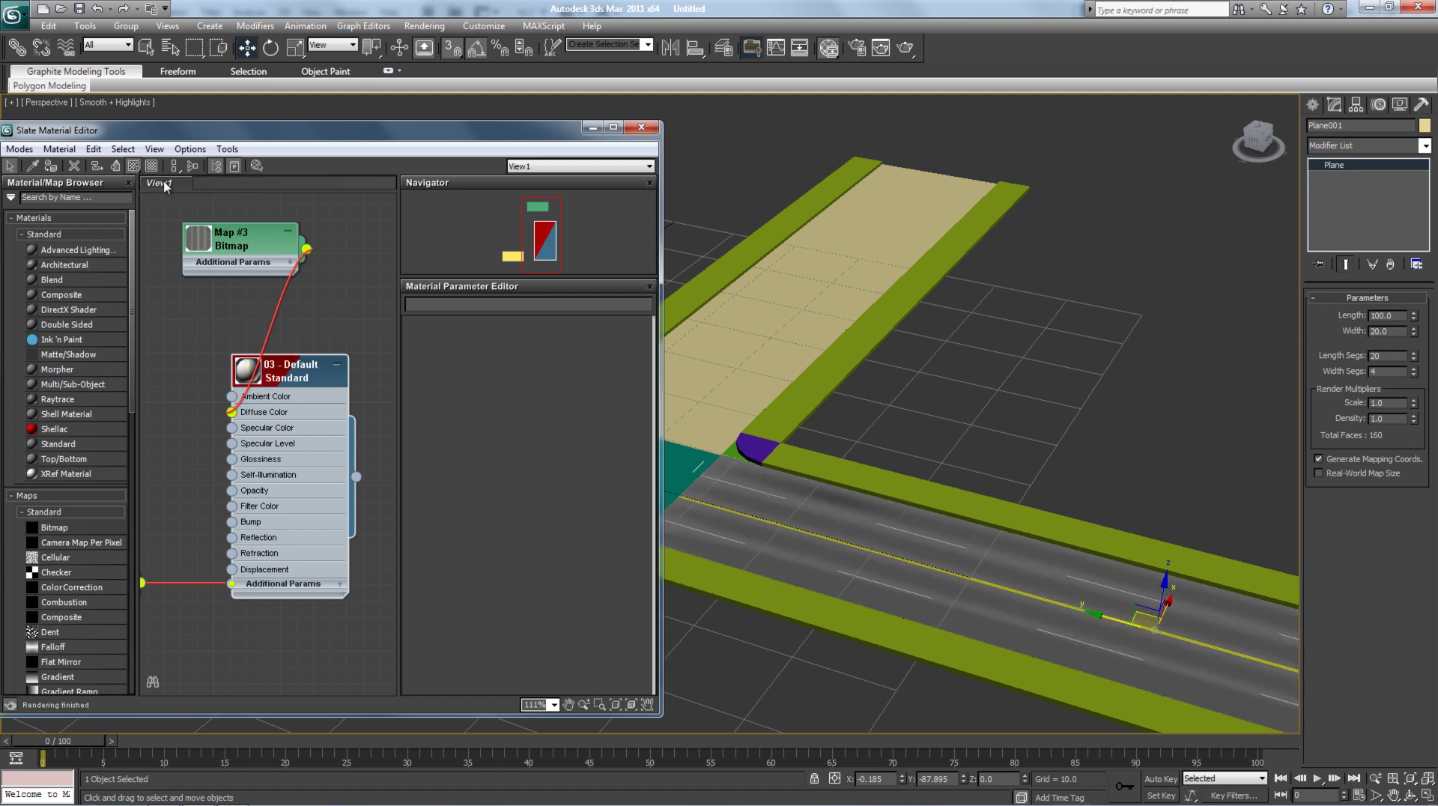
left_click(1016, 440)
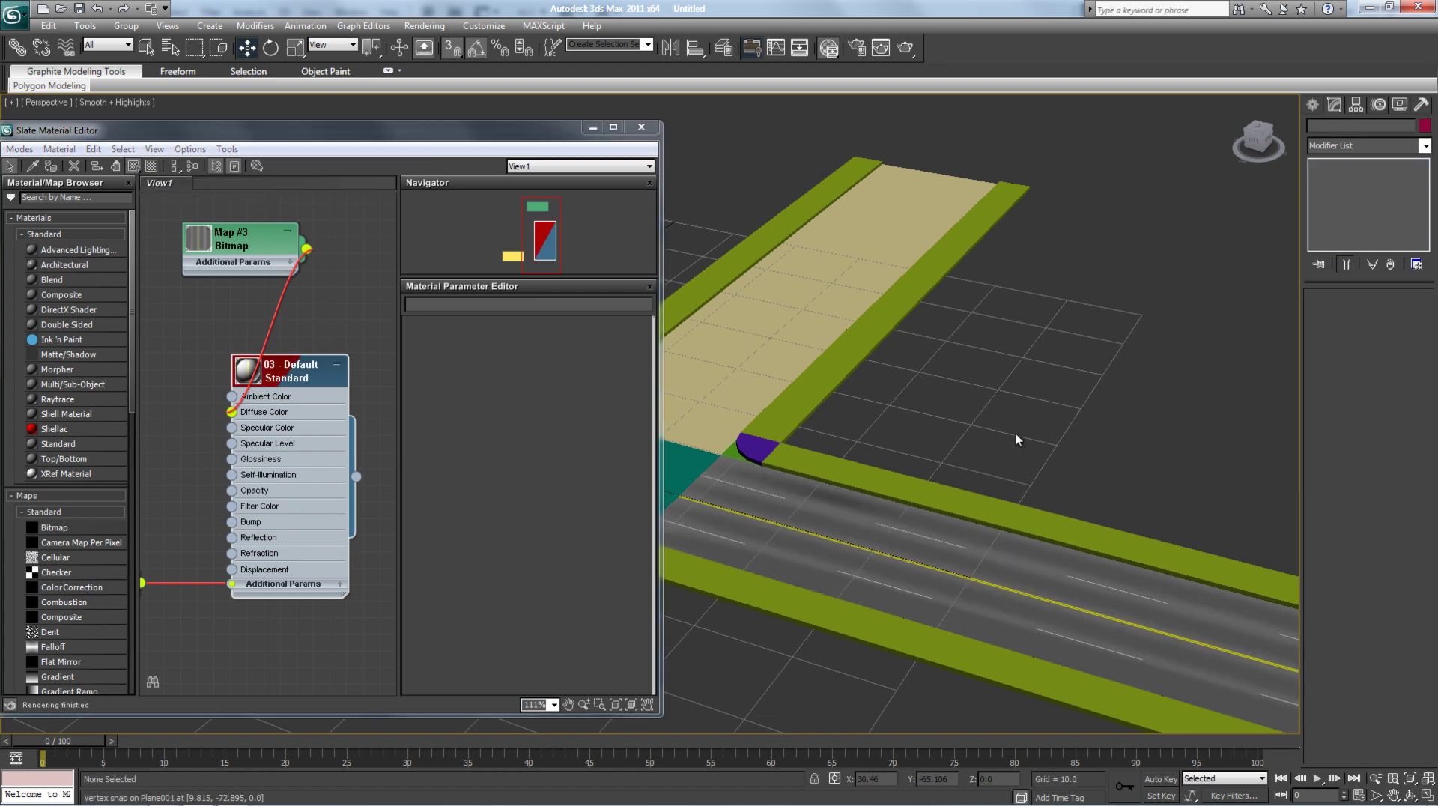
- Assign the 03 - Default road material to the road plane left of the junction
middle_click_drag(1012, 440, 1273, 494)
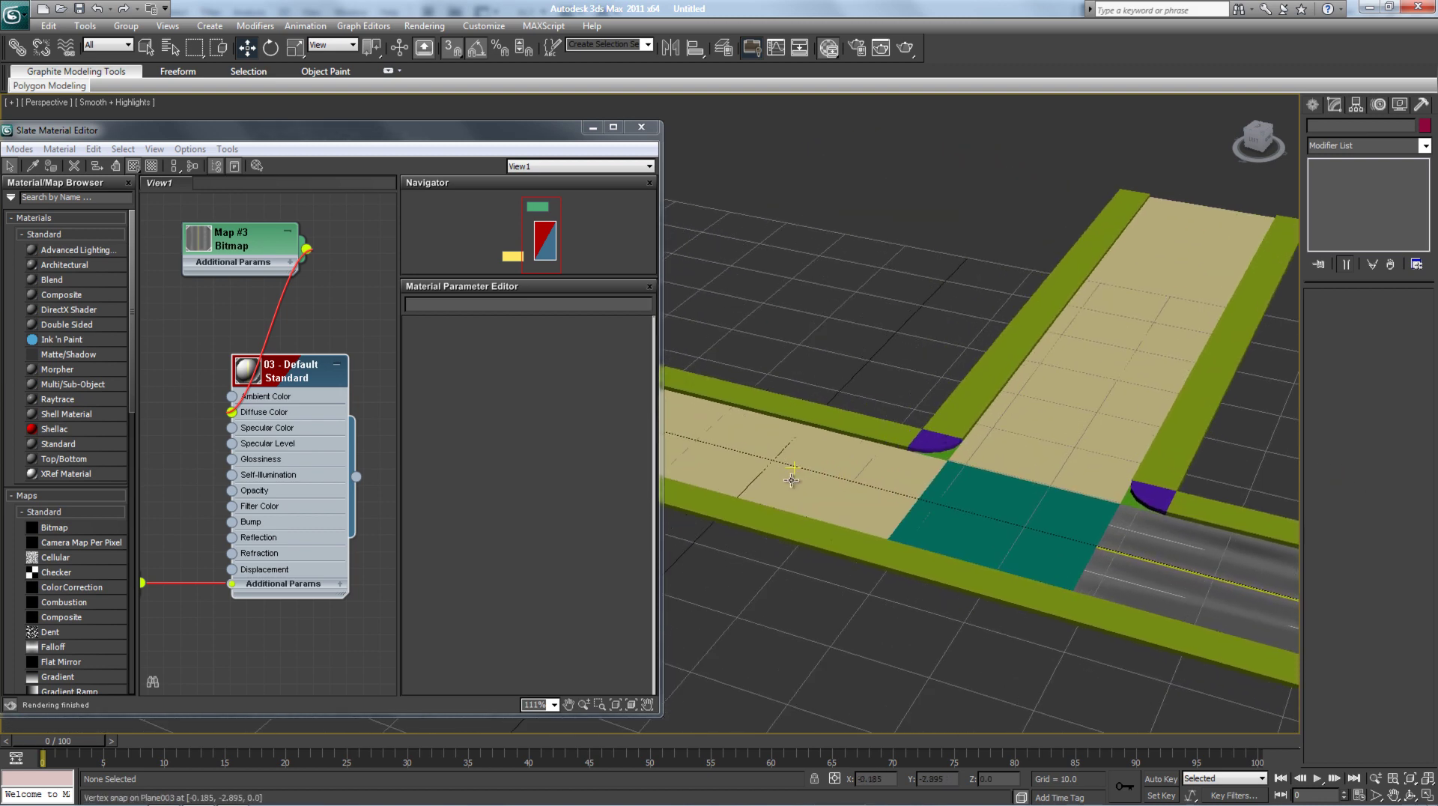
left_click(792, 480)
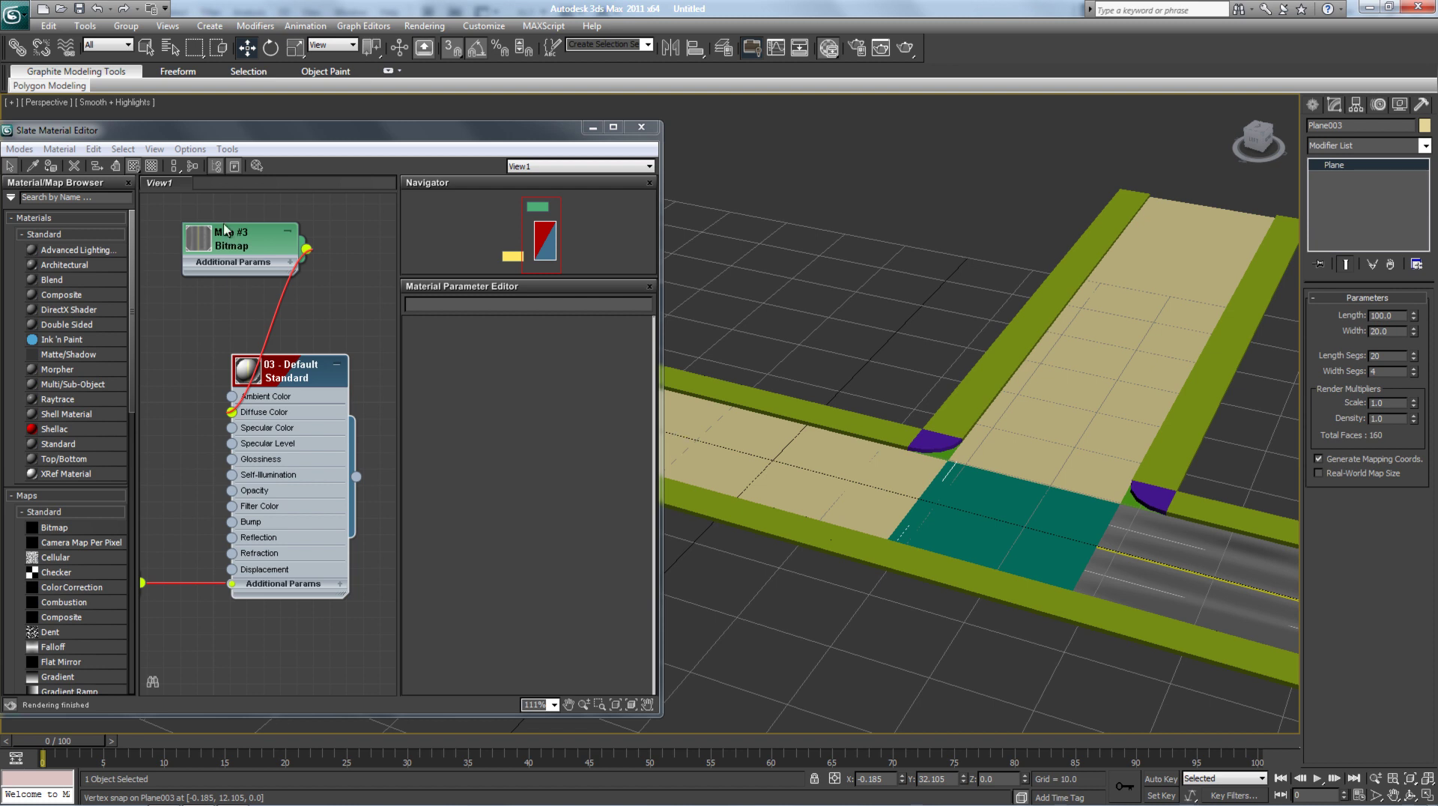
left_click(51, 167)
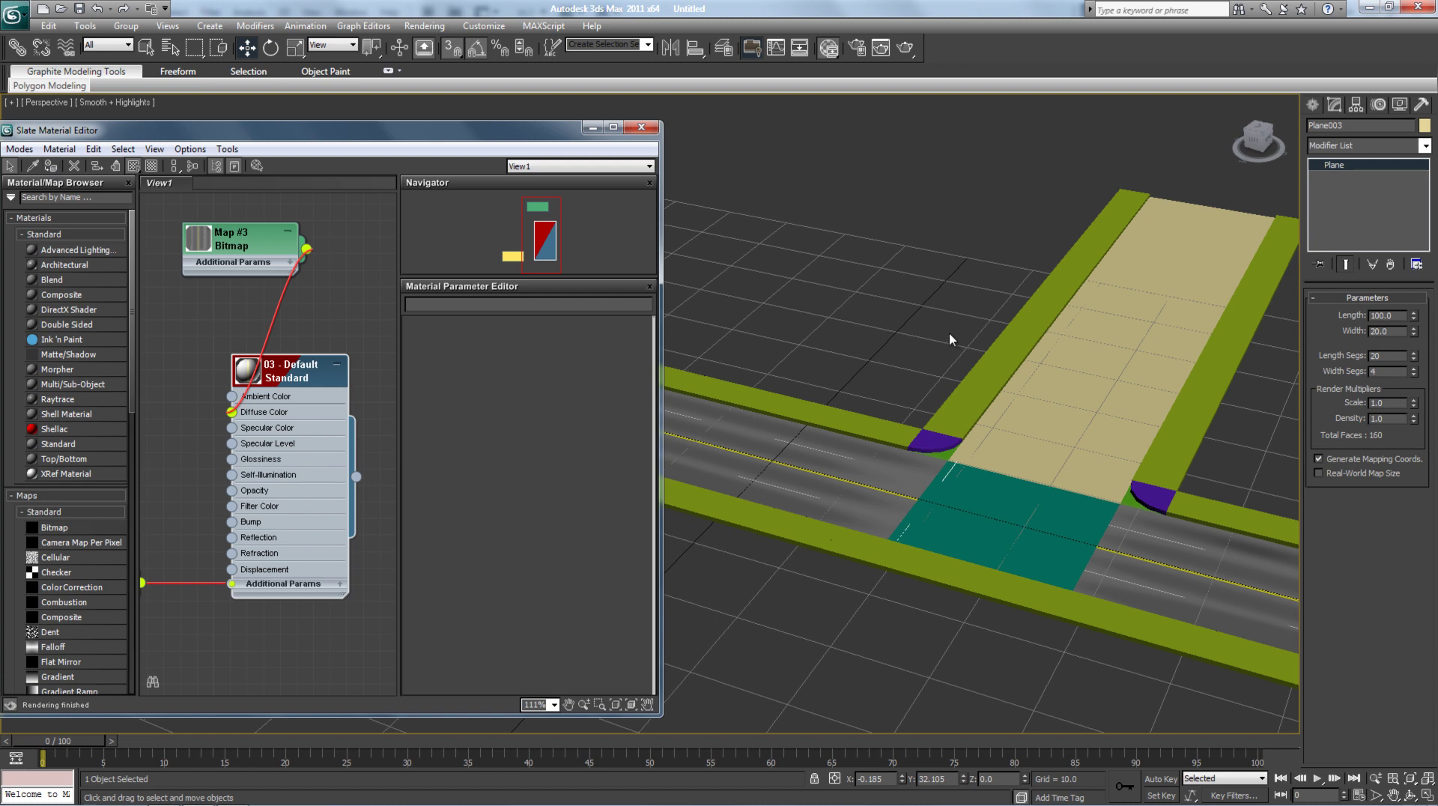
- Assign the 03 - Default road material to the side road plane branching off the junction
middle_click_drag(950, 339, 742, 337)
left_click(925, 332)
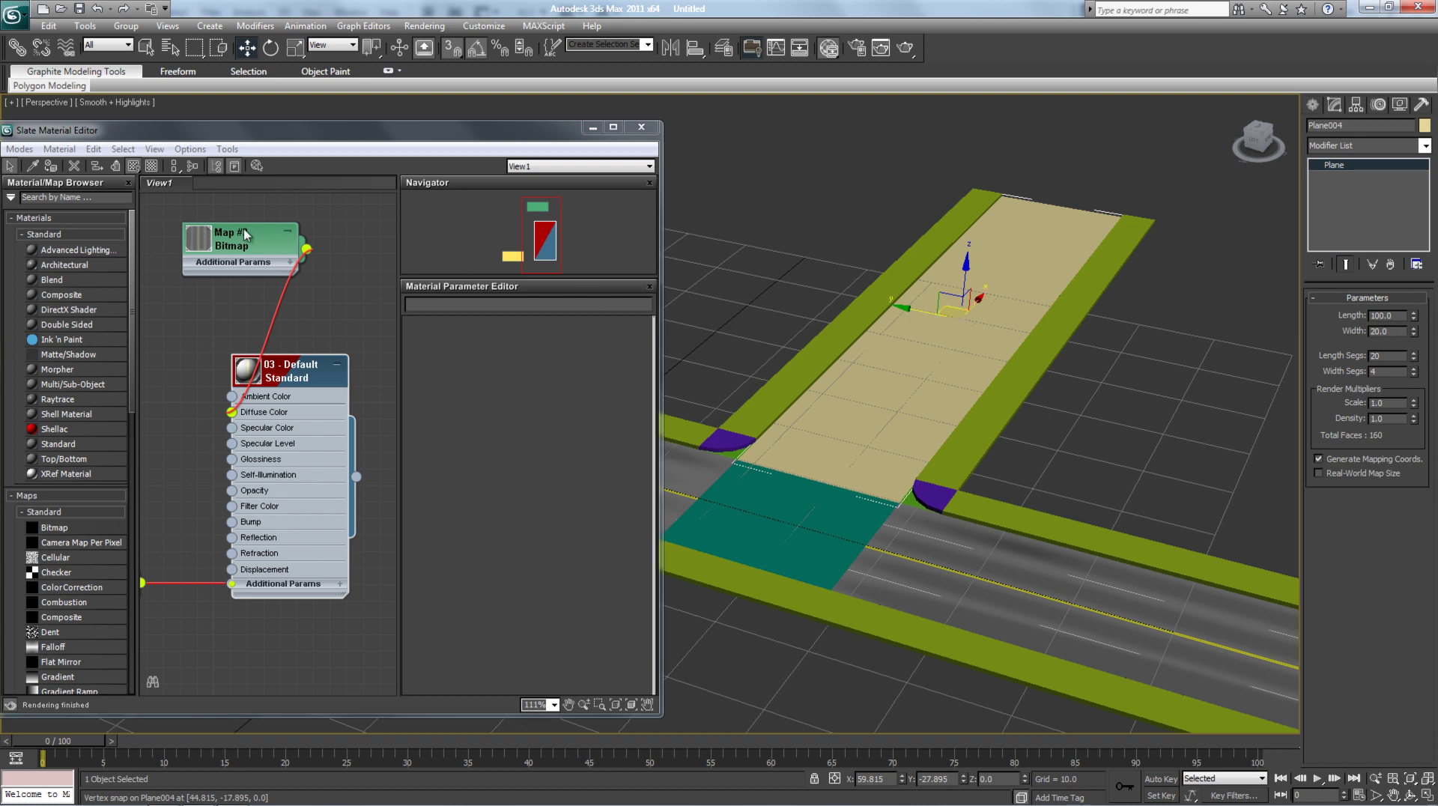
left_click(52, 167)
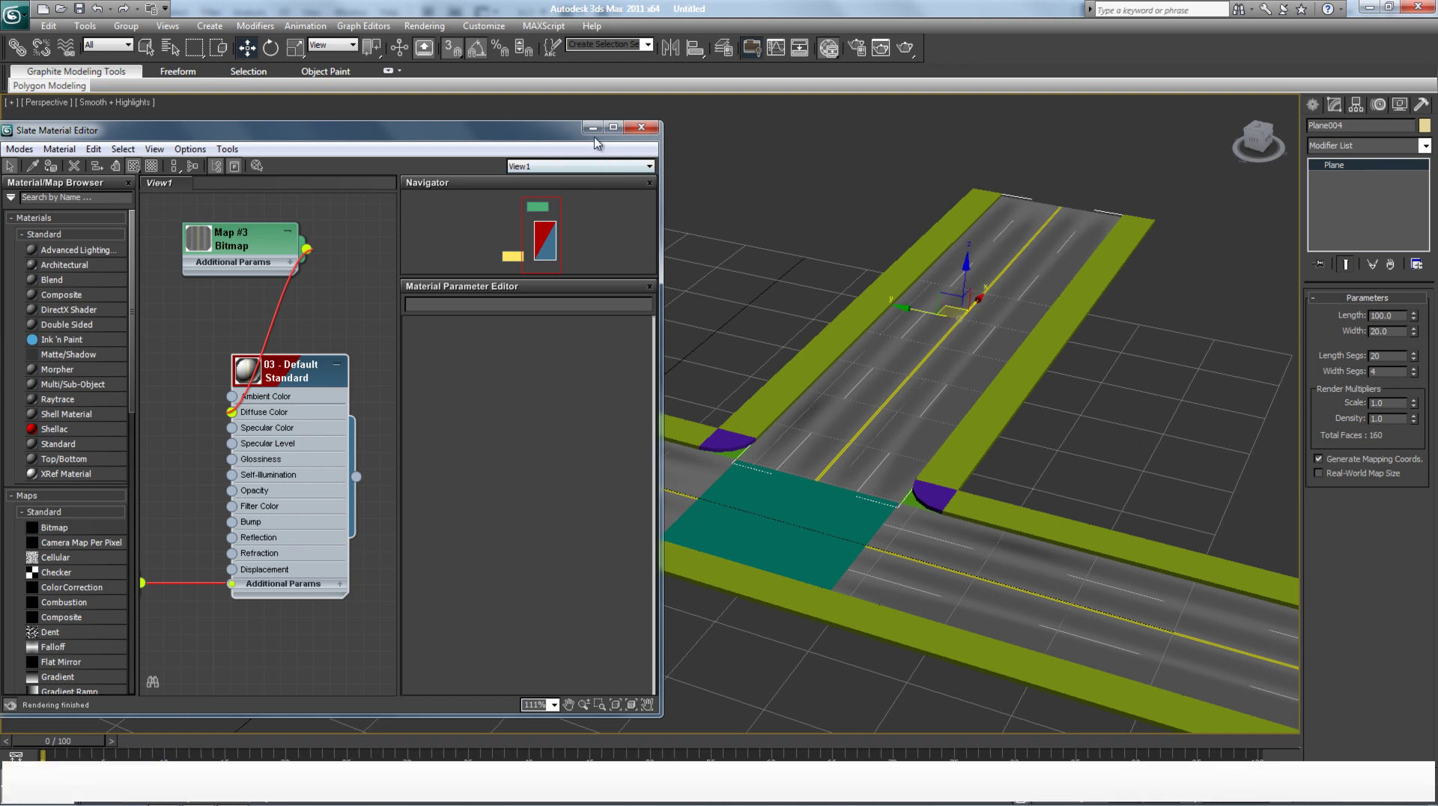
- Switch to Photoshop and hide the three lane-marking layers above the Background in the Untitled-1 road document
left_click(177, 802)
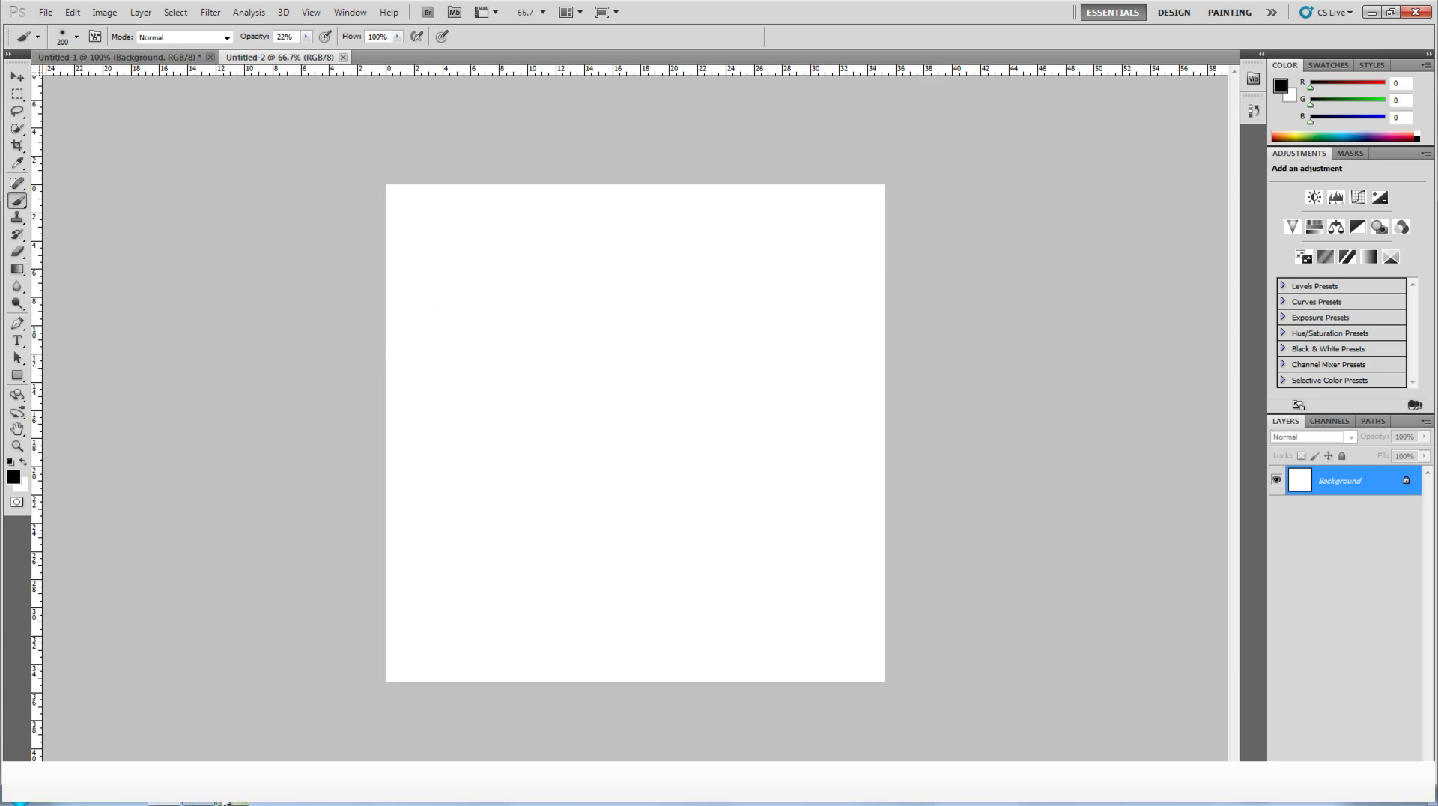
left_click(203, 802)
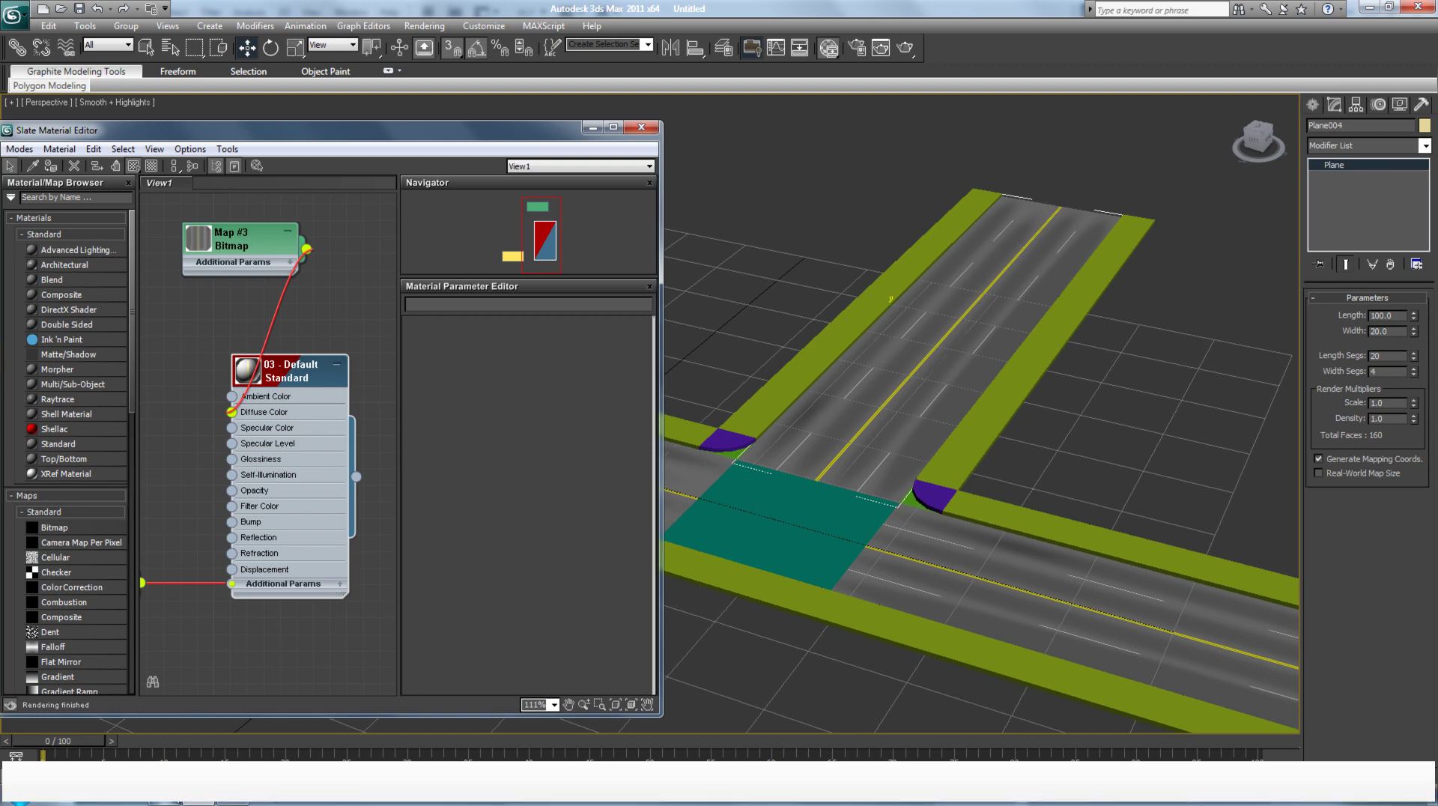
left_click(175, 801)
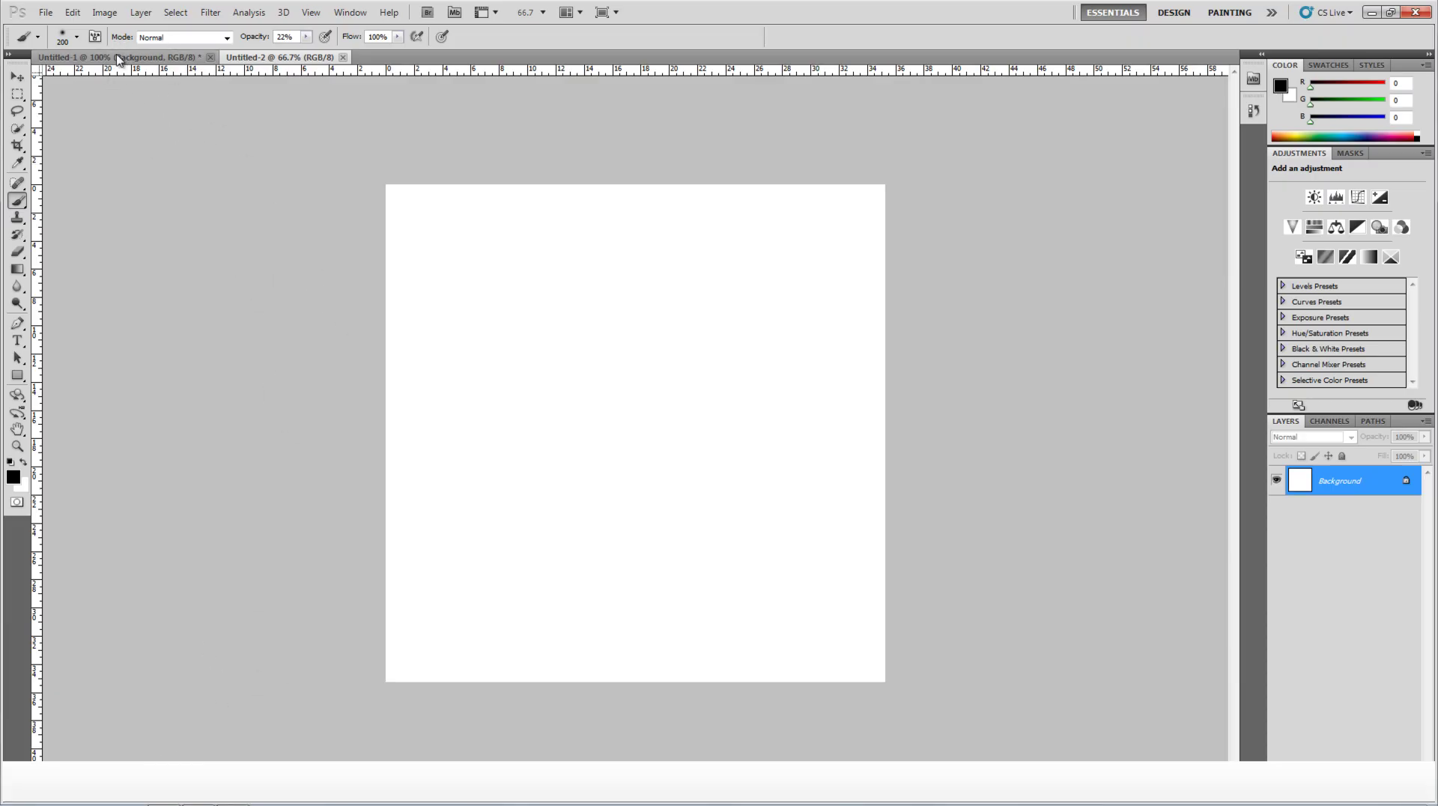
left_click(118, 59)
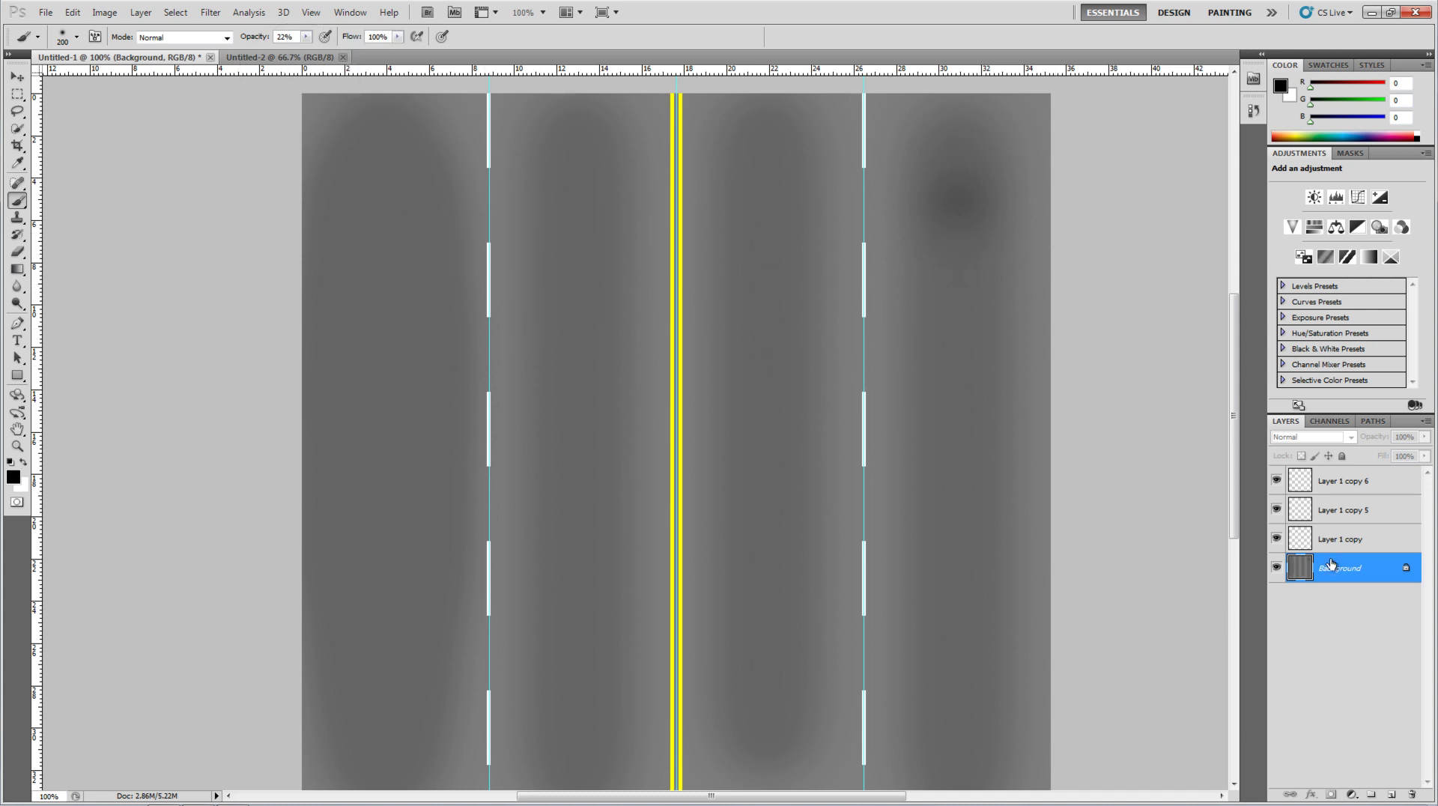
left_click(1333, 541)
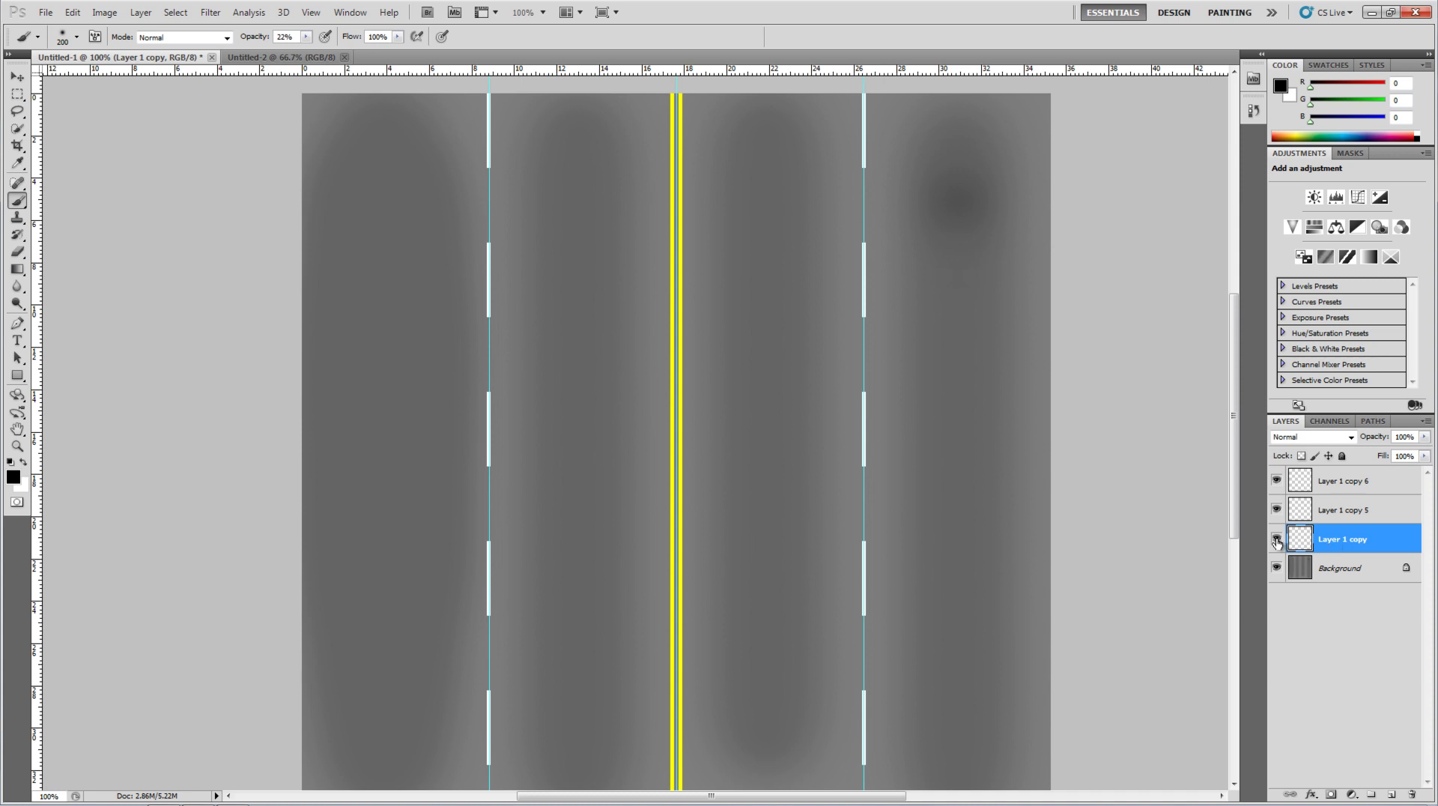
left_click_drag(1277, 541, 1277, 487)
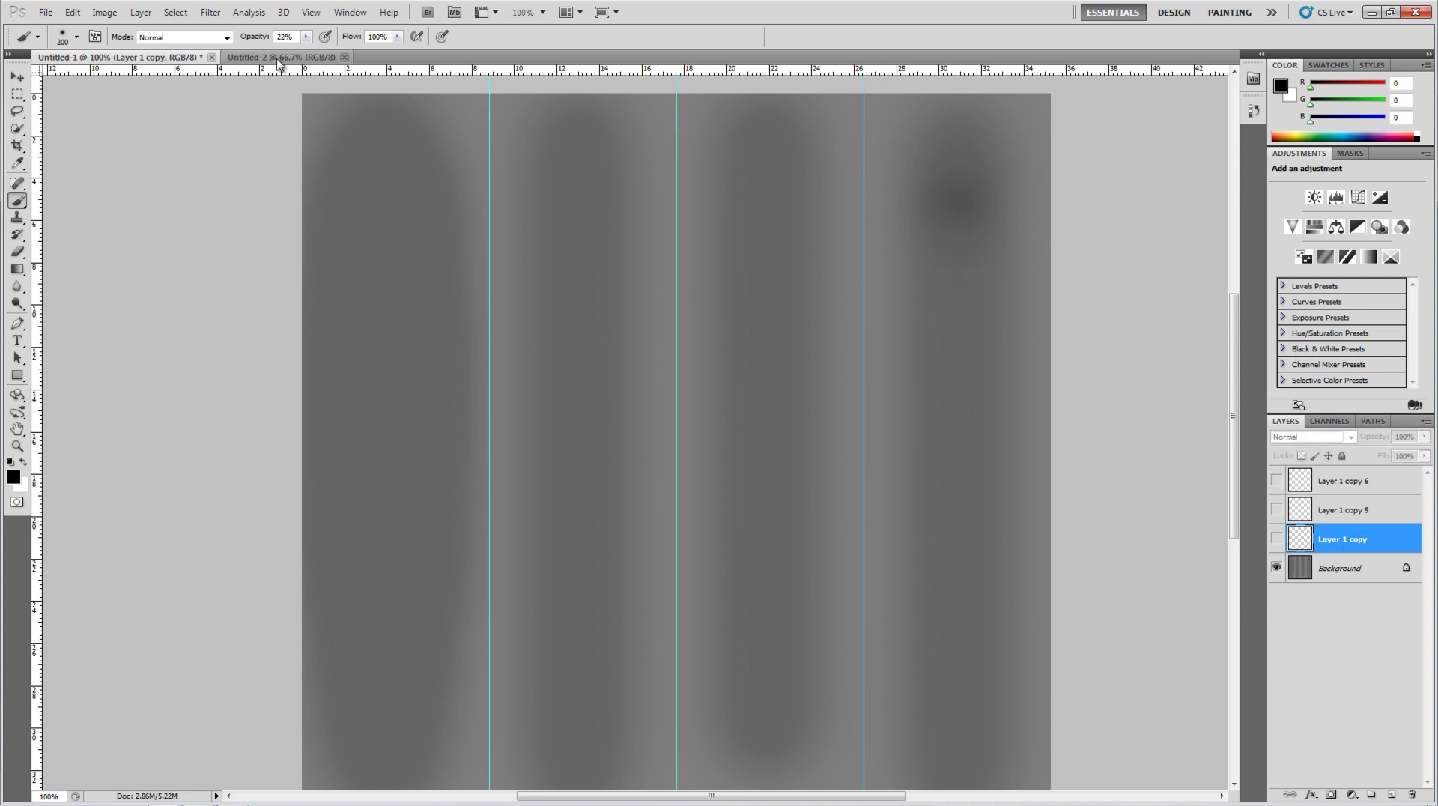
- Copy the entire Background layer of Untitled-1 and paste it into the blank Untitled-2 document
left_click(18, 94)
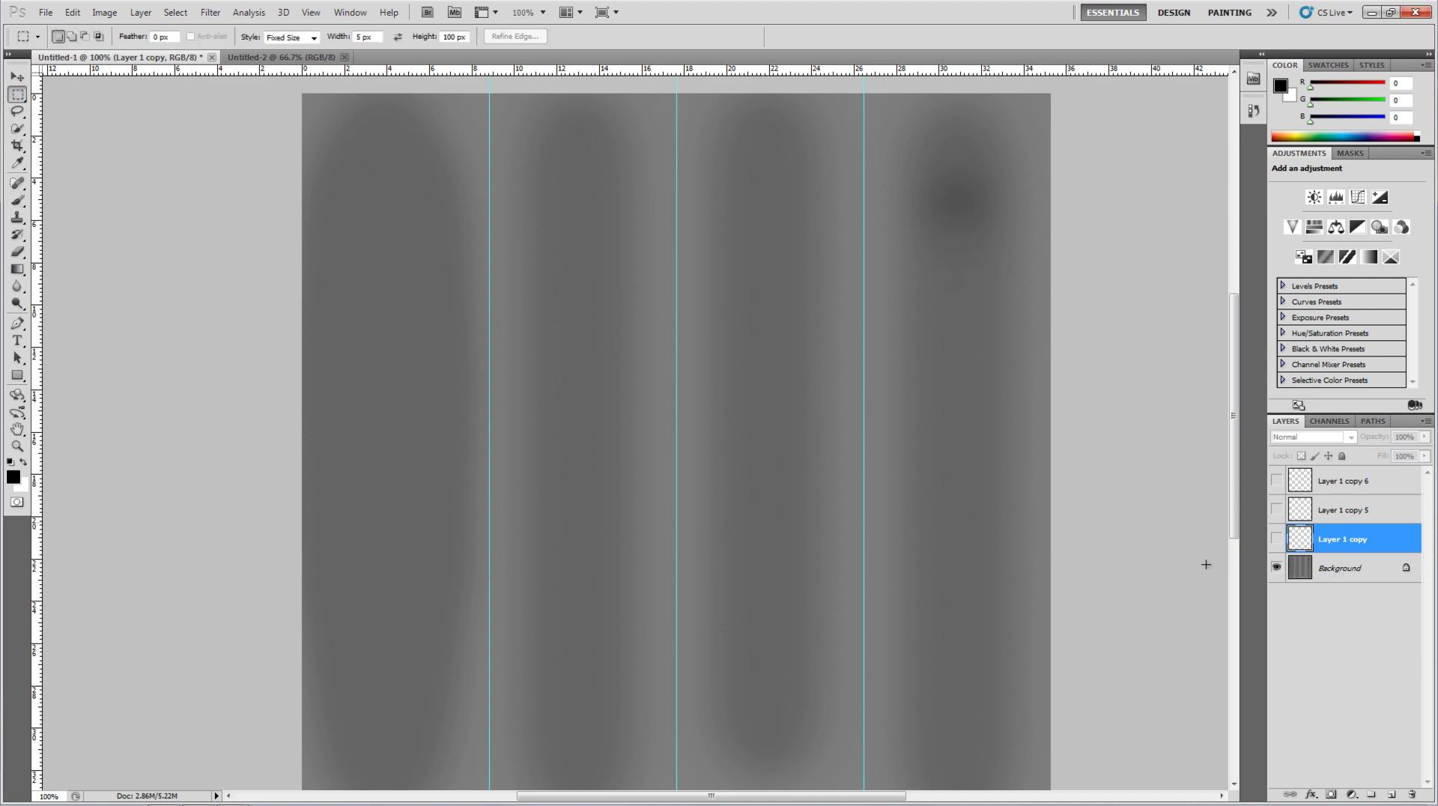
left_click(1322, 568)
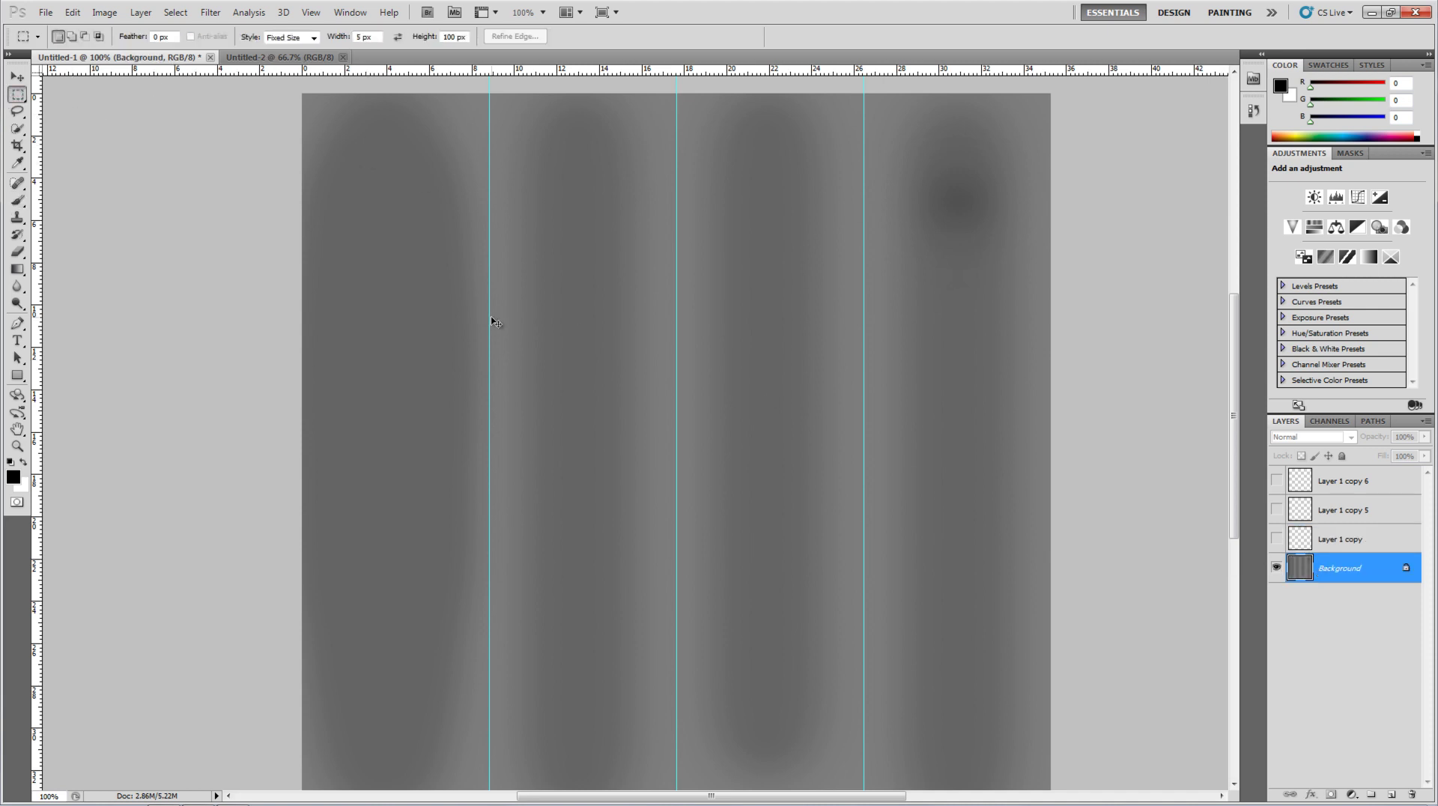
key("ctrl+a")
left_click(66, 13)
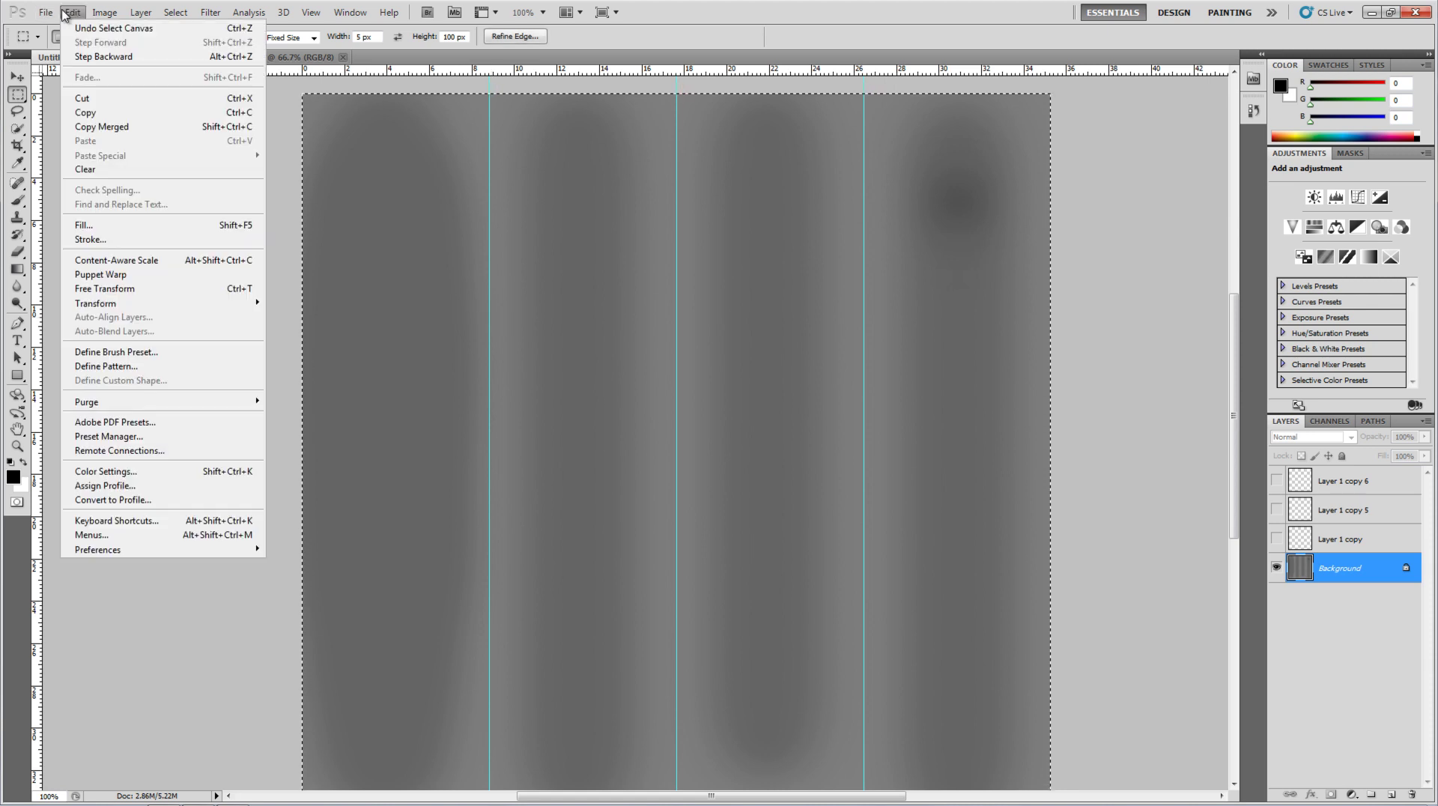
left_click(97, 112)
left_click(243, 58)
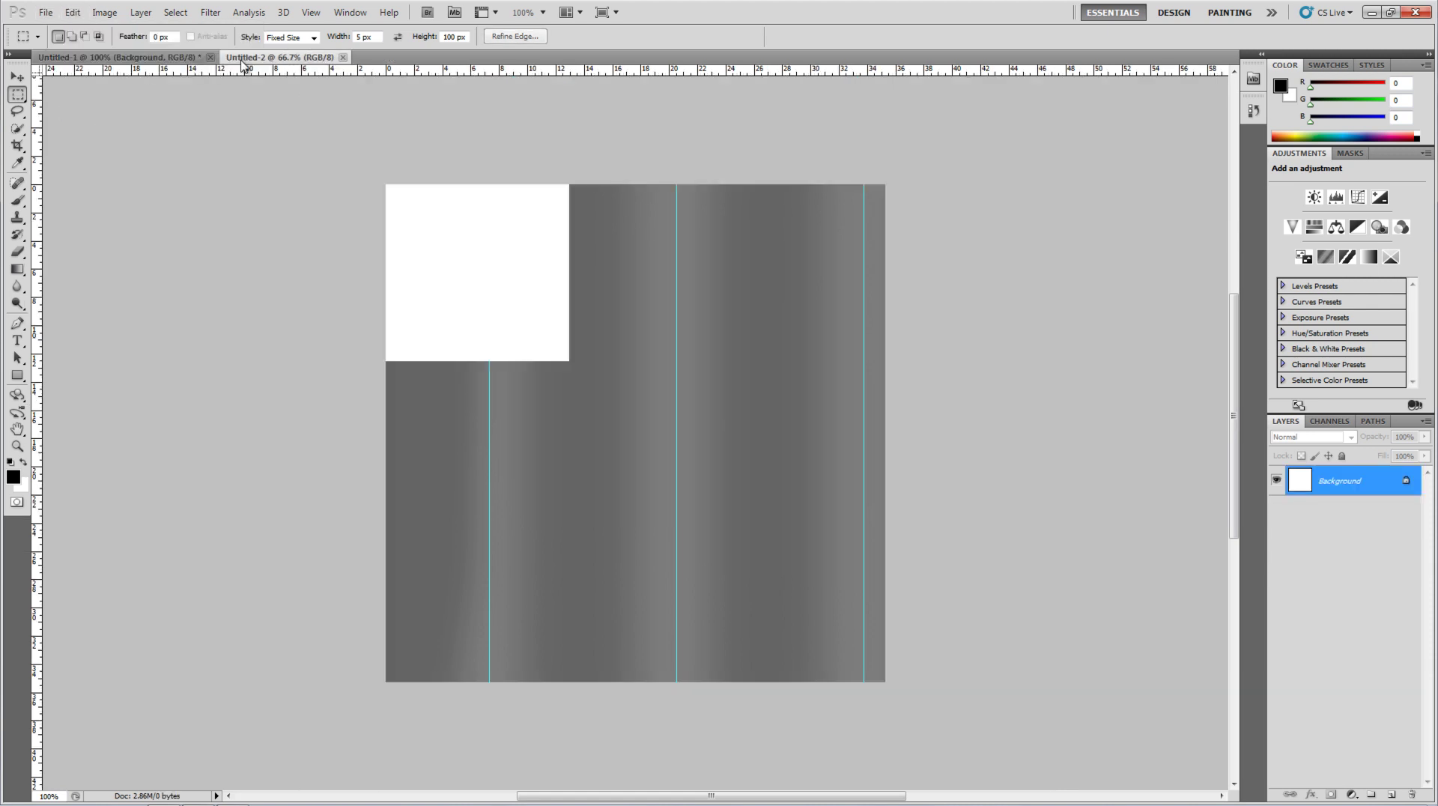
key("ctrl+v")
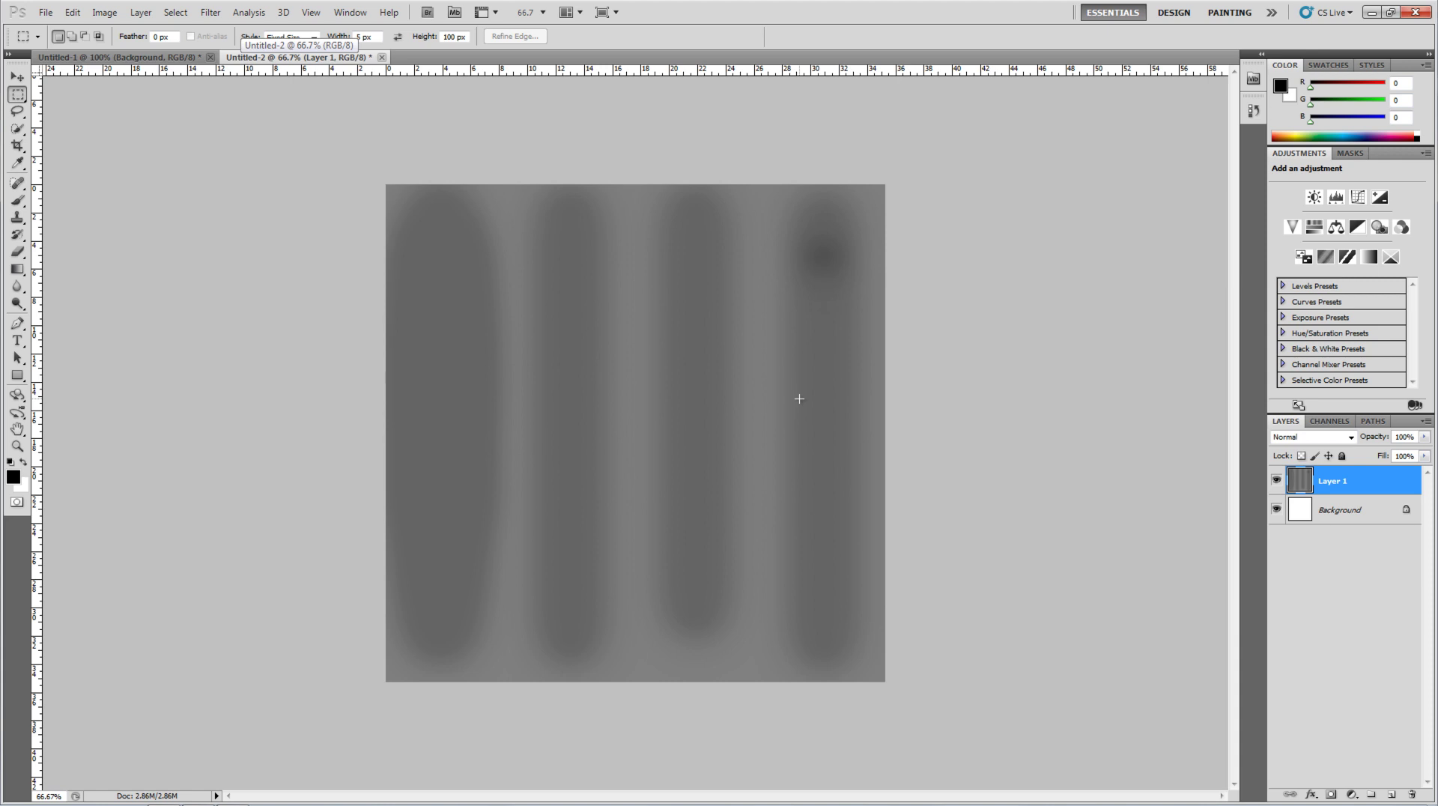
- Save the unmarked asphalt image to the Desktop as a 32-bit Windows BMP named 123
left_click(46, 13)
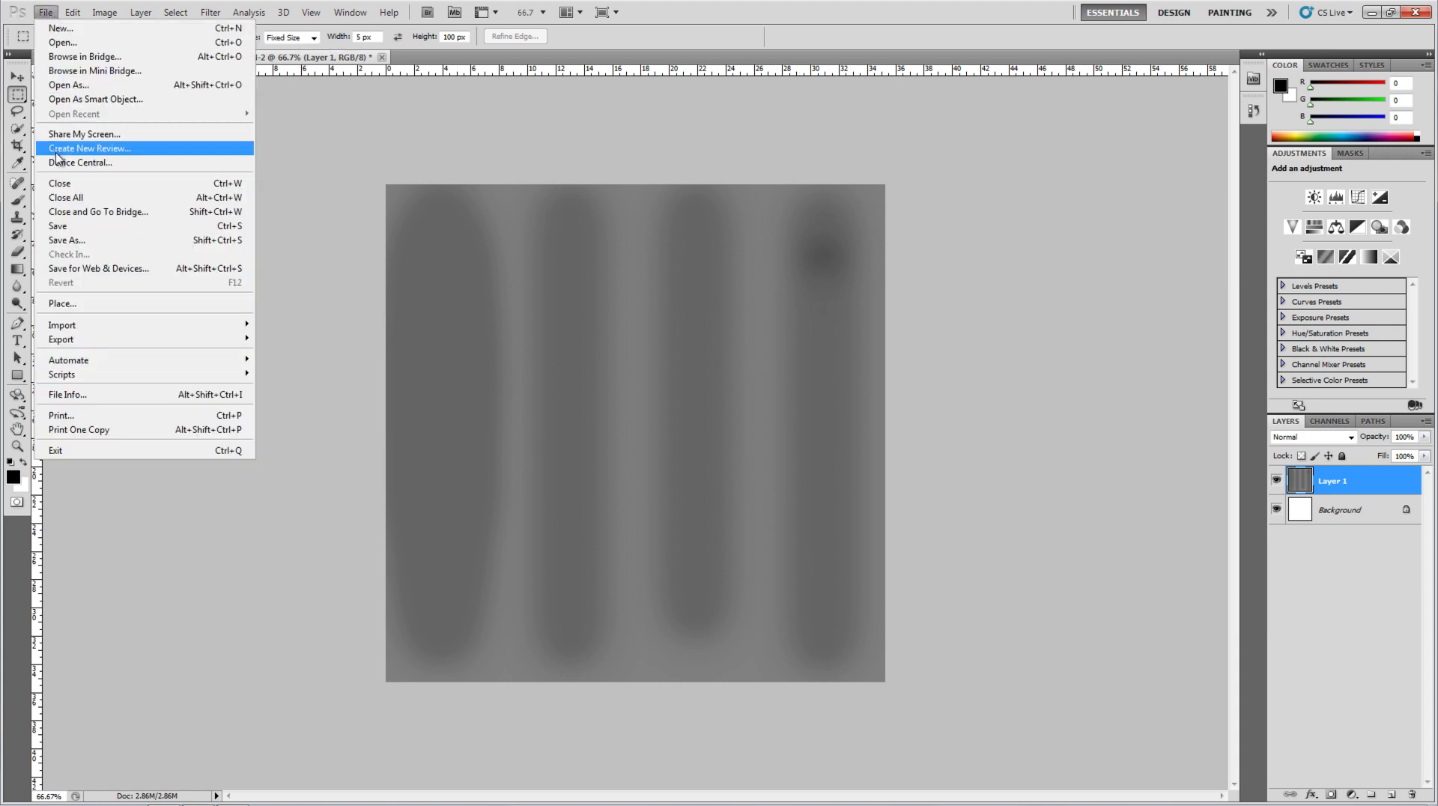
left_click(90, 245)
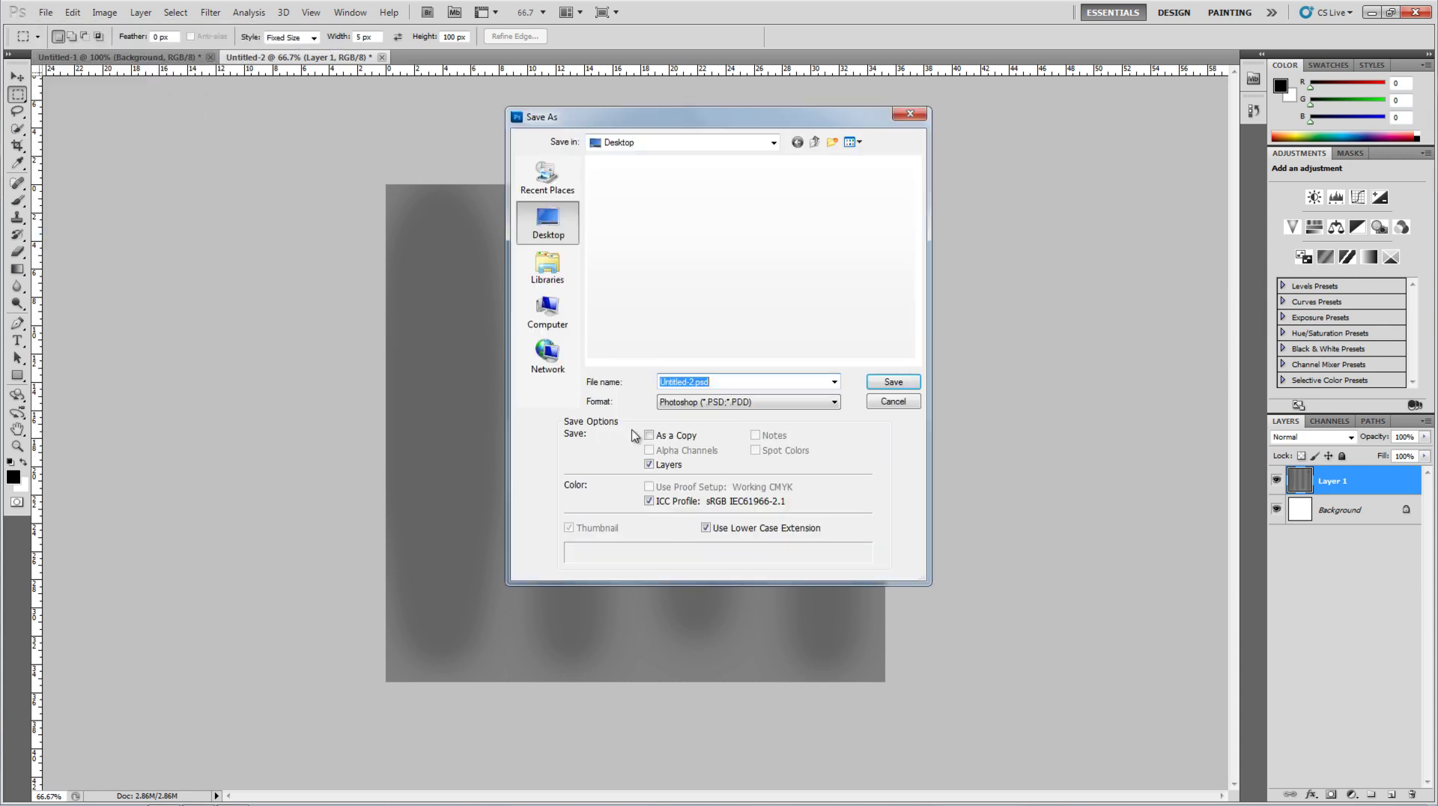
left_click(719, 402)
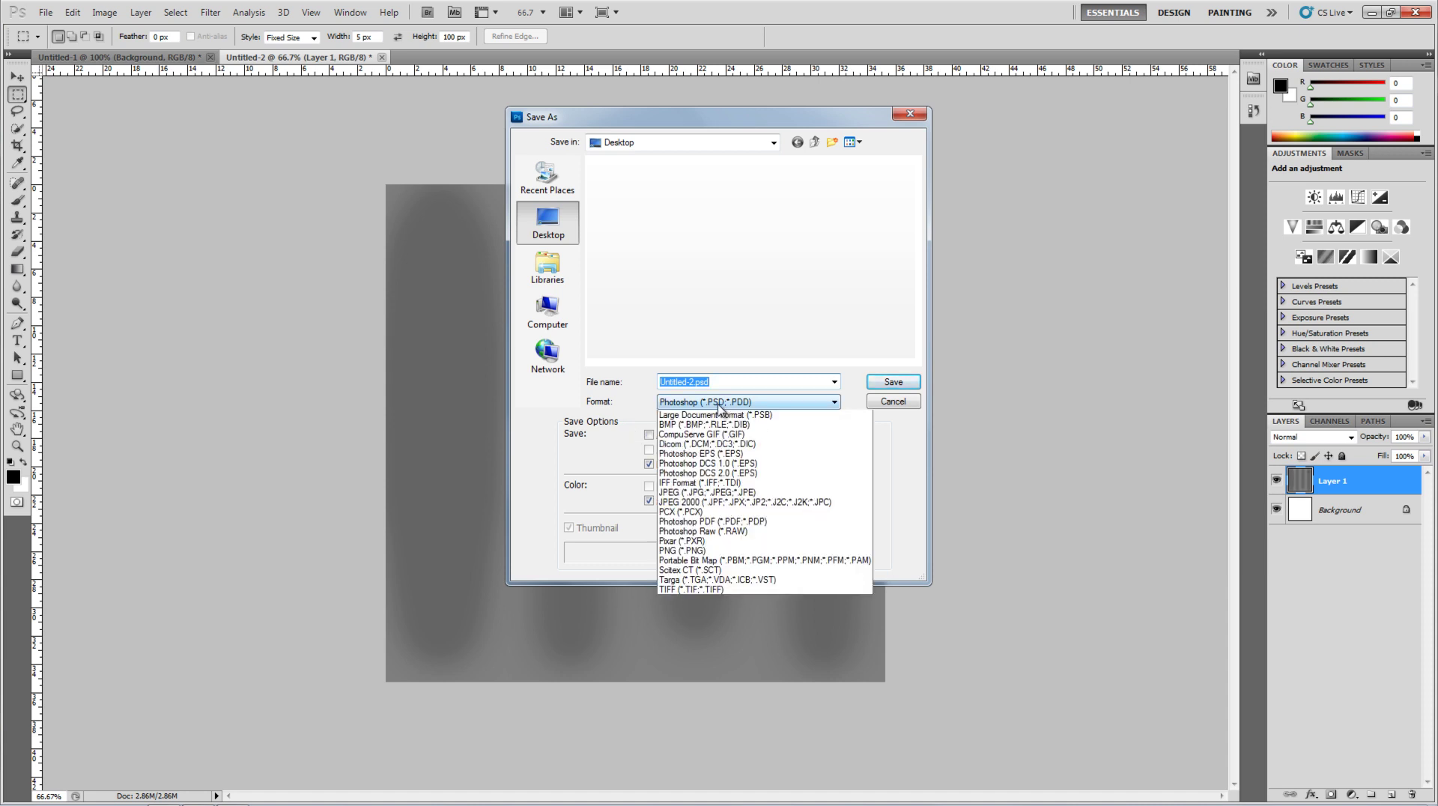
left_click(715, 423)
double_click(714, 386)
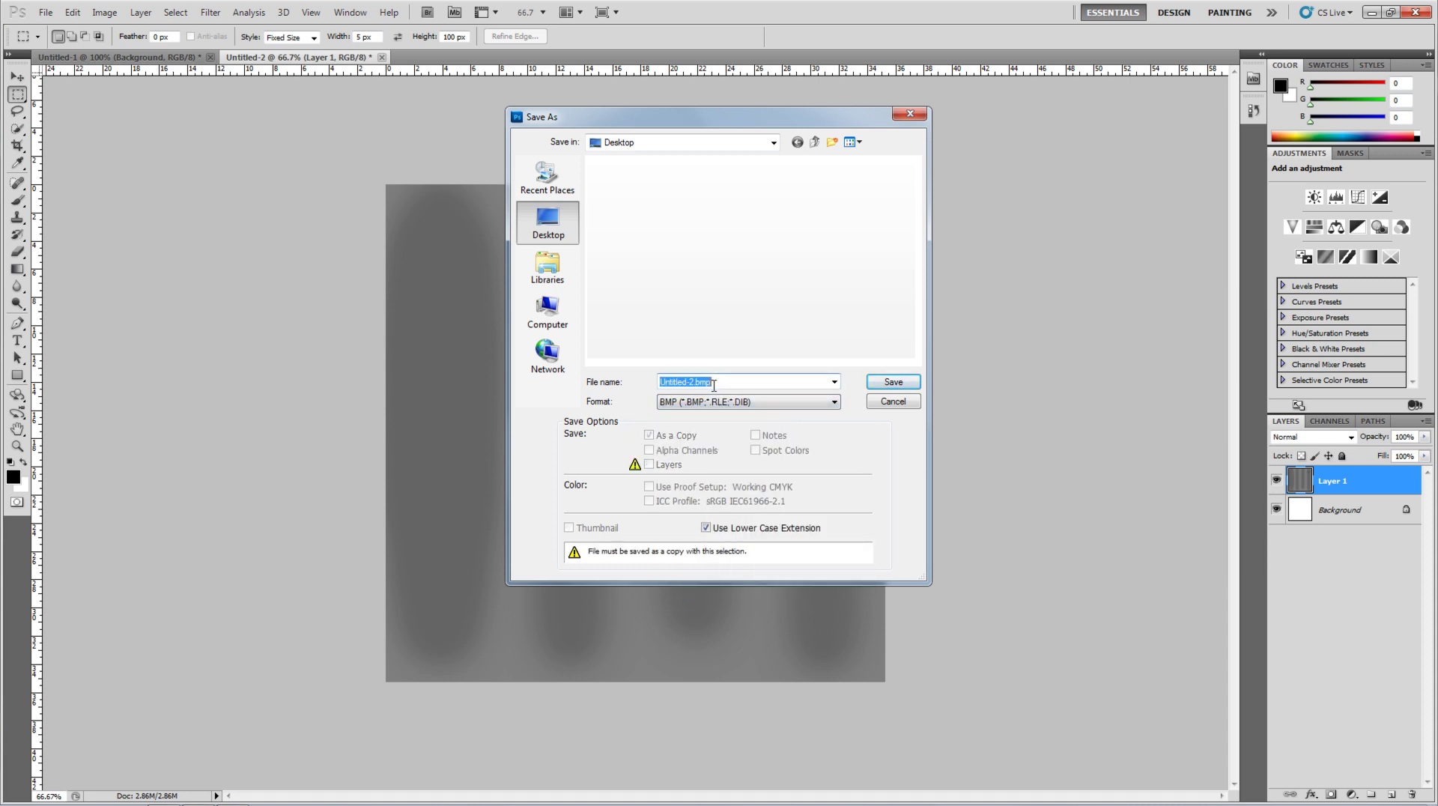
type("123")
left_click(885, 382)
left_click(665, 359)
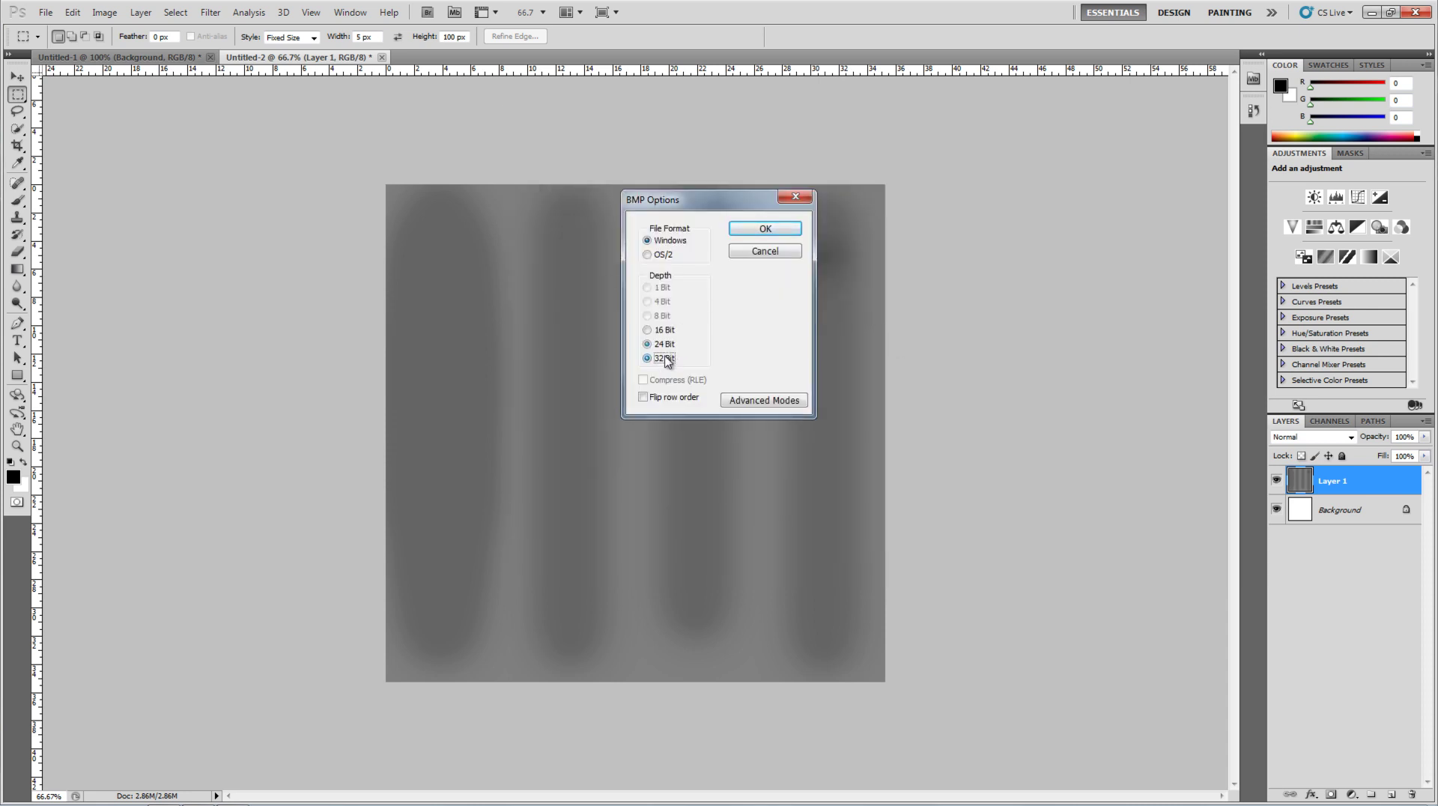
left_click(765, 228)
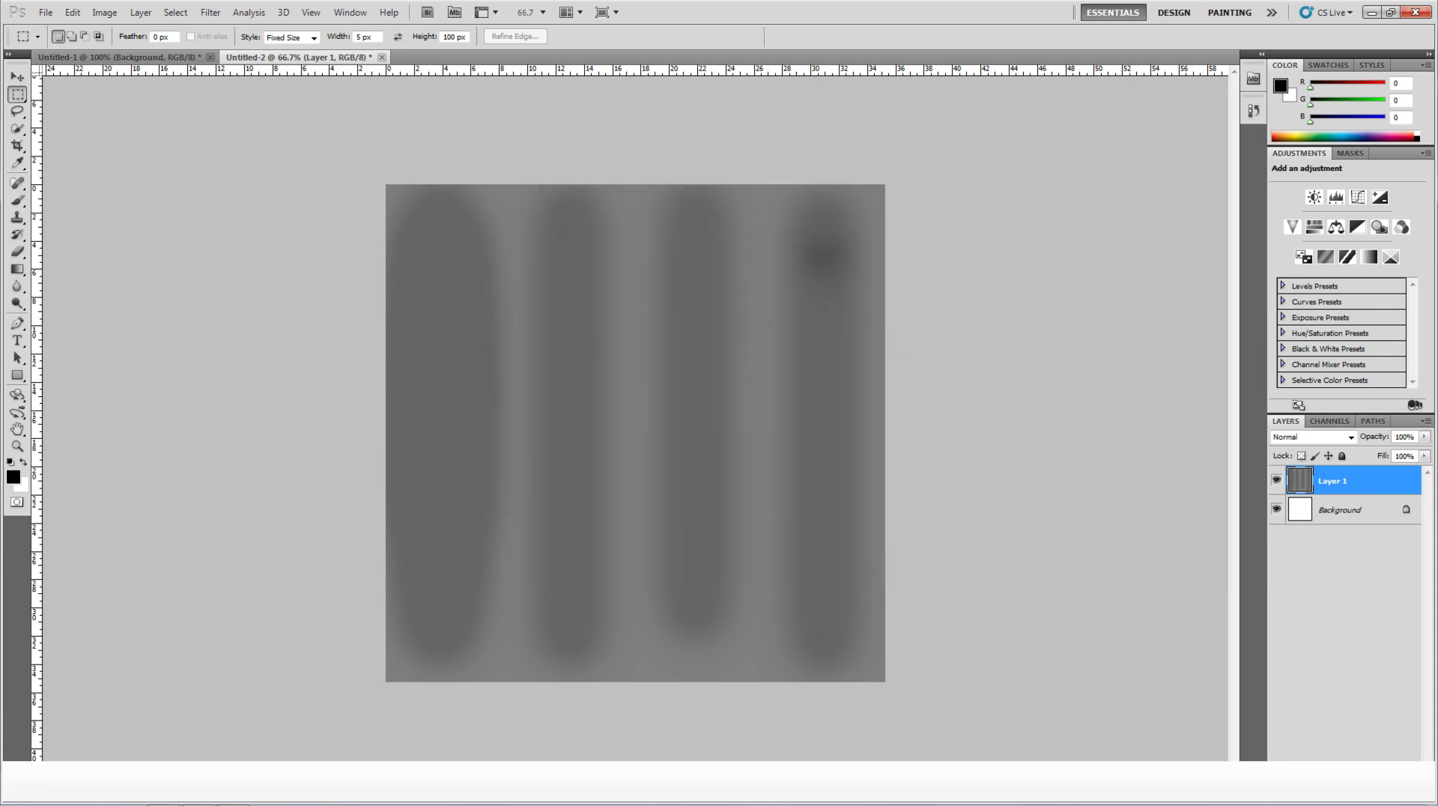
- Switch to 3ds Max, select the junction plane and place the 04 - Default material node below 03 - Default
left_click(225, 803)
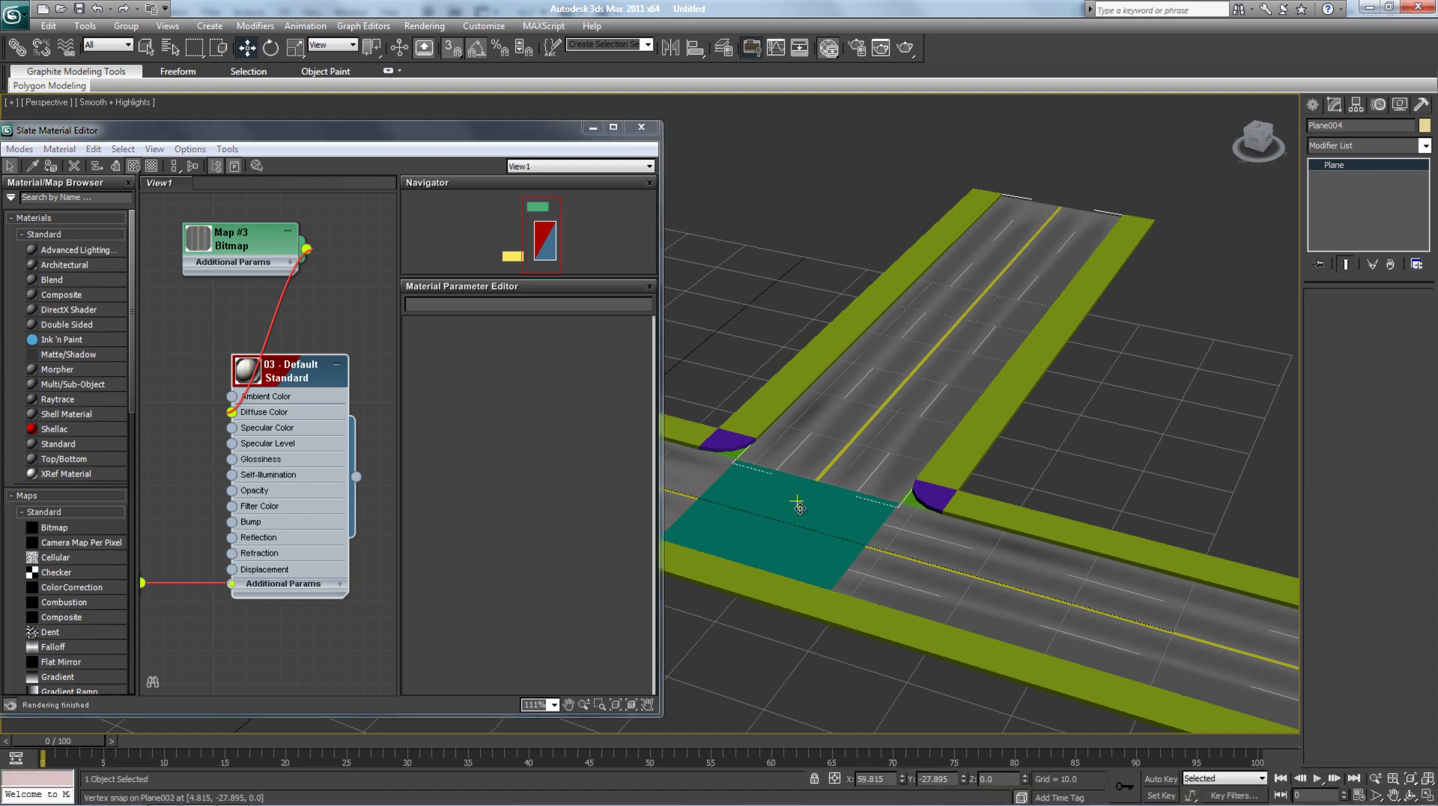
left_click(764, 524)
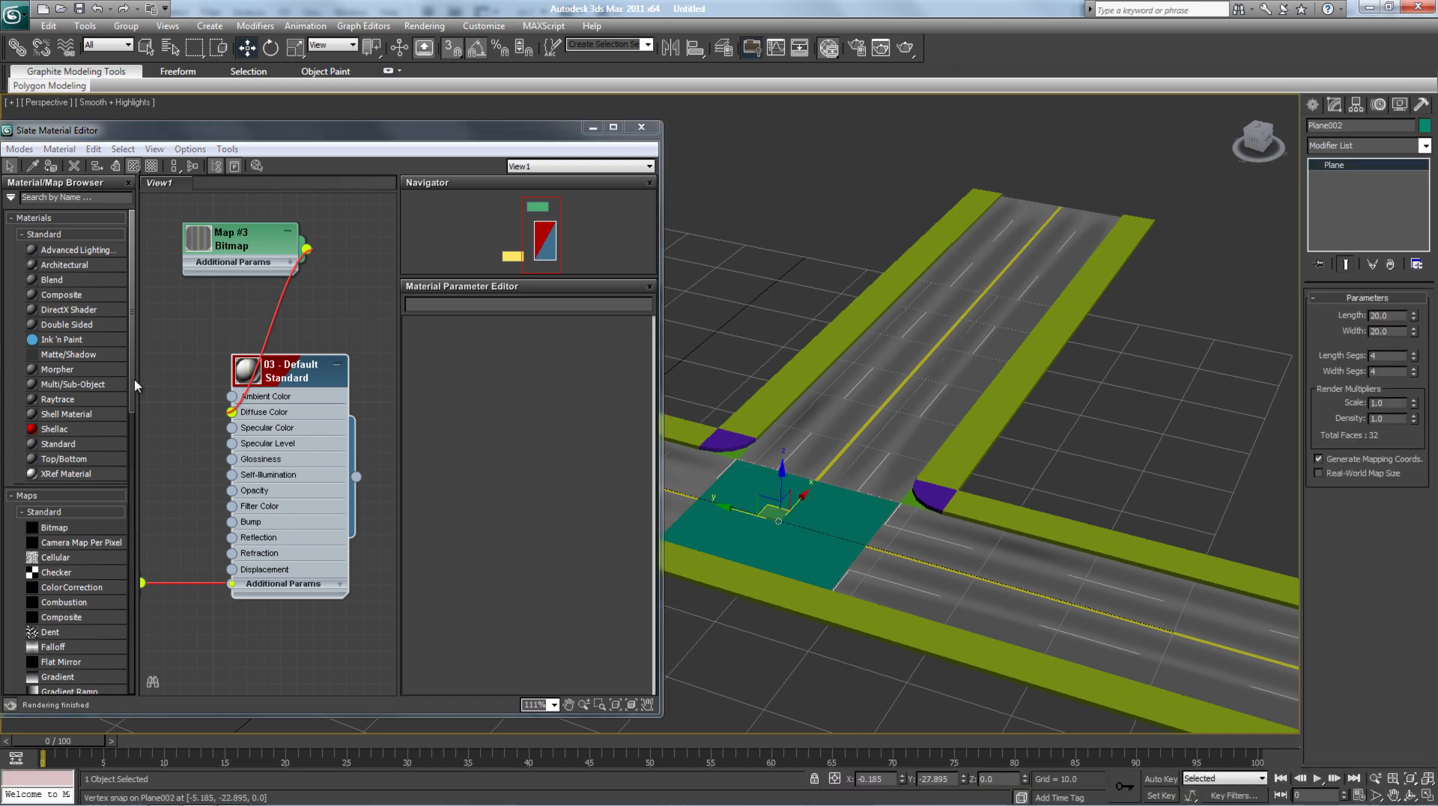
left_click_drag(134, 379, 133, 685)
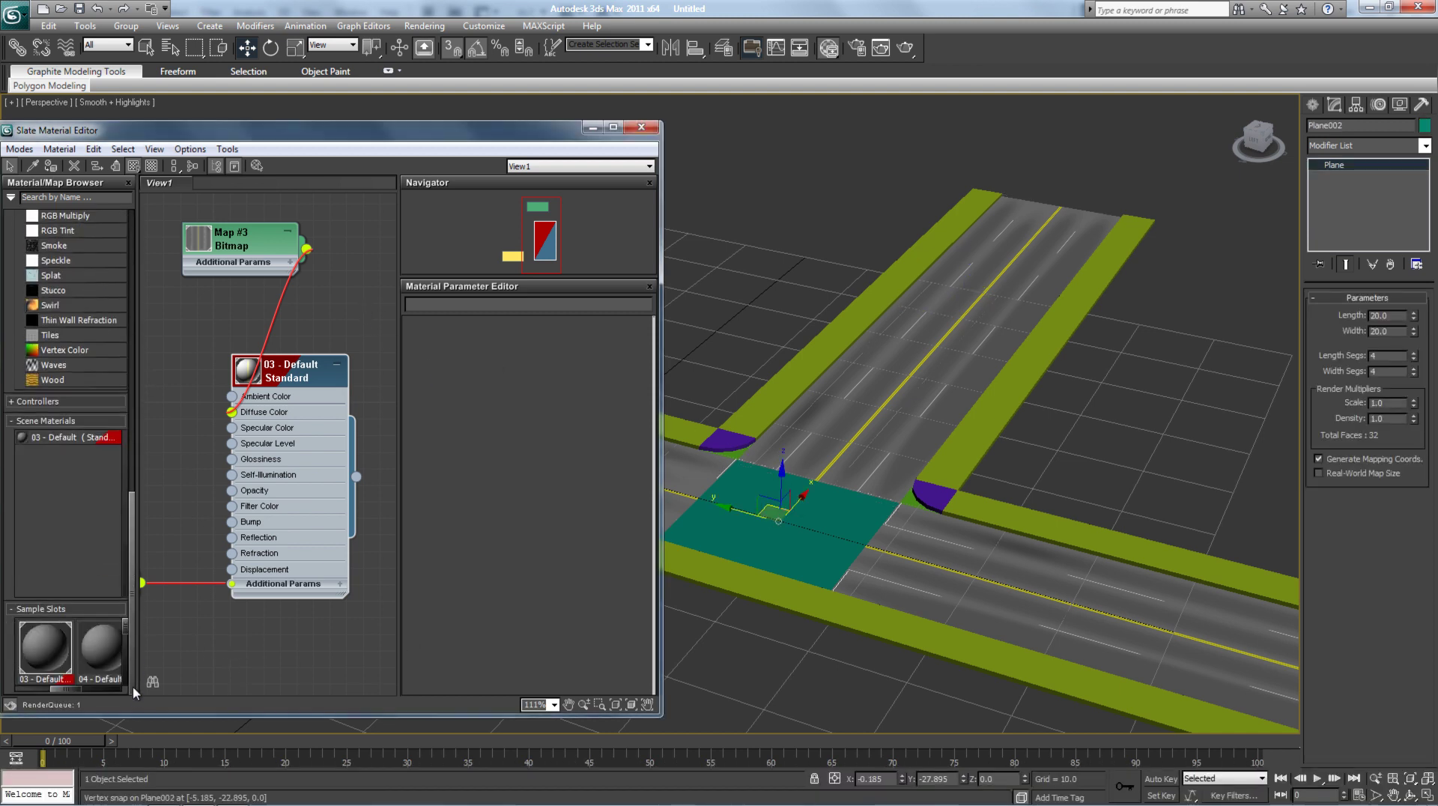
double_click(105, 648)
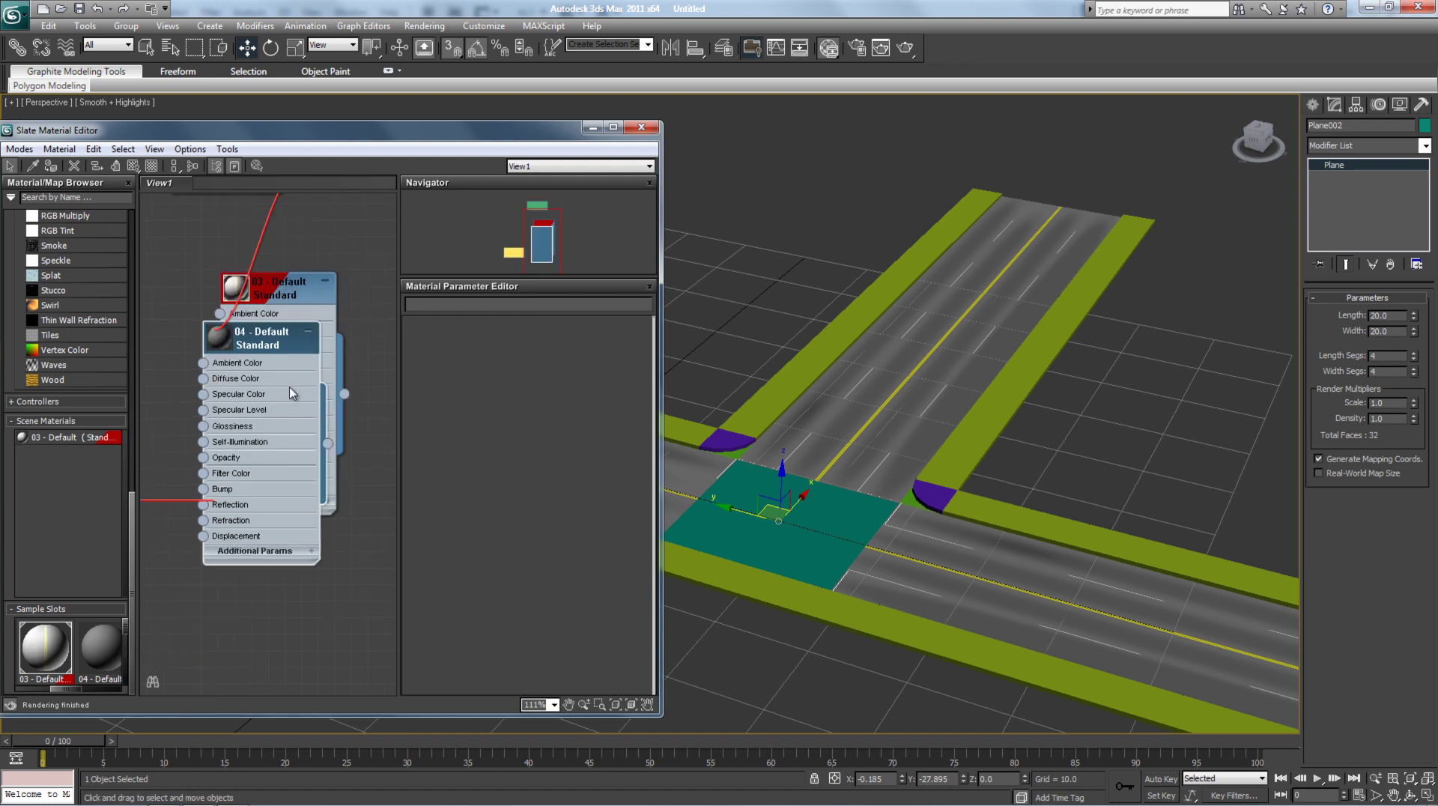
middle_click_drag(362, 279, 259, 250)
left_click_drag(271, 324, 290, 532)
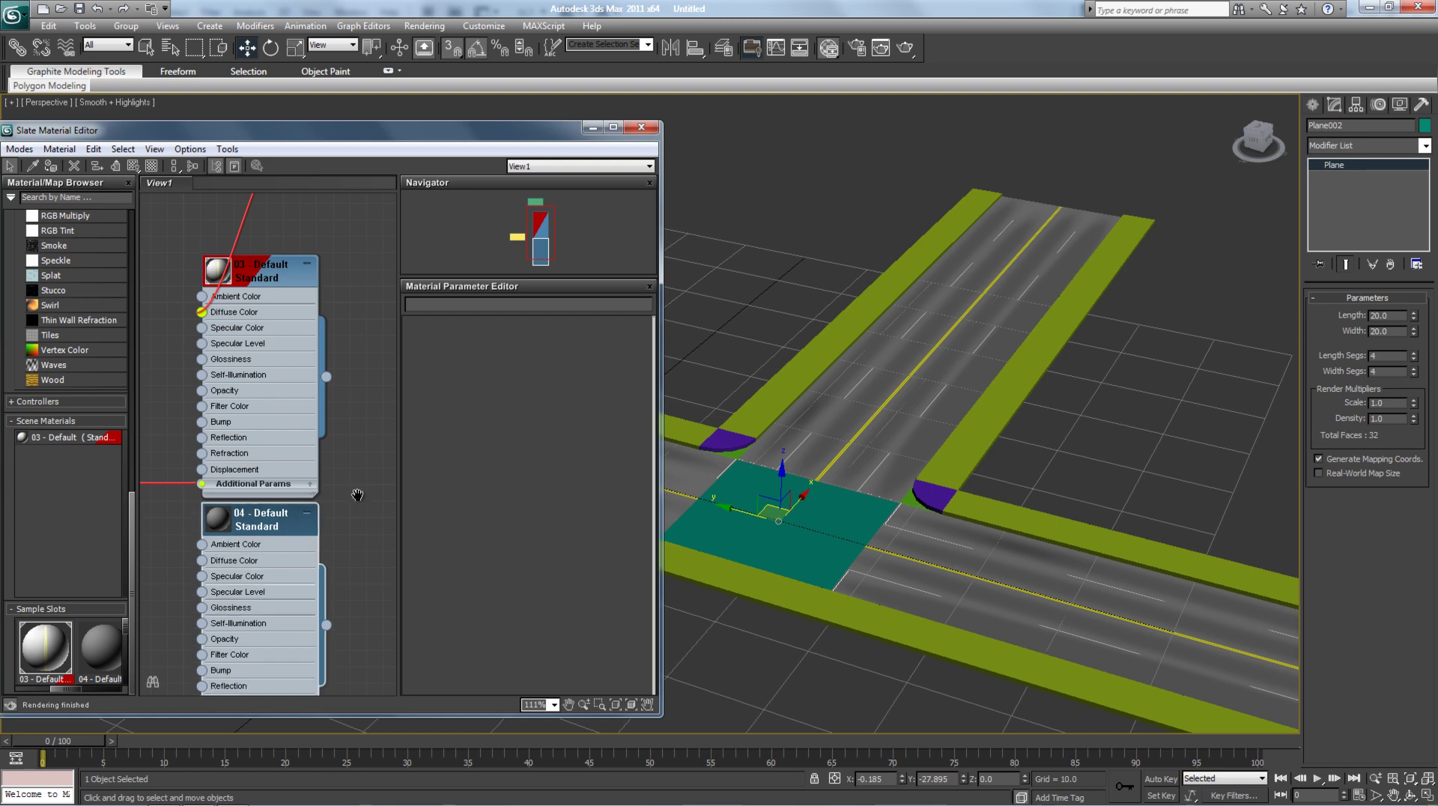
middle_click_drag(357, 494, 413, 305)
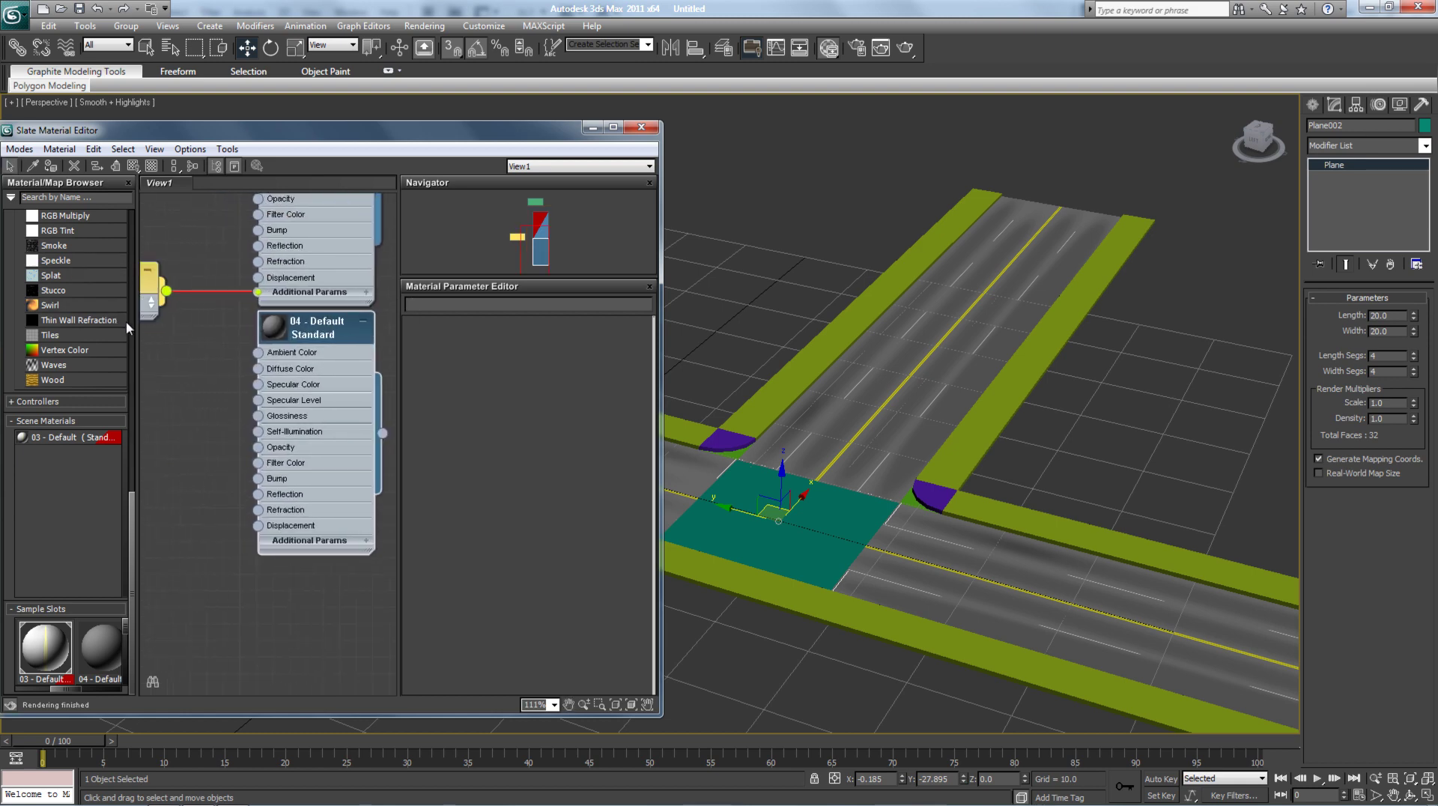
- Add a Bitmap map using 123.bmp and connect it to the 04 - Default material's Diffuse Color
scroll(126, 321, "up", 10)
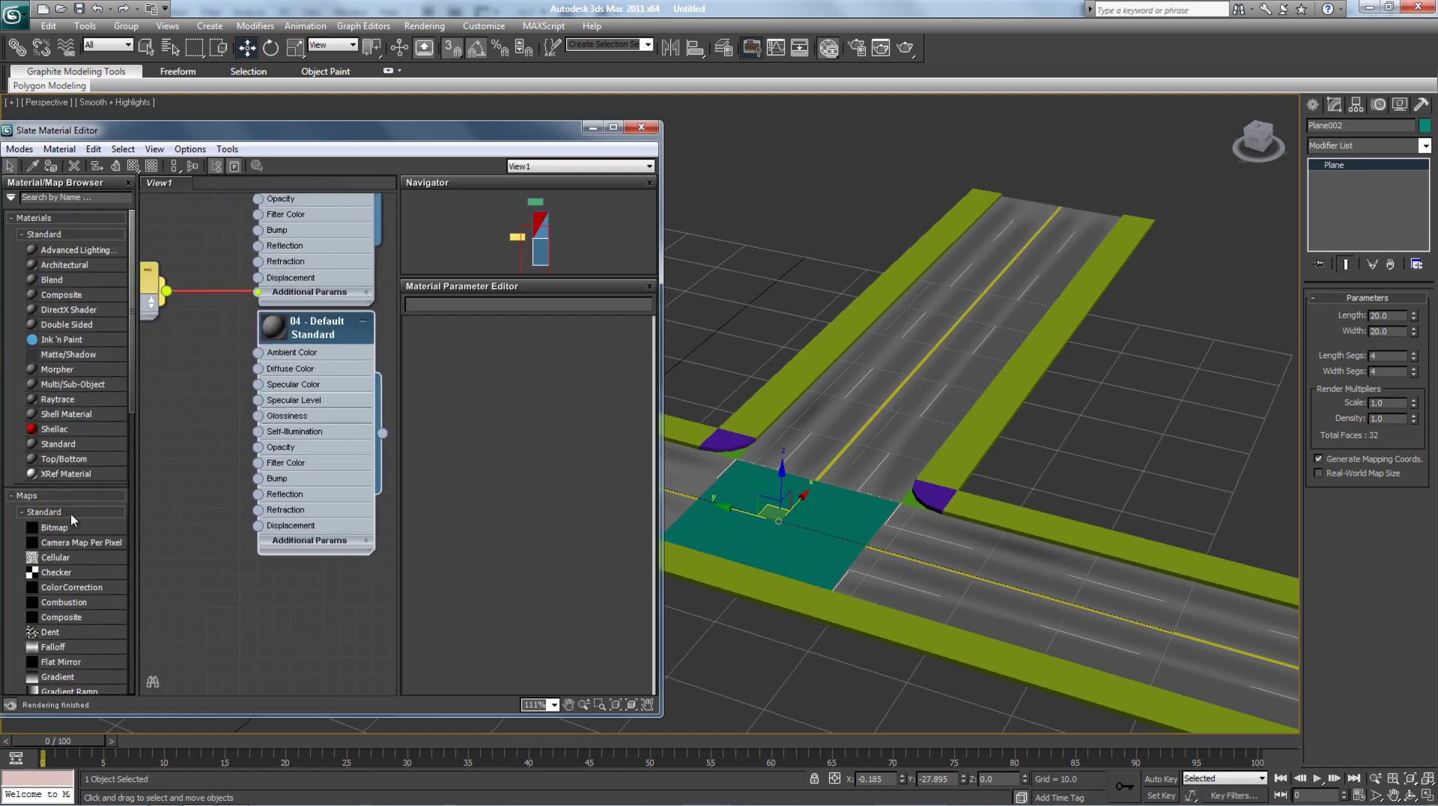
double_click(70, 521)
scroll(313, 141, "down", 5)
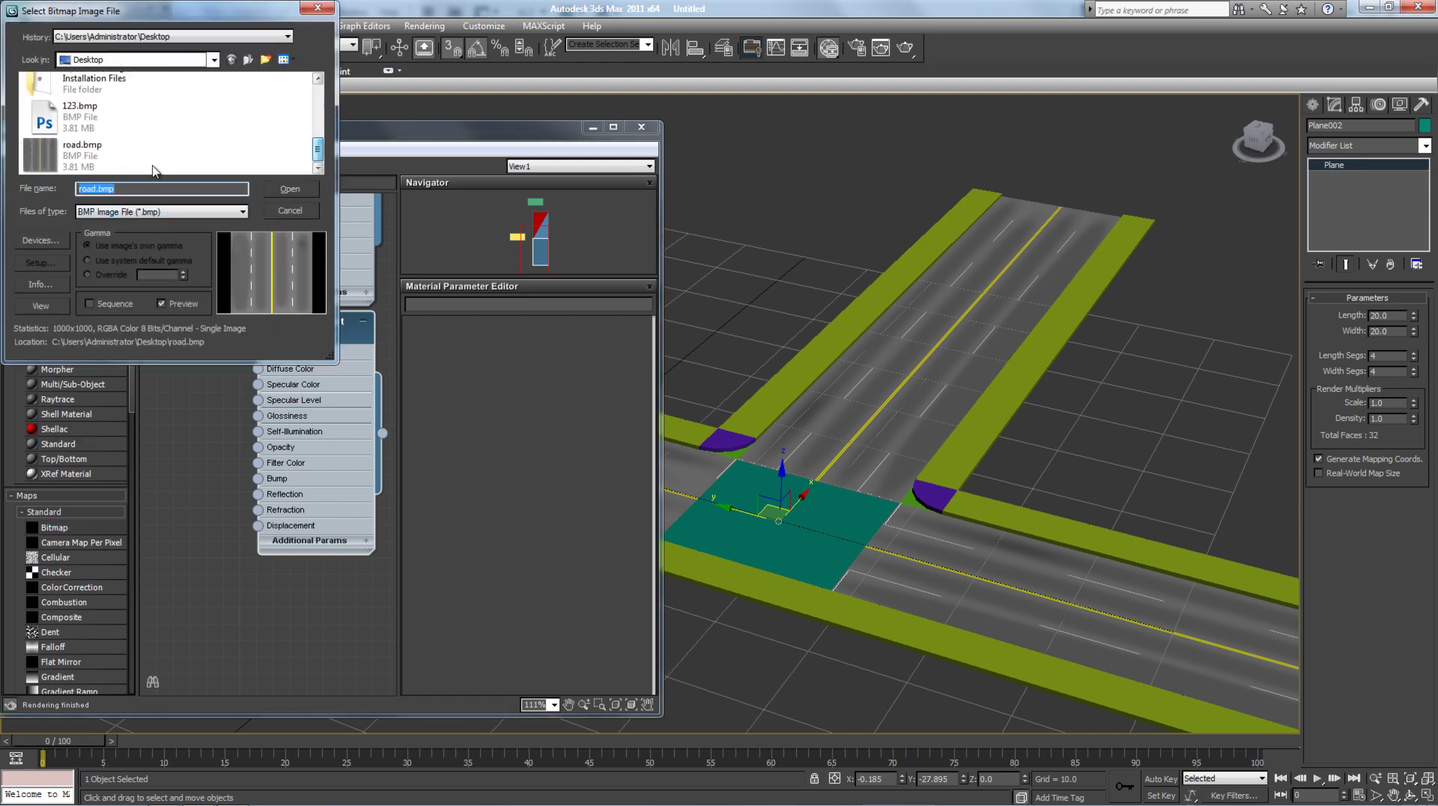
double_click(80, 120)
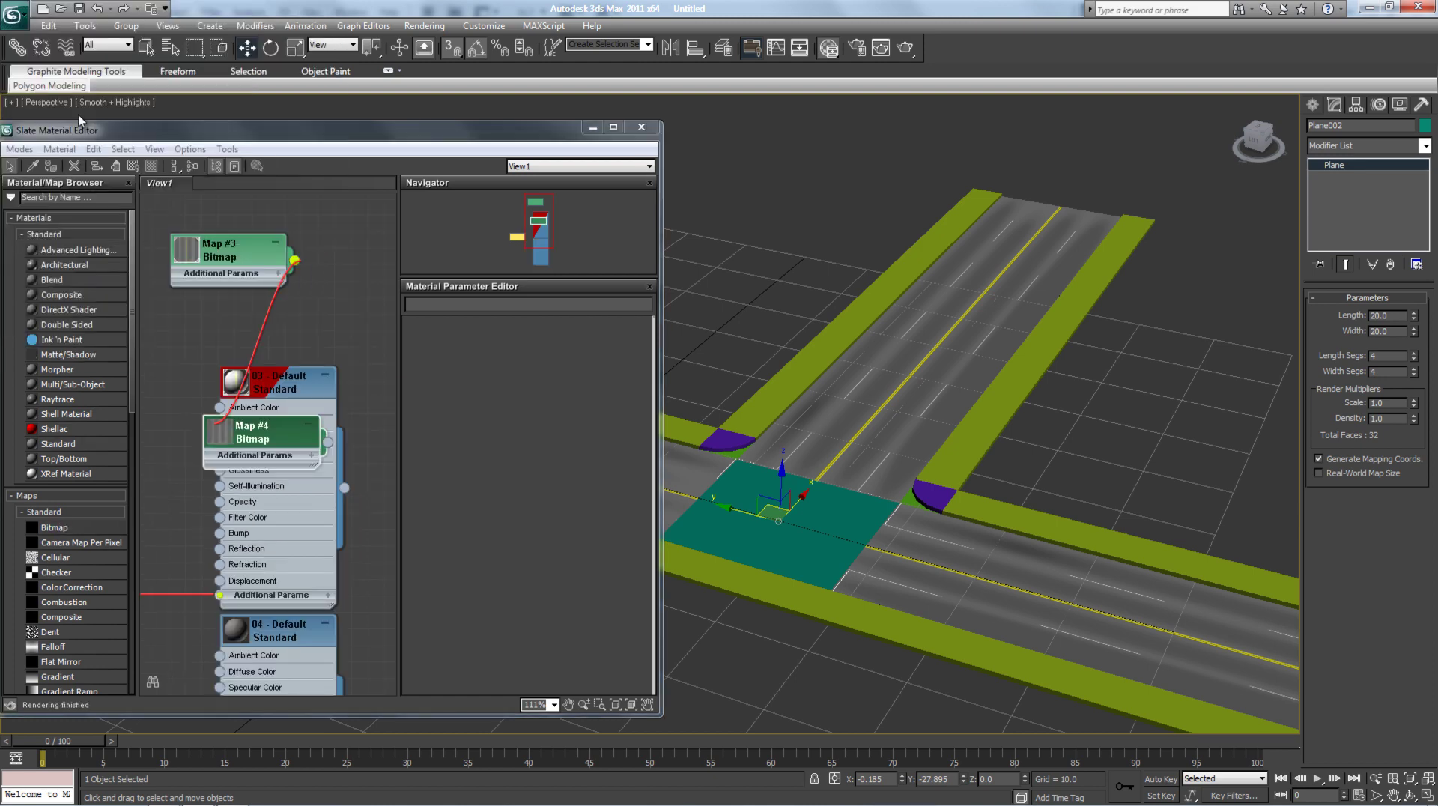
left_click_drag(288, 429, 219, 608)
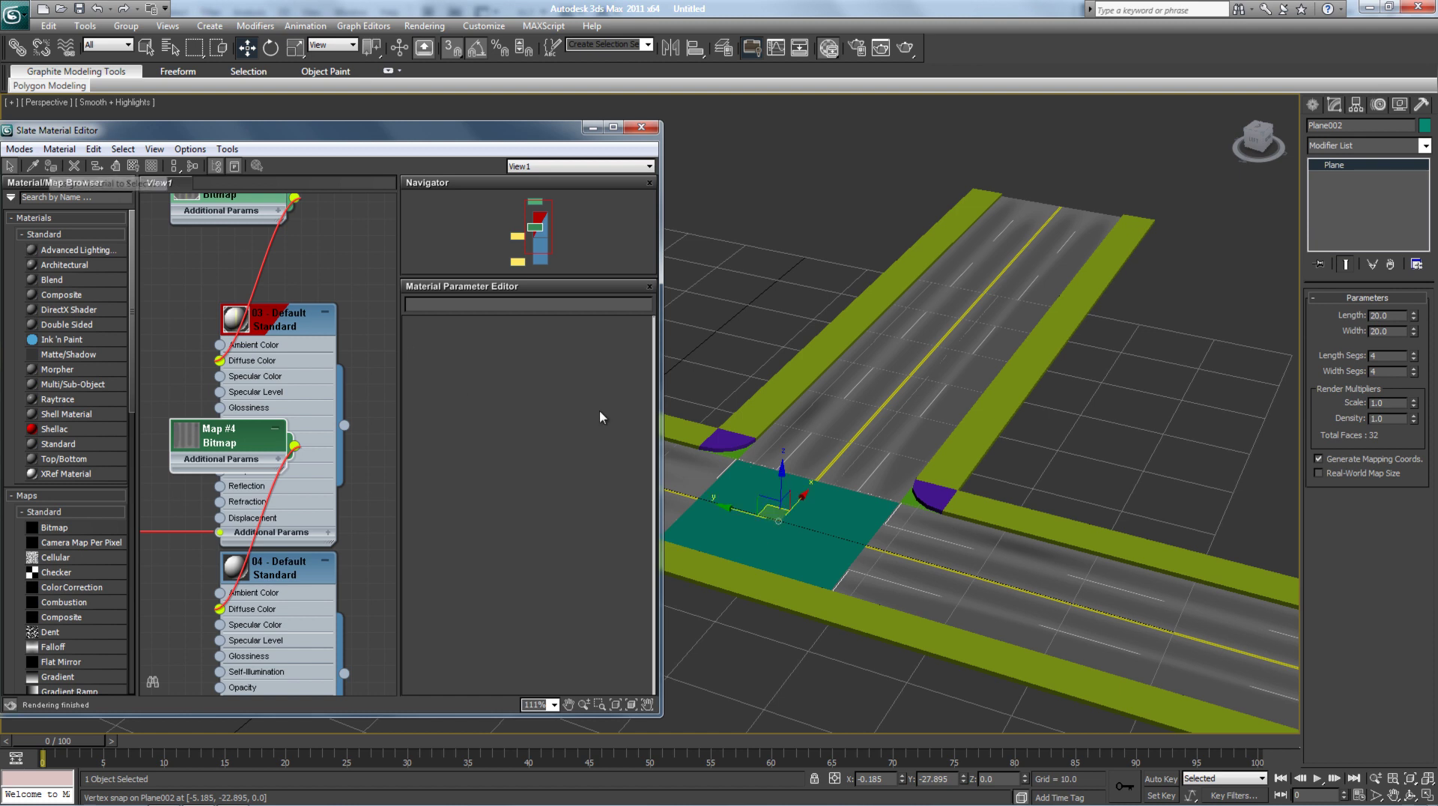
- Assign the 04 - Default material to the junction plane and display its texture in the viewport
left_click(818, 531)
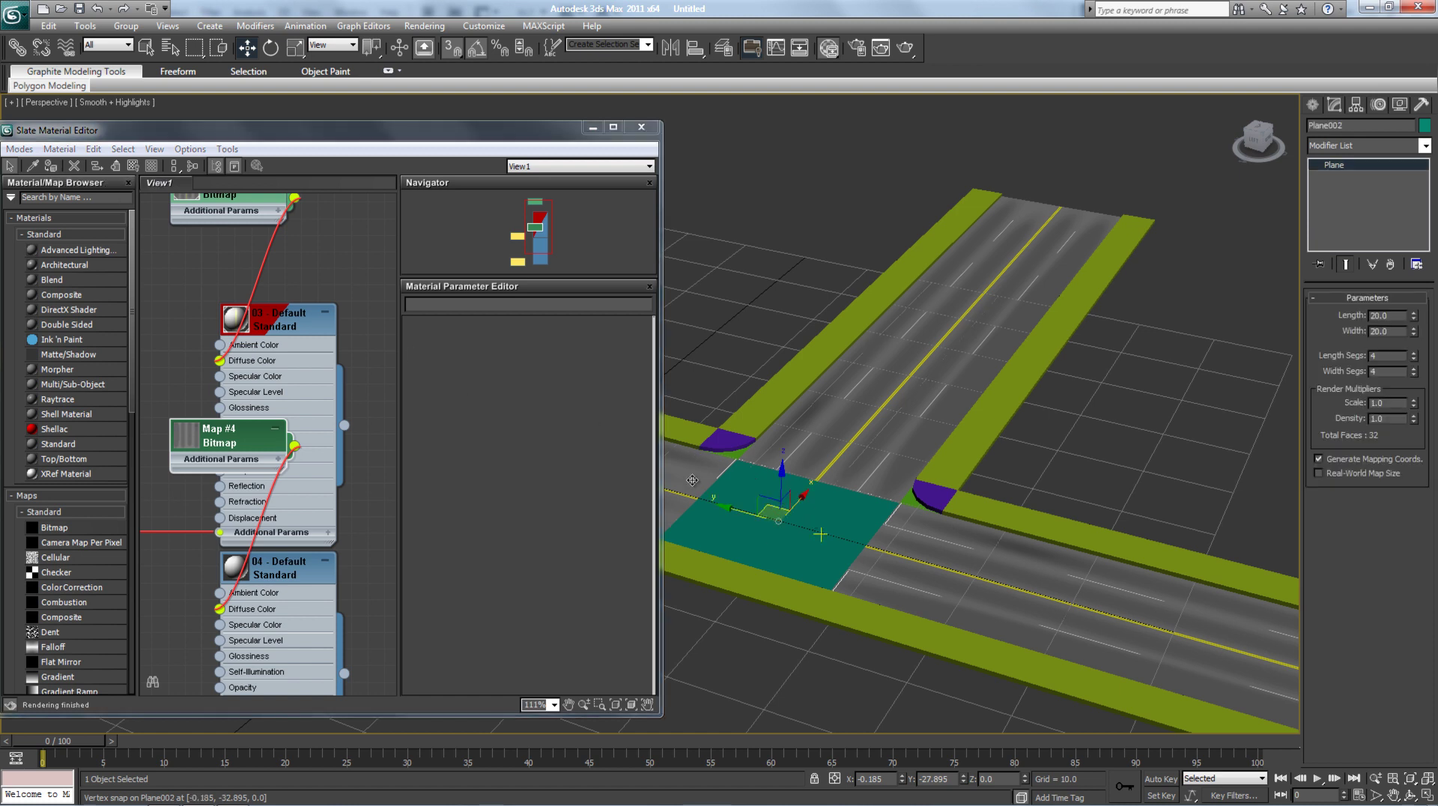
left_click(51, 168)
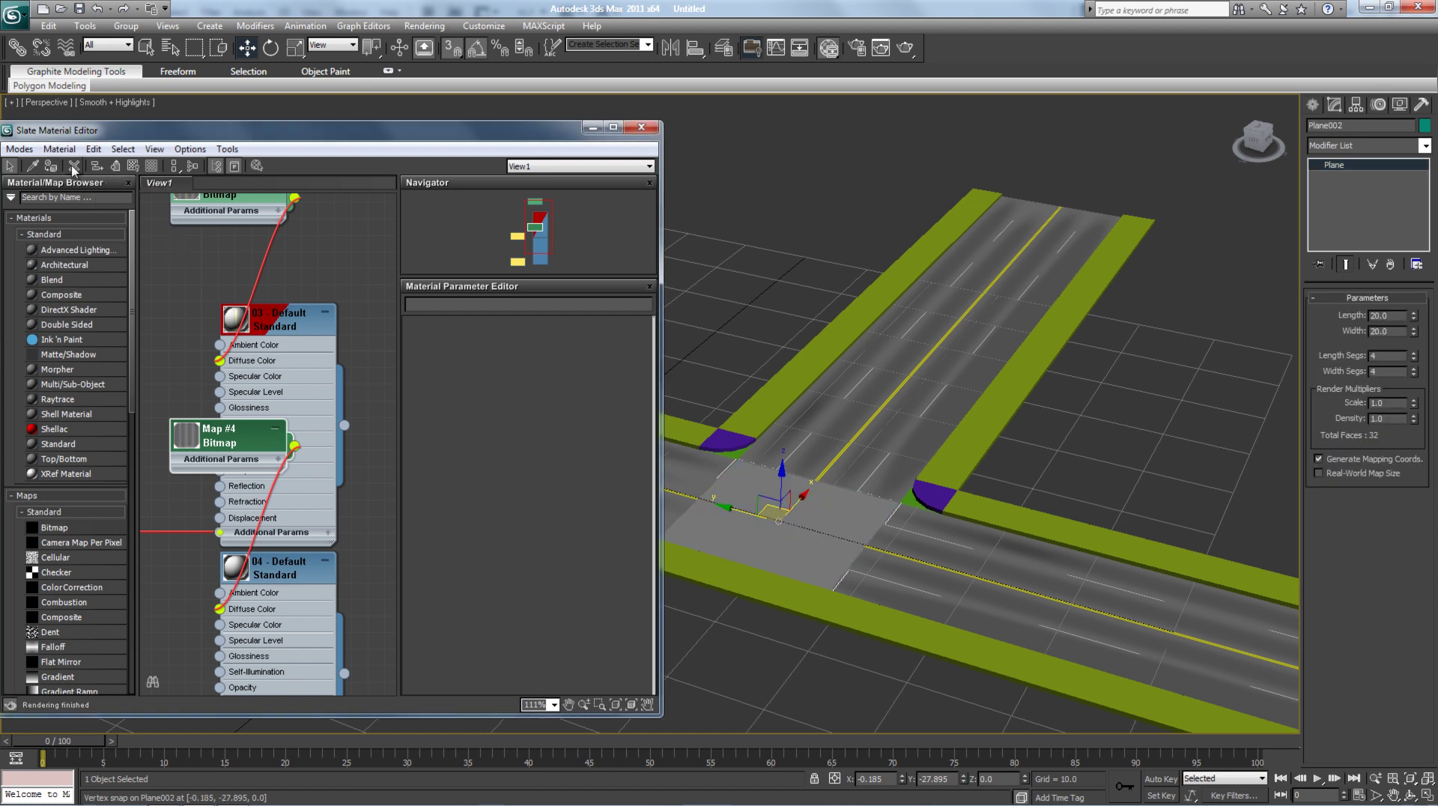
left_click(134, 167)
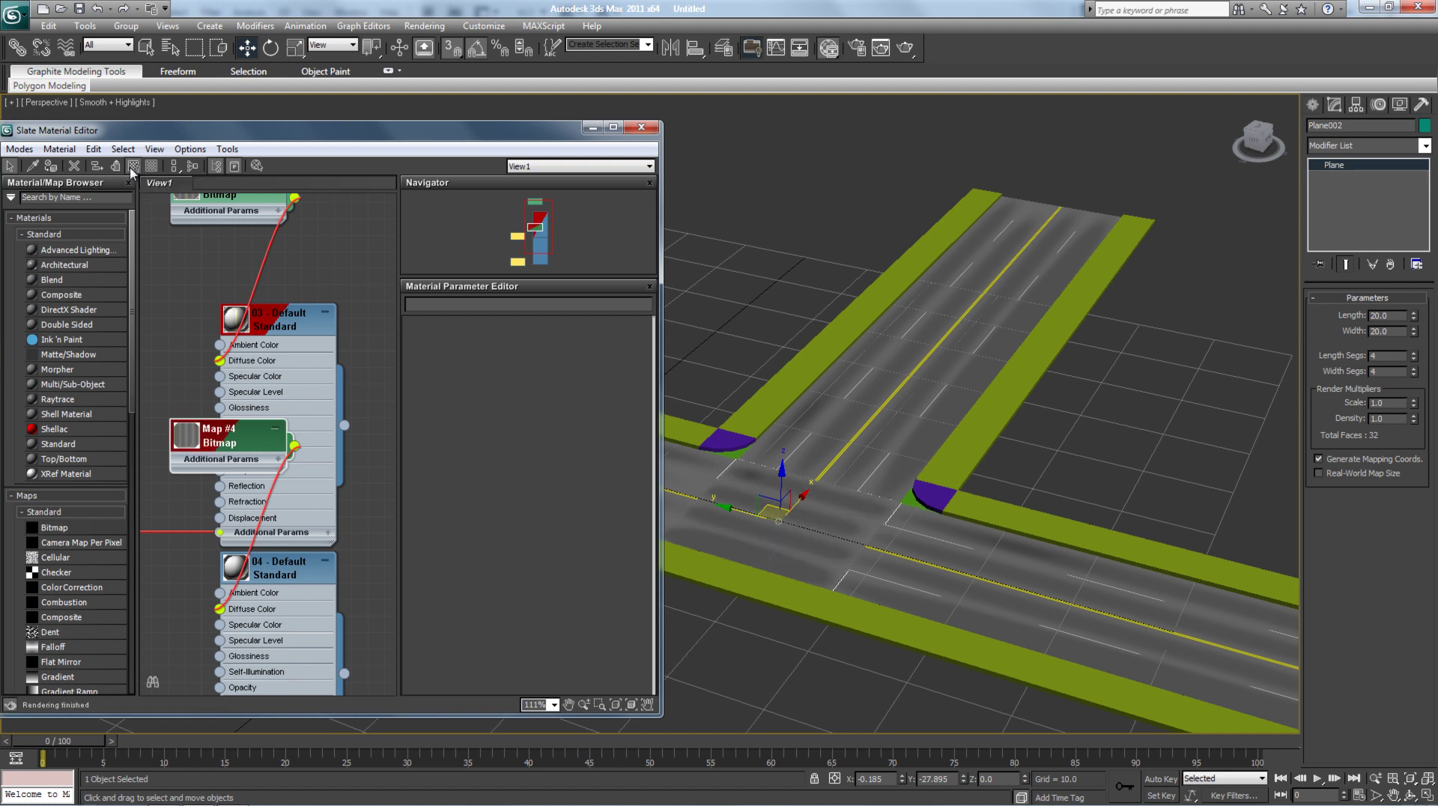
left_click(794, 209)
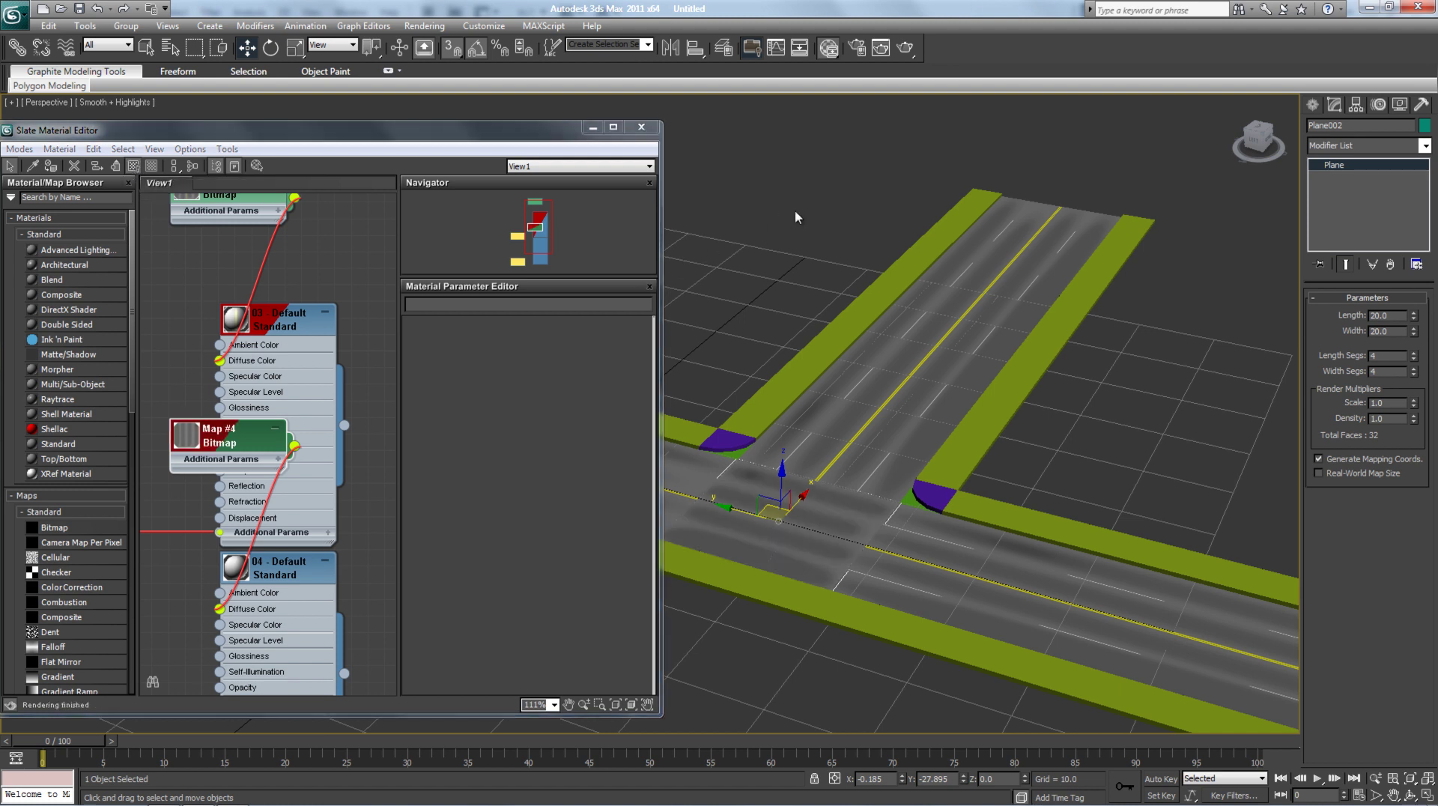
- Examine the textured junction and how its asphalt meets the adjoining roads, and deselect the plane
left_click(821, 536)
scroll(821, 537, "down", 3)
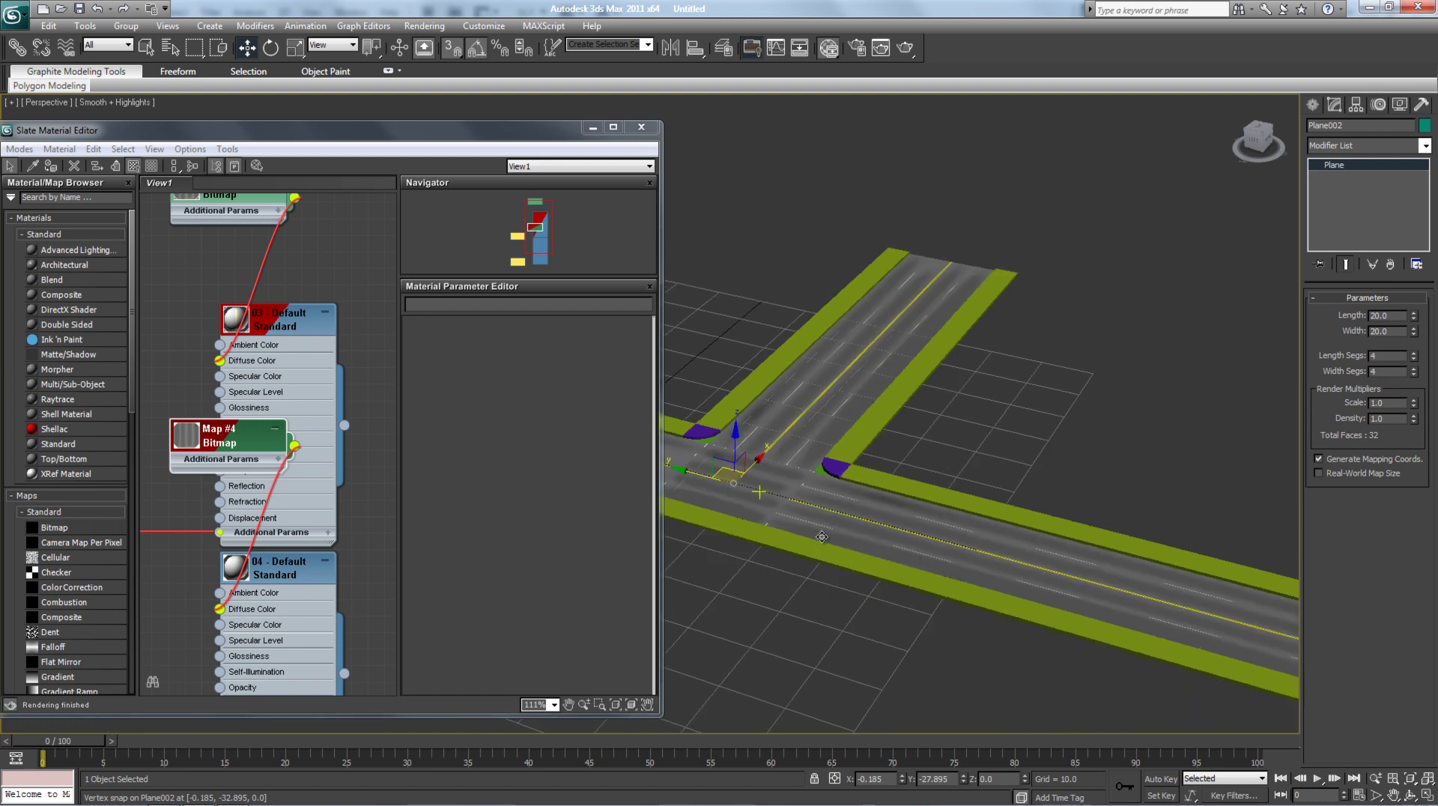
scroll(821, 536, "up", 3)
middle_click_drag(822, 536, 876, 531)
scroll(805, 454, "up", 4)
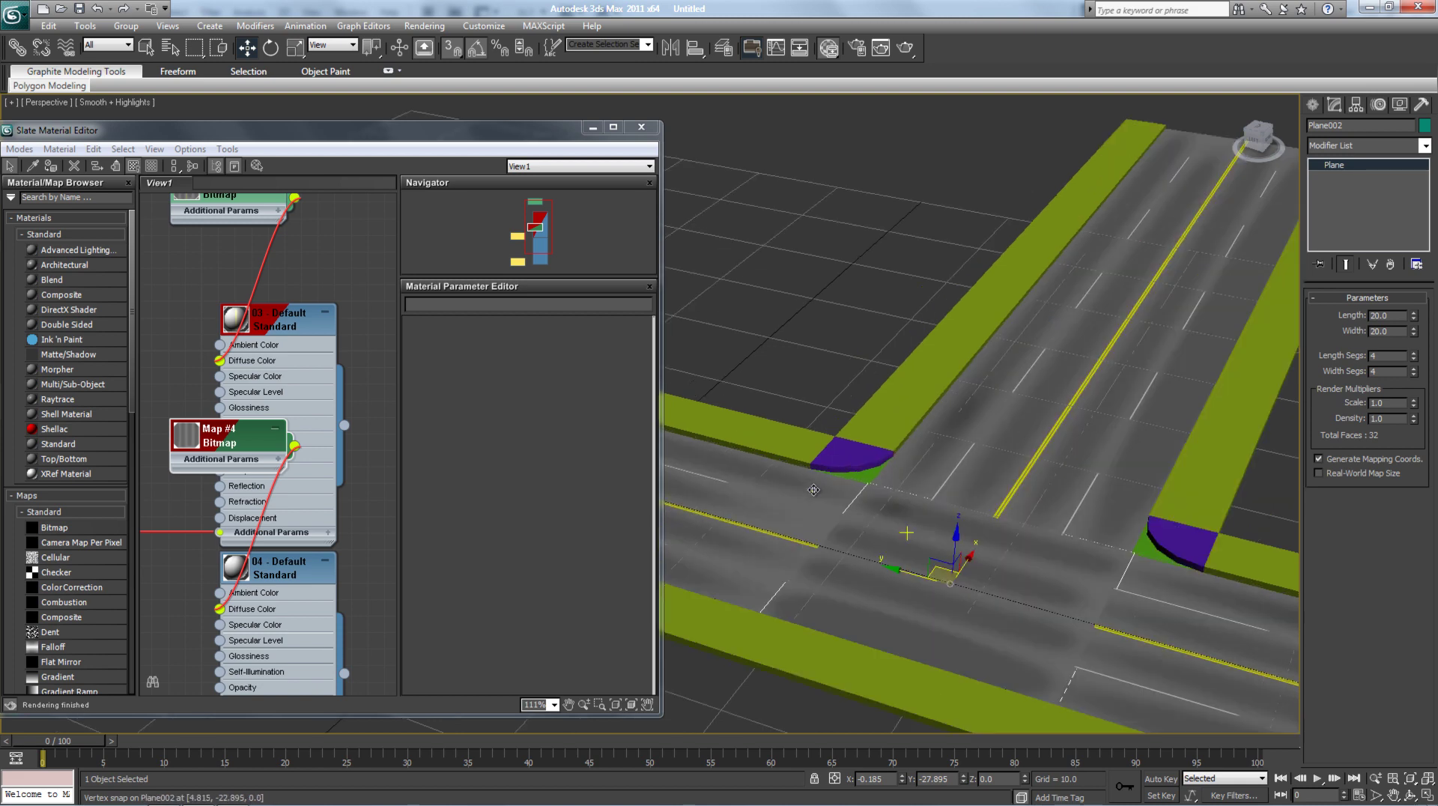
middle_click_drag(1004, 591, 801, 451)
scroll(846, 375, "down", 4)
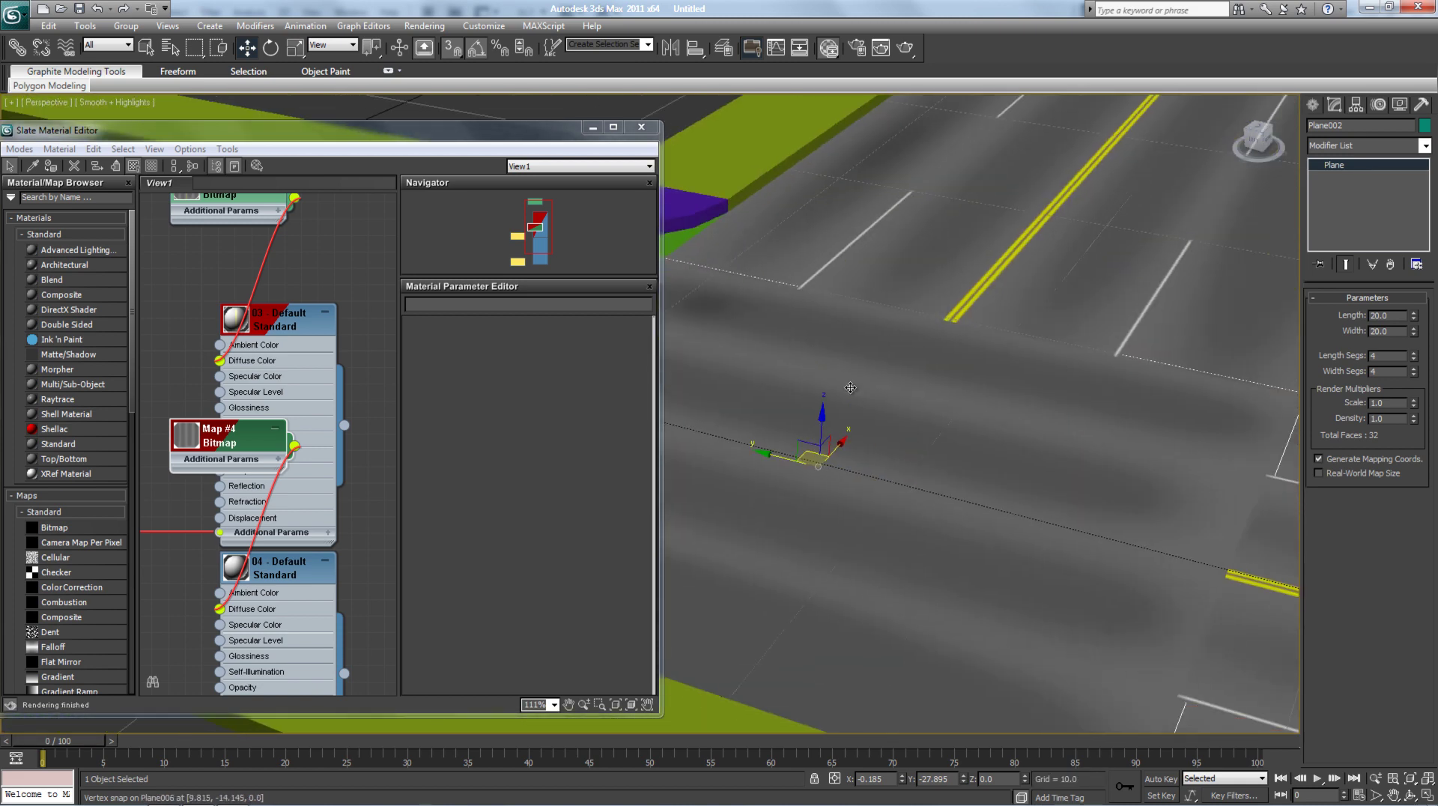
left_click(1059, 371)
middle_click_drag(828, 437, 945, 567)
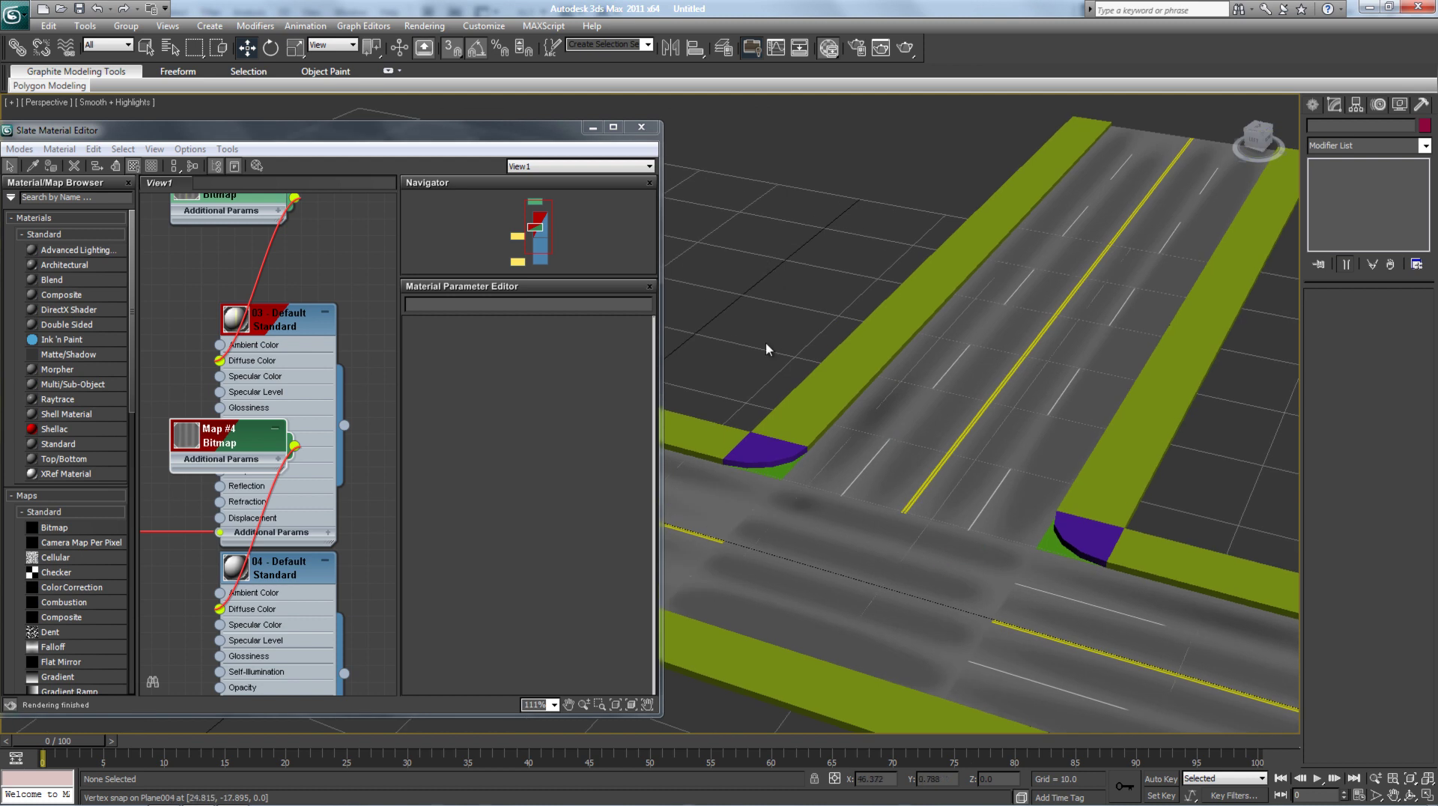
- Switch to Photoshop and create a new 1000 x 1000 pixel RGB document with a white background at 72 pixels/inch
middle_click_drag(797, 503, 841, 449)
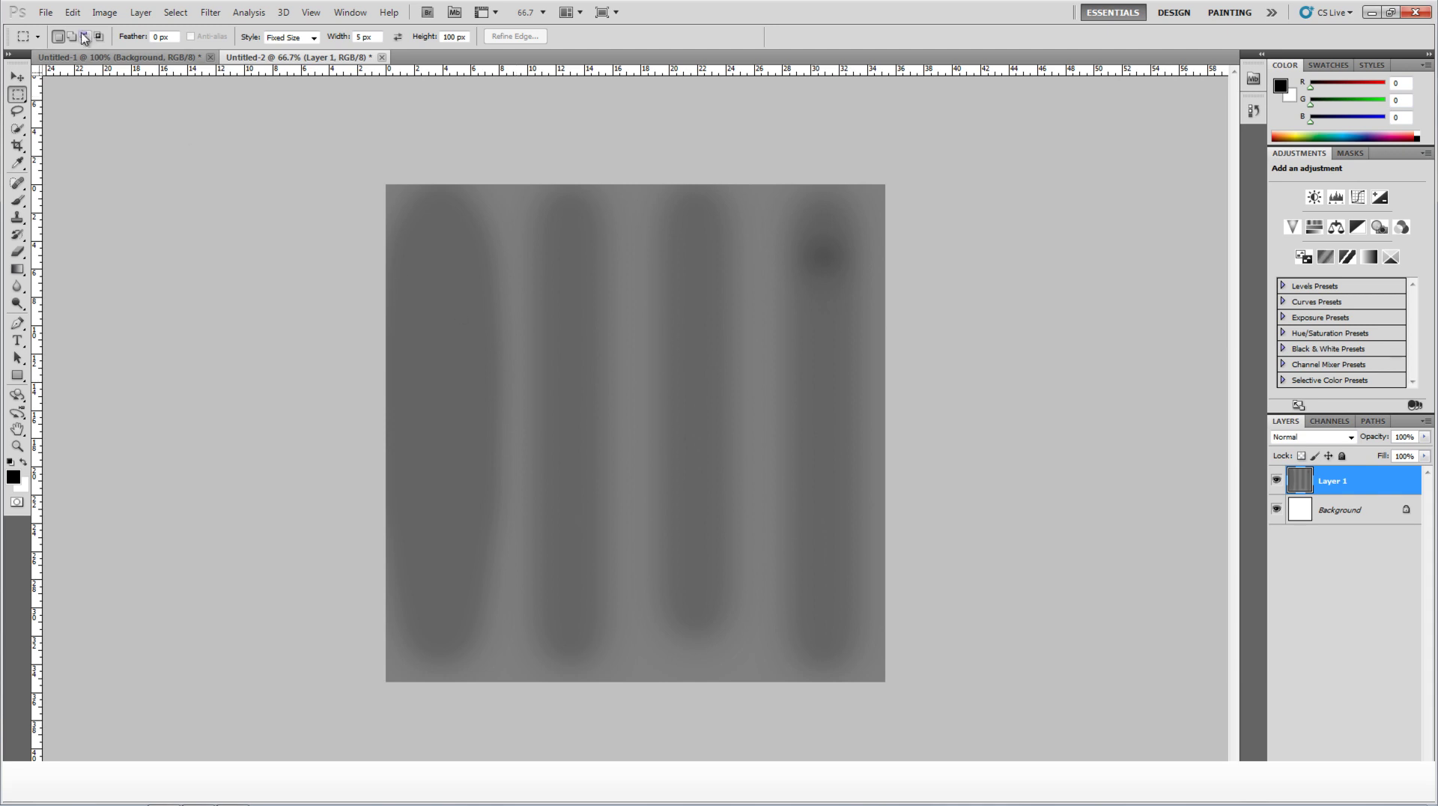
left_click(46, 12)
left_click(240, 164)
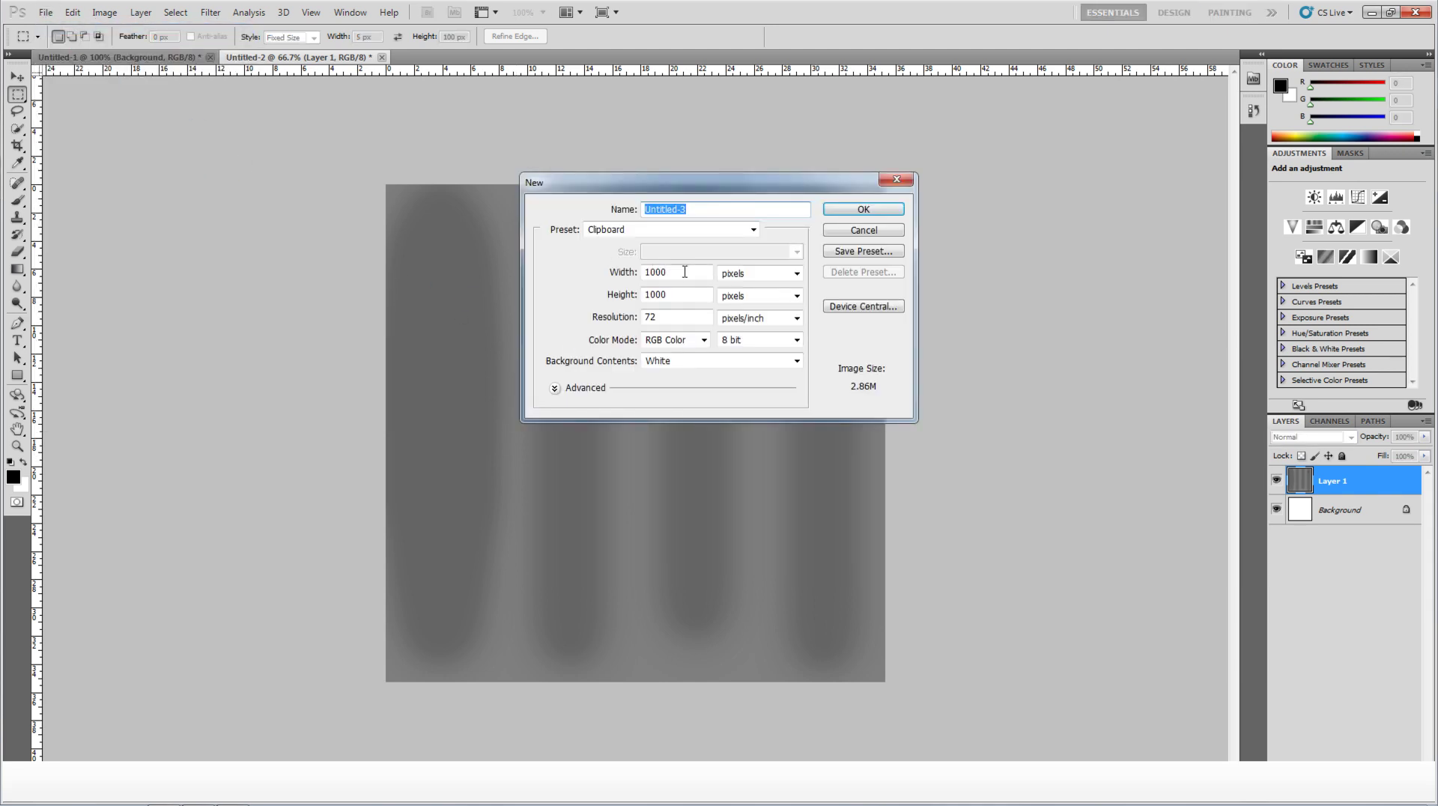
left_click(849, 213)
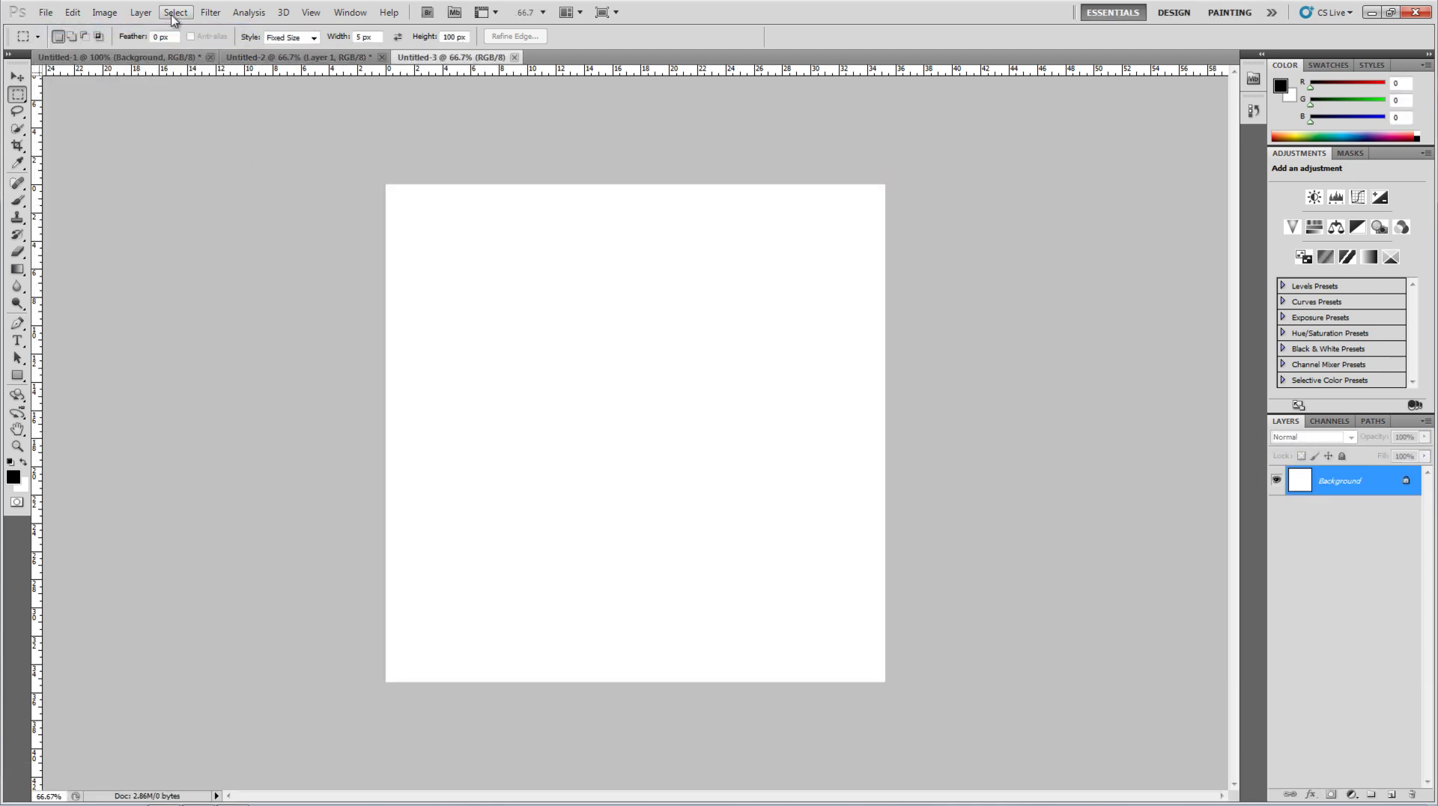
- Fill the whole background of the new document with 50% gray
left_click(174, 14)
mouse_move(210, 13)
mouse_move(73, 12)
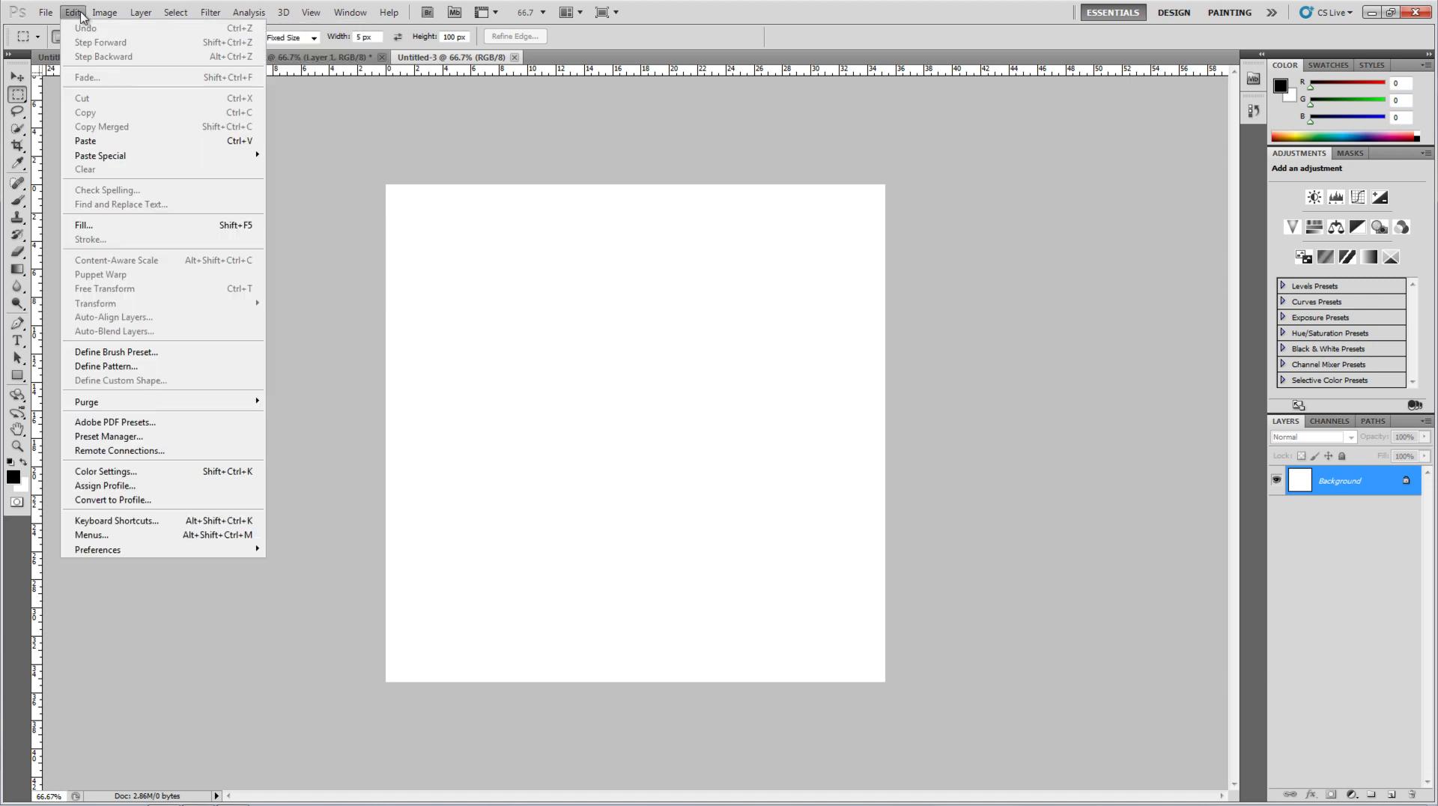
left_click(122, 223)
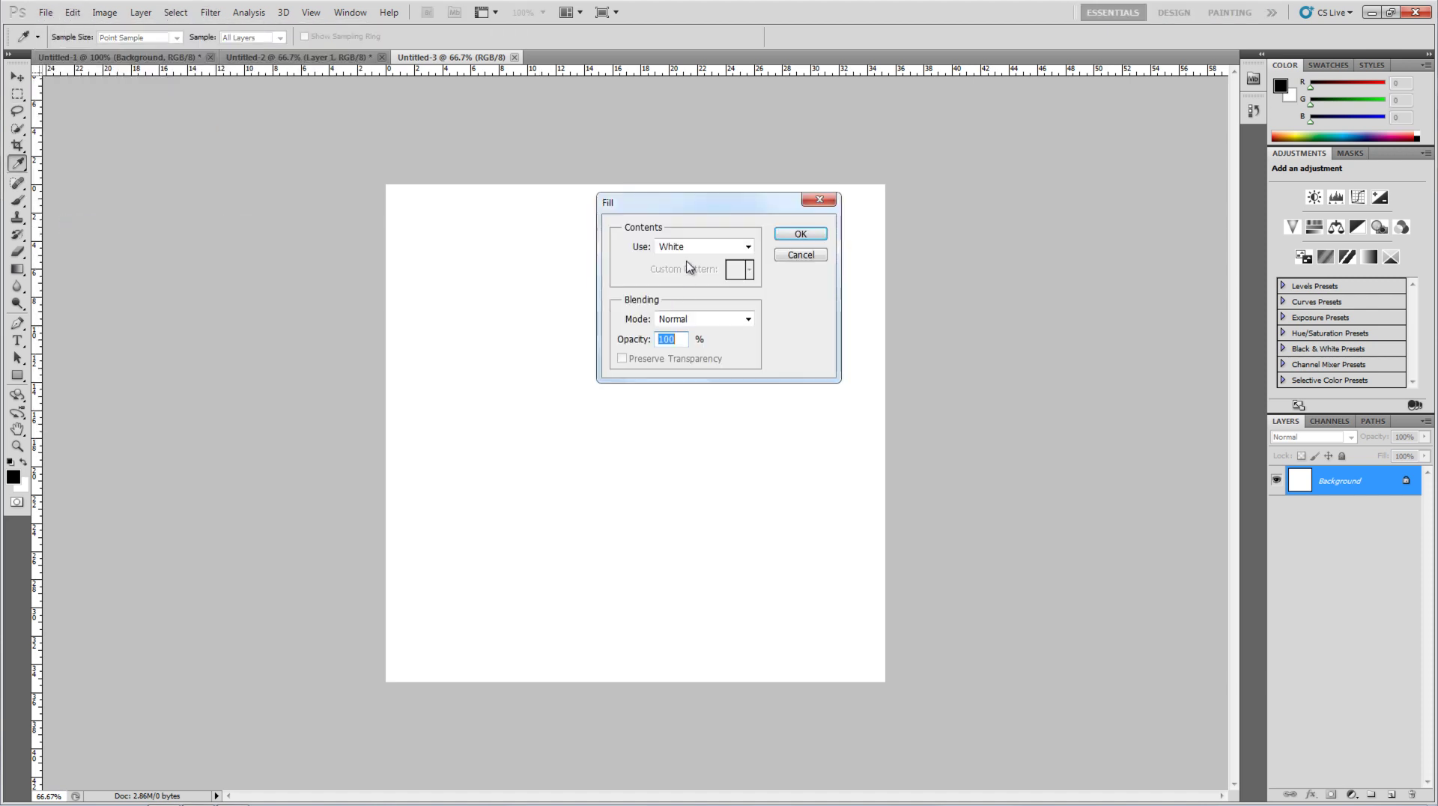
left_click(726, 247)
left_click(705, 367)
left_click(801, 235)
key("m")
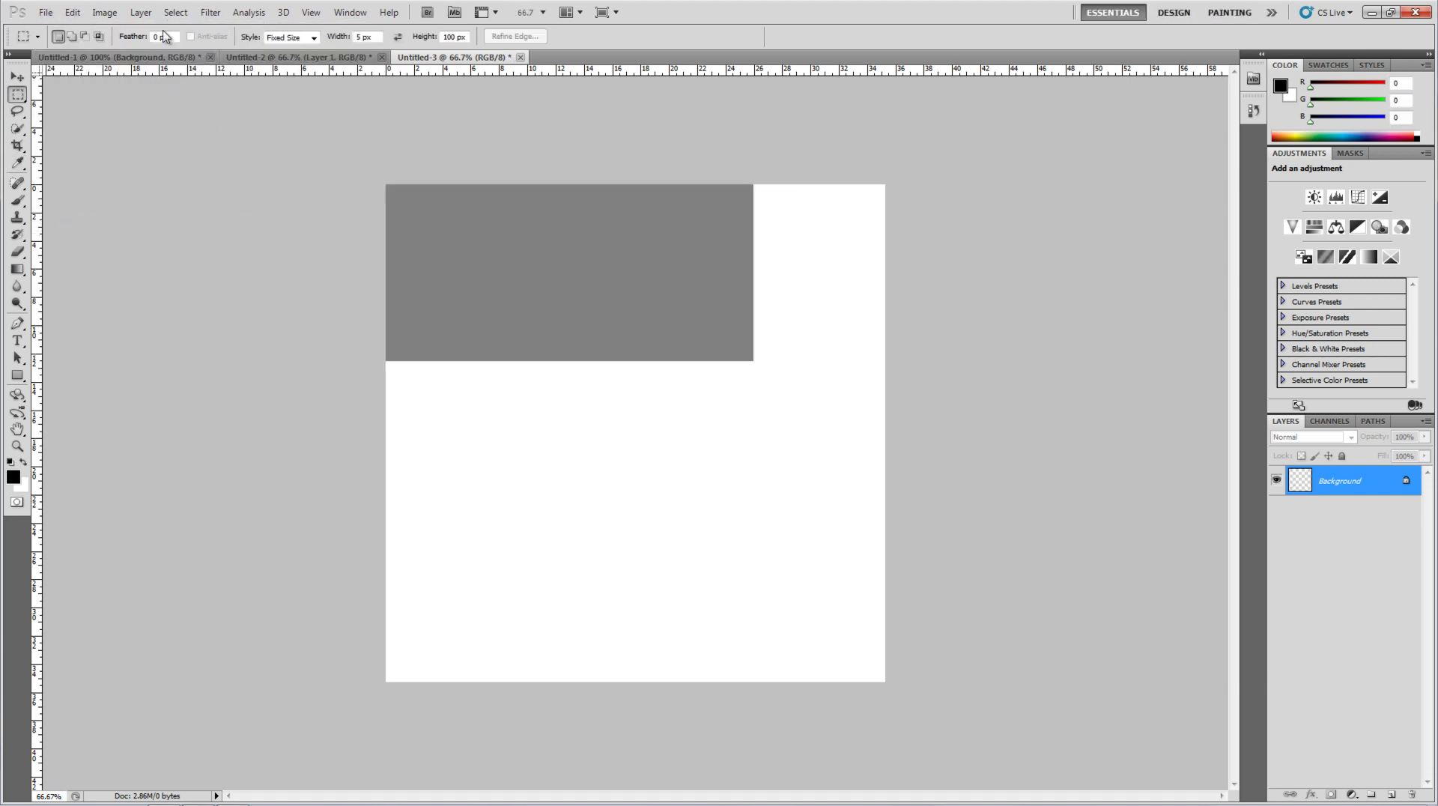
- Open the Texturizer texture filter for the gray background
left_click(211, 13)
mouse_move(303, 277)
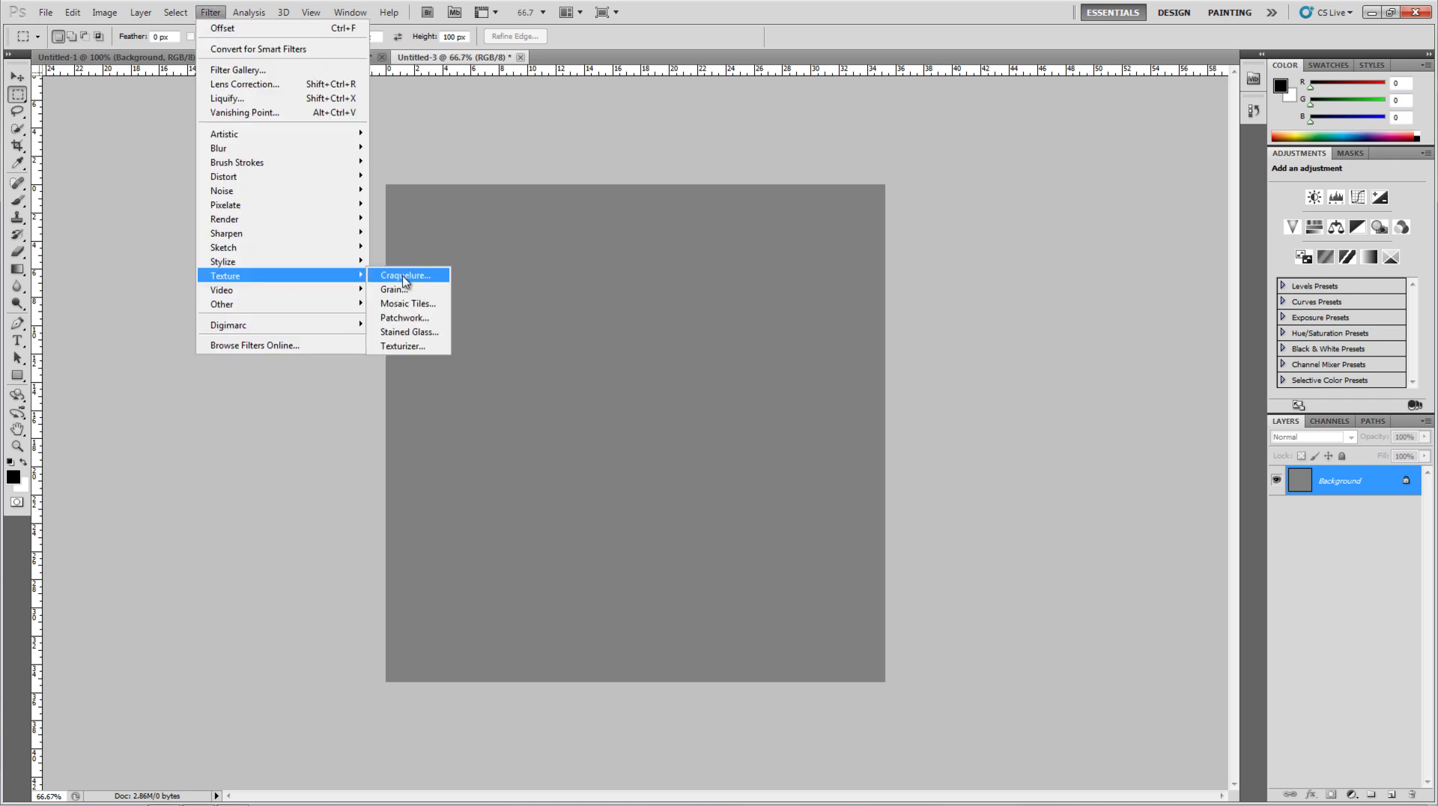
left_click(404, 350)
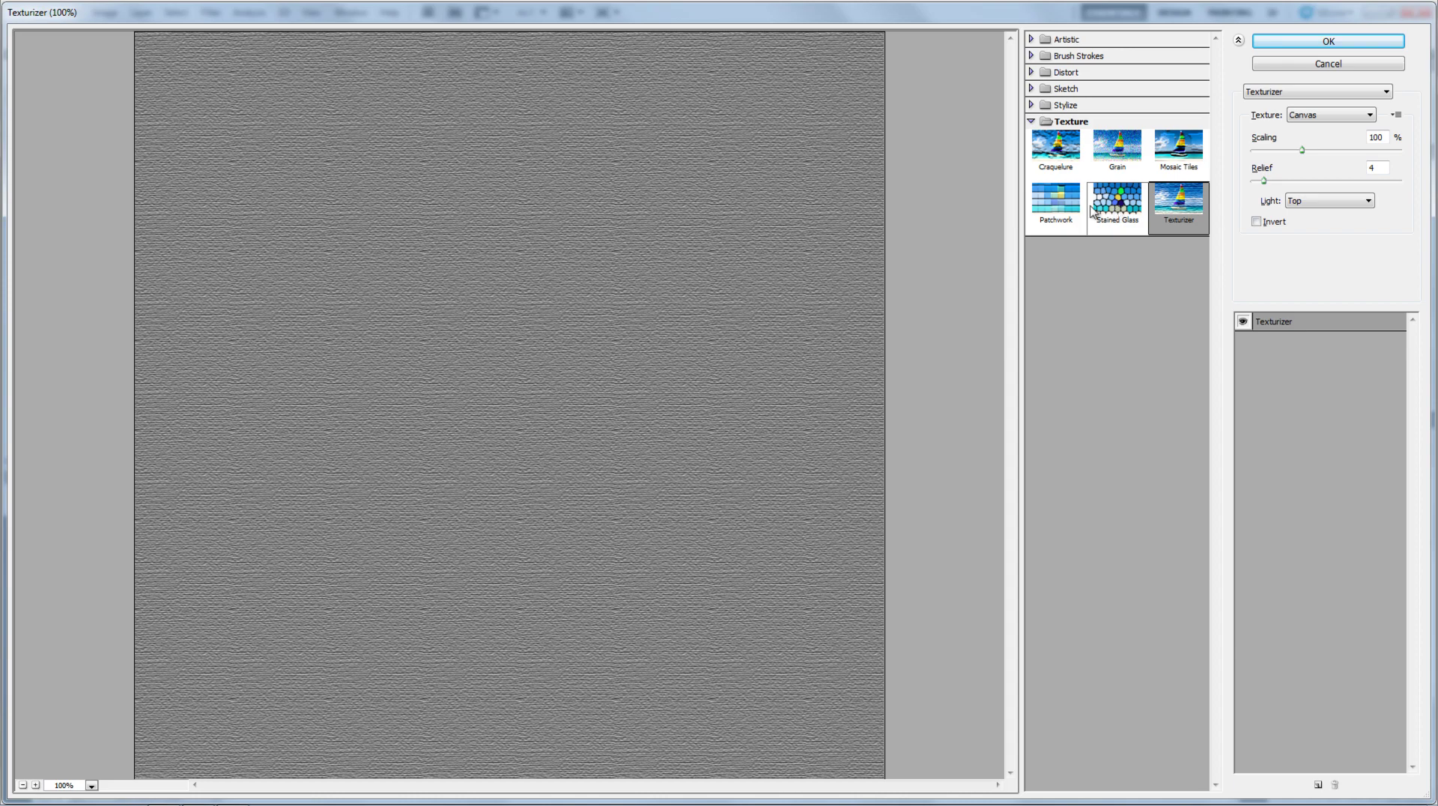
- Preview the Patchwork, Grain, Halftone Pattern, Conté Crayon, Ink Outlines and Angled Strokes filters on the gray background
left_click(1082, 211)
left_click(1078, 109)
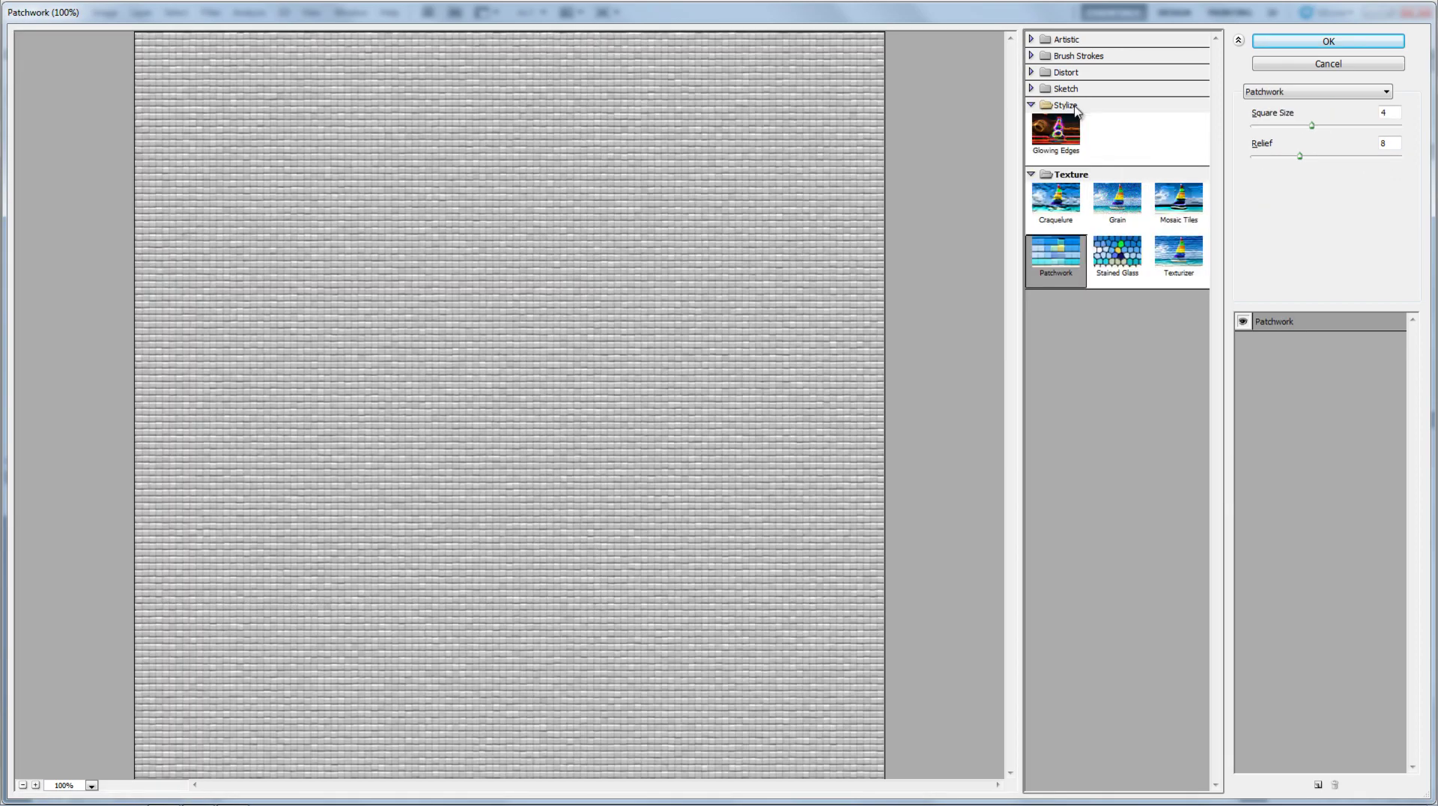
left_click(1118, 211)
left_click(1087, 88)
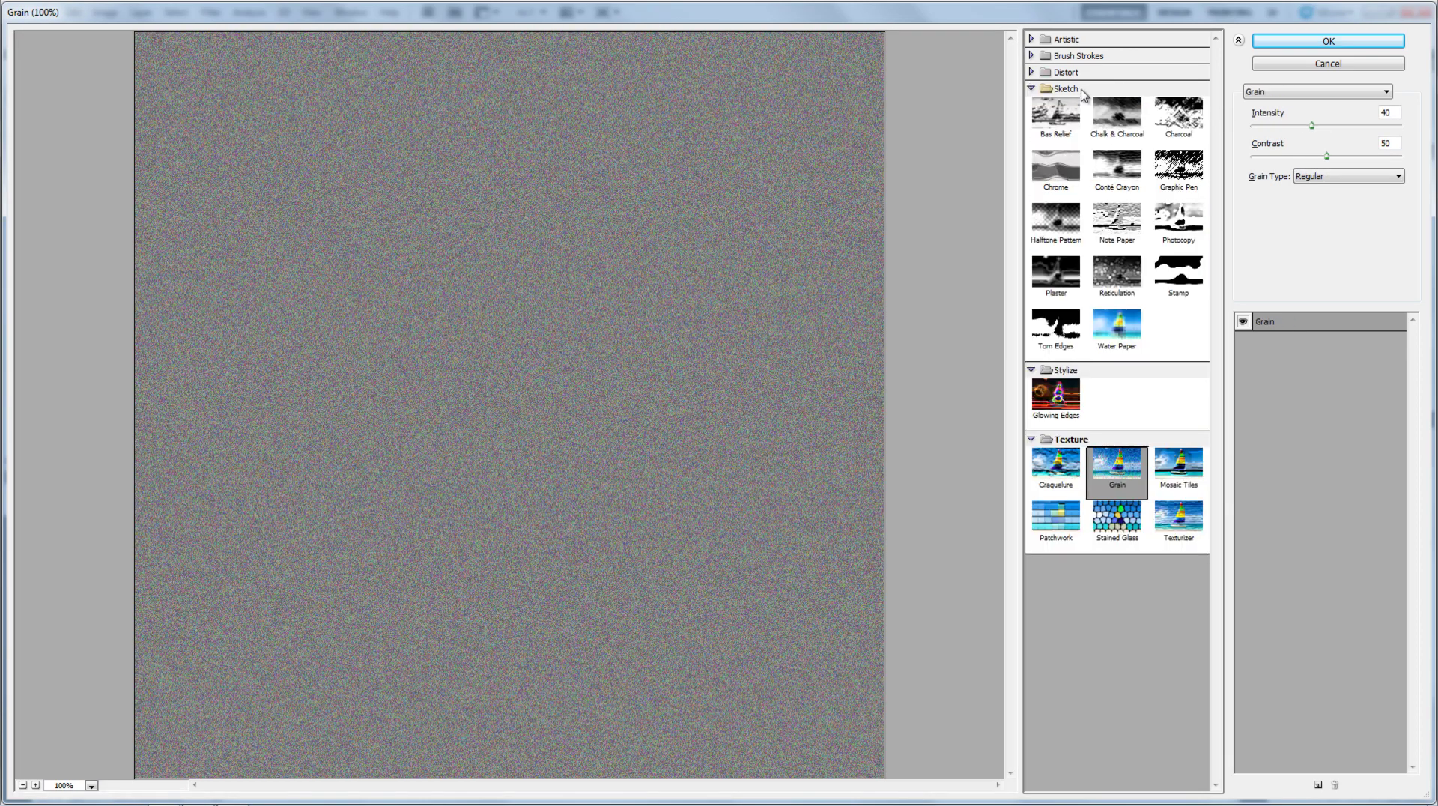
left_click(1112, 210)
left_click(1065, 219)
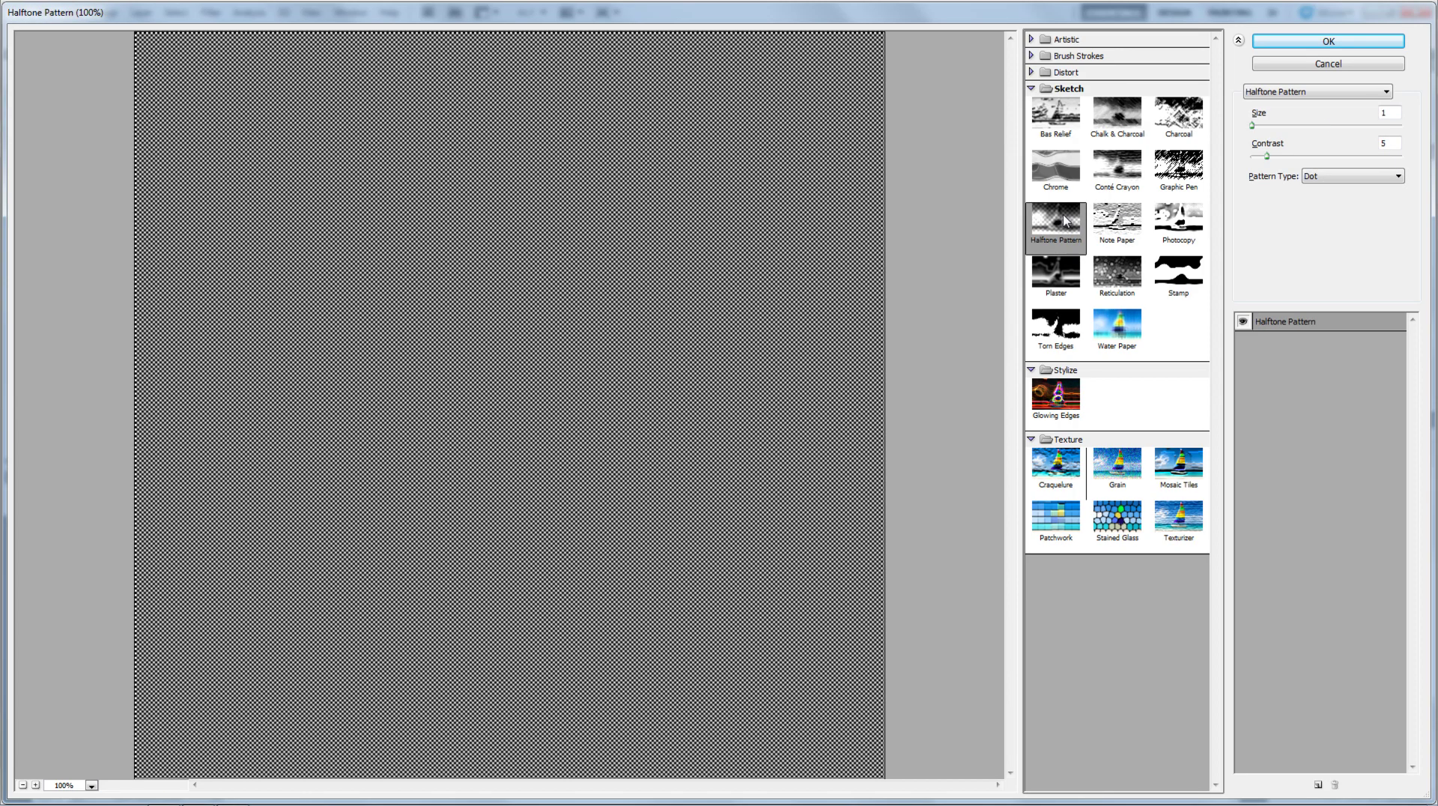
left_click(1056, 166)
left_click(1116, 166)
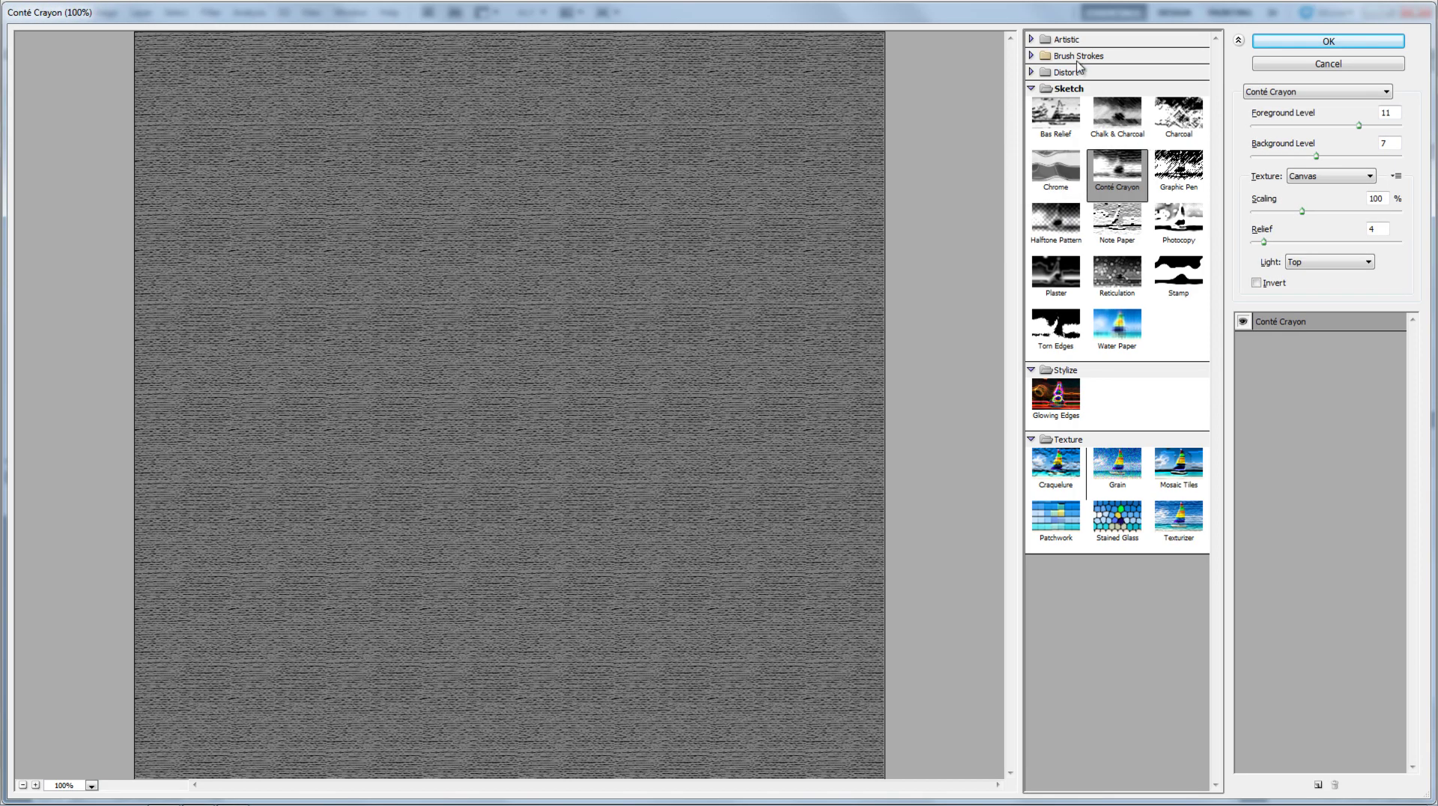
left_click(1081, 57)
left_click(1117, 135)
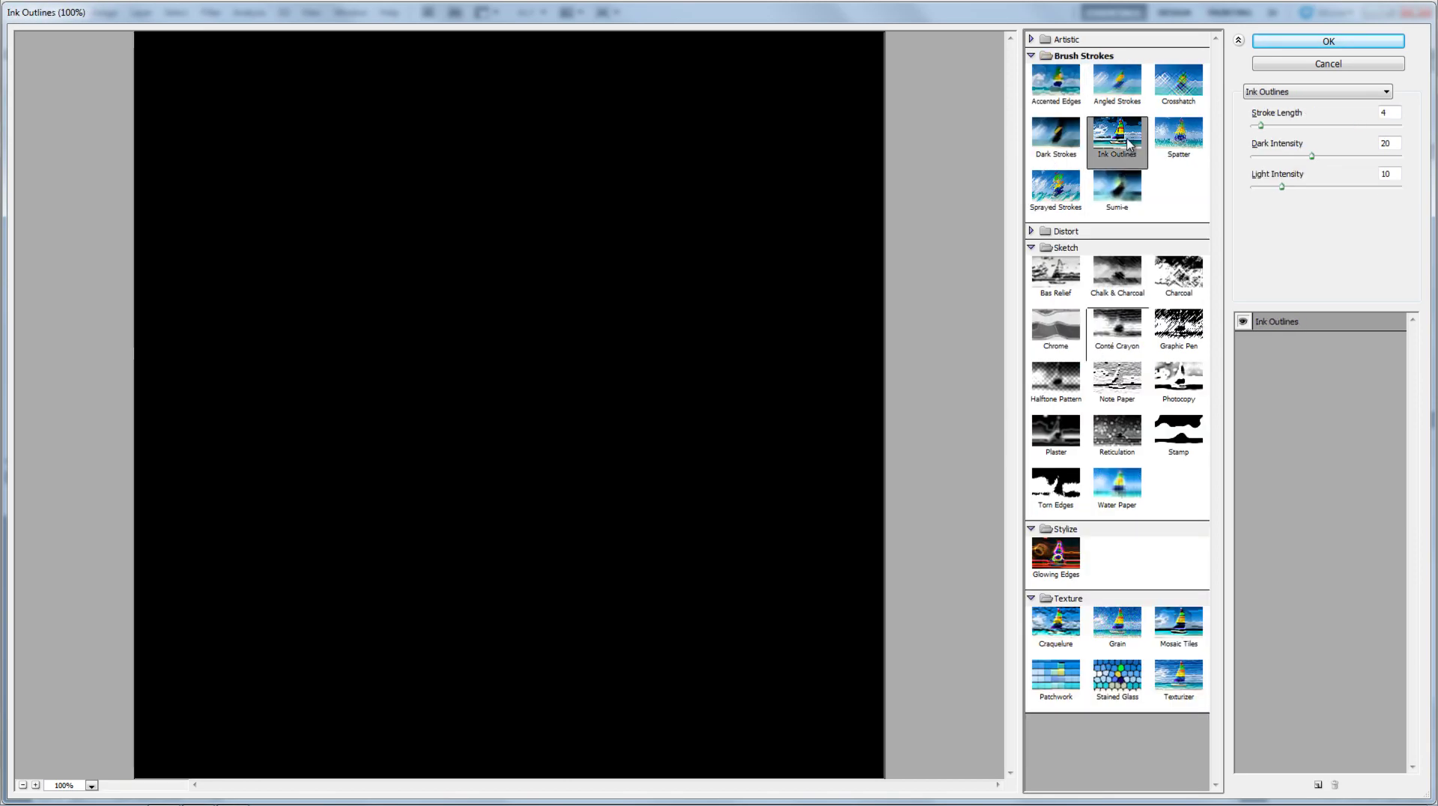
left_click(1116, 82)
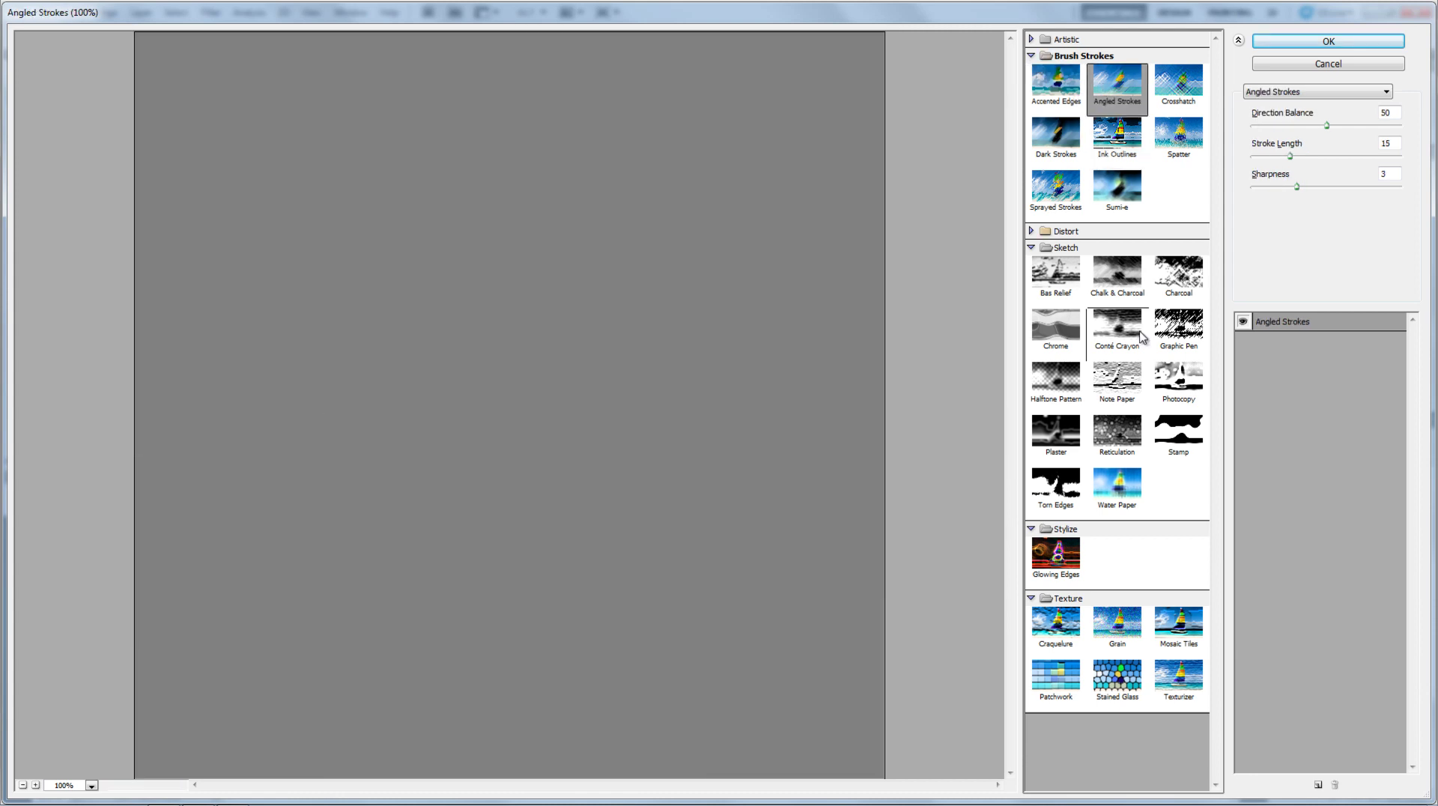
- Compare the Texture filters on the gray background, including Stained Glass, Craquelure, Grain and Mosaic Tiles
left_click(1076, 599)
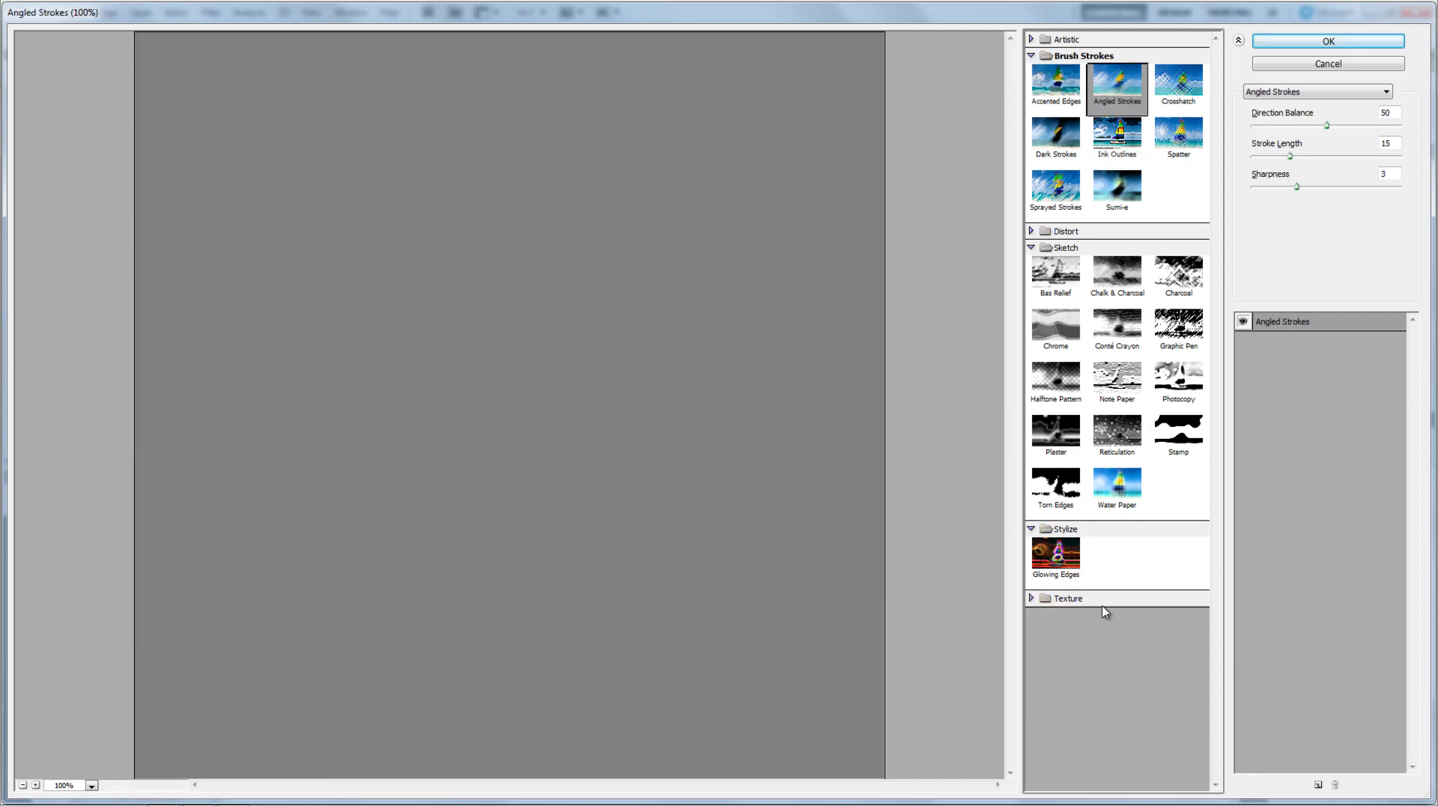
left_click(1102, 603)
left_click(1190, 671)
left_click(1115, 676)
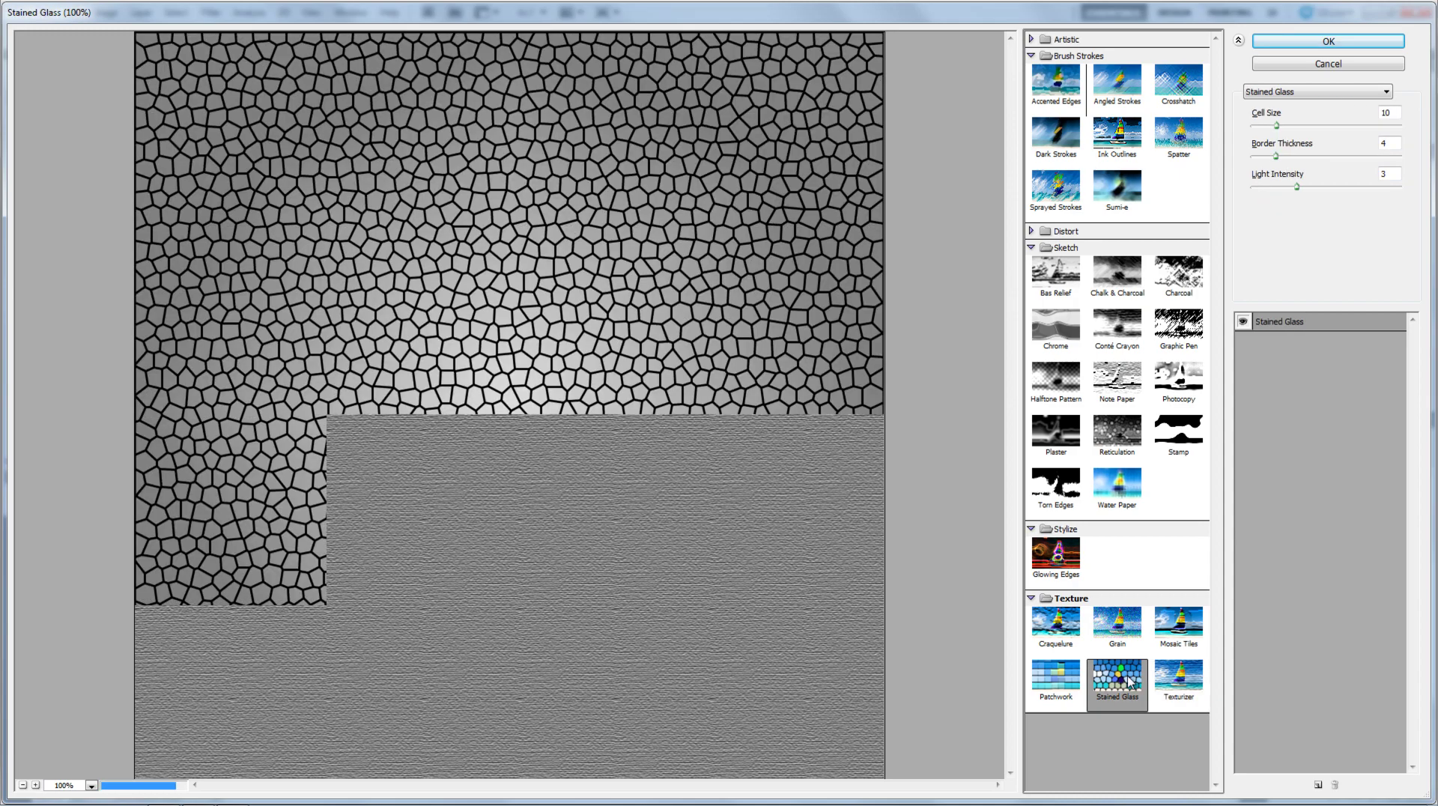
left_click(1055, 677)
left_click(1078, 618)
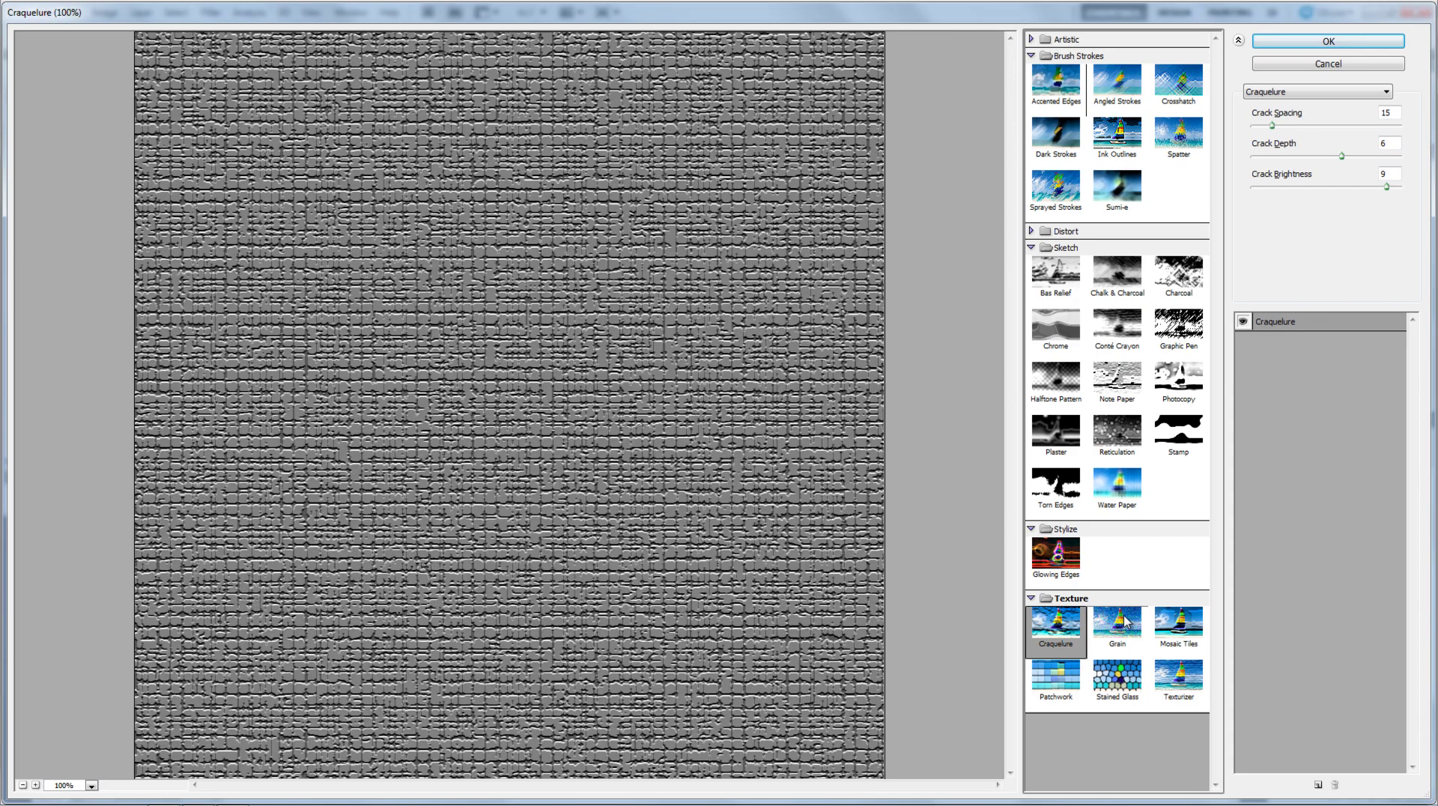
left_click(1116, 622)
left_click(1159, 621)
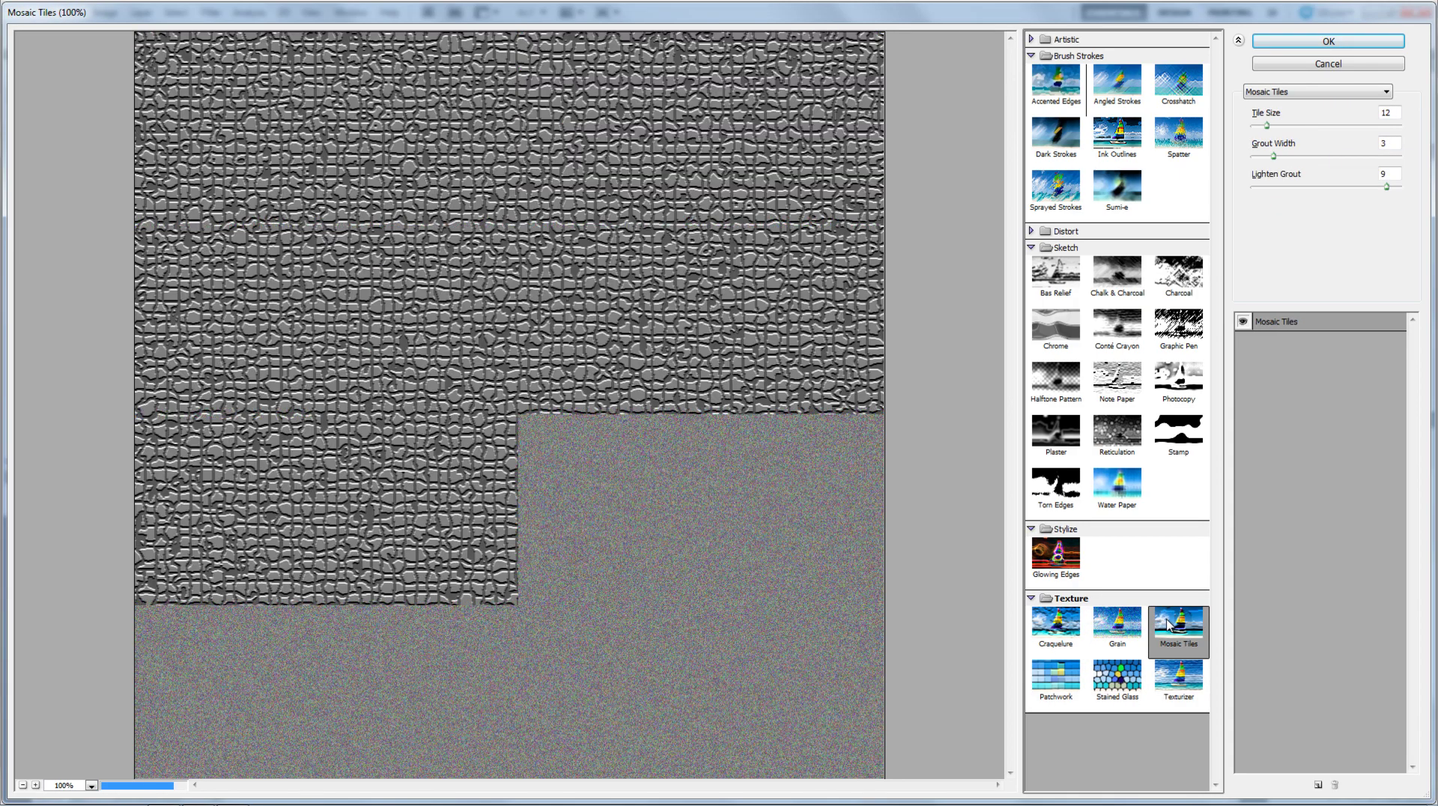
- Apply the Grain filter with intensity 100, contrast 31 and the Regular grain type
left_click(1125, 624)
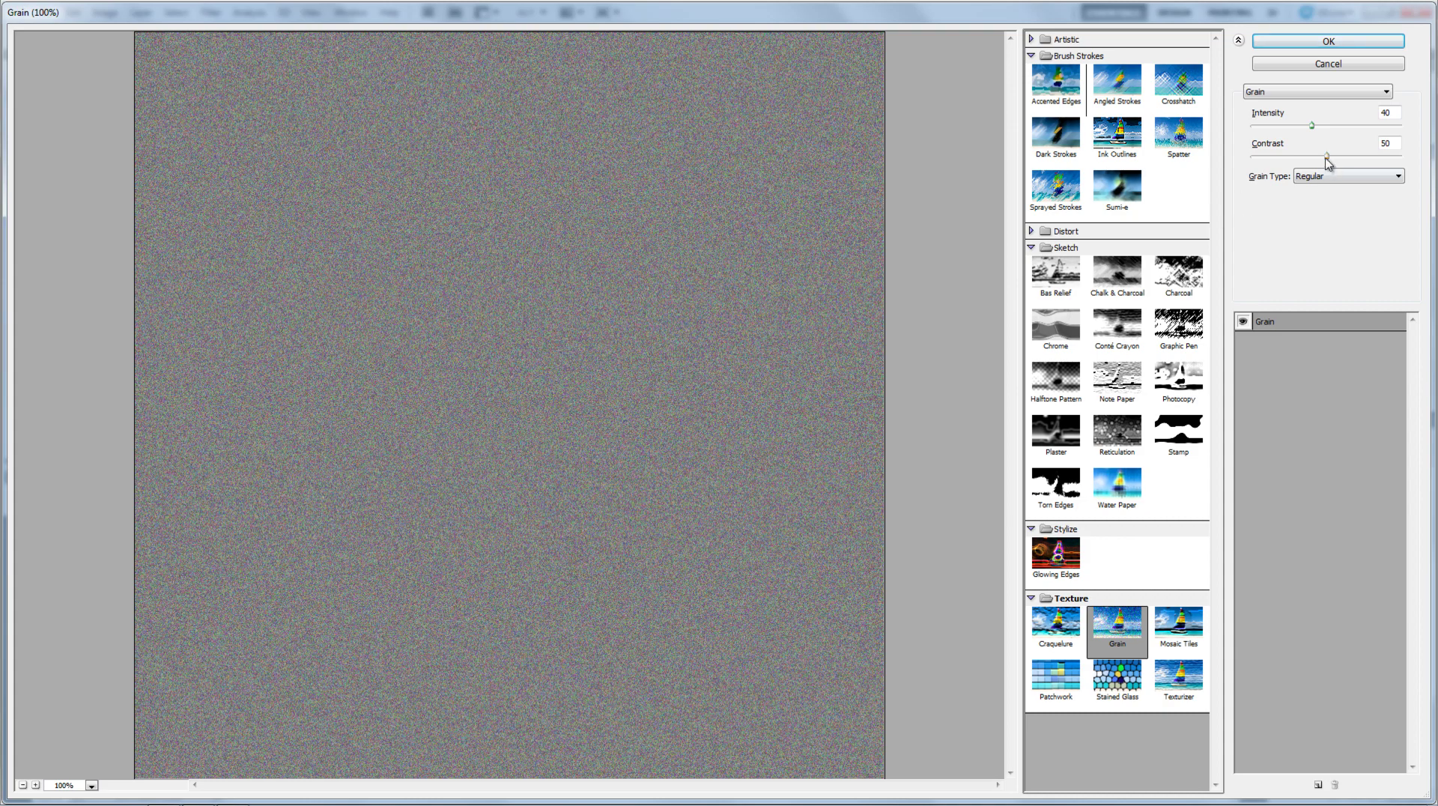
left_click_drag(1326, 156, 1409, 130)
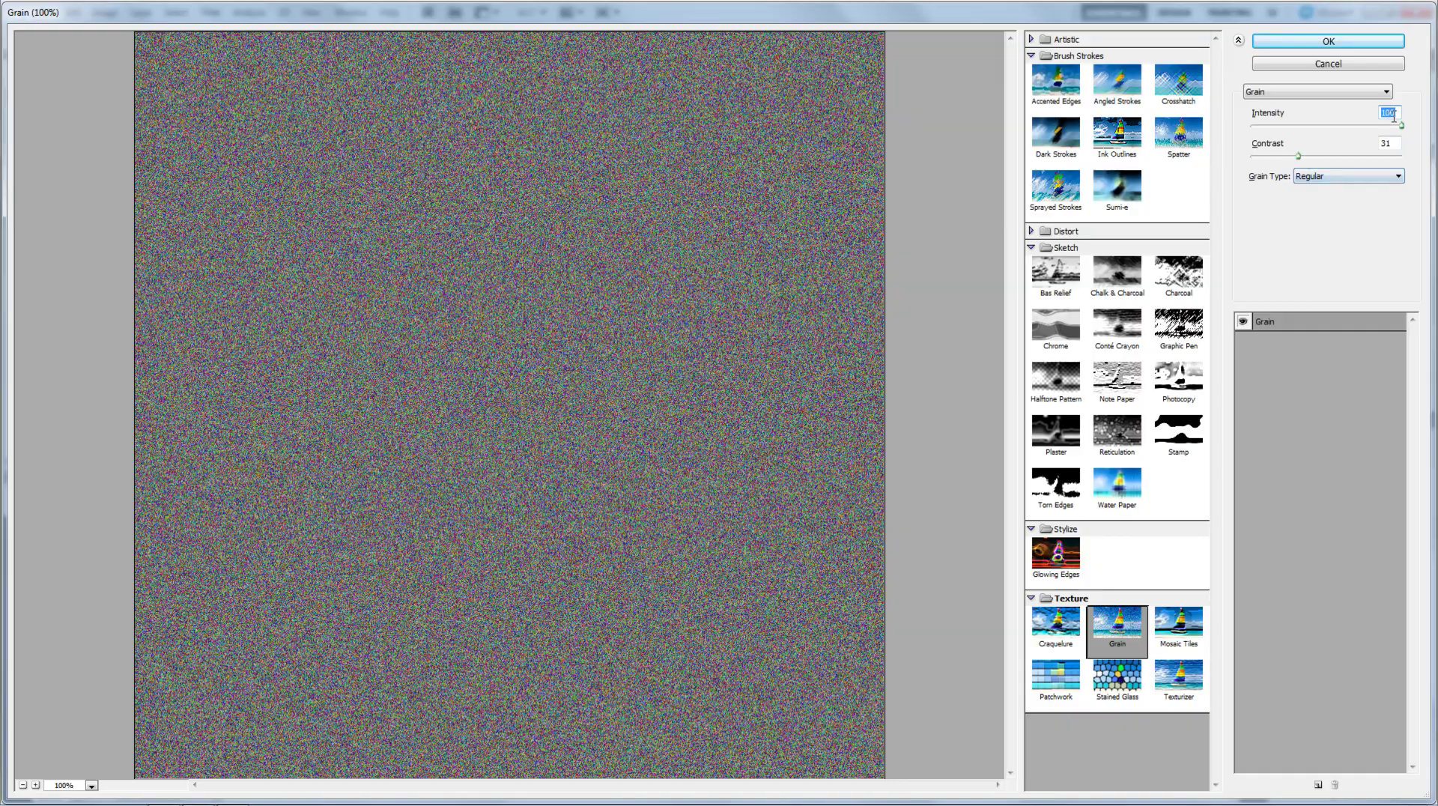
left_click(1344, 43)
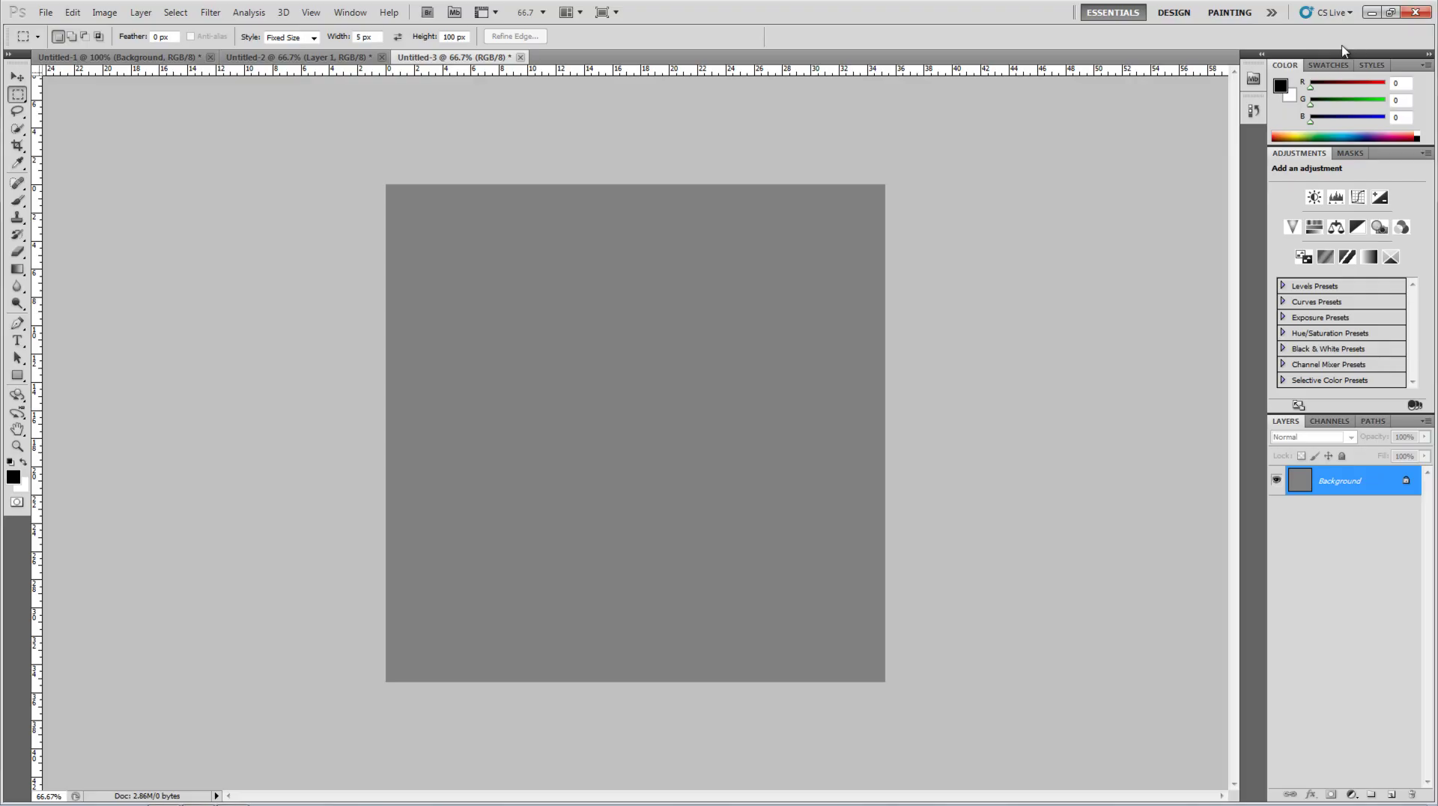
- Save the grain texture to the Desktop as the BMP file 123123 in Windows format with 24-bit depth
left_click(51, 13)
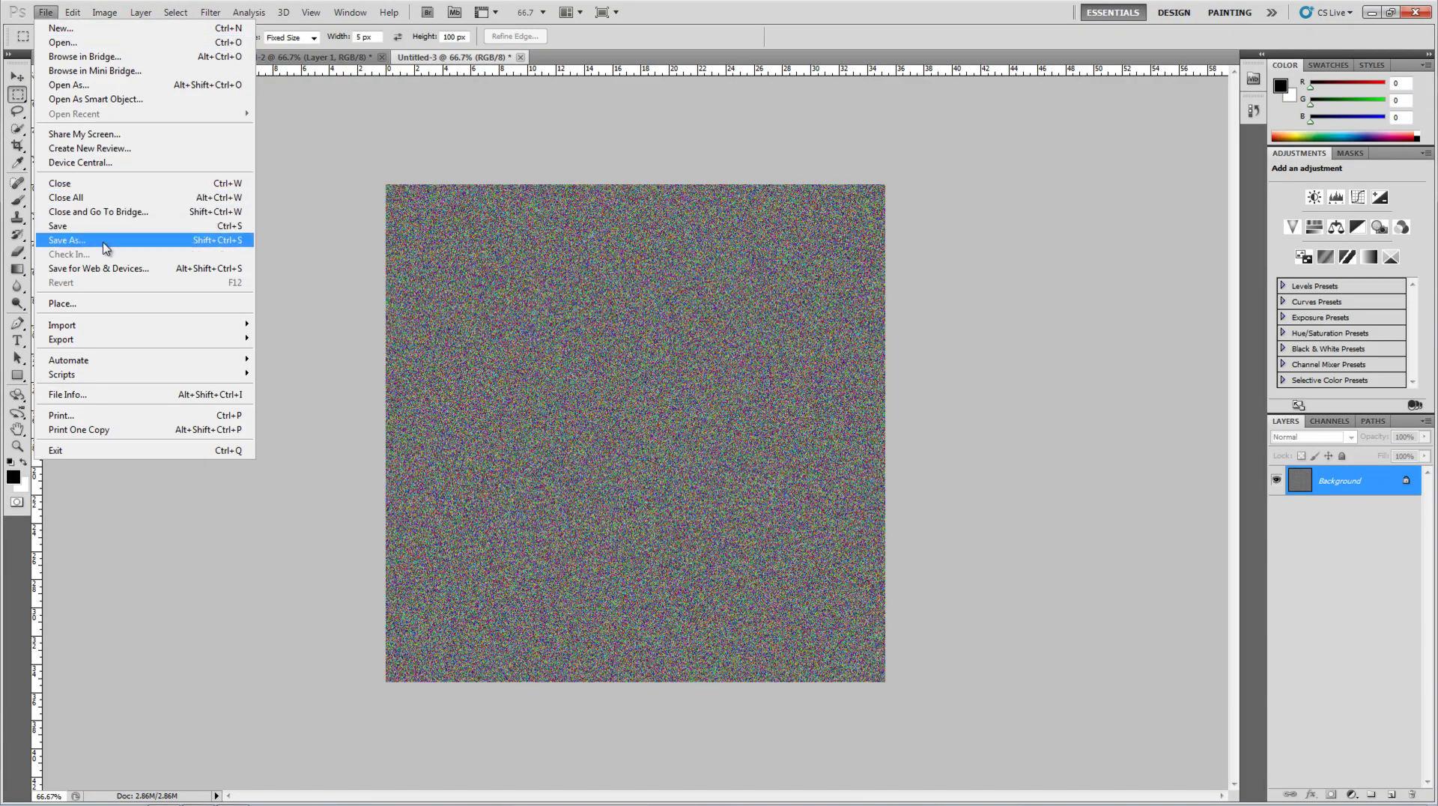
left_click(94, 238)
left_click(739, 405)
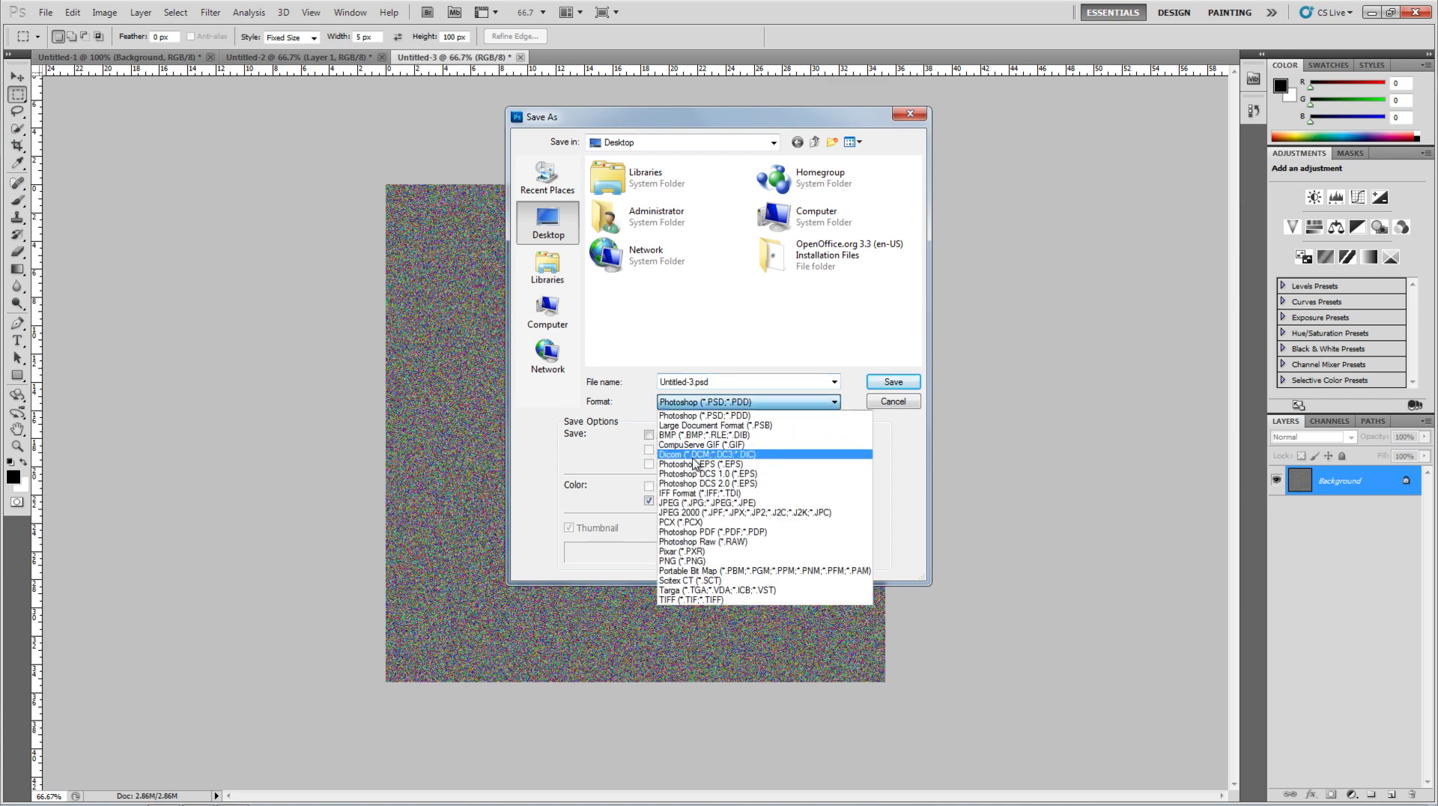
left_click(700, 435)
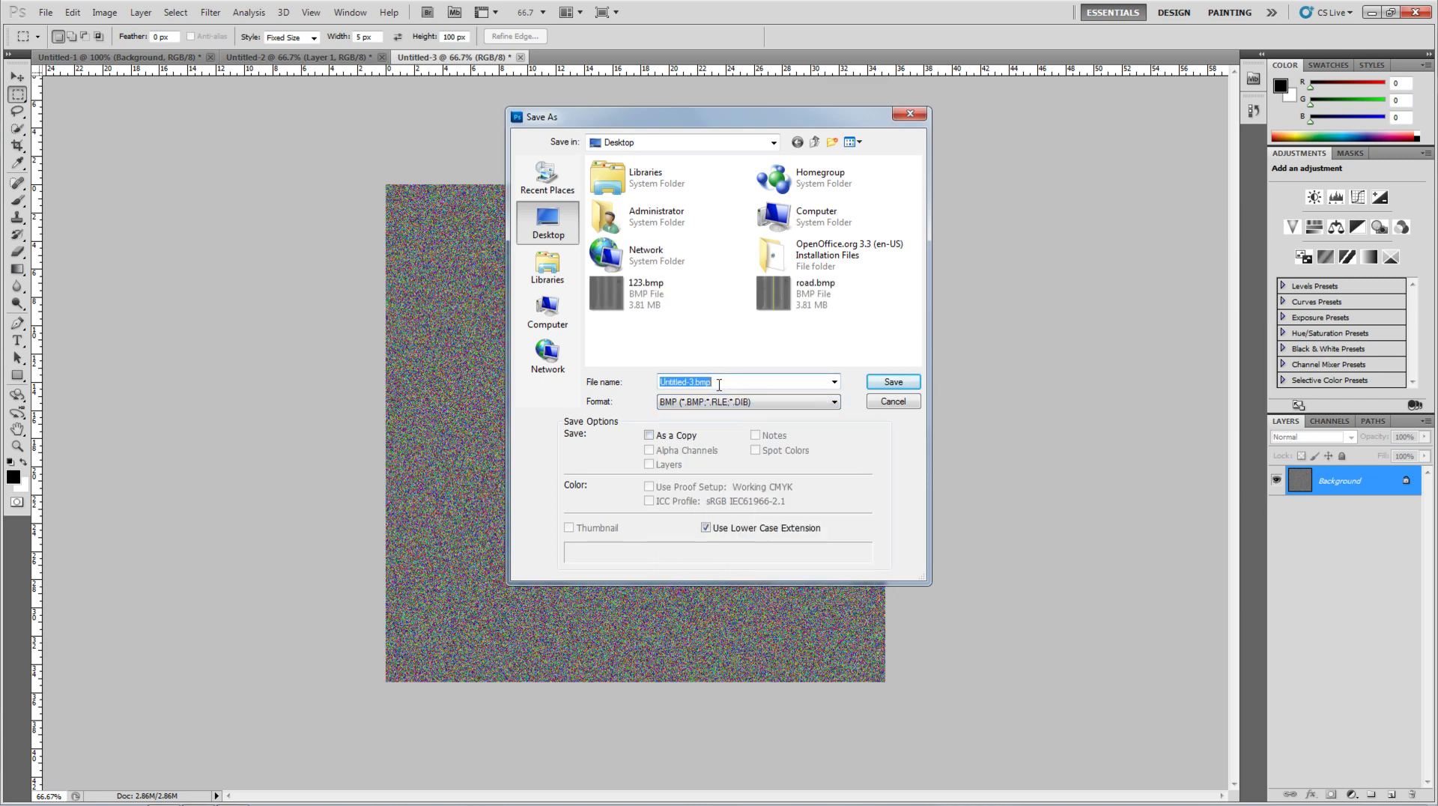
type("123123")
left_click(911, 385)
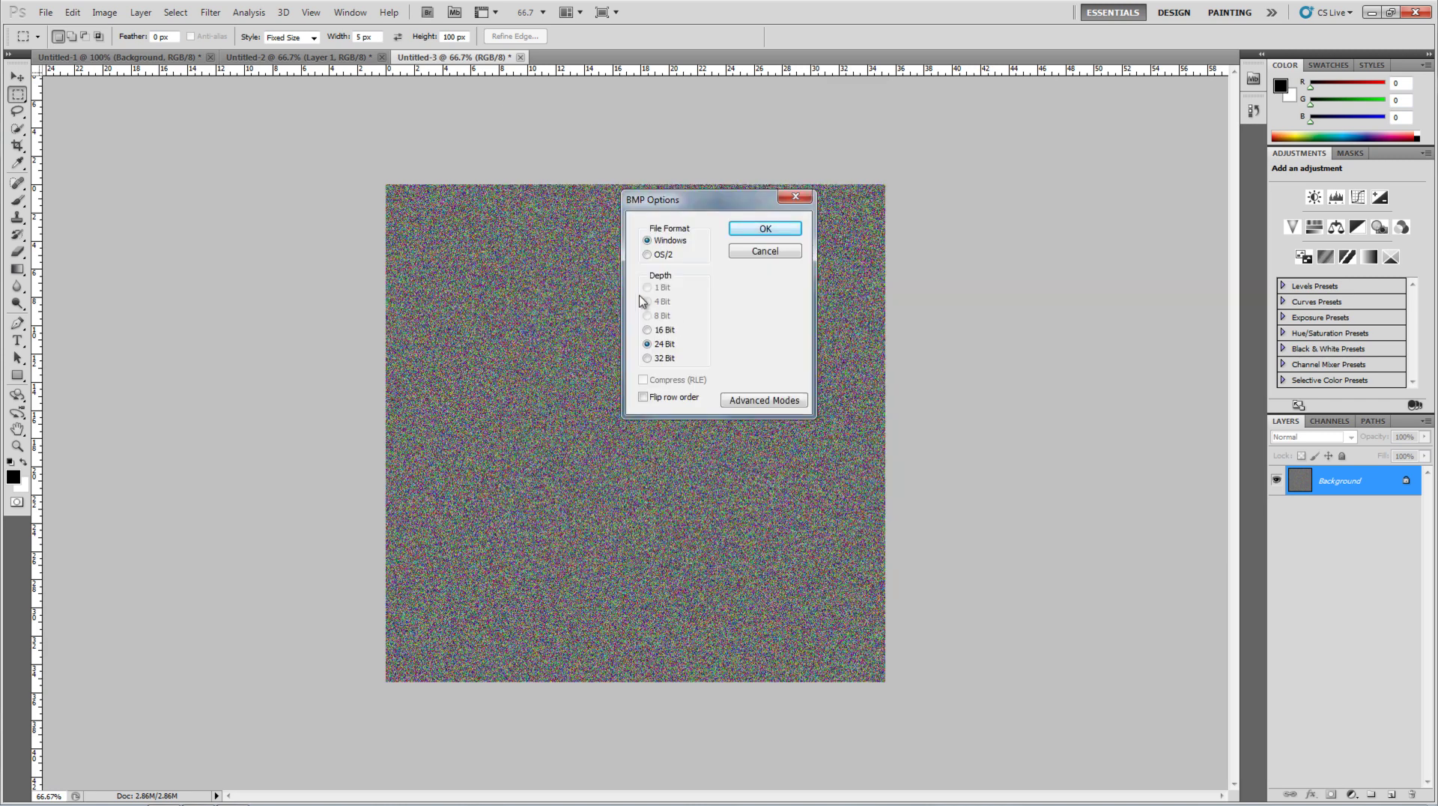
left_click(763, 229)
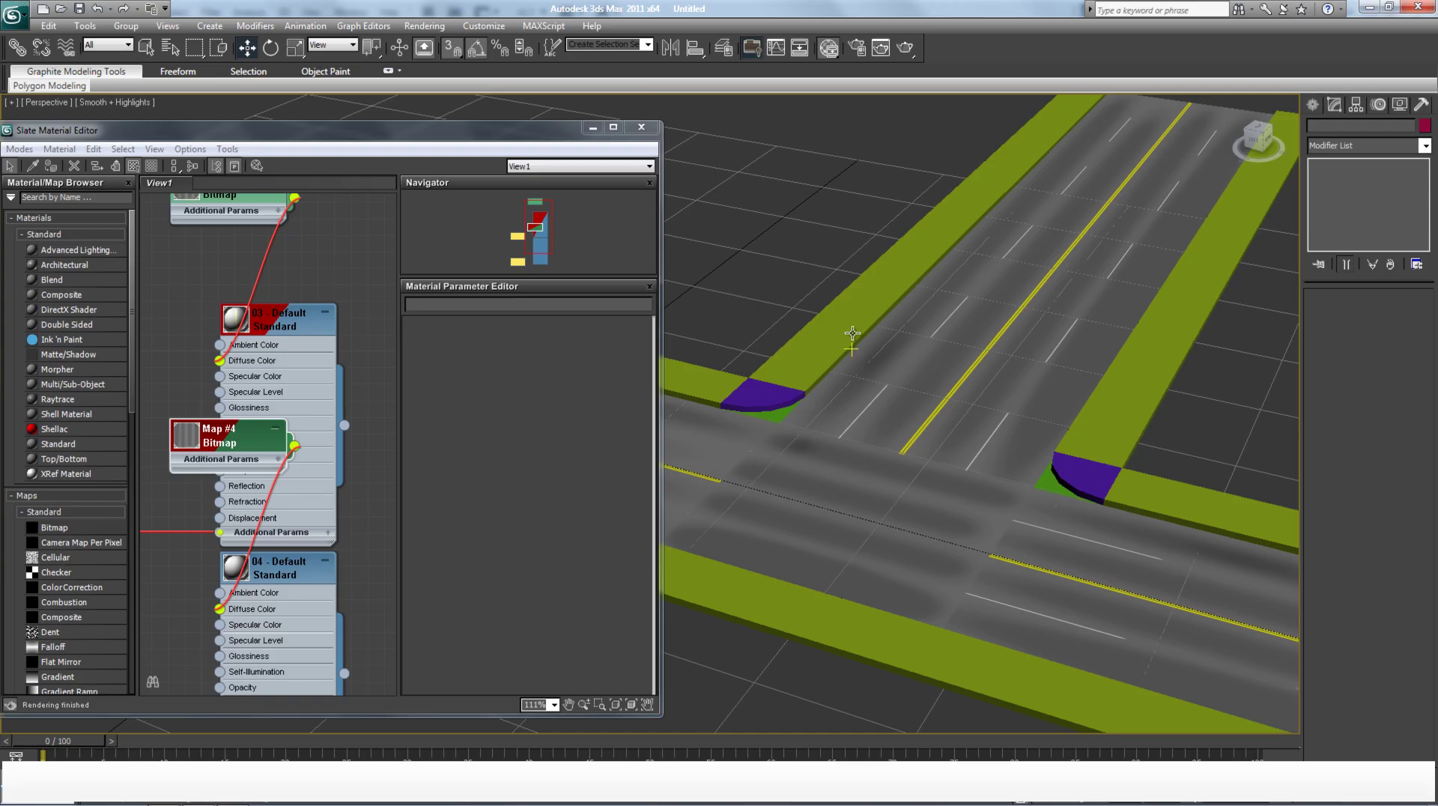
- Switch to 3ds Max and select six green sidewalk strips: both along the side road, both on the main road's junction side, and two opposite
left_click(852, 333)
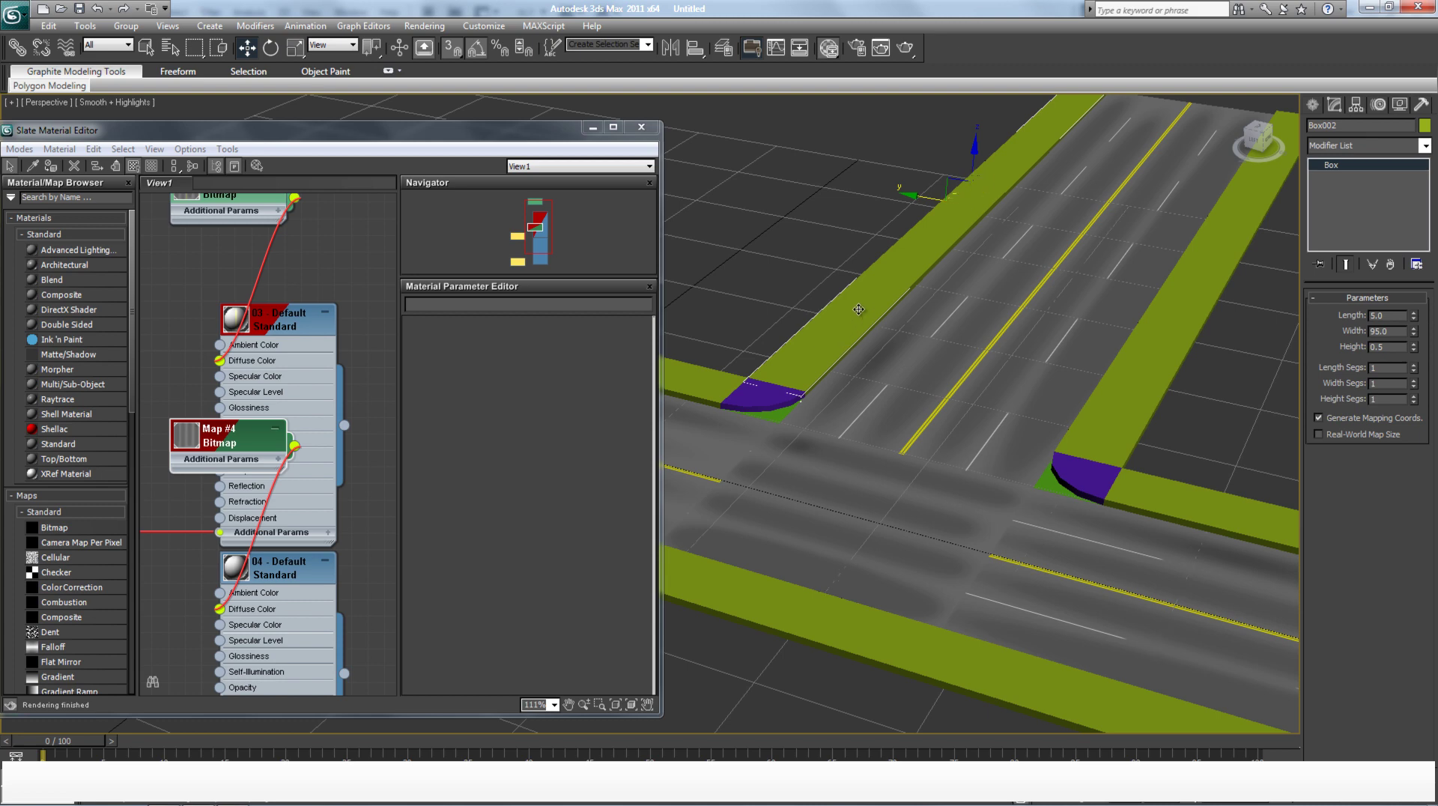
middle_click_drag(1123, 358, 1119, 321)
scroll(1119, 321, "down", 5)
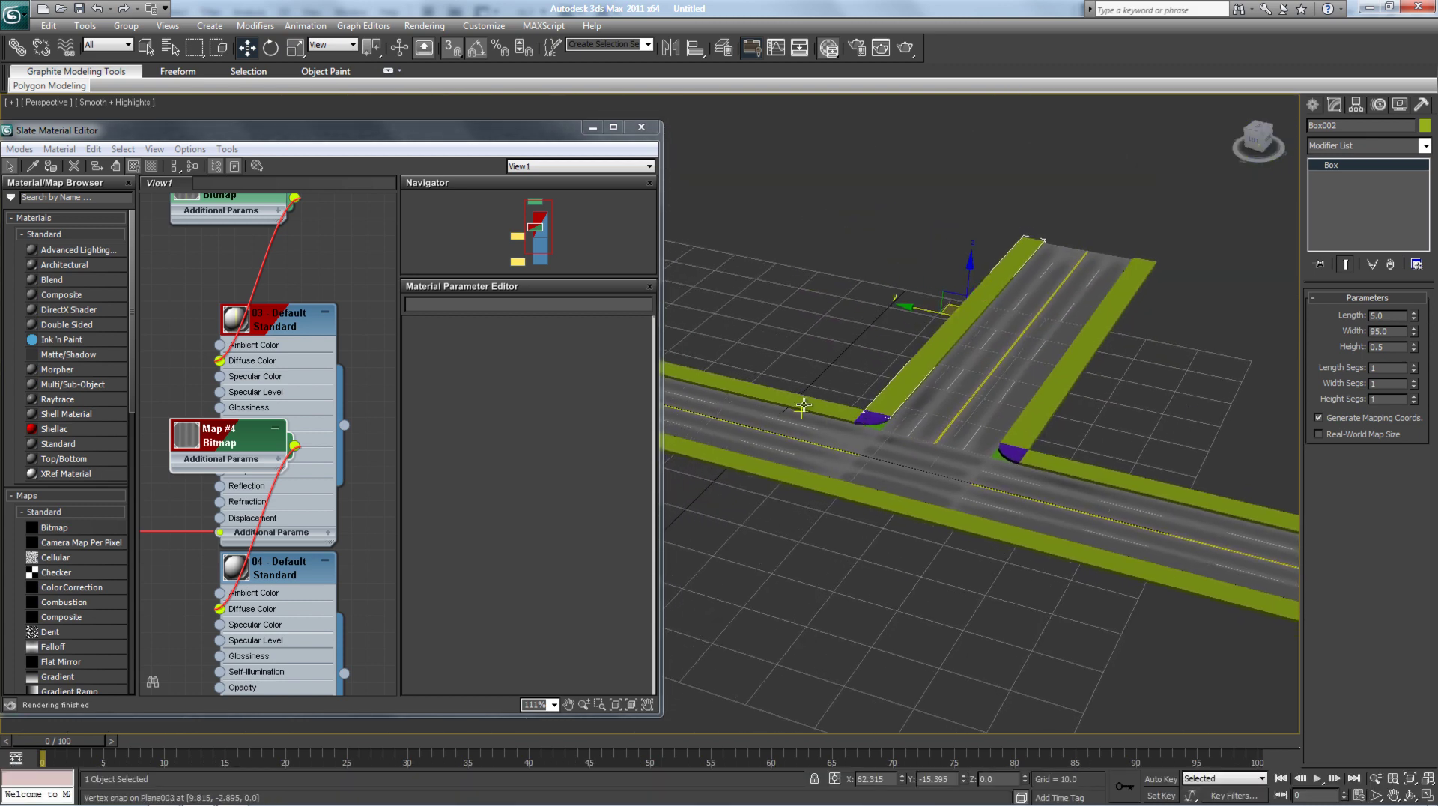
left_click(850, 273)
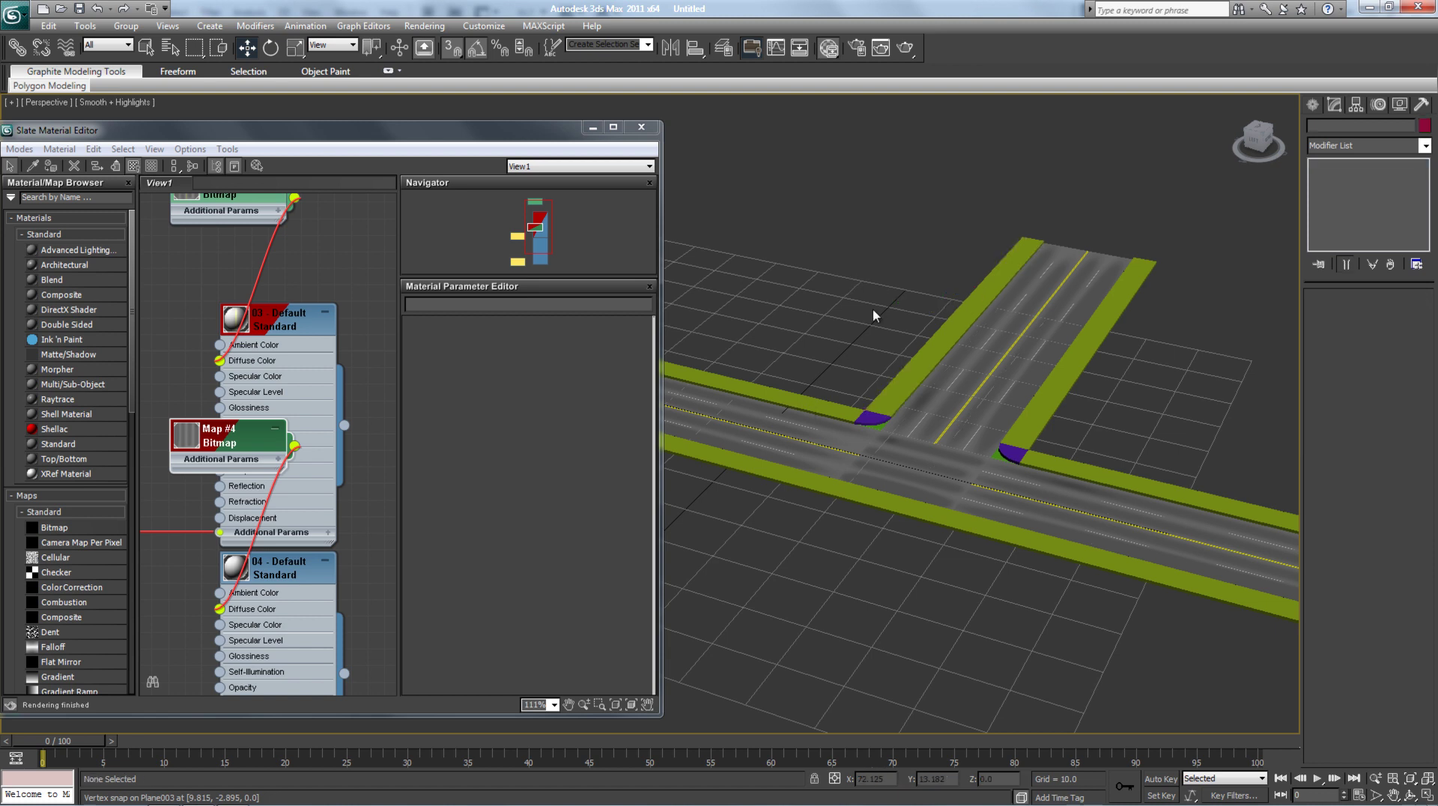
left_click(927, 355)
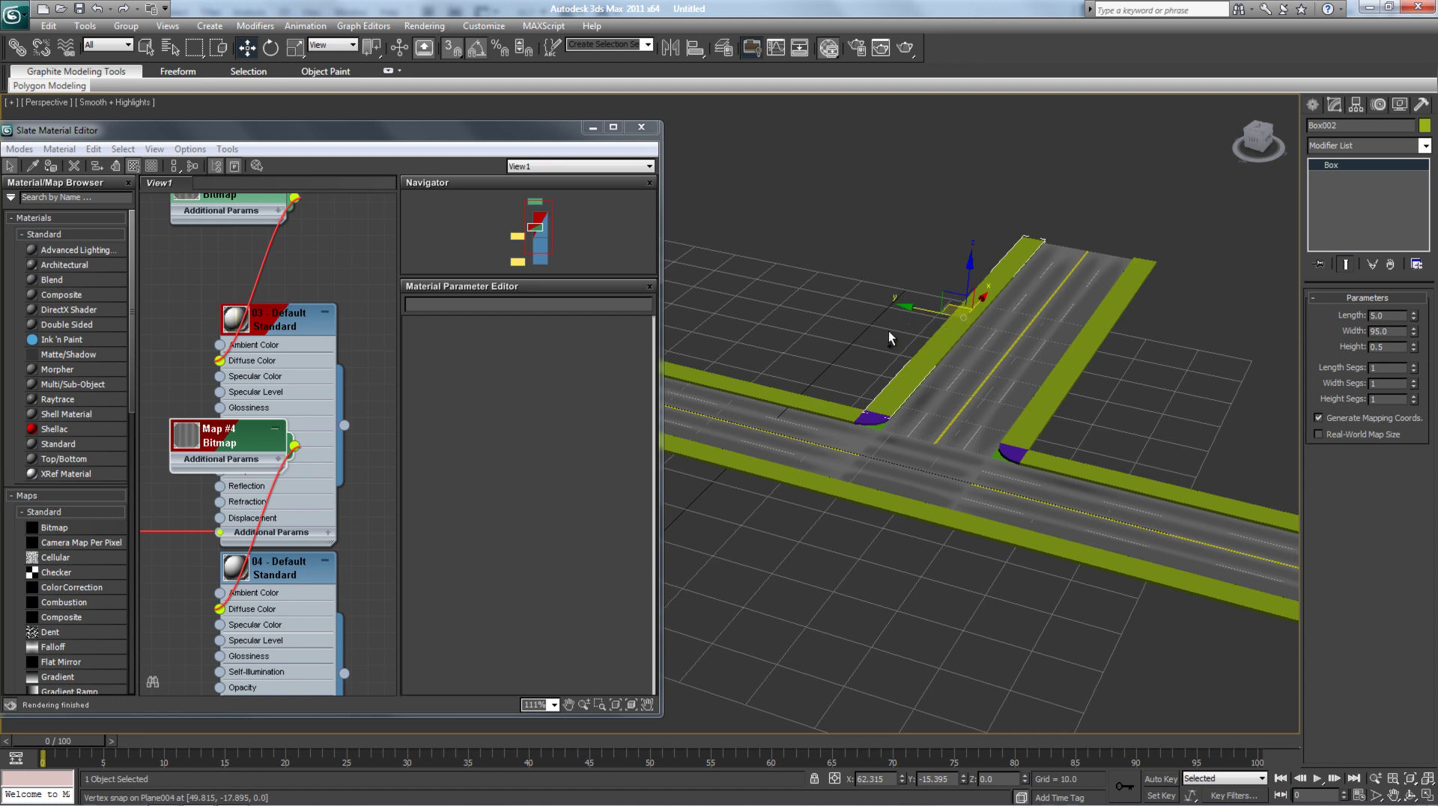
left_click(824, 409, "ctrl")
left_click(725, 458, "ctrl")
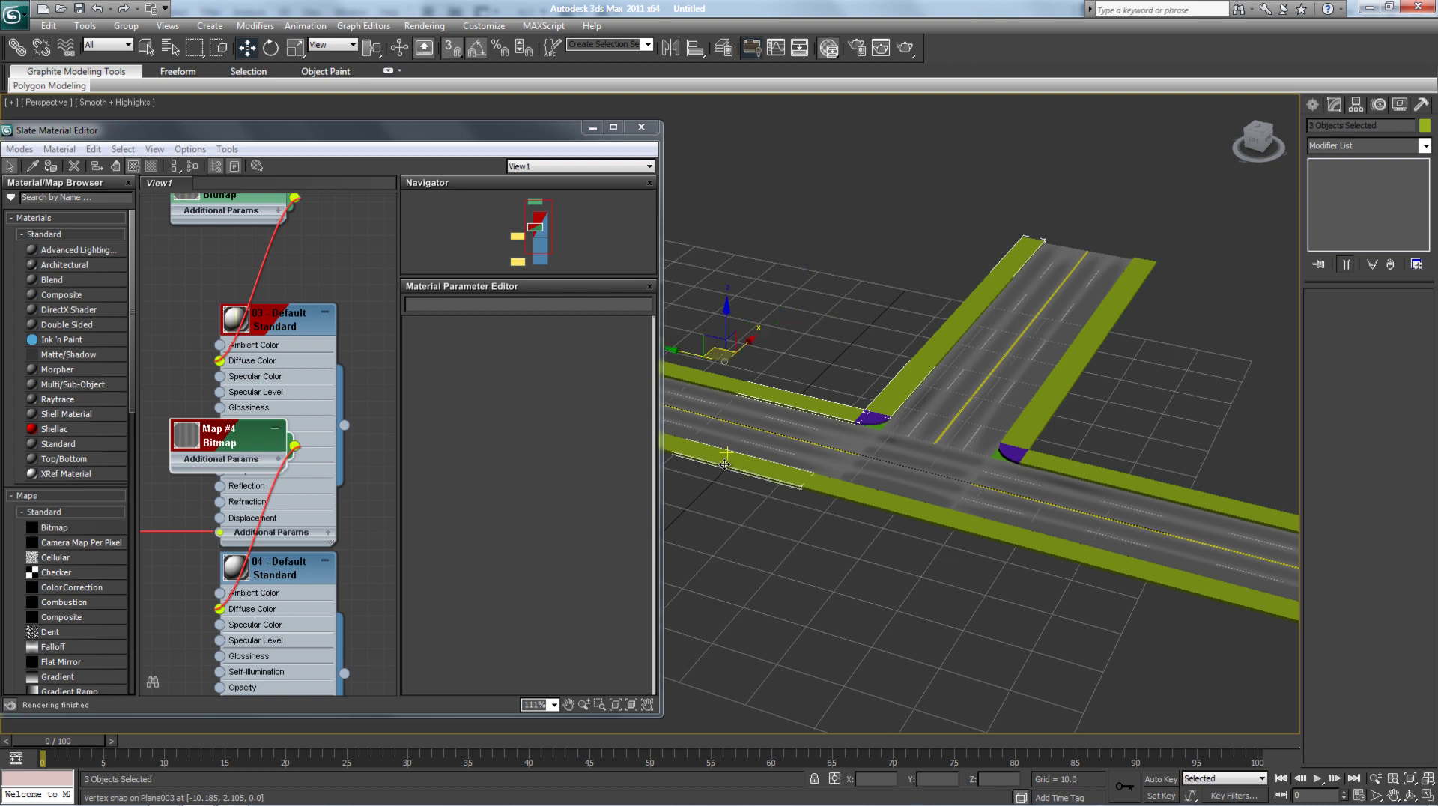
left_click(875, 503, "ctrl")
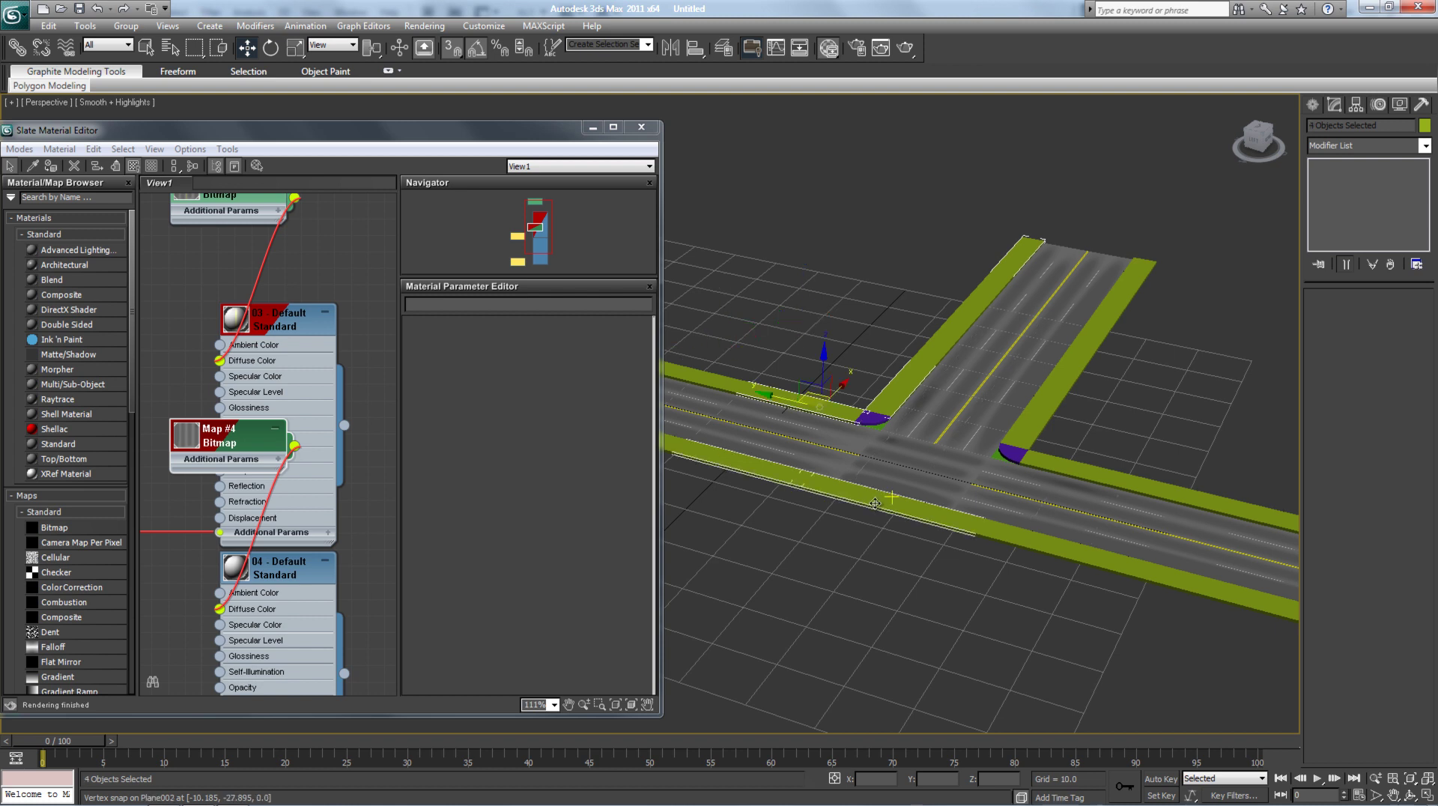
left_click(1076, 473, "ctrl")
left_click(1079, 363, "ctrl")
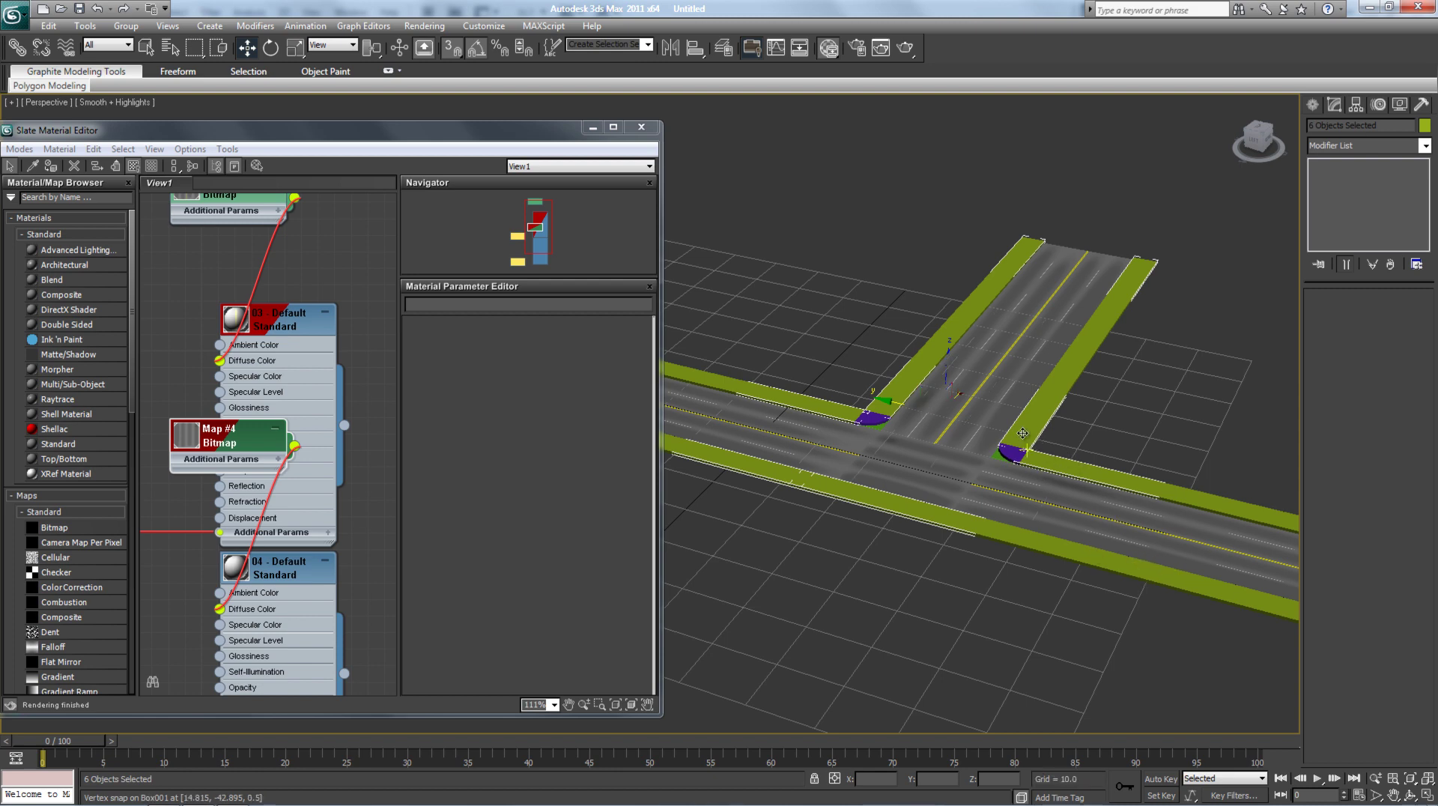
- Add the two purple rounded corner pieces at the junction to the sidewalk selection
scroll(1007, 421, "up", 5)
middle_click_drag(1062, 423, 779, 405)
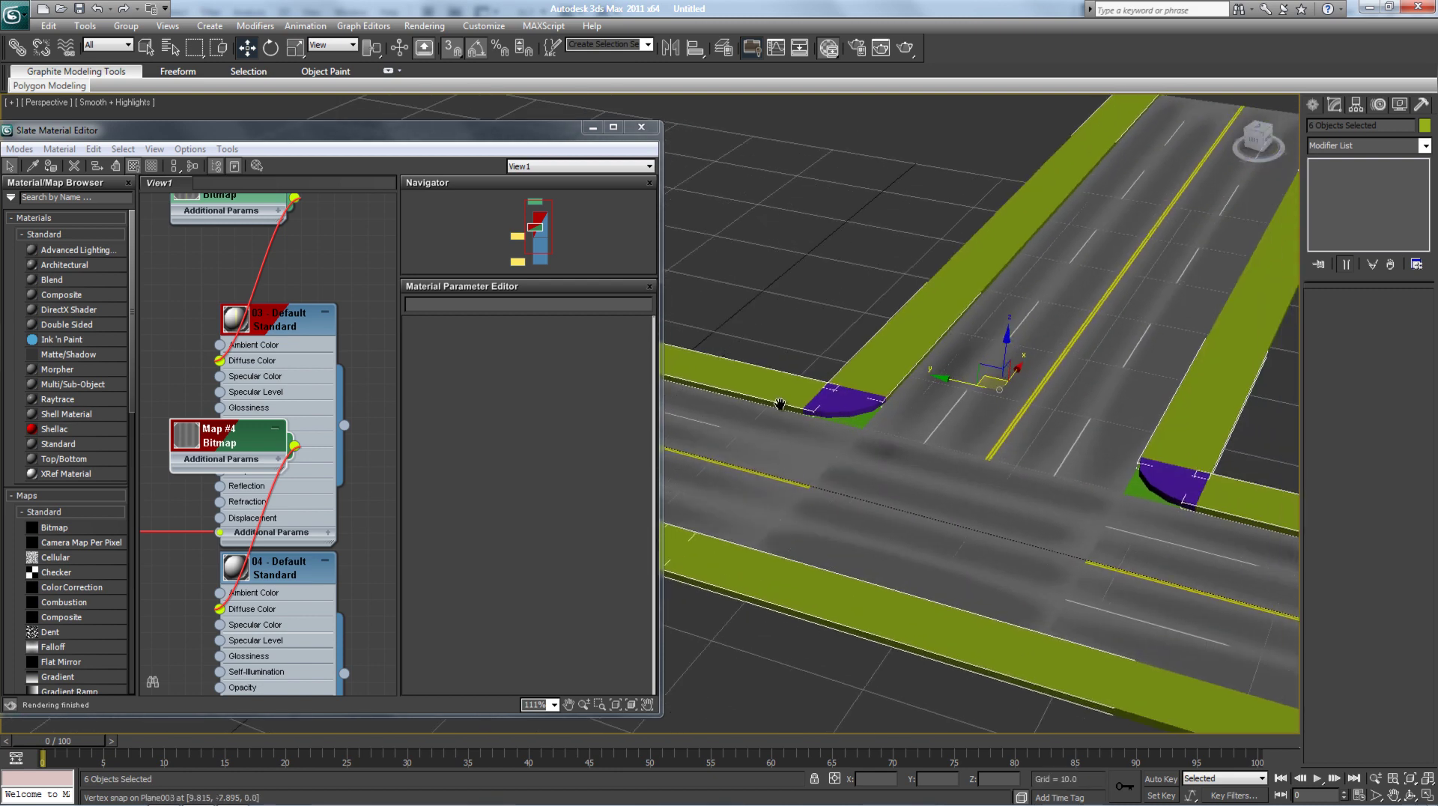
left_click(854, 402, "ctrl")
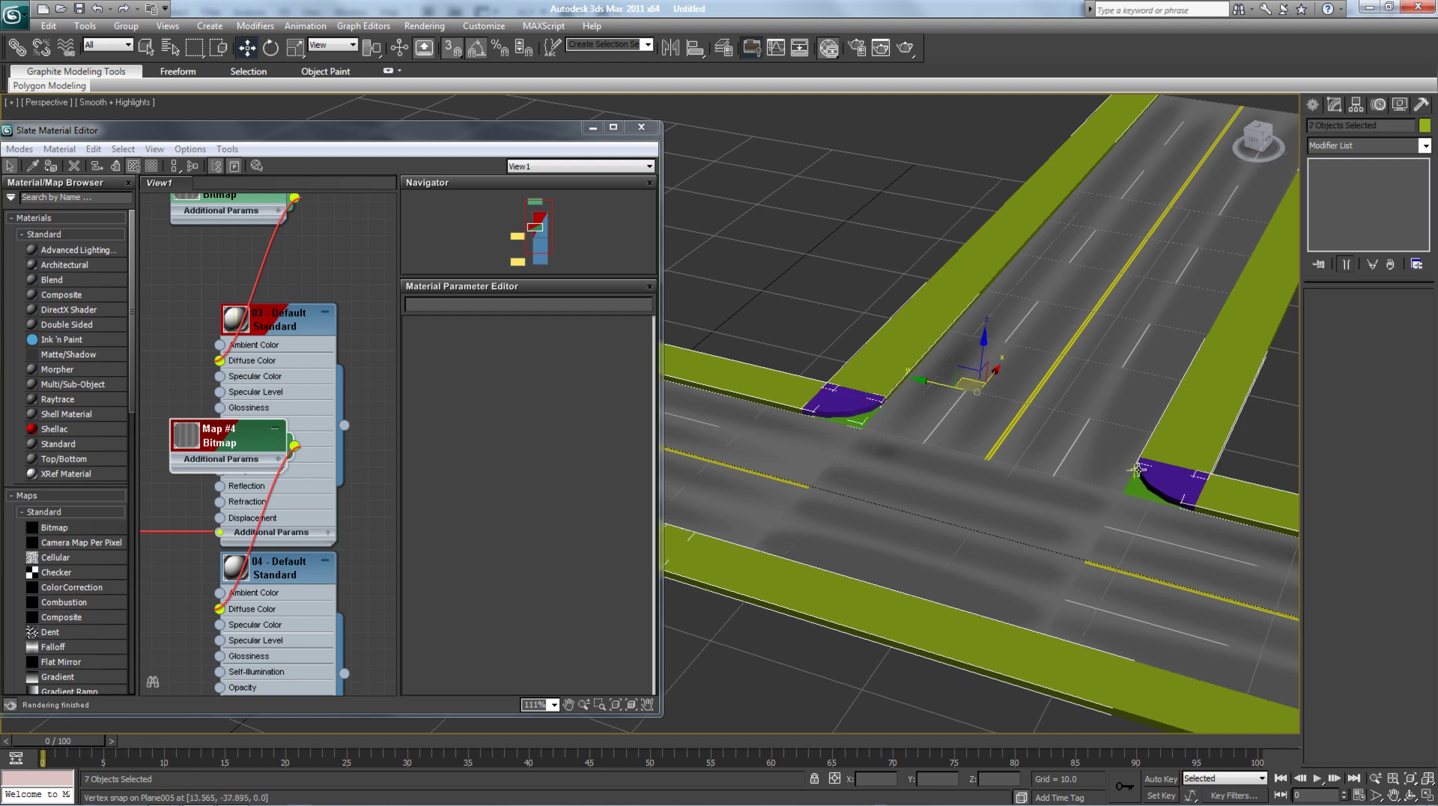
left_click(1166, 473, "ctrl")
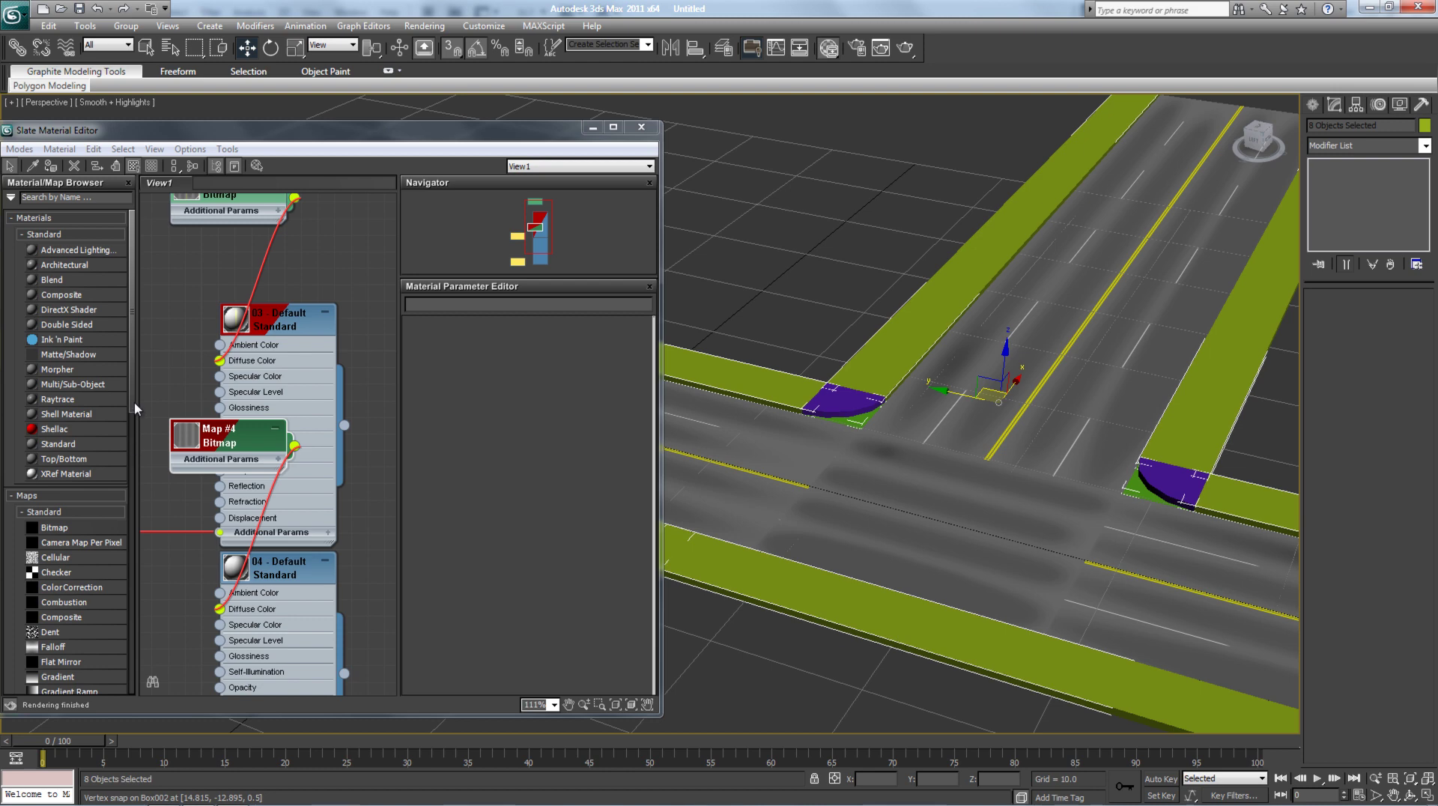
- Add the 05 - Default Standard material to the node view and place it beside the existing materials
left_click_drag(137, 408, 101, 690)
double_click(103, 659)
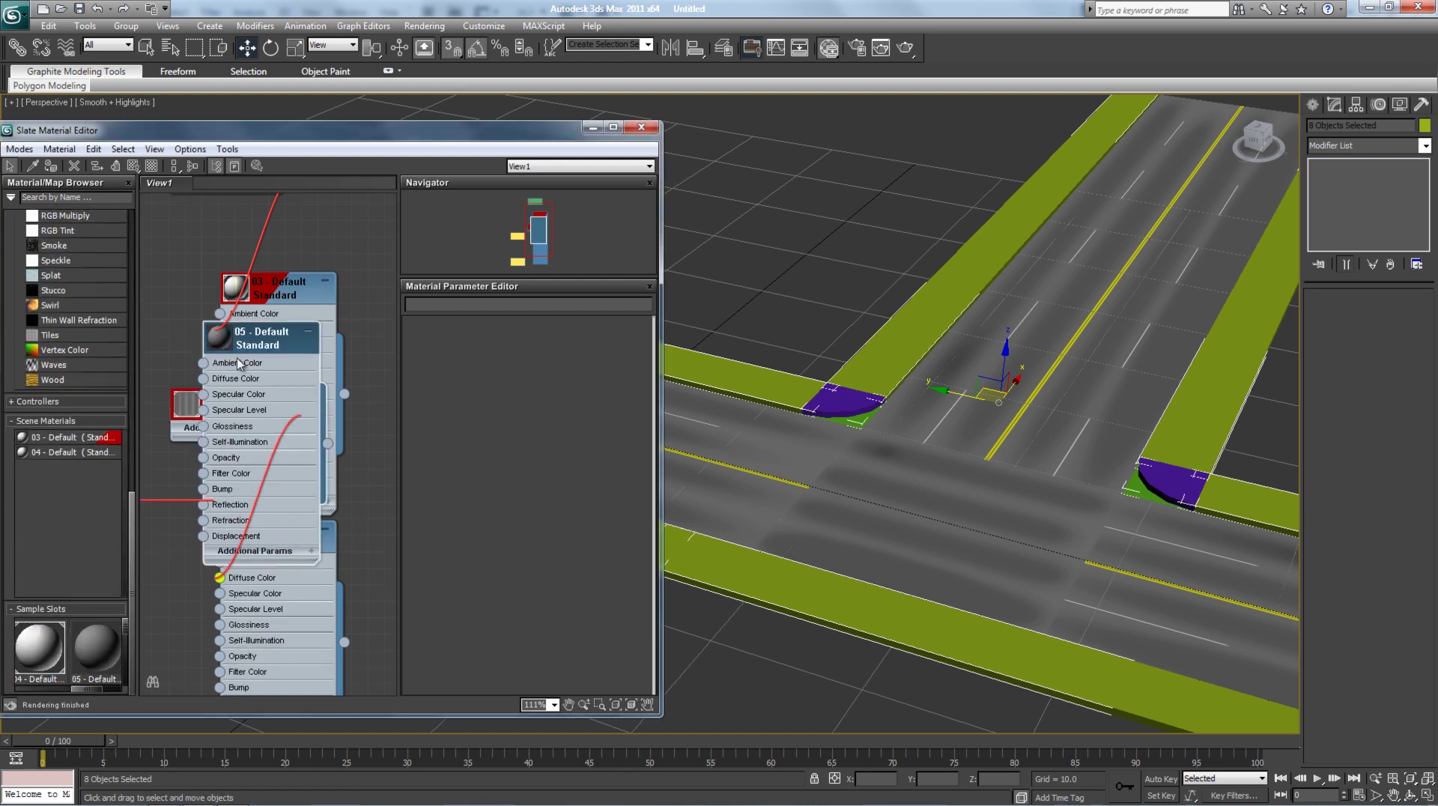
left_click_drag(256, 336, 329, 244)
- Create a Bitmap map from the Desktop grain texture 111111.bmp and connect it to the Diffuse Color of 05 - Default
scroll(137, 221, "up", 10)
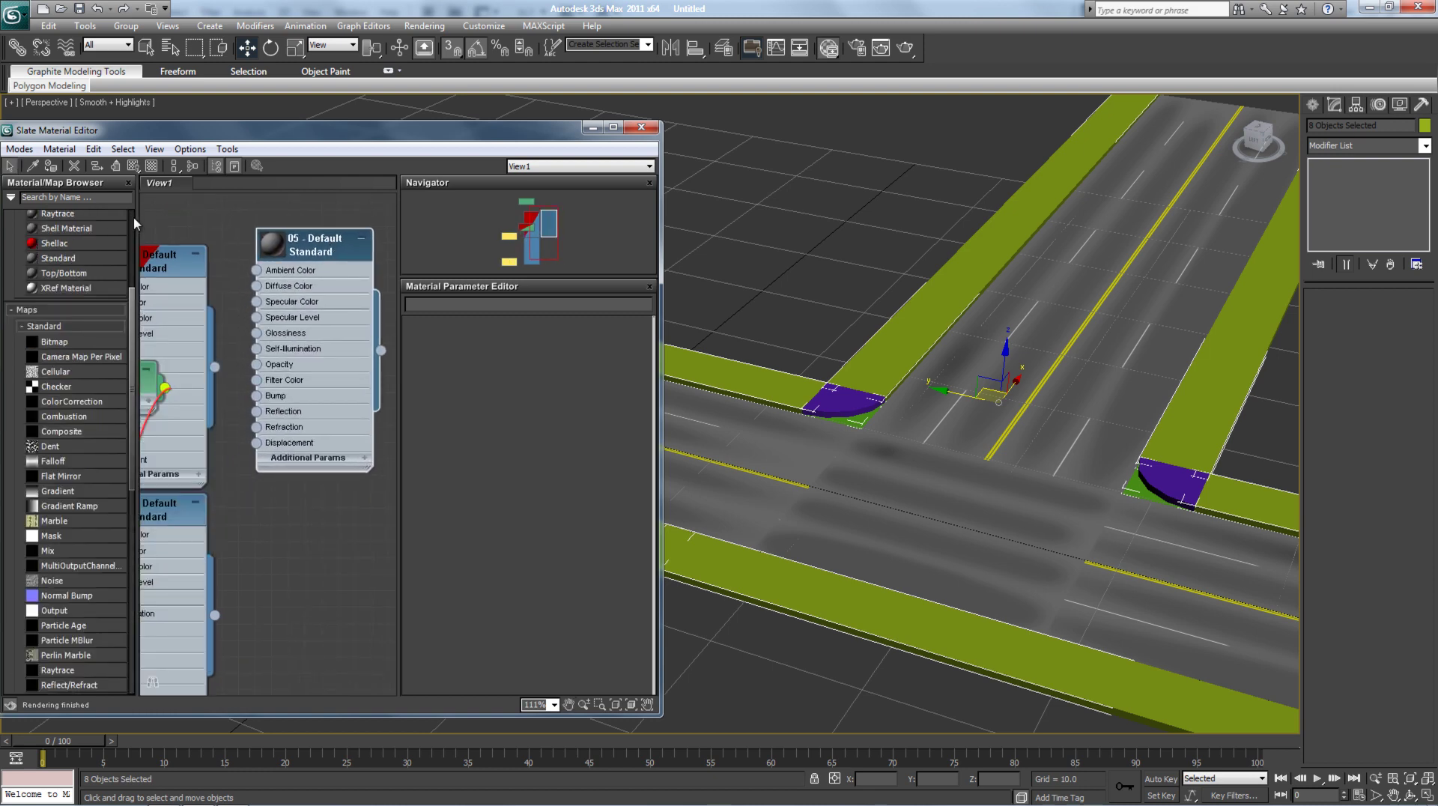
double_click(54, 342)
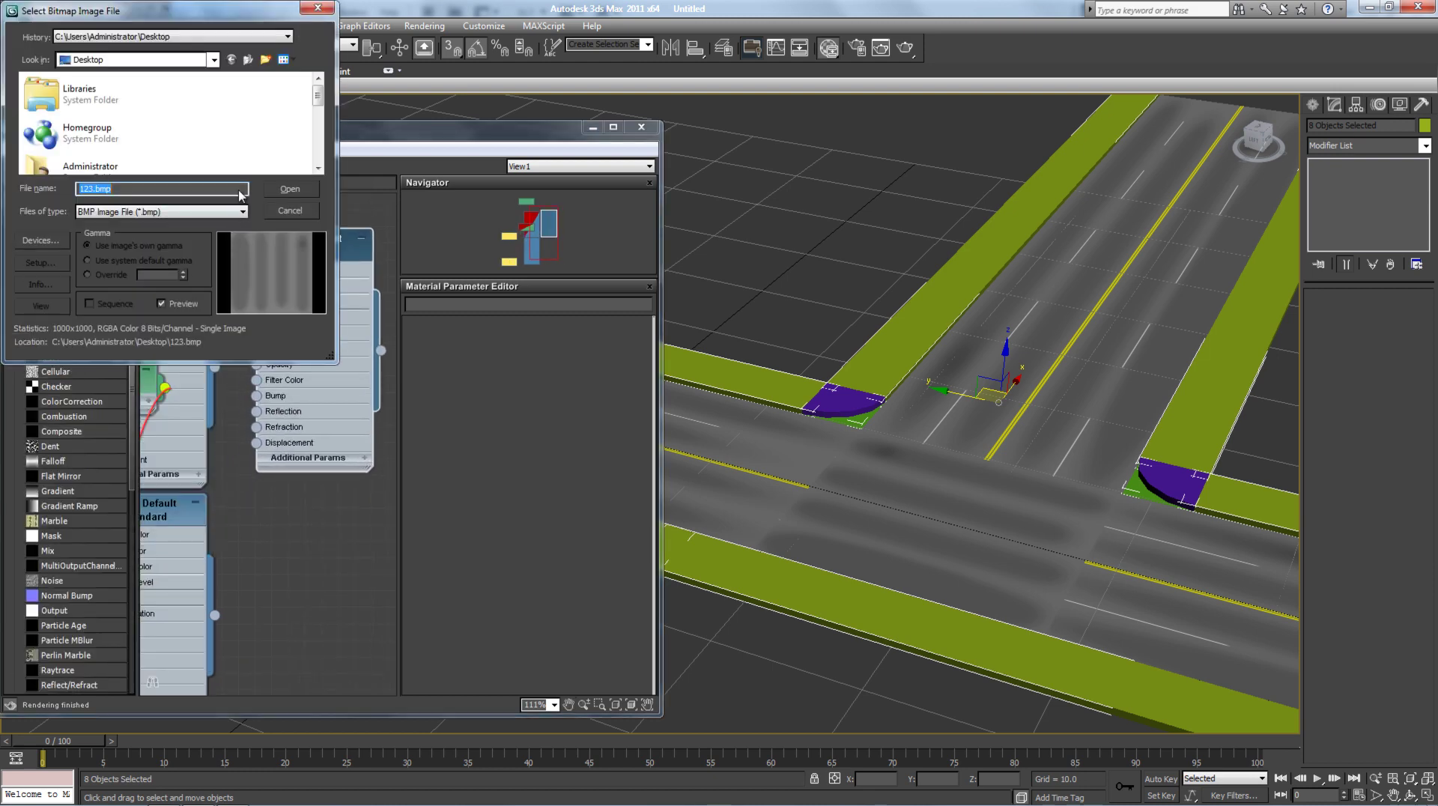
left_click(319, 131)
left_click_drag(320, 129, 320, 175)
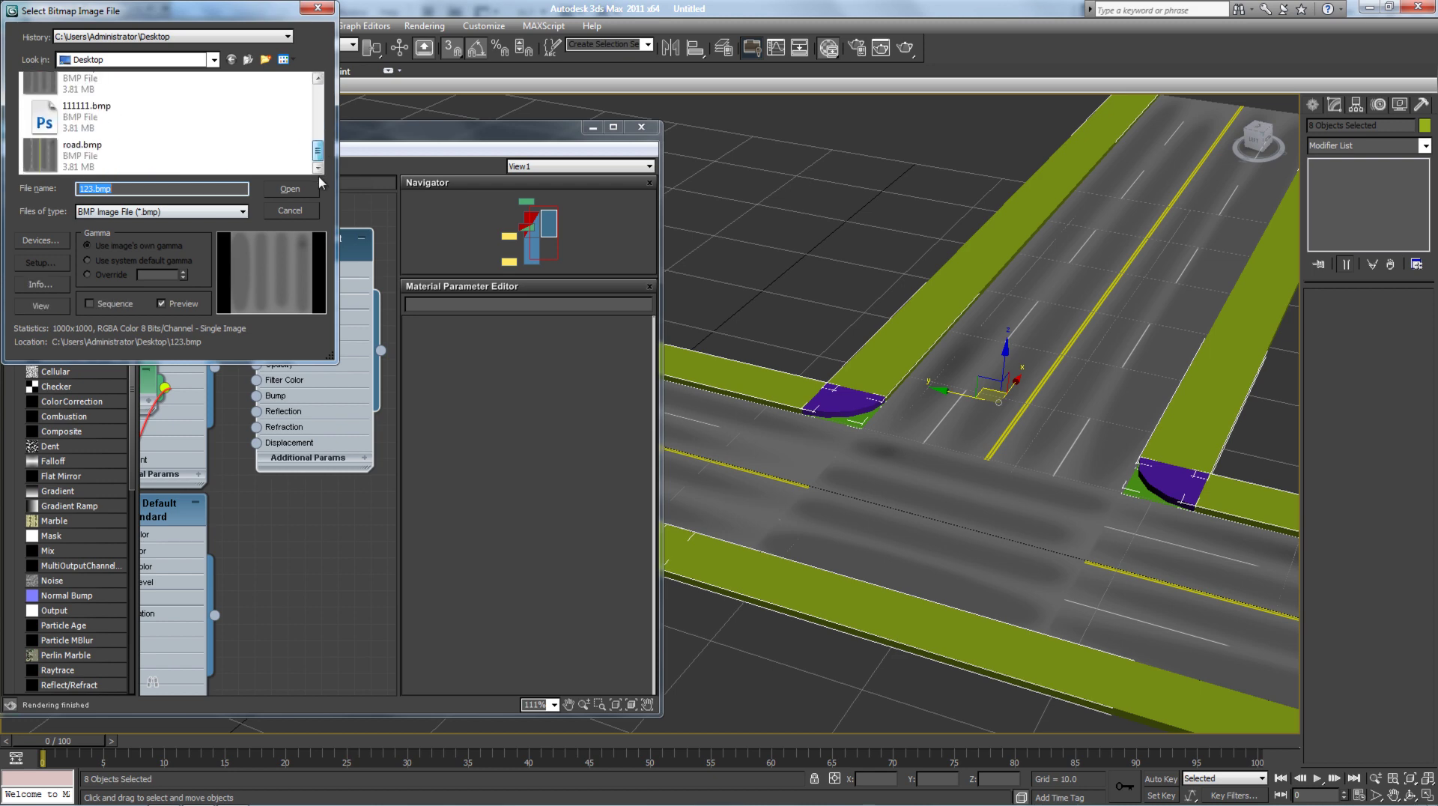
double_click(88, 103)
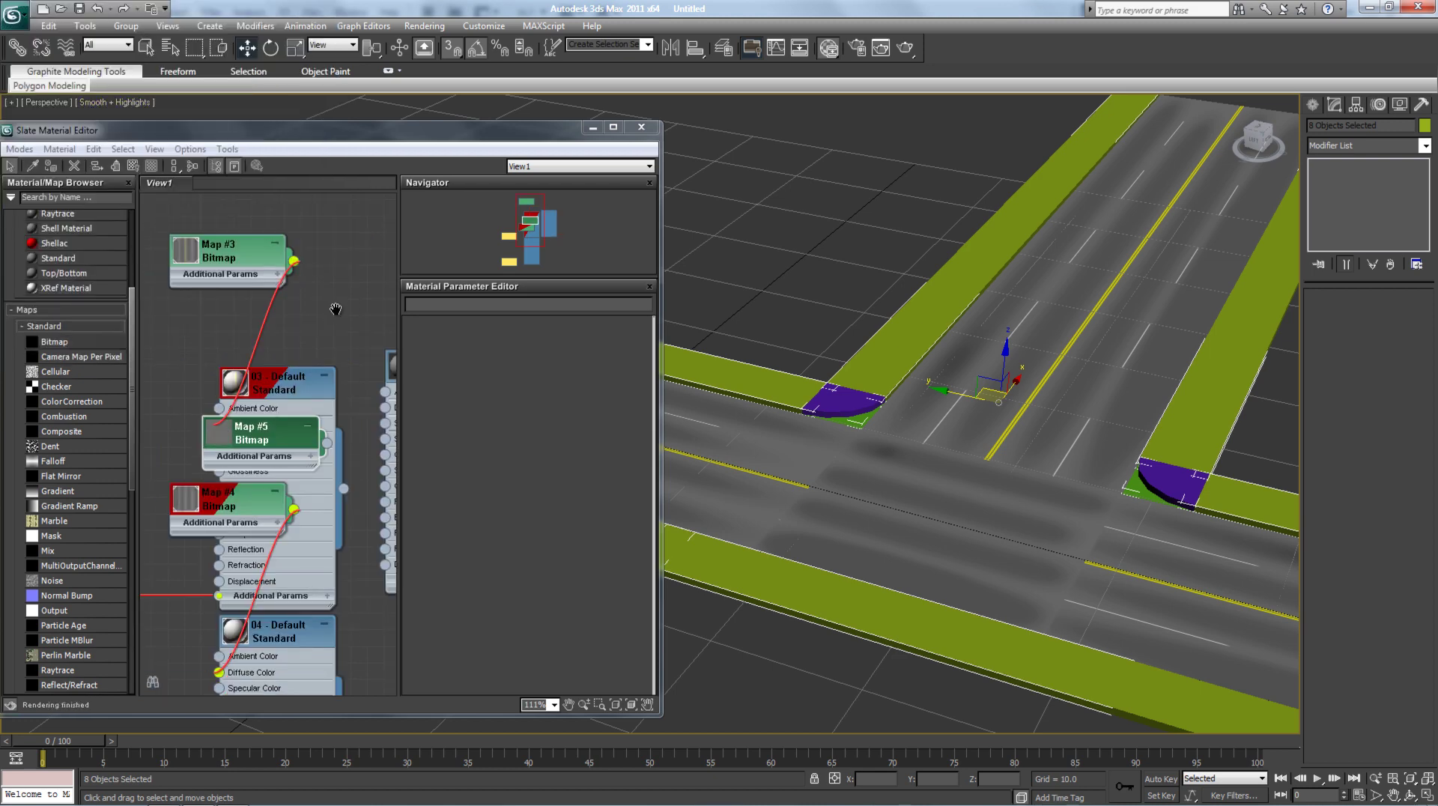
middle_click_drag(336, 309, 286, 276)
left_click_drag(227, 401, 338, 369)
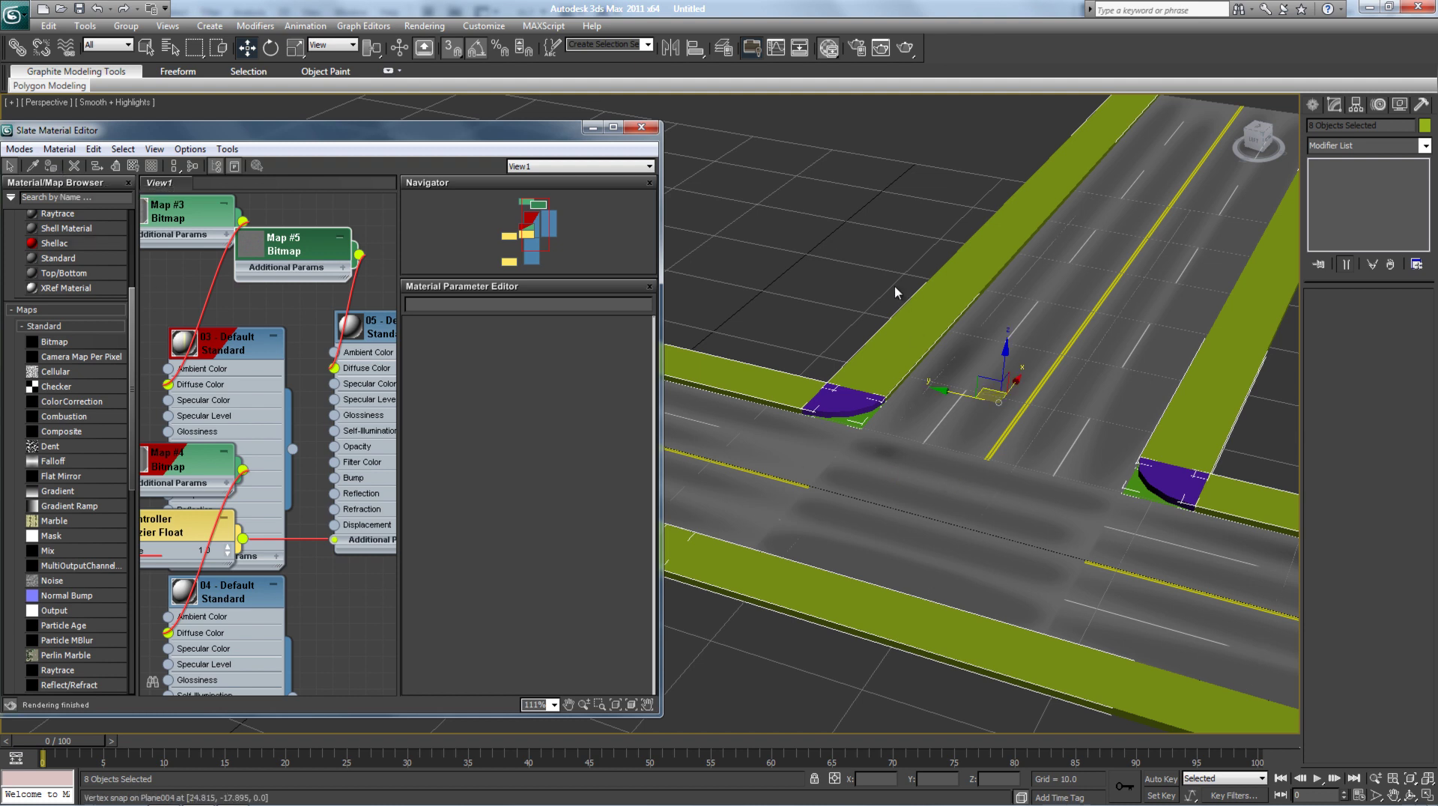
- Assign the grain material to five green sidewalk strips and both purple corner pieces, and show its map in the viewport
left_click(925, 308)
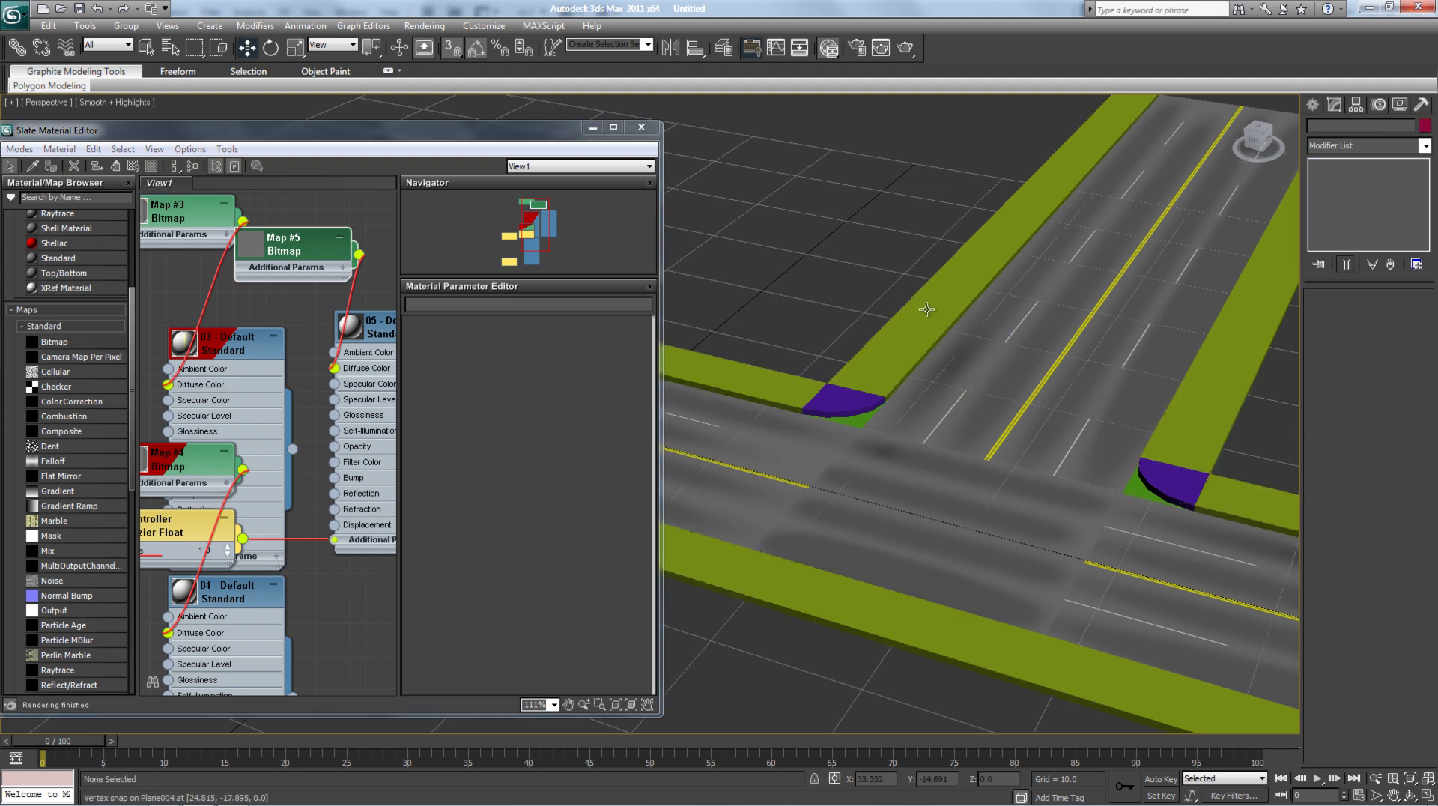
left_click(768, 384, "ctrl")
left_click(754, 568, "ctrl")
left_click(852, 407, "ctrl")
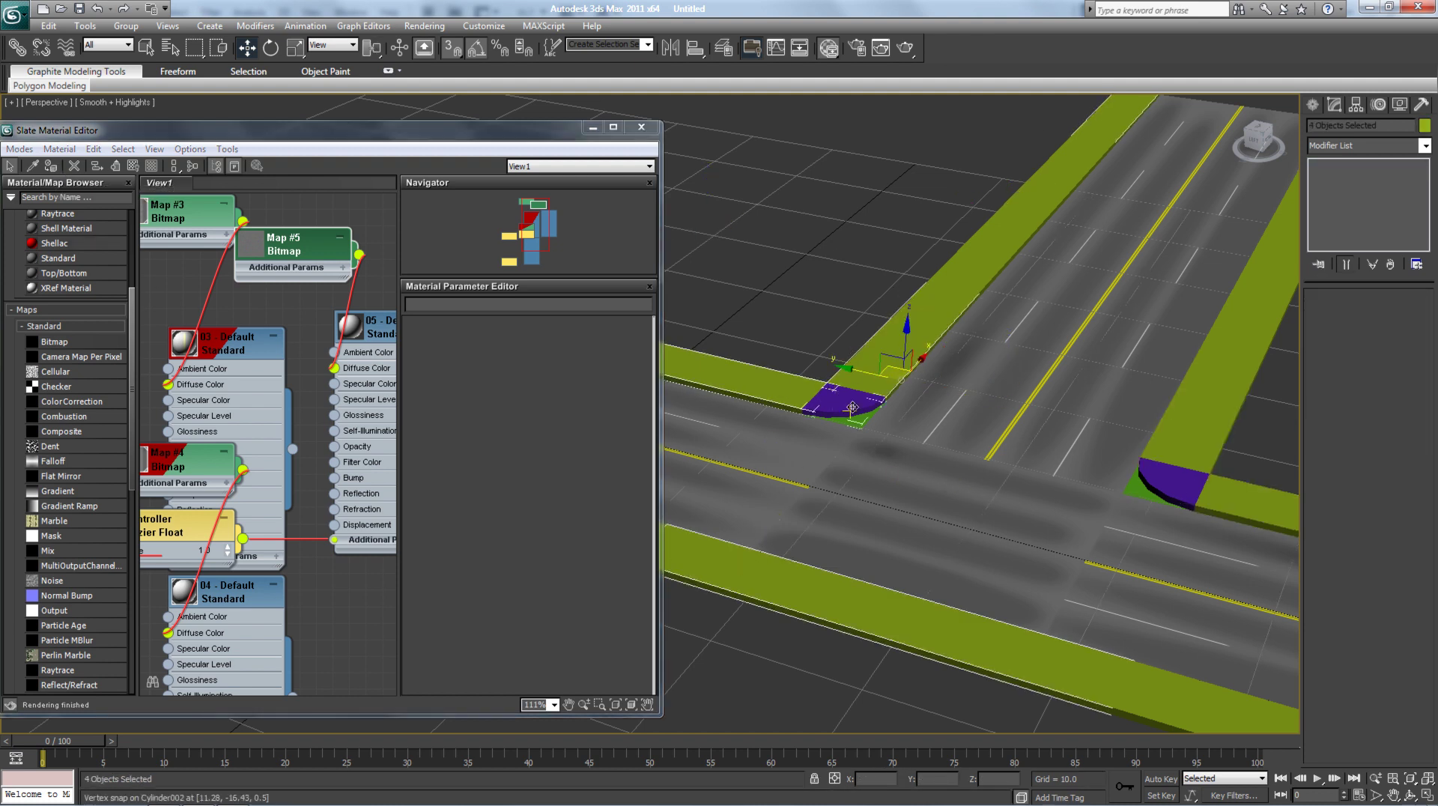
left_click(1174, 405, "ctrl")
left_click(1172, 479, "ctrl")
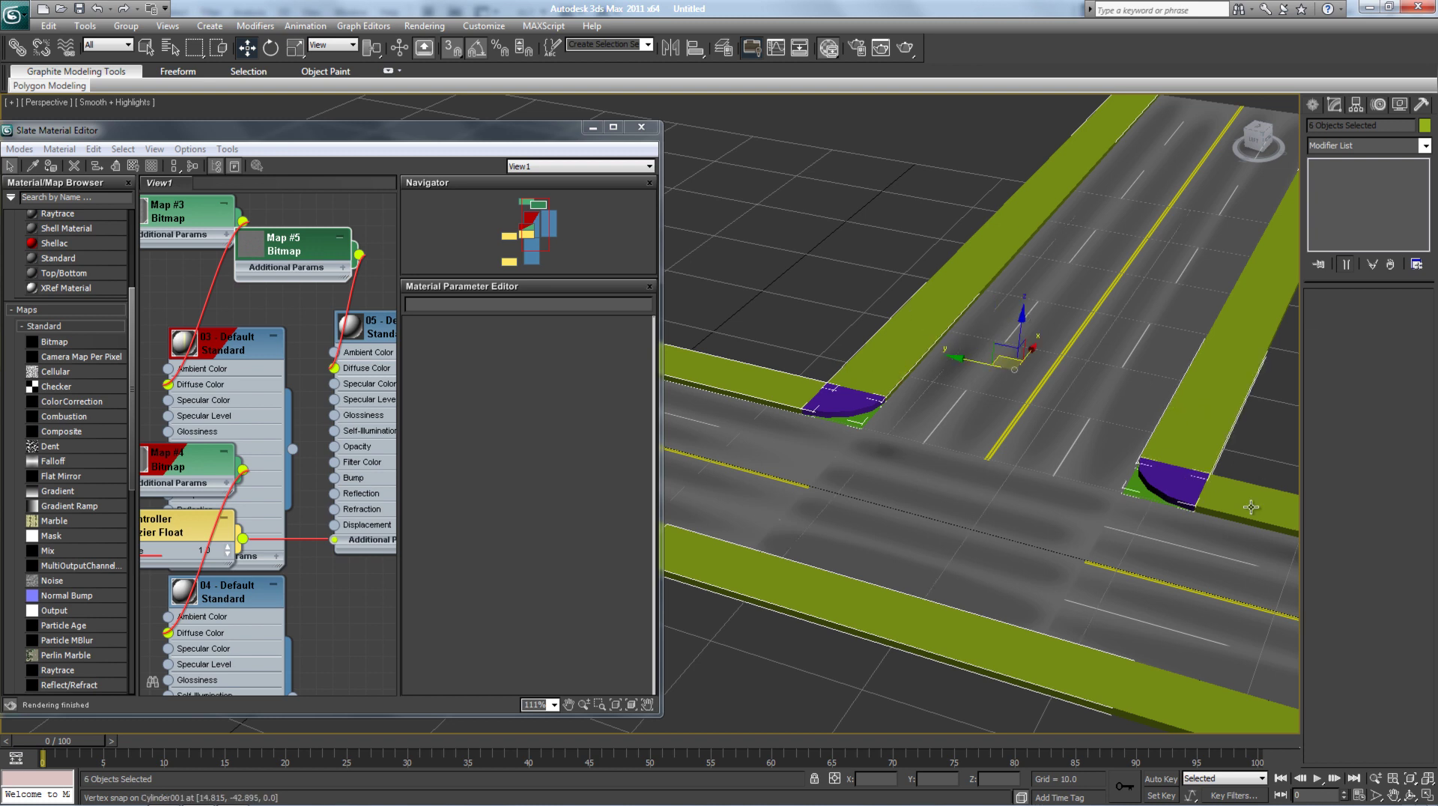
left_click(1251, 507, "ctrl")
left_click(51, 166)
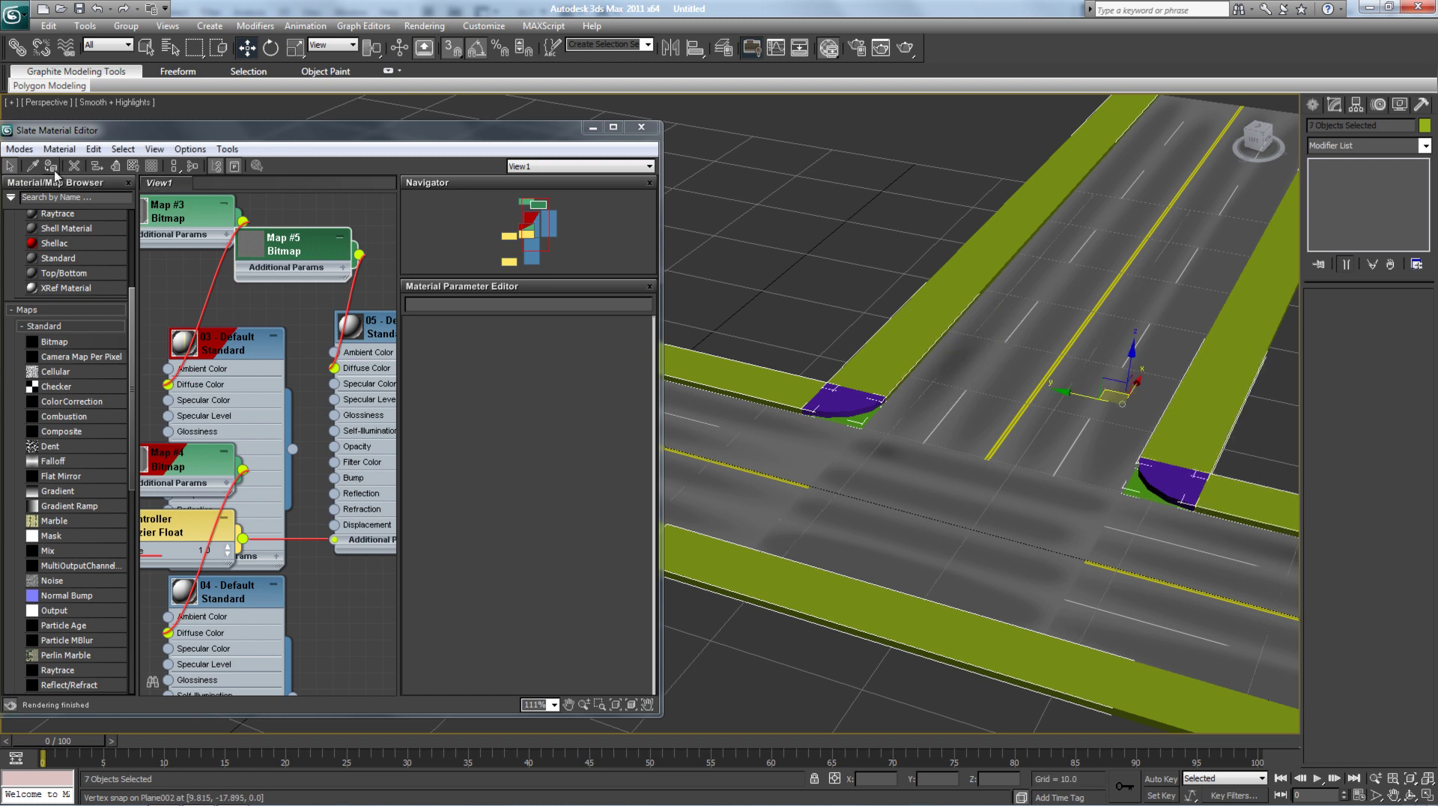
left_click(133, 166)
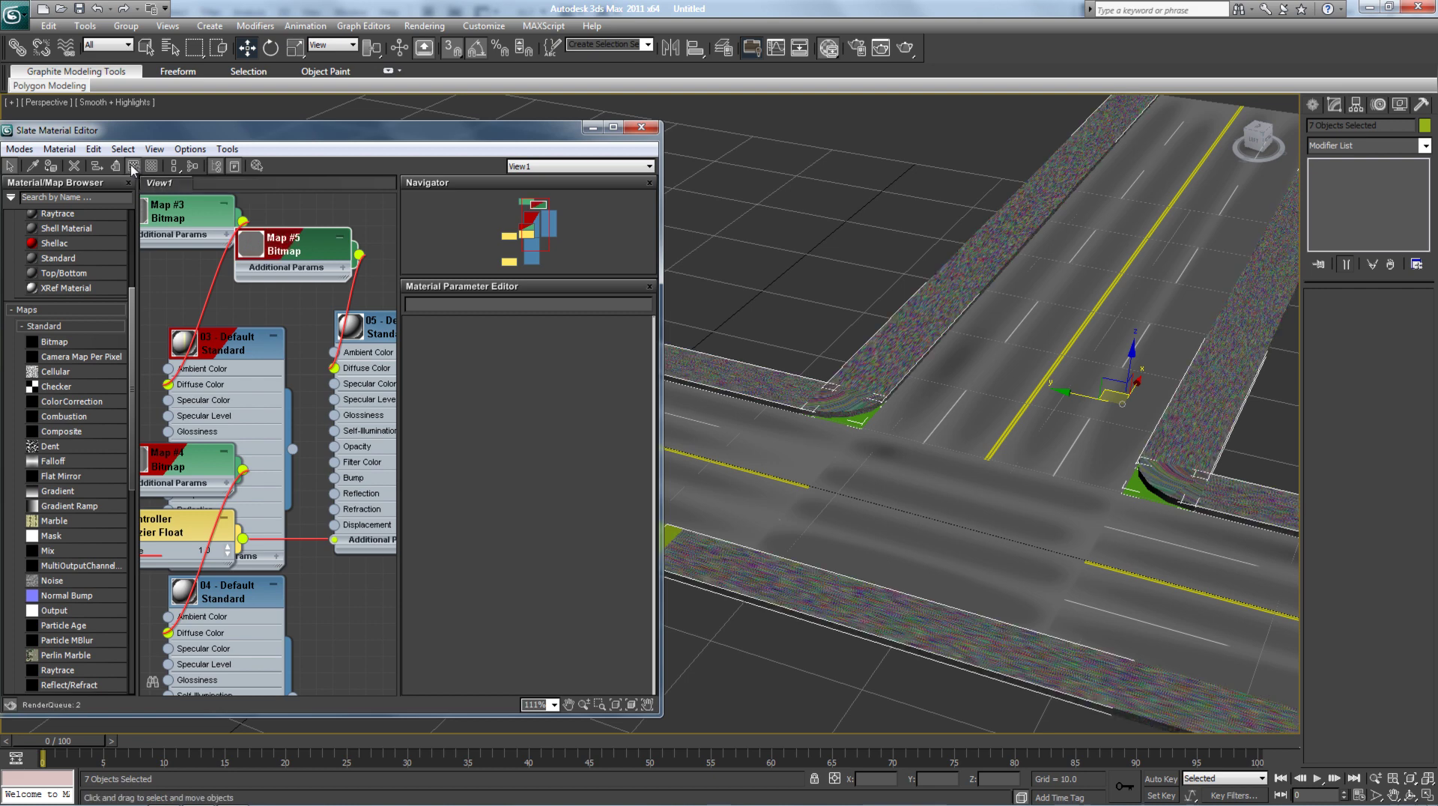
left_click(732, 157)
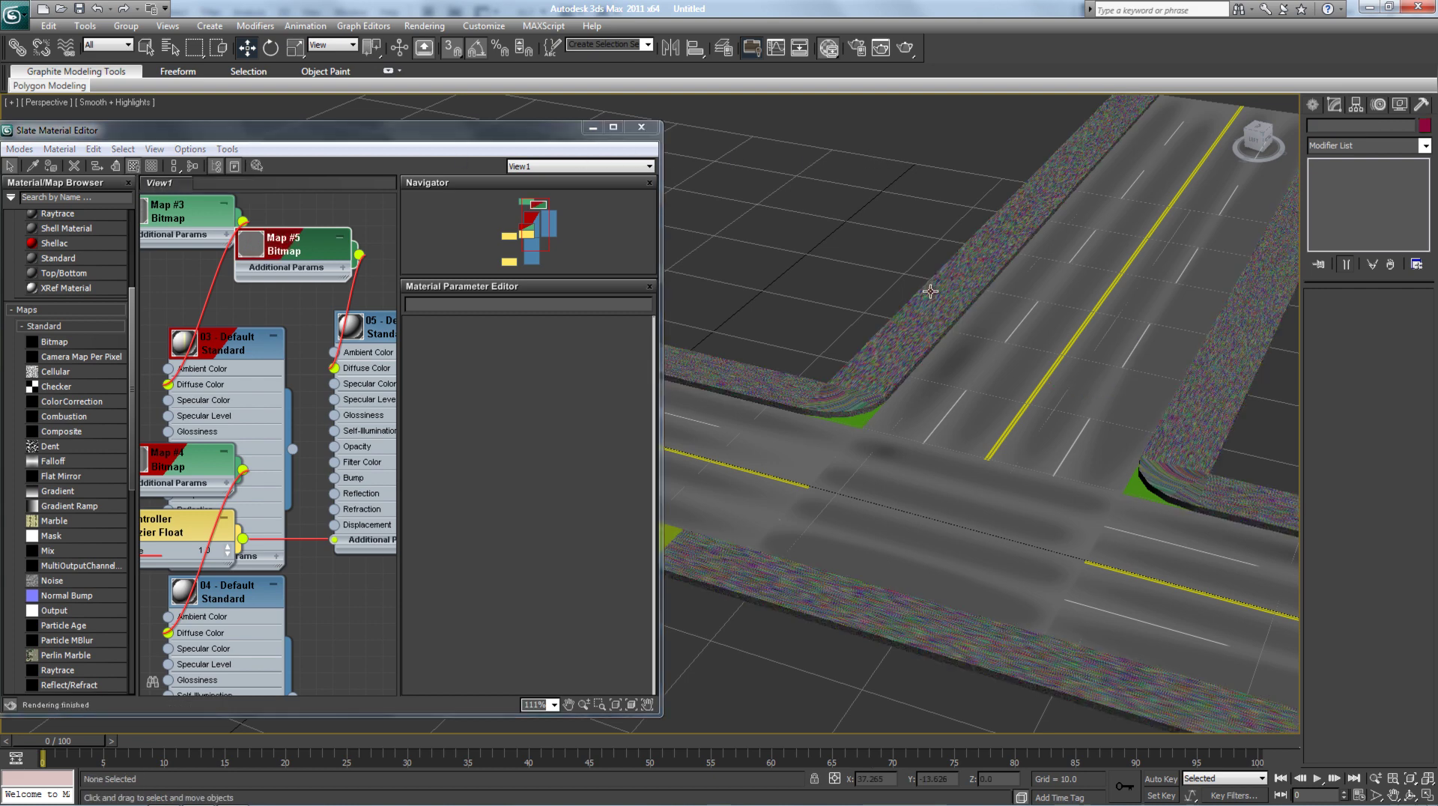
- Assign the Map #4 junction road material to the two small green planes beside the rounded sidewalk corners and close the material editor
scroll(931, 285, "down", 3)
scroll(953, 369, "up", 2)
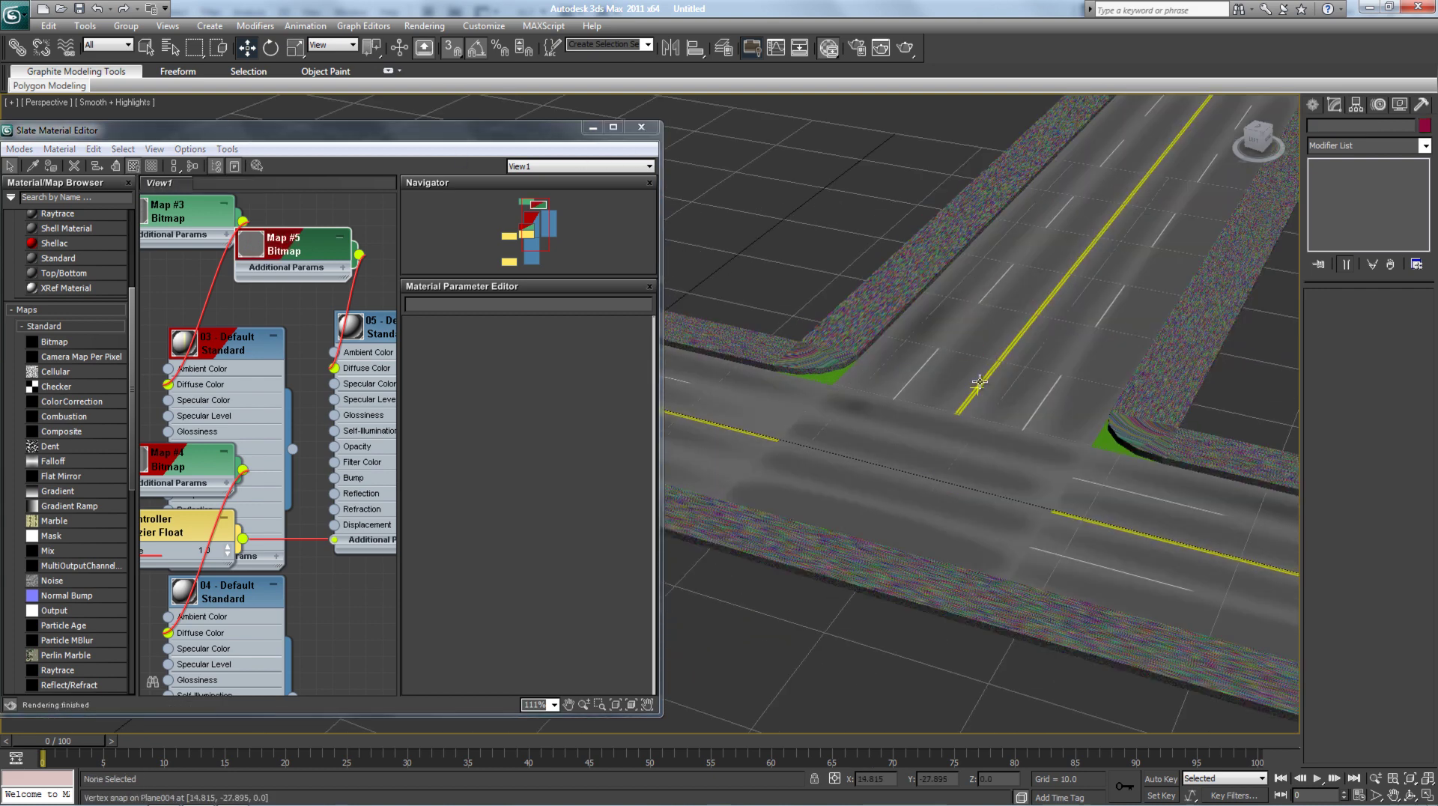
scroll(980, 381, "up", 3)
middle_click_drag(987, 403, 789, 452)
middle_click_drag(956, 501, 963, 427)
left_click(736, 360)
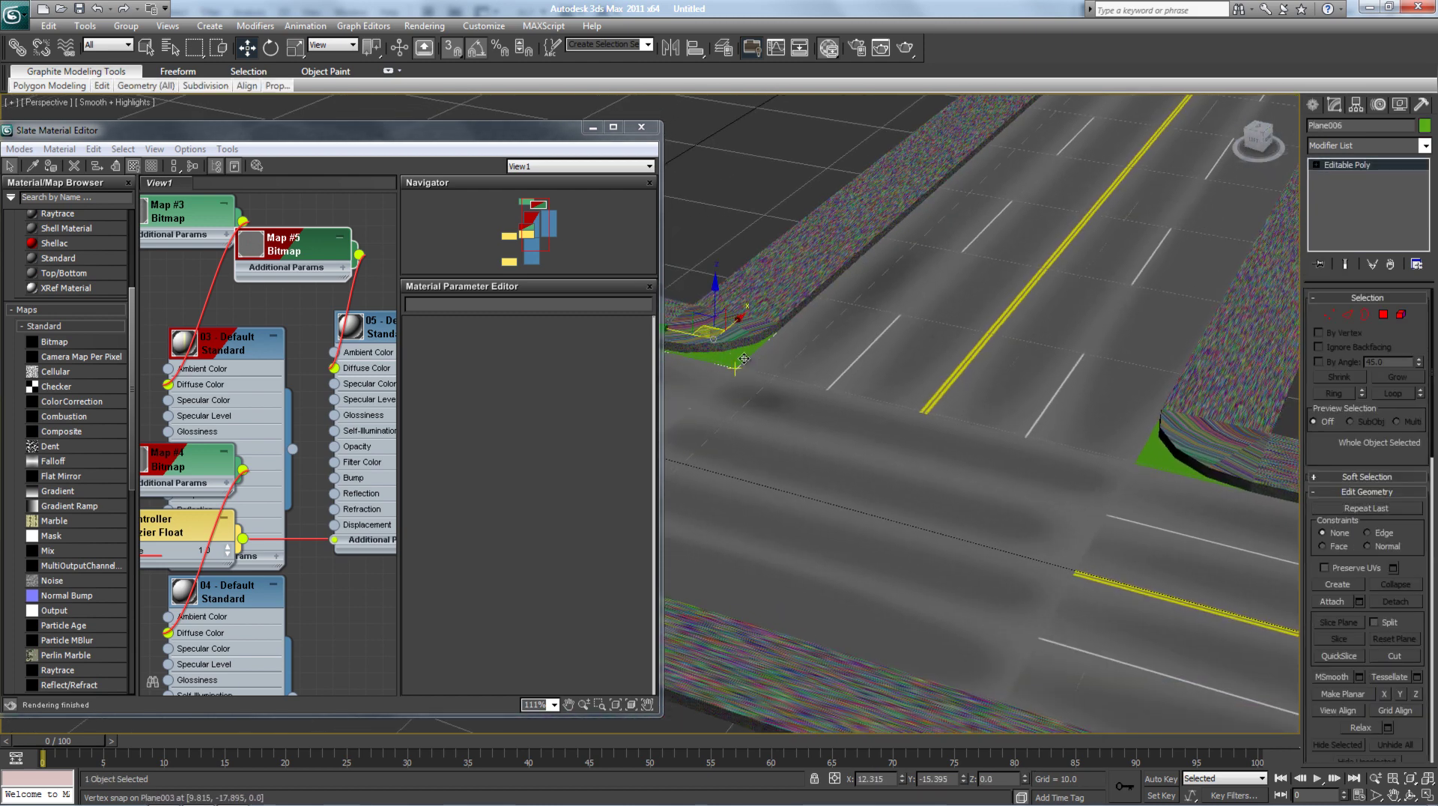
left_click(1150, 453, "ctrl")
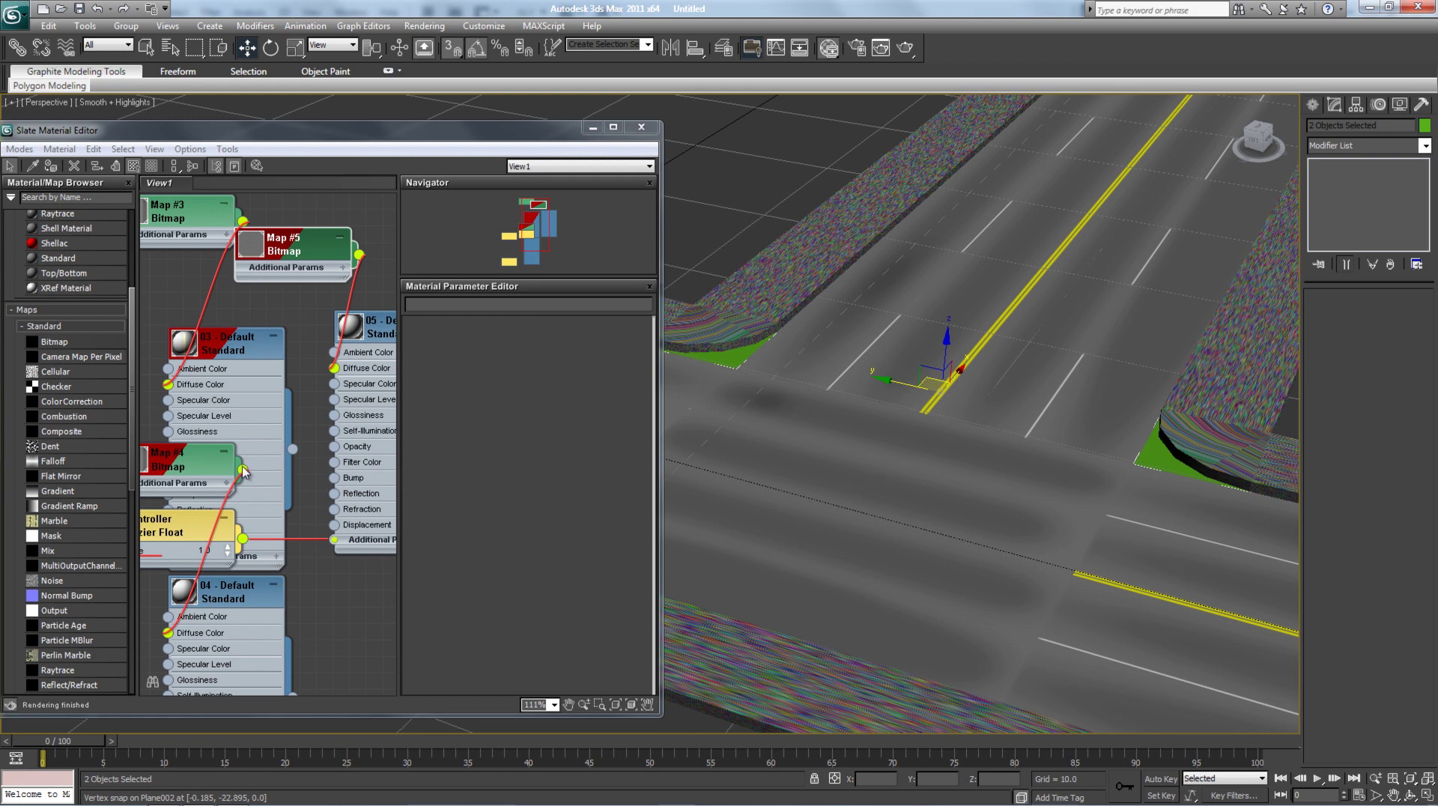
left_click(167, 469)
middle_click_drag(292, 500, 247, 443)
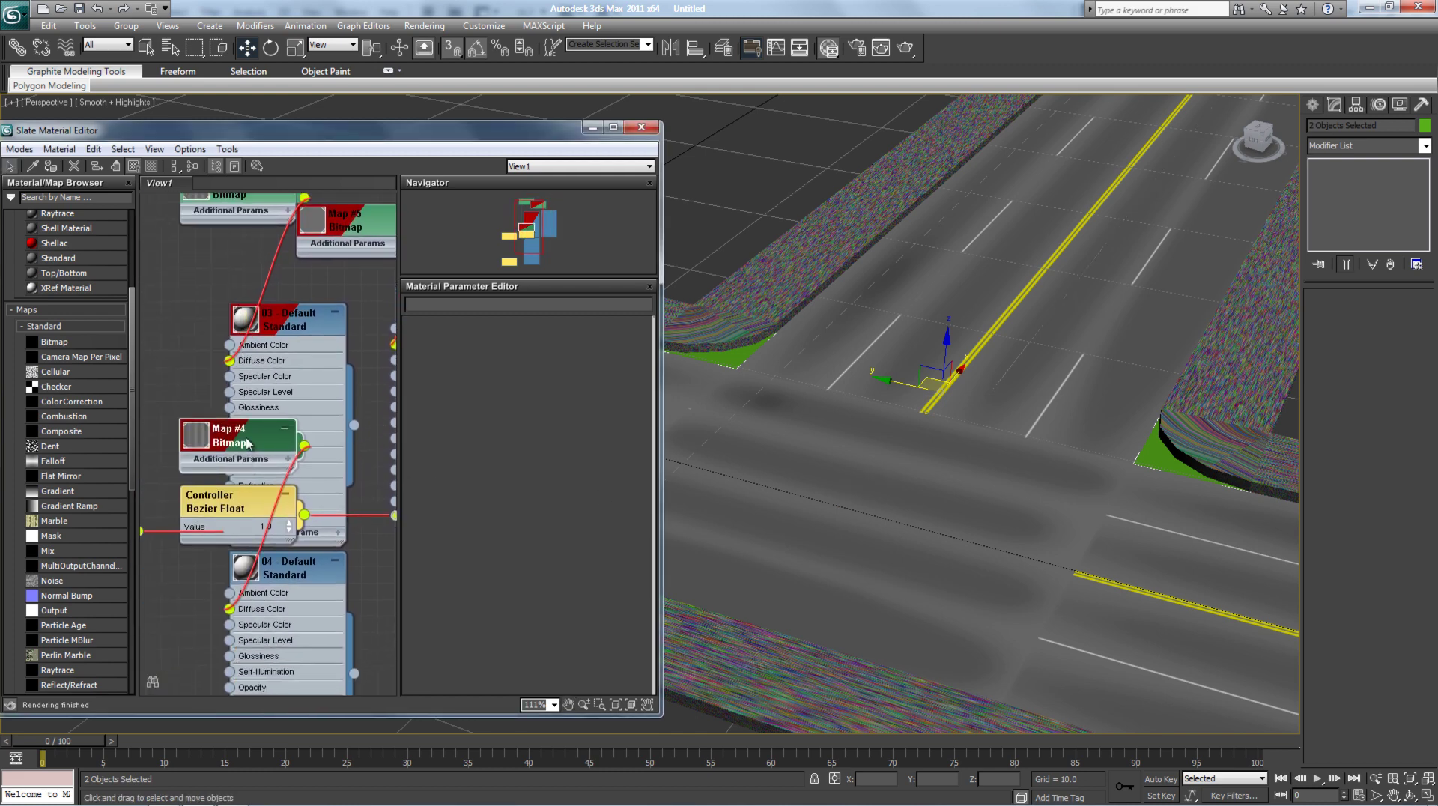
left_click(54, 170)
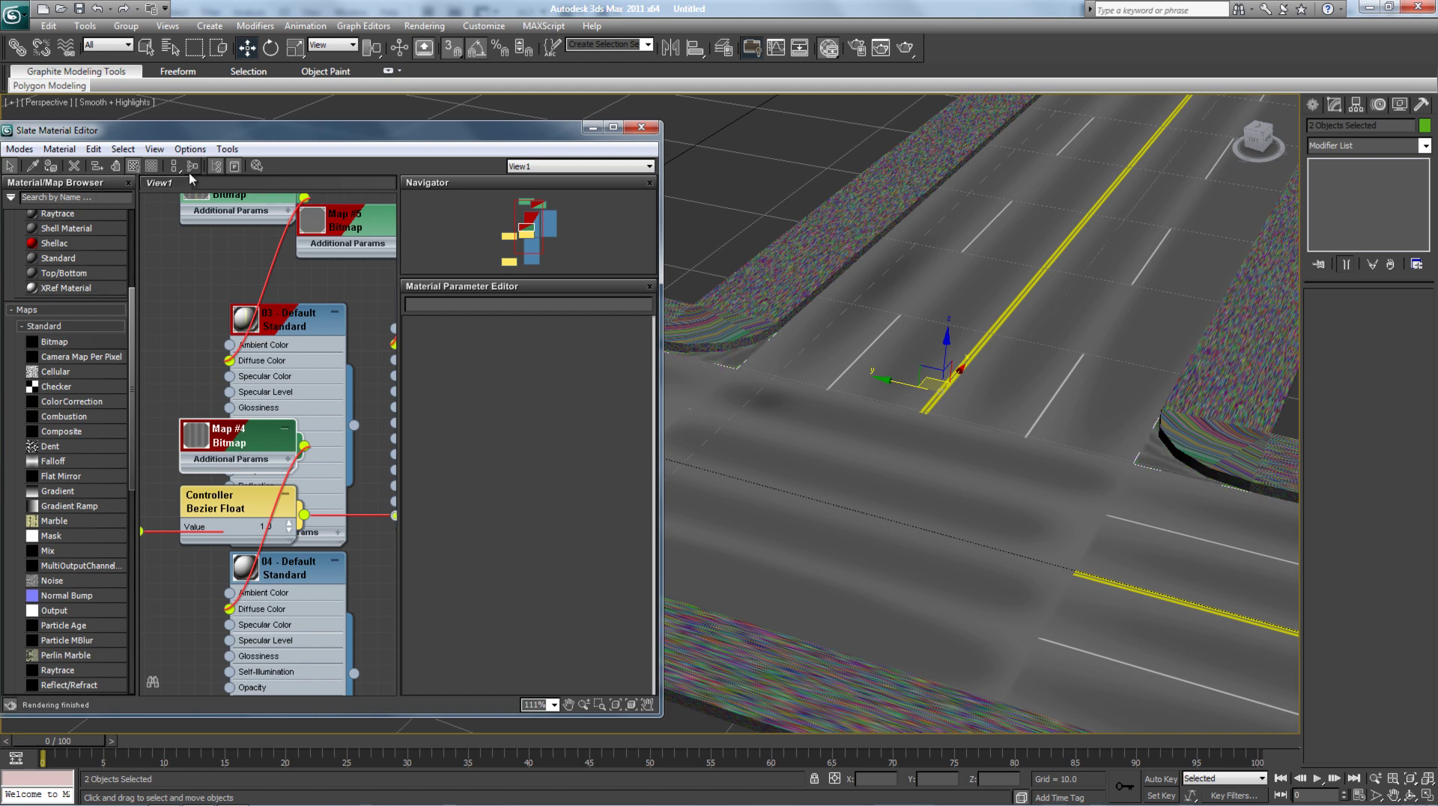
left_click(641, 127)
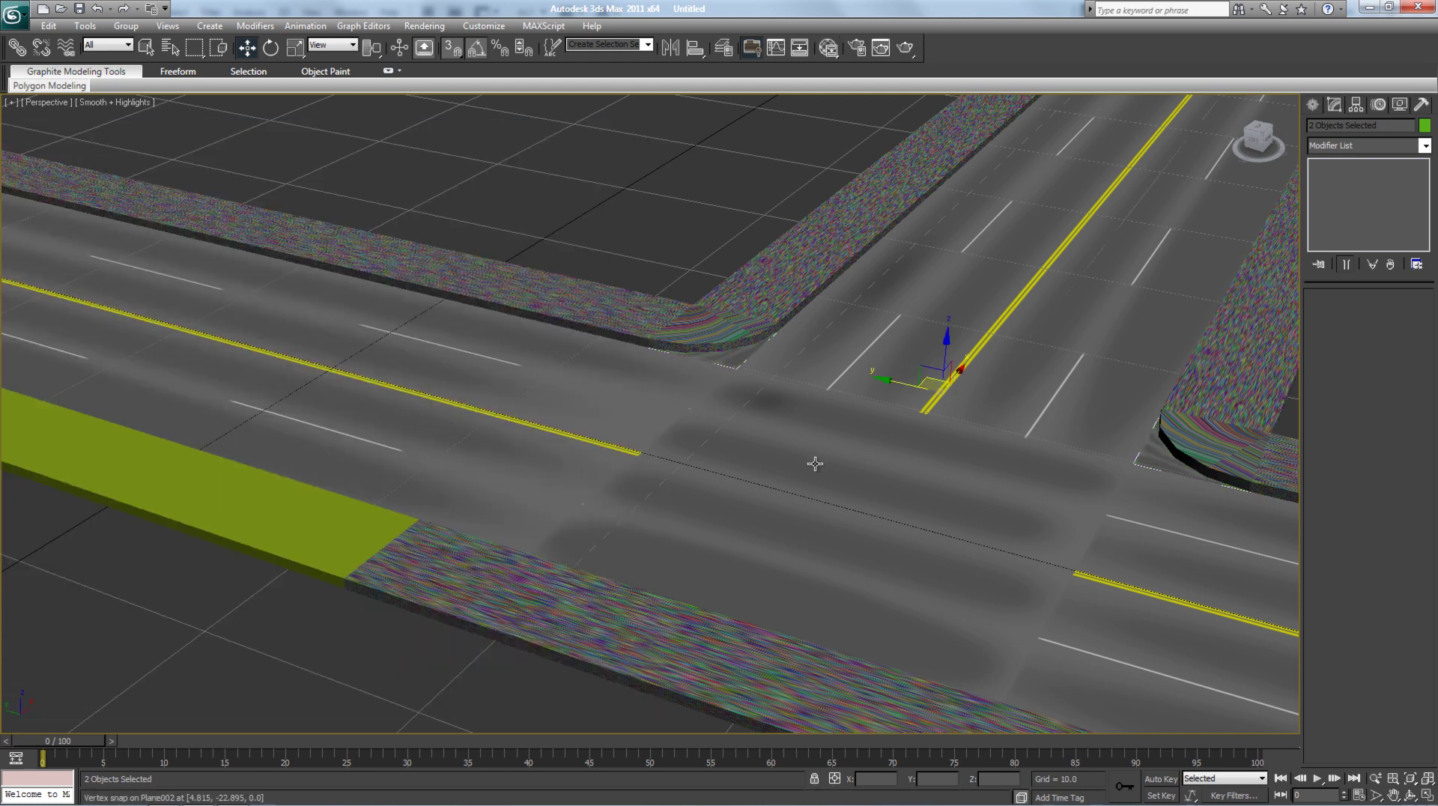
- Assign the Map #5 grain material to the last green sidewalk strip, opposite the side road, and clear the selection
left_click(296, 514)
scroll(613, 513, "down", 4)
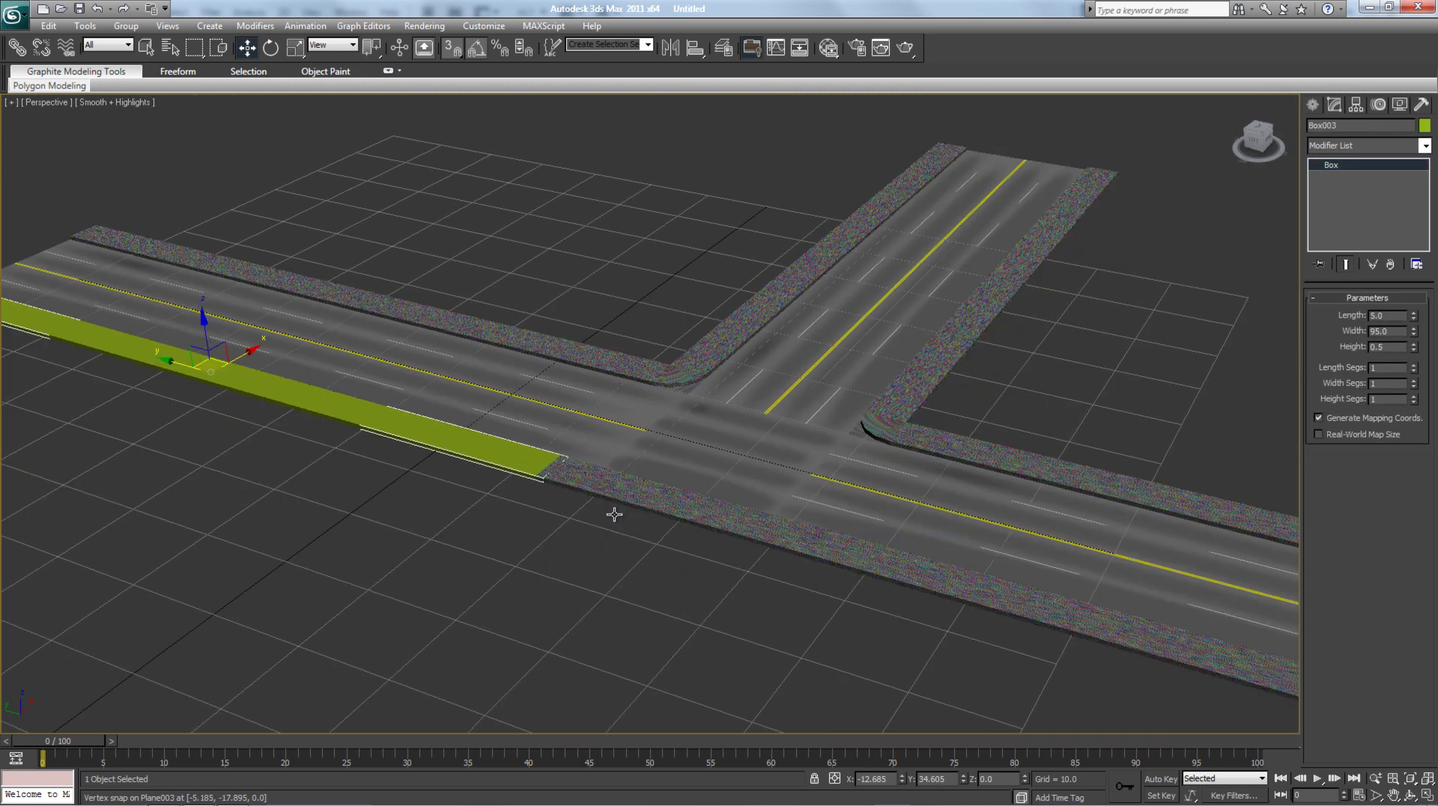
scroll(590, 491, "down", 3)
middle_click_drag(590, 491, 626, 517)
scroll(626, 517, "up", 6)
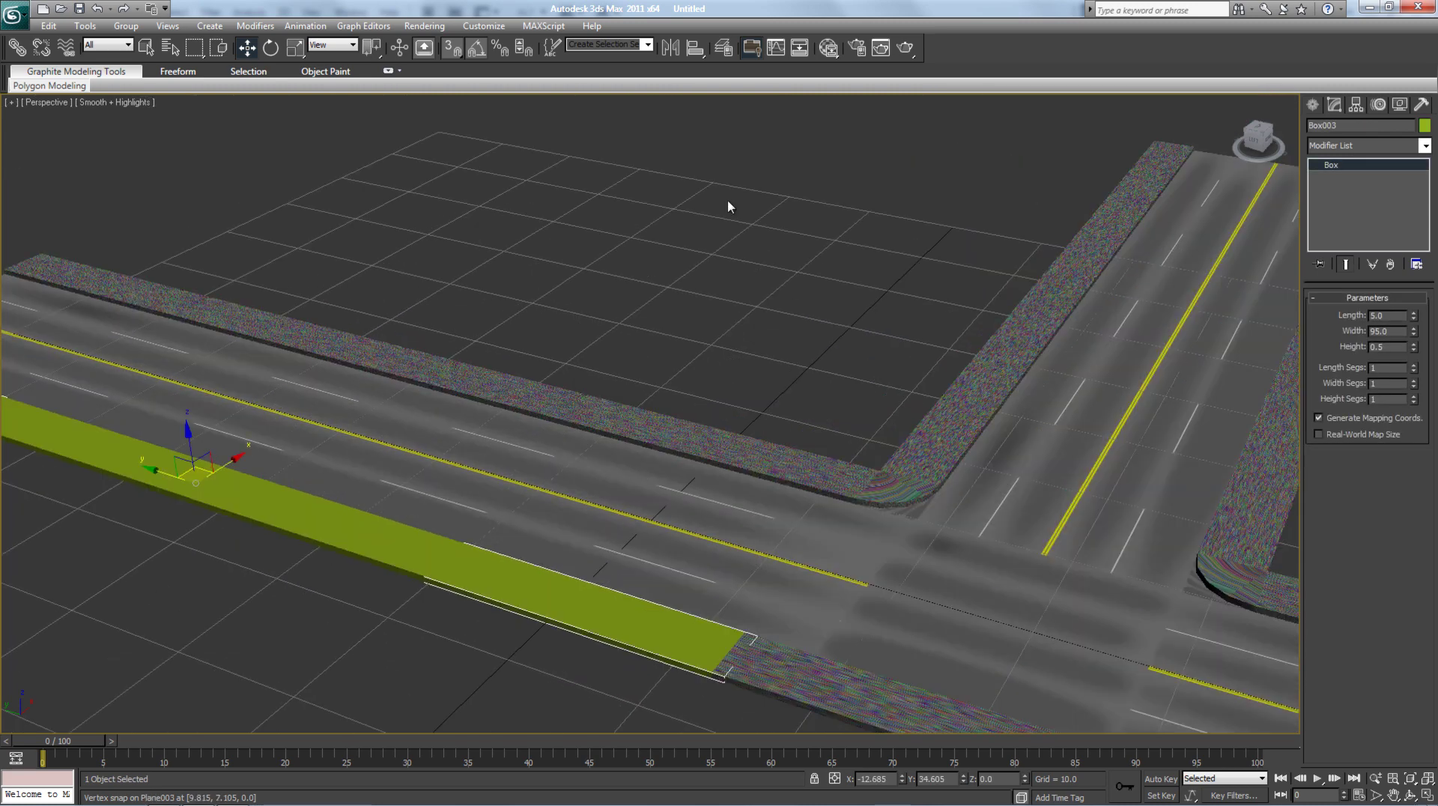
left_click(811, 49)
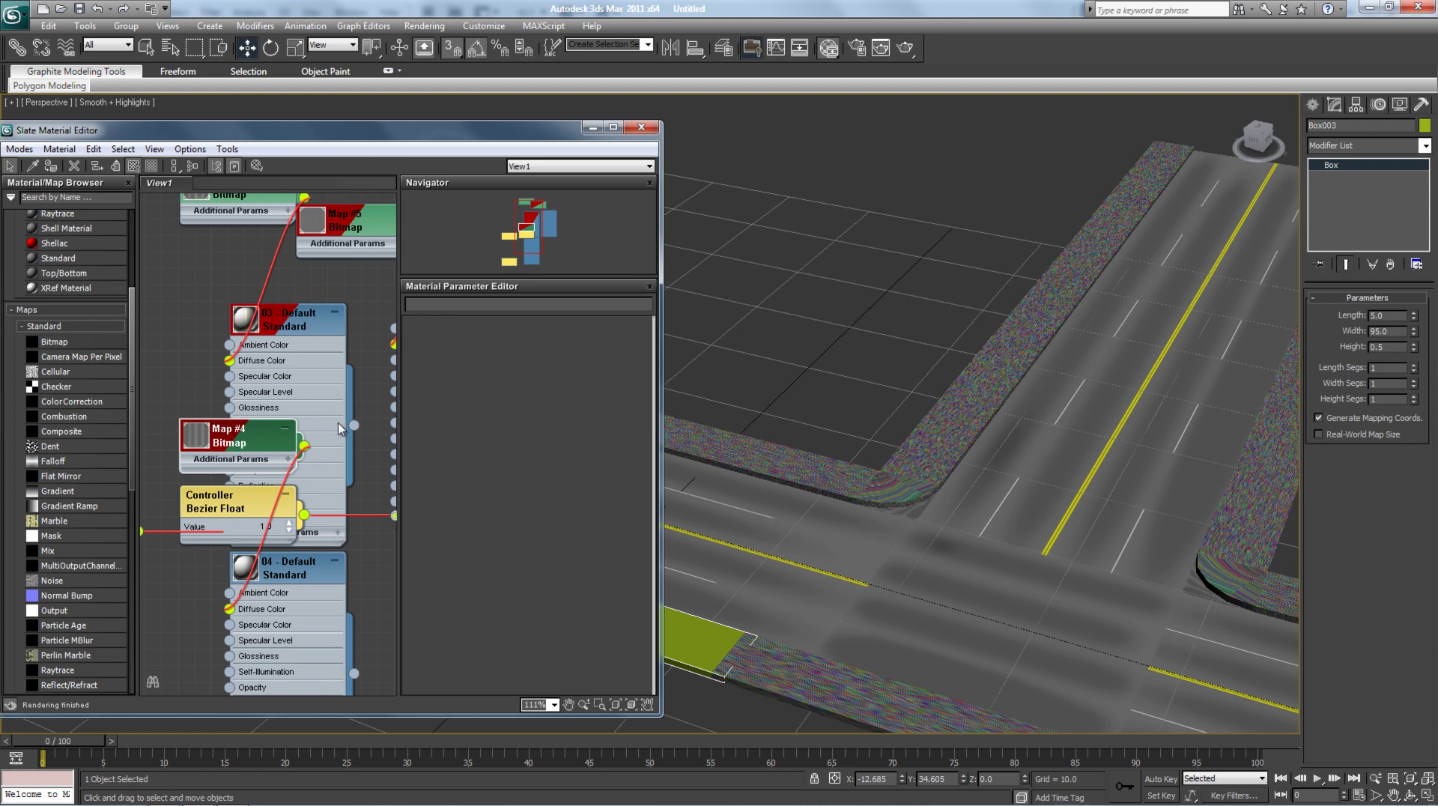
middle_click_drag(362, 328, 204, 292)
middle_click_drag(294, 268, 328, 373)
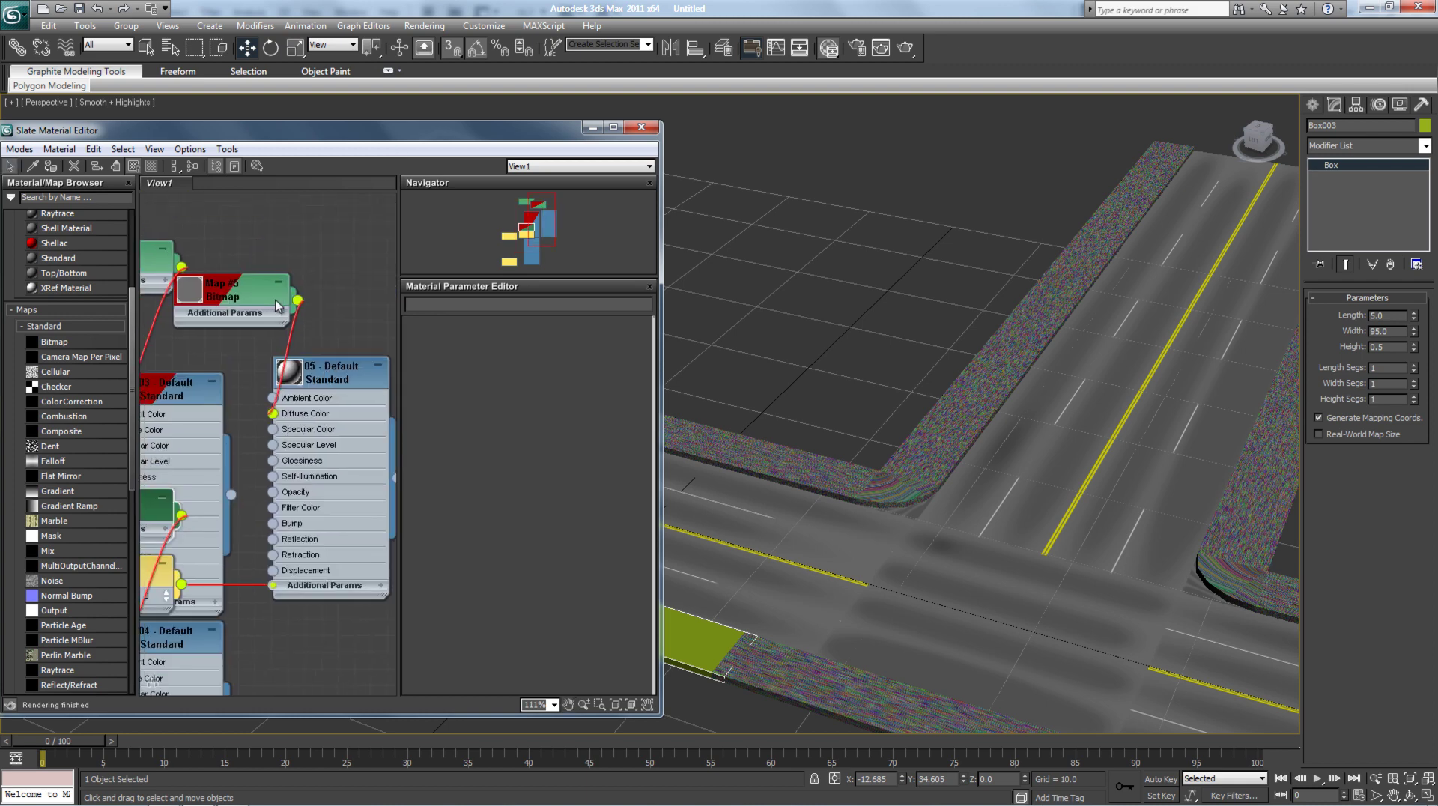
left_click(254, 296)
left_click(50, 166)
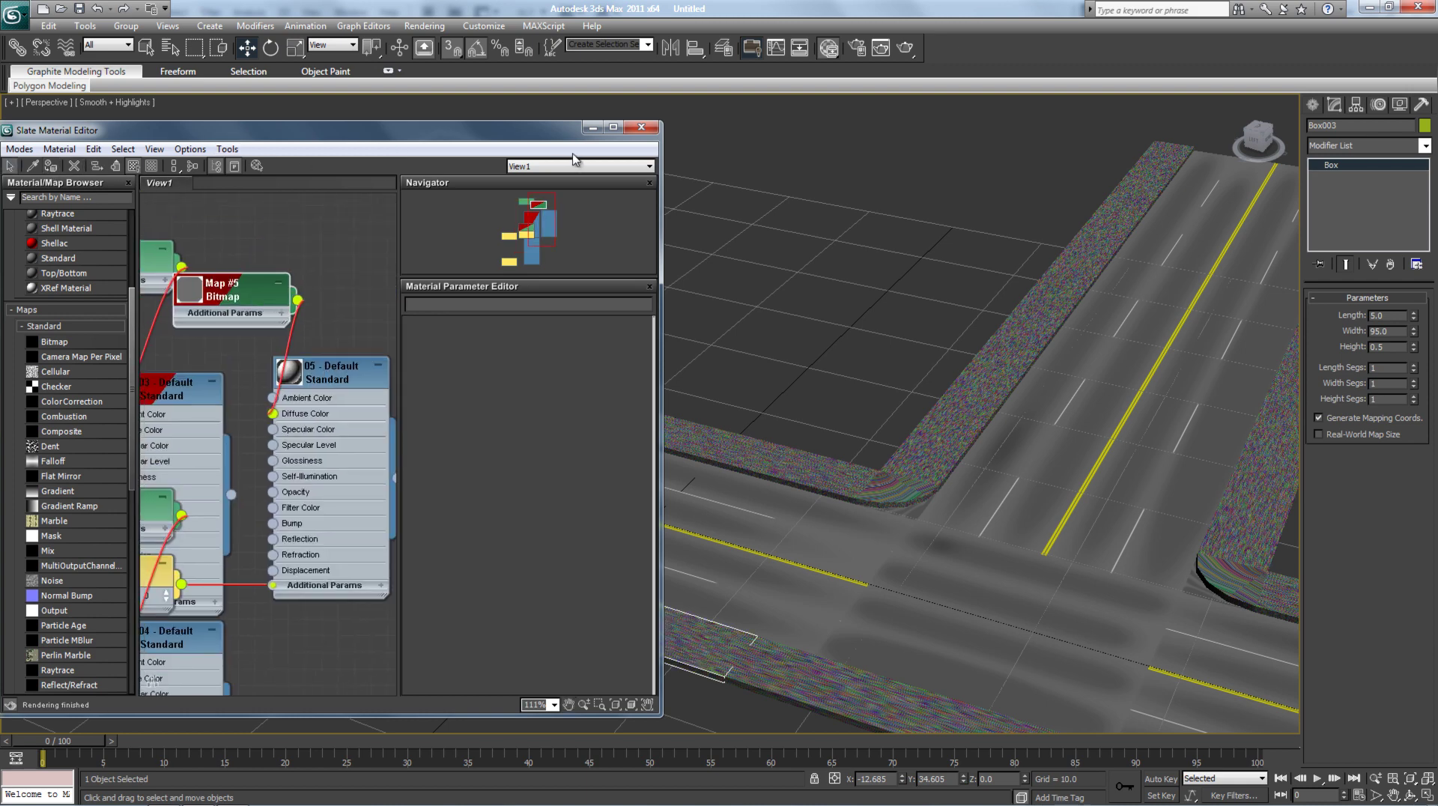
left_click(641, 126)
left_click(761, 398)
- Examine the textured roads, junction and sidewalks from a distance and close up
scroll(766, 456, "down", 8)
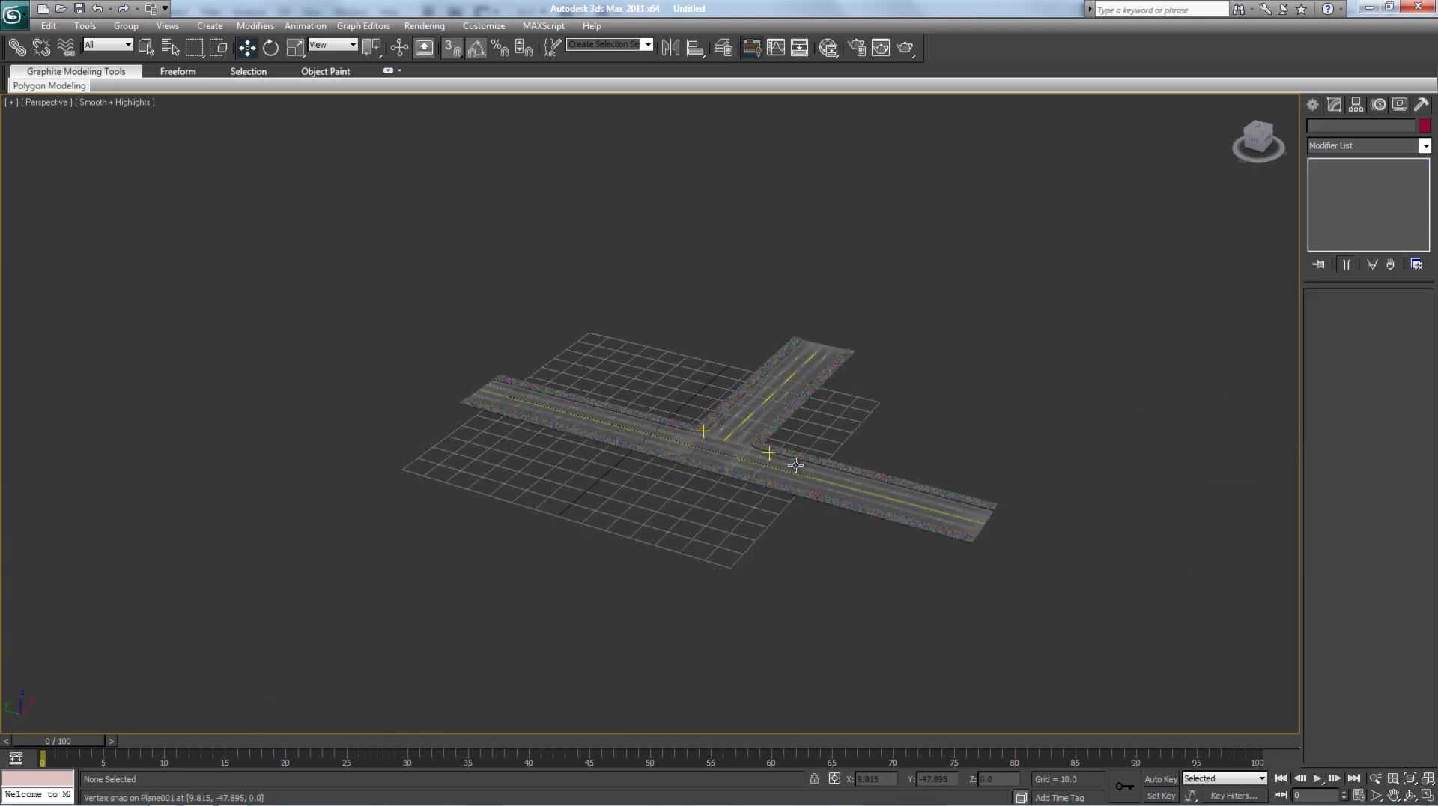
middle_click_drag(844, 485, 698, 516)
scroll(630, 517, "up", 4)
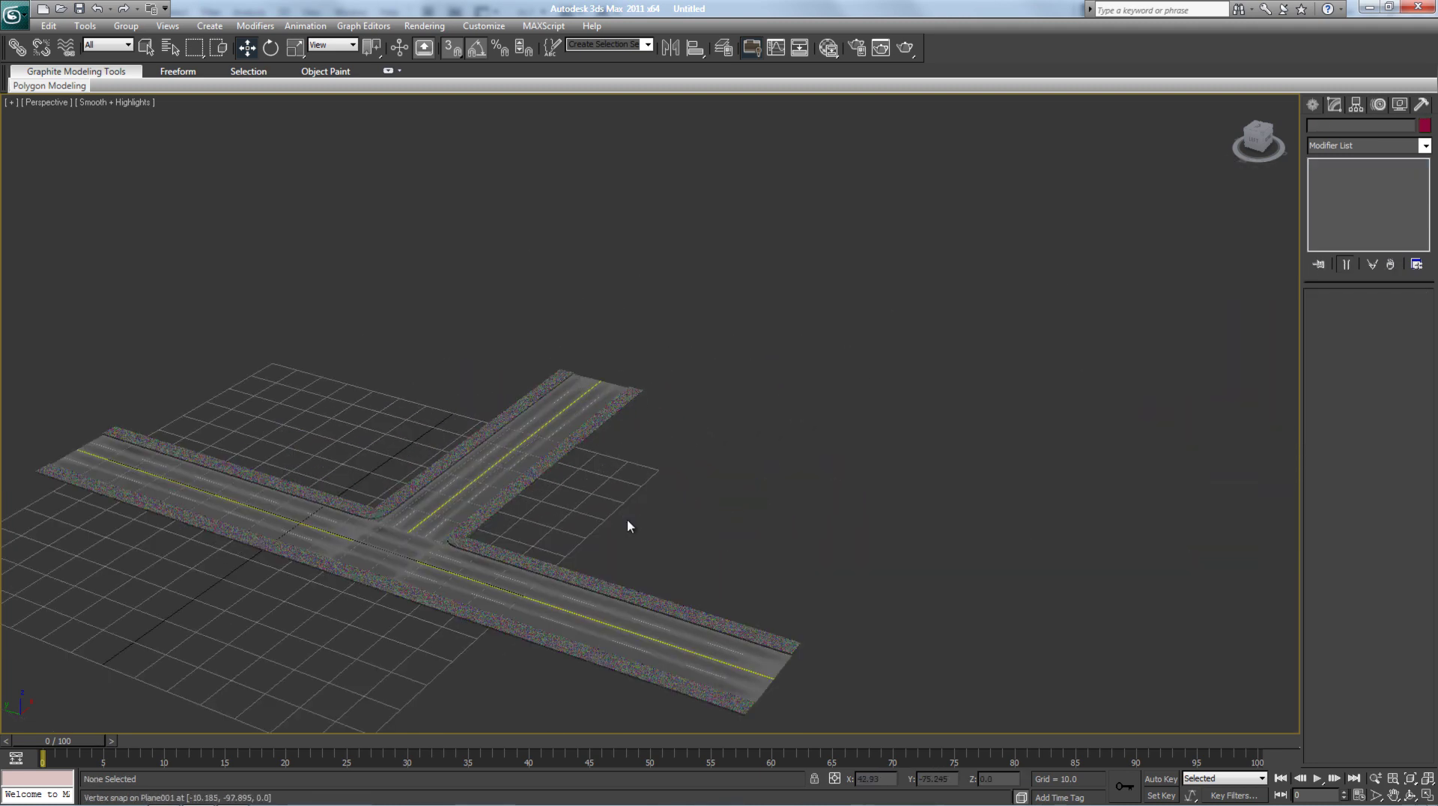
scroll(629, 527, "up", 4)
middle_click_drag(581, 539, 969, 395)
left_click(553, 592)
left_click(970, 442)
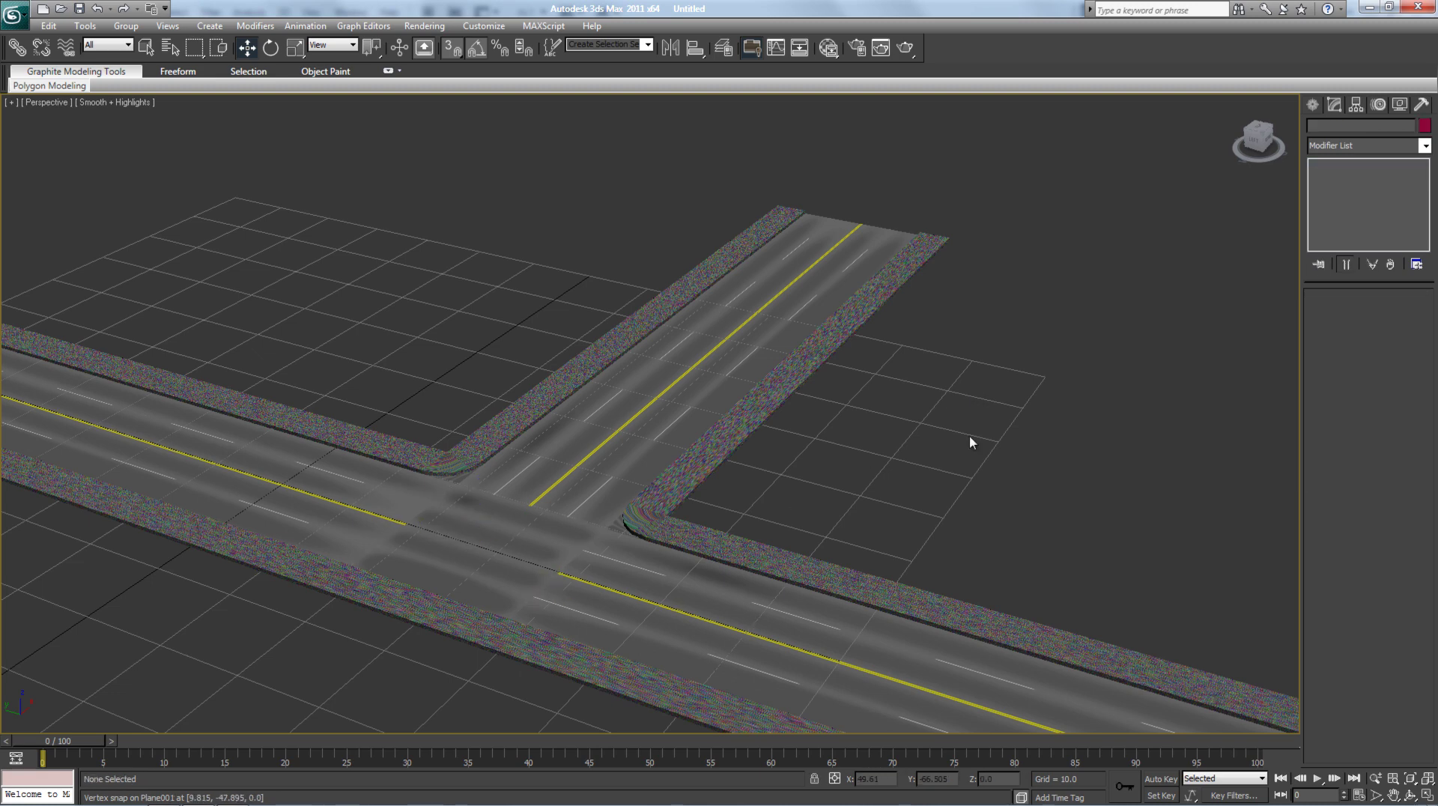
- Apply a UVW Map modifier to the main road section Plane001
left_click(681, 604)
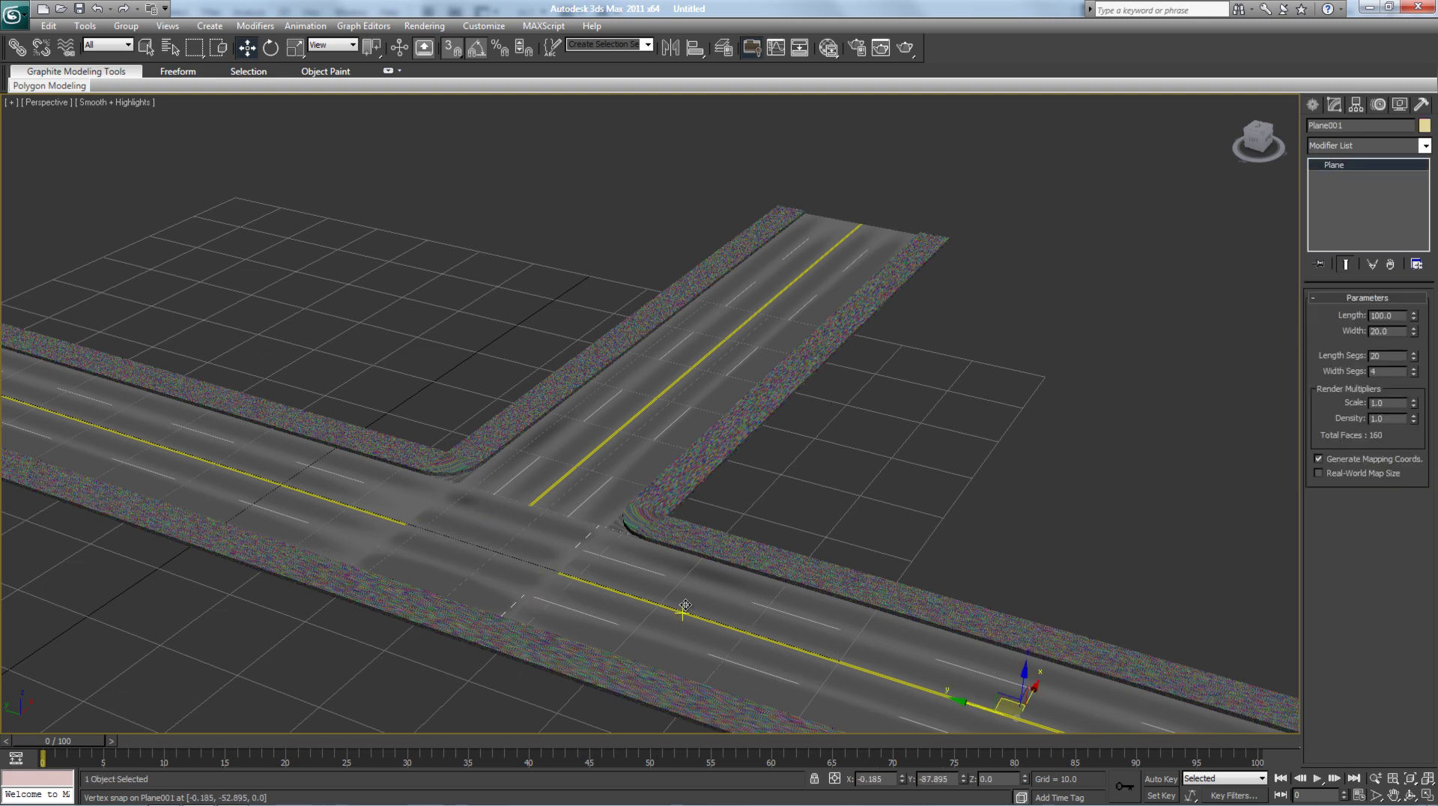
left_click(1069, 338)
left_click(693, 647)
scroll(829, 505, "up", 3)
middle_click_drag(857, 449, 968, 391)
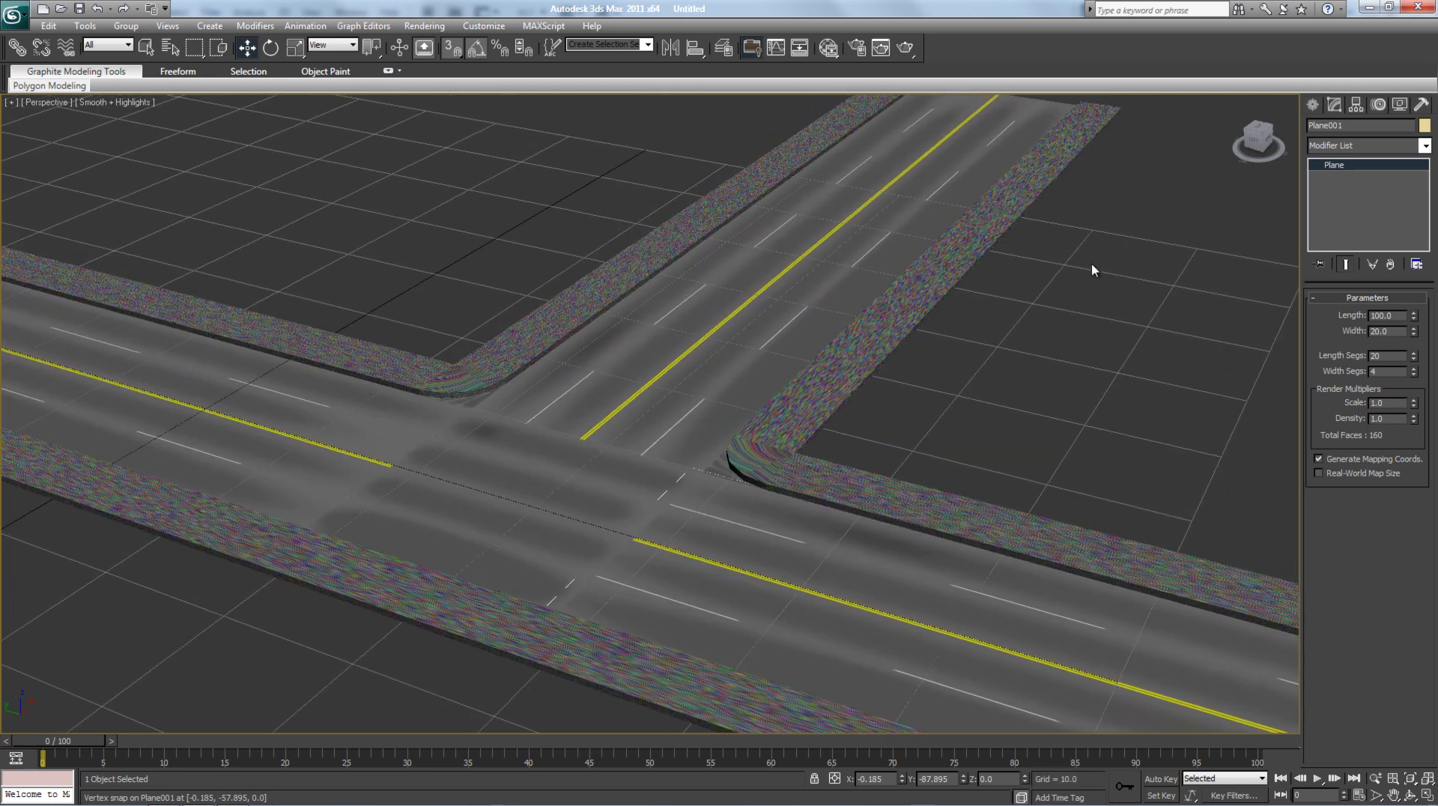
left_click(1049, 444)
left_click(883, 590)
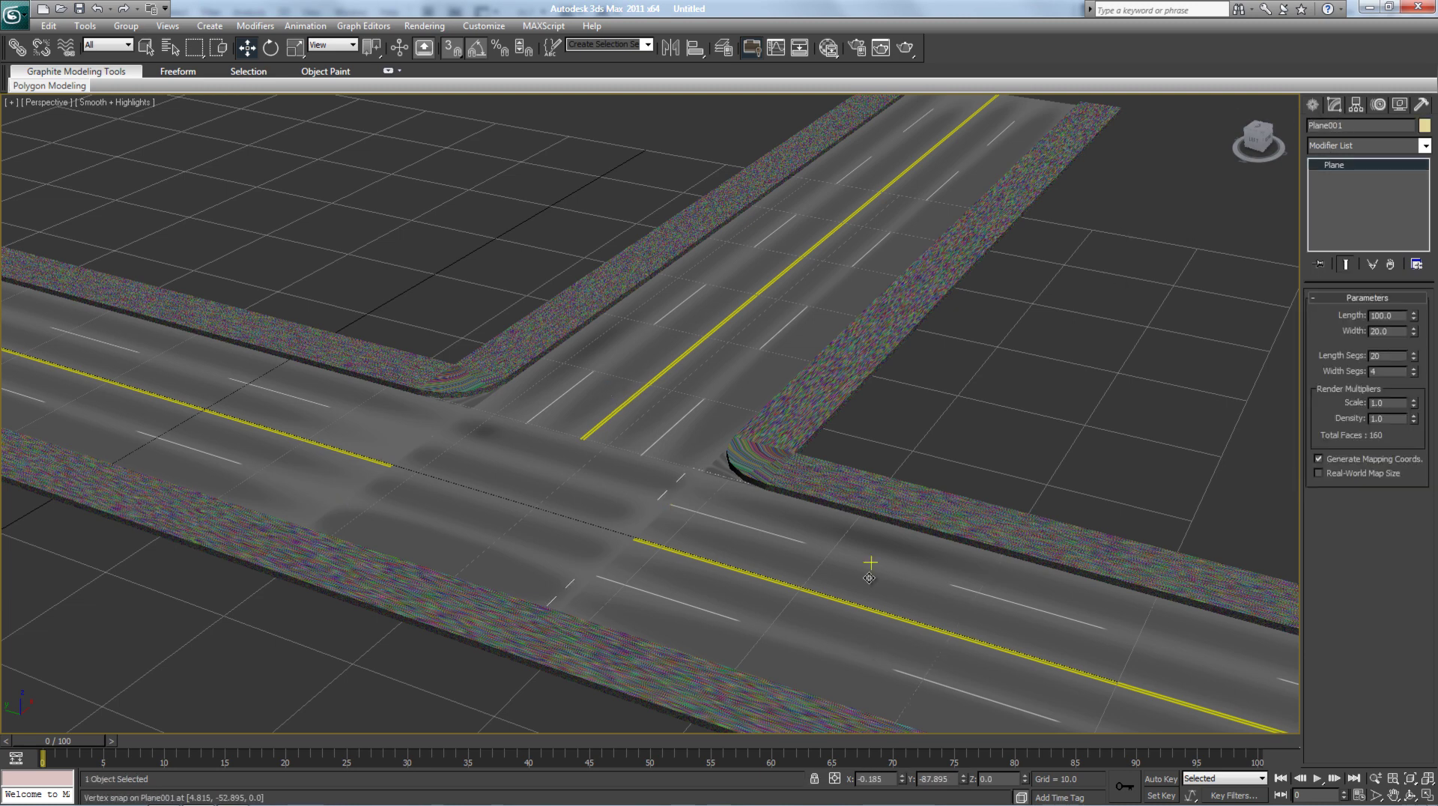
left_click(1363, 147)
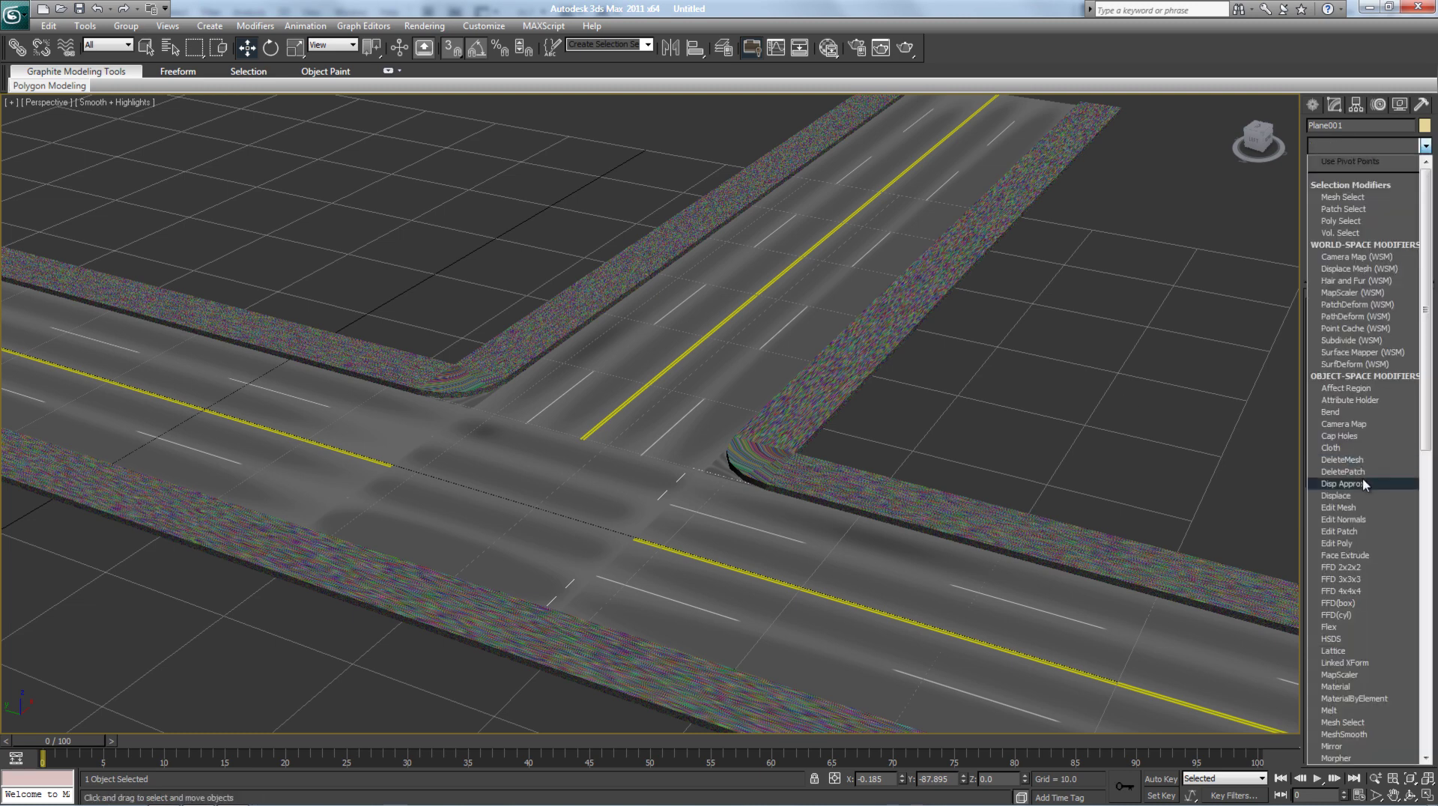
key("u")
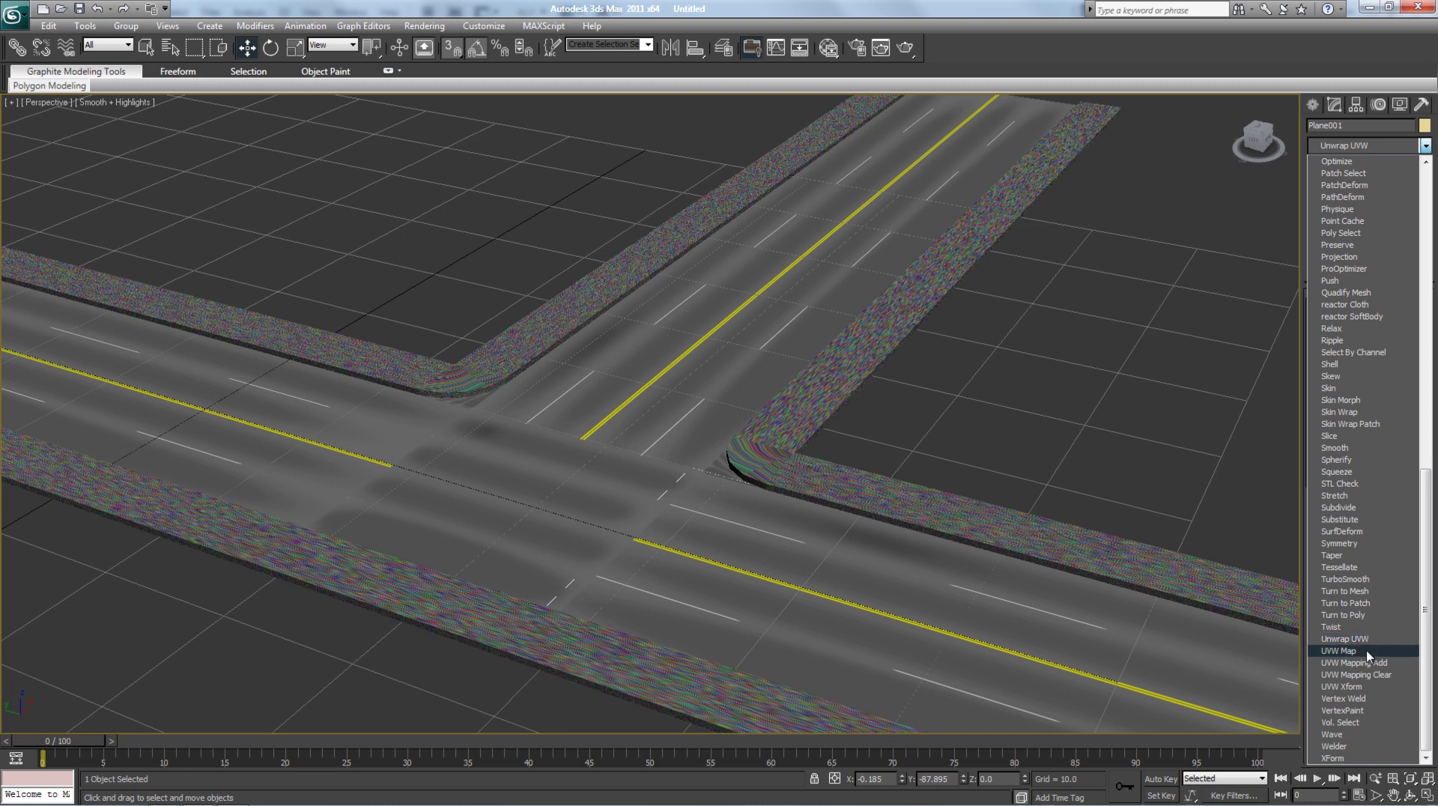
left_click(1340, 651)
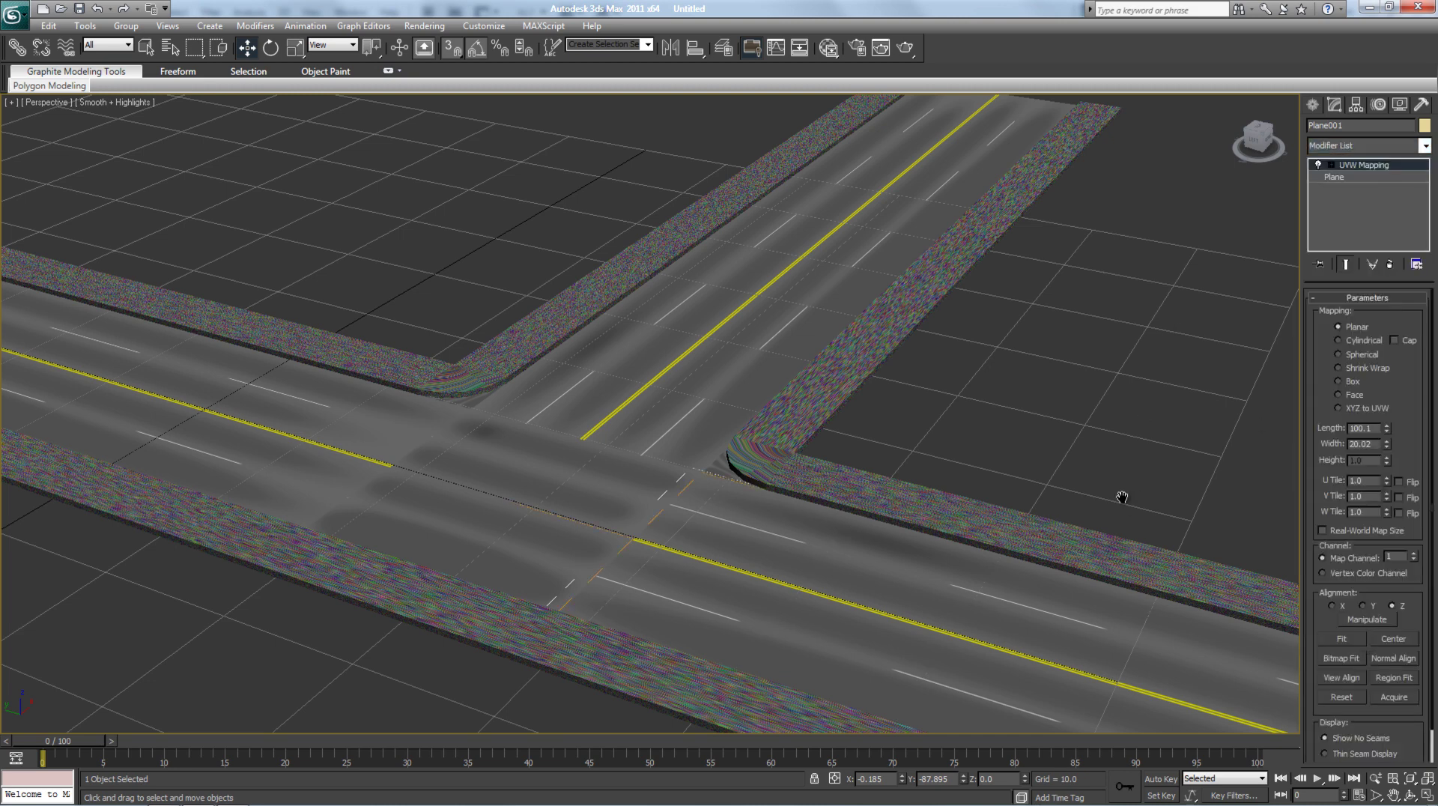
- Switch to Photoshop and make the Layer 1 copy 6, Layer 1 copy 5 and Layer 1 copy marking layers visible in the Untitled-1 road image
middle_click_drag(1121, 498, 933, 343)
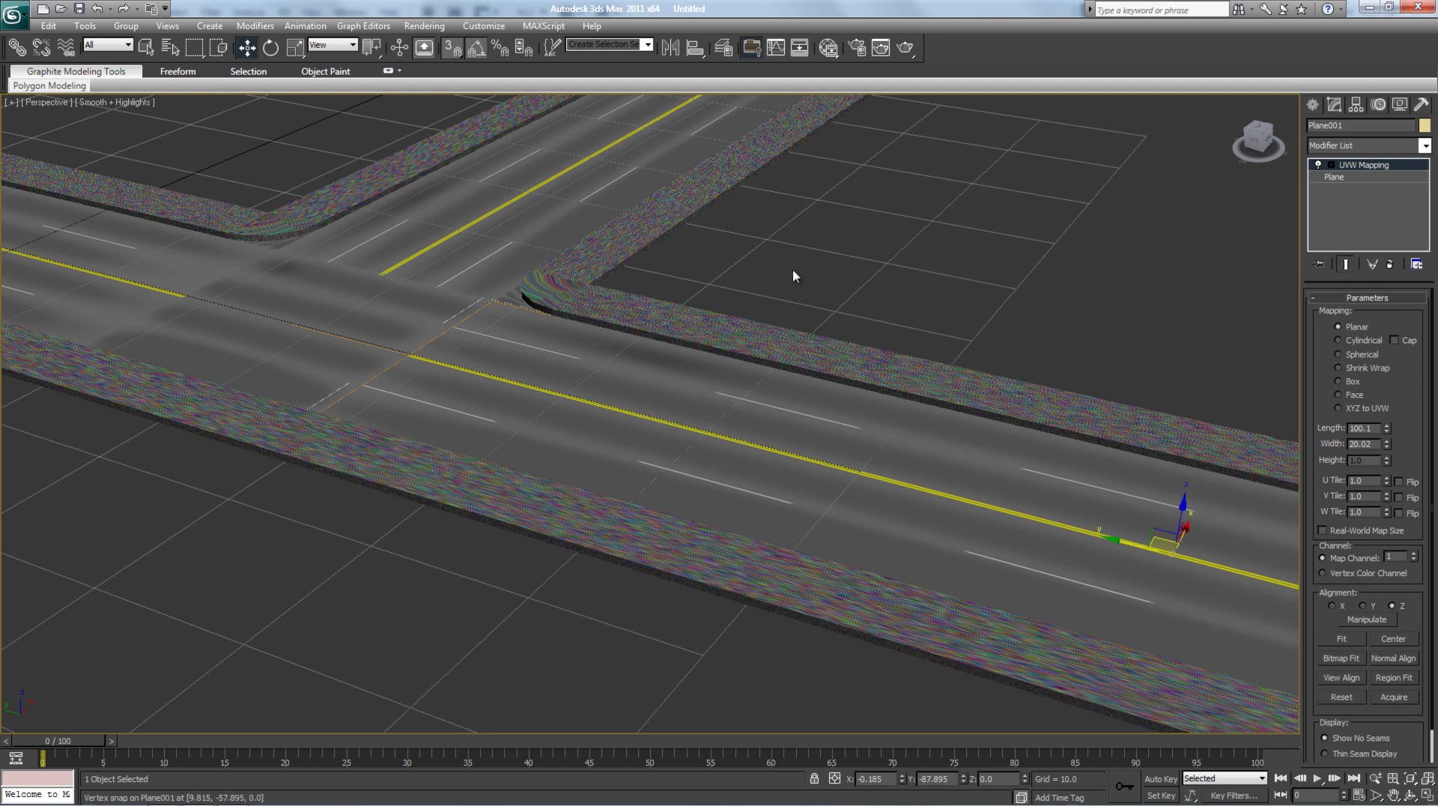
left_click(164, 803)
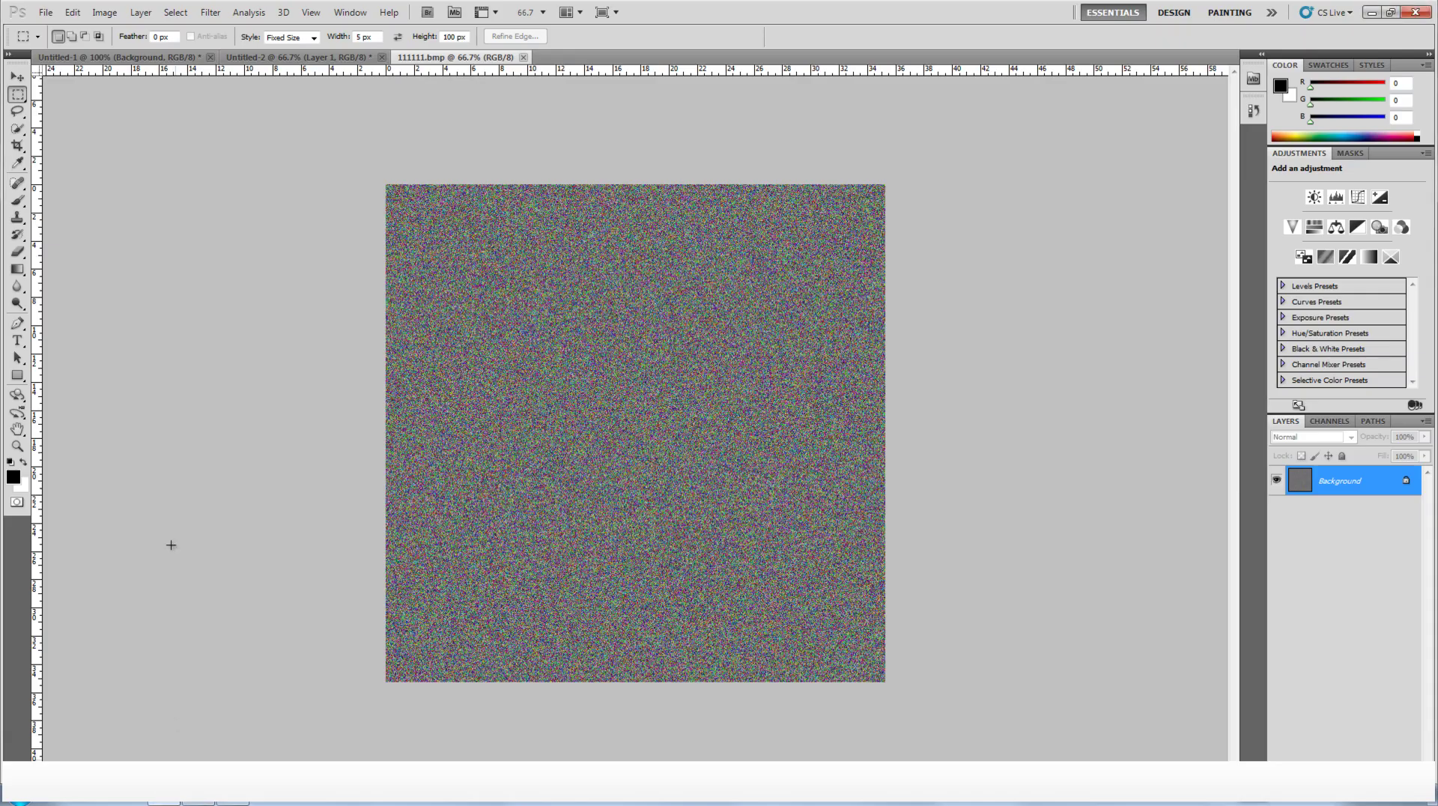
left_click(191, 57)
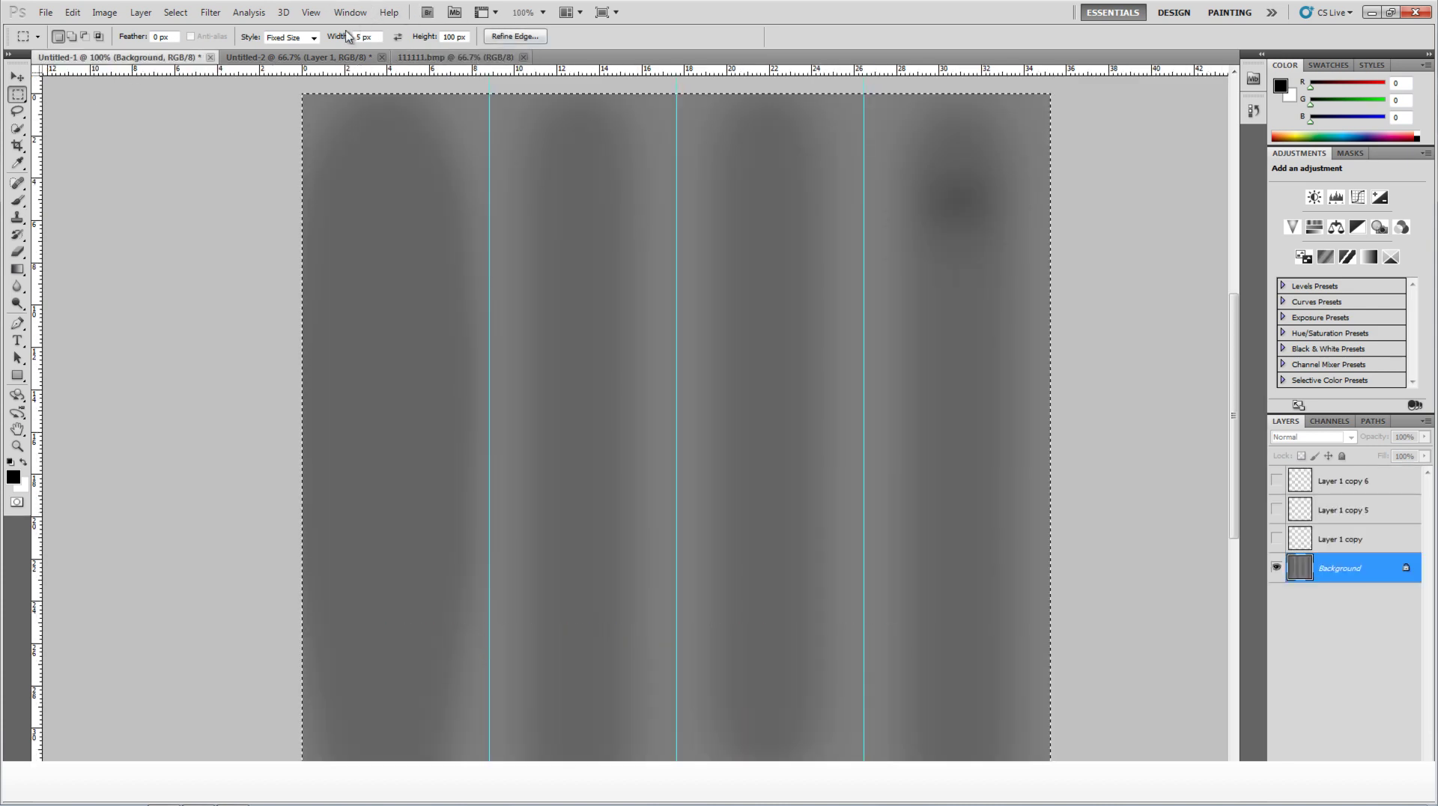
left_click(271, 58)
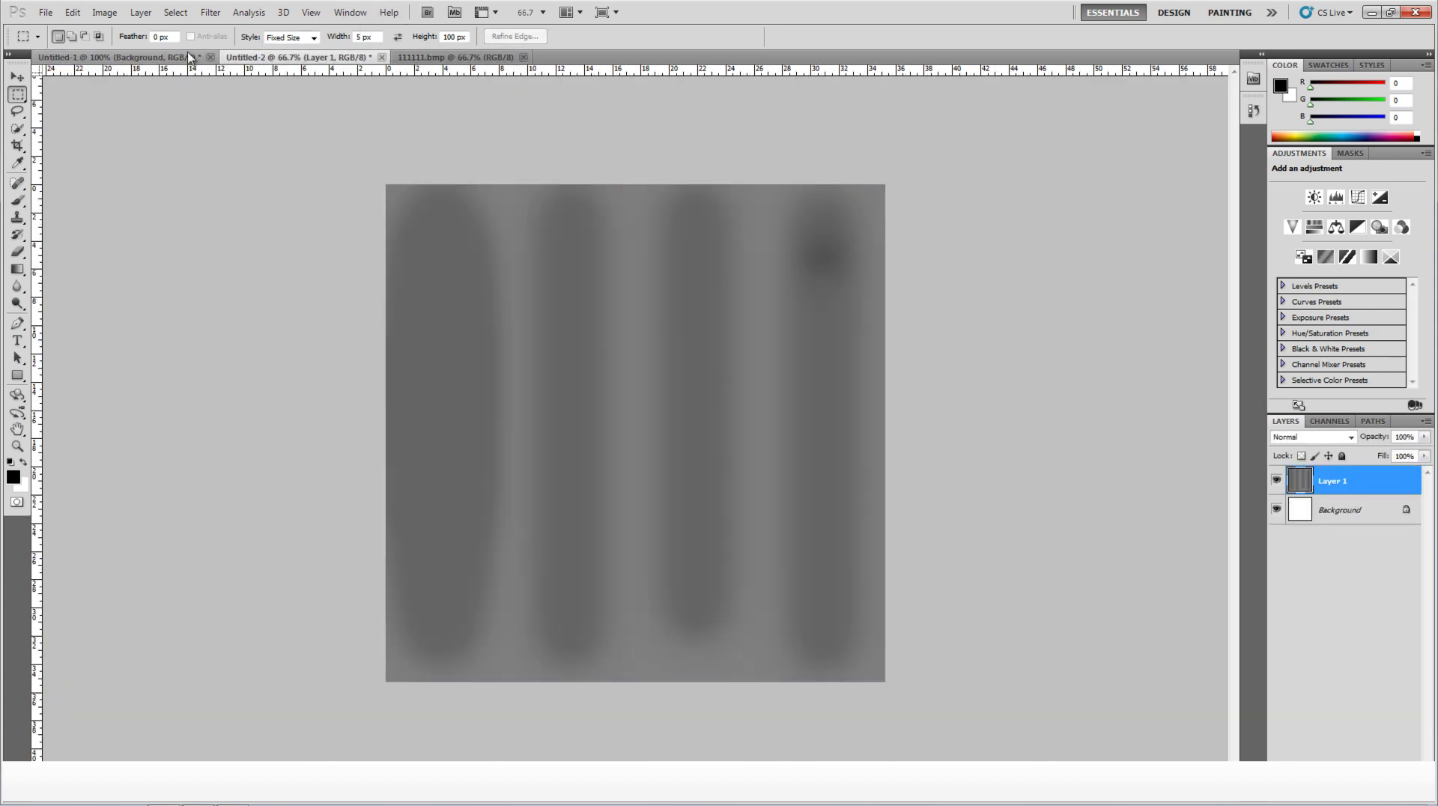
left_click(192, 57)
left_click(1276, 481)
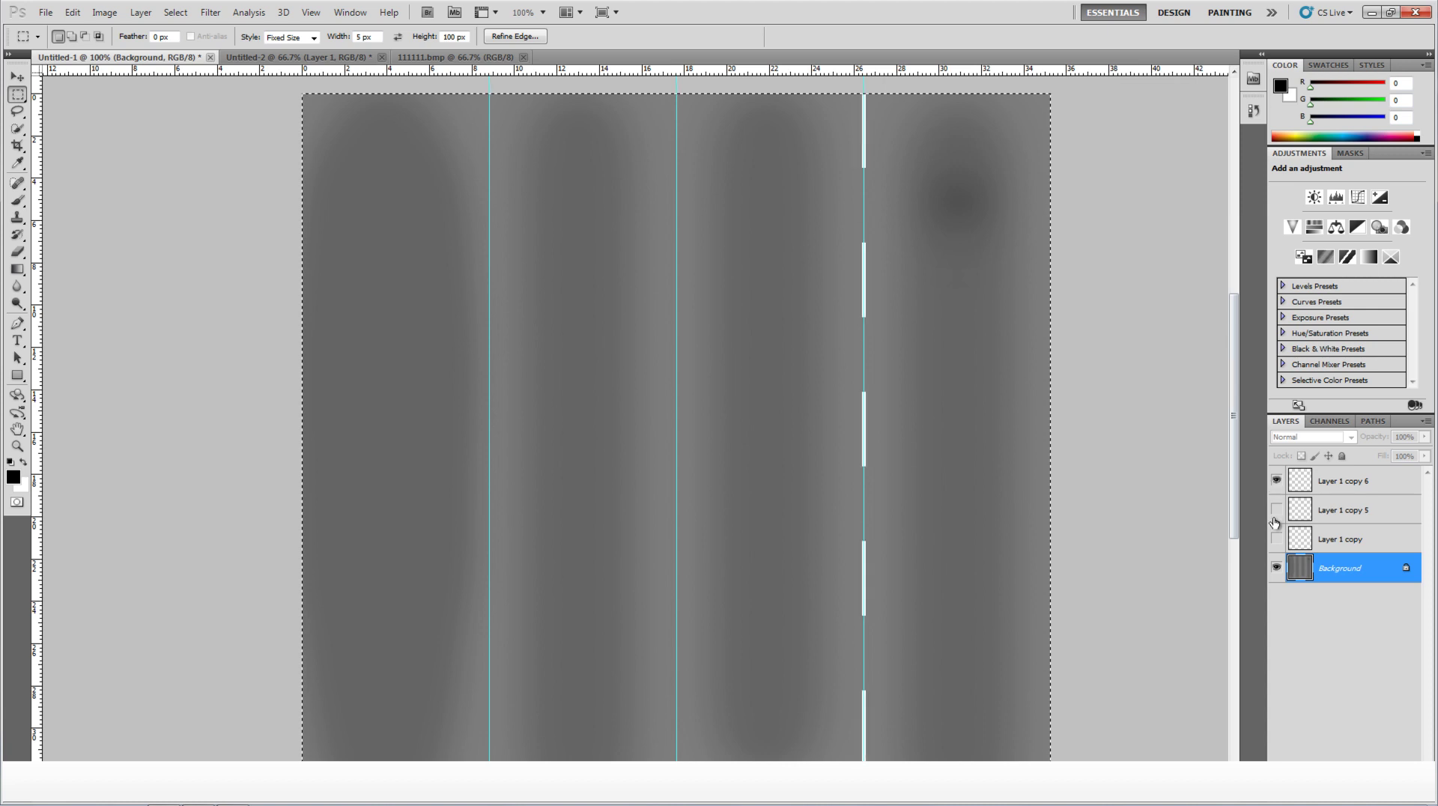
left_click(1276, 510)
left_click(1276, 539)
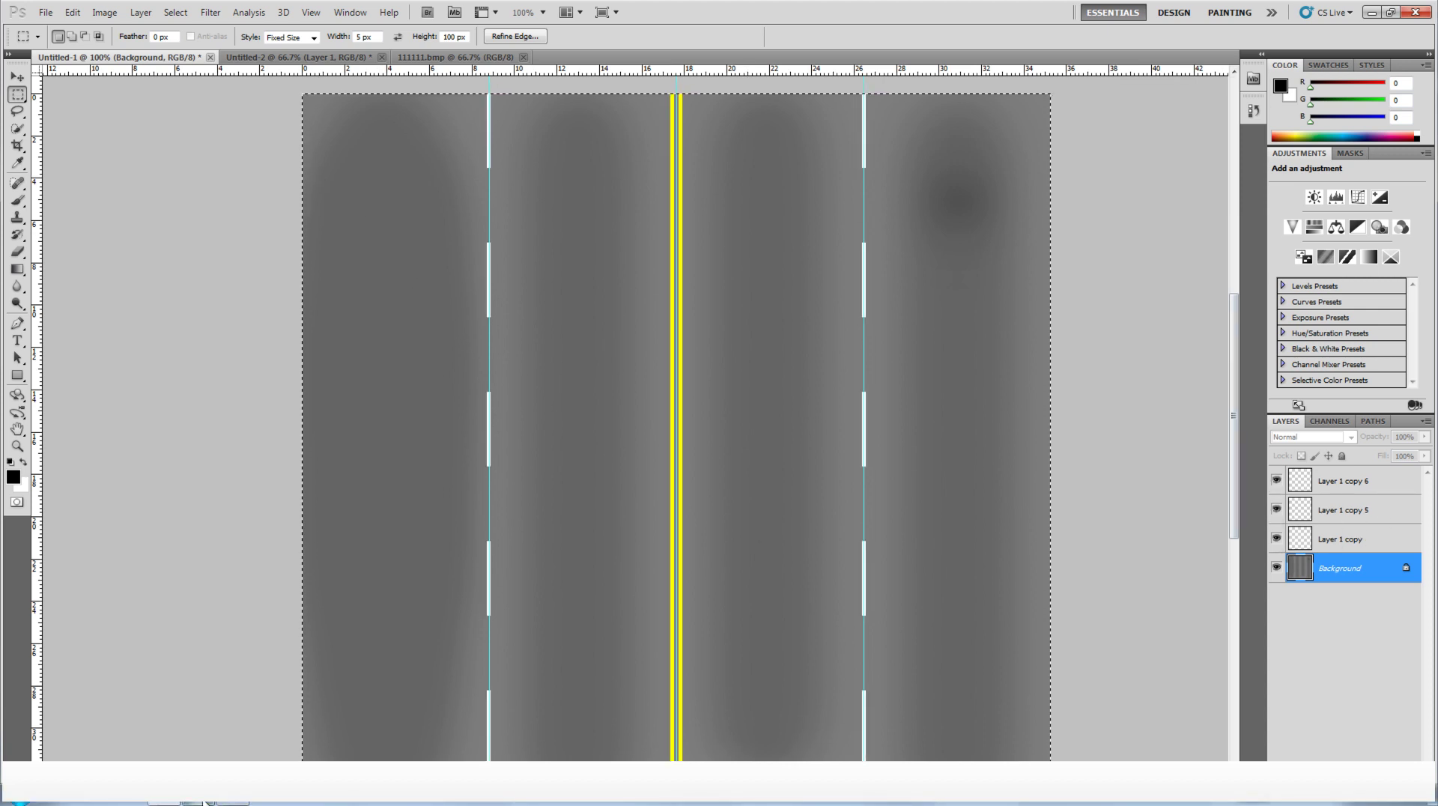
- Switch back to 3ds Max and set the UVW mapping length of the road section Plane001 to 20.02, with nothing left selected
left_click(209, 801)
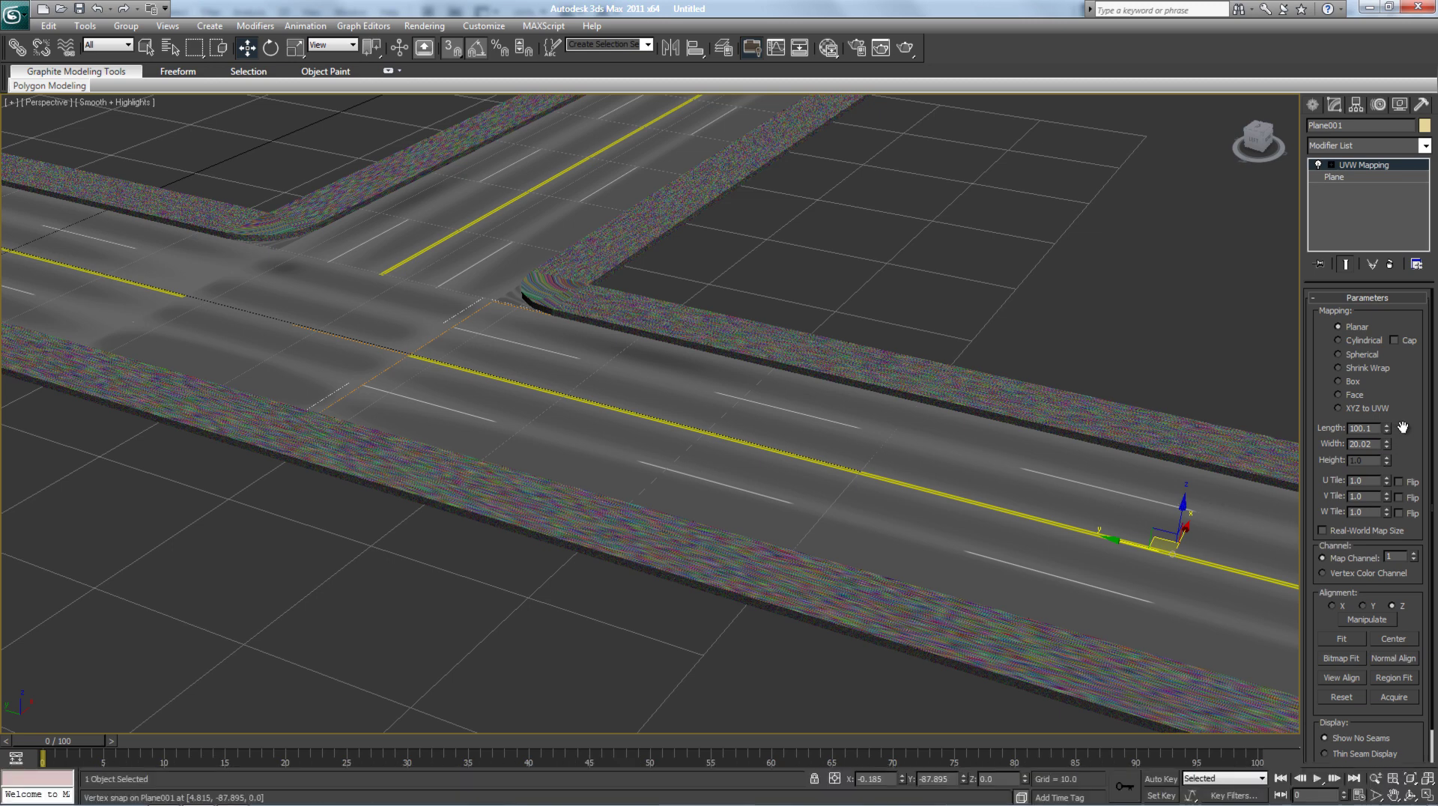
left_click_drag(1402, 426, 1403, 412)
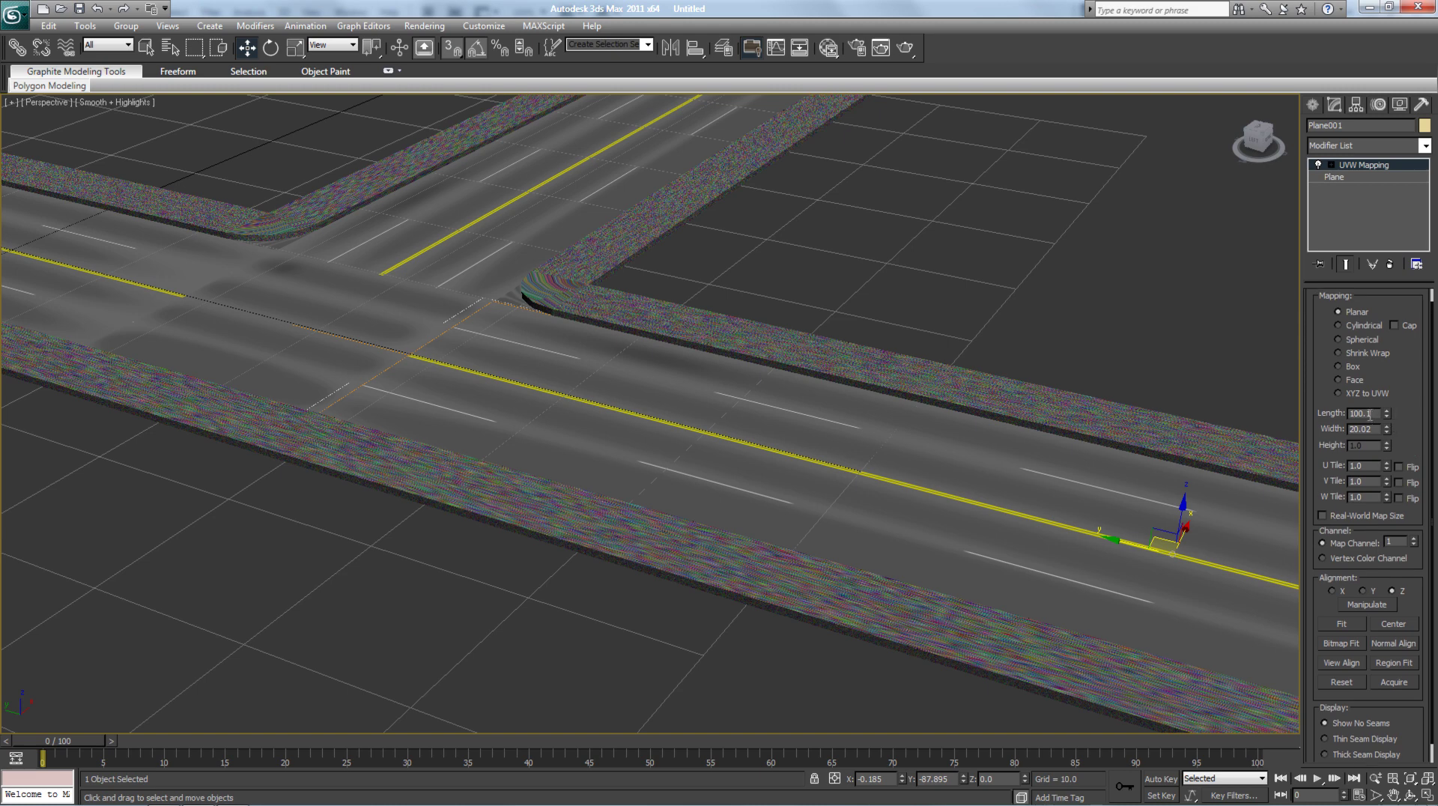
left_click(1153, 340)
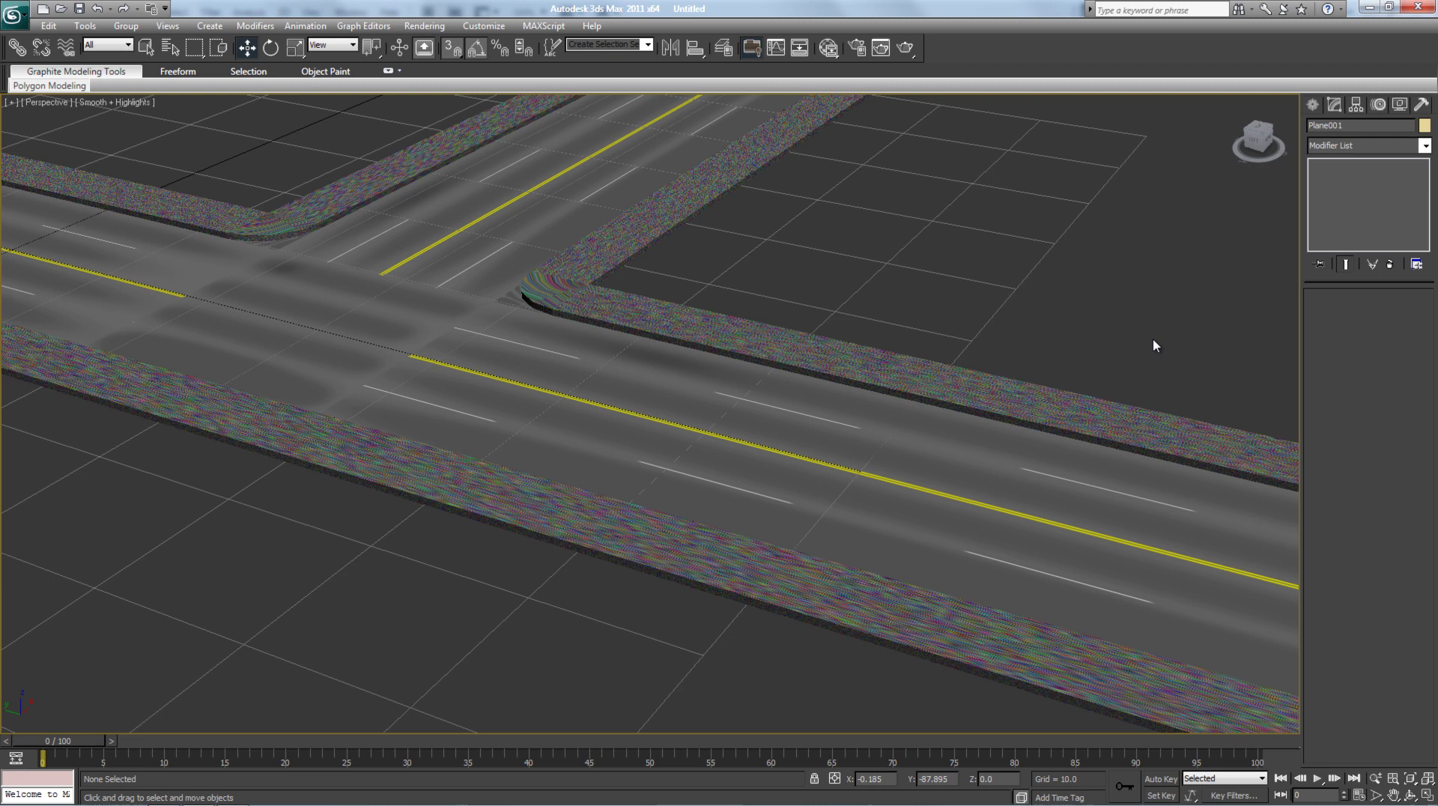
left_click(1008, 533)
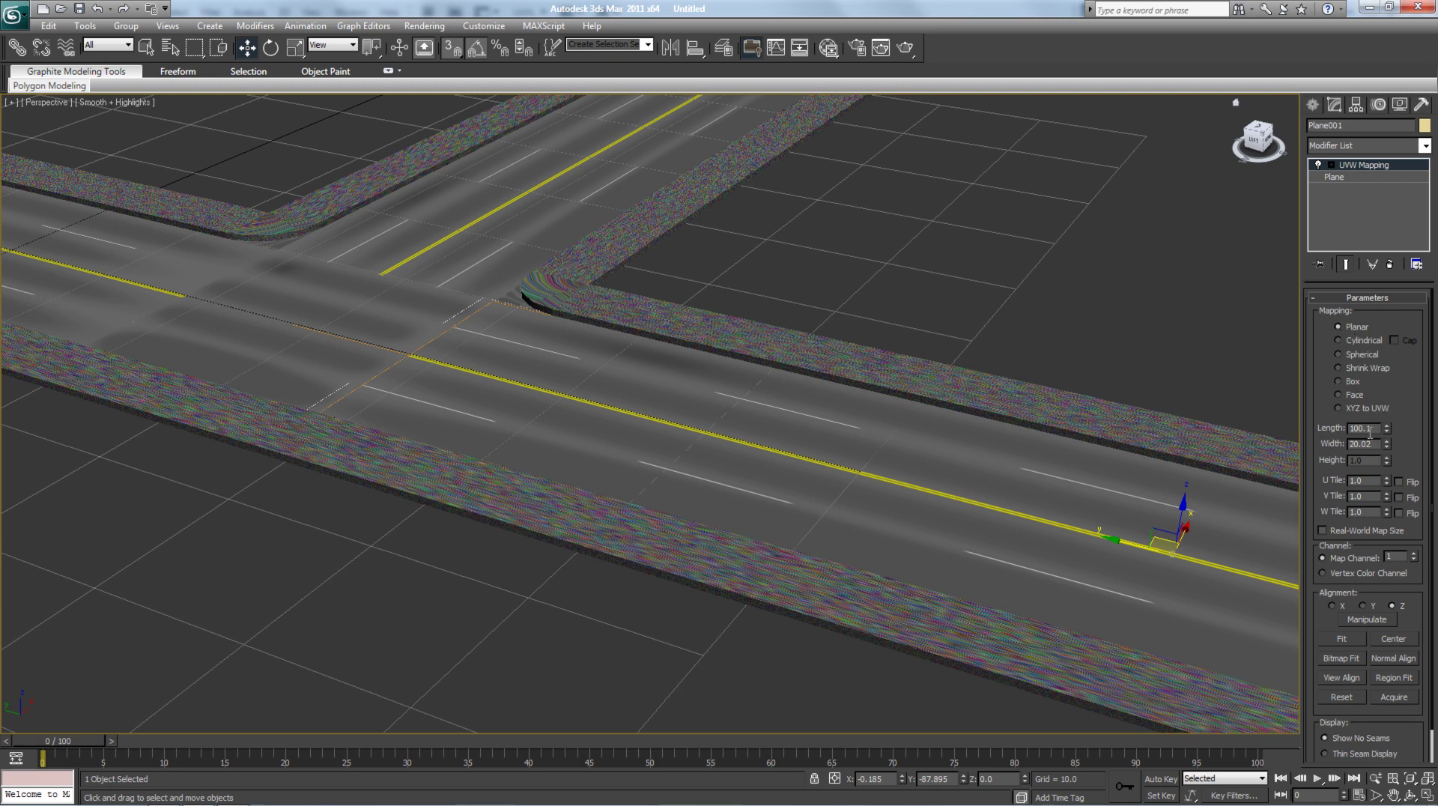
left_click_drag(1377, 428, 1263, 434)
type("20.02")
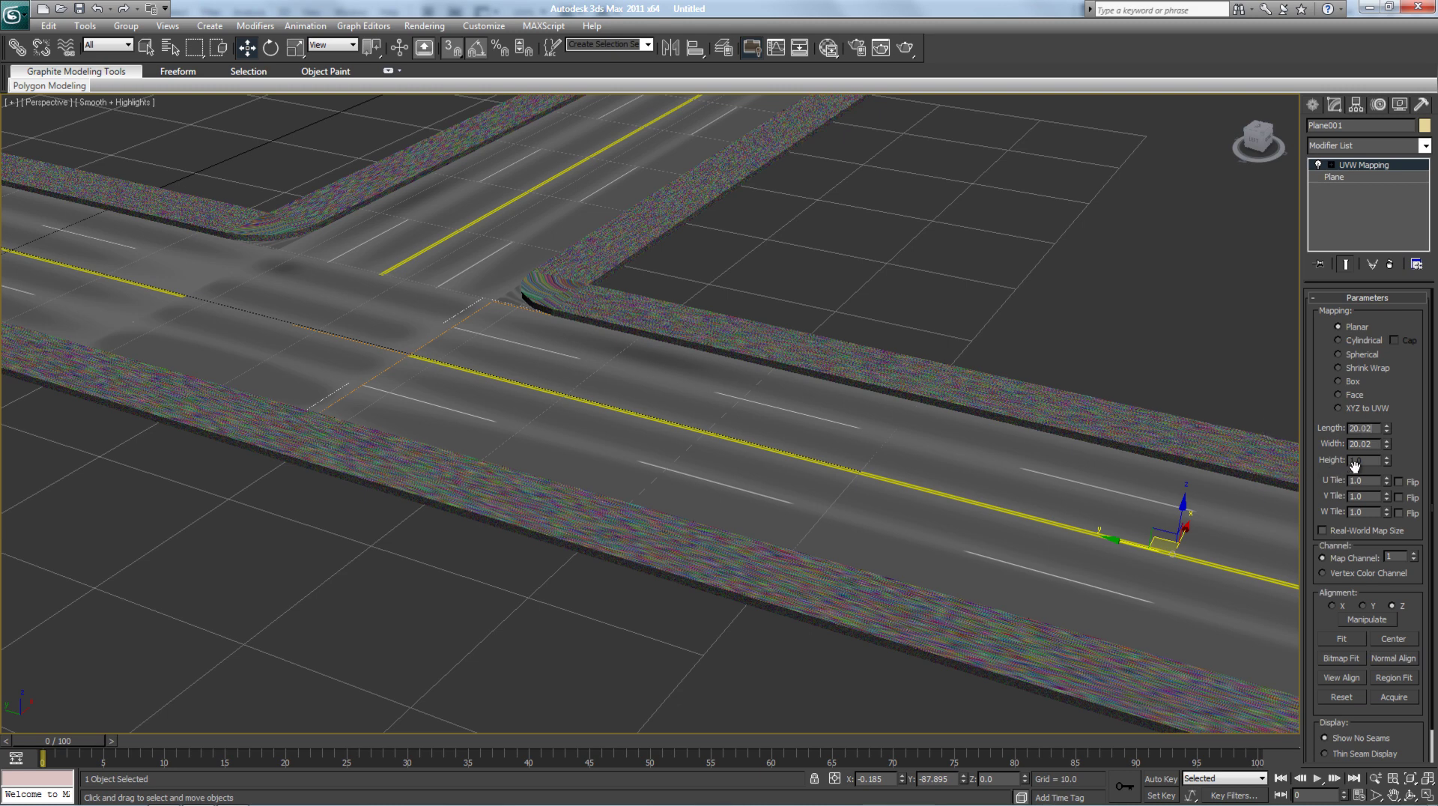
key("Return")
left_click(1130, 317)
- Apply a UVW Map modifier to the road section Plane003 on the other side of the junction and set its mapping length to 20.02
scroll(1130, 318, "down", 5)
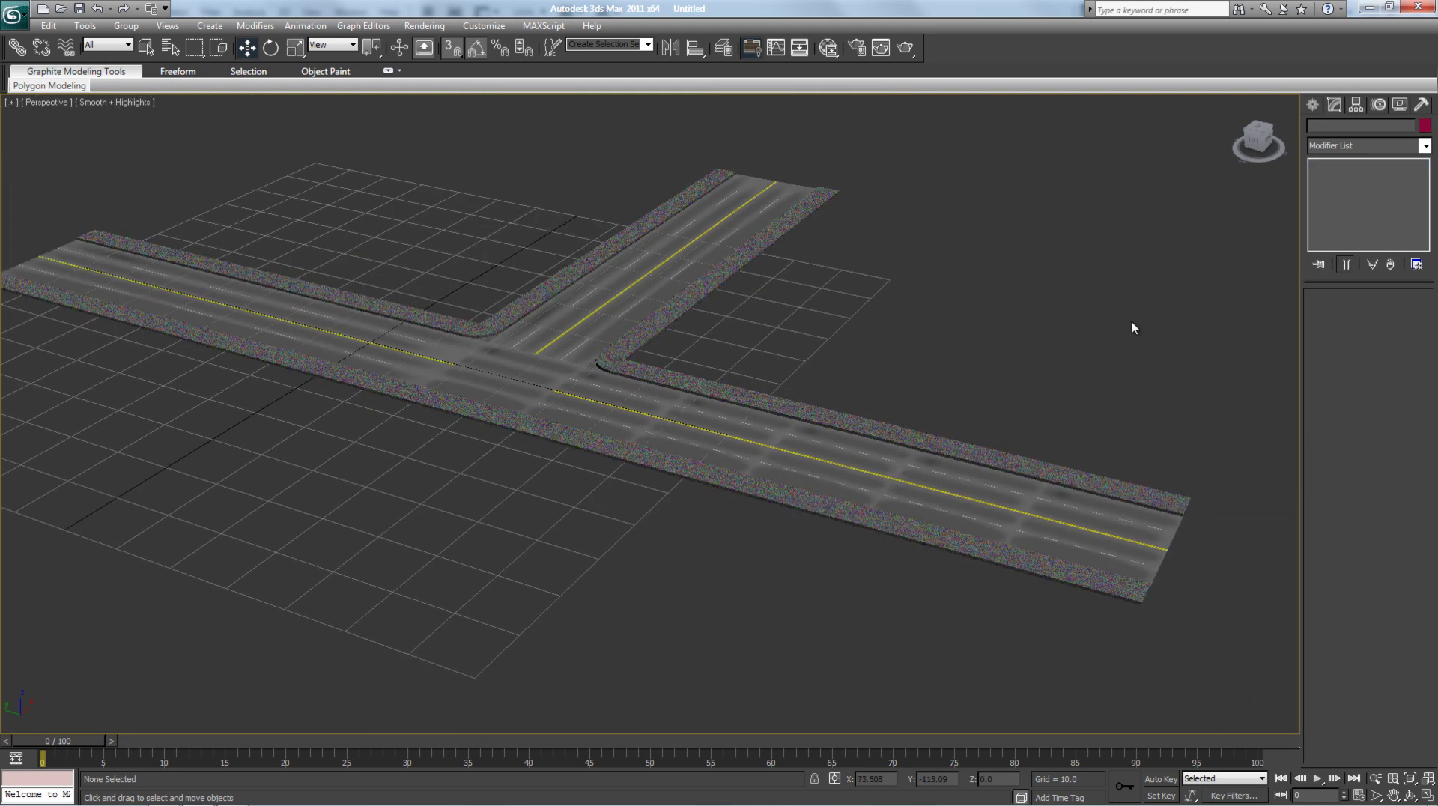
scroll(1105, 360, "down", 3)
scroll(1105, 363, "up", 3)
middle_click_drag(1094, 367, 1221, 423)
middle_click_drag(632, 318, 814, 391)
left_click(738, 462)
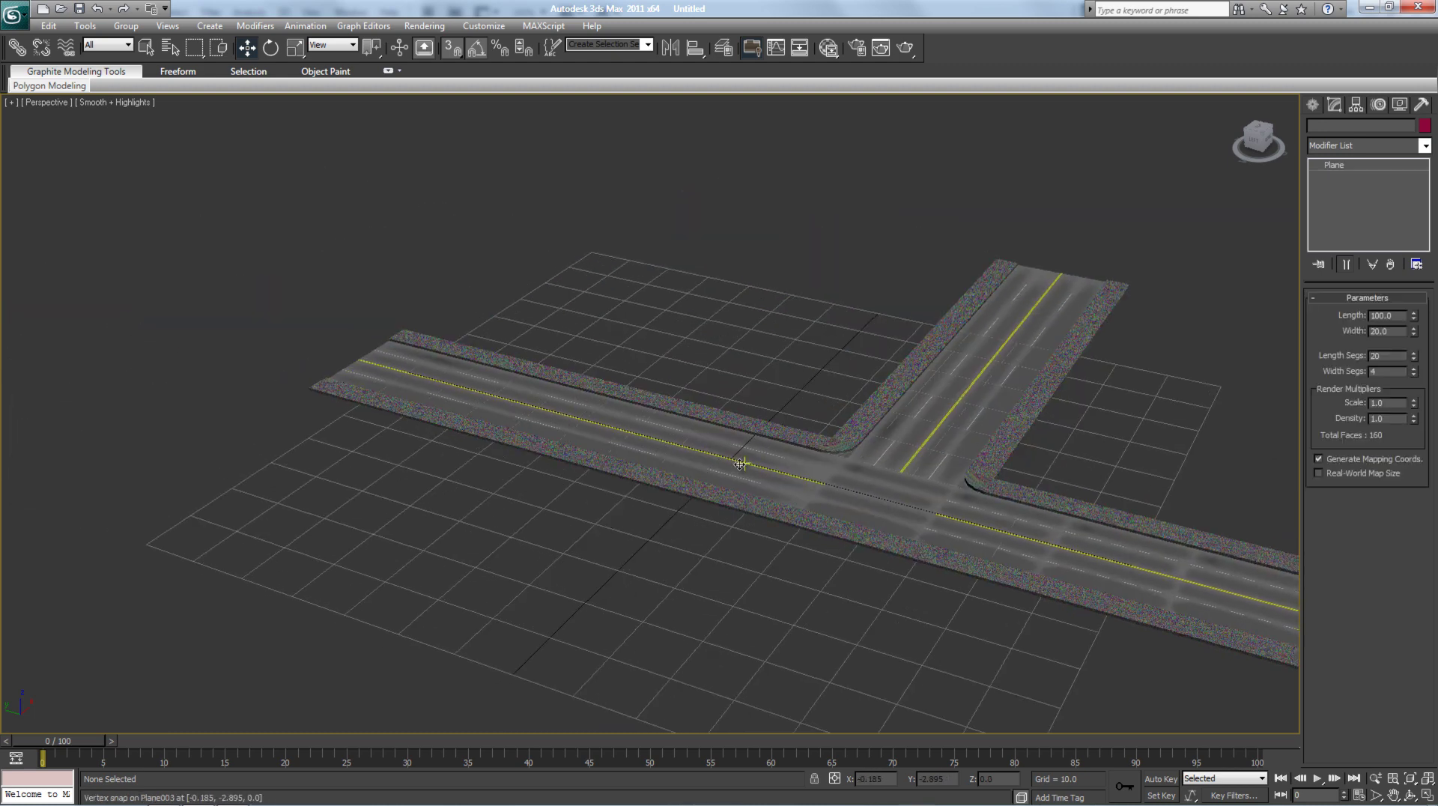
left_click(1357, 146)
scroll(1357, 447, "down", 10)
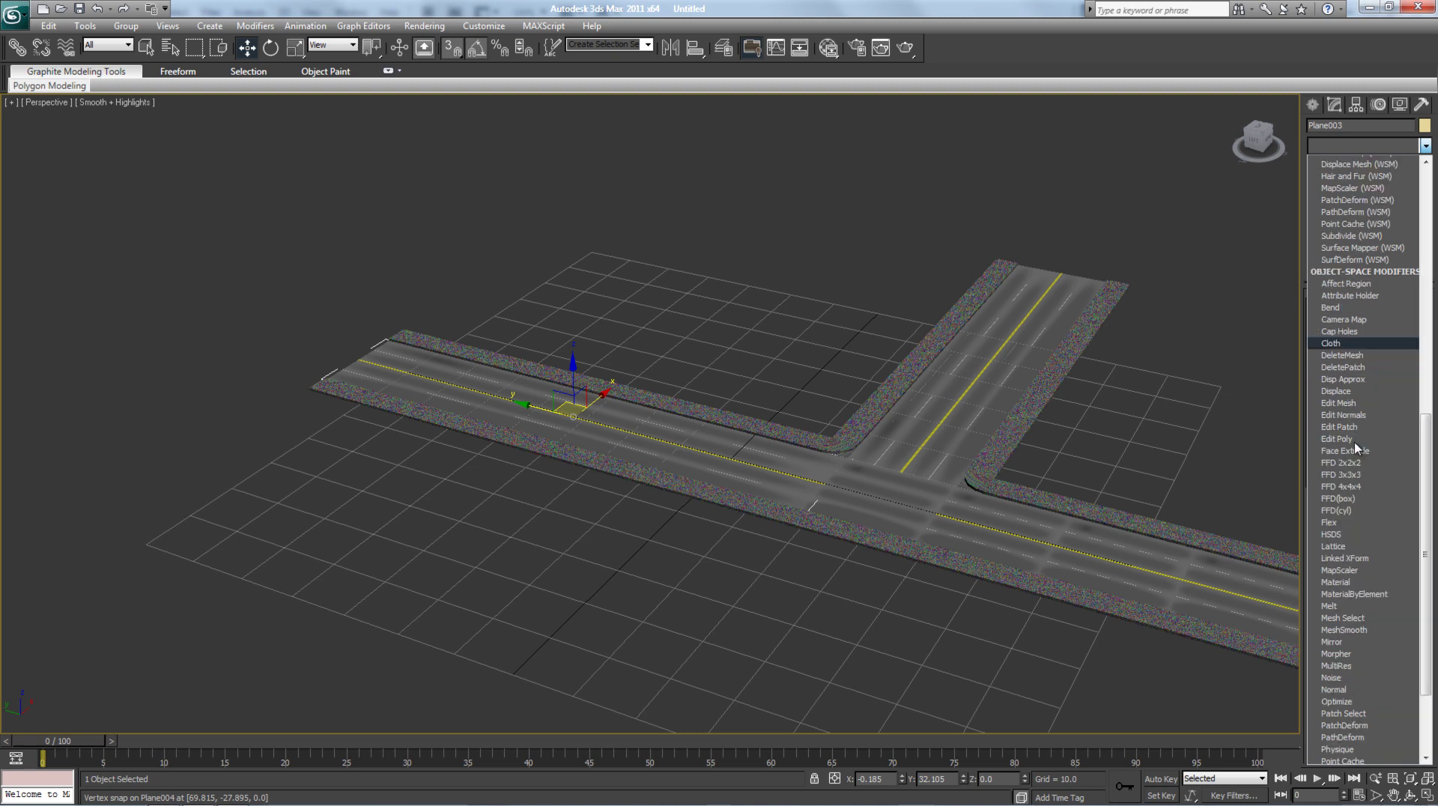
left_click(1351, 648)
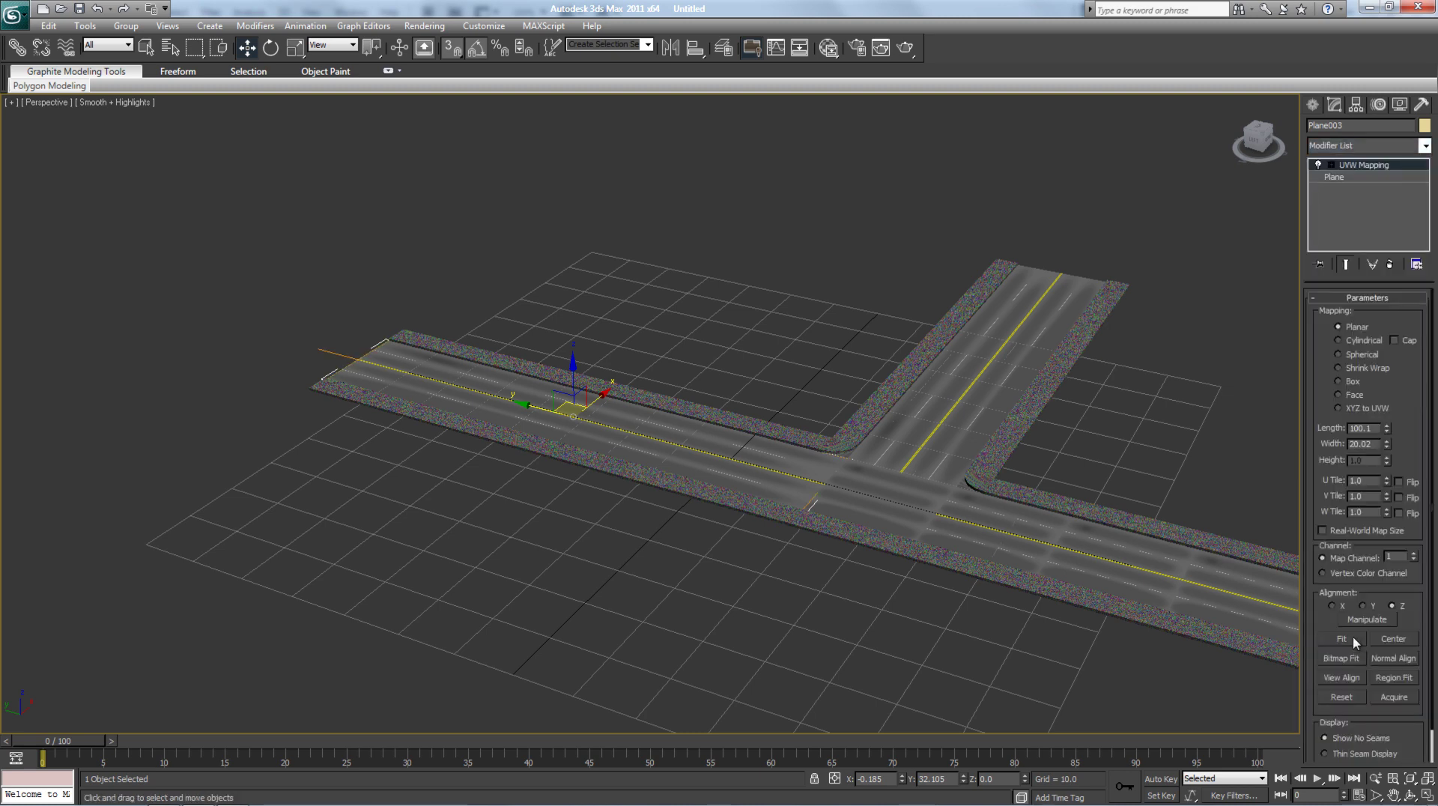
double_click(1377, 428)
type("20.02")
left_click(796, 372)
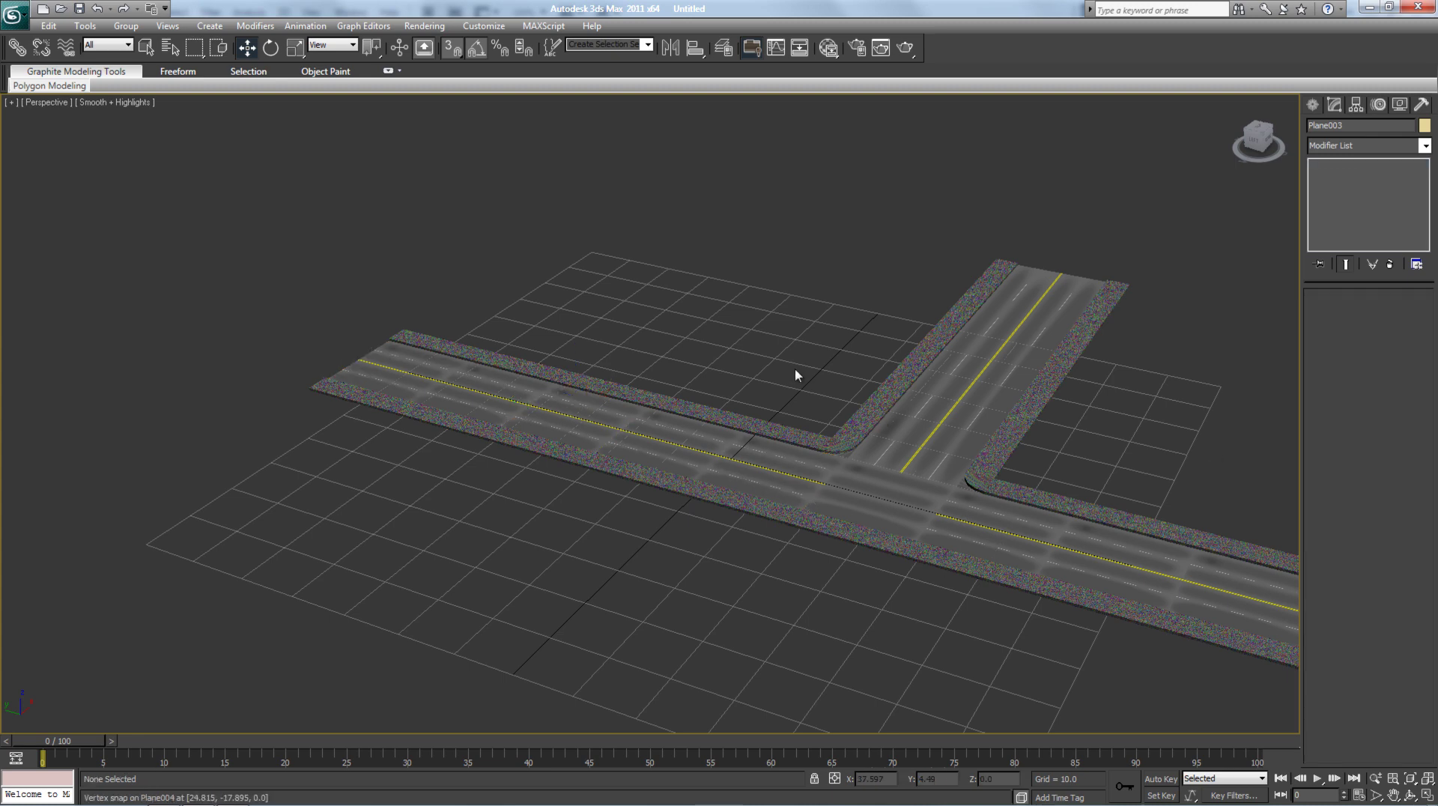
- Examine the tiled lane markings and dark patches on the road close up and compare them with the road image in Photoshop
scroll(794, 385, "up", 6)
middle_click_drag(795, 387, 1141, 348)
middle_click_drag(647, 374, 752, 395)
scroll(648, 359, "up", 3)
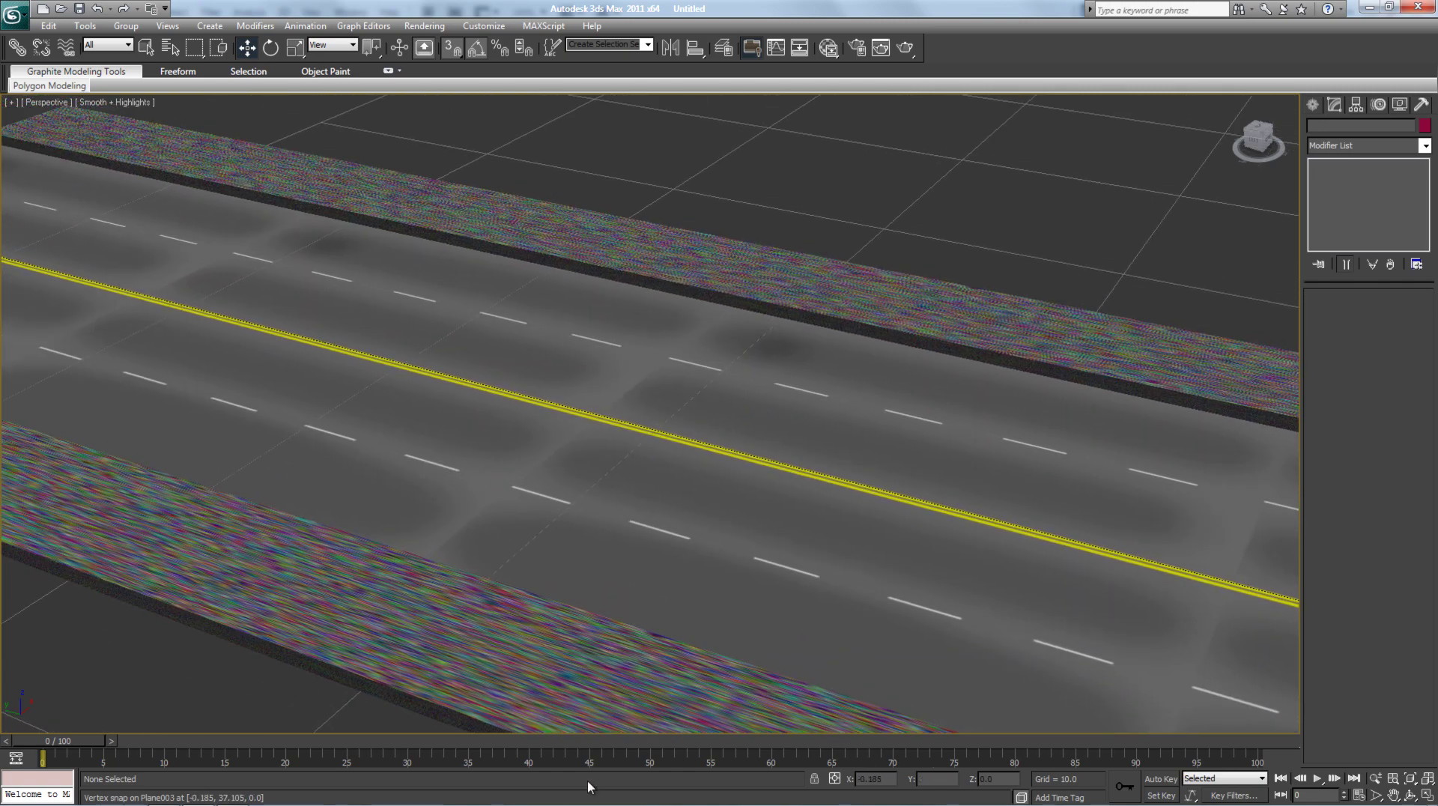
left_click(164, 803)
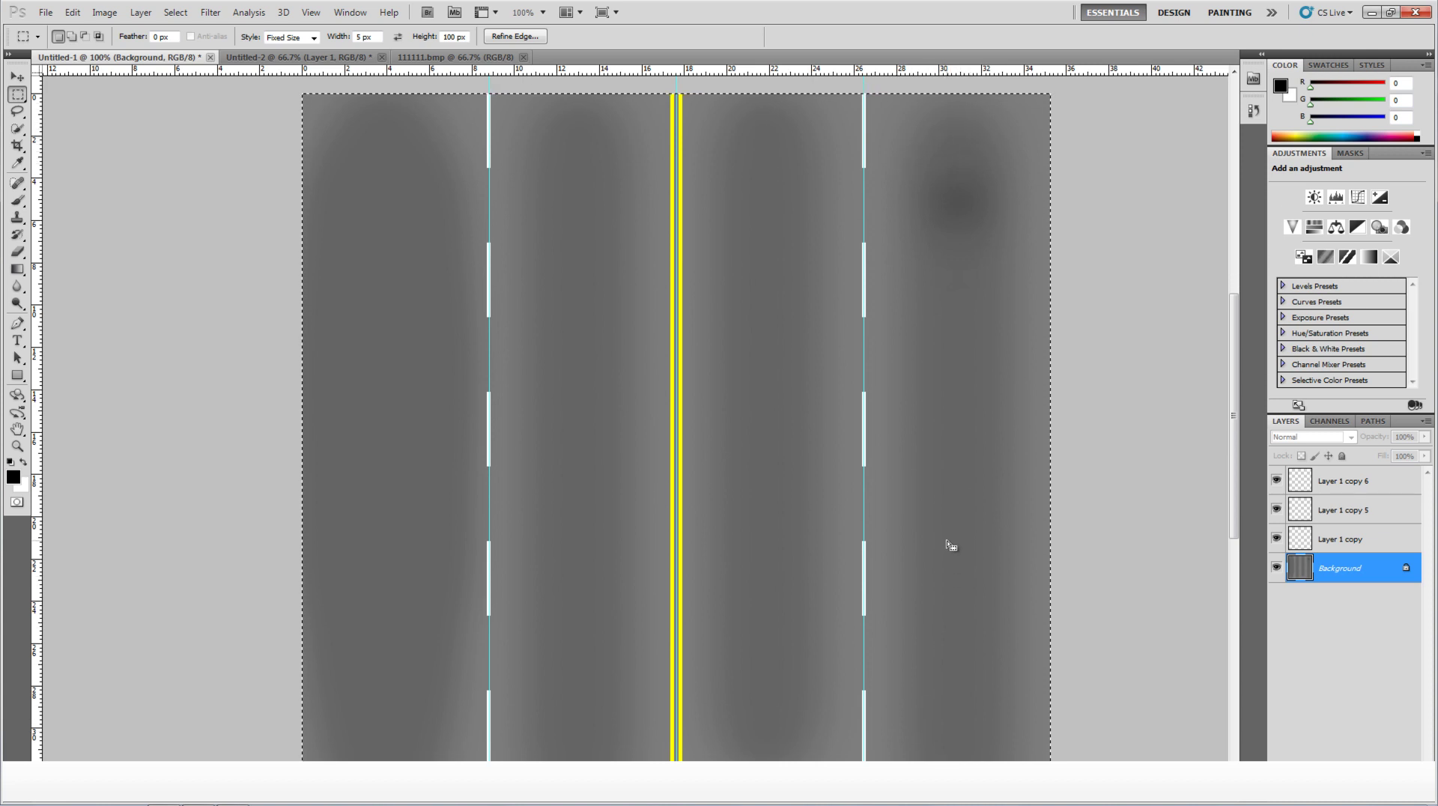
left_click_drag(1004, 513, 950, 327)
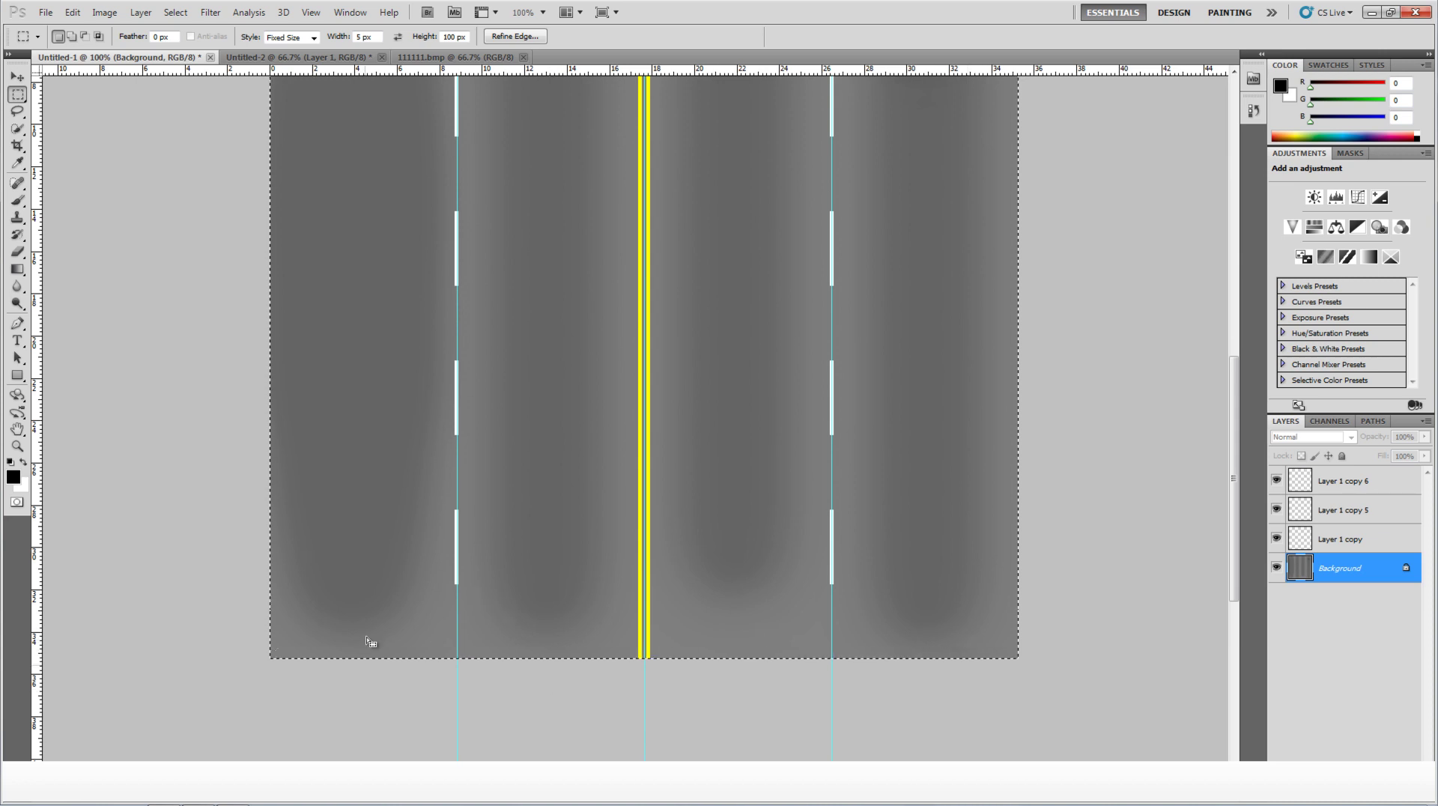
left_click_drag(775, 558, 795, 715)
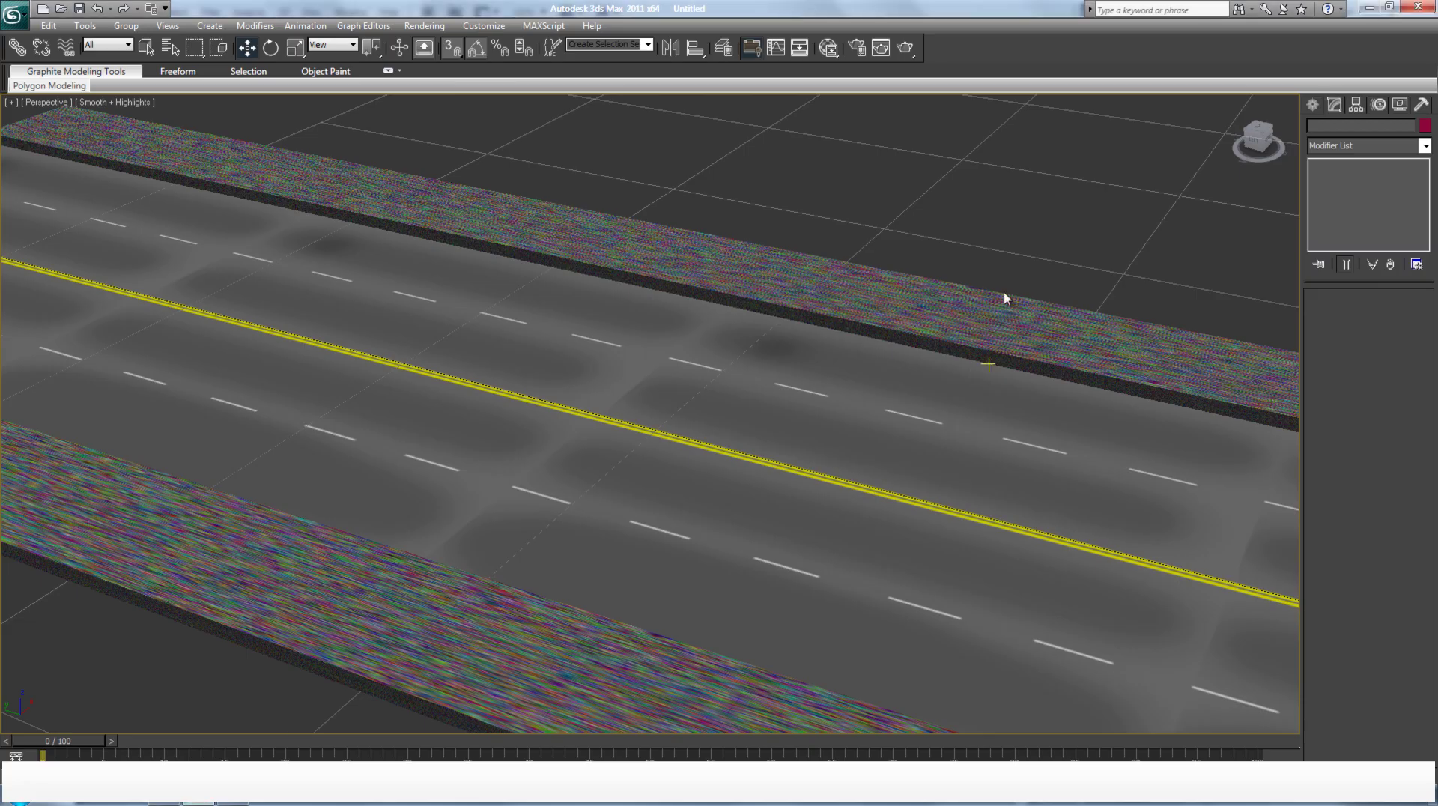
scroll(983, 274, "down", 8)
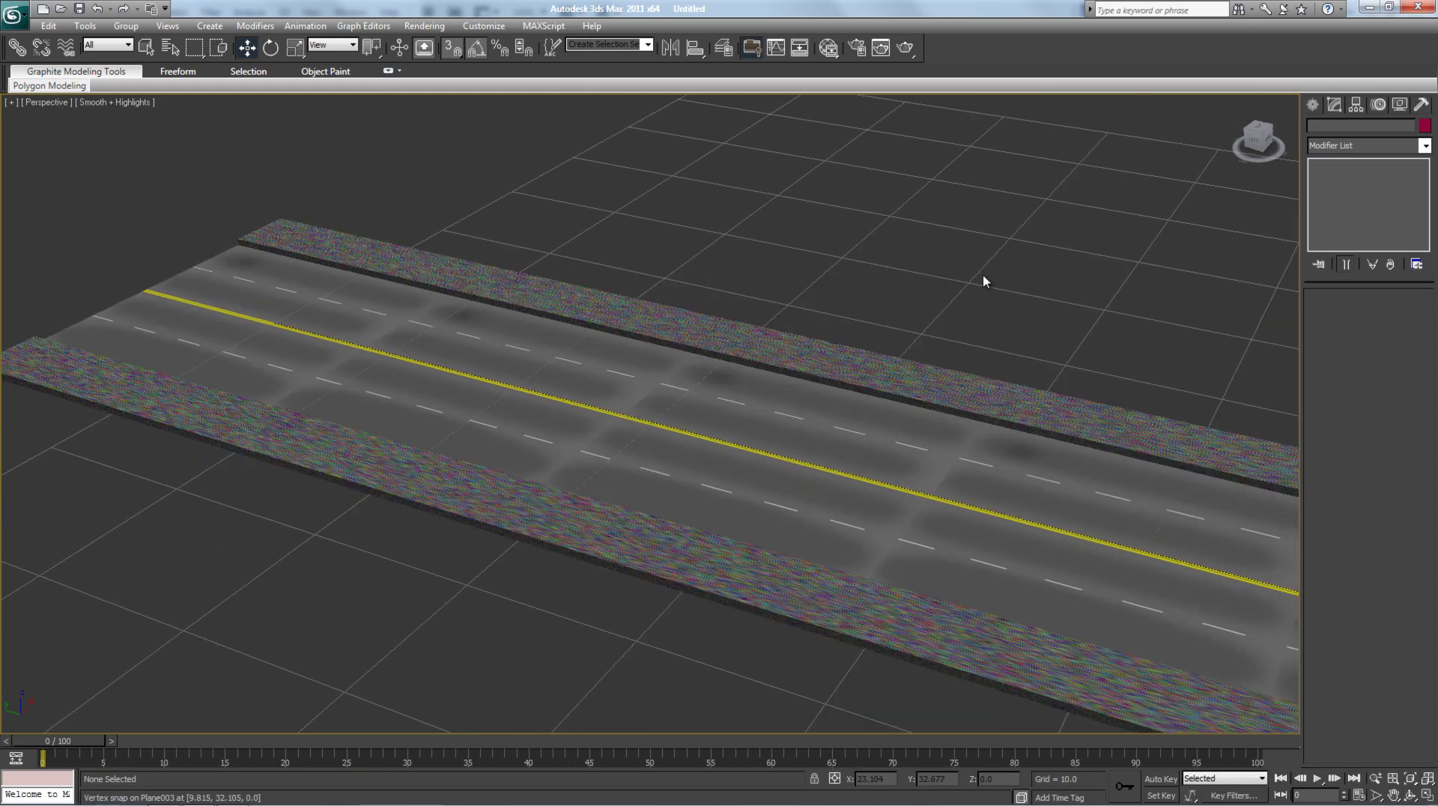
- Apply a UVW Map modifier to the side road Plane004 in 3ds Max
middle_click_drag(1037, 273, 805, 367)
scroll(809, 420, "up", 4)
middle_click_drag(946, 437, 419, 208)
mouse_move(1102, 447)
middle_mouse_down()
mouse_move(1038, 421)
mouse_move(878, 407)
middle_mouse_up()
left_click(880, 407)
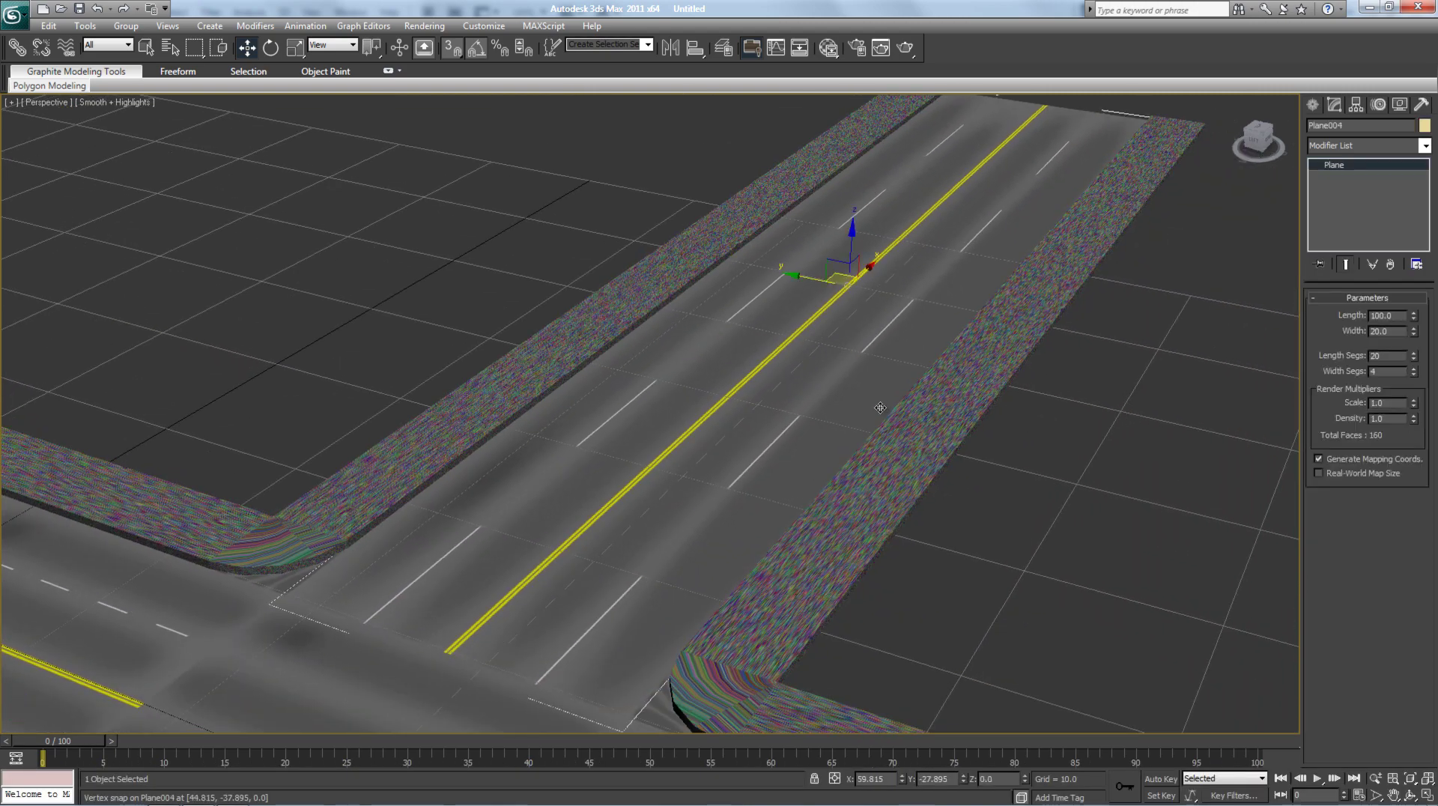
left_click(1340, 145)
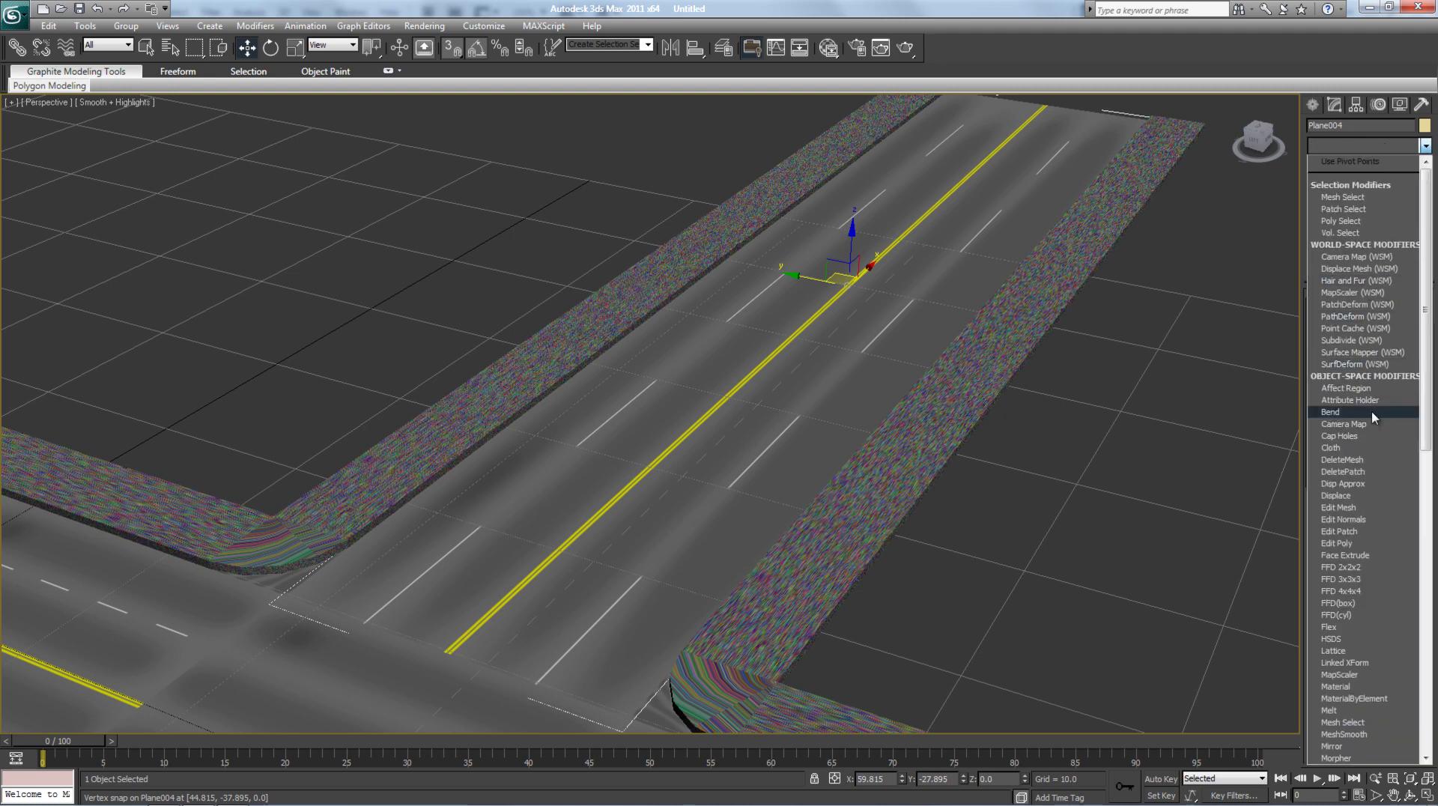
scroll(1374, 417, "down", 3)
key("u")
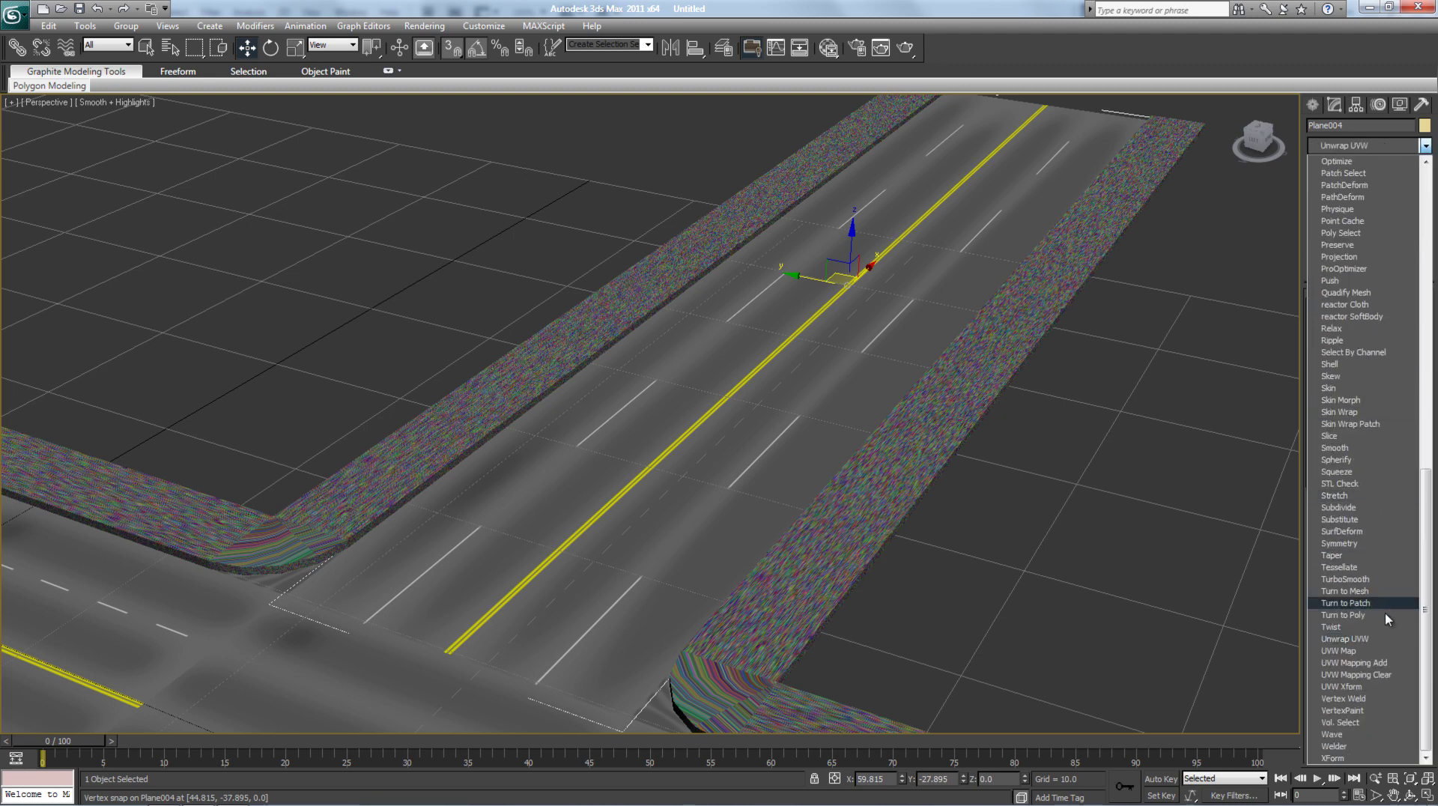
left_click(1384, 651)
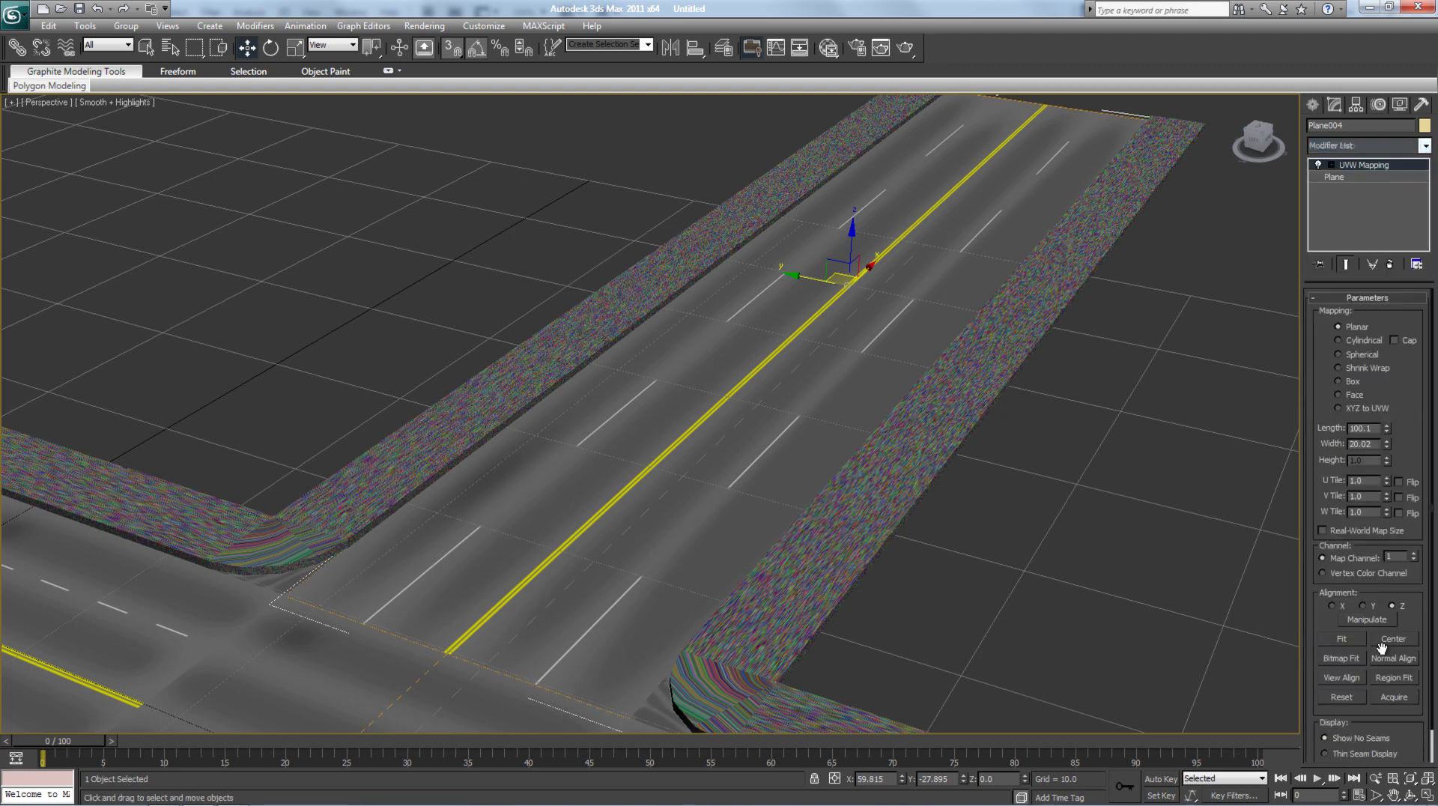
- Set the side road's UVW mapping length to 20 and clear the selection
double_click(1376, 431)
type("20.")
key("Return")
left_click(1121, 424)
scroll(1121, 424, "down", 3)
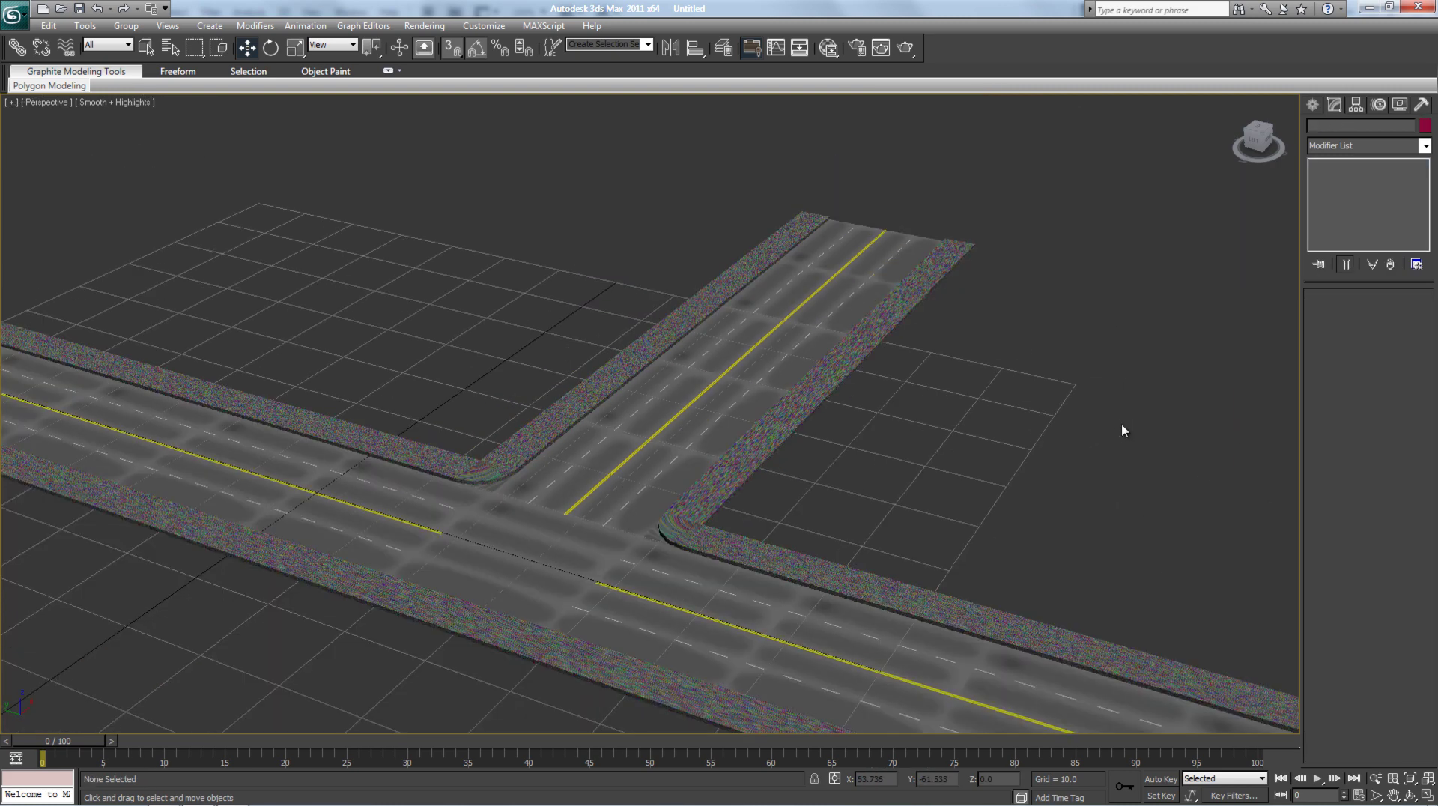
- Apply a UVW Map modifier to the square junction plane Plane002
scroll(487, 607, "up", 5)
left_click(462, 628)
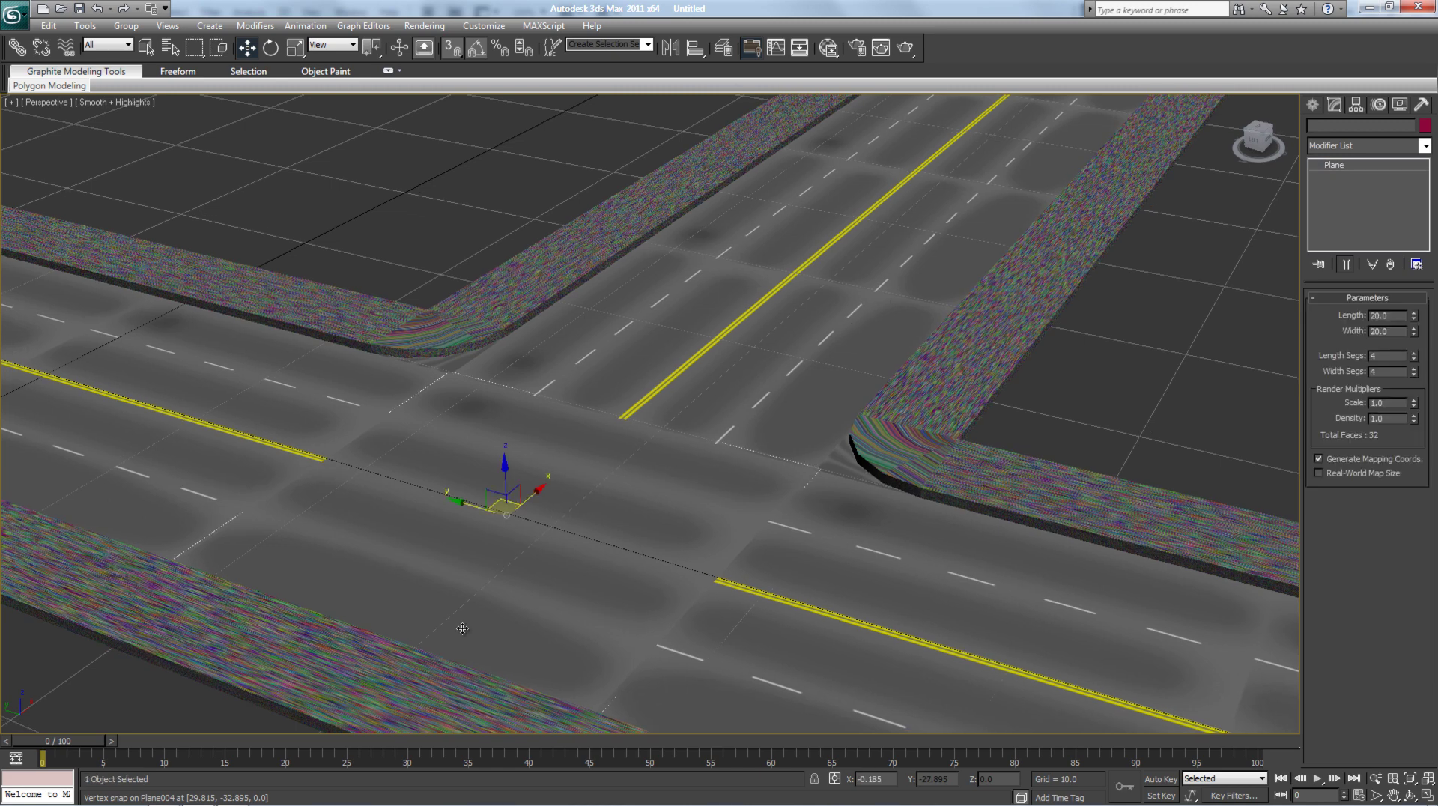
left_click(1350, 145)
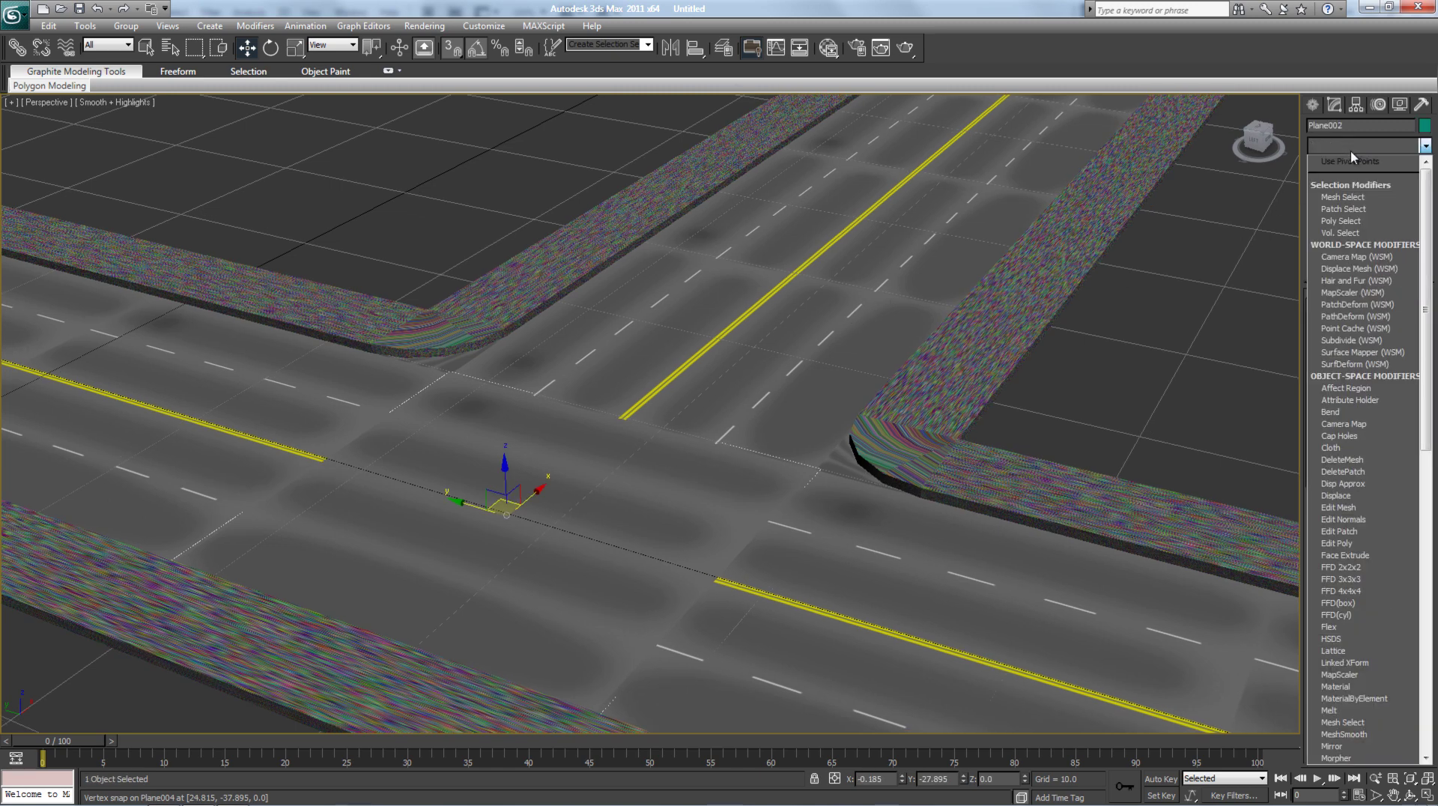
key("u")
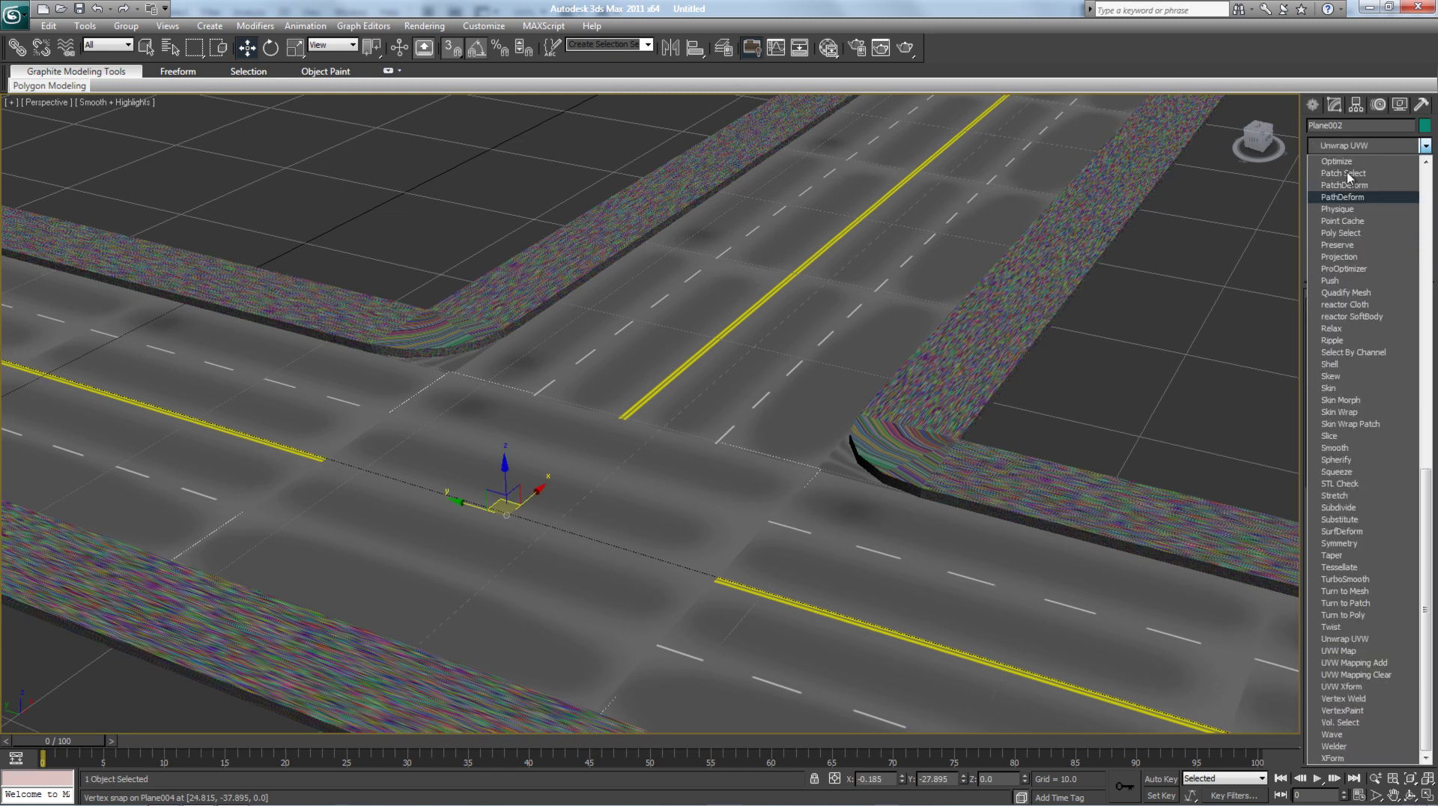
left_click(1372, 652)
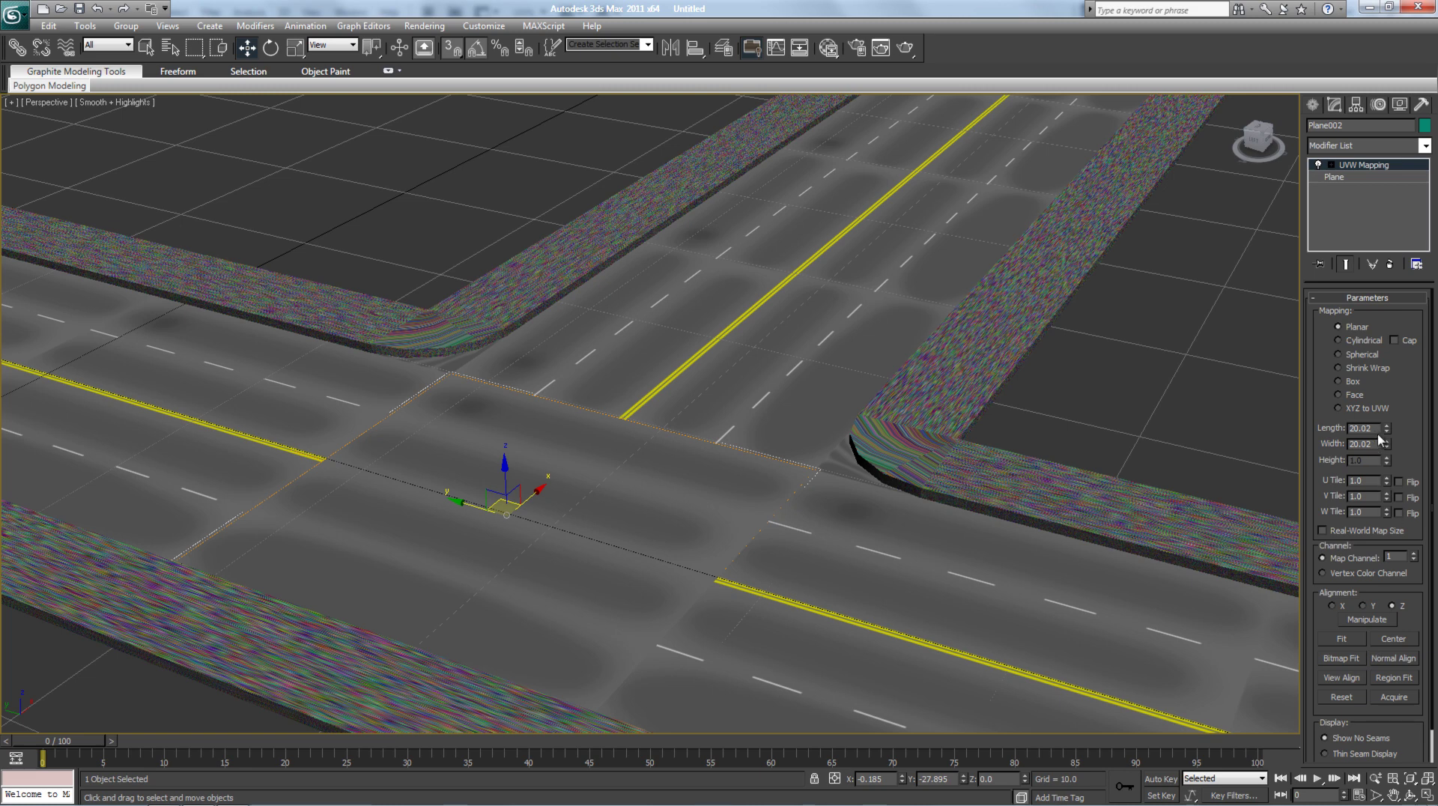
- Try the Face, Cylindrical, Spherical and Shrink Wrap mapping types on the junction plane
left_click(1359, 397)
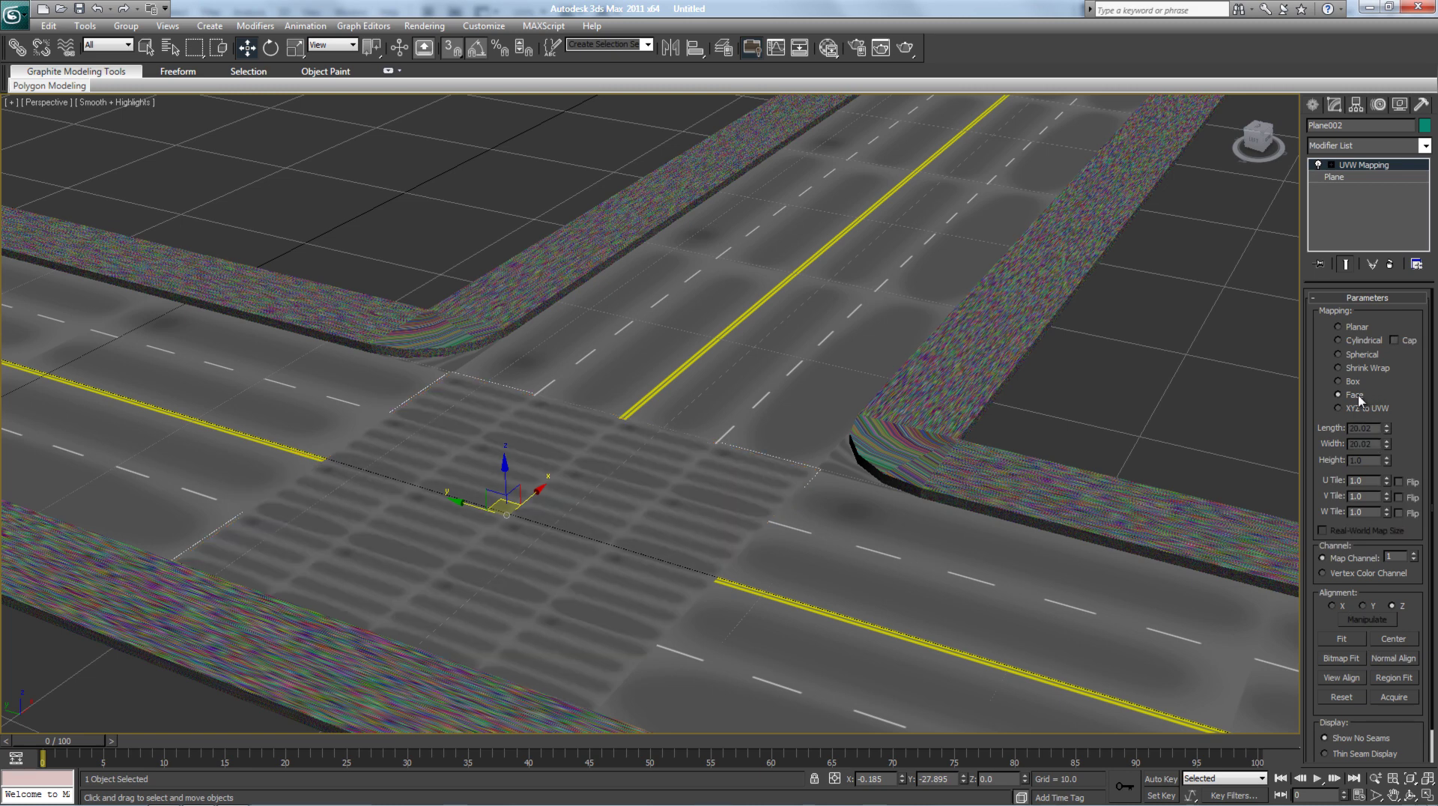
left_click(1356, 340)
left_click(1360, 354)
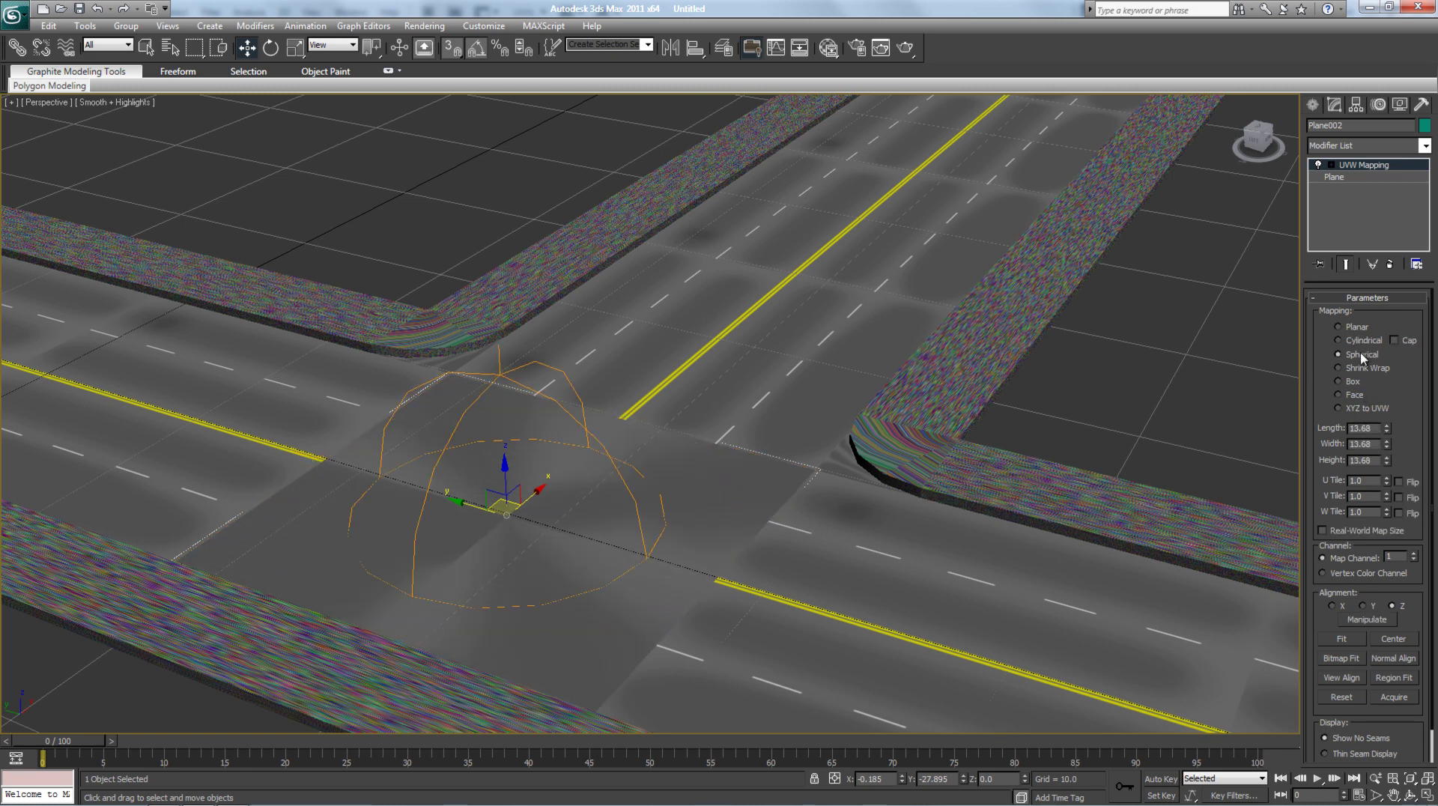
left_click(1362, 369)
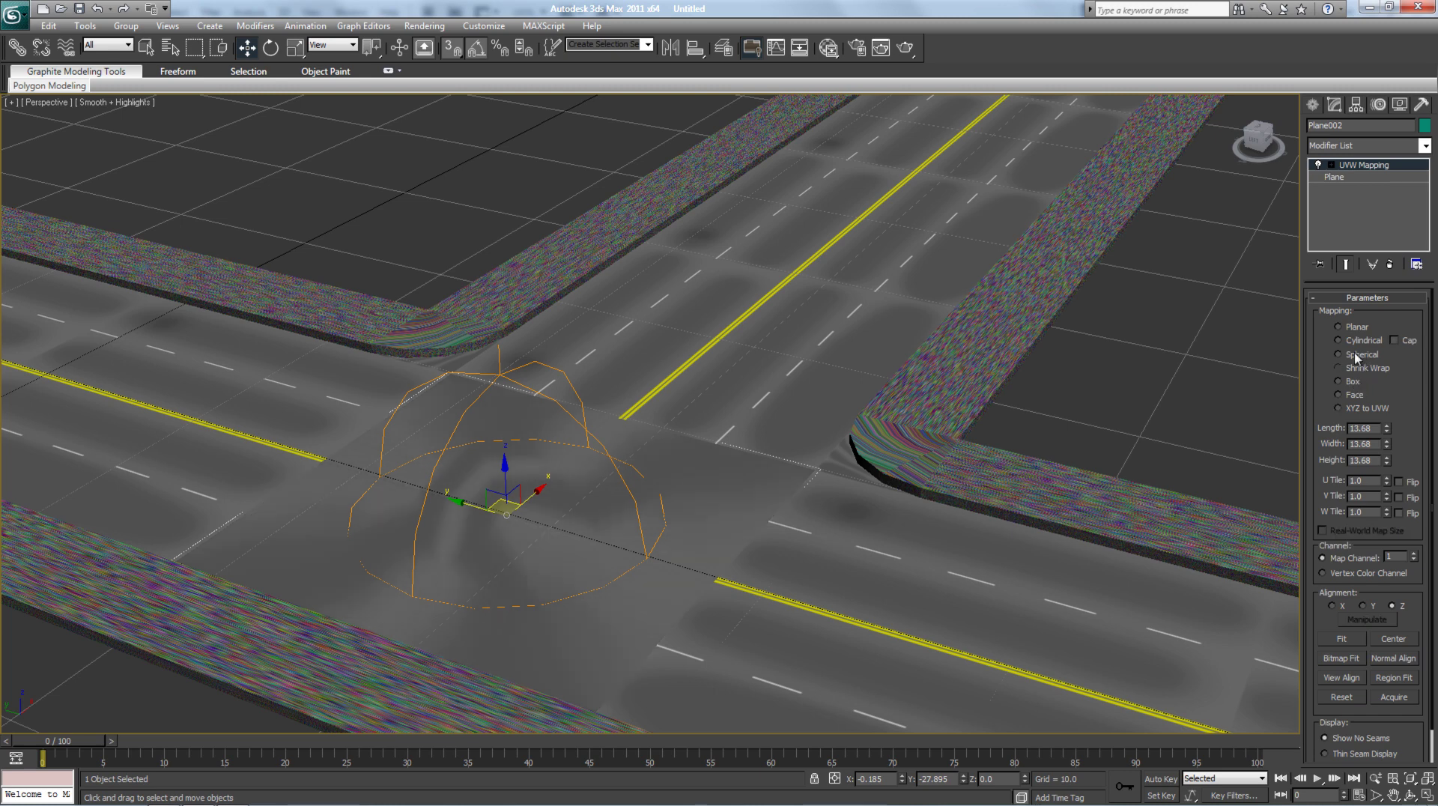
- Switch the junction plane to planar mapping, stretch the mapping length to about 57.18, increase its width, and clear the selection
left_click(1355, 330)
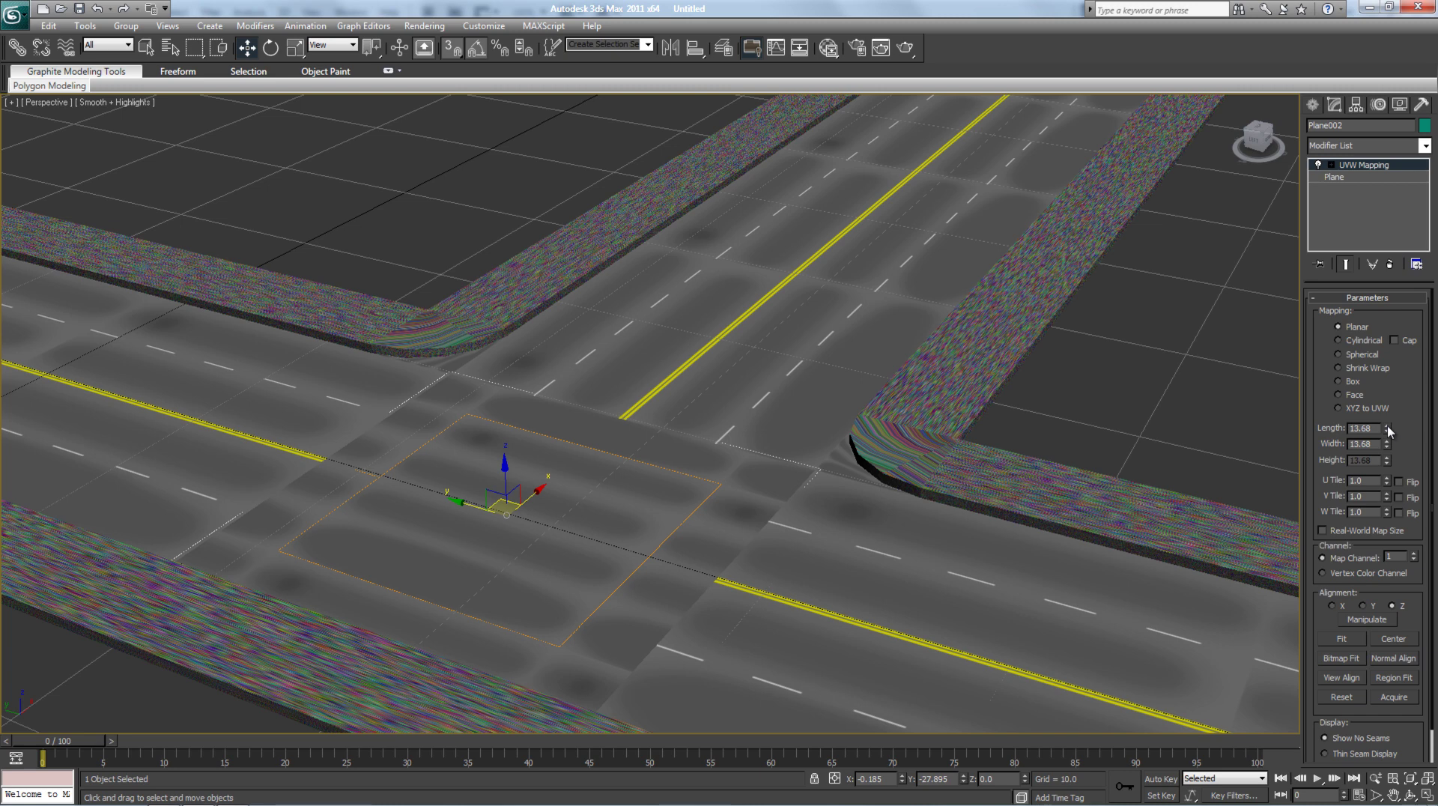
left_click_drag(1388, 431, 1385, 187)
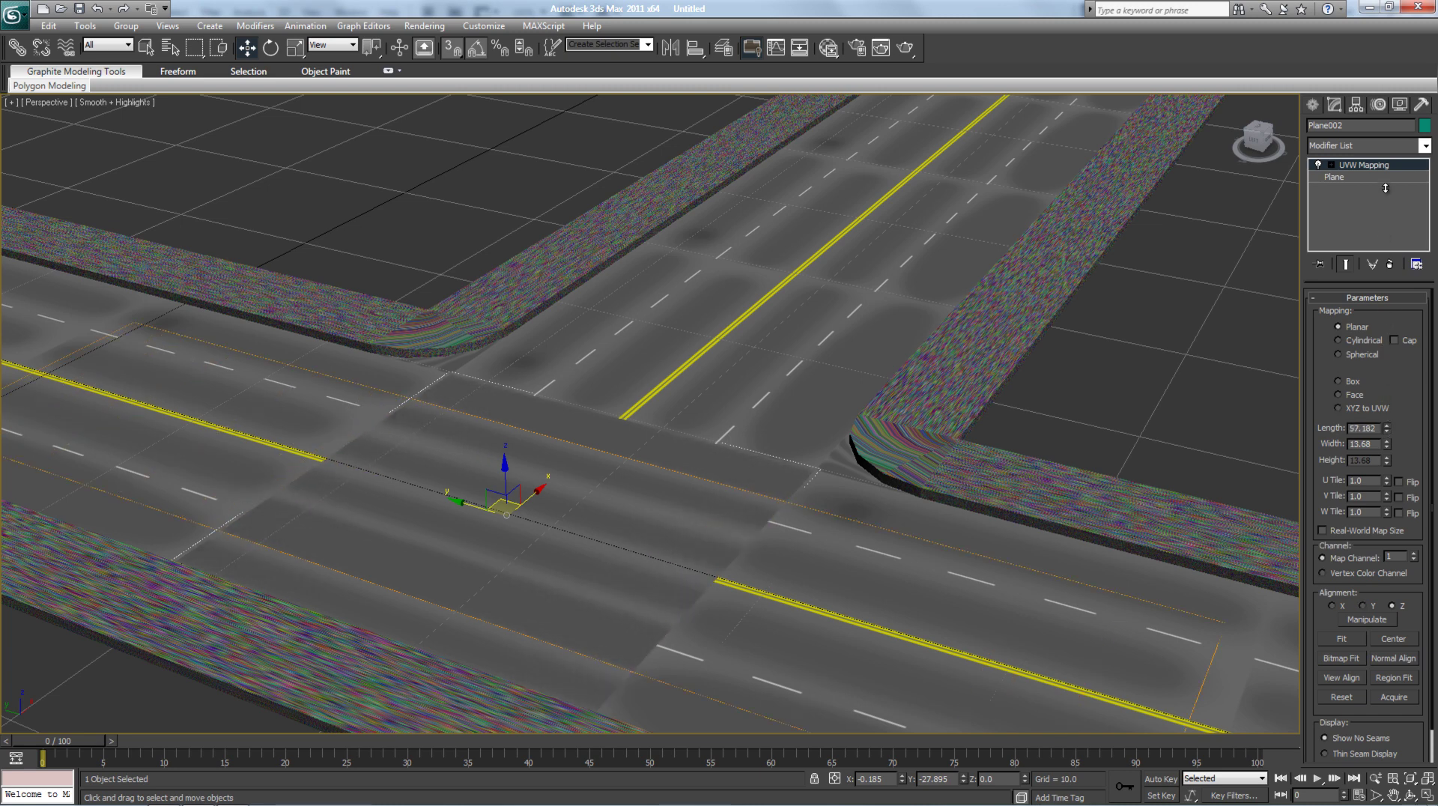
left_click_drag(1386, 444, 1401, 336)
left_click(492, 213)
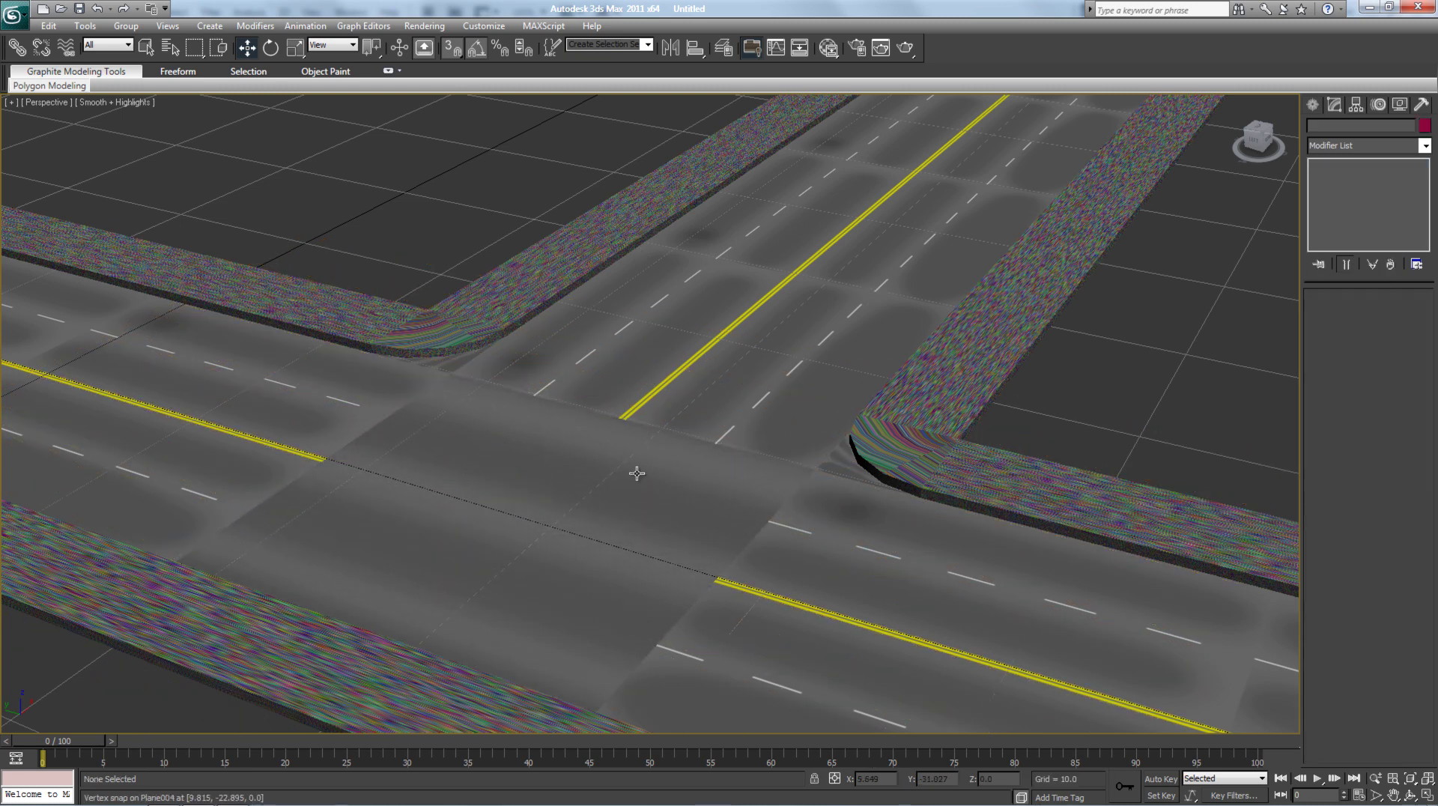
- Apply a UVW Map modifier to the sidewalk box Box001 along the side road
scroll(636, 475, "down", 3)
left_click(795, 395)
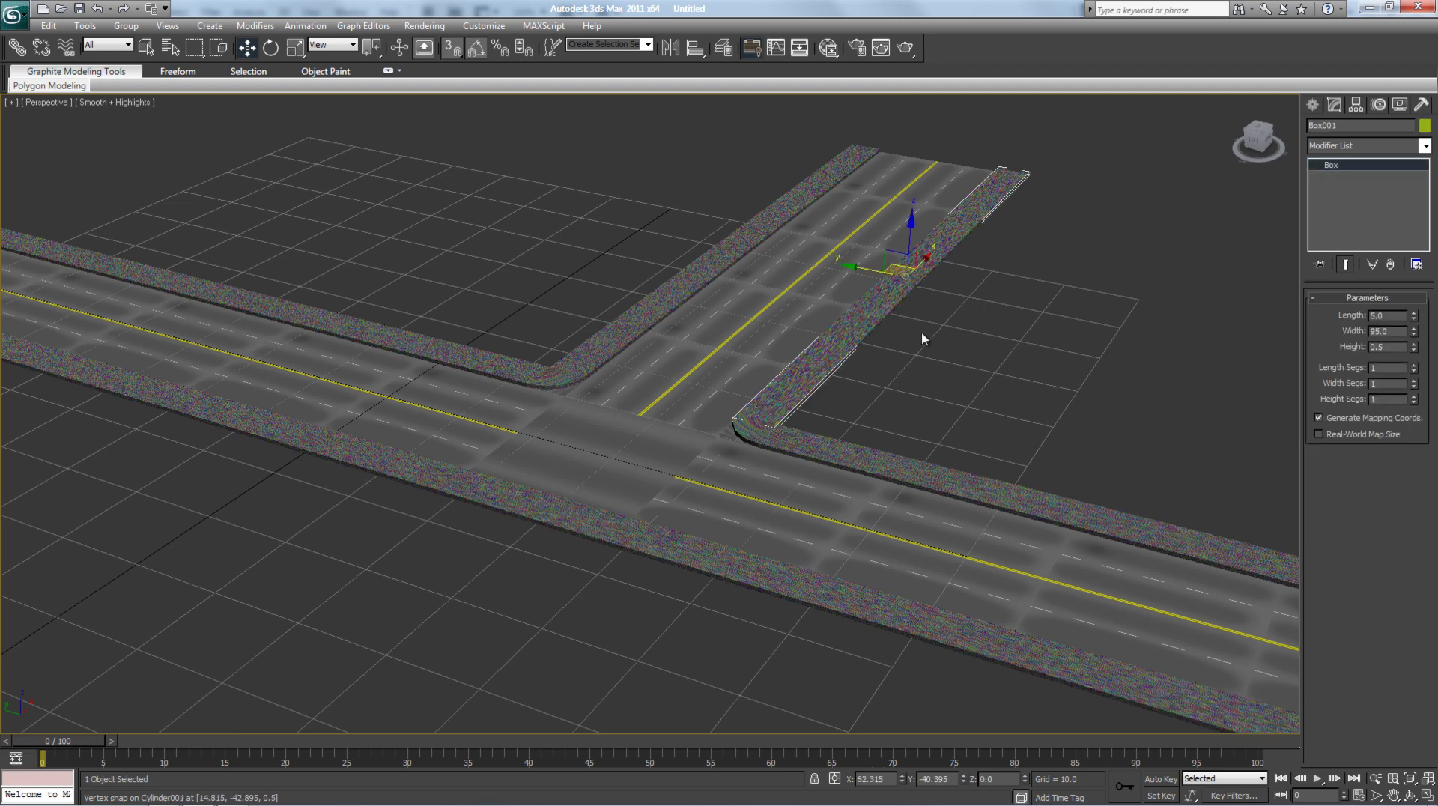
left_click(1346, 144)
scroll(1346, 144, "down", 10)
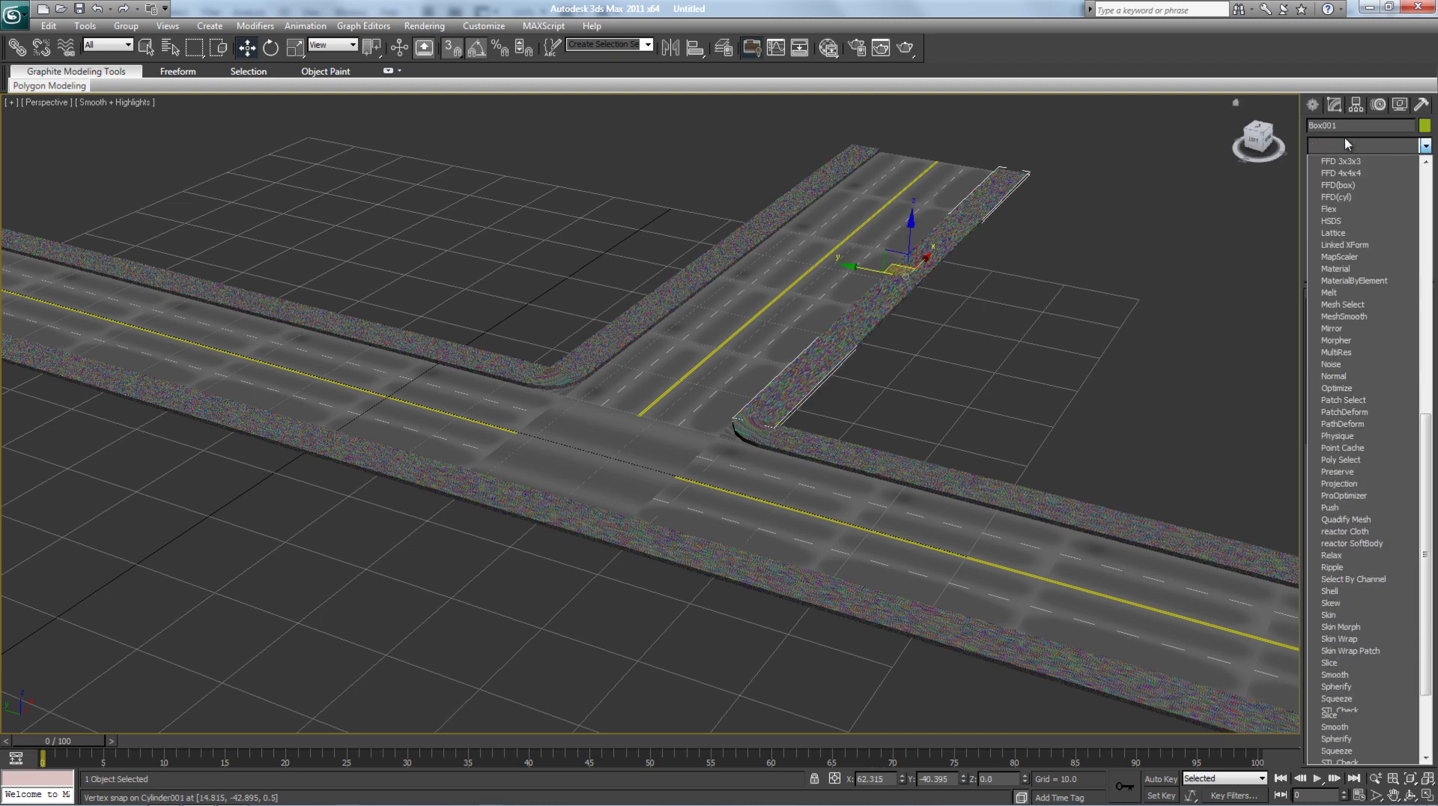
left_click(1378, 654)
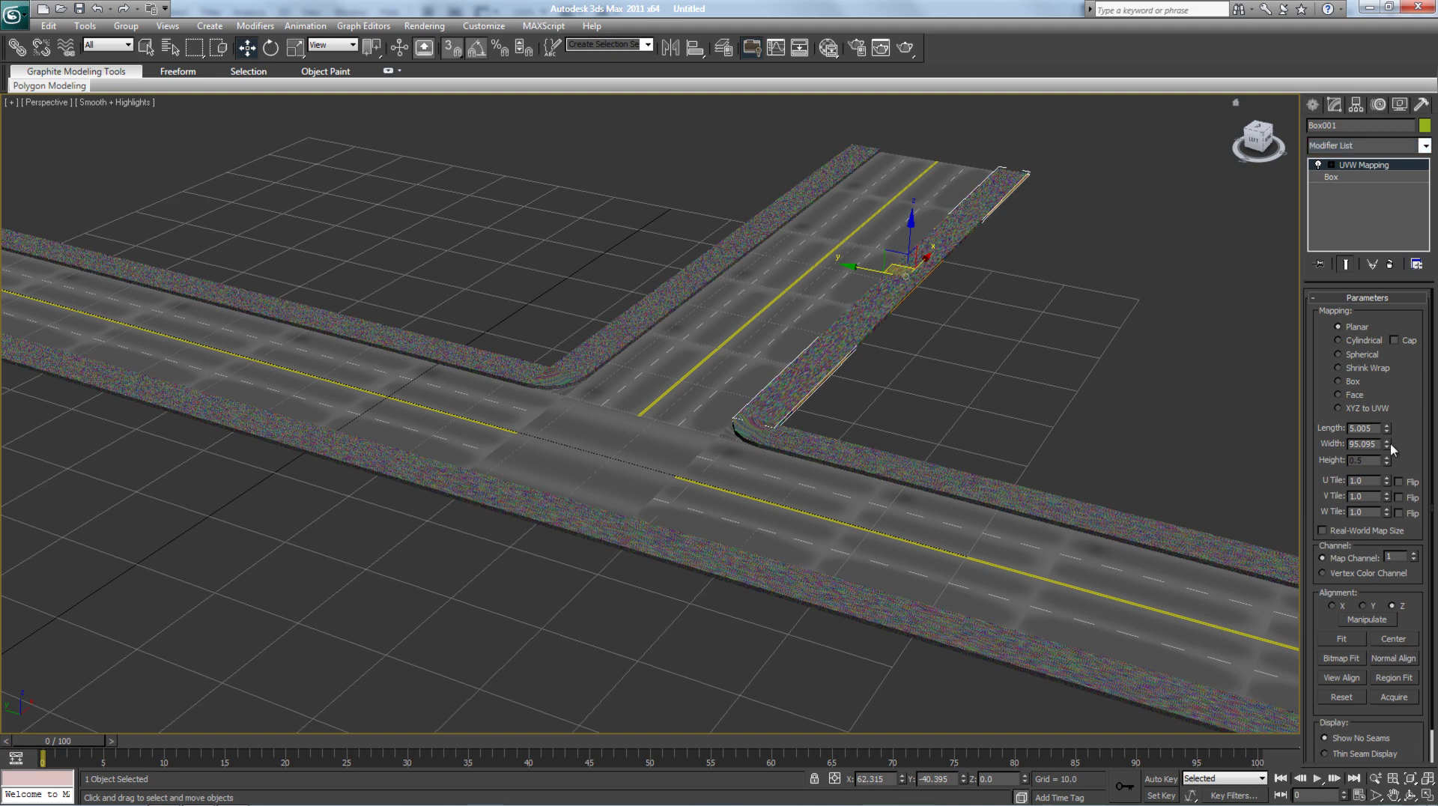
- Set the sidewalk's planar mapping length to about -2.55 and width to about 6.66, and clear the selection
left_click_drag(1386, 430, 1382, 607)
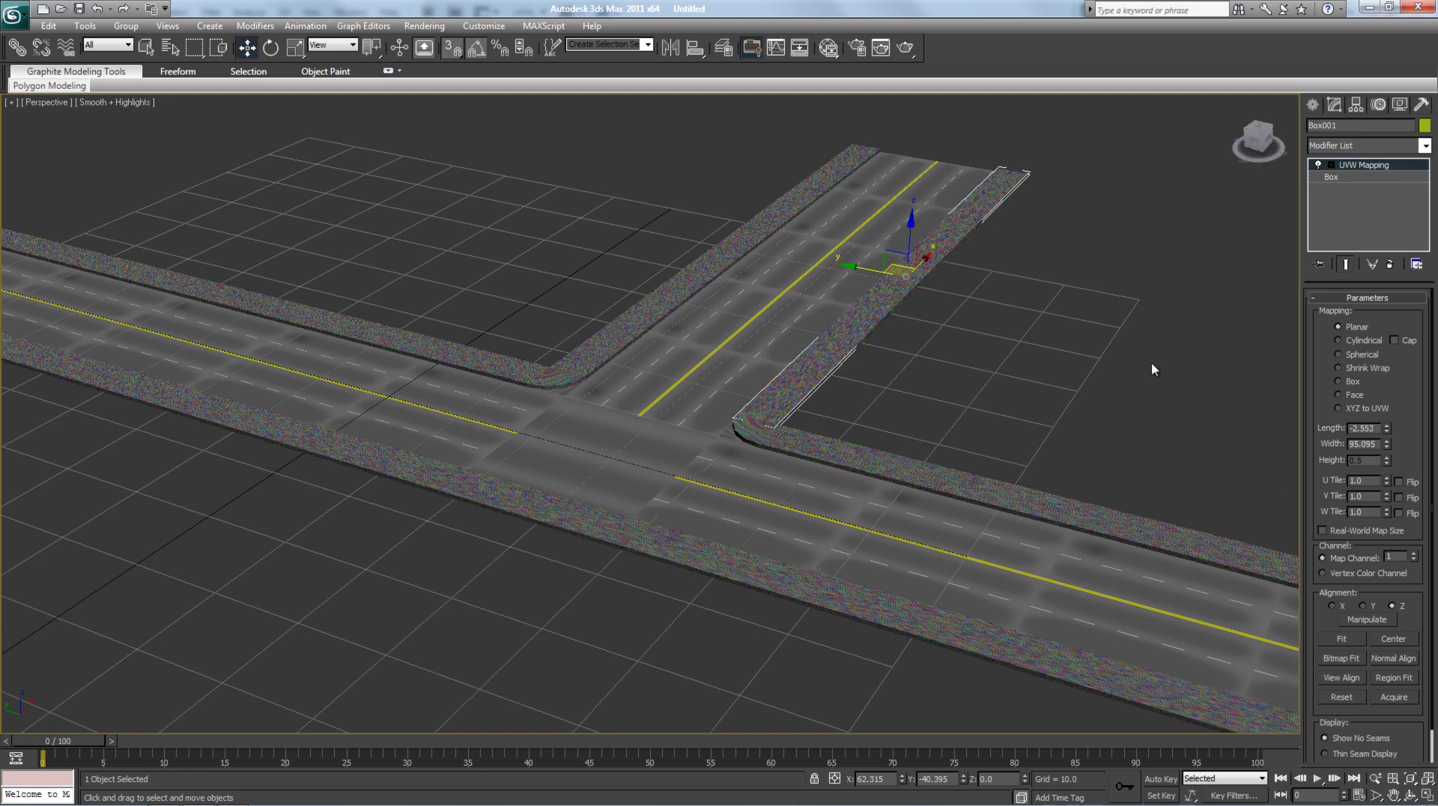
middle_click_drag(1149, 366, 893, 494)
scroll(867, 493, "up", 10)
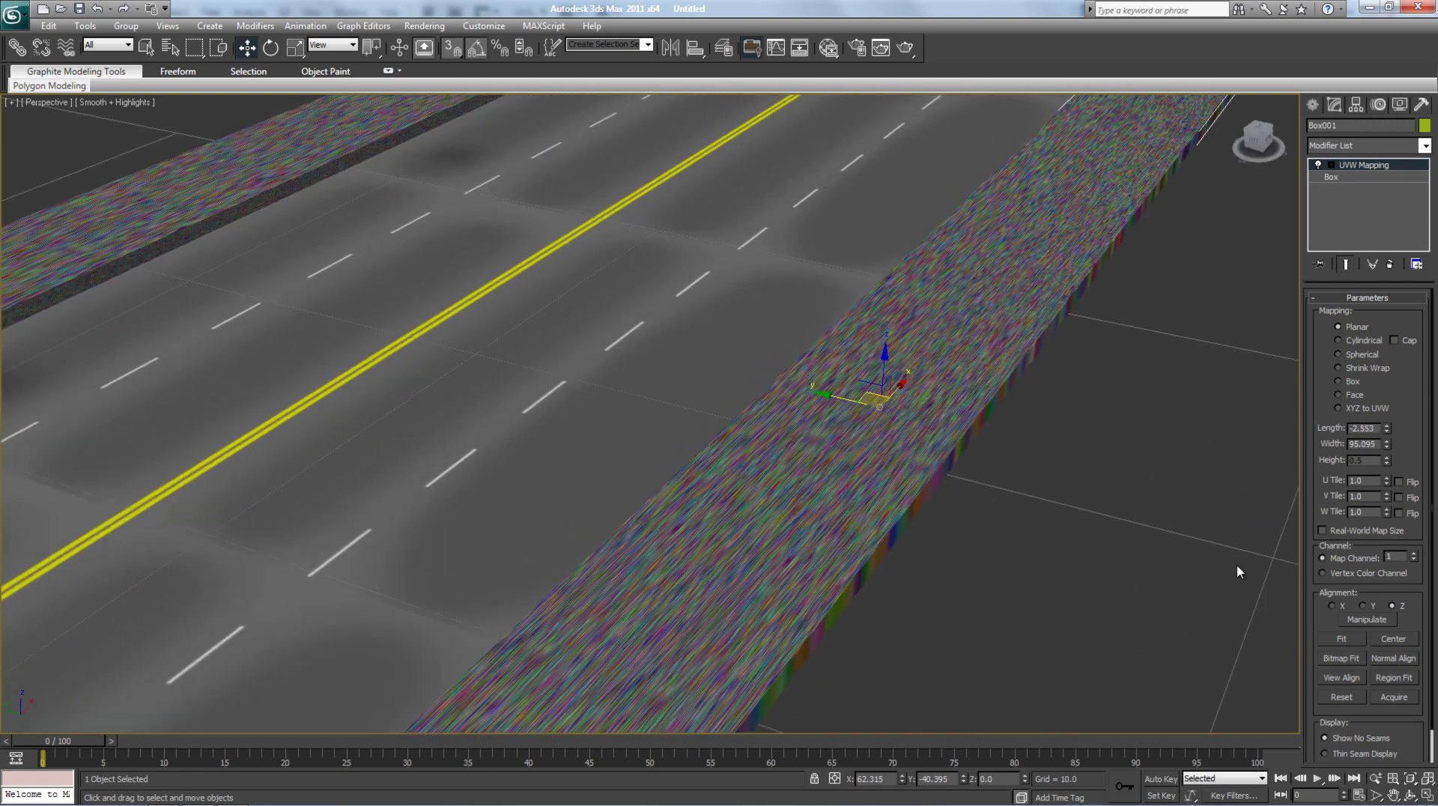
left_click_drag(1387, 447, 1377, 514)
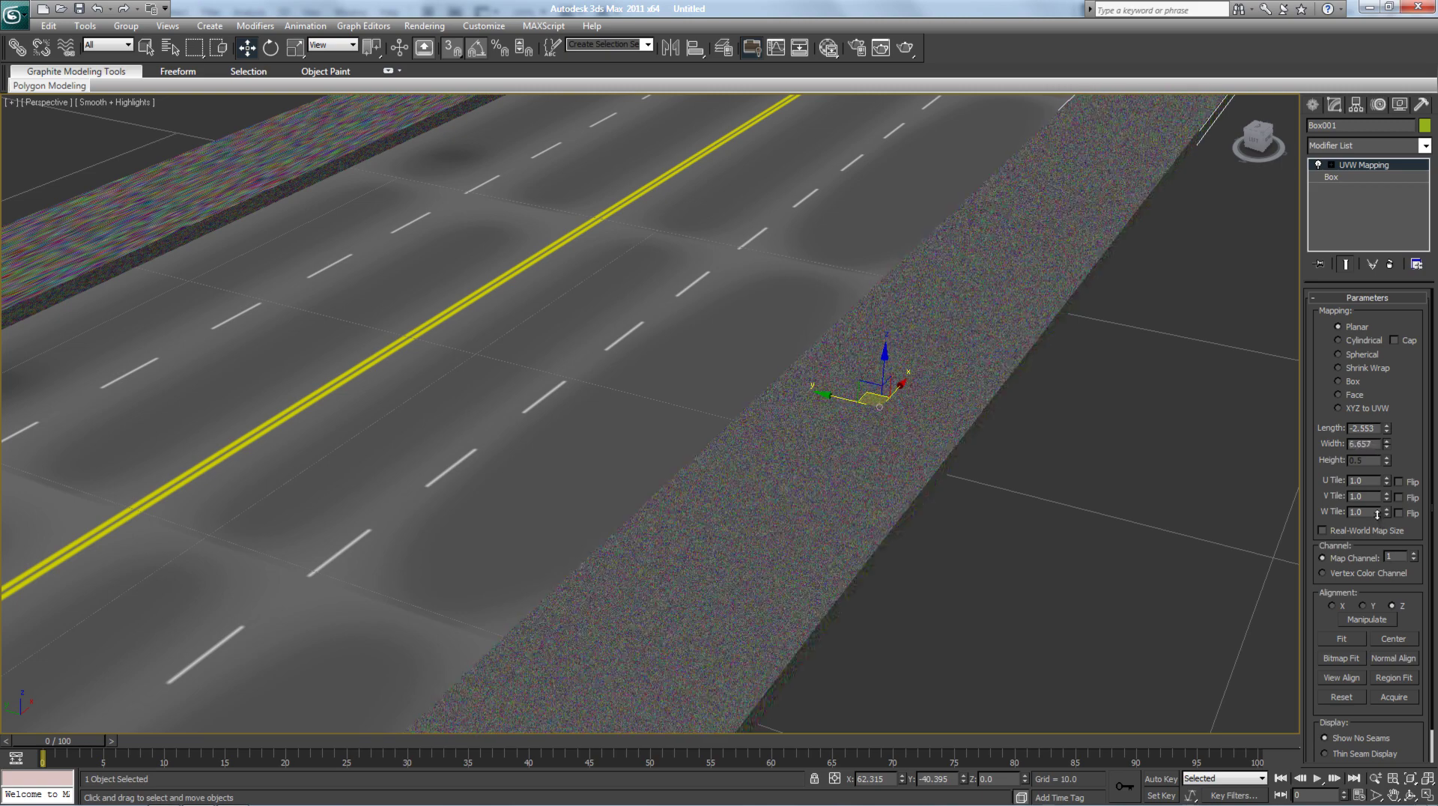
left_click(1224, 514)
- Examine the texture tiling on the side road's sidewalk up close and across the whole junction
scroll(1073, 522, "up", 6)
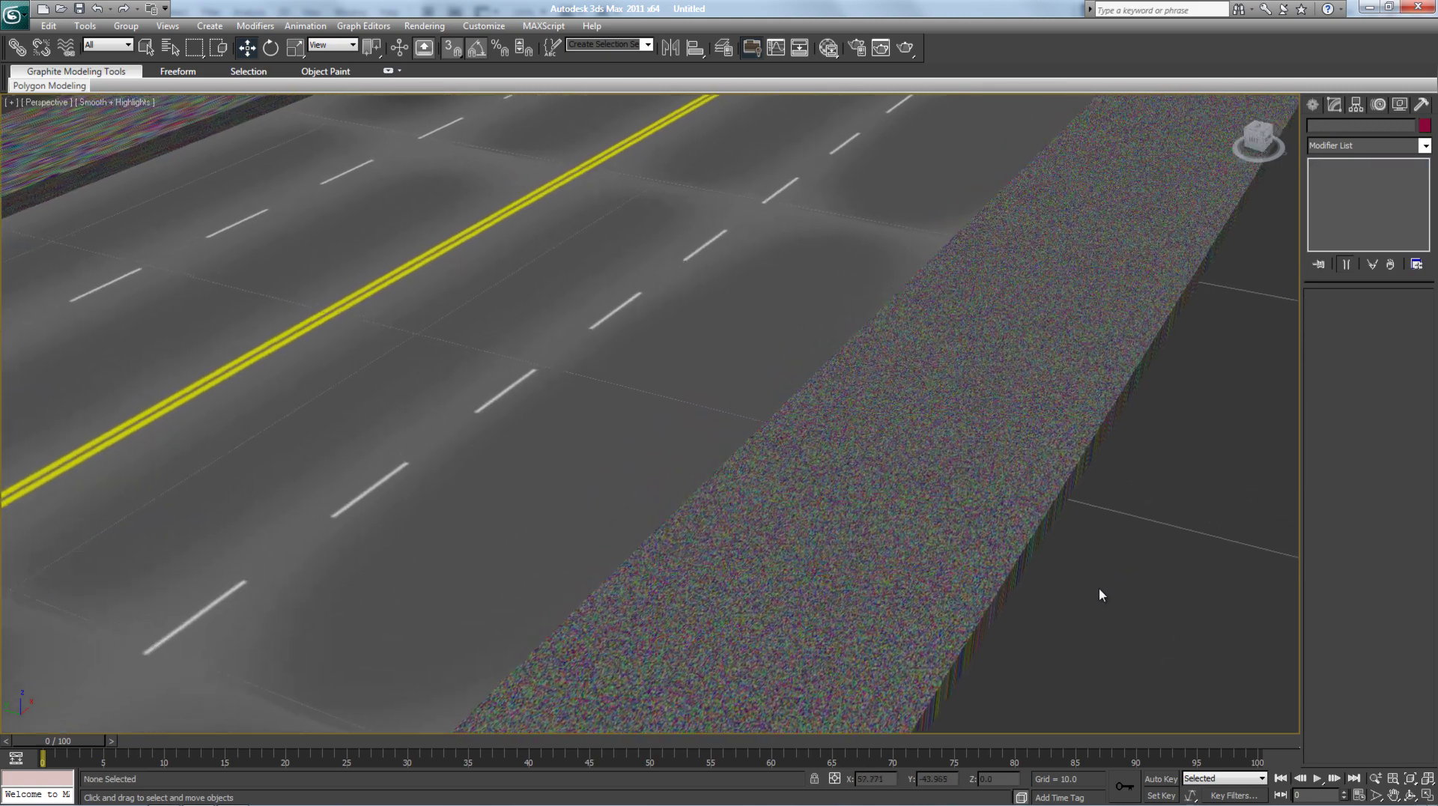
scroll(1099, 589, "down", 6)
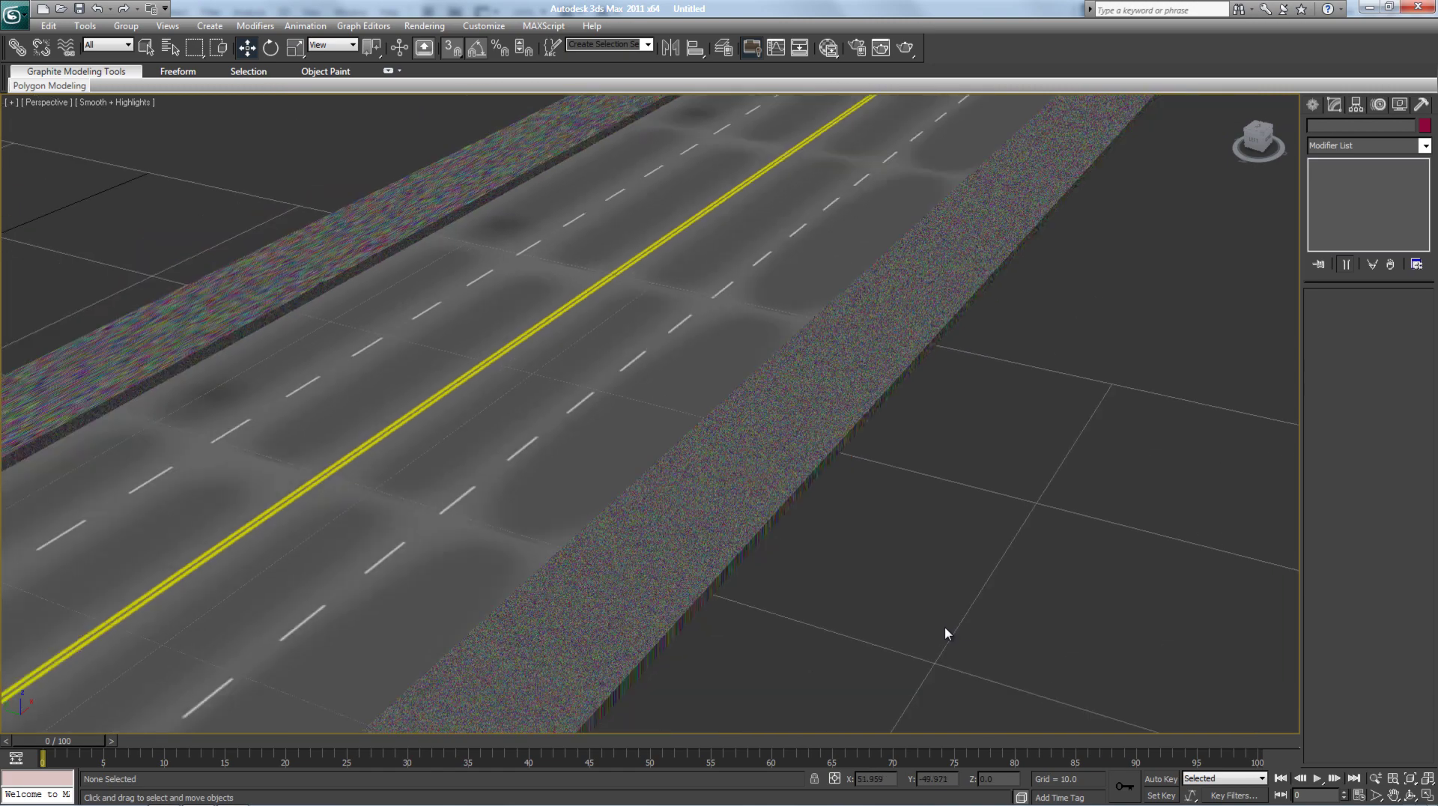
scroll(945, 634, "down", 6)
scroll(856, 516, "up", 4)
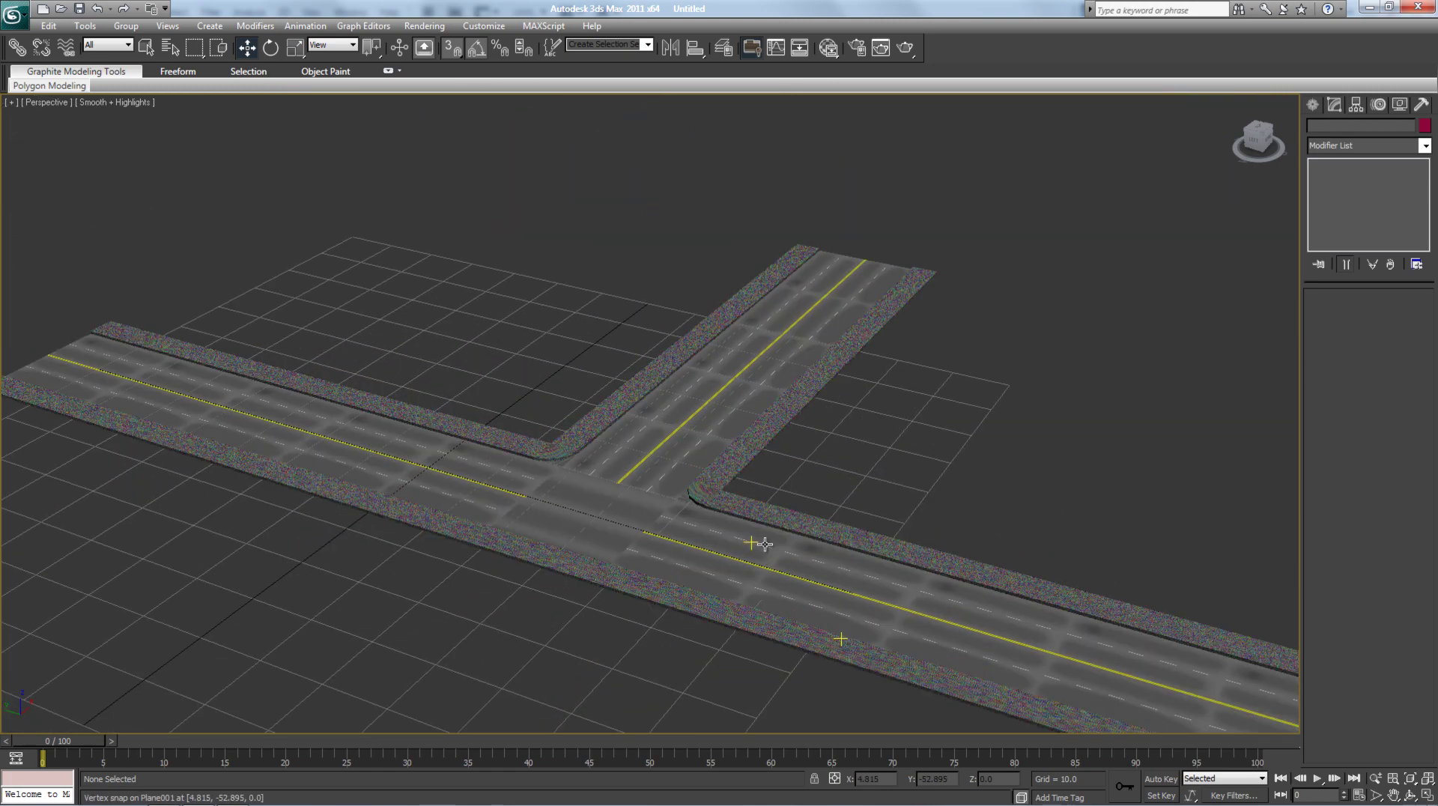
scroll(824, 539, "up", 4)
scroll(966, 517, "down", 7)
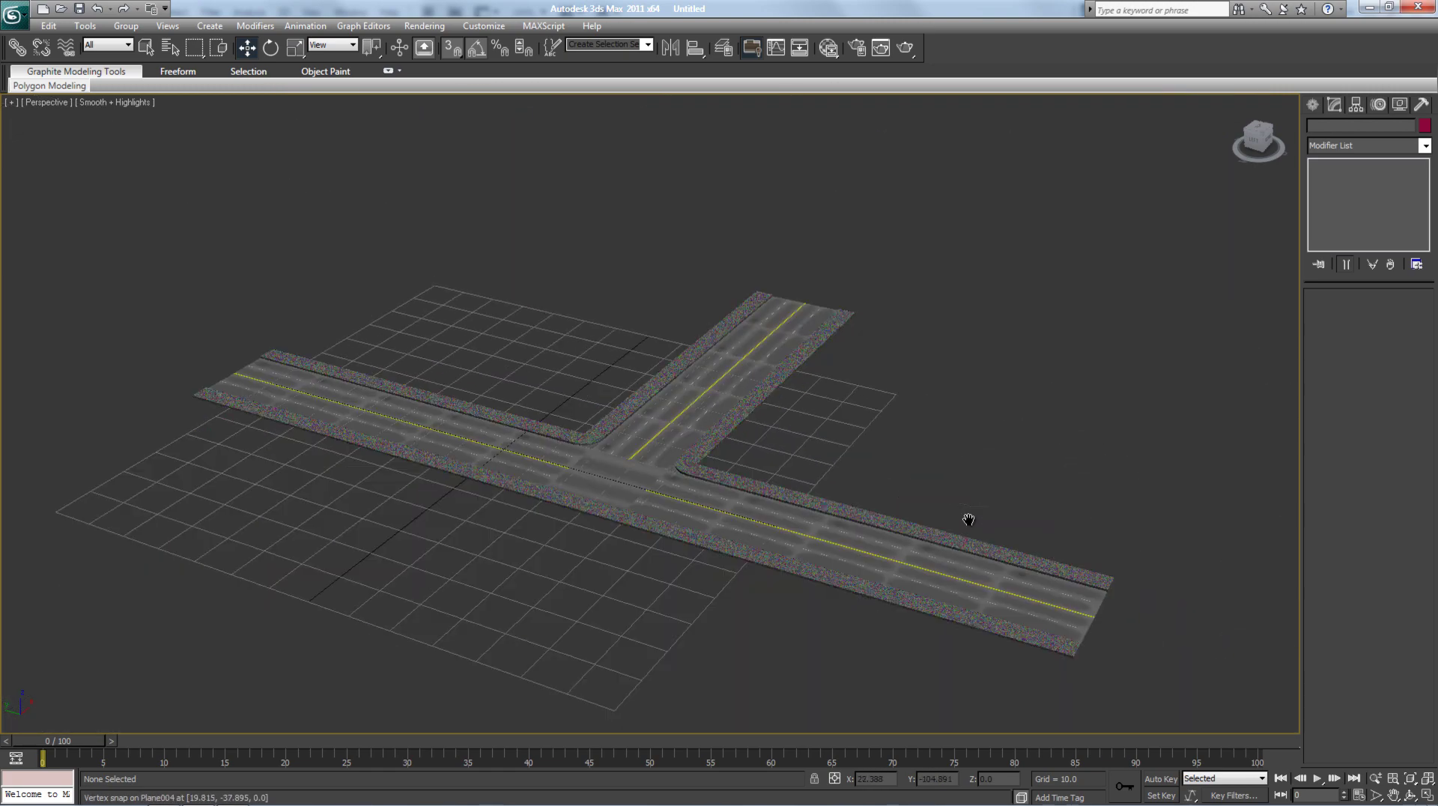
scroll(968, 519, "up", 3)
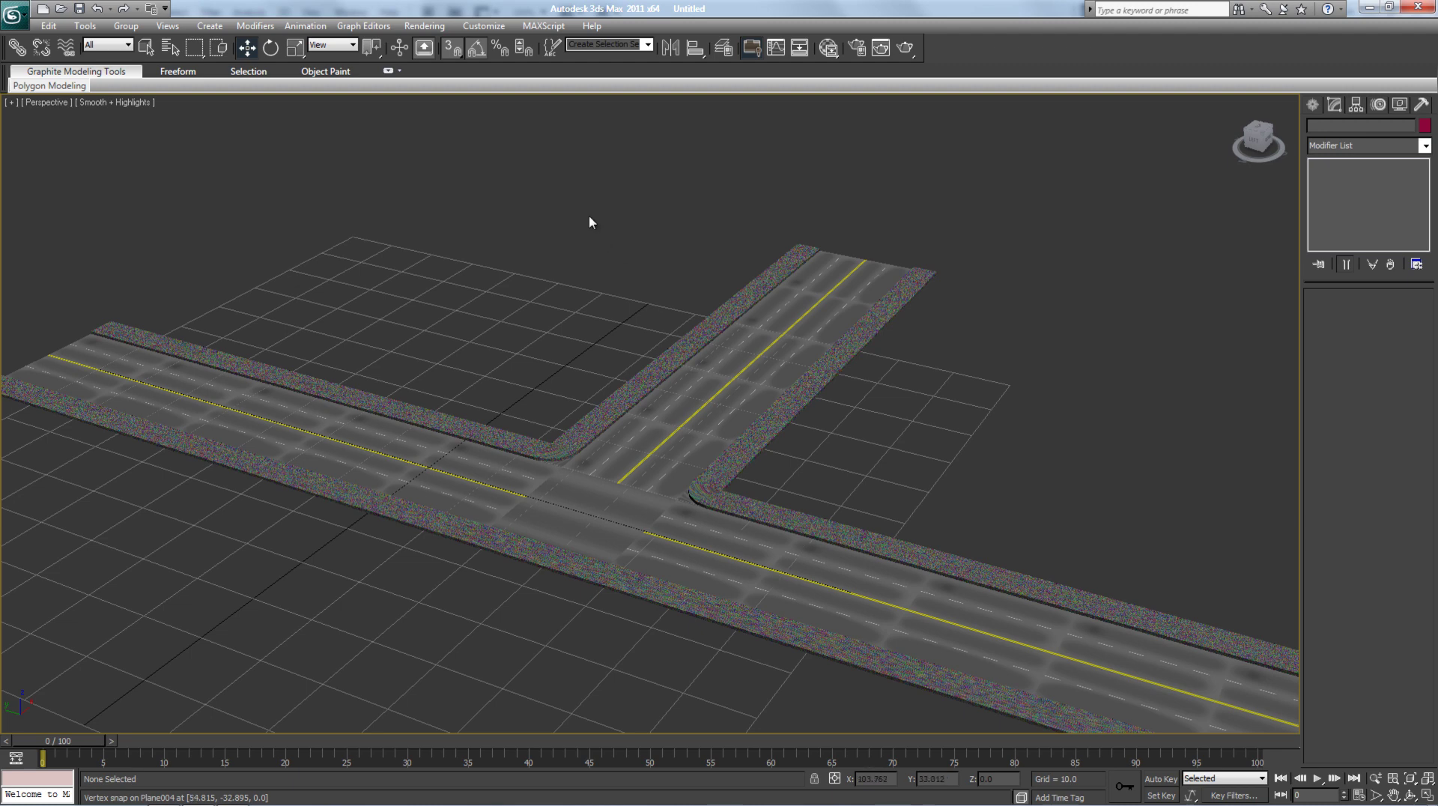
left_click_drag(538, 229, 987, 497)
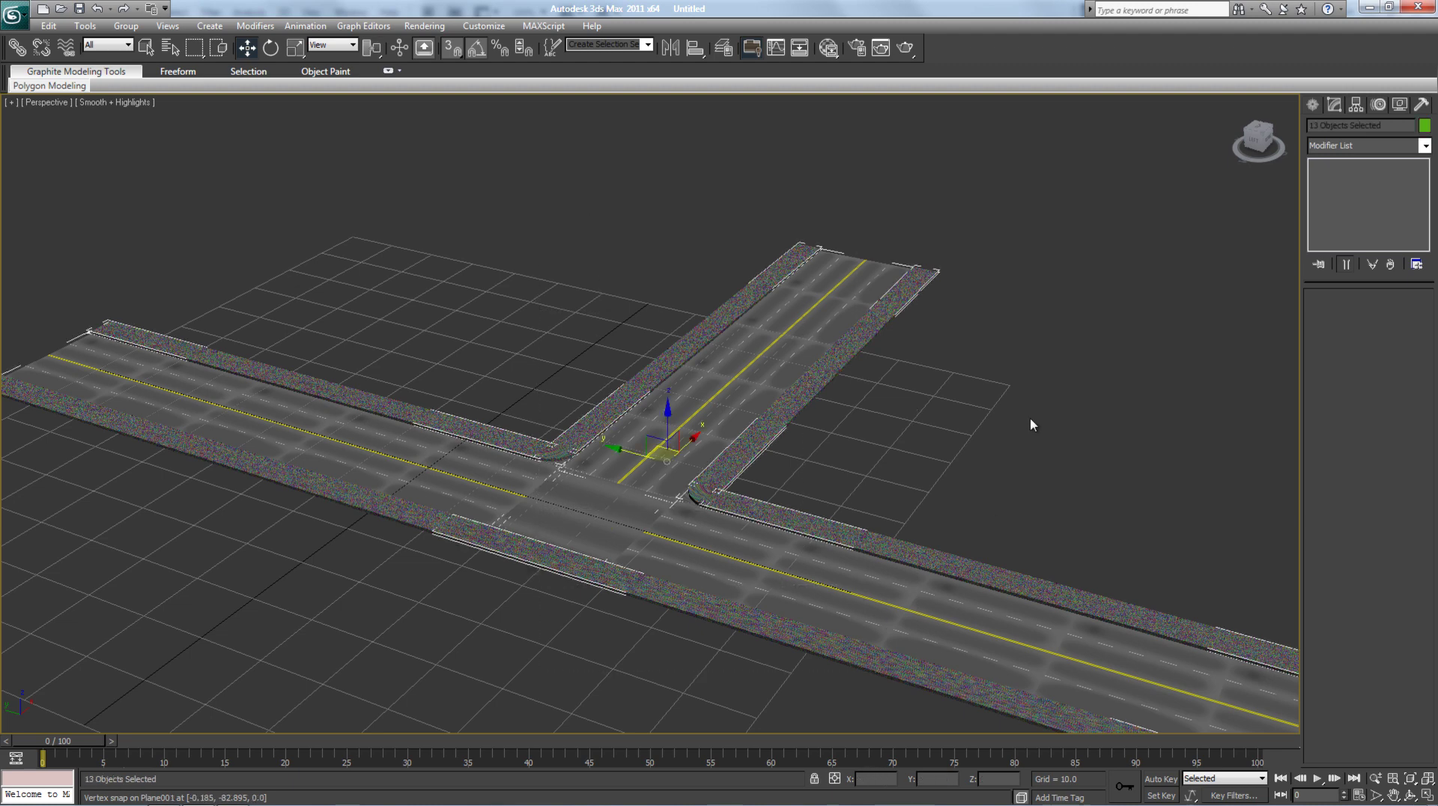
left_click_drag(1030, 414, 966, 446)
left_click_drag(1031, 392, 230, 680)
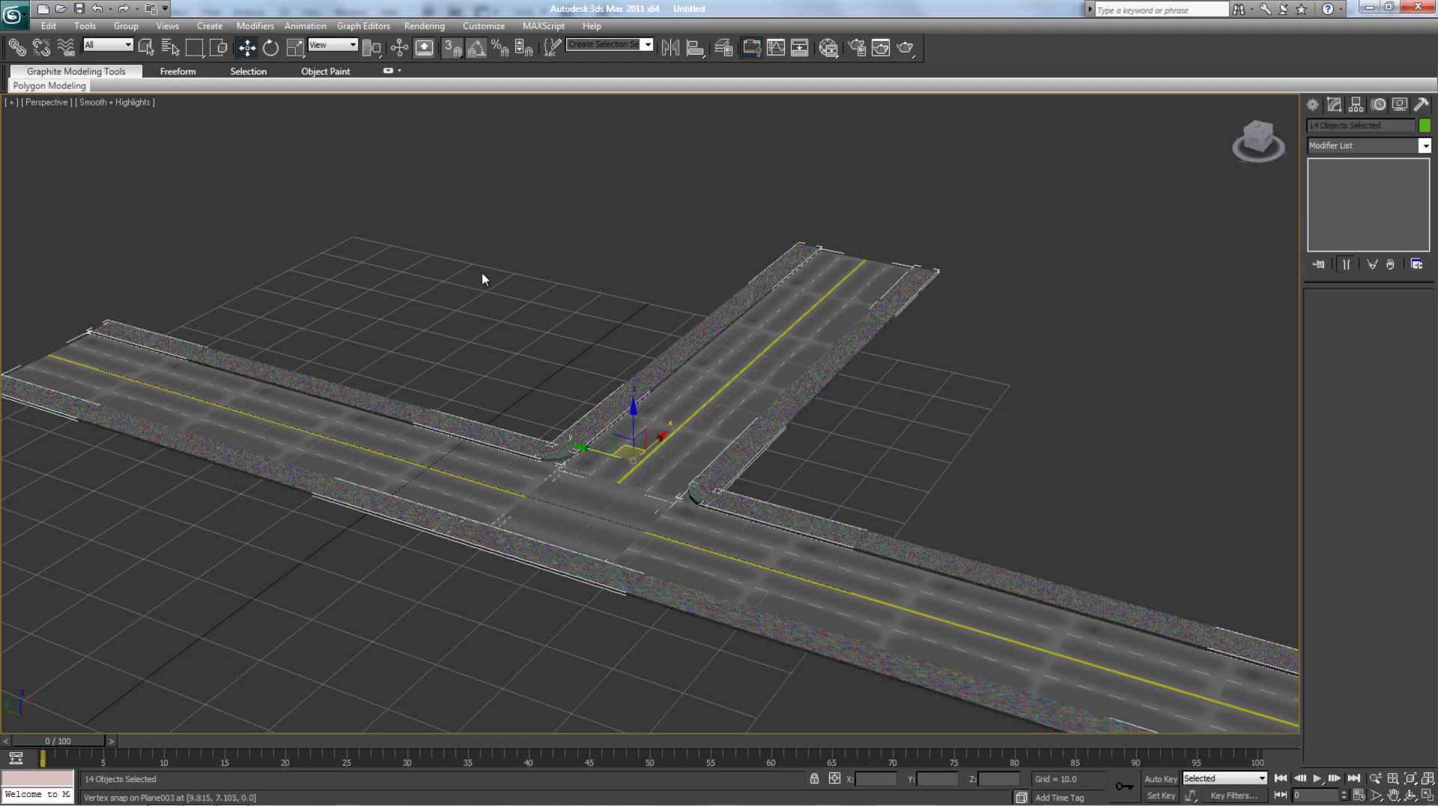
left_click(482, 274)
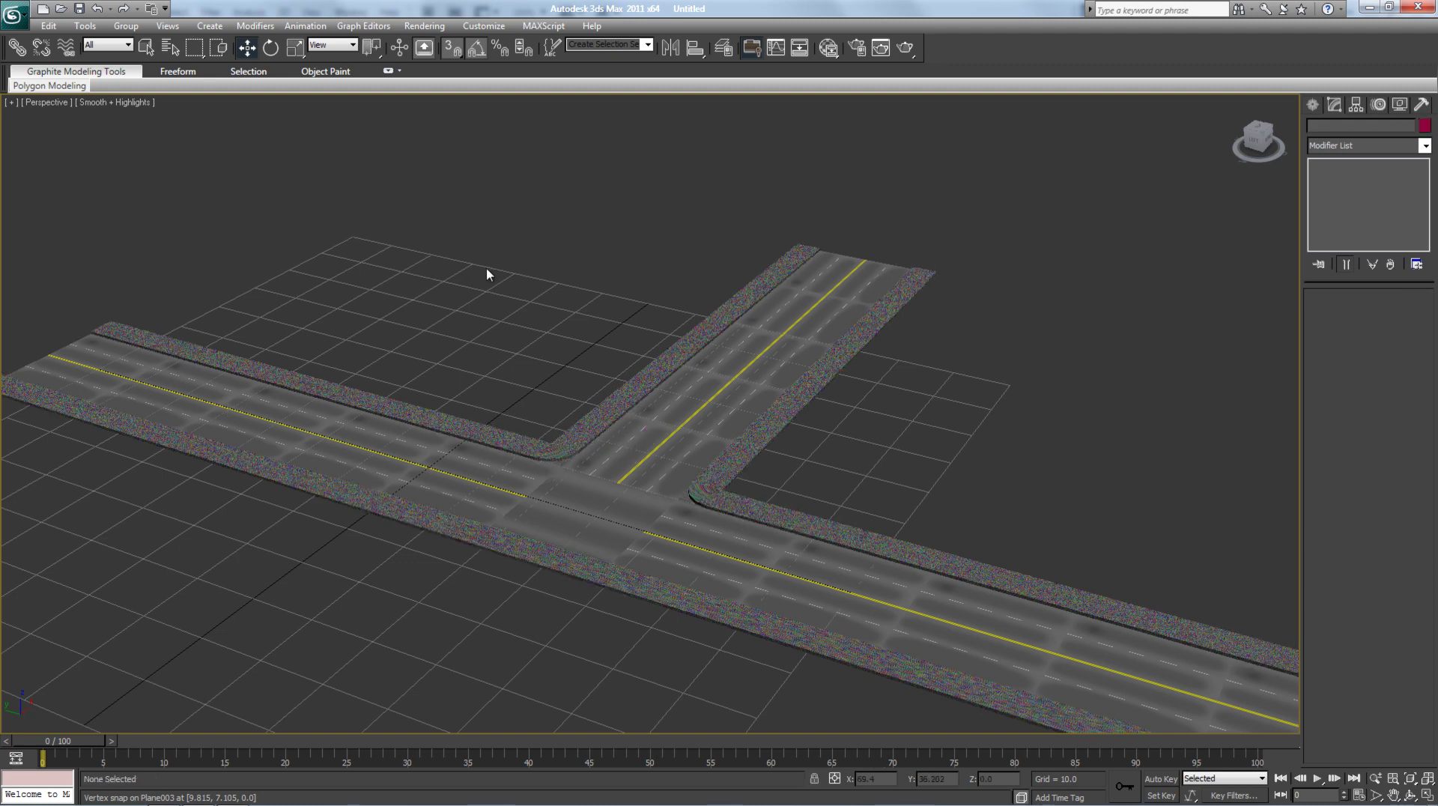